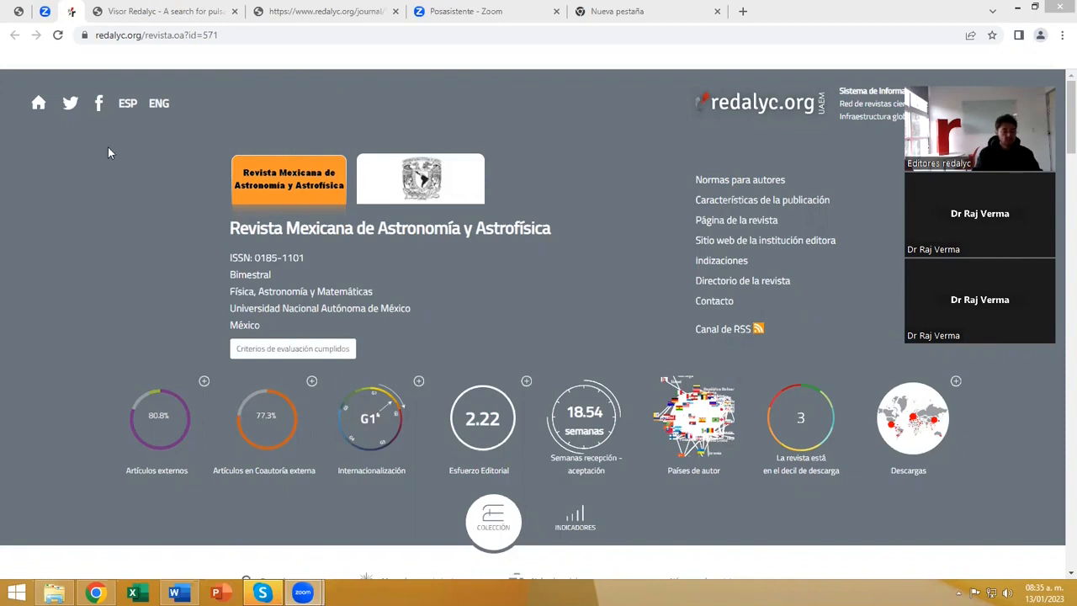
Switch the journal page to English and review the journal's title and contact options.
{"action": "left_click", "coordinate": [159, 105]}
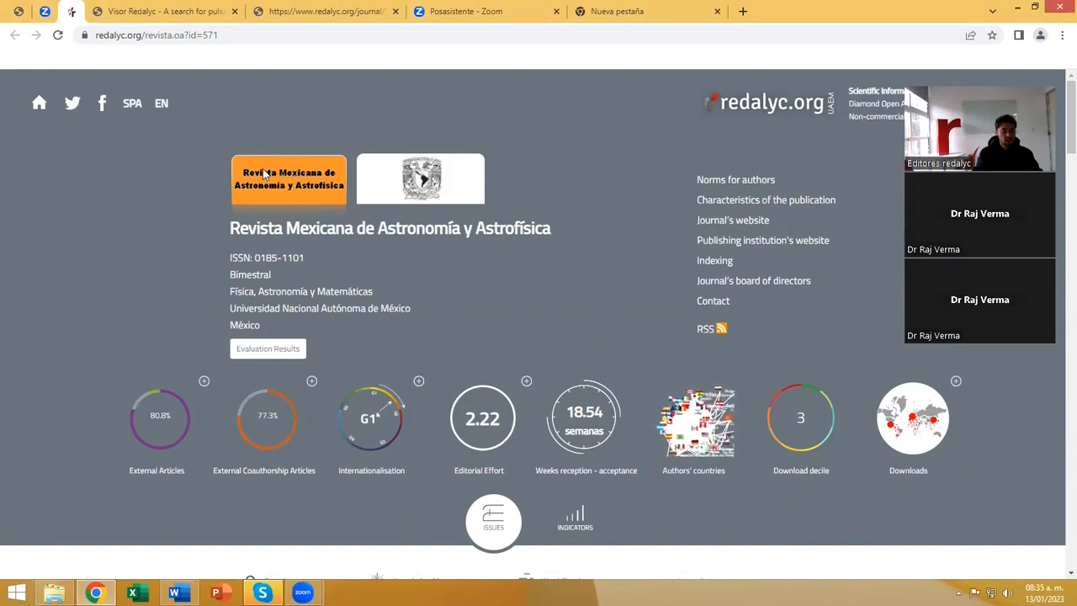
{"action": "left_click_drag", "start_coordinate": [256, 221], "coordinate": [230, 223]}
{"action": "left_click_drag", "start_coordinate": [376, 219], "coordinate": [548, 225]}
{"action": "left_click", "coordinate": [551, 227]}
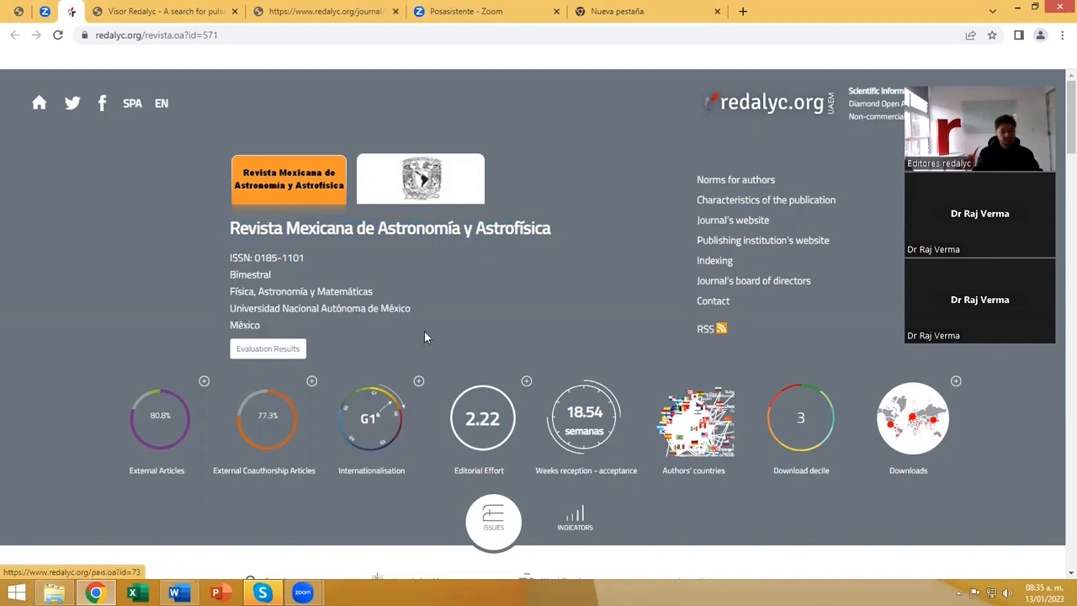
{"action": "mouse_move", "coordinate": [715, 303]}
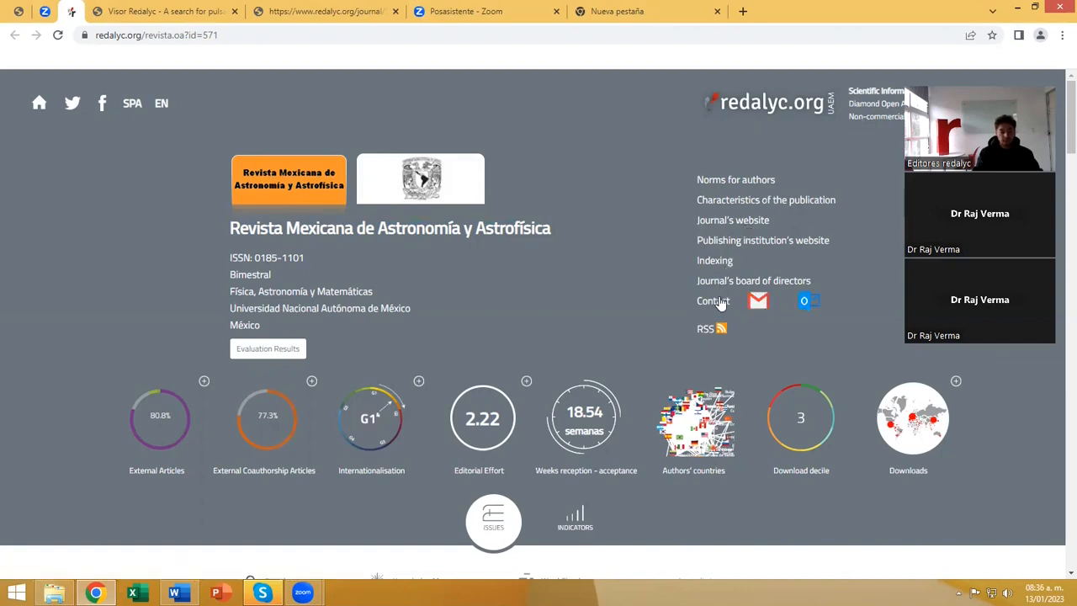
Examine the journal's list of issues by year, including the issues available for 2020.
{"action": "scroll", "coordinate": [34, 315], "scroll_direction": "down", "scroll_amount": 2}
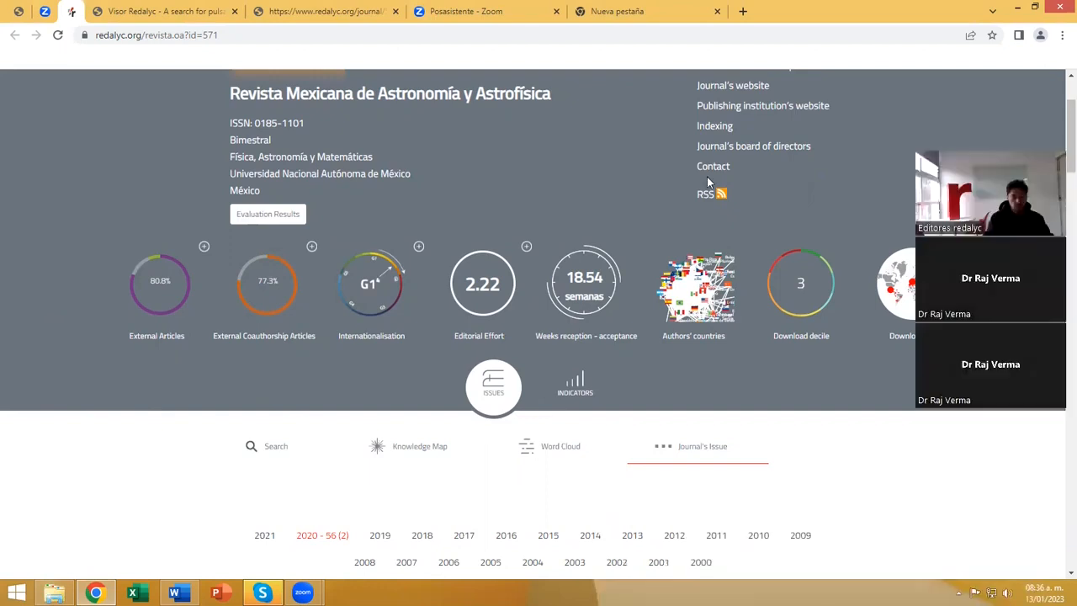
{"action": "scroll", "coordinate": [199, 316], "scroll_direction": "down", "scroll_amount": 5}
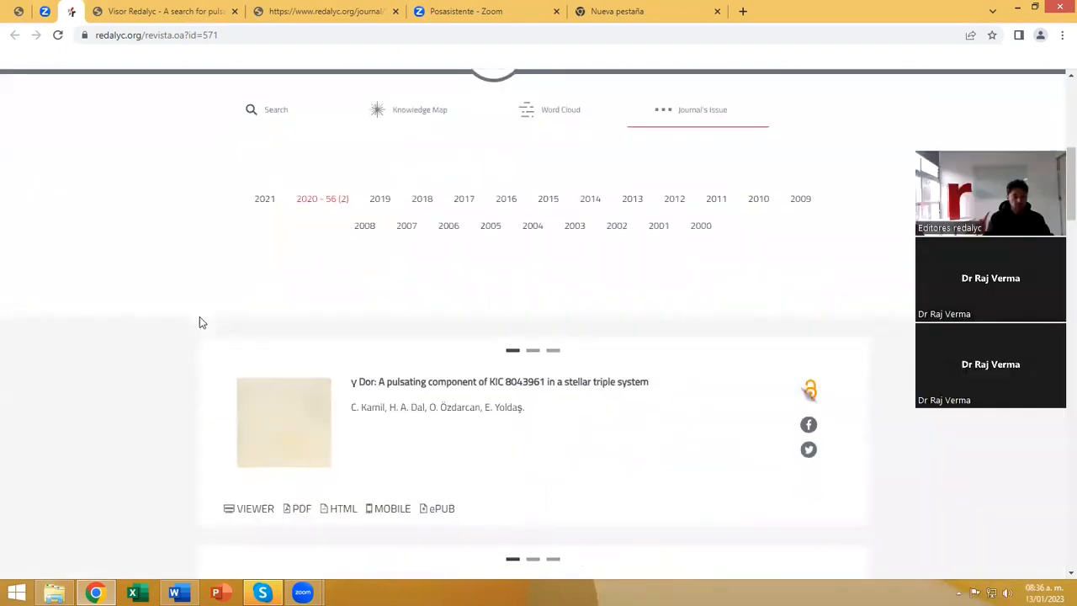
{"action": "scroll", "coordinate": [199, 316], "scroll_direction": "down", "scroll_amount": 1}
{"action": "scroll", "coordinate": [243, 233], "scroll_direction": "up", "scroll_amount": 1}
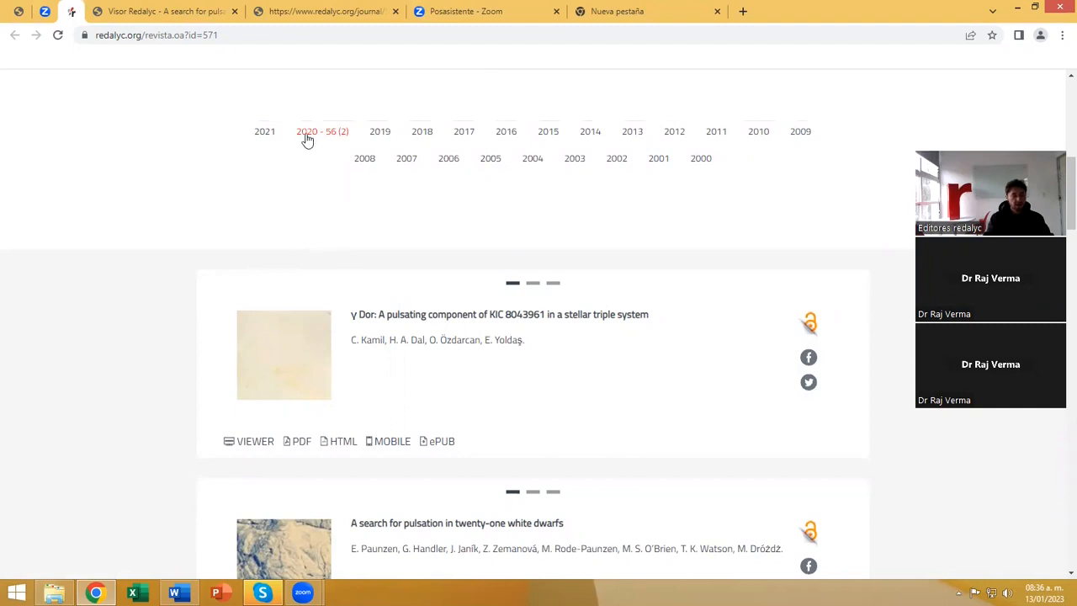
{"action": "mouse_move", "coordinate": [313, 139]}
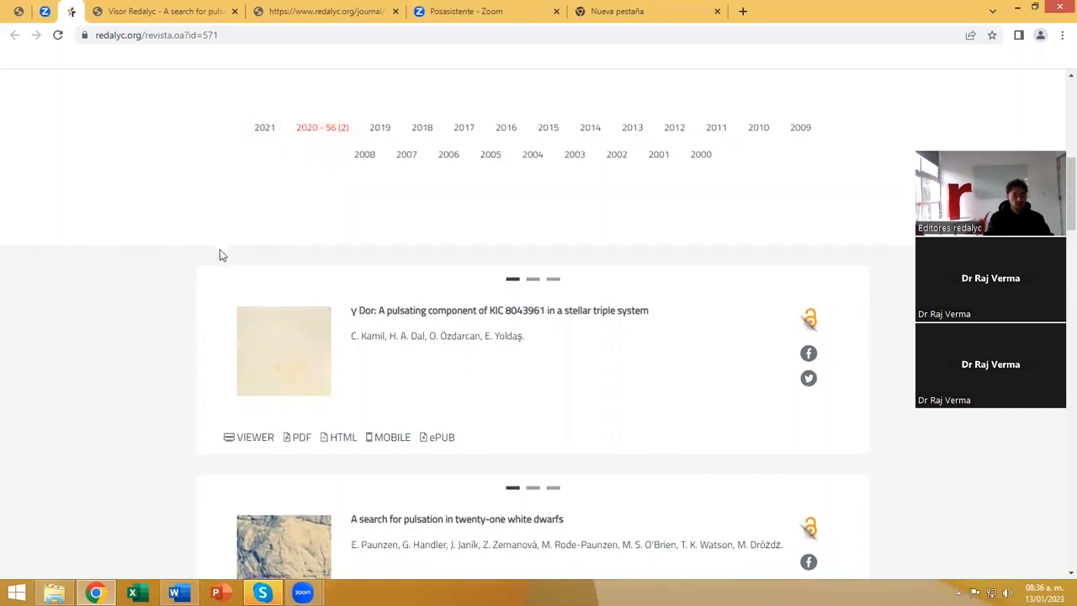
{"action": "scroll", "coordinate": [219, 249], "scroll_direction": "down", "scroll_amount": 2}
{"action": "scroll", "coordinate": [219, 227], "scroll_direction": "up", "scroll_amount": 3}
{"action": "mouse_move", "coordinate": [330, 202]}
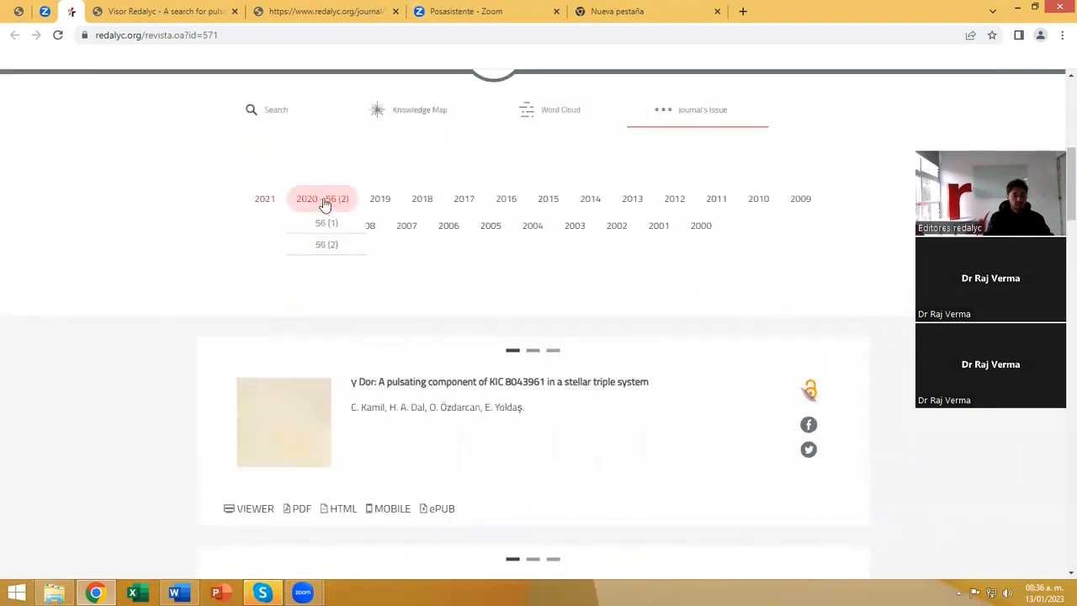
Look through the articles of issue 56 (2) and the file formats offered for each.
{"action": "scroll", "coordinate": [193, 303], "scroll_direction": "down", "scroll_amount": 3}
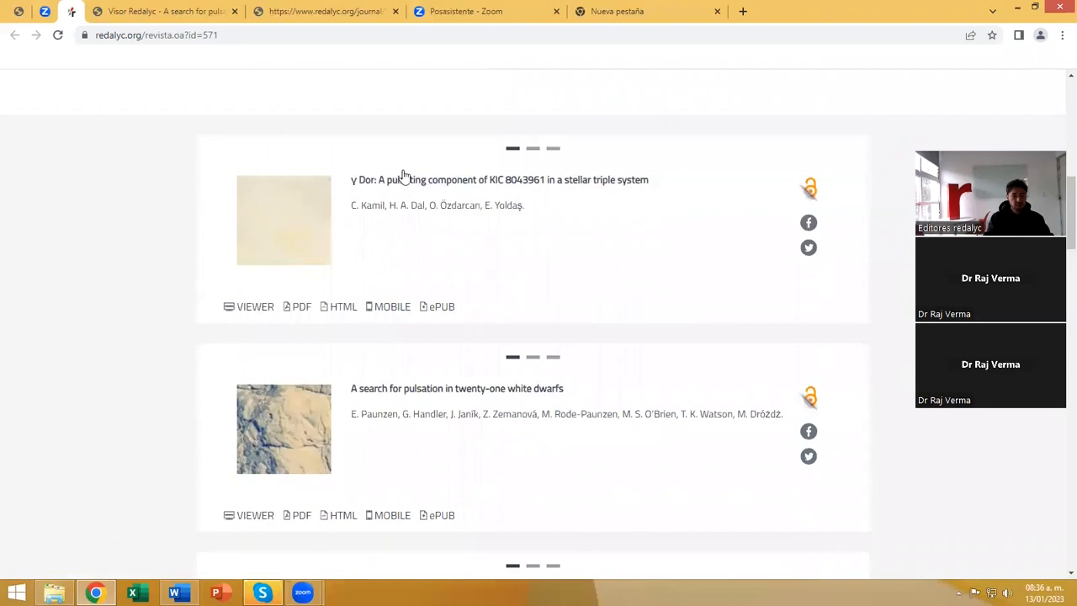
{"action": "scroll", "coordinate": [261, 389], "scroll_direction": "down", "scroll_amount": 3}
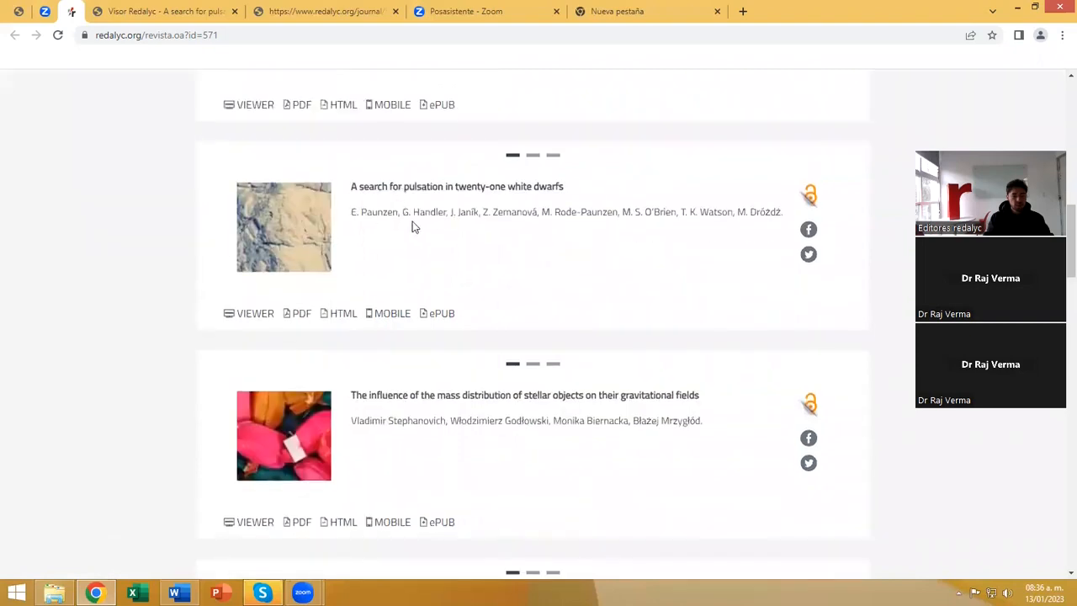
{"action": "scroll", "coordinate": [413, 293], "scroll_direction": "down", "scroll_amount": 2}
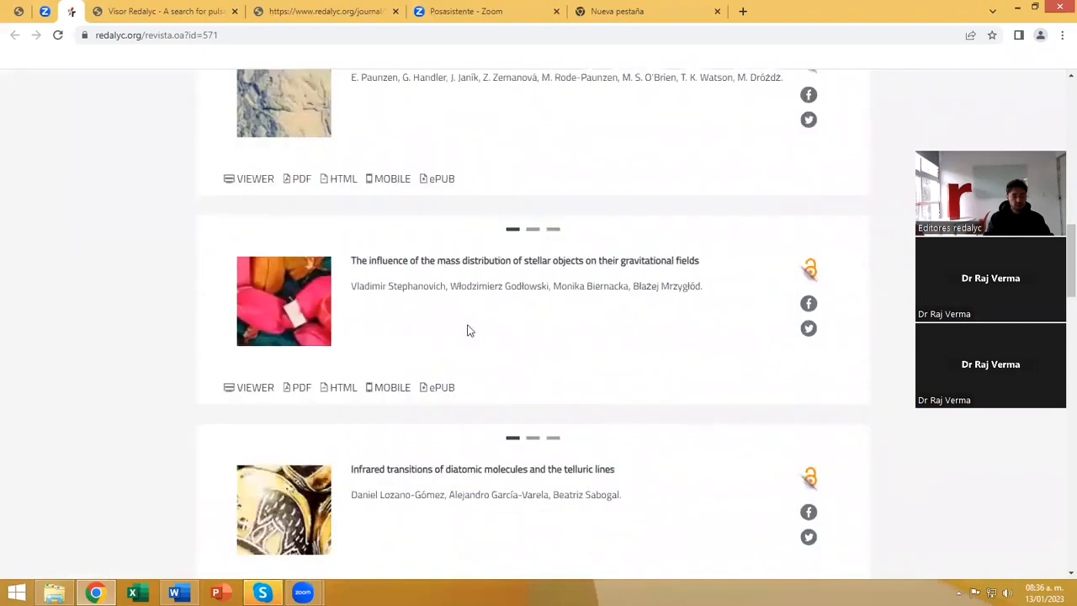
{"action": "scroll", "coordinate": [469, 329], "scroll_direction": "down", "scroll_amount": 2}
{"action": "scroll", "coordinate": [509, 381], "scroll_direction": "down", "scroll_amount": 6}
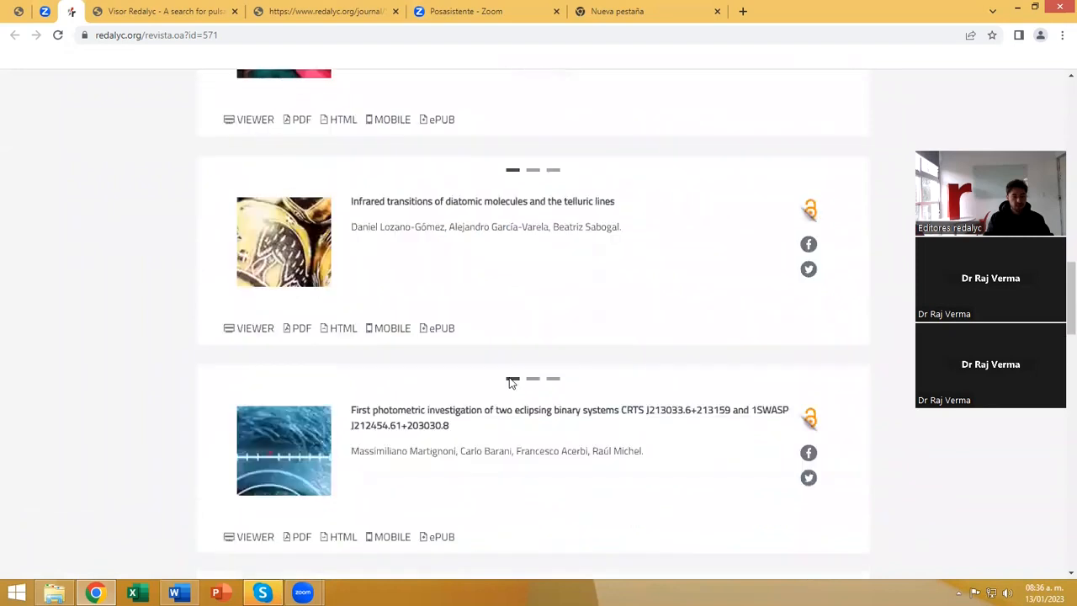
{"action": "scroll", "coordinate": [509, 382], "scroll_direction": "down", "scroll_amount": 2}
{"action": "scroll", "coordinate": [509, 382], "scroll_direction": "down", "scroll_amount": 3}
{"action": "scroll", "coordinate": [509, 383], "scroll_direction": "up", "scroll_amount": 4}
{"action": "scroll", "coordinate": [509, 382], "scroll_direction": "up", "scroll_amount": 8}
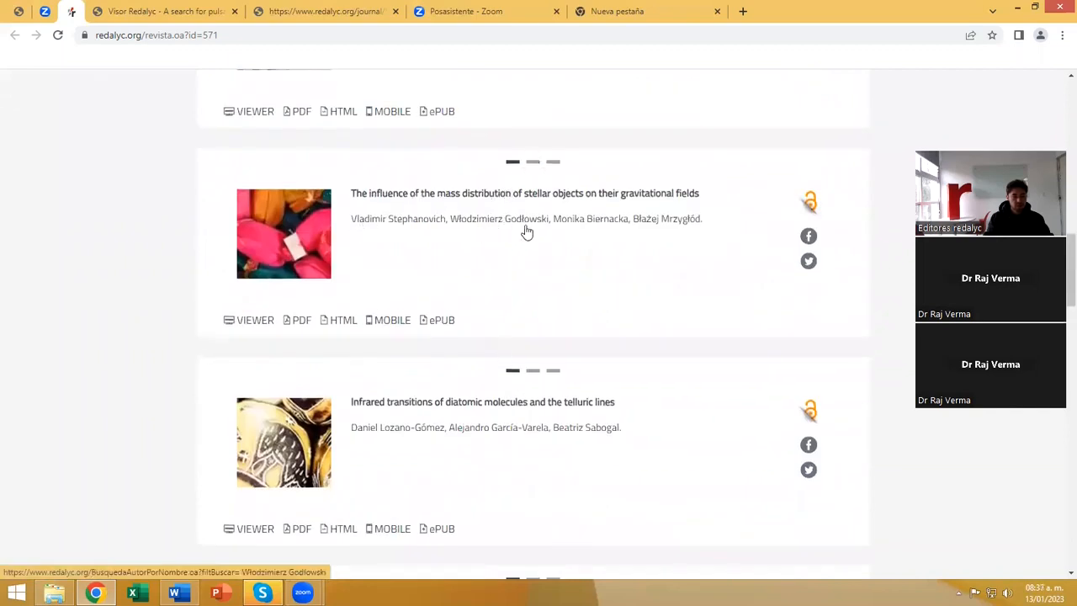
View the abstract and author profiles of the article on mass distribution of stellar objects, ending back on its title view.
{"action": "left_click", "coordinate": [531, 163]}
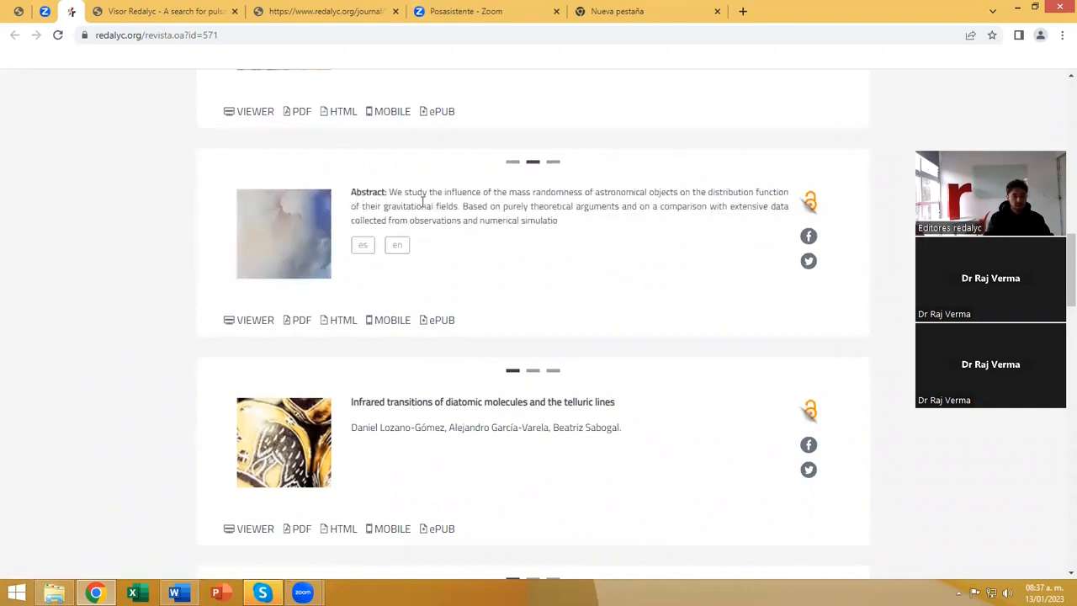
{"action": "left_click", "coordinate": [553, 161]}
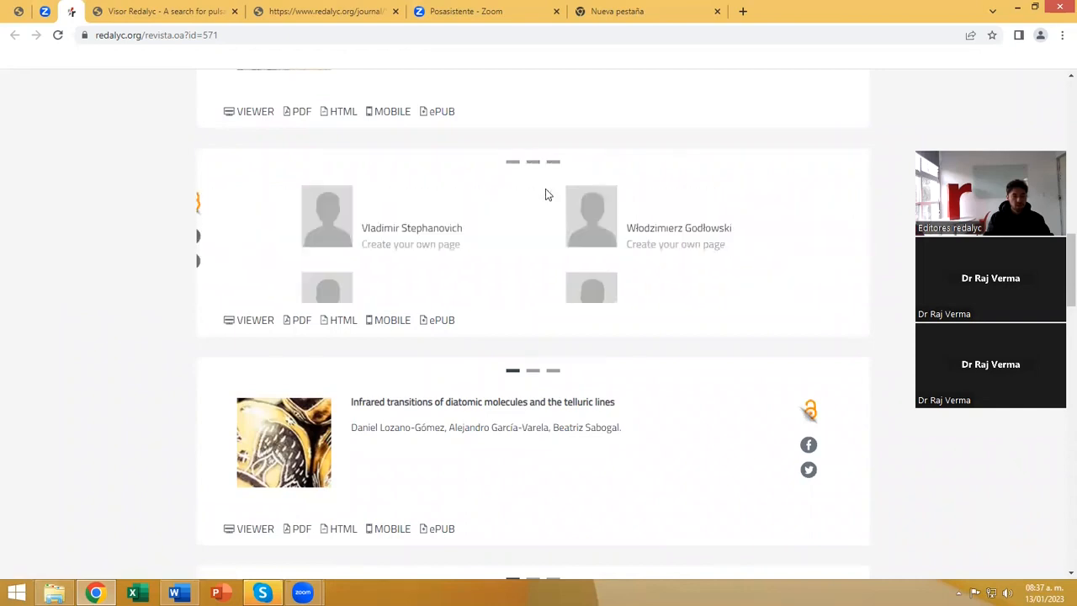
{"action": "scroll", "coordinate": [441, 218], "scroll_direction": "down", "scroll_amount": 1}
{"action": "scroll", "coordinate": [442, 219], "scroll_direction": "up", "scroll_amount": 1}
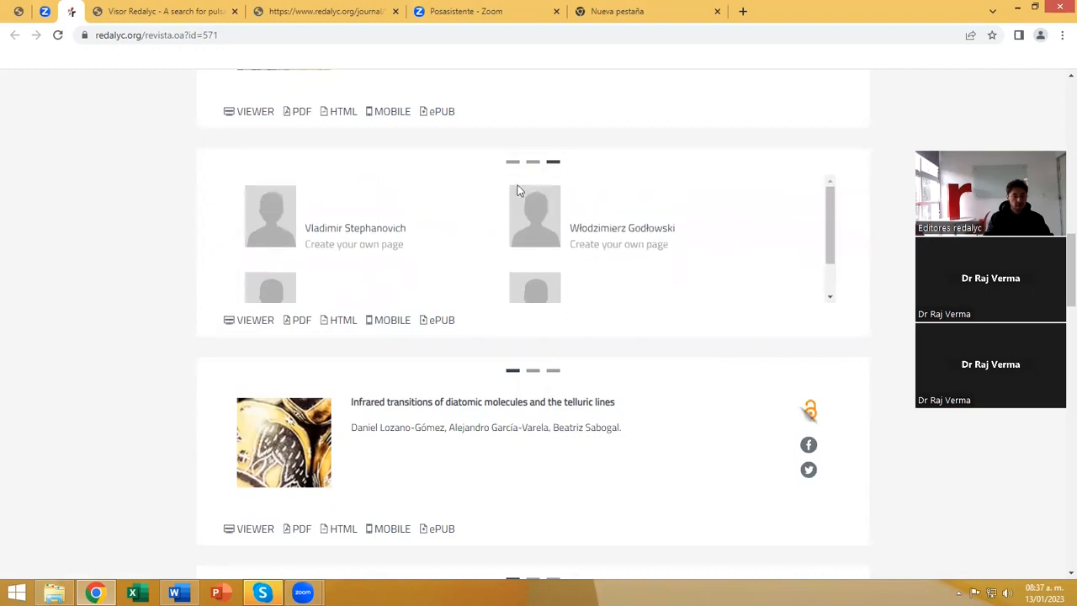
{"action": "left_click", "coordinate": [510, 164]}
{"action": "scroll", "coordinate": [277, 238], "scroll_direction": "up", "scroll_amount": 5}
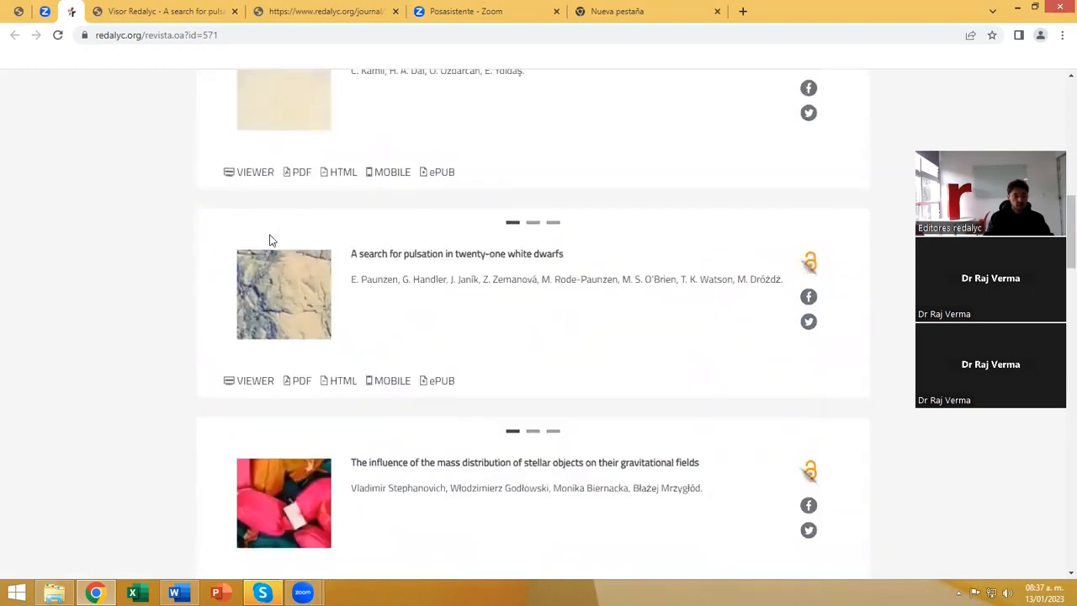
{"action": "scroll", "coordinate": [271, 239], "scroll_direction": "up", "scroll_amount": 2}
{"action": "scroll", "coordinate": [271, 241], "scroll_direction": "down", "scroll_amount": 5}
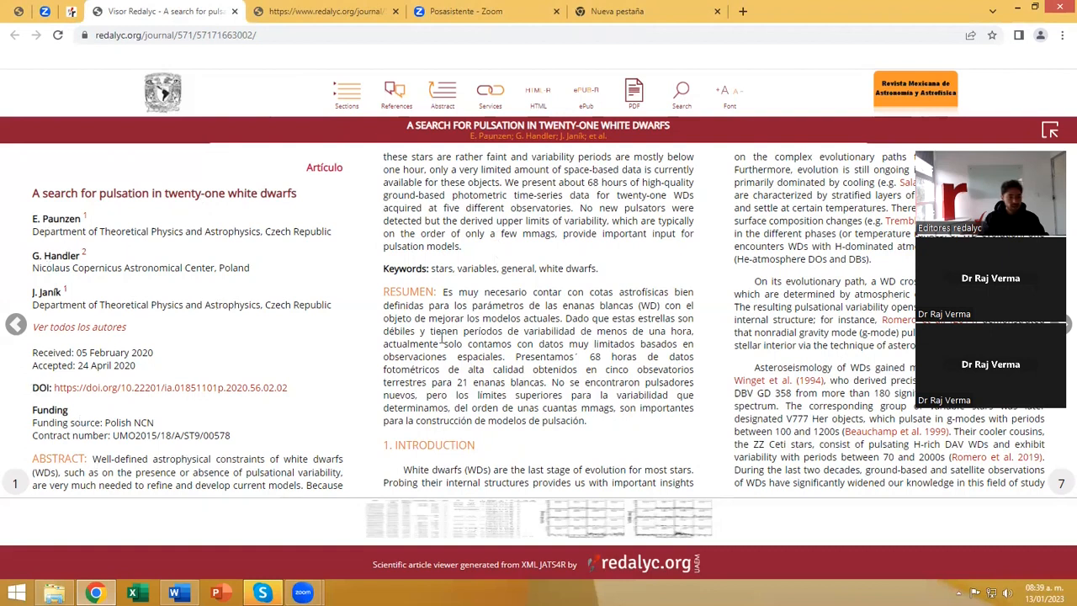
Look through the white dwarf article's pages in the viewer, previewing the 2010 citation in section 2 and the embedded tables and figures.
{"action": "scroll", "coordinate": [538, 343], "scroll_direction": "down", "scroll_amount": 1}
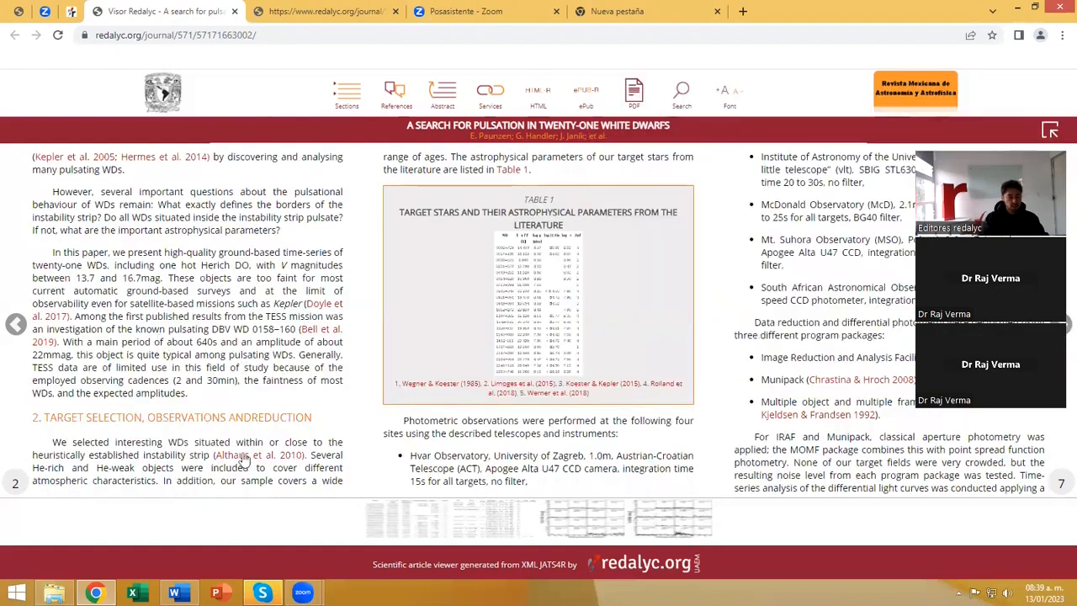
{"action": "mouse_move", "coordinate": [261, 456]}
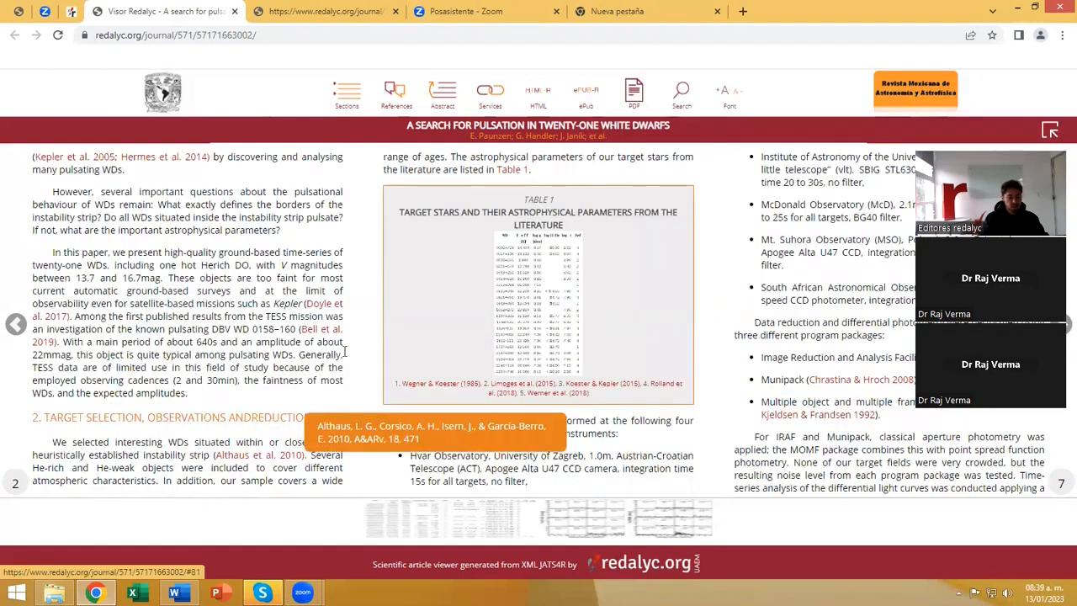
{"action": "mouse_move", "coordinate": [522, 326]}
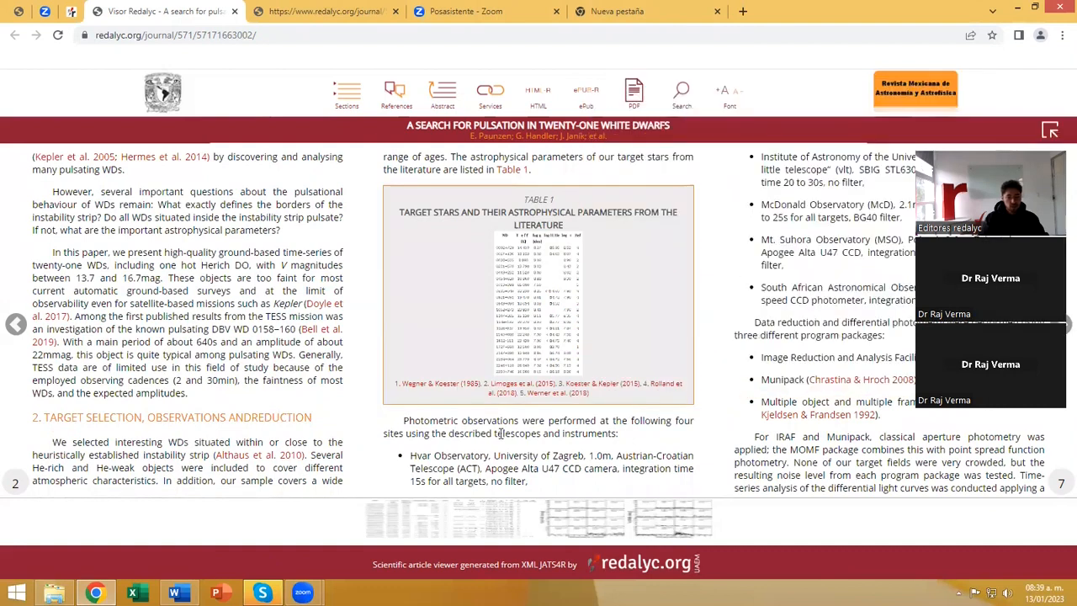
{"action": "scroll", "coordinate": [502, 265], "scroll_direction": "down", "scroll_amount": 1}
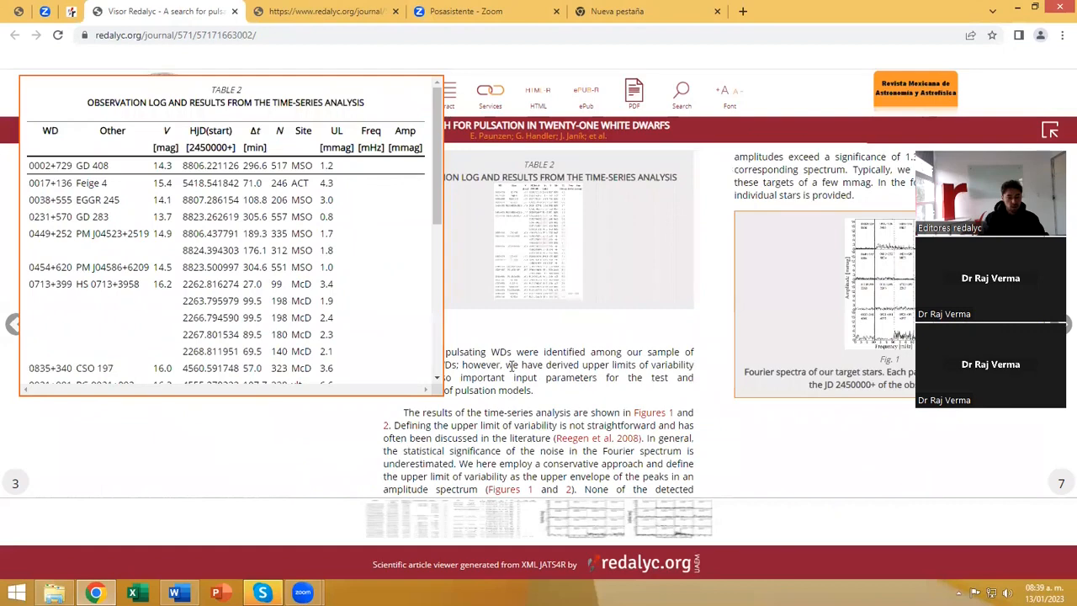
{"action": "scroll", "coordinate": [502, 265], "scroll_direction": "down", "scroll_amount": 1}
{"action": "mouse_move", "coordinate": [203, 229]}
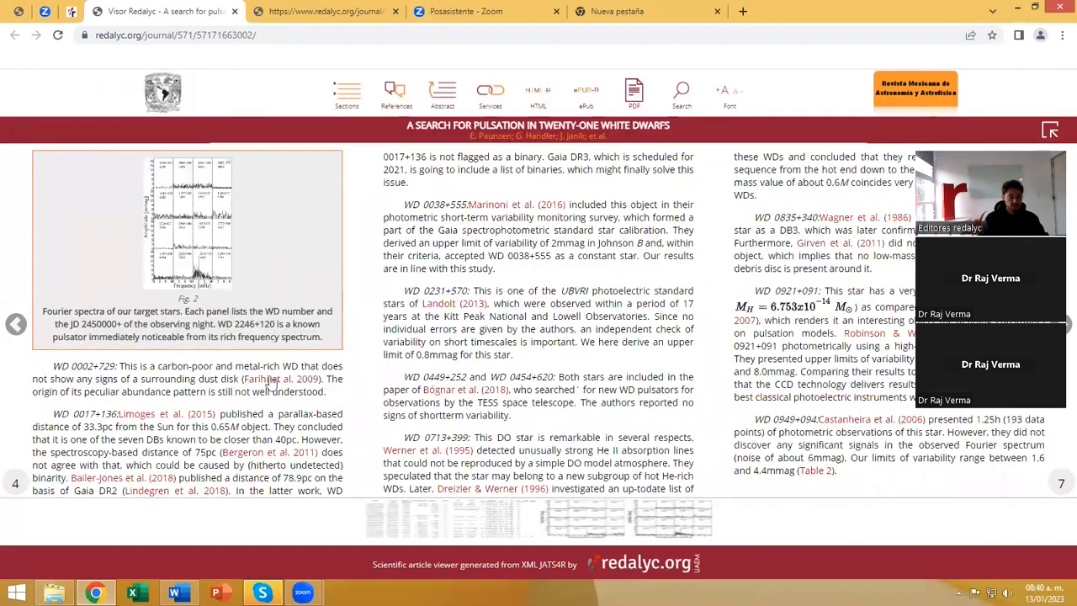
{"action": "scroll", "coordinate": [286, 303], "scroll_direction": "down", "scroll_amount": 1}
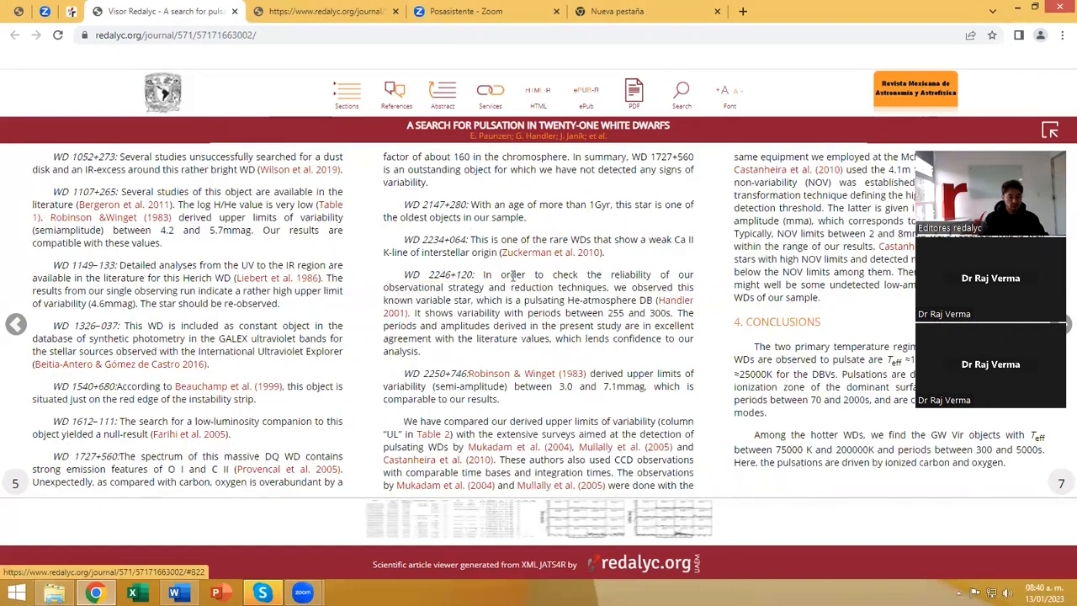
{"action": "scroll", "coordinate": [377, 330], "scroll_direction": "down", "scroll_amount": 1}
Revisit Table 1 on page 2 of the article and return to its first page.
{"action": "scroll", "coordinate": [377, 331], "scroll_direction": "up", "scroll_amount": 5}
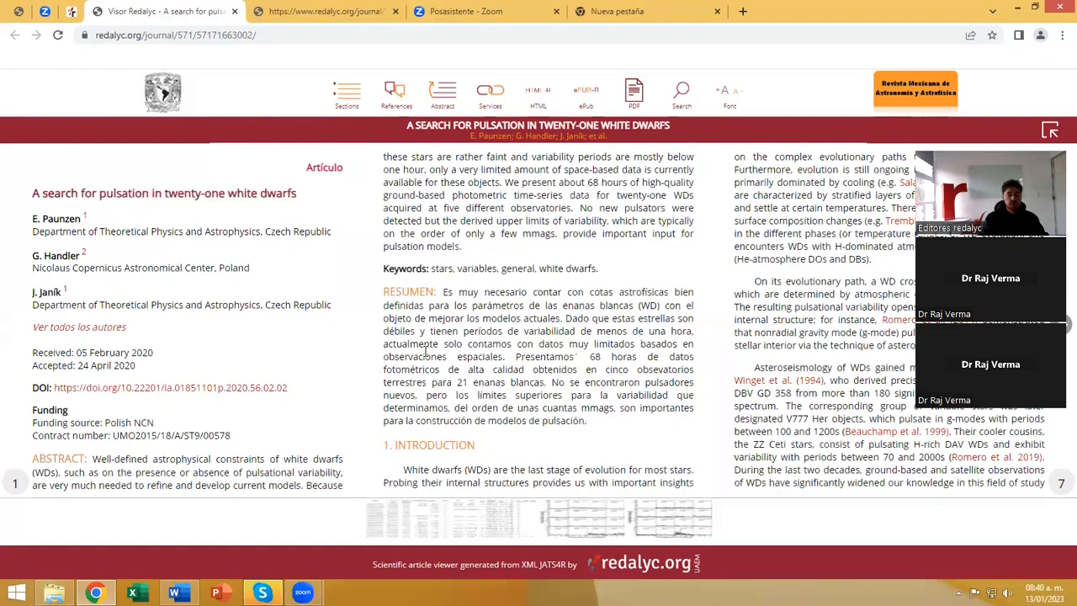
{"action": "scroll", "coordinate": [569, 363], "scroll_direction": "down", "scroll_amount": 1}
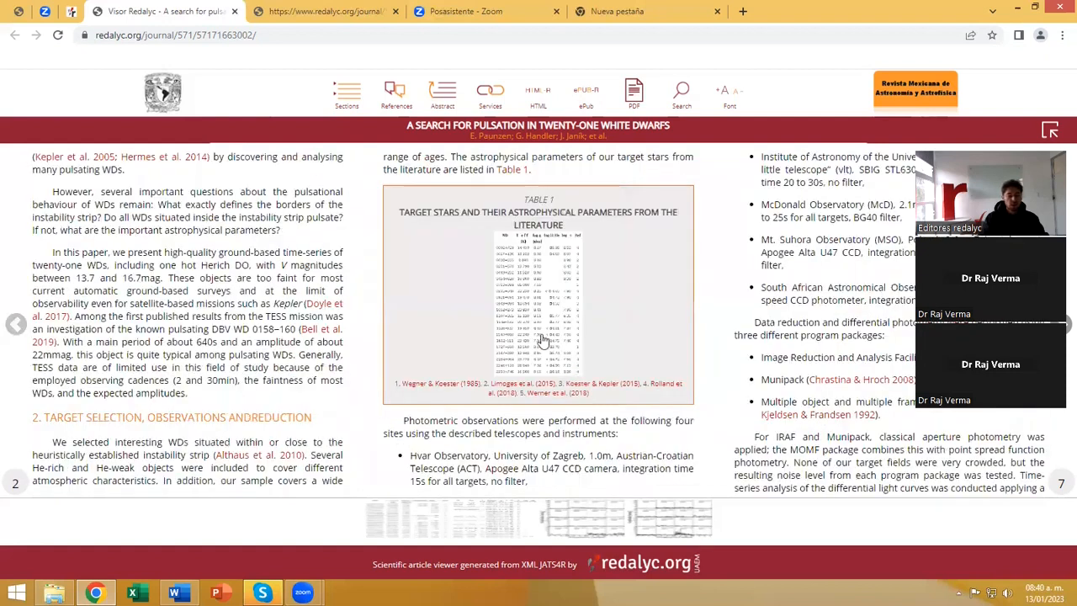
{"action": "mouse_move", "coordinate": [543, 341]}
{"action": "scroll", "coordinate": [224, 227], "scroll_direction": "up", "scroll_amount": 1}
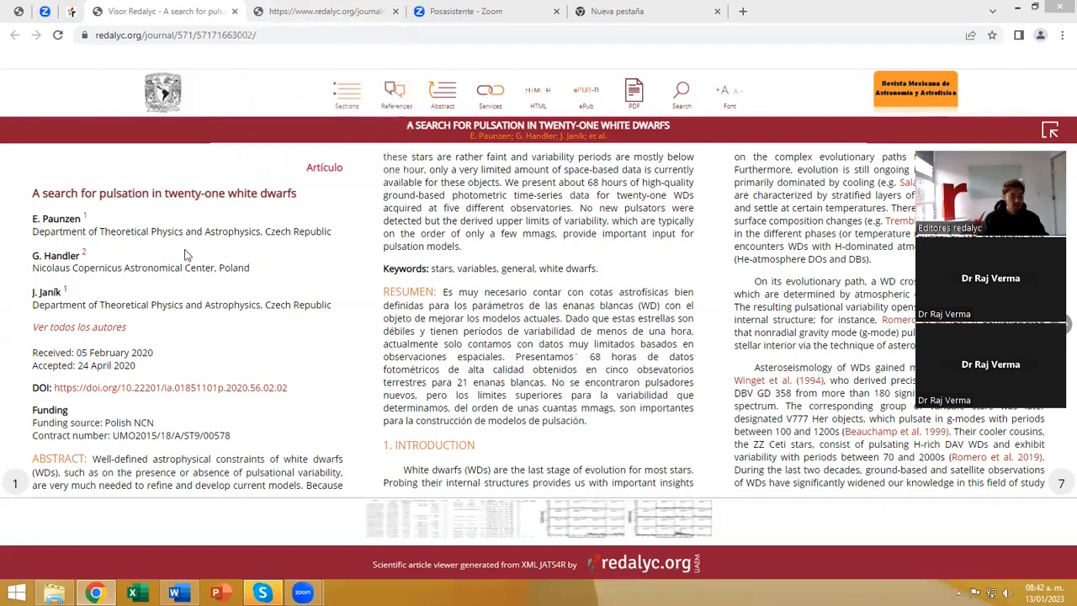
Compare the article's XML source file with its rendered version in the article viewer.
{"action": "left_click", "coordinate": [307, 20]}
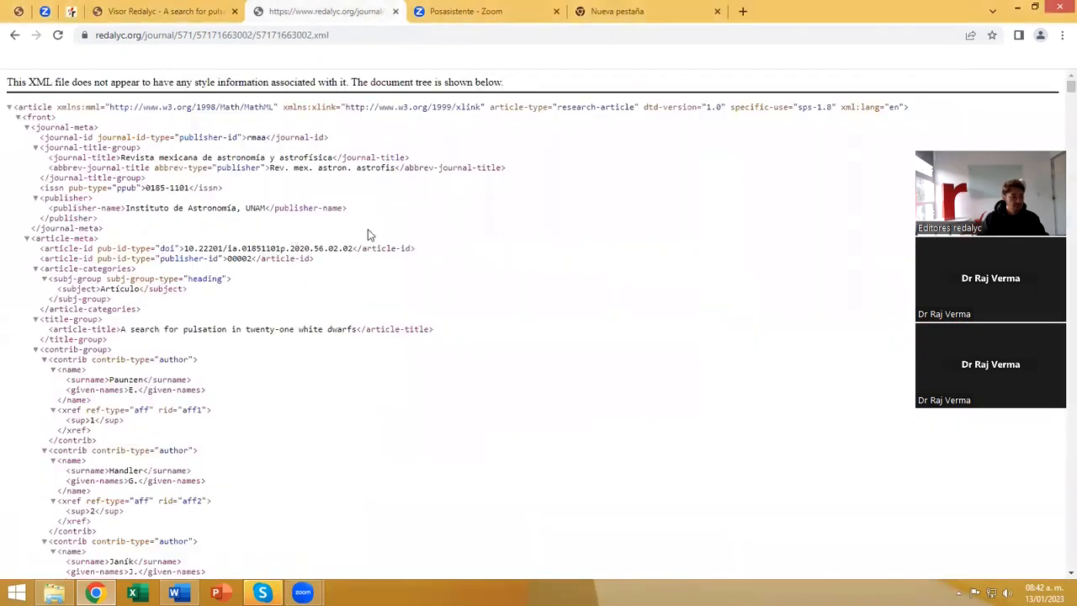
{"action": "scroll", "coordinate": [368, 229], "scroll_direction": "down", "scroll_amount": 1}
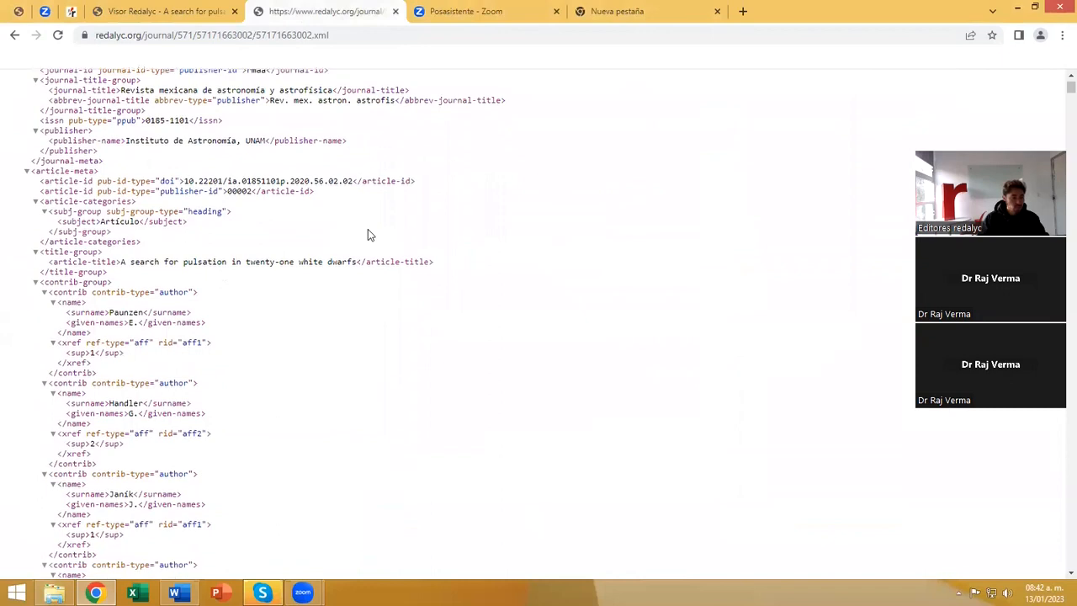
{"action": "scroll", "coordinate": [368, 229], "scroll_direction": "up", "scroll_amount": 1}
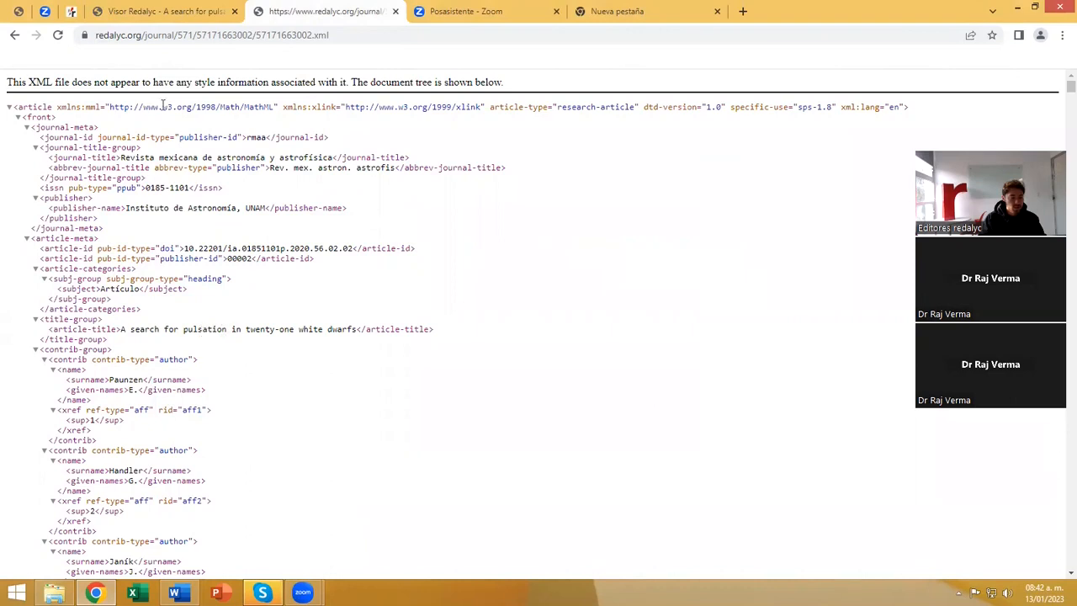
{"action": "left_click", "coordinate": [172, 11]}
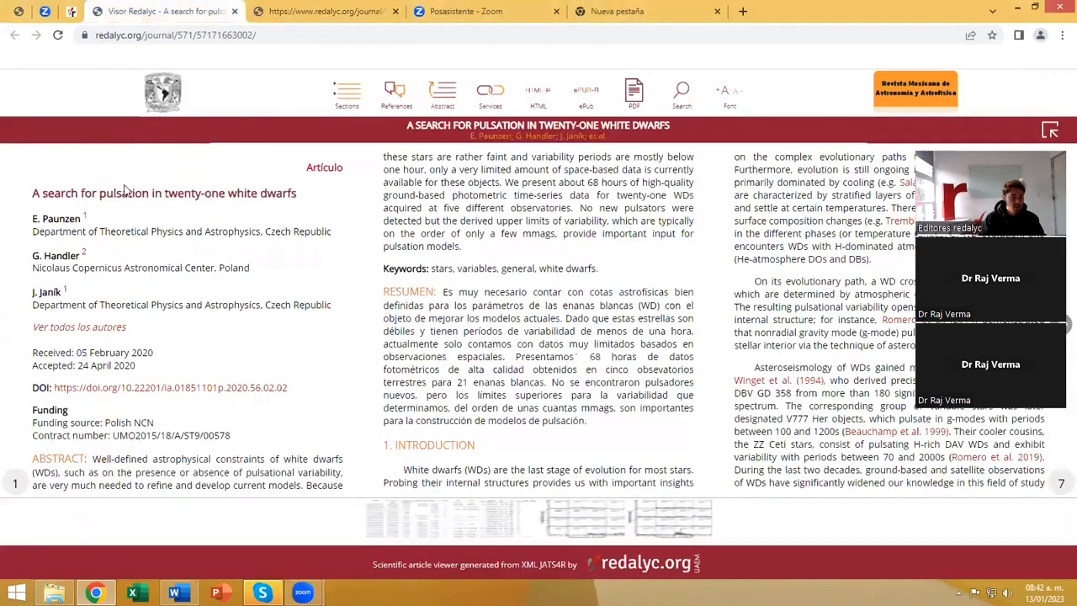
{"action": "left_click", "coordinate": [291, 18]}
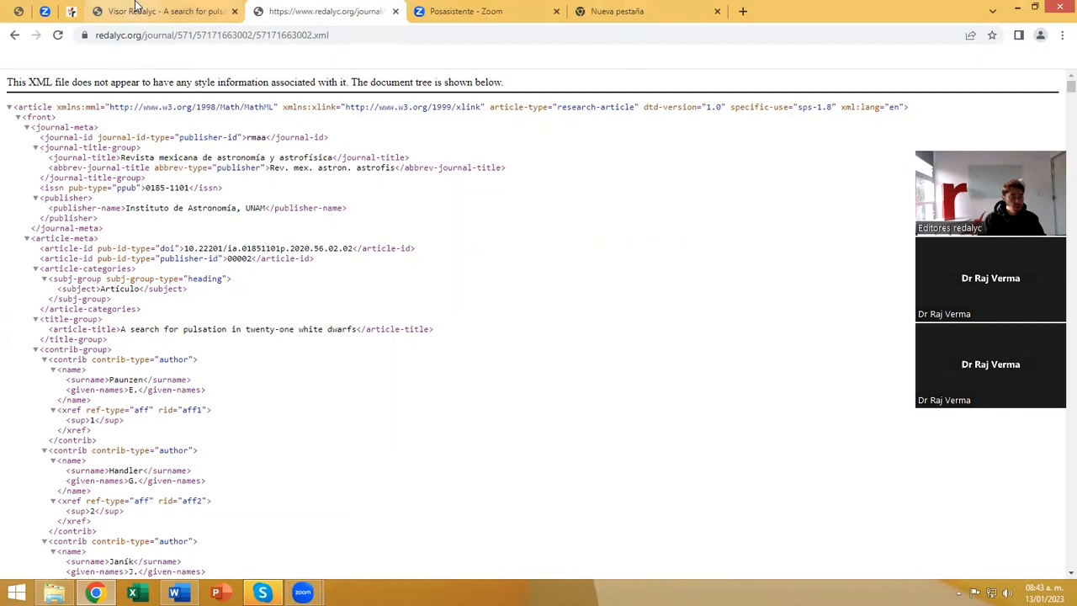
{"action": "left_click", "coordinate": [137, 8]}
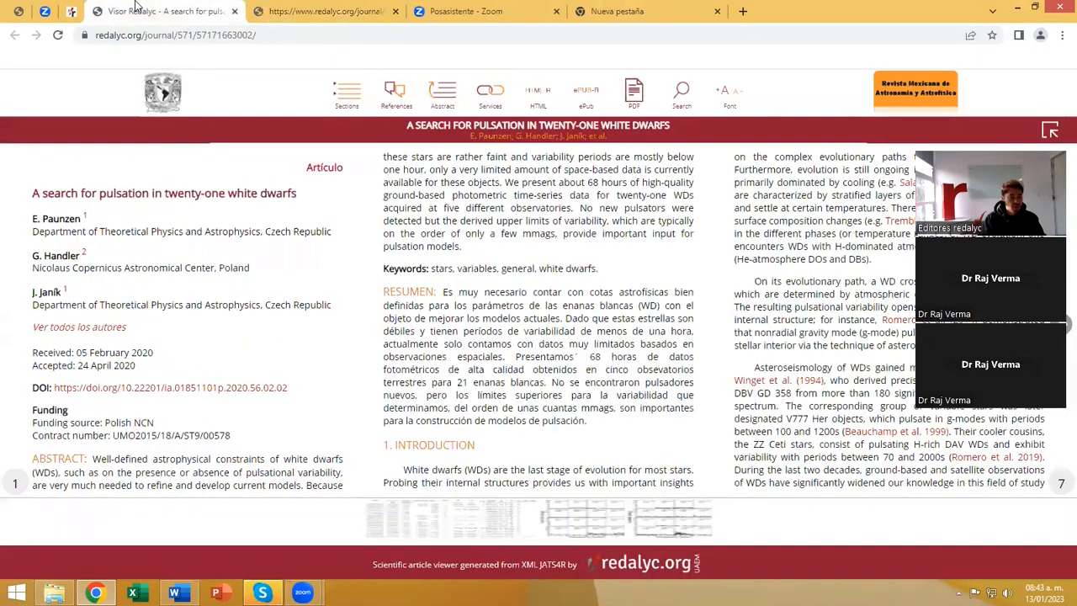
Go back to the journal's page and bring up its header with the journal details and indicators.
{"action": "left_click", "coordinate": [73, 15]}
{"action": "scroll", "coordinate": [466, 172], "scroll_direction": "up", "scroll_amount": 10}
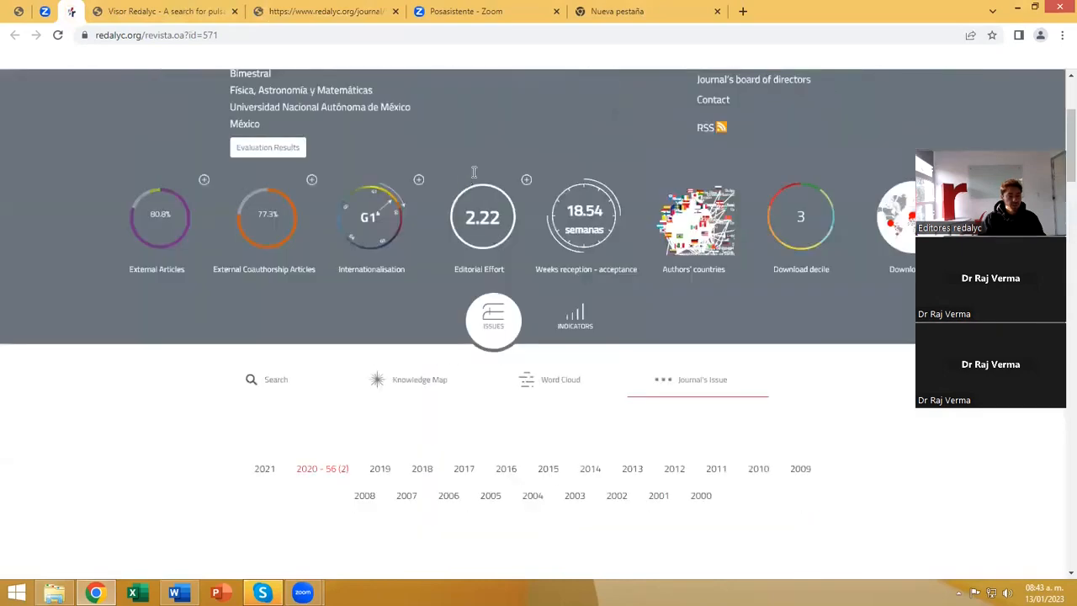
{"action": "scroll", "coordinate": [473, 172], "scroll_direction": "up", "scroll_amount": 3}
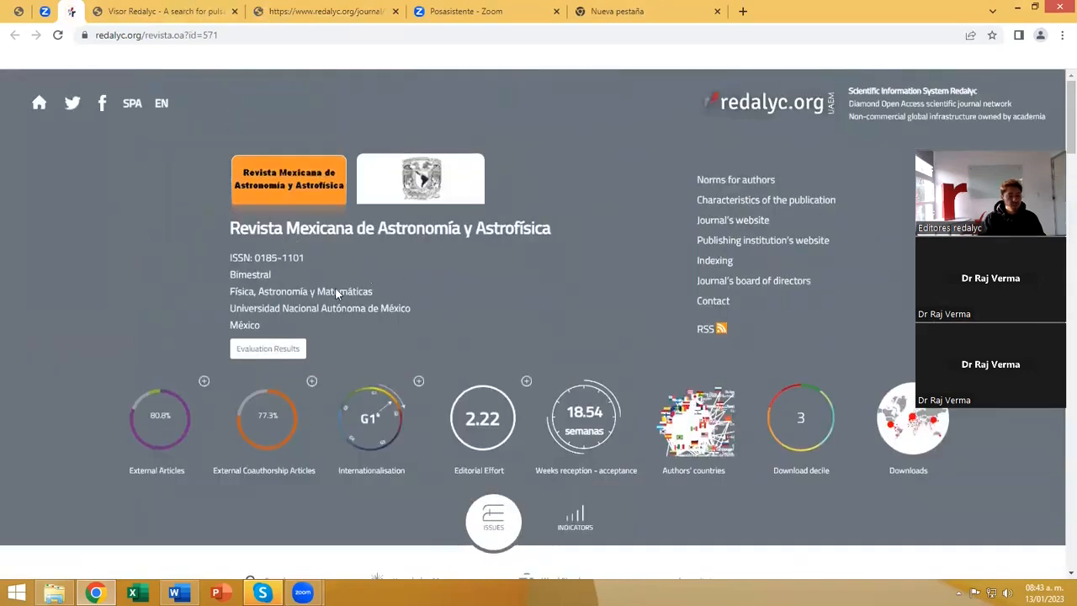
Look through the white dwarf article in the viewer again and review the structure of its XML source file.
{"action": "key", "text": "ctrl+Tab"}
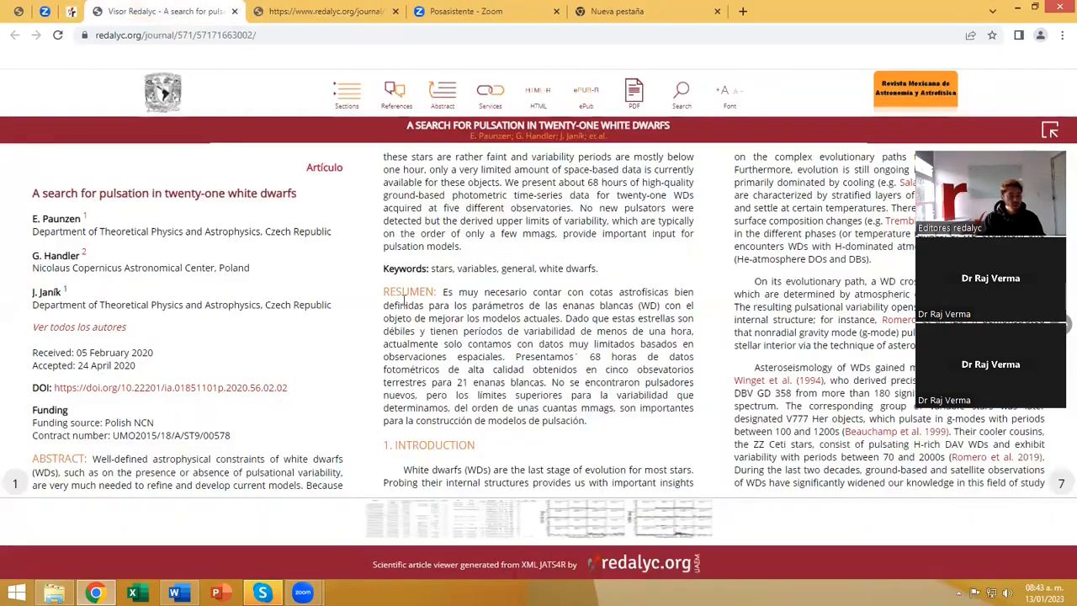
{"action": "scroll", "coordinate": [412, 300], "scroll_direction": "down", "scroll_amount": 2}
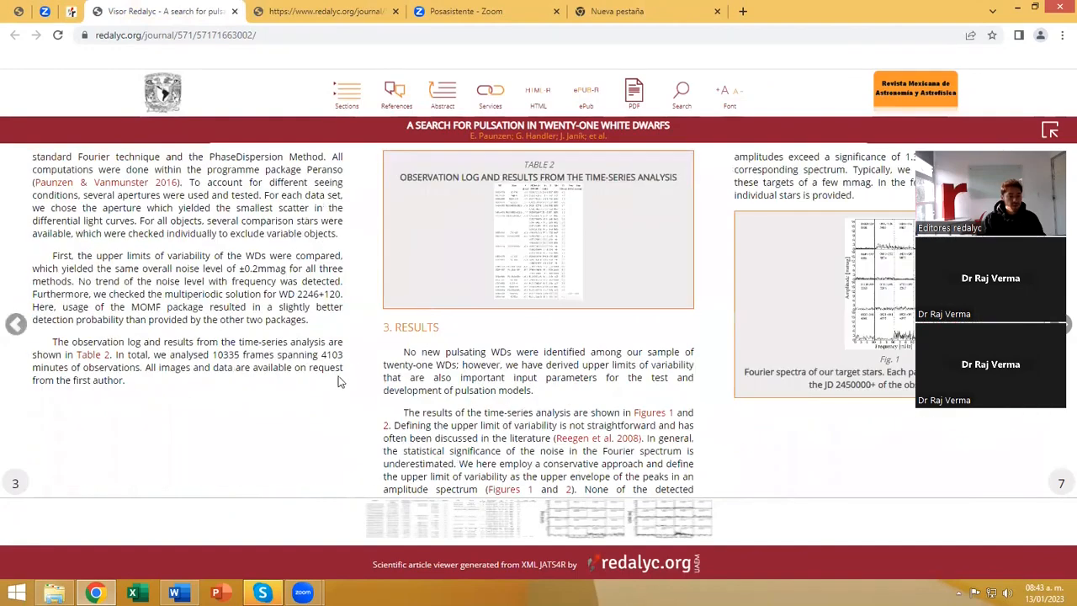
{"action": "scroll", "coordinate": [339, 381], "scroll_direction": "up", "scroll_amount": 3}
{"action": "key", "text": "ctrl+Tab"}
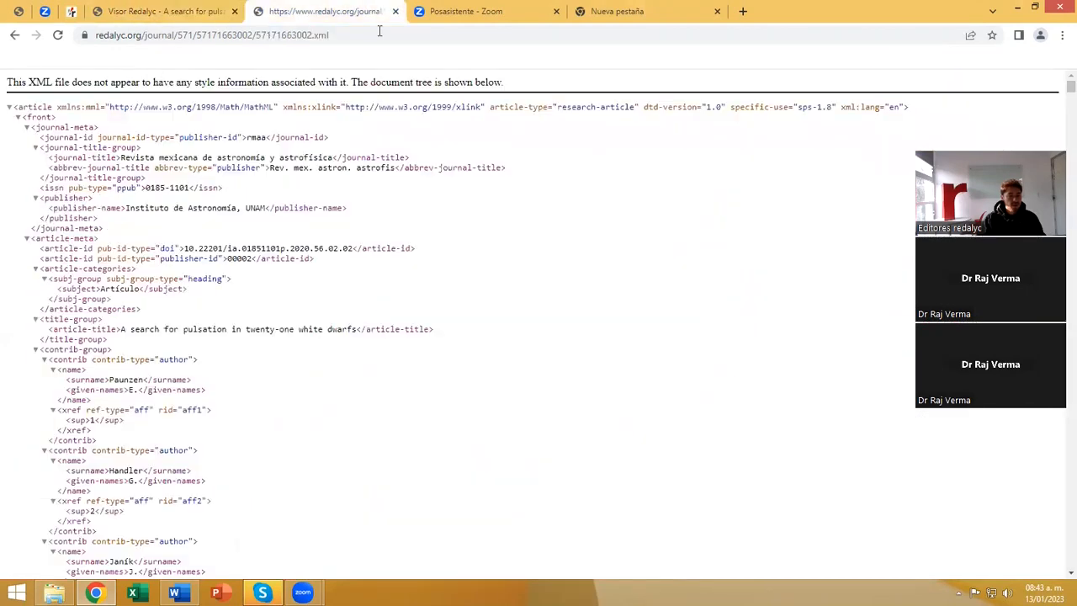
{"action": "scroll", "coordinate": [385, 327], "scroll_direction": "down", "scroll_amount": 7}
{"action": "scroll", "coordinate": [385, 326], "scroll_direction": "down", "scroll_amount": 10}
{"action": "scroll", "coordinate": [429, 362], "scroll_direction": "down", "scroll_amount": 3}
{"action": "scroll", "coordinate": [385, 306], "scroll_direction": "up", "scroll_amount": 15}
{"action": "scroll", "coordinate": [384, 306], "scroll_direction": "up", "scroll_amount": 6}
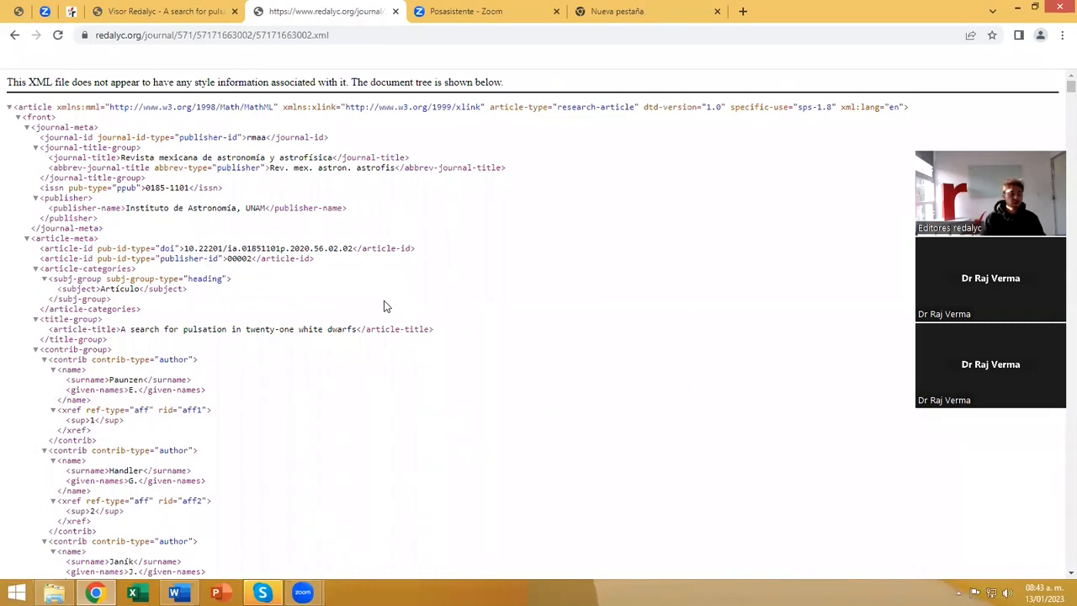
Log in to Marcalyc with the saved demo journal user and password, and dismiss the page translation offer.
{"action": "left_click", "coordinate": [19, 12]}
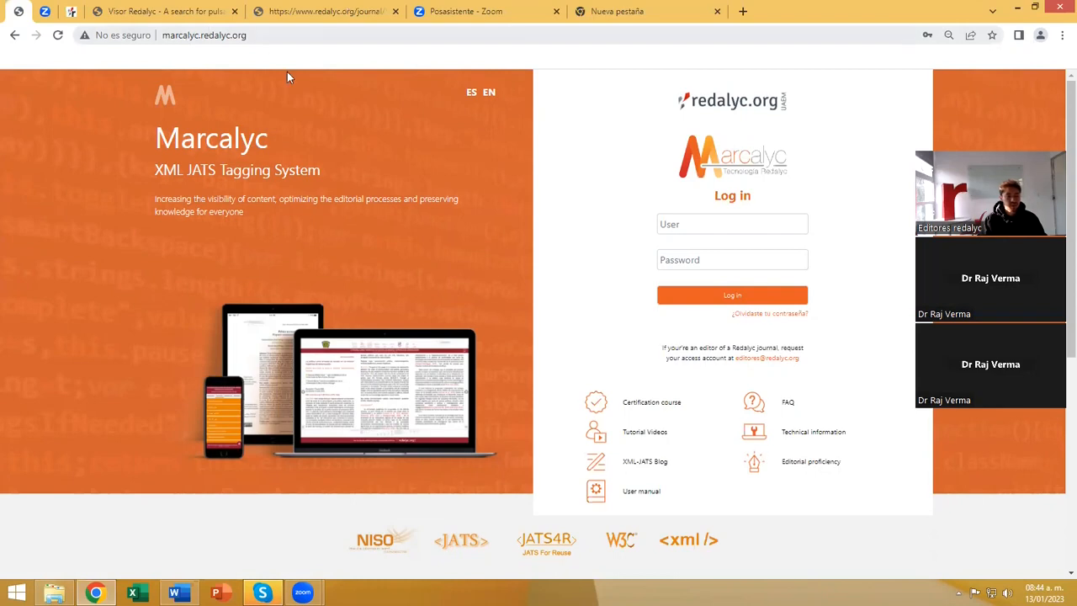
{"action": "left_click", "coordinate": [684, 223]}
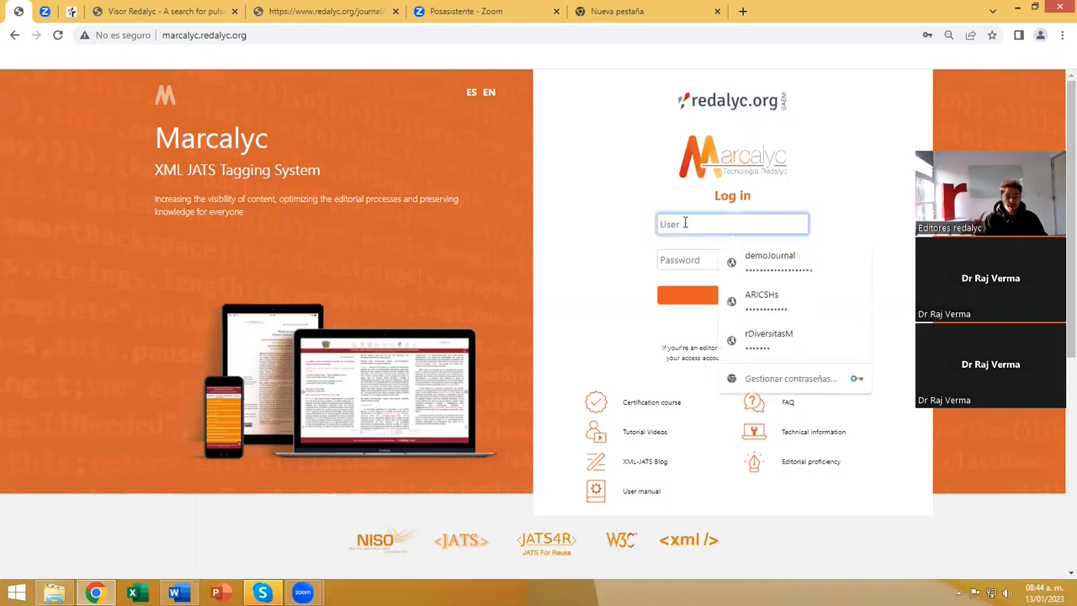
{"action": "left_click", "coordinate": [767, 255]}
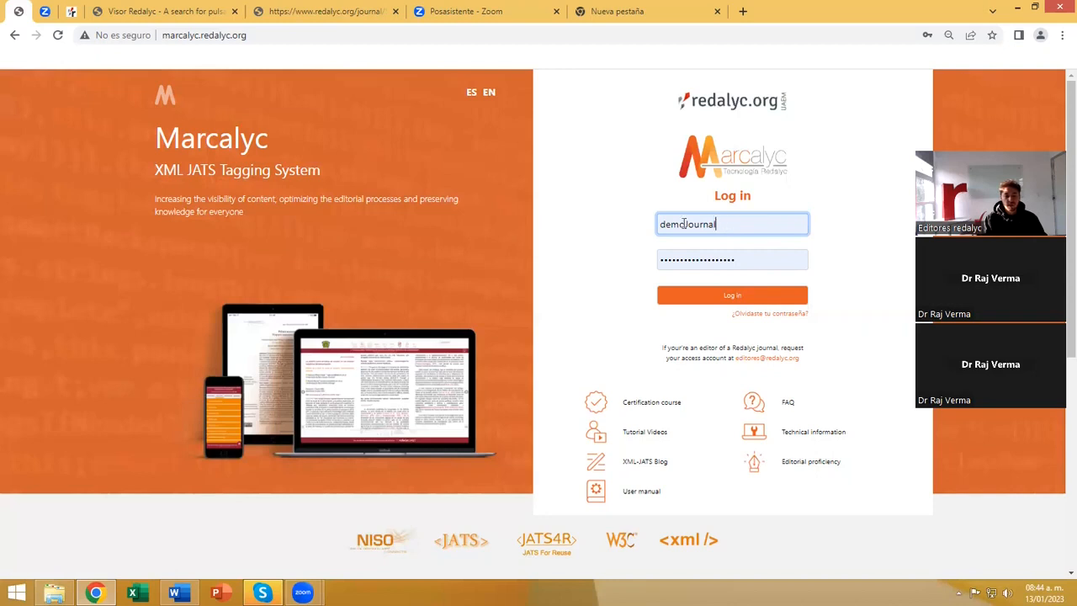
{"action": "left_click", "coordinate": [710, 297]}
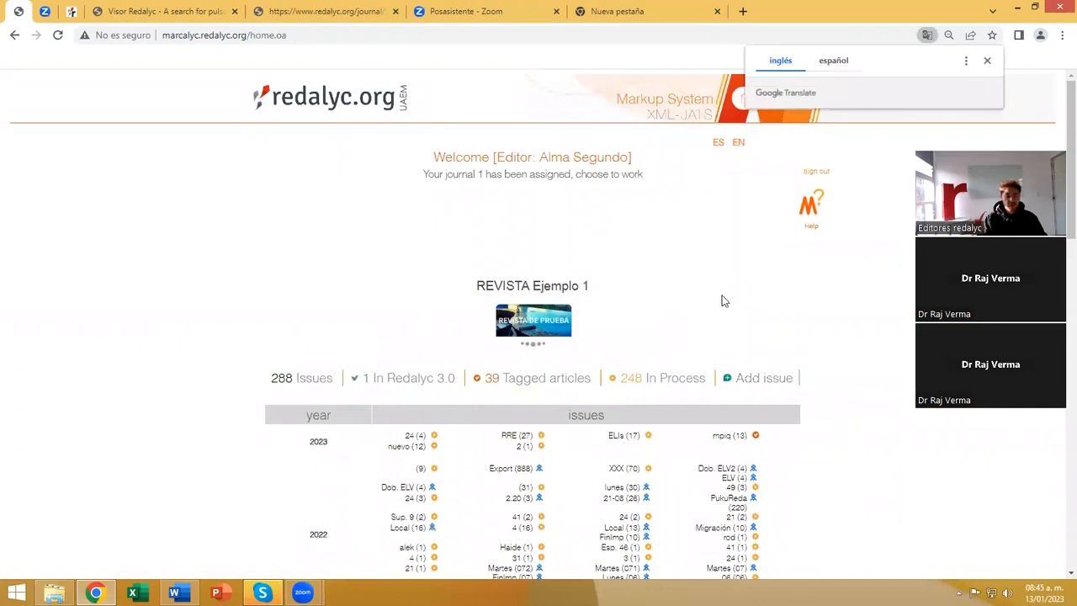
{"action": "scroll", "coordinate": [539, 229], "scroll_direction": "down", "scroll_amount": 1}
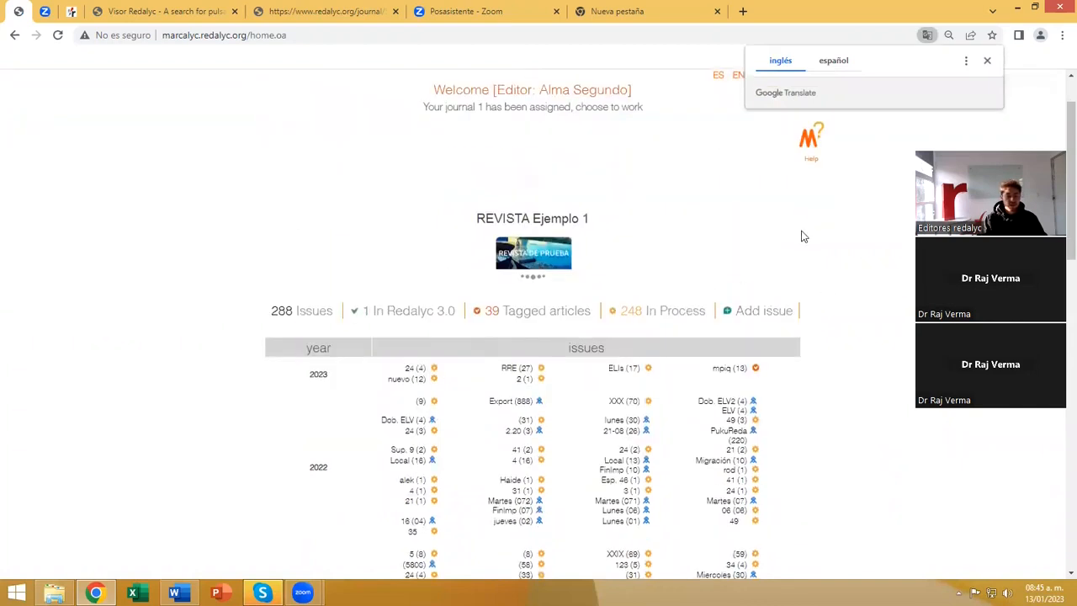
{"action": "scroll", "coordinate": [802, 236], "scroll_direction": "up", "scroll_amount": 1}
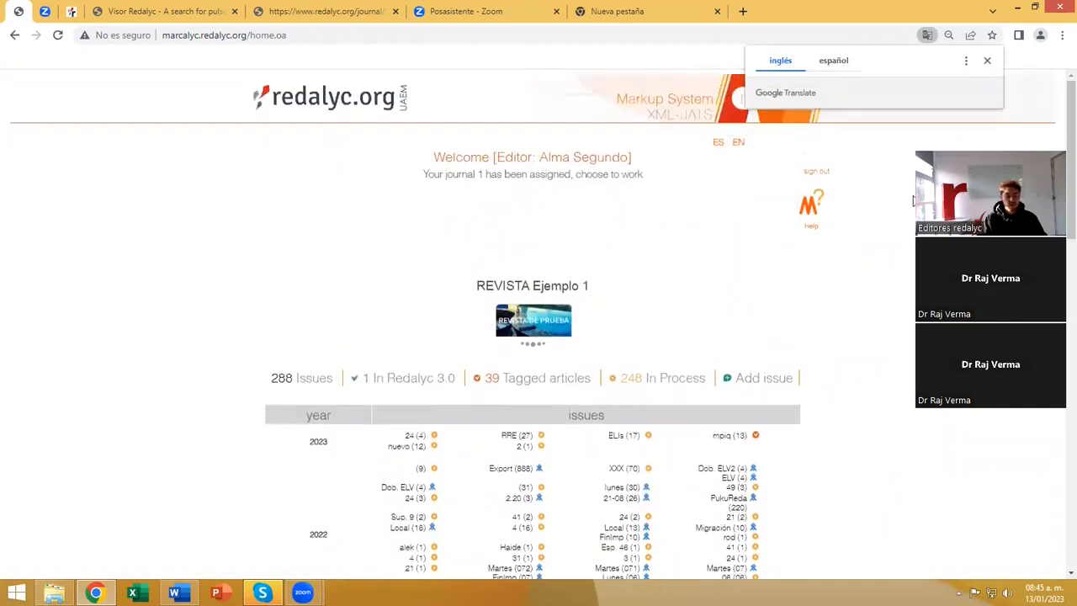
{"action": "left_click", "coordinate": [987, 61]}
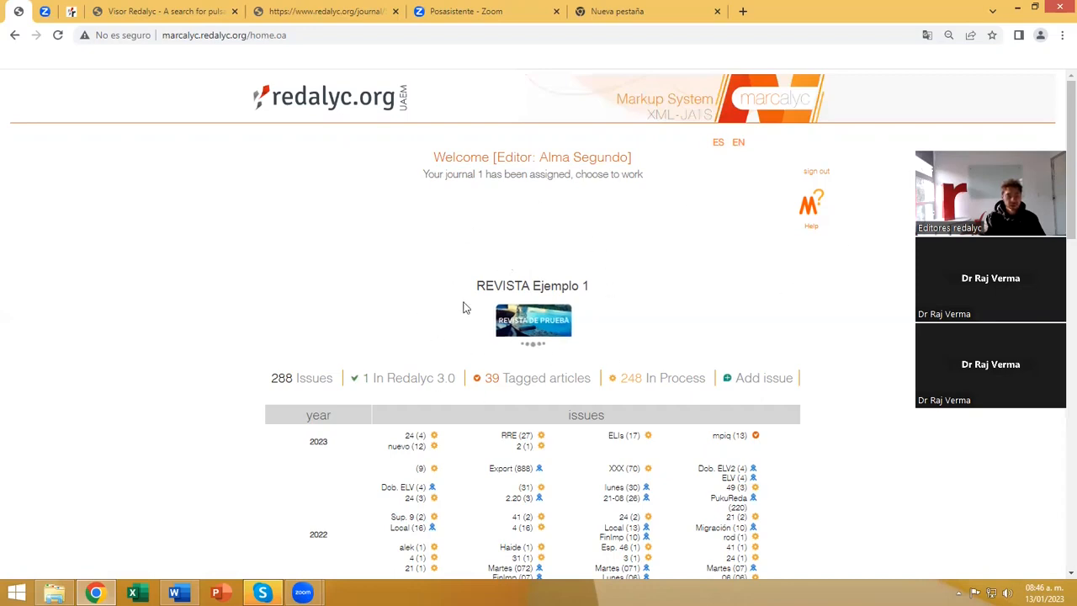
Examine the REVISTA Ejemplo 1 title and its table of issues by year, including their status marks.
{"action": "left_click_drag", "start_coordinate": [477, 286], "coordinate": [587, 283]}
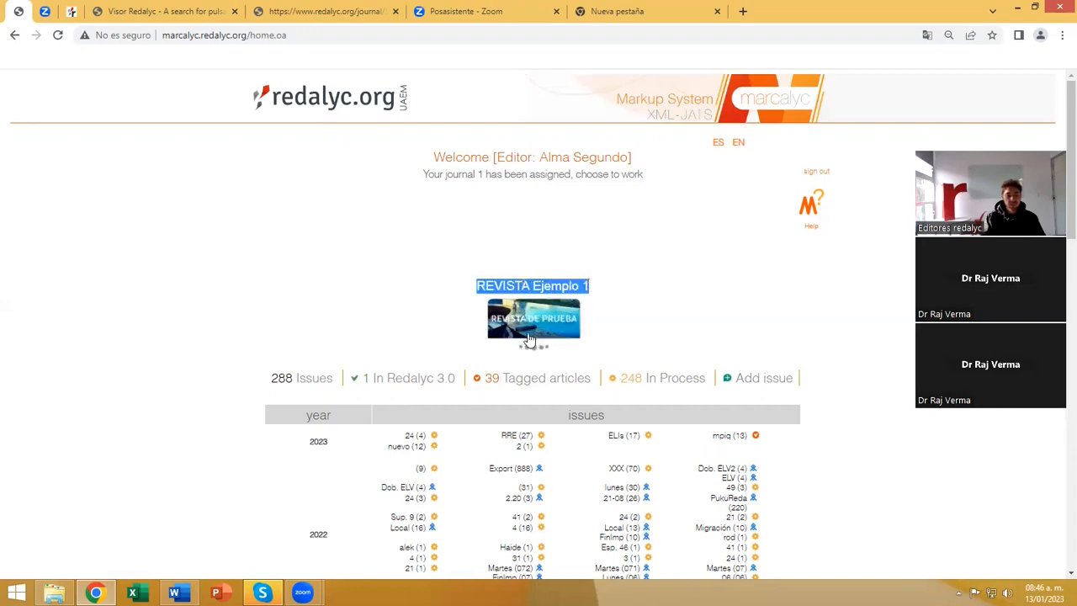
{"action": "left_click", "coordinate": [613, 304]}
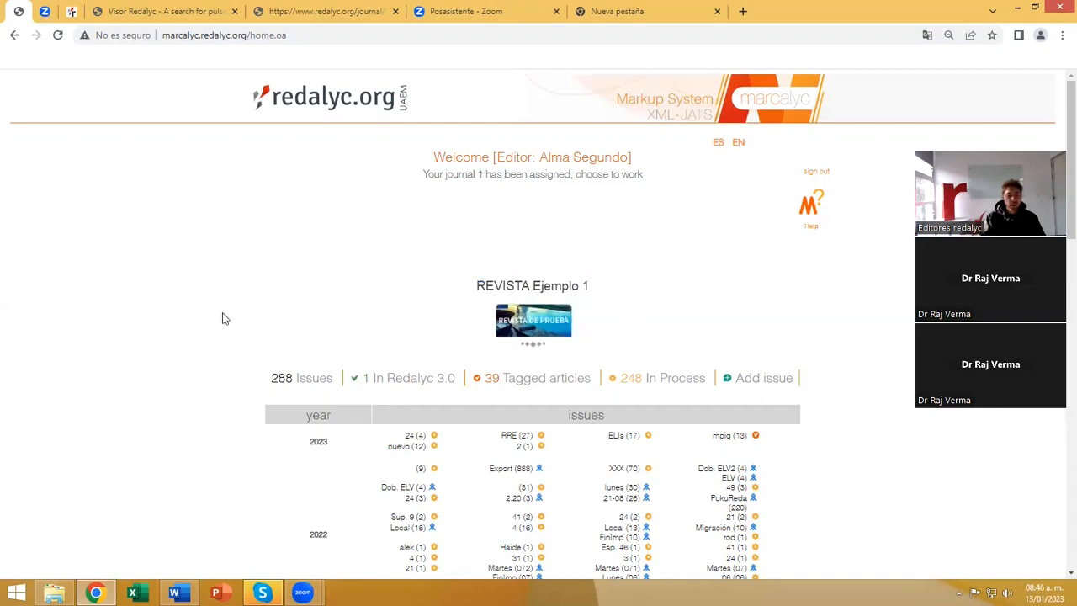
{"action": "scroll", "coordinate": [209, 315], "scroll_direction": "down", "scroll_amount": 3}
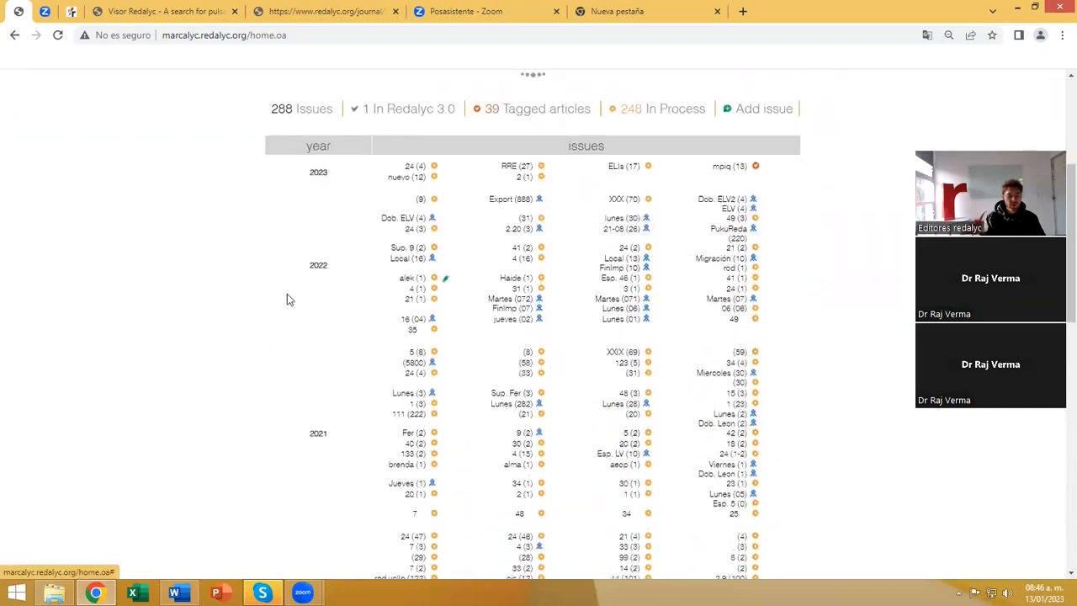
{"action": "scroll", "coordinate": [545, 363], "scroll_direction": "down", "scroll_amount": 1}
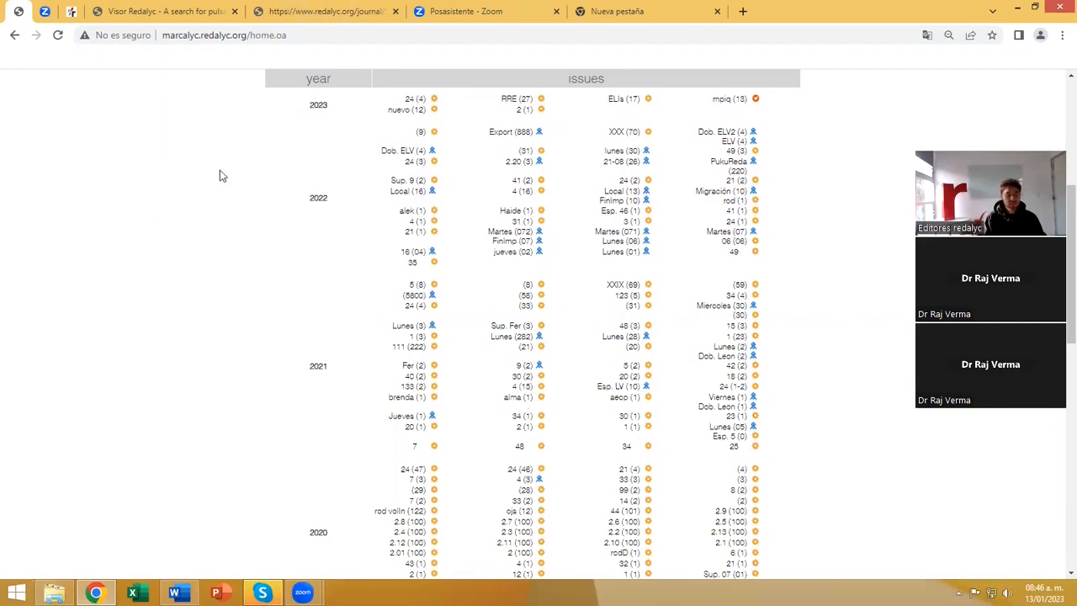
{"action": "scroll", "coordinate": [236, 288], "scroll_direction": "up", "scroll_amount": 1}
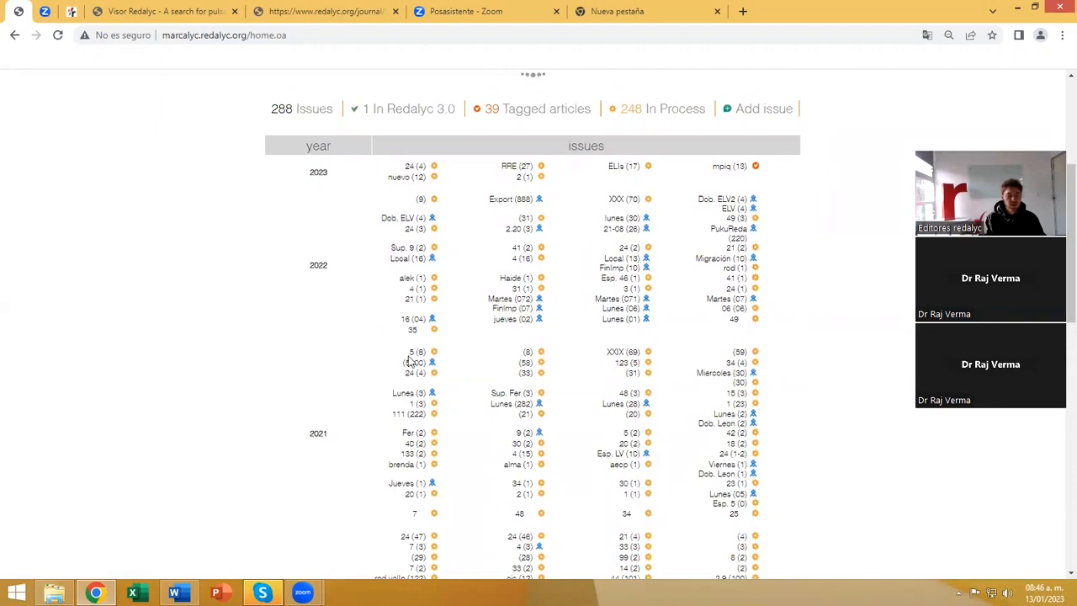
{"action": "left_click_drag", "start_coordinate": [310, 265], "coordinate": [325, 265]}
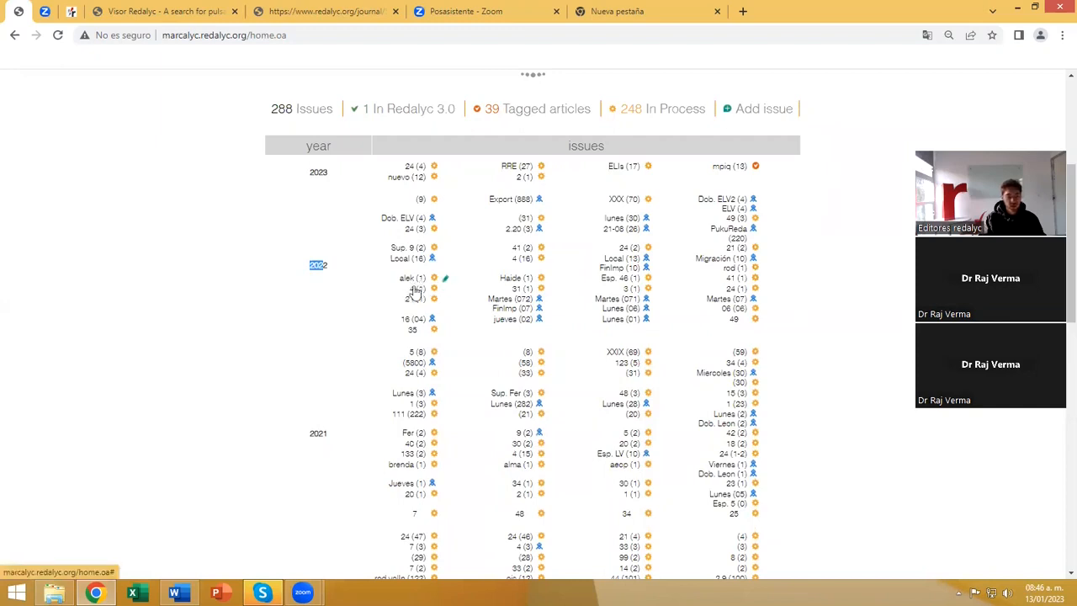
{"action": "scroll", "coordinate": [373, 319], "scroll_direction": "down", "scroll_amount": 3}
{"action": "scroll", "coordinate": [335, 334], "scroll_direction": "down", "scroll_amount": 3}
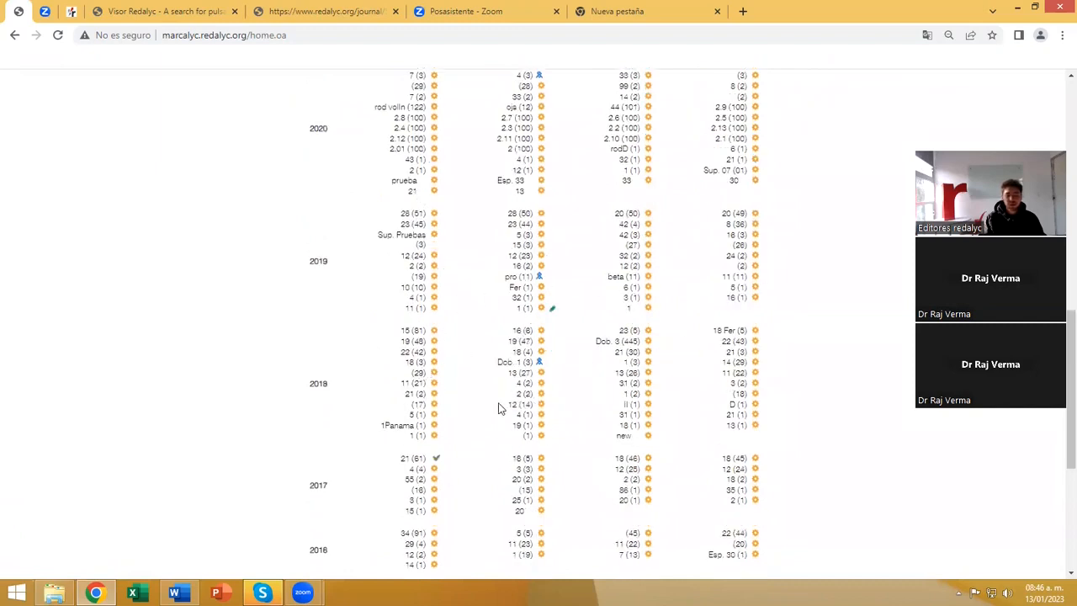
{"action": "scroll", "coordinate": [294, 358], "scroll_direction": "up", "scroll_amount": 6}
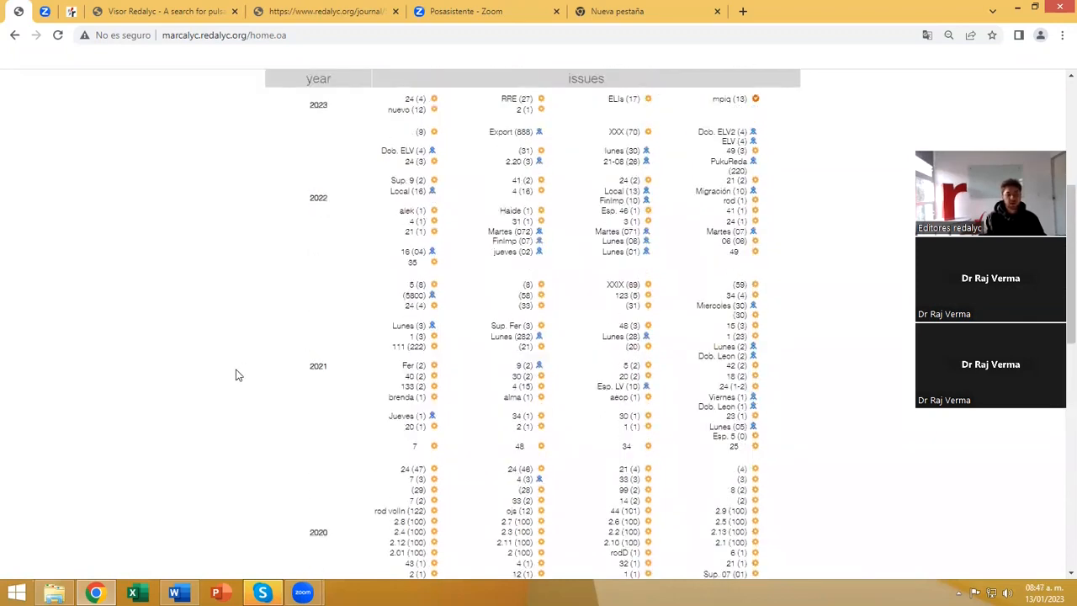
{"action": "scroll", "coordinate": [235, 375], "scroll_direction": "up", "scroll_amount": 1}
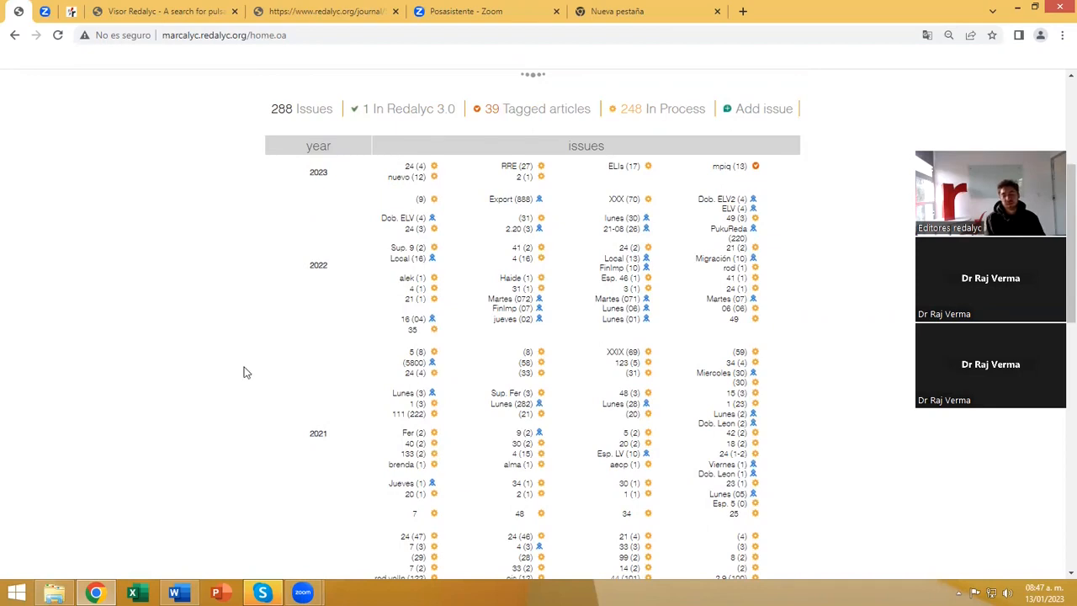
{"action": "mouse_move", "coordinate": [542, 283]}
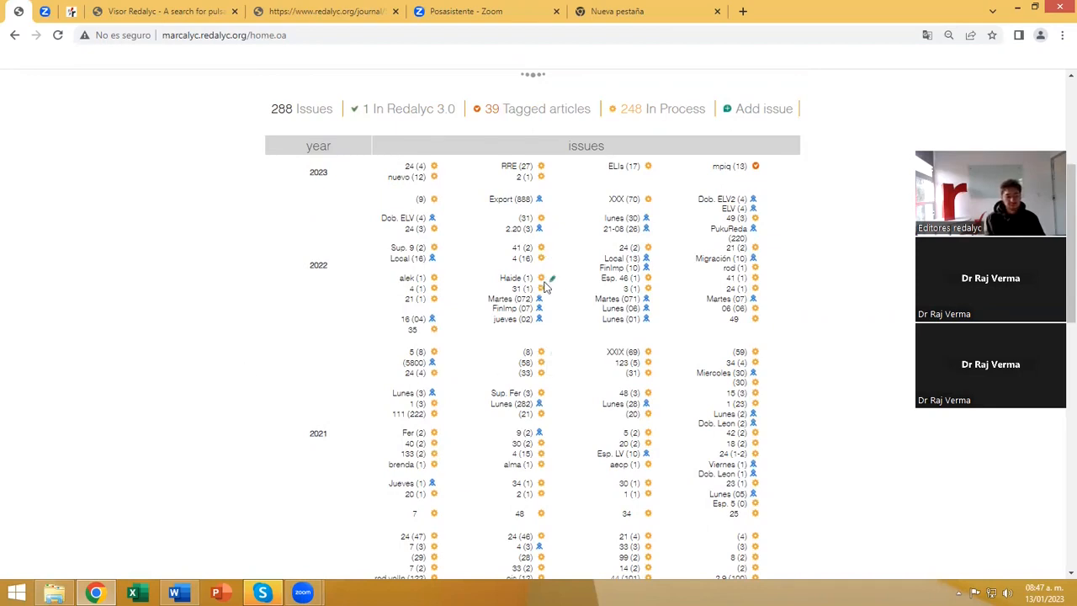
Check the total issues entry above the table and glance at the Redalyc journal page before returning to Marcalyc.
{"action": "scroll", "coordinate": [290, 341], "scroll_direction": "up", "scroll_amount": 2}
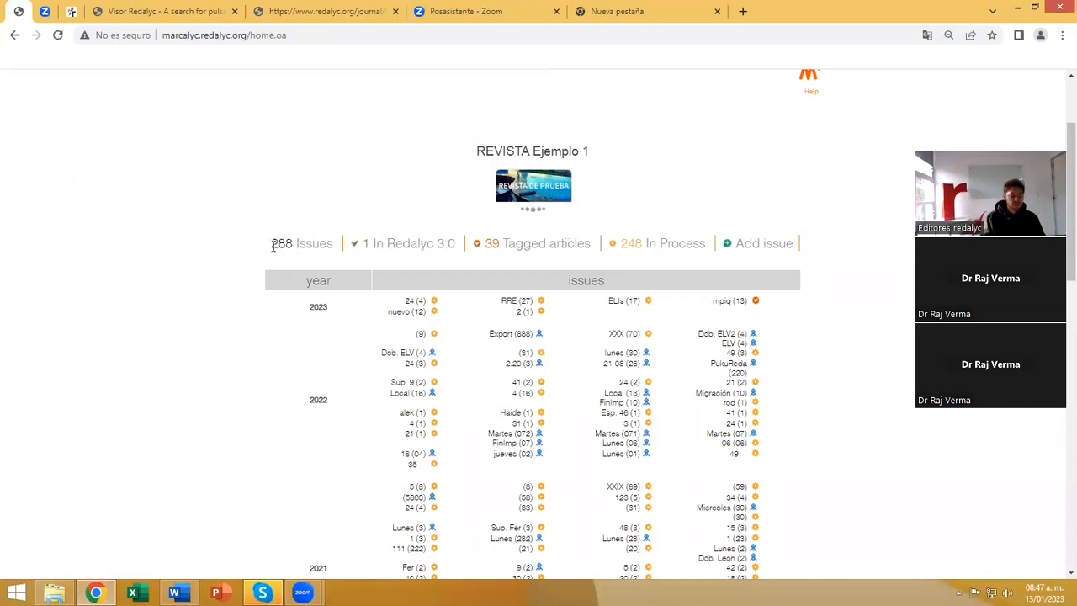
{"action": "left_click_drag", "start_coordinate": [278, 244], "coordinate": [332, 242]}
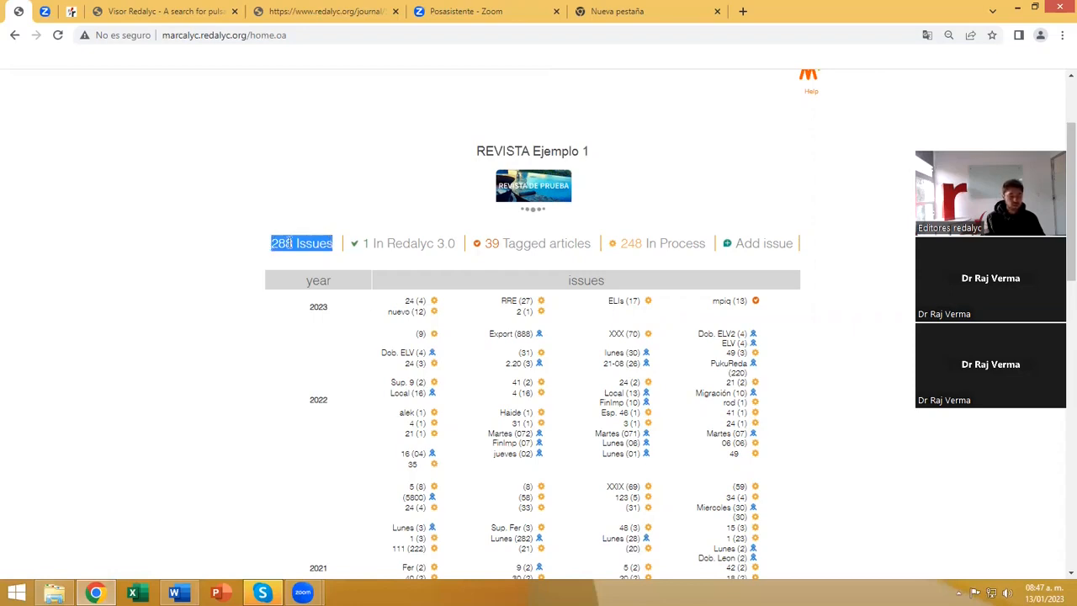
{"action": "left_click", "coordinate": [362, 257]}
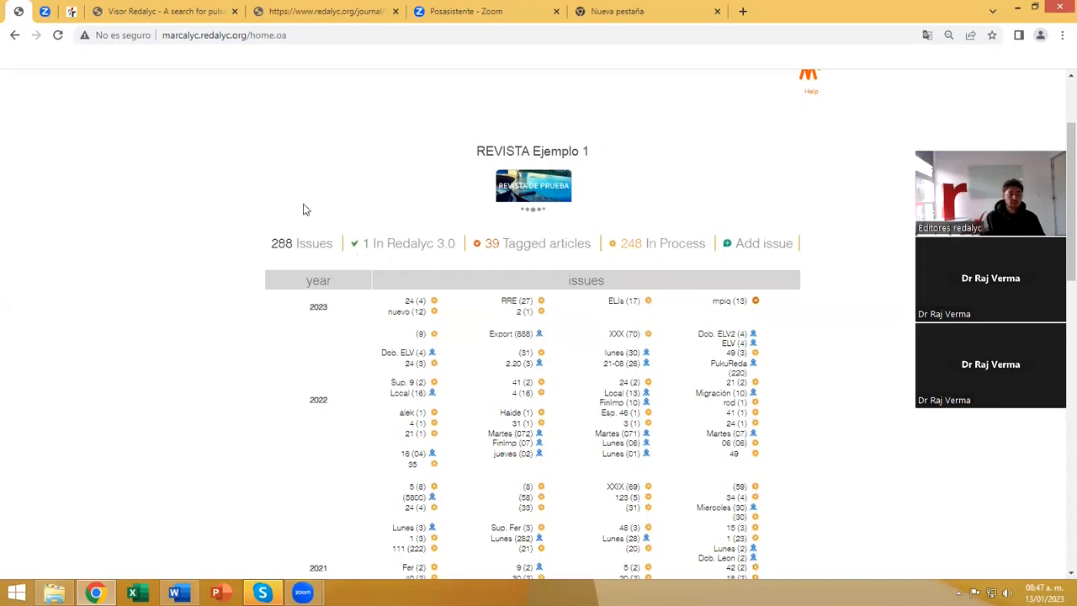
{"action": "left_click", "coordinate": [84, 15]}
{"action": "scroll", "coordinate": [335, 256], "scroll_direction": "down", "scroll_amount": 6}
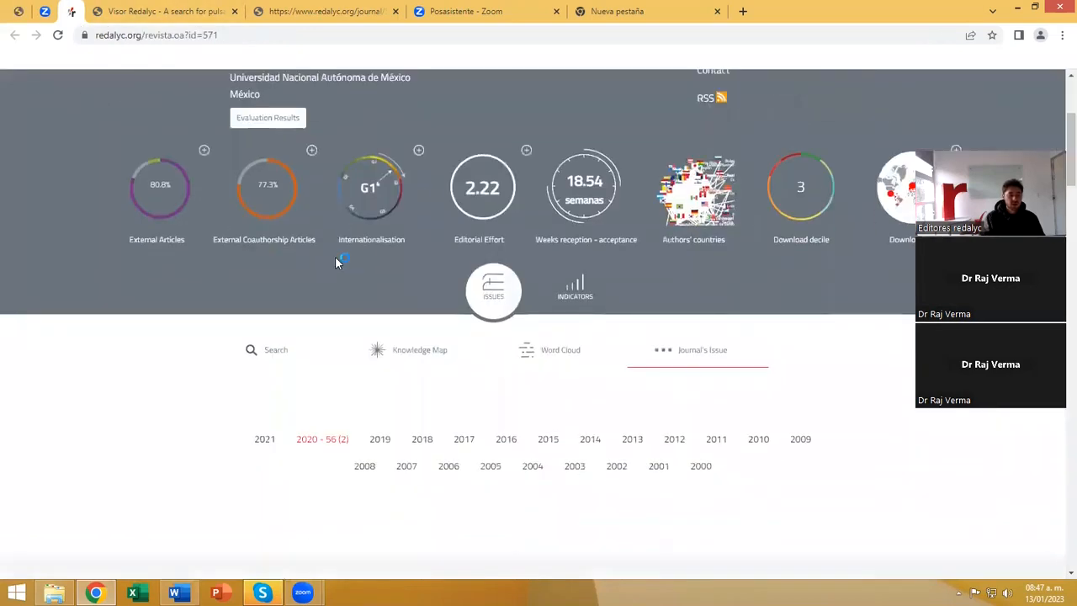
{"action": "left_click", "coordinate": [21, 11]}
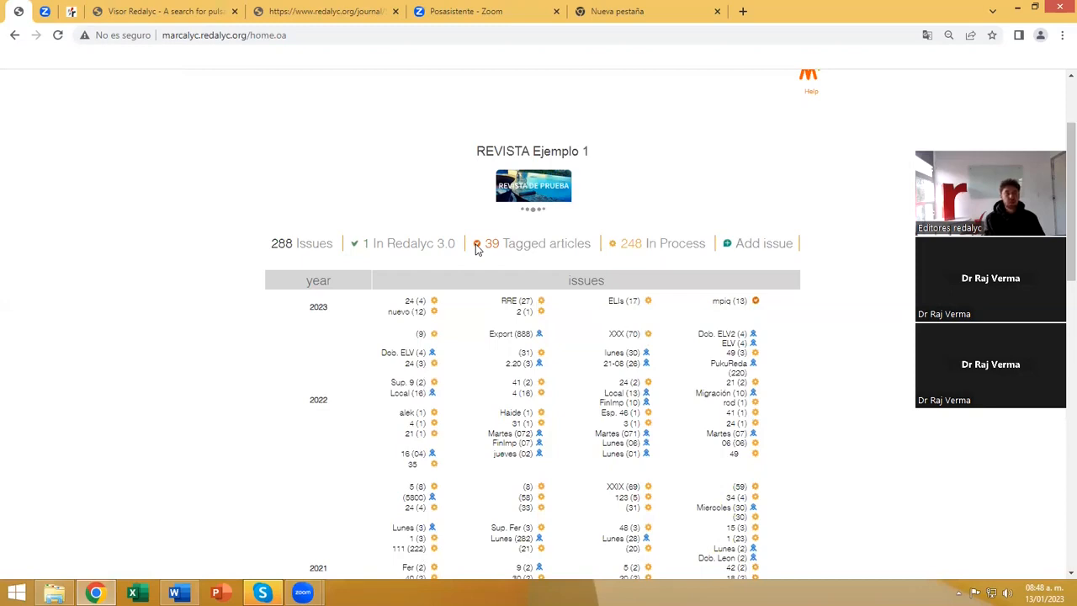
Review the In Process, Tagged articles and In Redalyc 3.0 status counters above the issues table.
{"action": "left_click", "coordinate": [475, 244]}
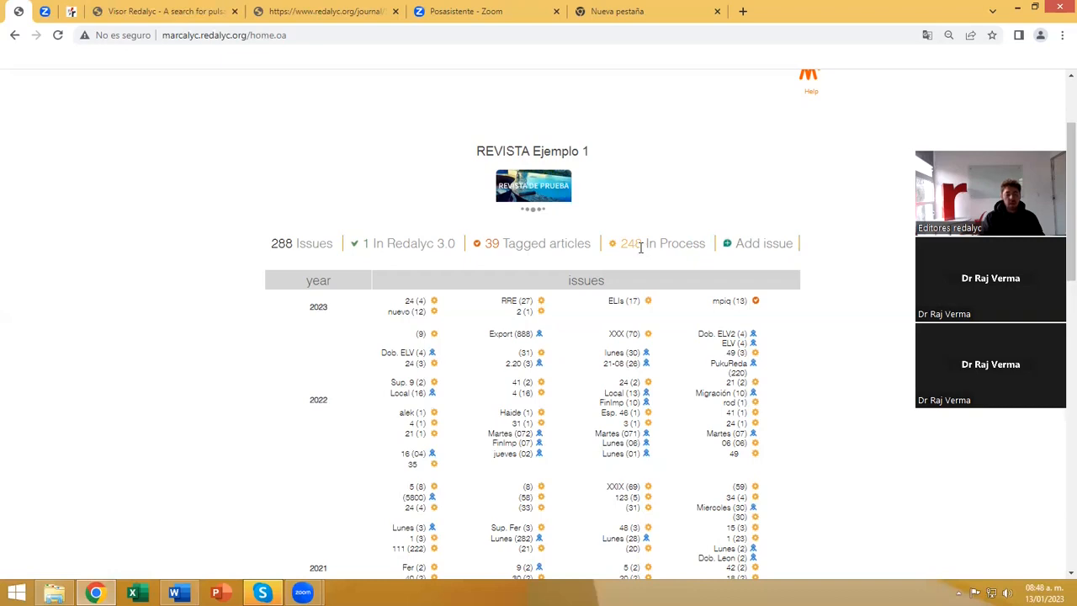
{"action": "left_click_drag", "start_coordinate": [645, 243], "coordinate": [710, 250]}
{"action": "left_click", "coordinate": [683, 269]}
{"action": "left_click_drag", "start_coordinate": [501, 243], "coordinate": [472, 247]}
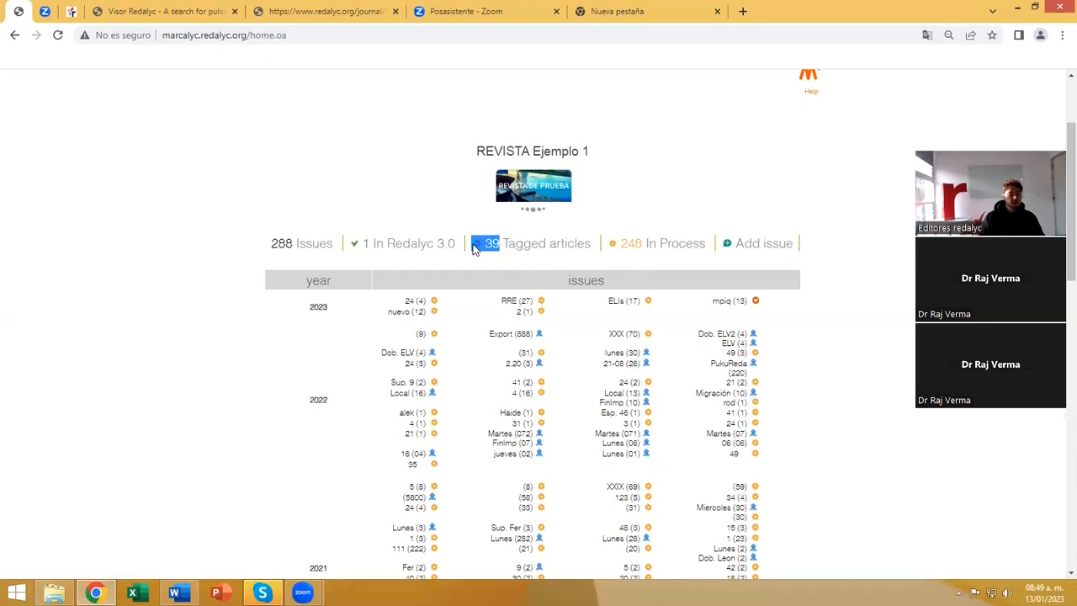
{"action": "left_click_drag", "start_coordinate": [370, 244], "coordinate": [354, 249]}
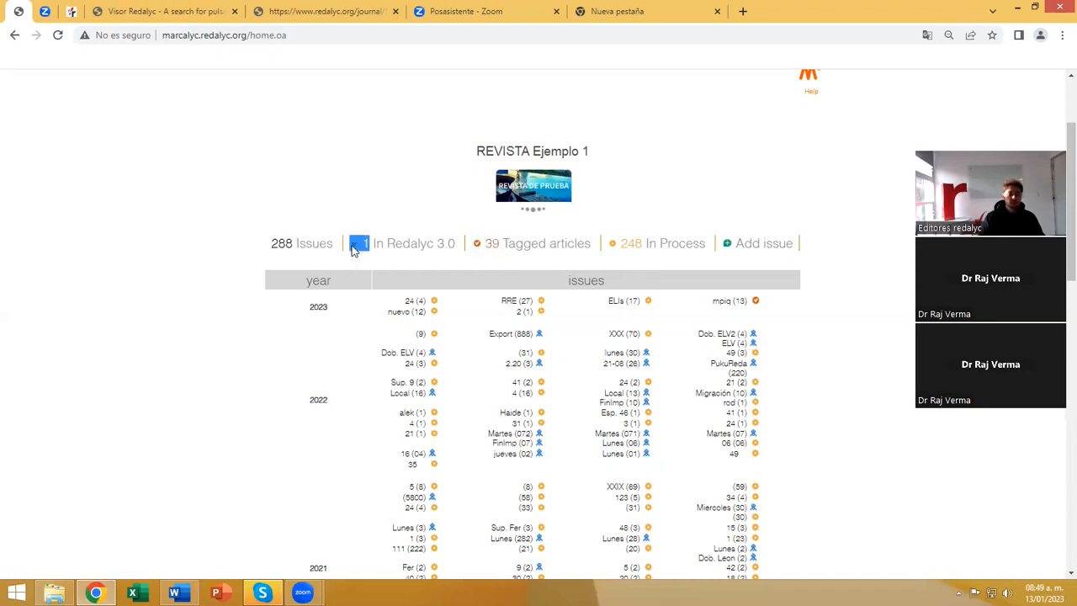
{"action": "left_click", "coordinate": [361, 257]}
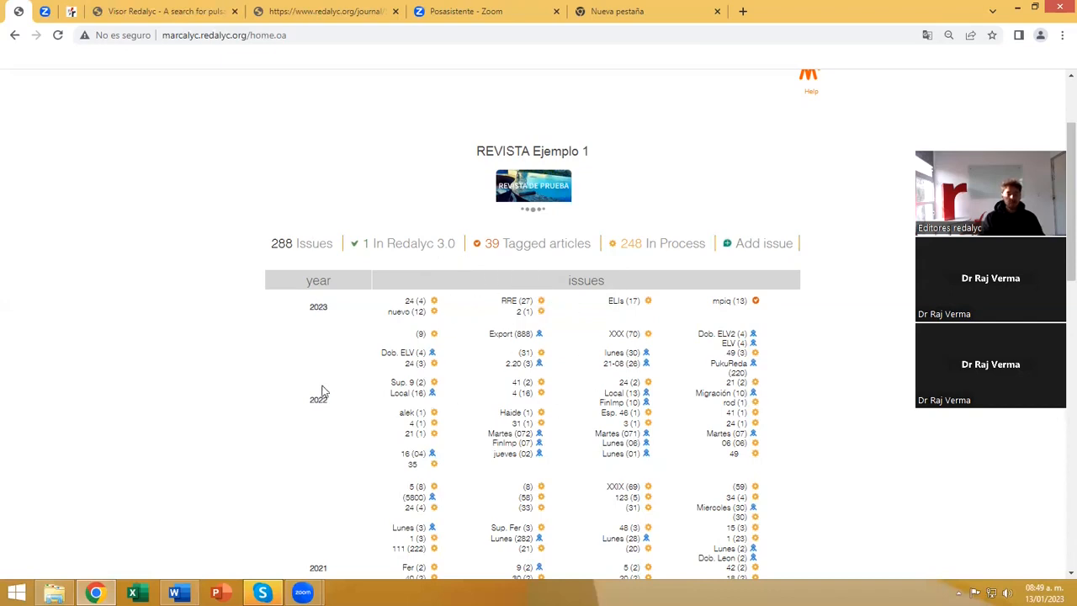
Review the Marcalyc home page's header options and open the form for adding a new issue to REVISTA Ejemplo 1.
{"action": "scroll", "coordinate": [689, 393], "scroll_direction": "up", "scroll_amount": 2}
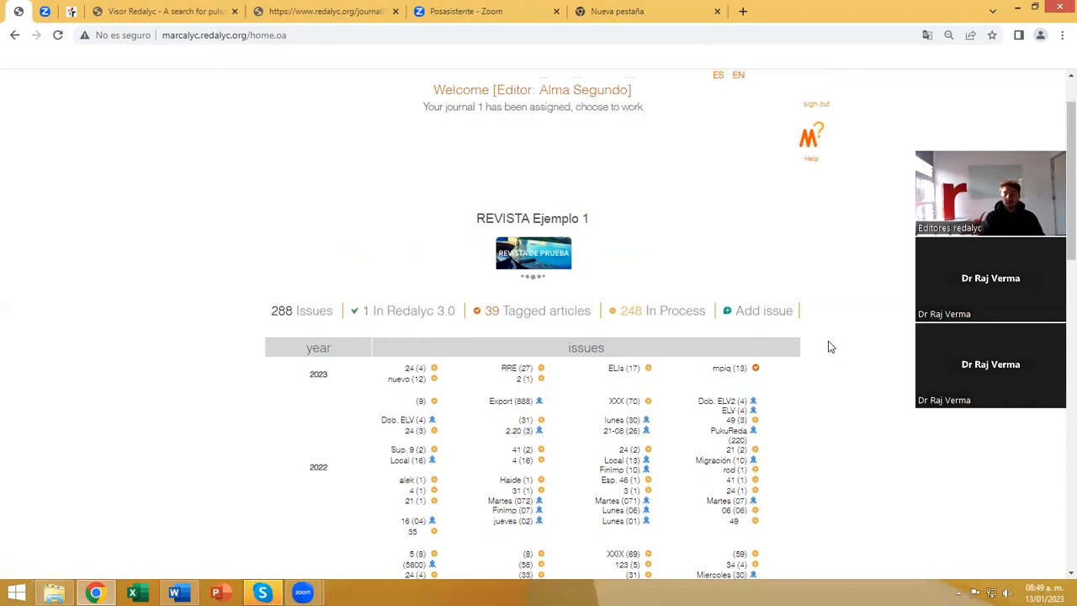
{"action": "scroll", "coordinate": [828, 347], "scroll_direction": "up", "scroll_amount": 1}
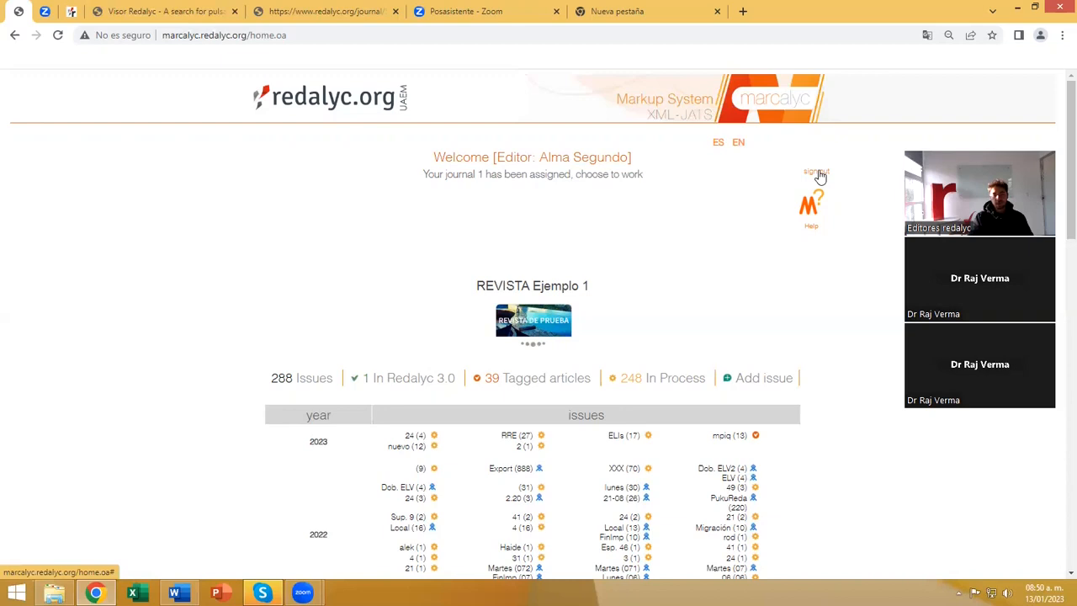
{"action": "scroll", "coordinate": [804, 301], "scroll_direction": "down", "scroll_amount": 1}
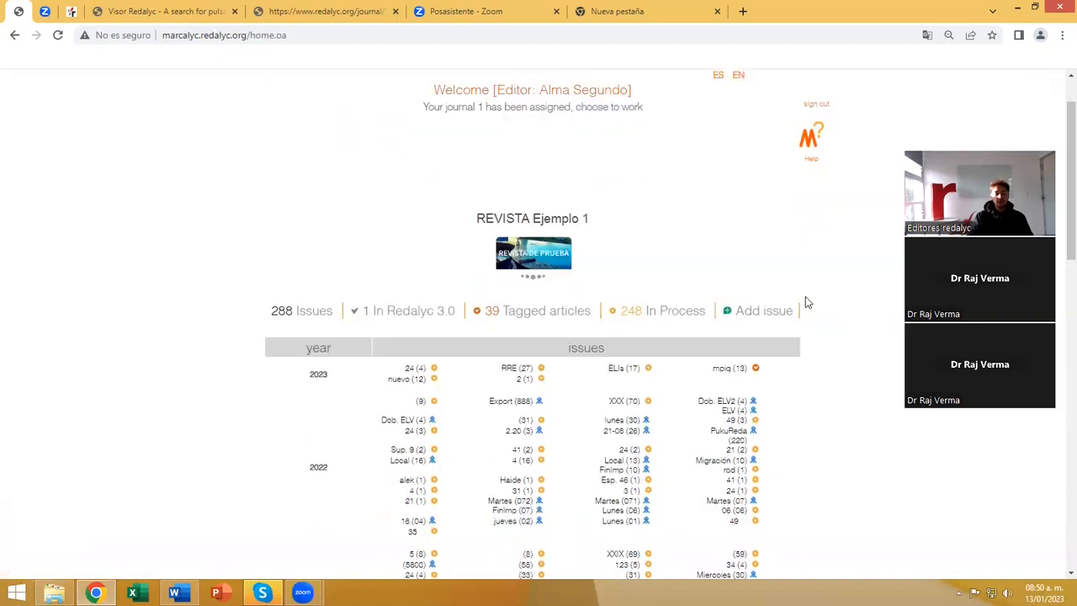
{"action": "scroll", "coordinate": [807, 299], "scroll_direction": "down", "scroll_amount": 1}
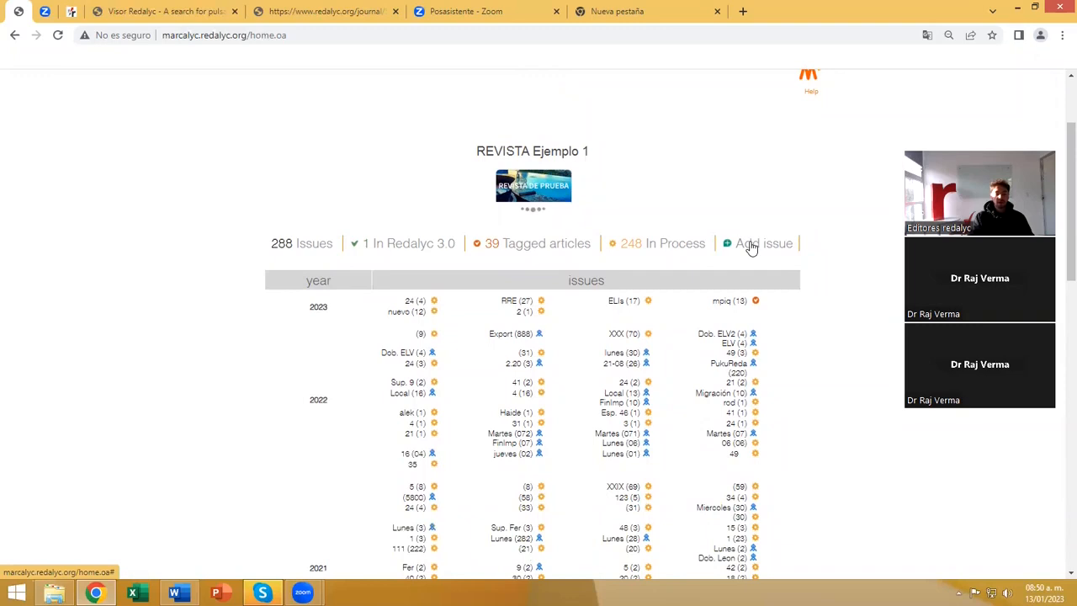
{"action": "left_click", "coordinate": [749, 243]}
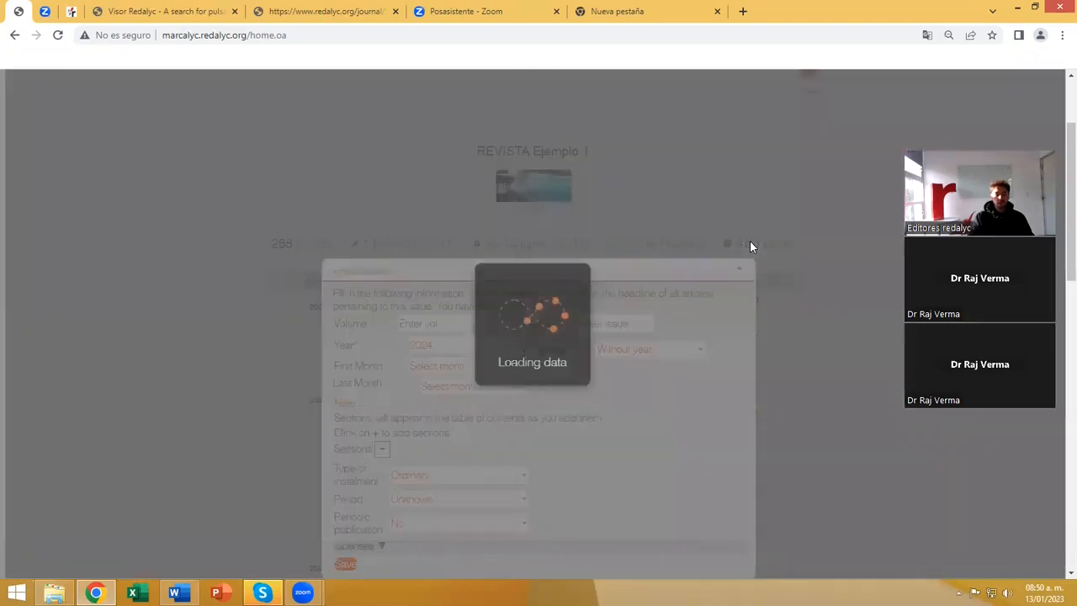
Enter volume 24 and issue 1 for the new issue.
{"action": "scroll", "coordinate": [810, 285], "scroll_direction": "down", "scroll_amount": 1}
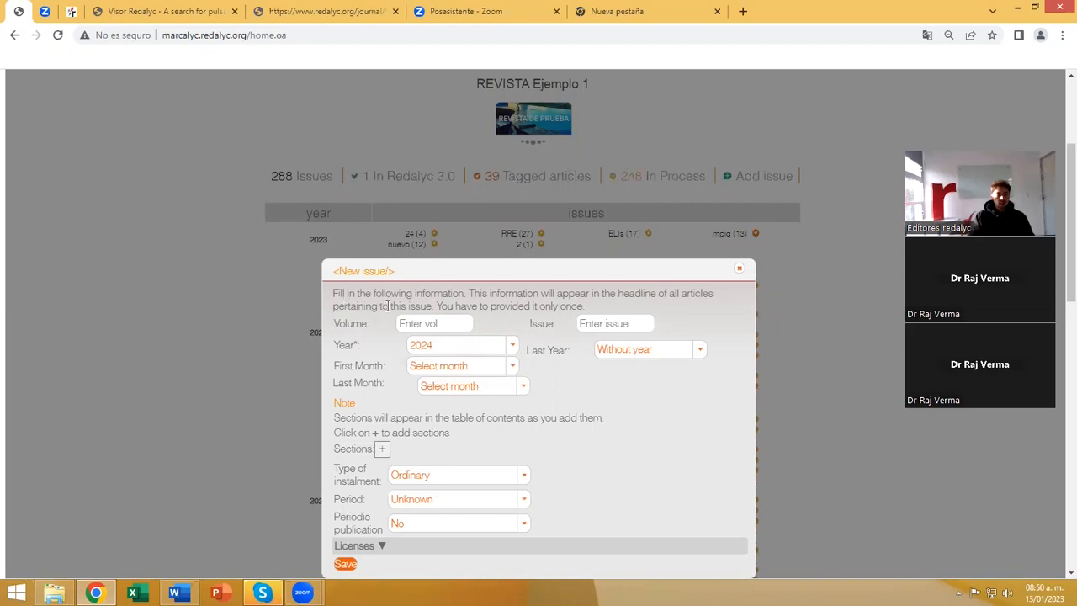
{"action": "left_click", "coordinate": [342, 327]}
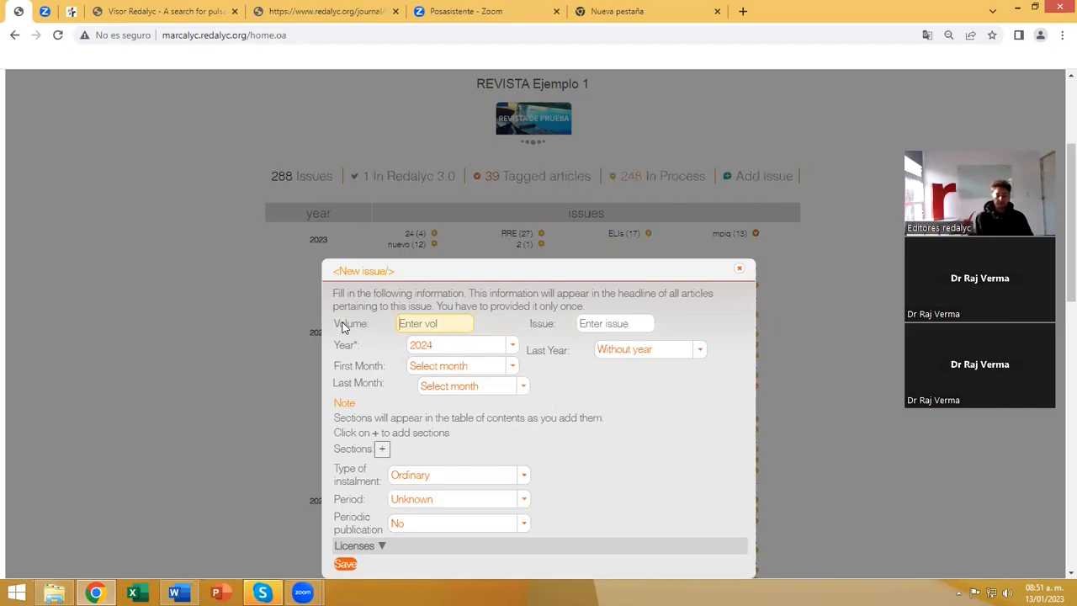
{"action": "type", "text": "24"}
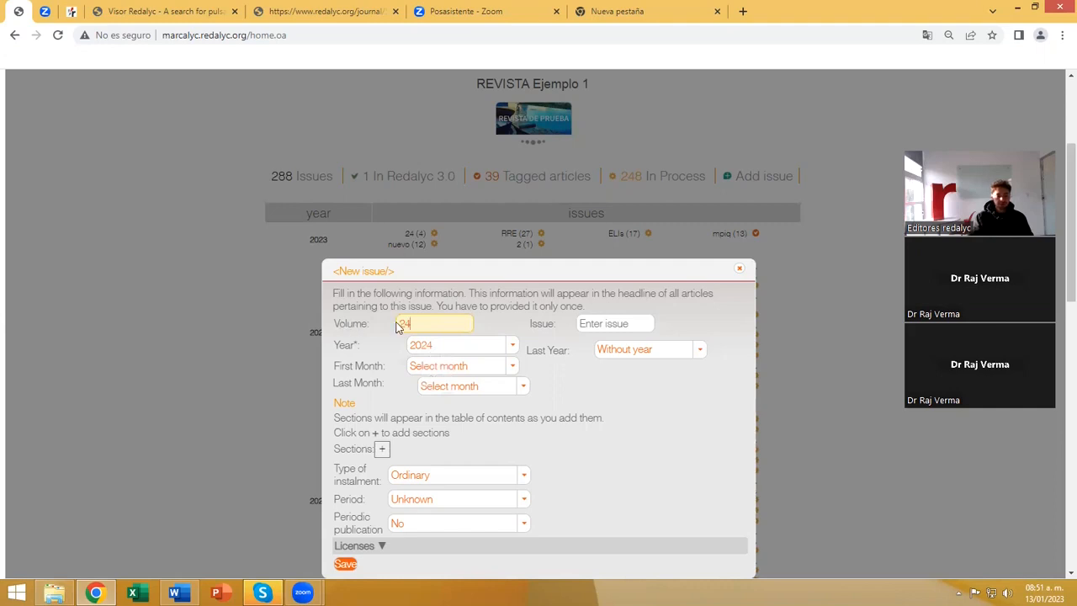
{"action": "left_click", "coordinate": [588, 323]}
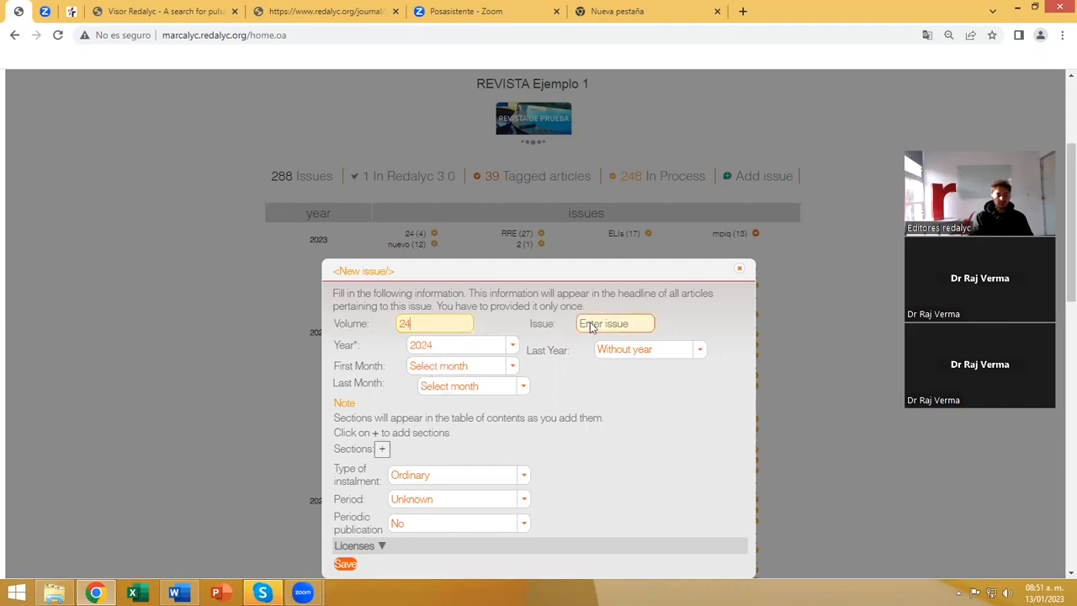
{"action": "type", "text": "1"}
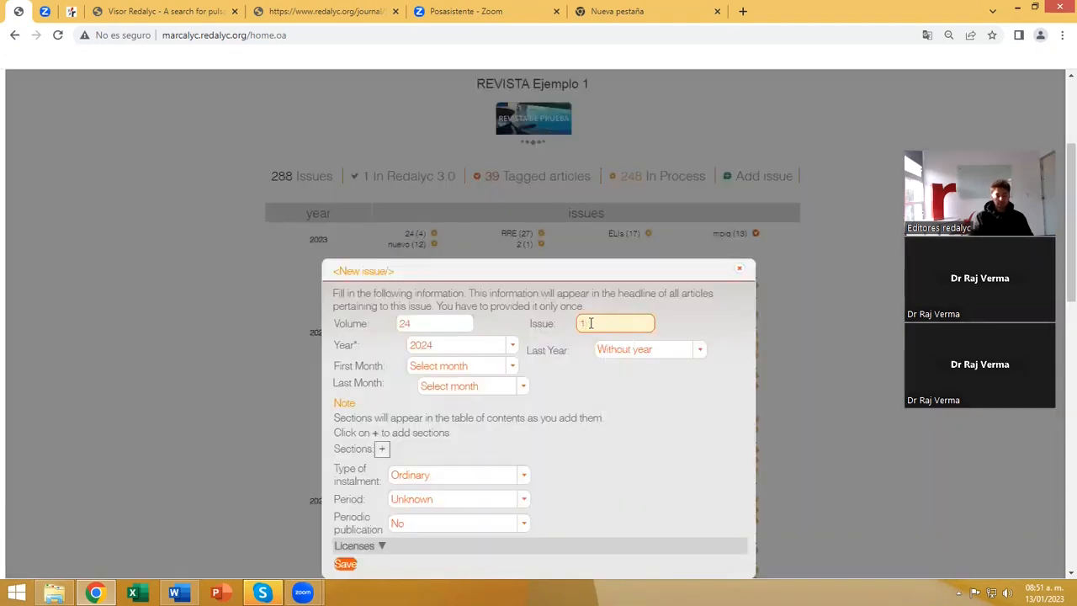
Set the new issue's year to 2023 and check the last year options, leaving Without year selected.
{"action": "left_click", "coordinate": [516, 350]}
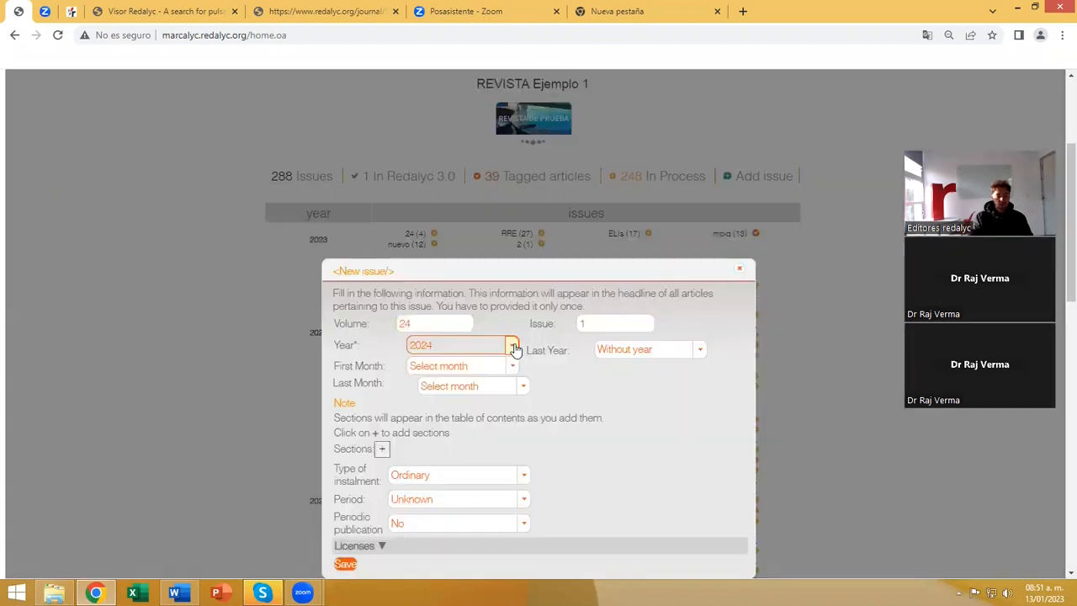
{"action": "left_click", "coordinate": [516, 350]}
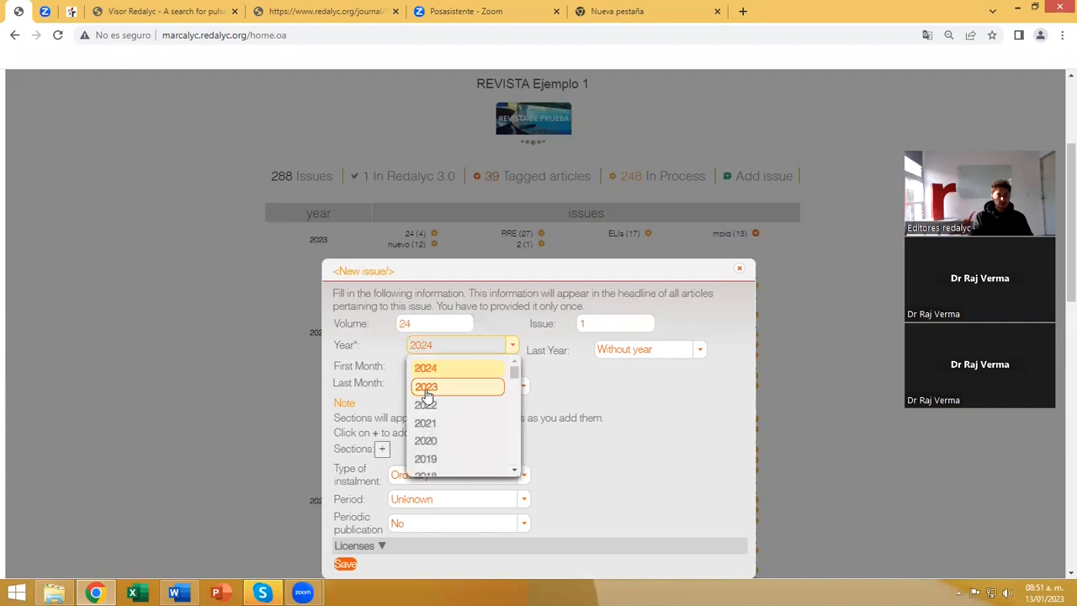
{"action": "left_click", "coordinate": [427, 389]}
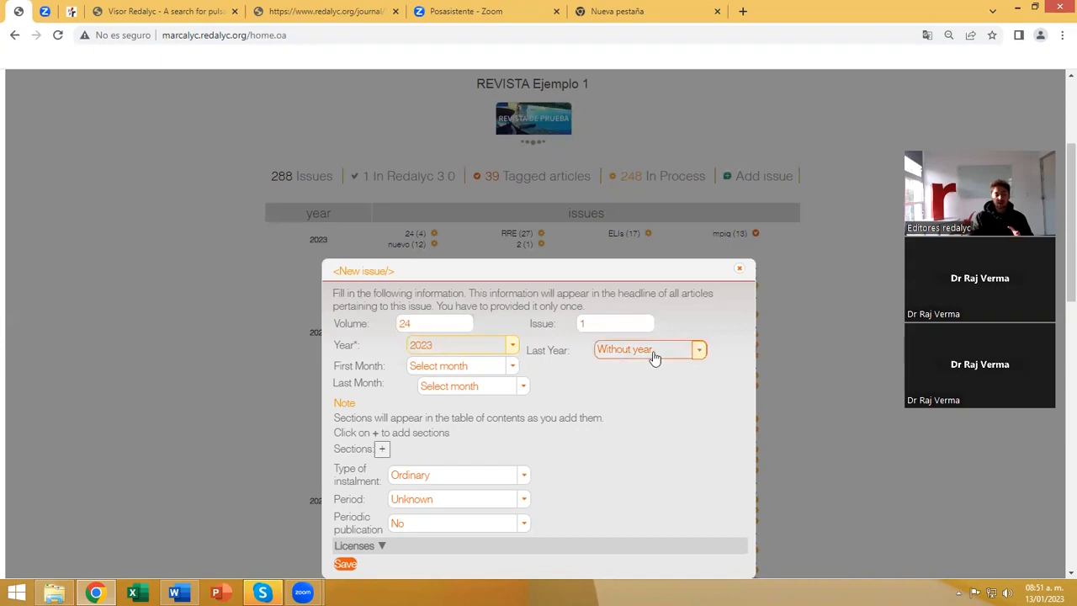
{"action": "left_click", "coordinate": [699, 357]}
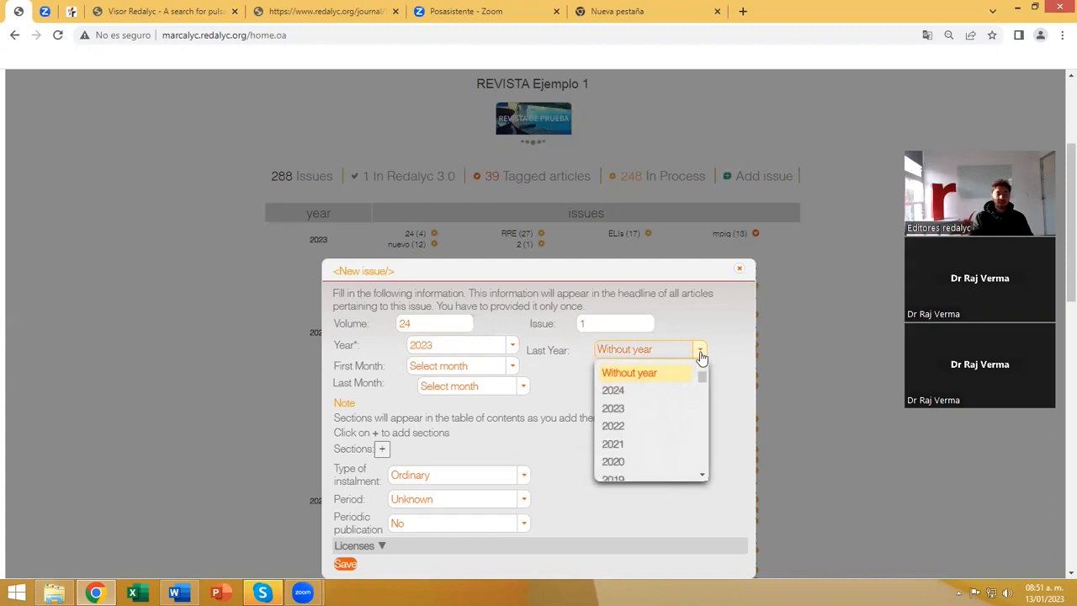
{"action": "left_click", "coordinate": [701, 357]}
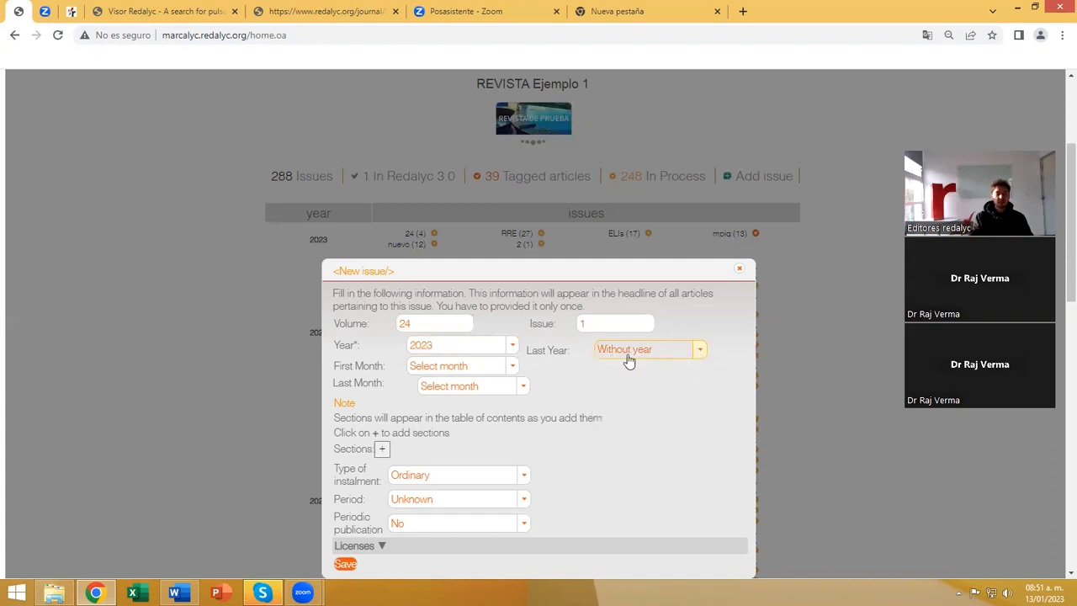
Set the new issue's first month to January and its last month to June.
{"action": "left_click", "coordinate": [514, 368]}
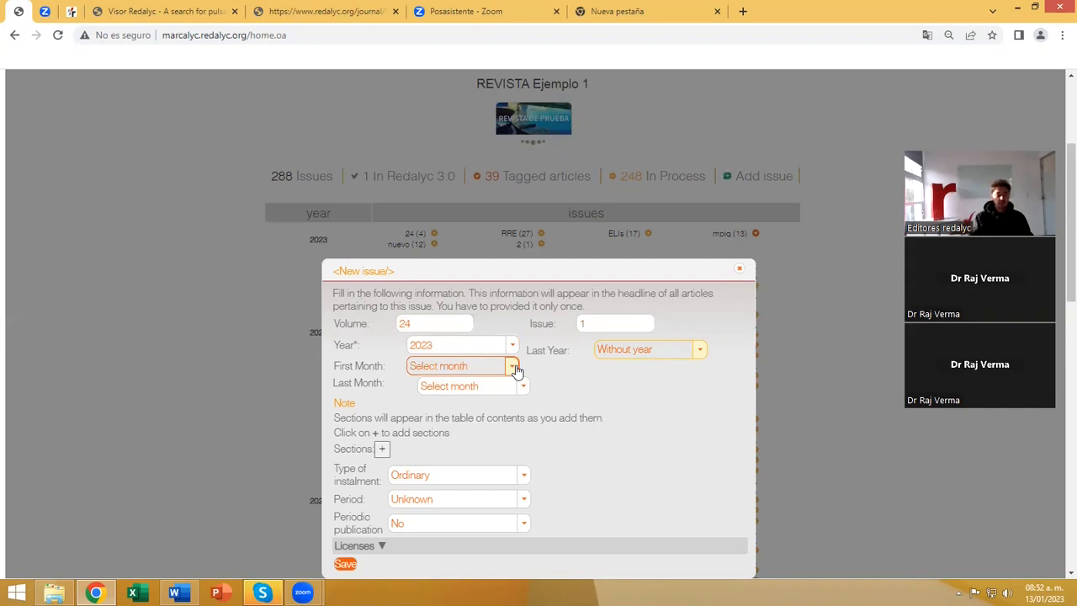
{"action": "left_click", "coordinate": [514, 368]}
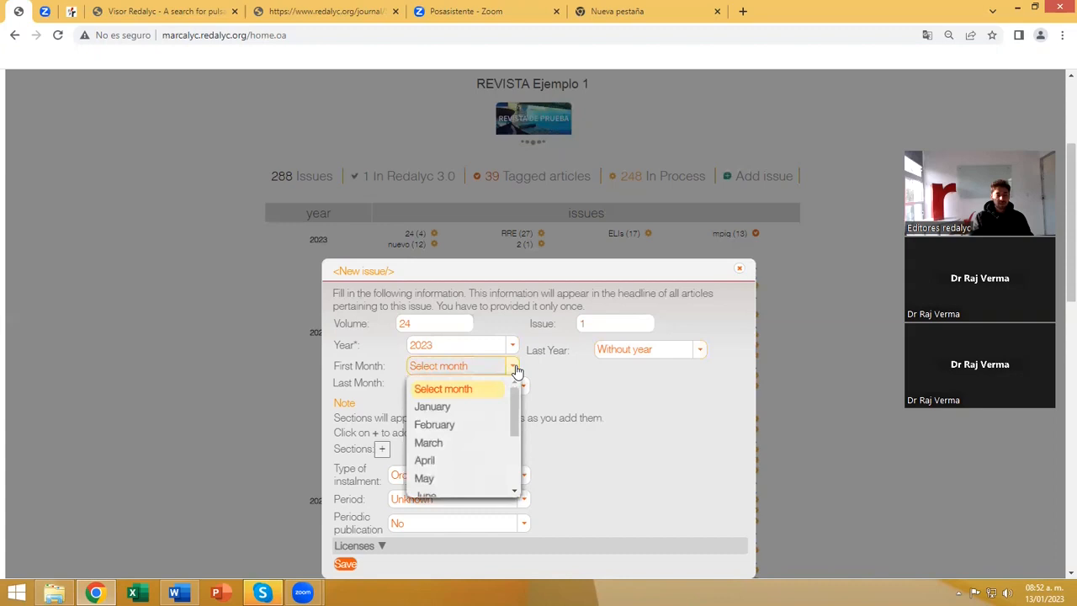
{"action": "left_click", "coordinate": [438, 408]}
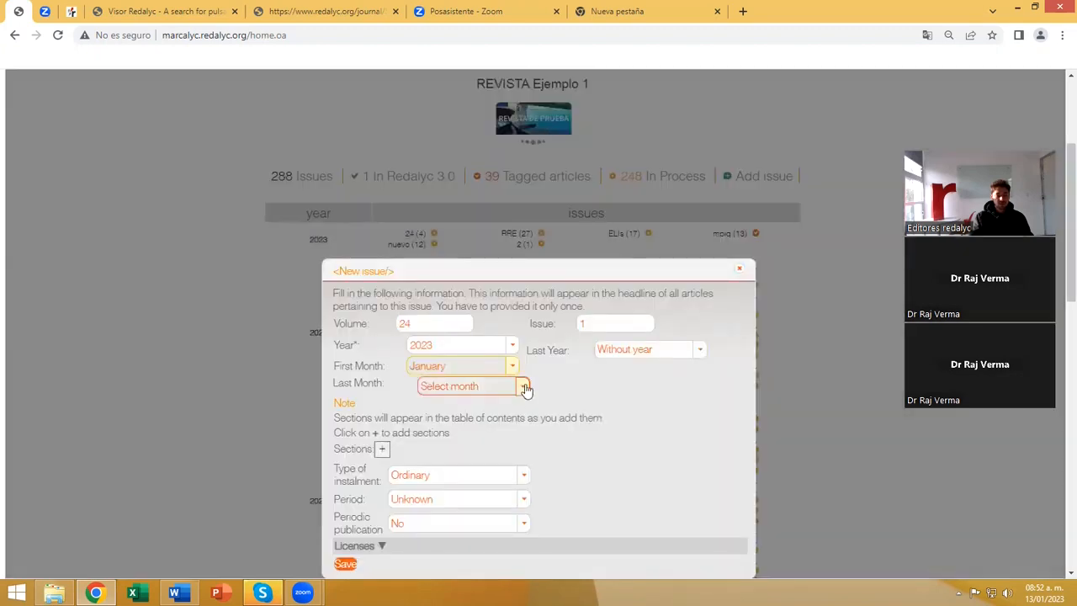
{"action": "left_click", "coordinate": [521, 385]}
{"action": "scroll", "coordinate": [476, 447], "scroll_direction": "down", "scroll_amount": 2}
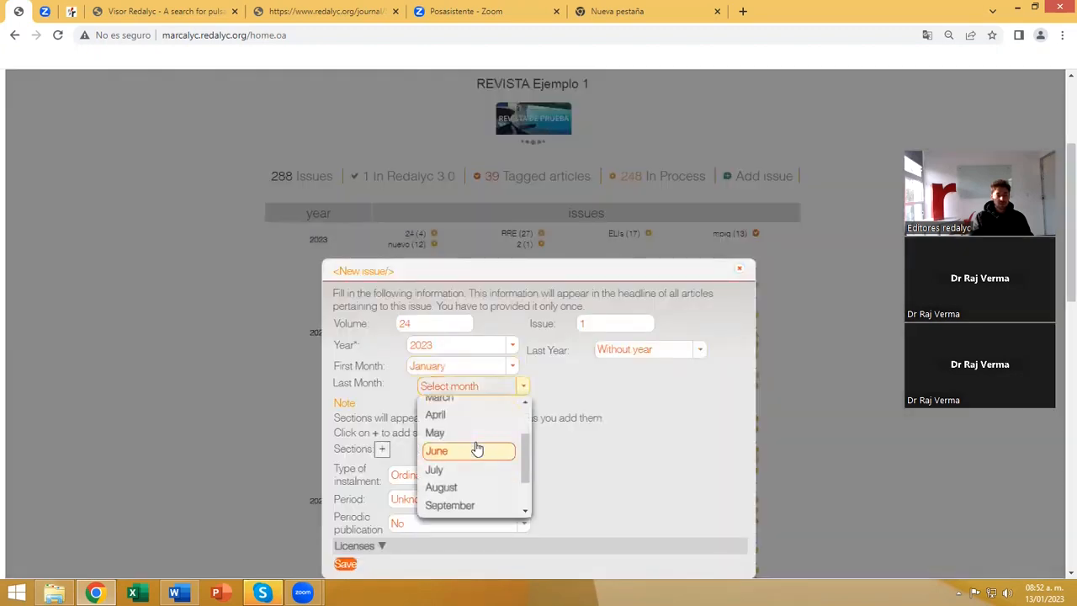
{"action": "left_click", "coordinate": [476, 448]}
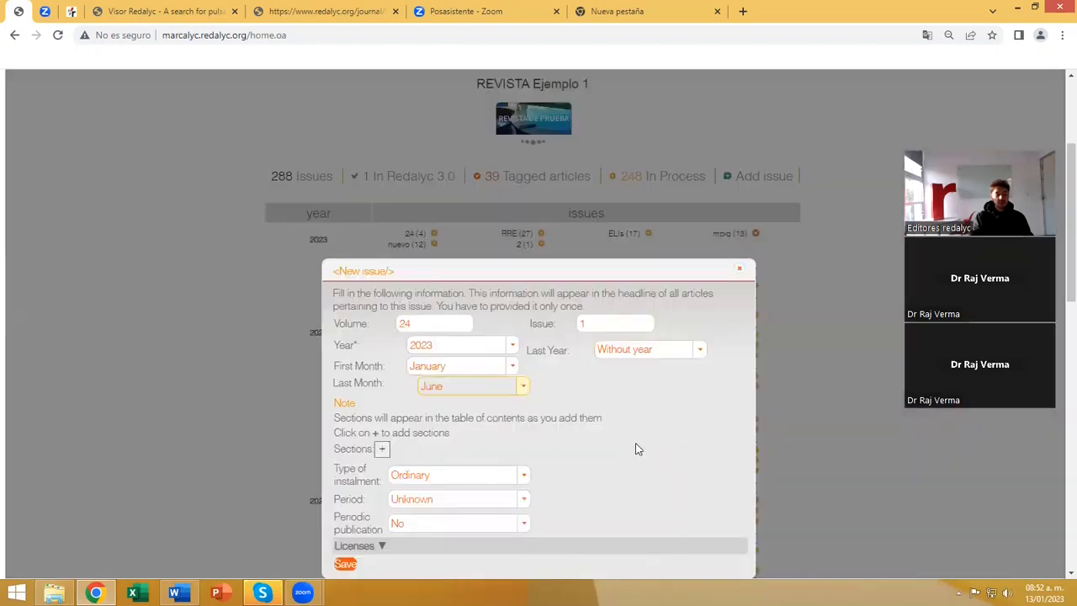
Change the publication months to July as first month and December as last month.
{"action": "left_click", "coordinate": [510, 368]}
{"action": "scroll", "coordinate": [485, 437], "scroll_direction": "down", "scroll_amount": 3}
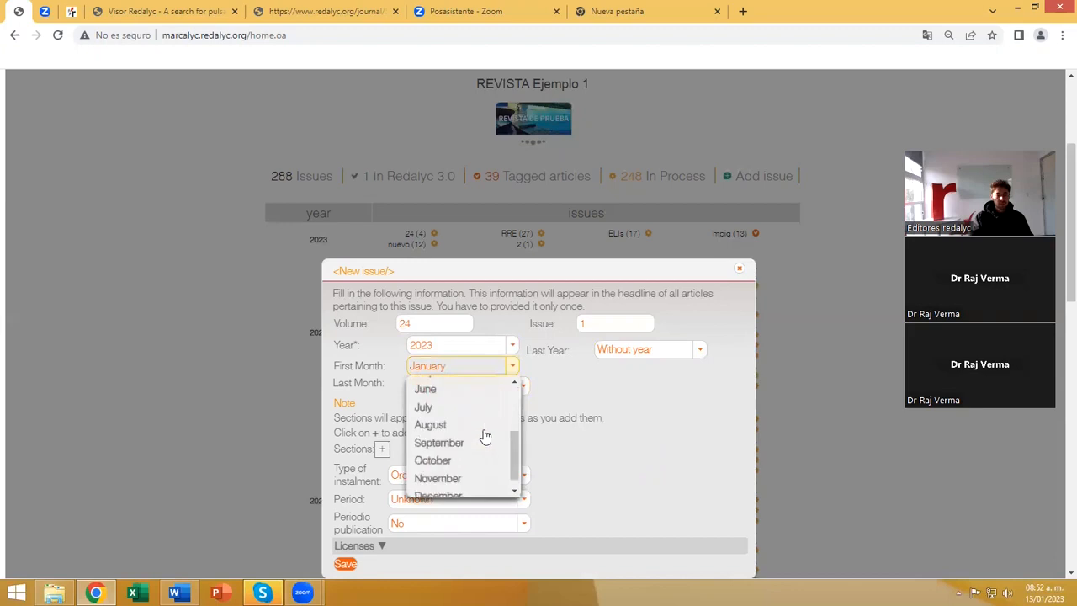
{"action": "left_click", "coordinate": [441, 405]}
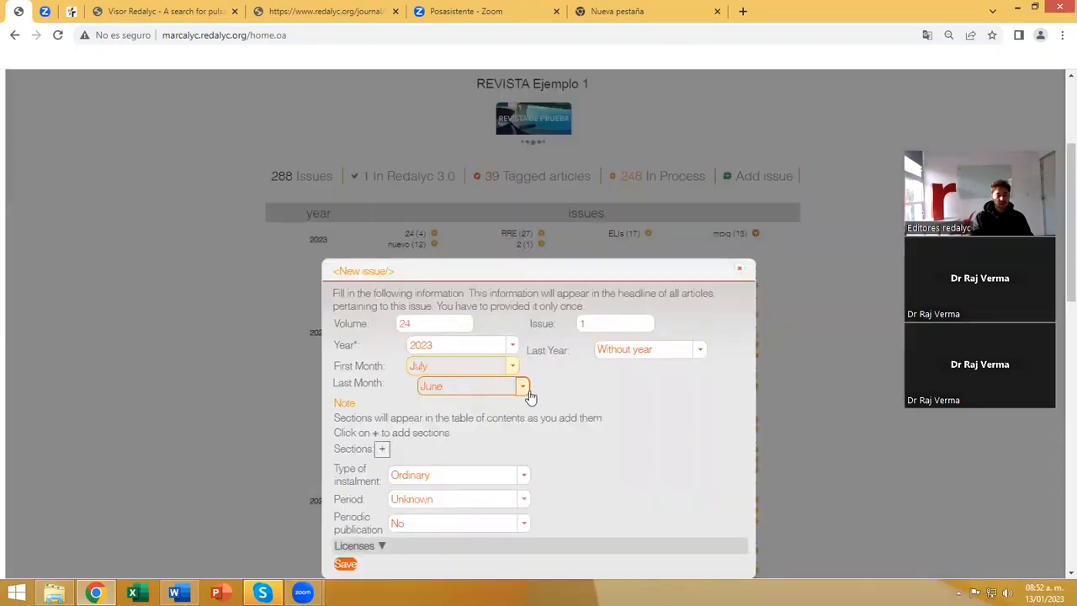
{"action": "left_click", "coordinate": [519, 385]}
{"action": "scroll", "coordinate": [448, 476], "scroll_direction": "down", "scroll_amount": 2}
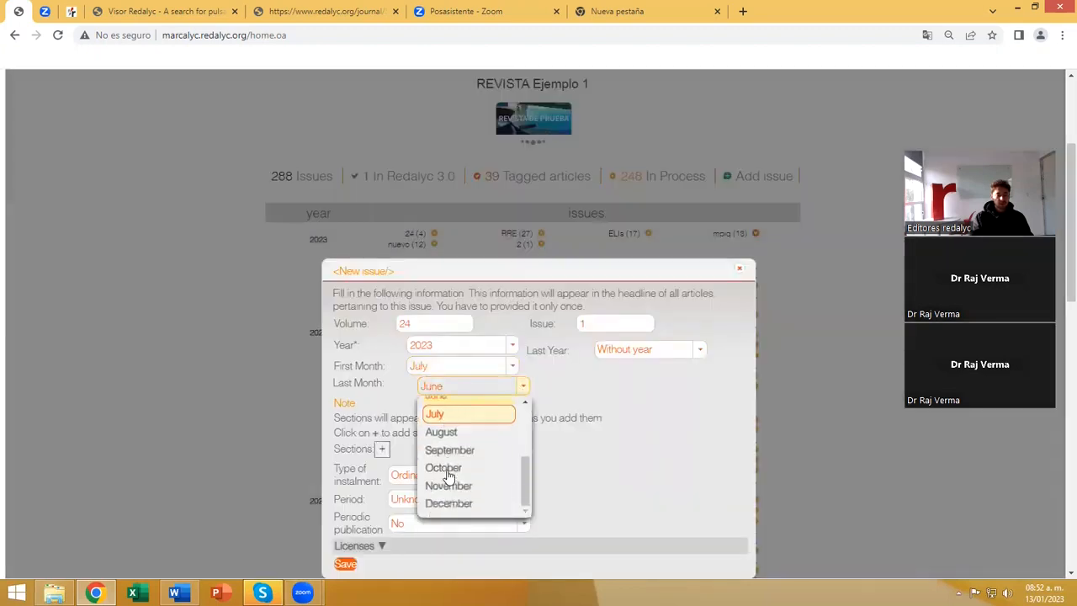
{"action": "left_click", "coordinate": [454, 504]}
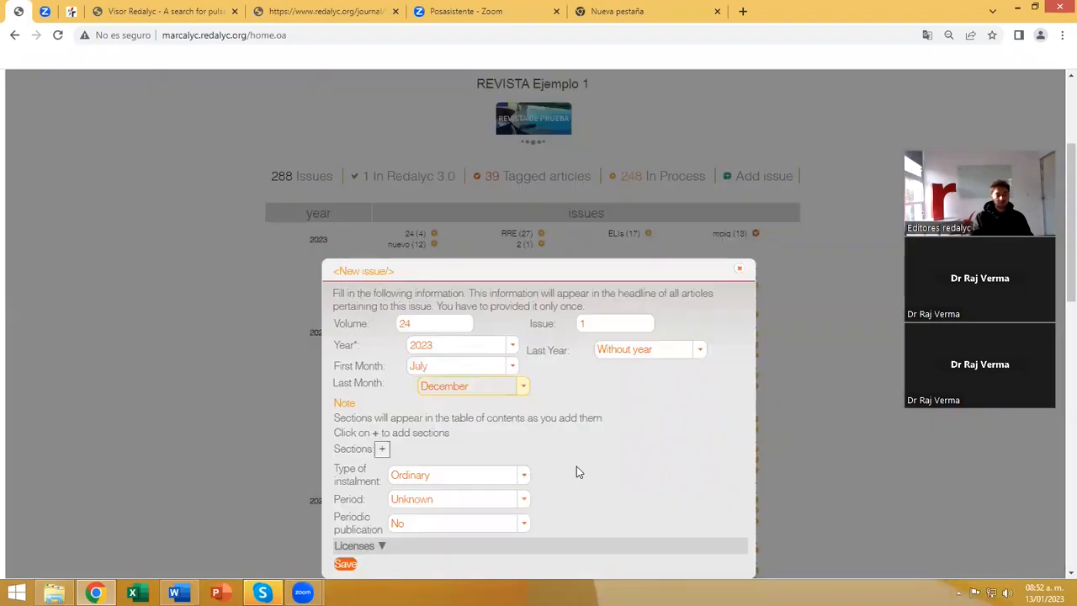
Change the first month to January and the last month to June for the new issue.
{"action": "left_click", "coordinate": [511, 365]}
{"action": "scroll", "coordinate": [456, 437], "scroll_direction": "up", "scroll_amount": 3}
{"action": "left_click", "coordinate": [446, 407]}
{"action": "left_click", "coordinate": [524, 387]}
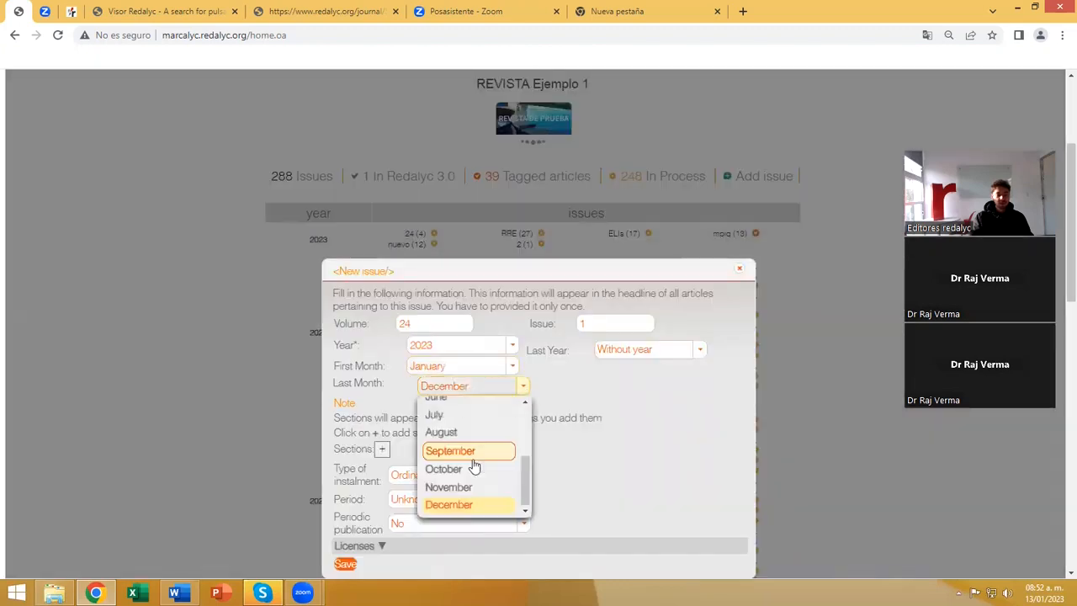
{"action": "scroll", "coordinate": [453, 438], "scroll_direction": "up", "scroll_amount": 3}
{"action": "left_click", "coordinate": [447, 466]}
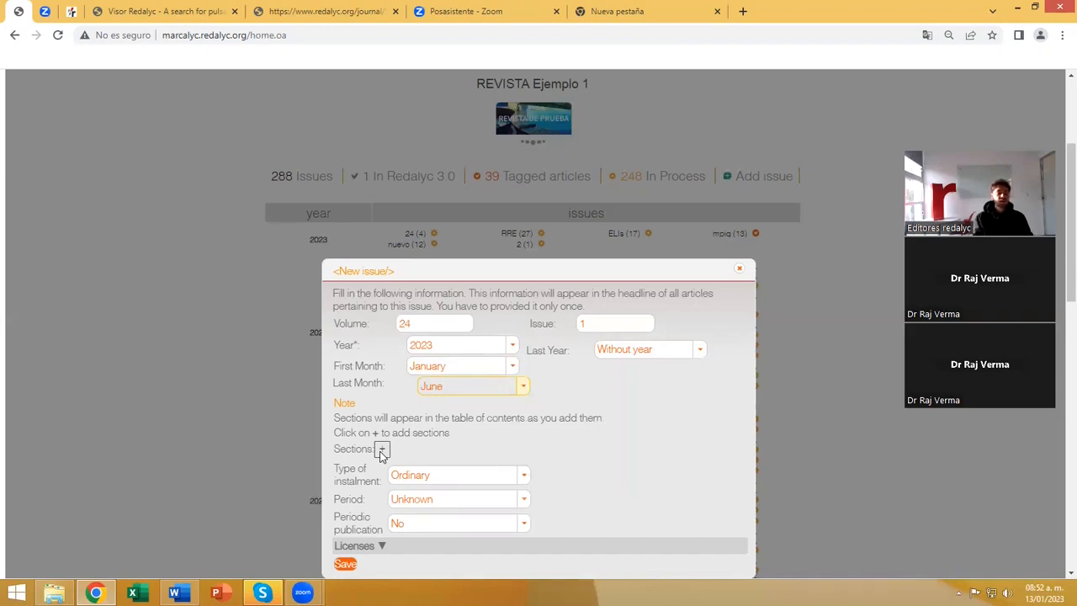
Add a section named Editorial to the new issue and confirm it.
{"action": "left_click", "coordinate": [381, 451]}
{"action": "left_click", "coordinate": [439, 446]}
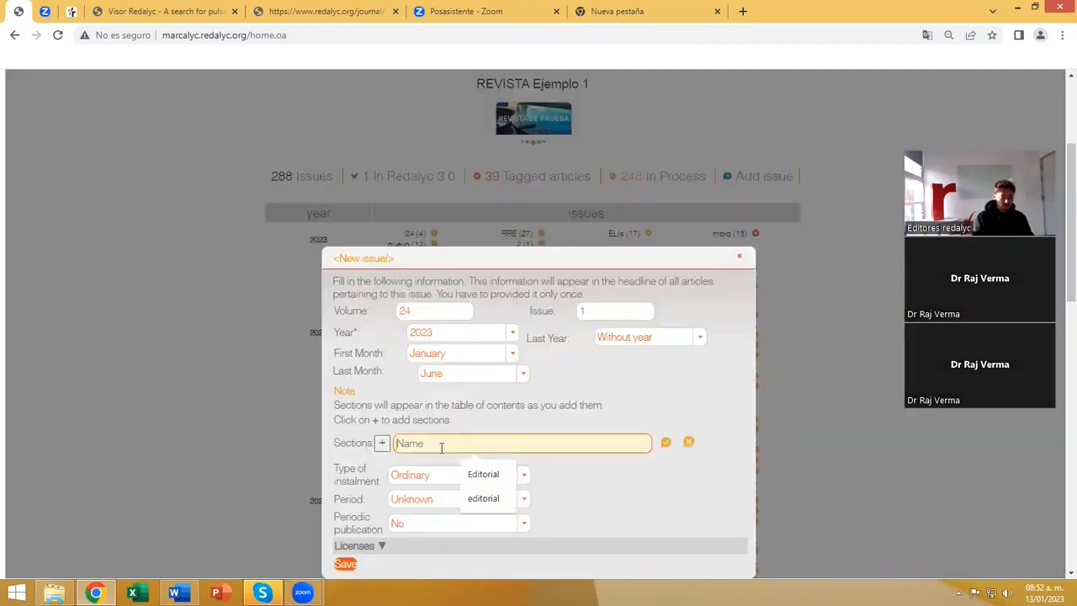
{"action": "left_click", "coordinate": [483, 476]}
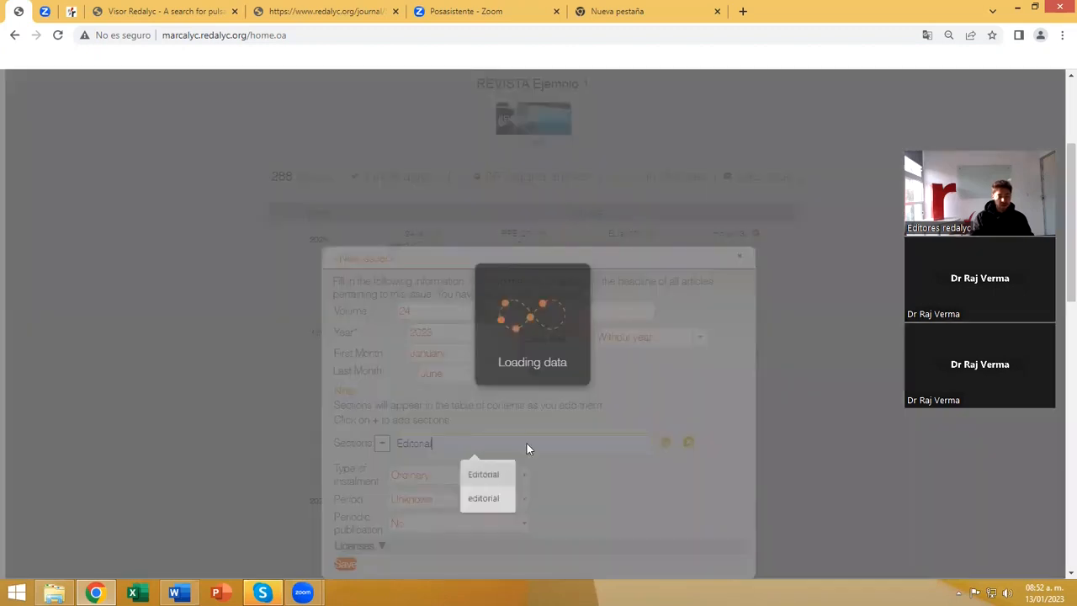
{"action": "left_click", "coordinate": [665, 446]}
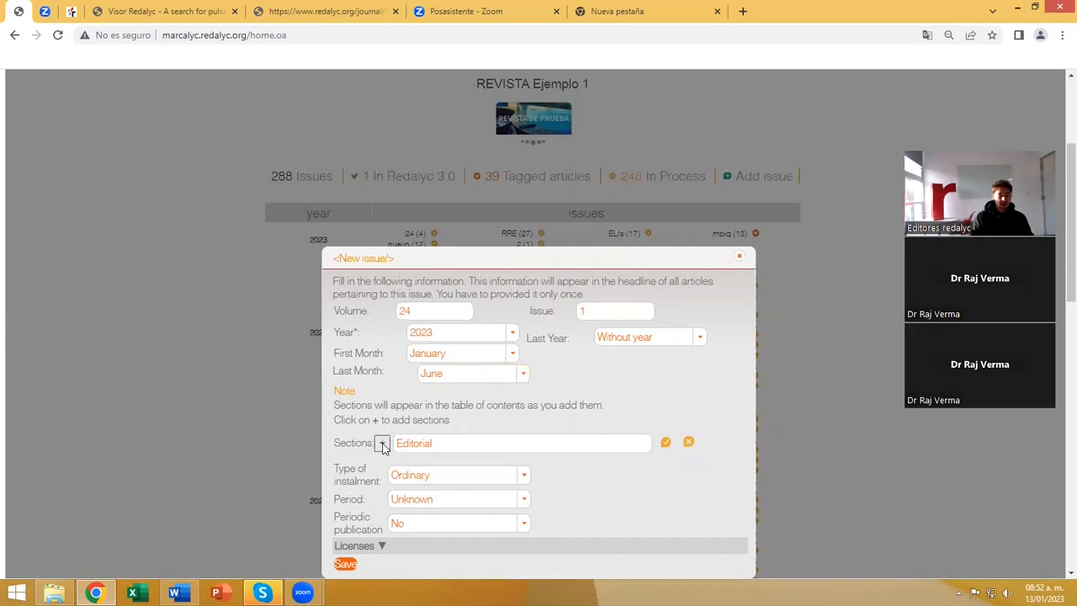
Add another section named Scientific Articles to the new issue and confirm it.
{"action": "left_click", "coordinate": [382, 444]}
{"action": "left_click", "coordinate": [426, 443]}
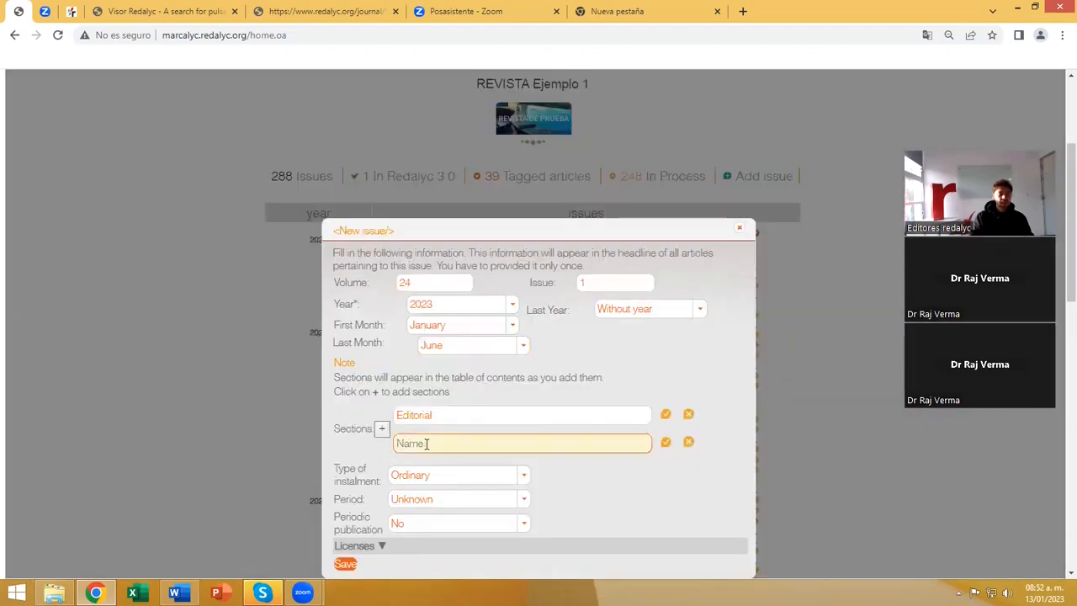
{"action": "left_click", "coordinate": [426, 443]}
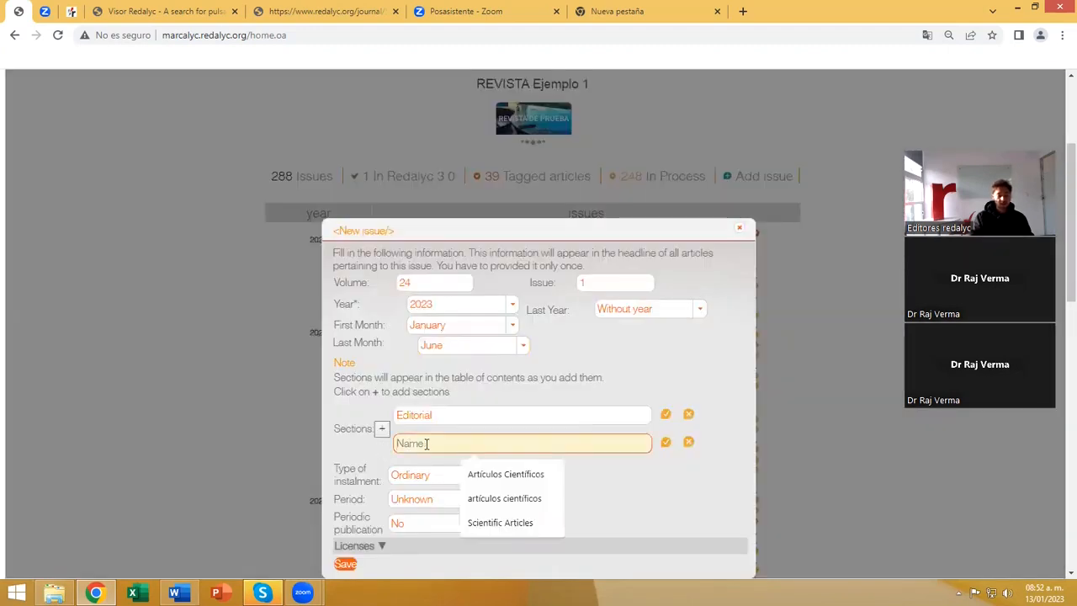
{"action": "left_click", "coordinate": [501, 523]}
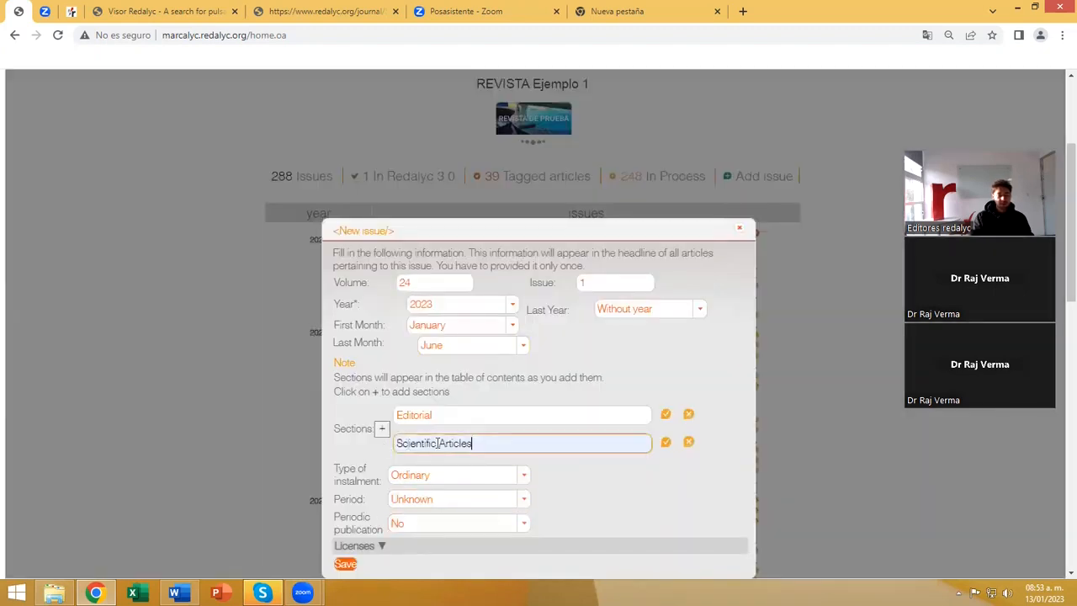
{"action": "left_click", "coordinate": [665, 442]}
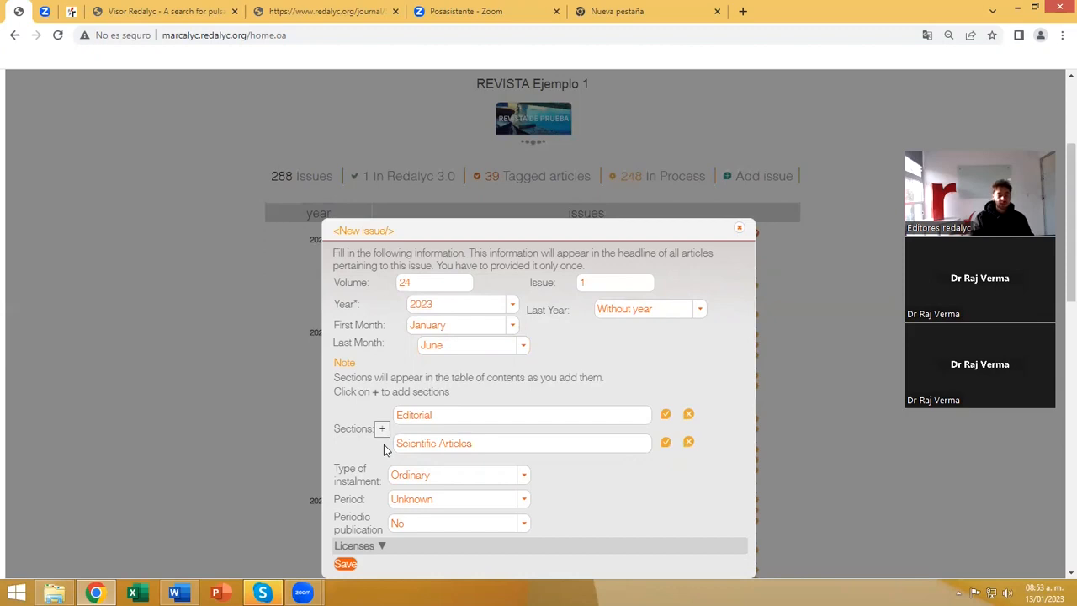
Remove the Editorial section from the new issue.
{"action": "left_click", "coordinate": [688, 415]}
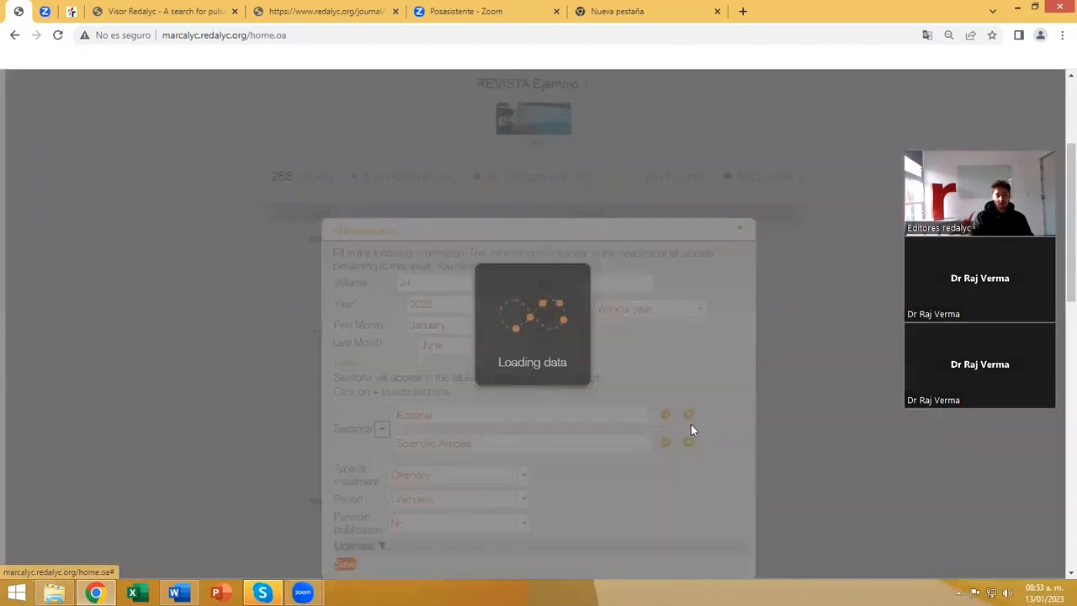
{"action": "left_click", "coordinate": [486, 444]}
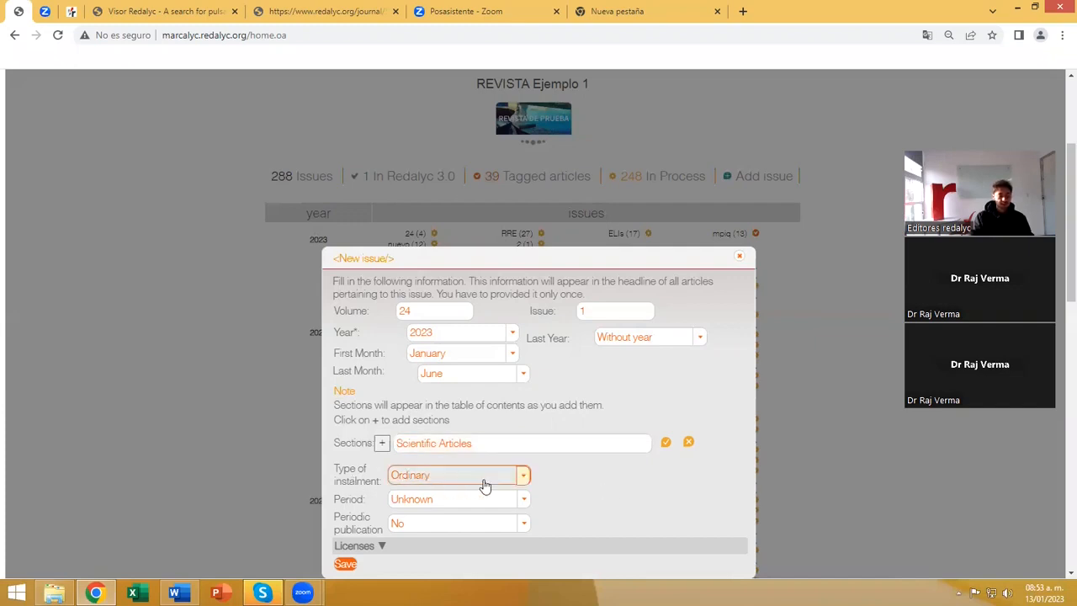
Choose Ordinary as the type of instalment and Unknown as the period for the new issue.
{"action": "left_click", "coordinate": [518, 480]}
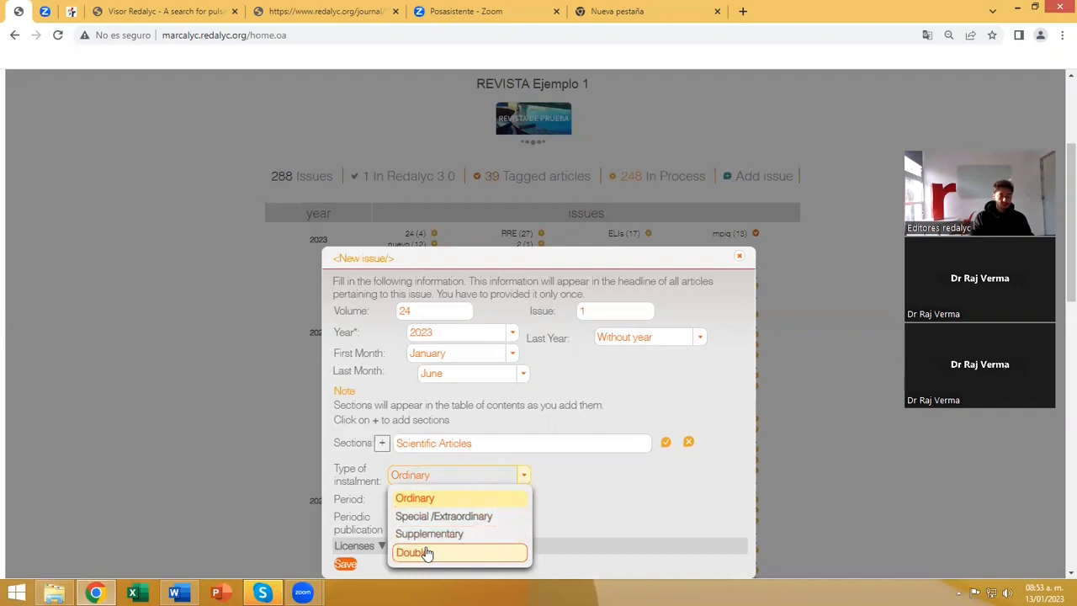
{"action": "left_click", "coordinate": [426, 499]}
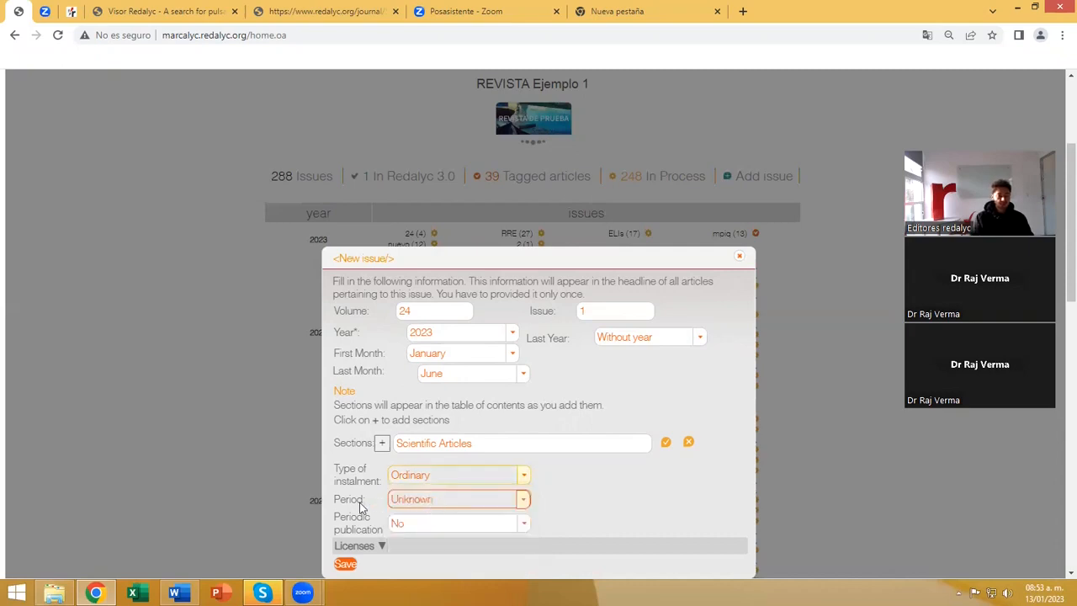
{"action": "left_click", "coordinate": [523, 499]}
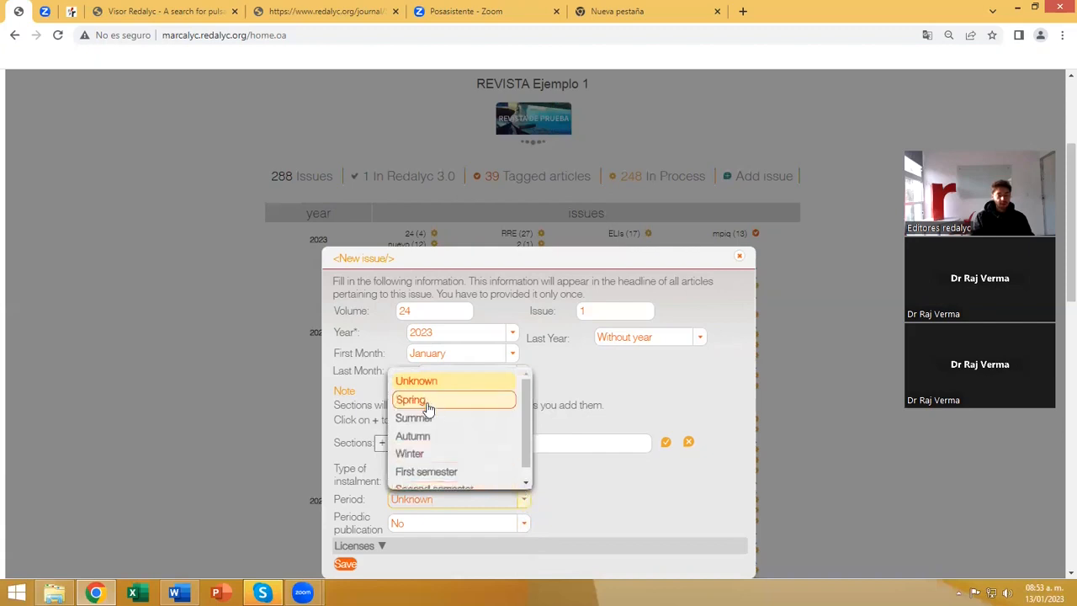
{"action": "scroll", "coordinate": [437, 449], "scroll_direction": "down", "scroll_amount": 1}
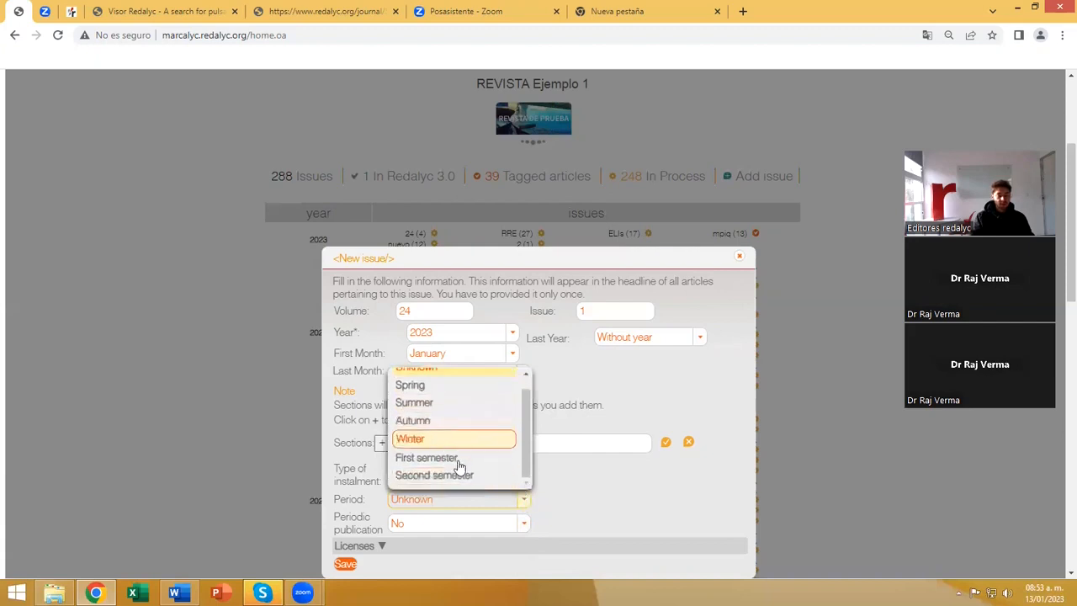
{"action": "scroll", "coordinate": [469, 467], "scroll_direction": "up", "scroll_amount": 1}
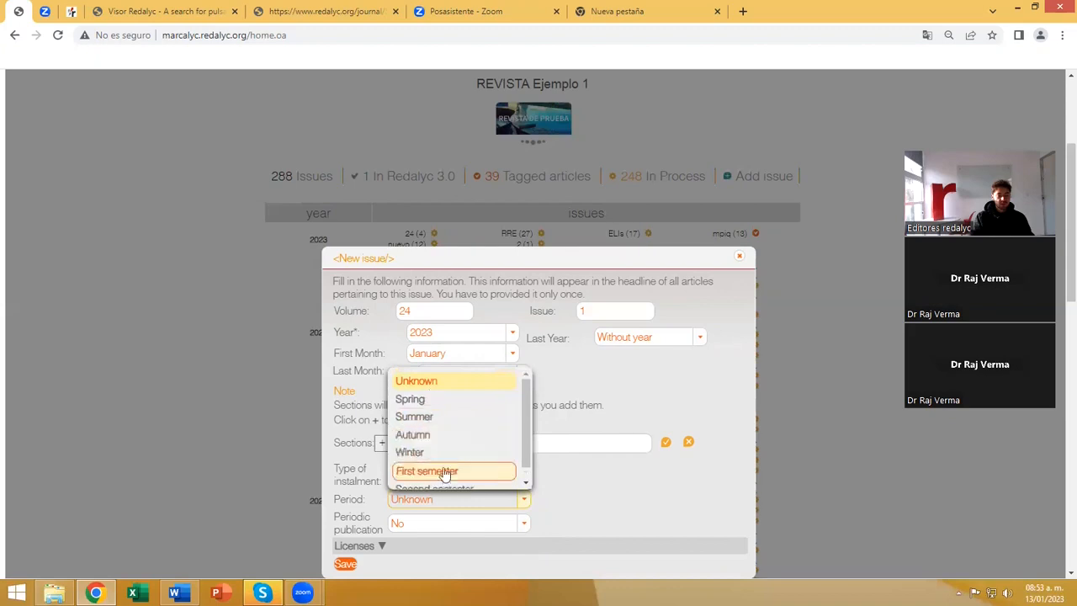
{"action": "scroll", "coordinate": [446, 484], "scroll_direction": "down", "scroll_amount": 1}
{"action": "scroll", "coordinate": [429, 459], "scroll_direction": "up", "scroll_amount": 1}
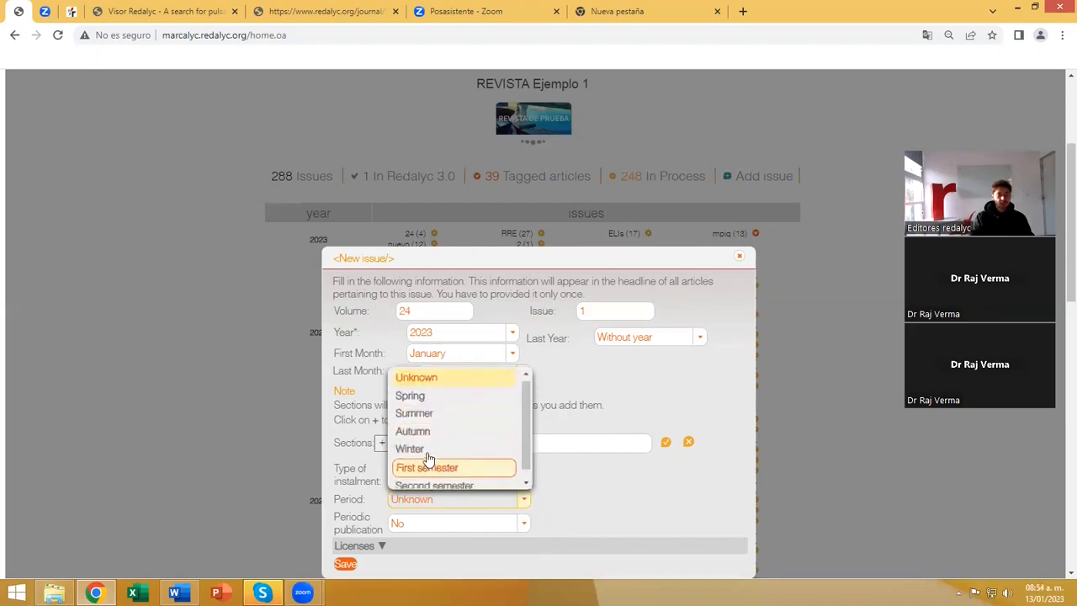
{"action": "left_click", "coordinate": [427, 379]}
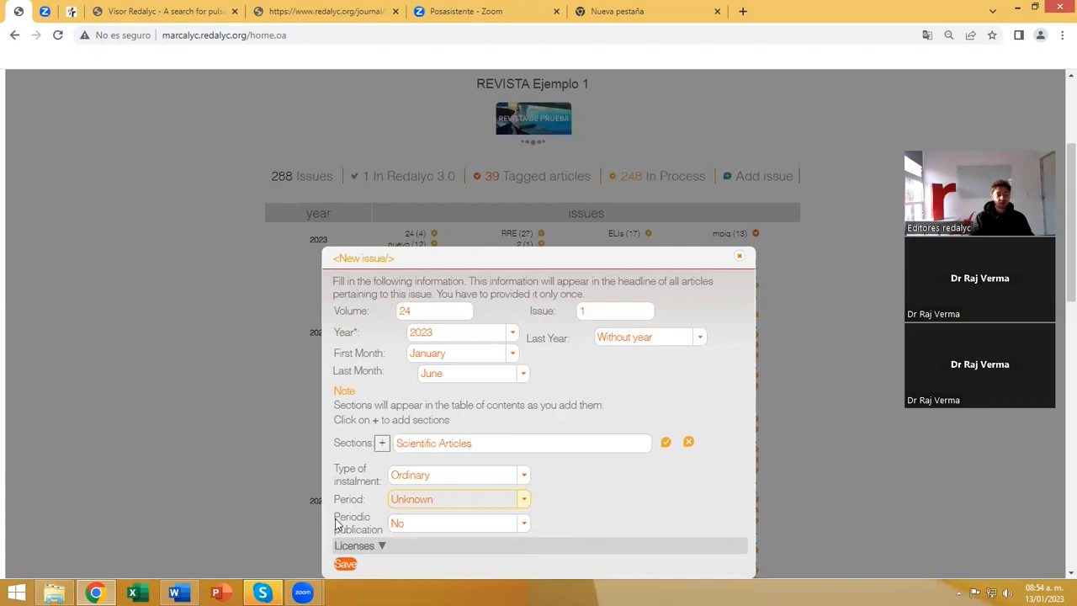
Switch the new issue's periodic publication setting to Yes and return it to No.
{"action": "left_click", "coordinate": [522, 530]}
{"action": "left_click", "coordinate": [401, 562]}
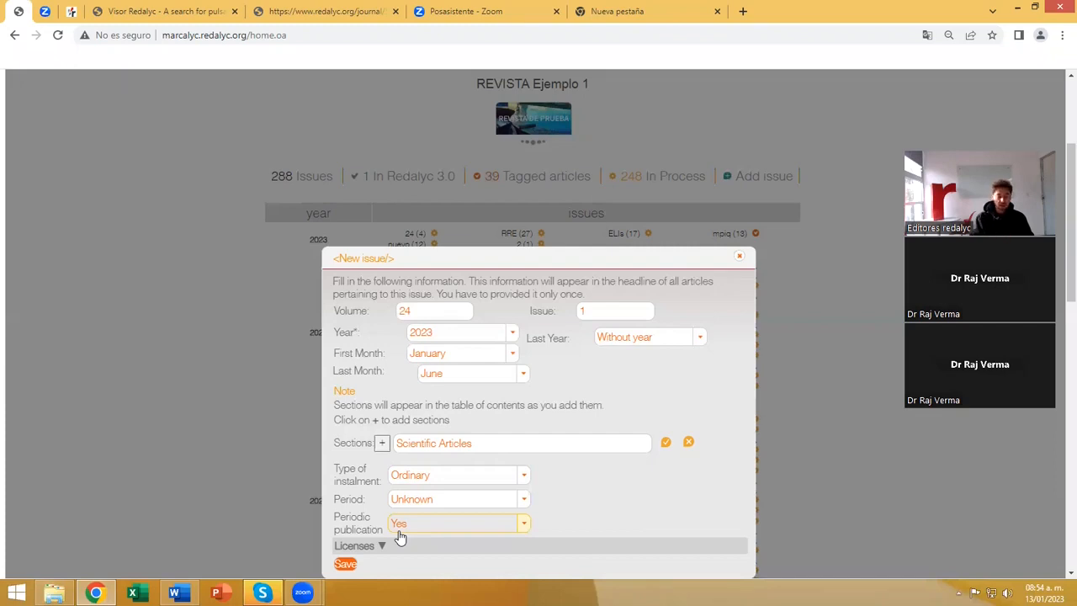
{"action": "left_click", "coordinate": [523, 525]}
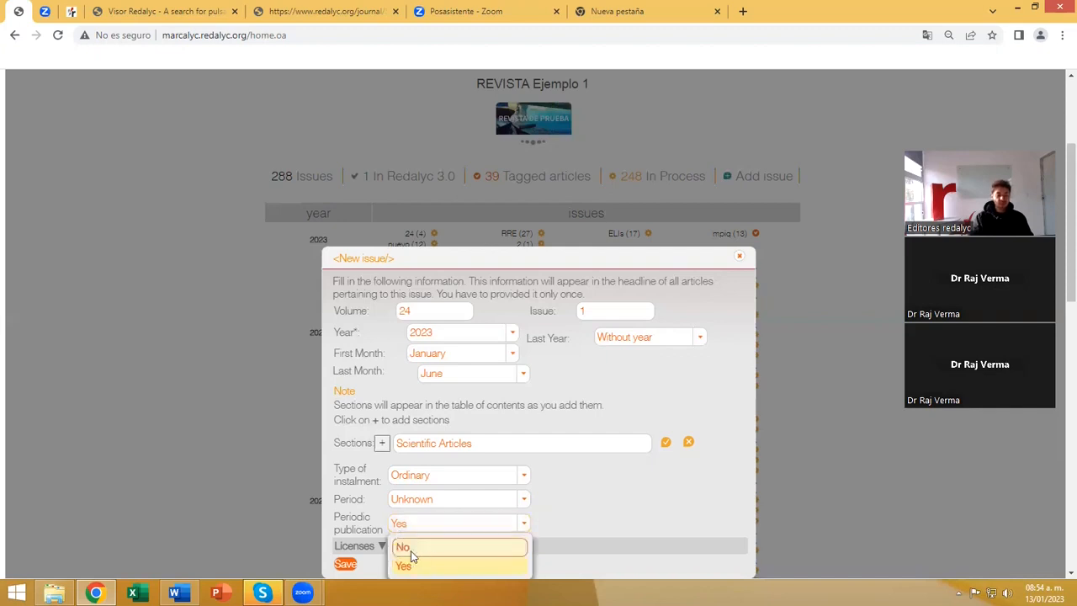
{"action": "left_click", "coordinate": [407, 554]}
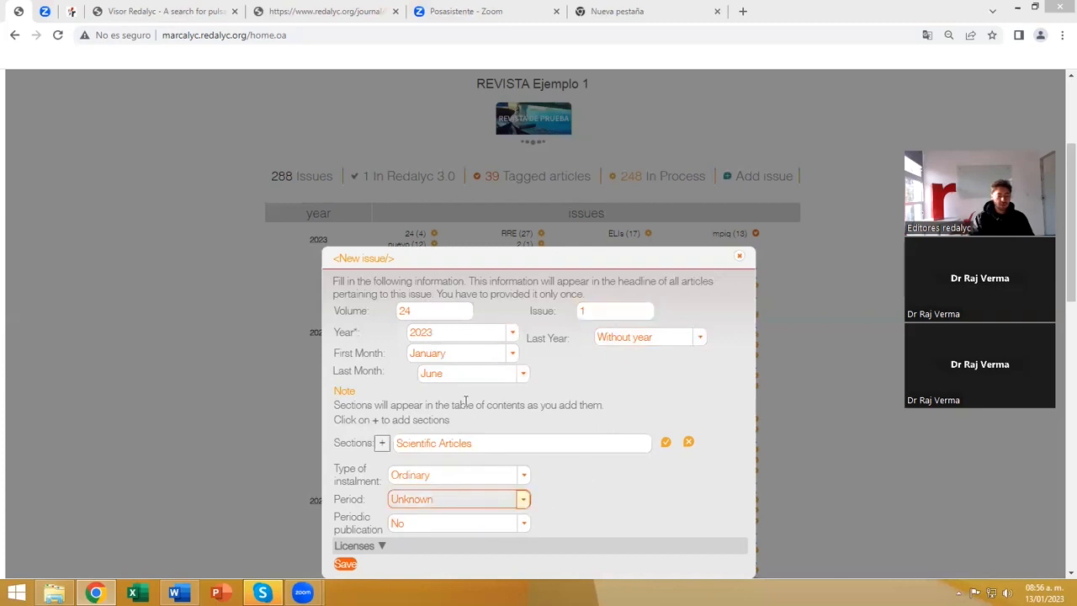
Expand the license details of the new issue and look through the available Creative Commons licenses.
{"action": "left_click", "coordinate": [361, 546]}
{"action": "scroll", "coordinate": [594, 416], "scroll_direction": "down", "scroll_amount": 2}
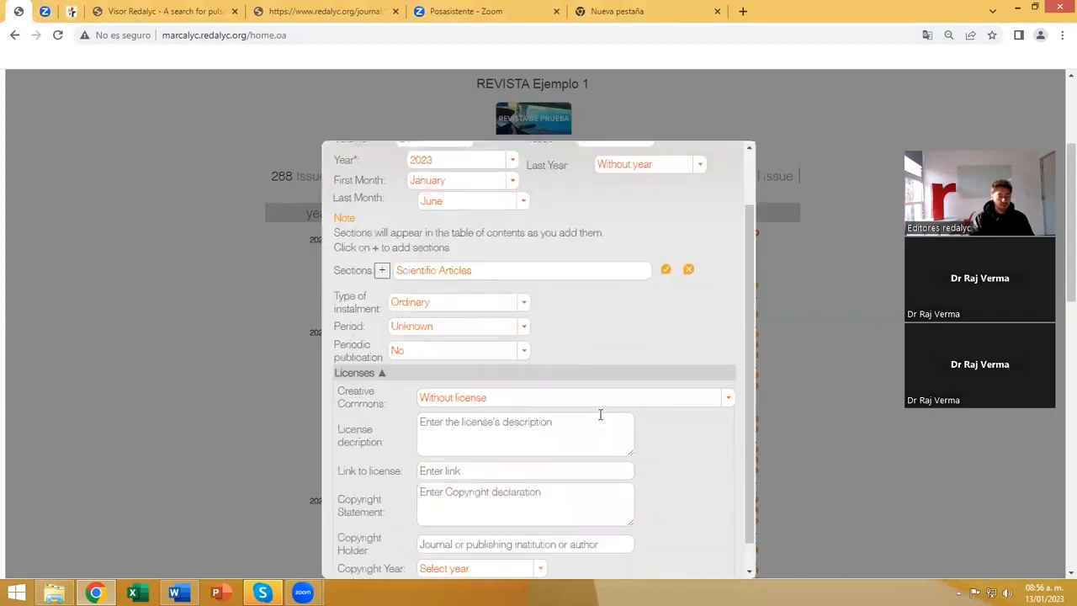
{"action": "scroll", "coordinate": [600, 415], "scroll_direction": "down", "scroll_amount": 1}
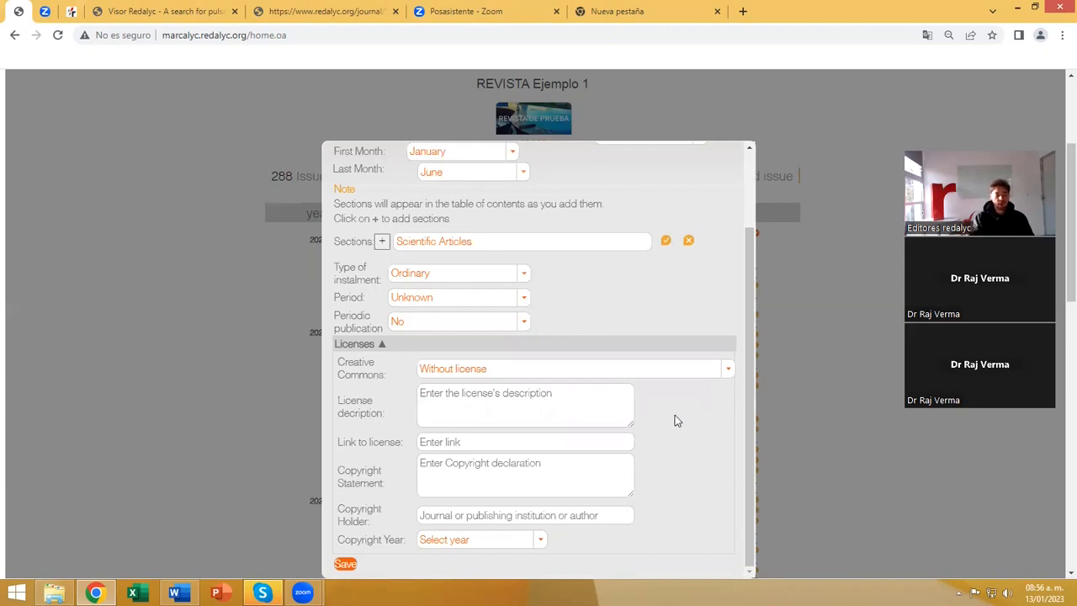
{"action": "left_click", "coordinate": [728, 371]}
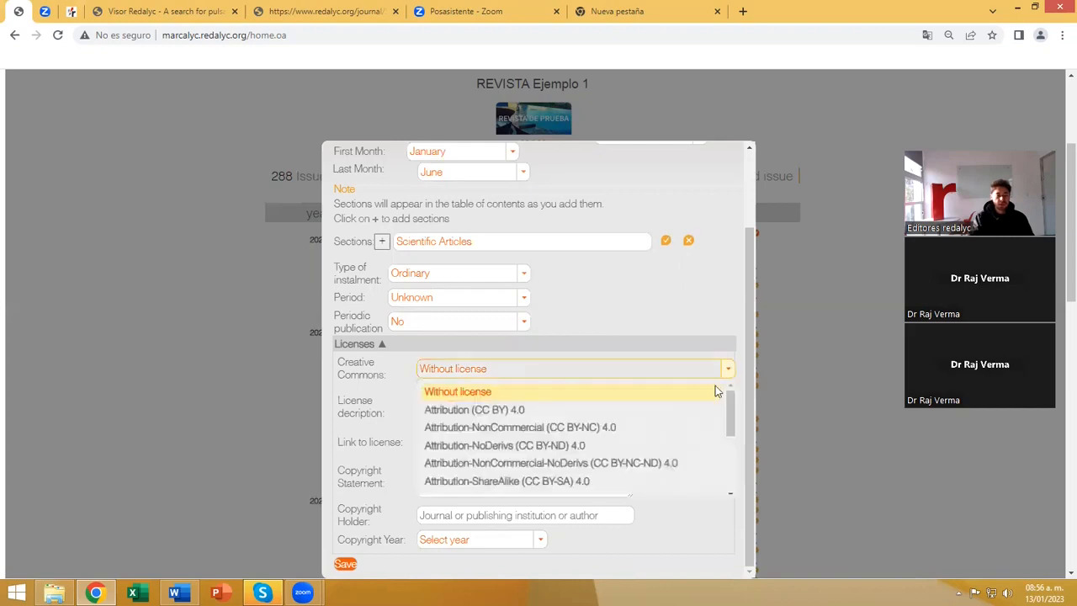
{"action": "scroll", "coordinate": [538, 433], "scroll_direction": "down", "scroll_amount": 4}
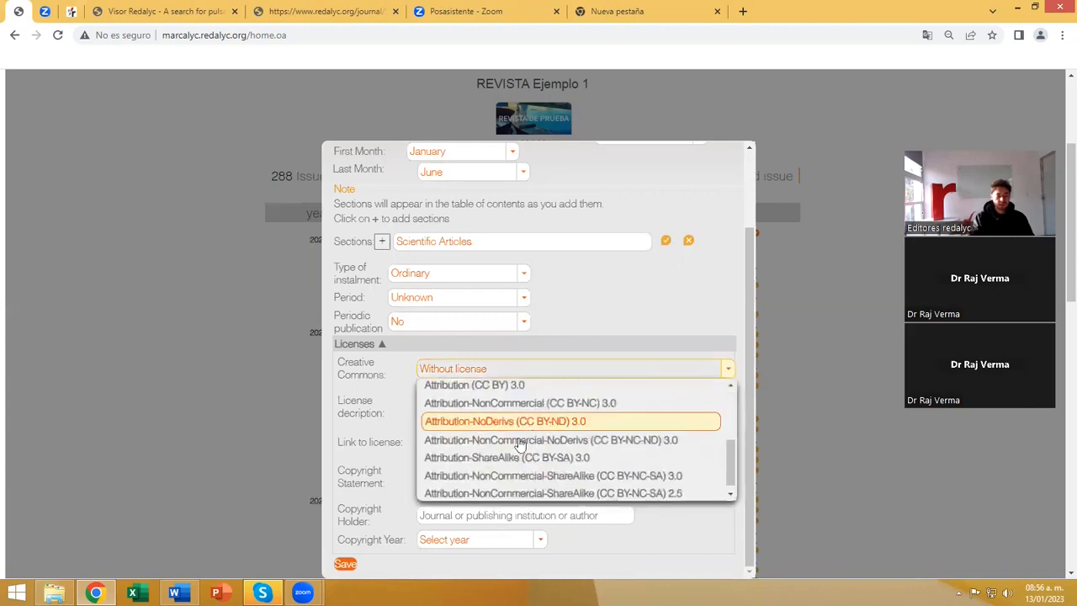
{"action": "scroll", "coordinate": [517, 448], "scroll_direction": "up", "scroll_amount": 2}
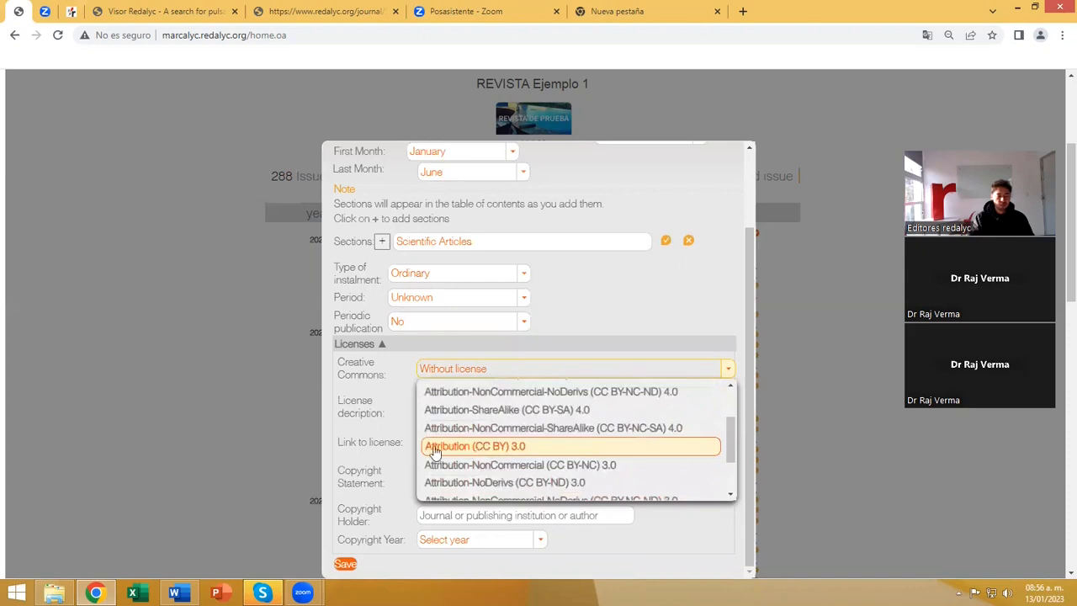
{"action": "left_click", "coordinate": [394, 417]}
{"action": "left_click", "coordinate": [480, 413]}
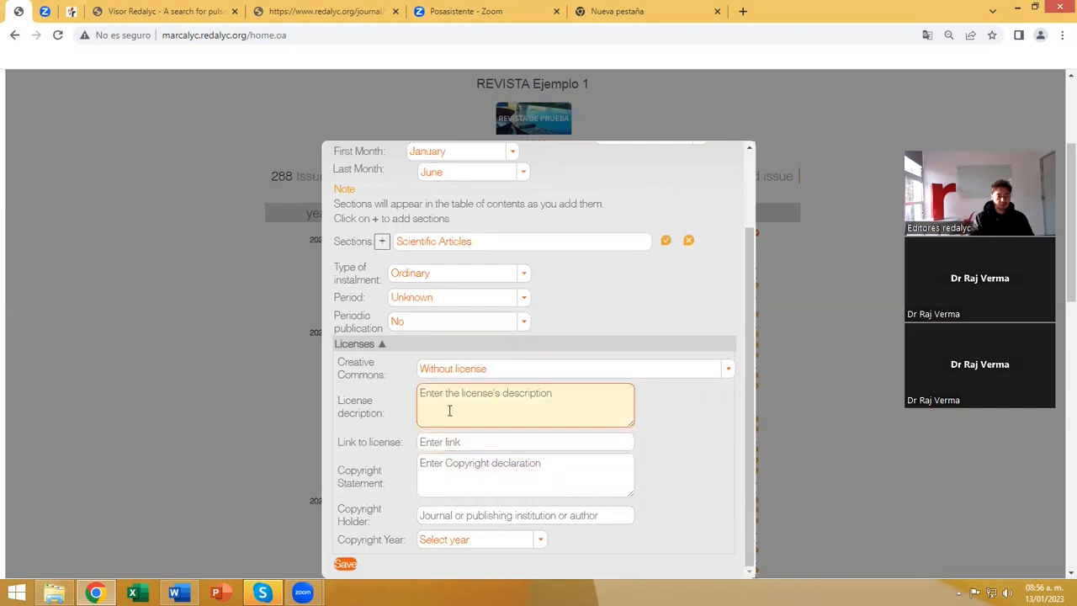
Assign the Creative Commons license Attribution (CC BY) 3.0 to the new issue.
{"action": "left_click", "coordinate": [721, 370]}
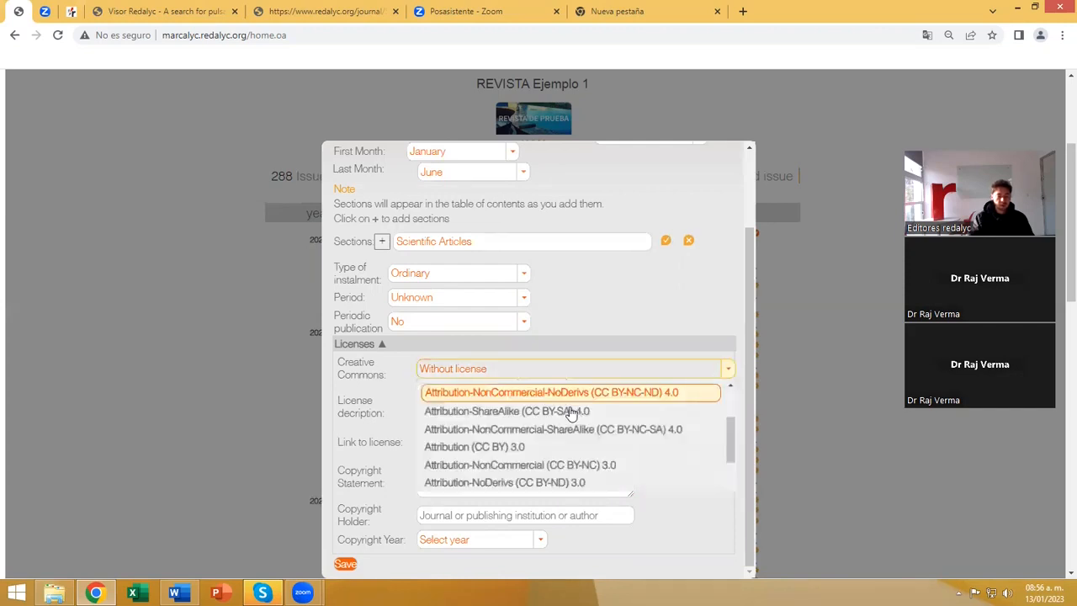
{"action": "scroll", "coordinate": [533, 420], "scroll_direction": "down", "scroll_amount": 3}
{"action": "scroll", "coordinate": [516, 425], "scroll_direction": "up", "scroll_amount": 1}
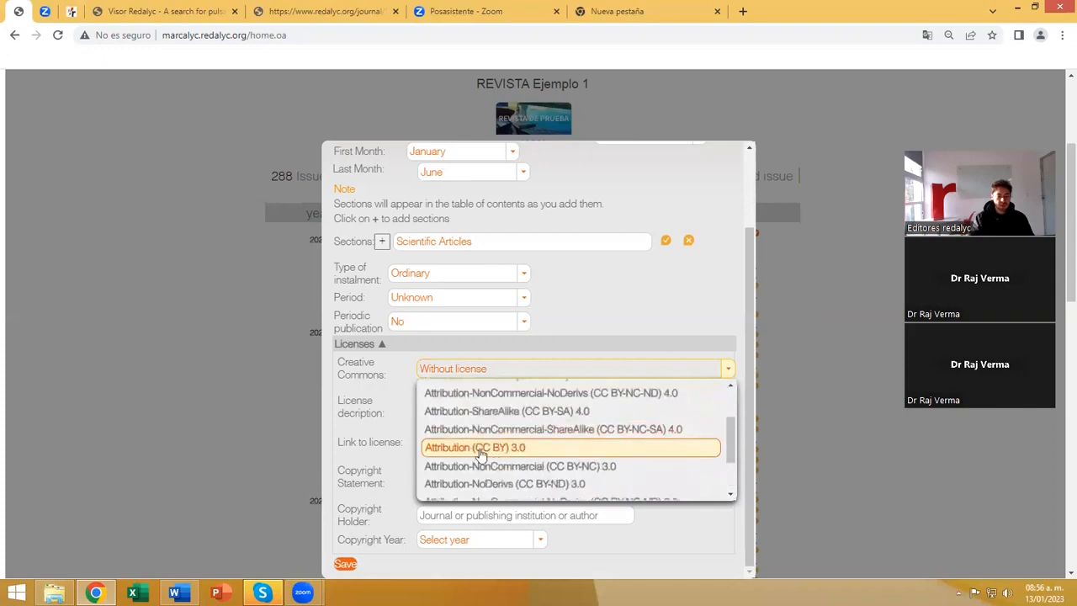
{"action": "left_click", "coordinate": [482, 450]}
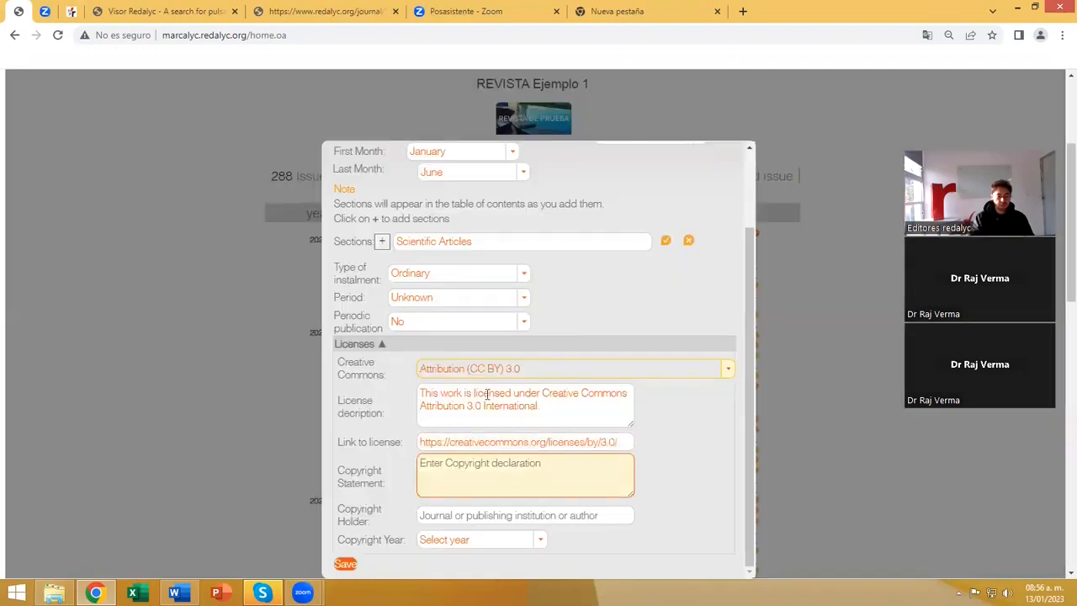
{"action": "left_click", "coordinate": [439, 439]}
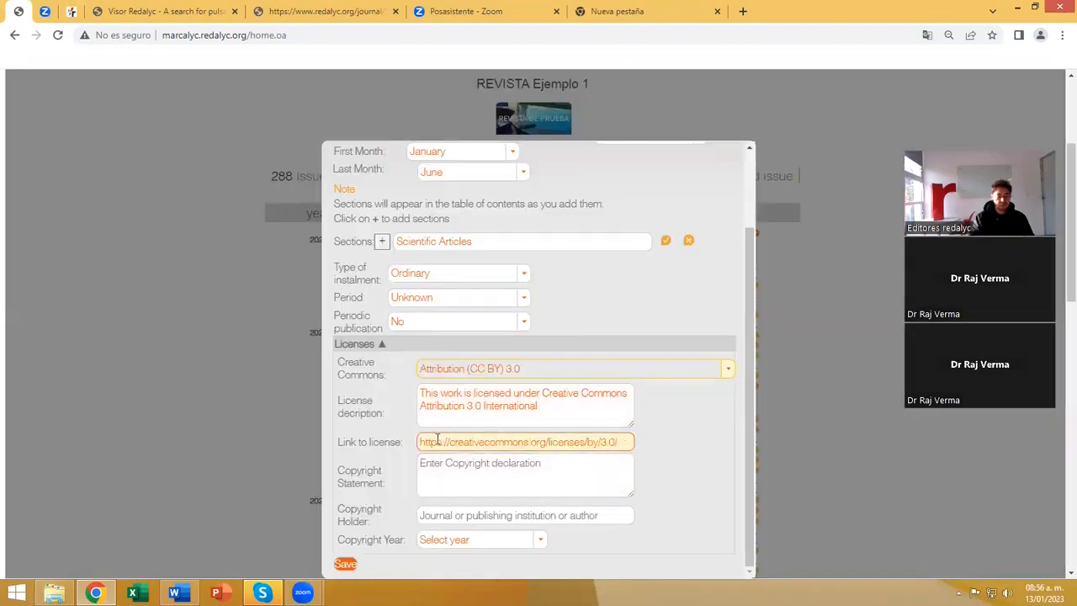
{"action": "left_click", "coordinate": [552, 408]}
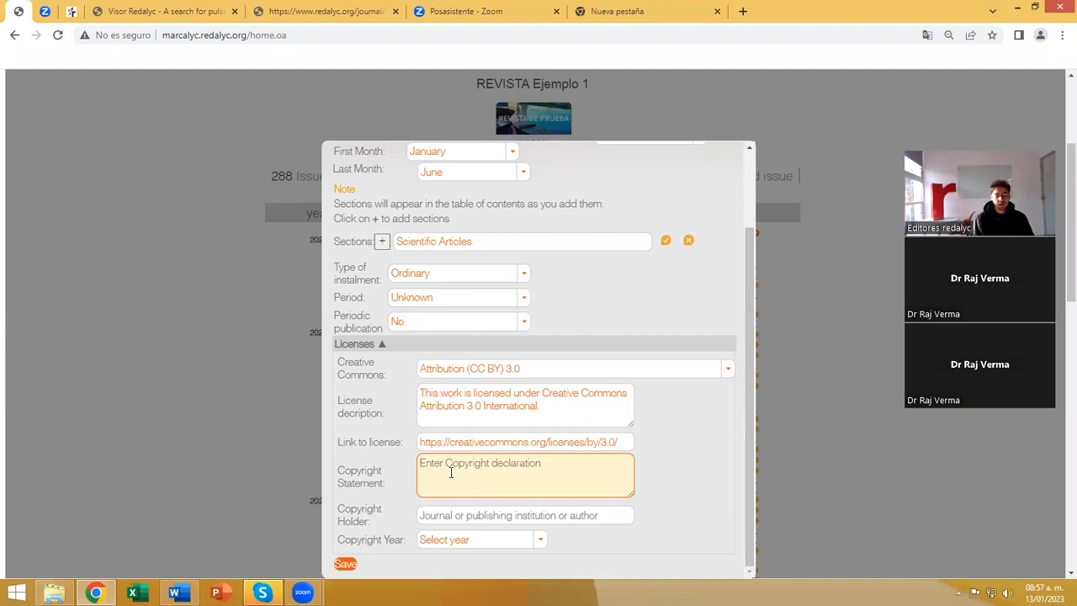
Enter UAEM as the copyright statement and Revista Científica as the copyright holder.
{"action": "type", "text": "UAEM"}
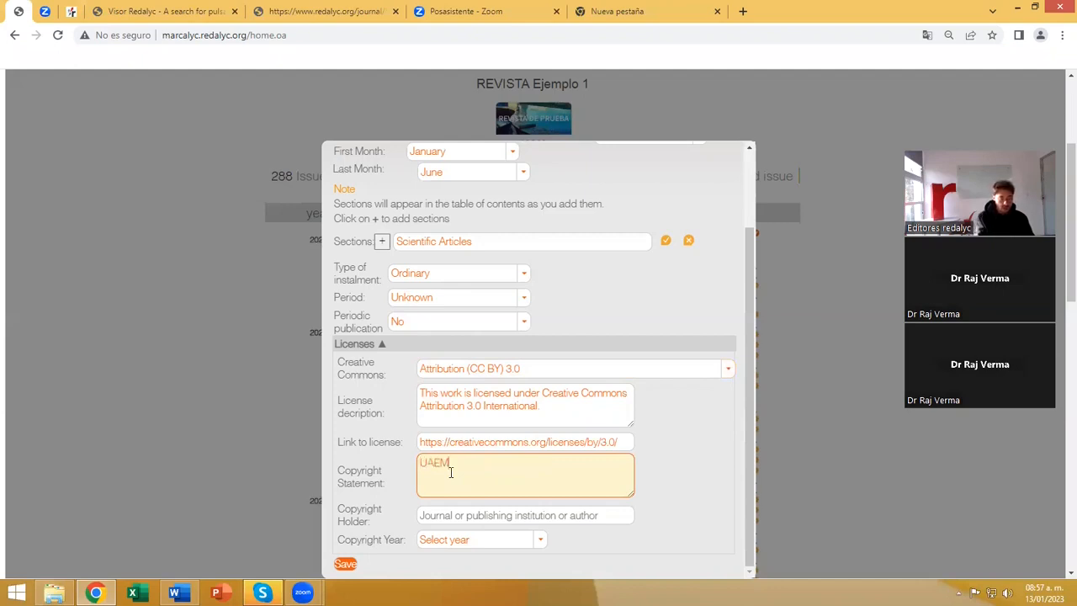
{"action": "left_click", "coordinate": [446, 517]}
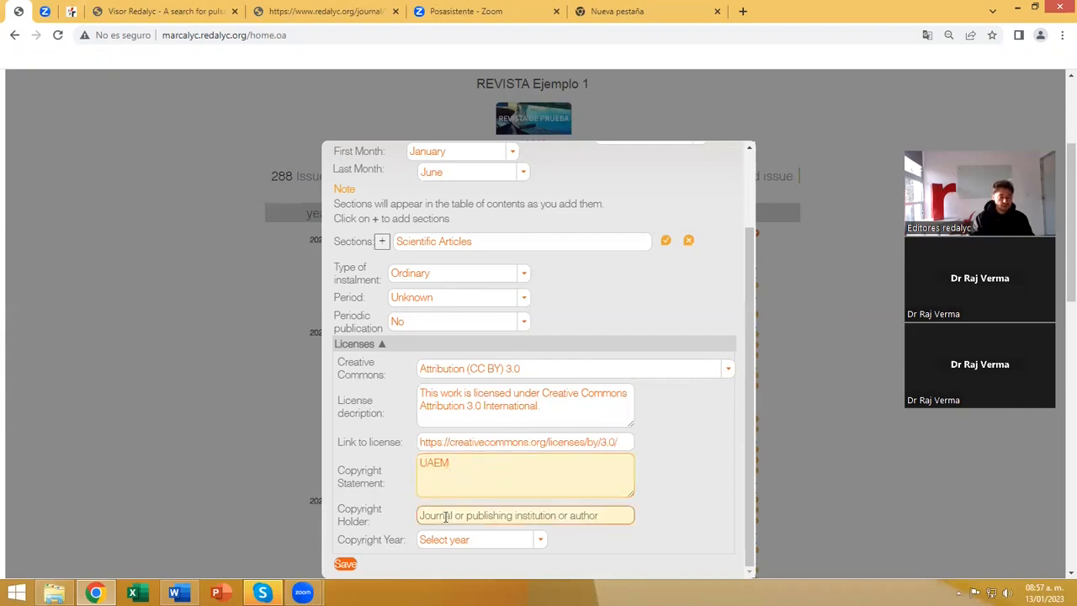
{"action": "key", "text": "shift+Tab"}
{"action": "left_click", "coordinate": [455, 515]}
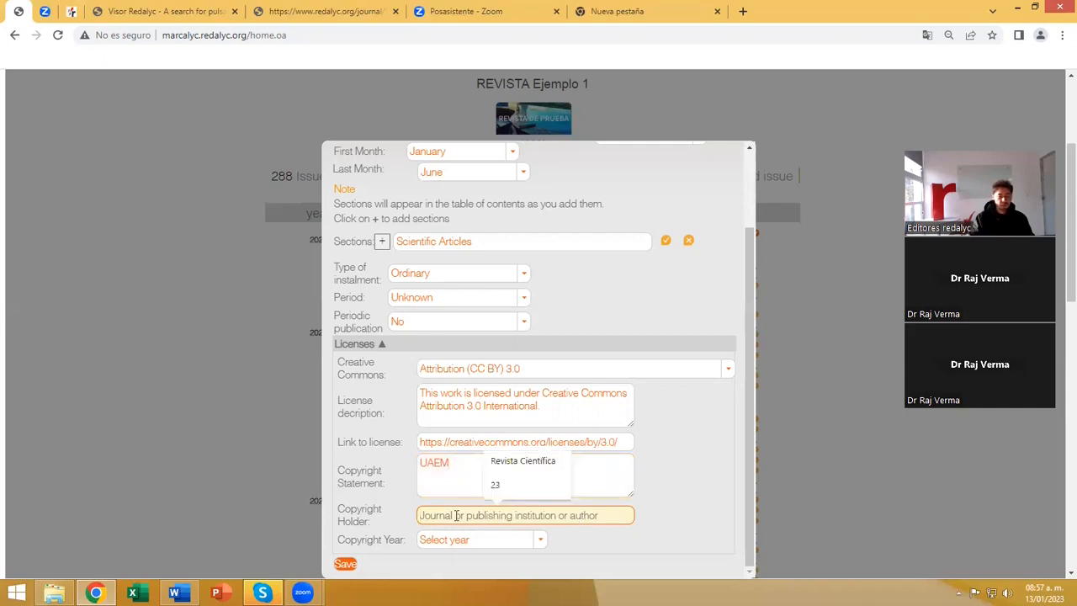
{"action": "left_click", "coordinate": [536, 465]}
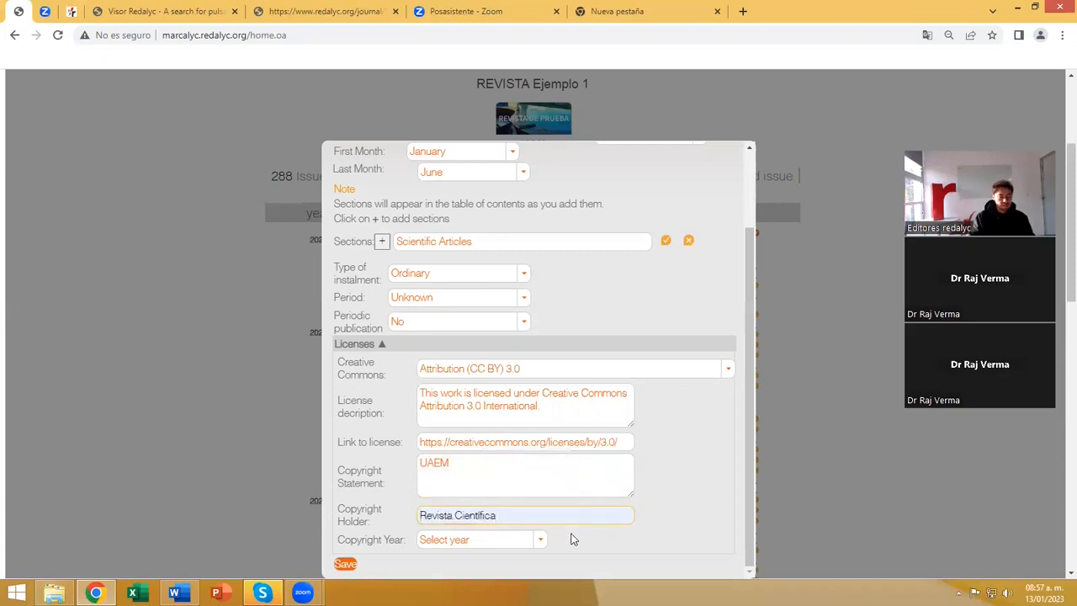
Set the copyright year to 2023 and save the new issue.
{"action": "left_click", "coordinate": [538, 542]}
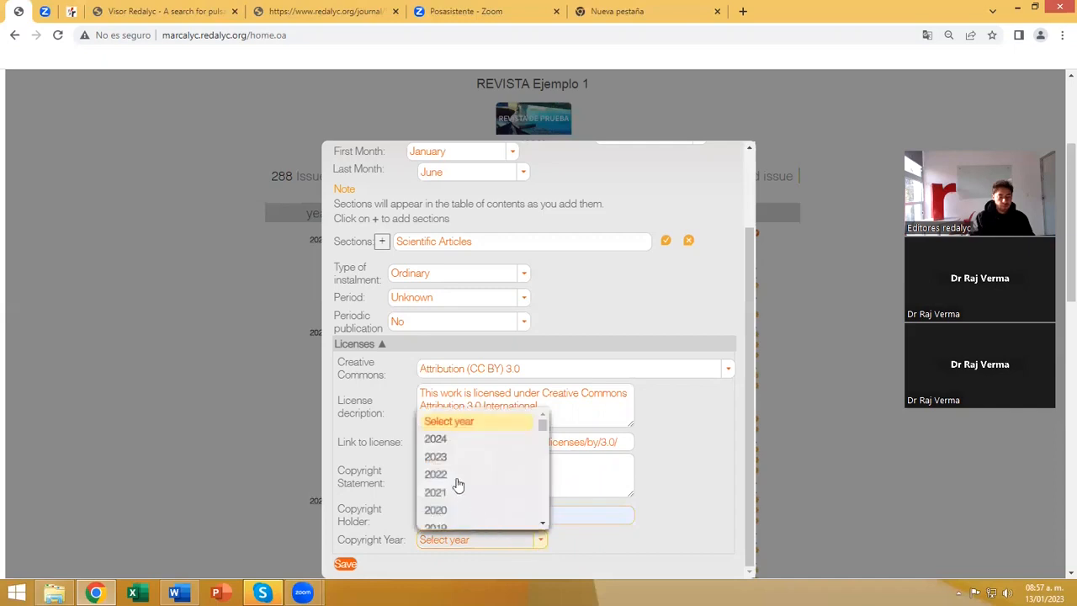
{"action": "left_click", "coordinate": [444, 456]}
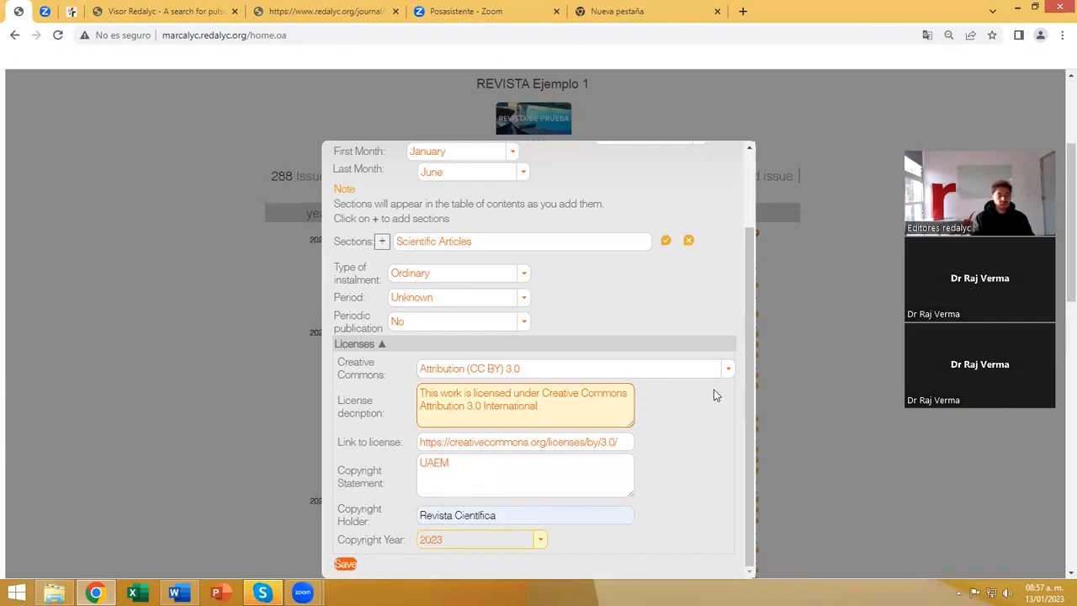
{"action": "scroll", "coordinate": [712, 392], "scroll_direction": "up", "scroll_amount": 2}
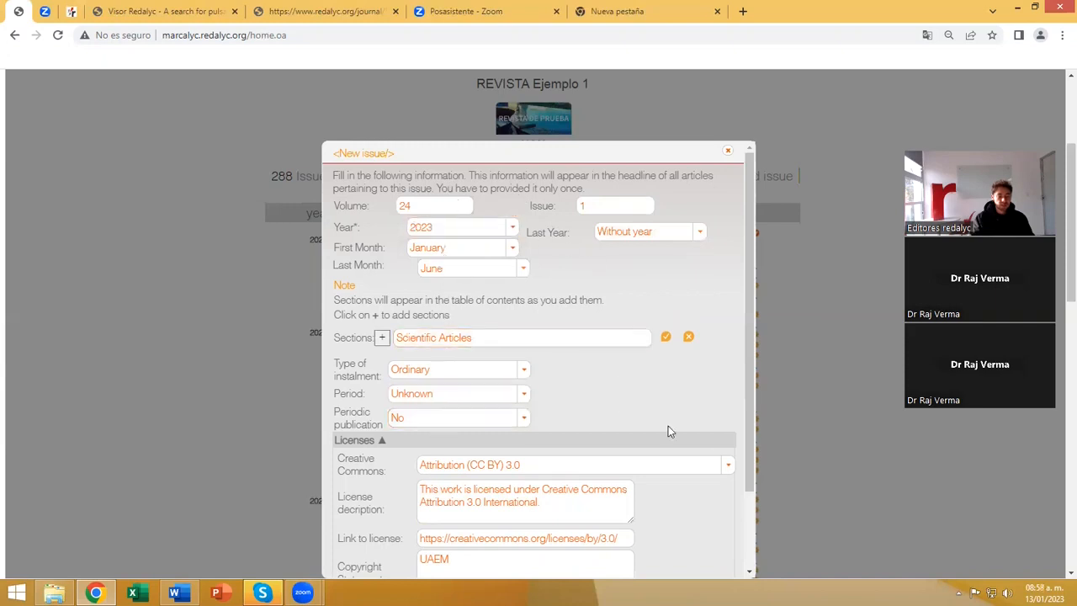
{"action": "scroll", "coordinate": [627, 414], "scroll_direction": "down", "scroll_amount": 2}
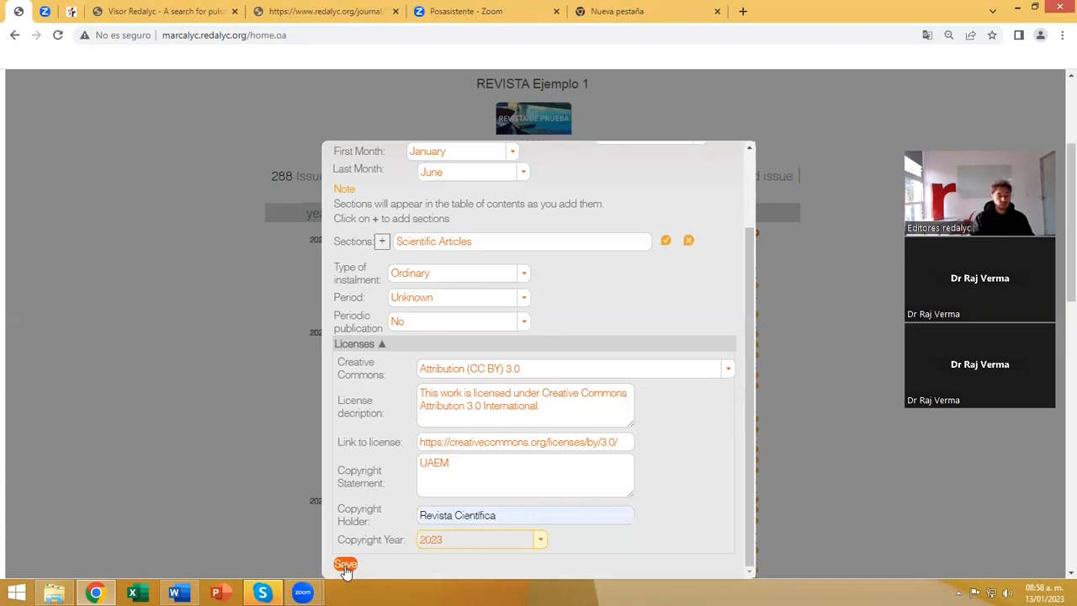
{"action": "left_click", "coordinate": [345, 566]}
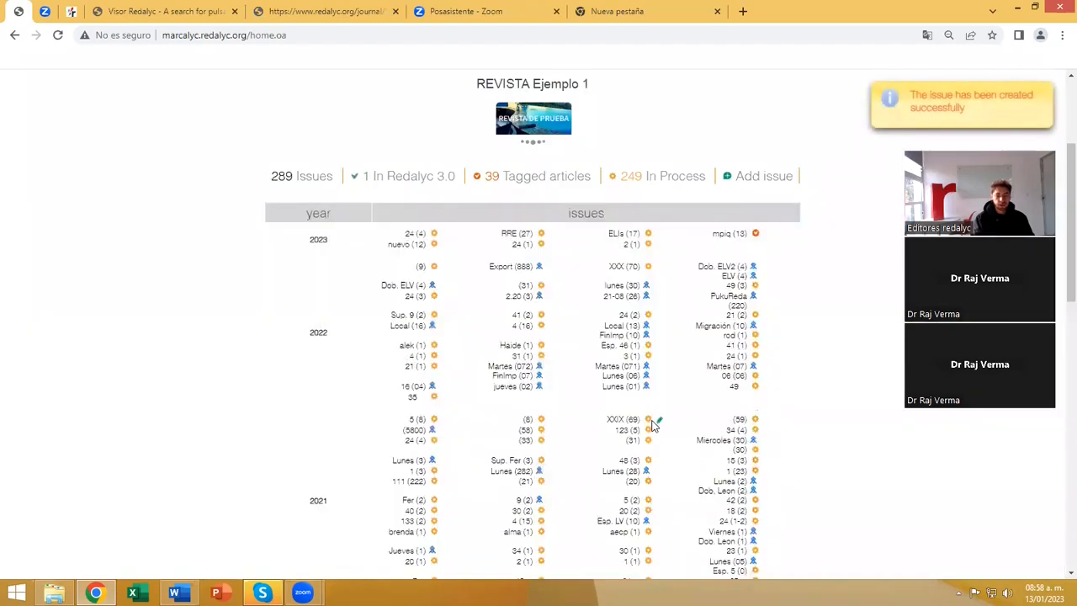
{"action": "left_click", "coordinate": [958, 109]}
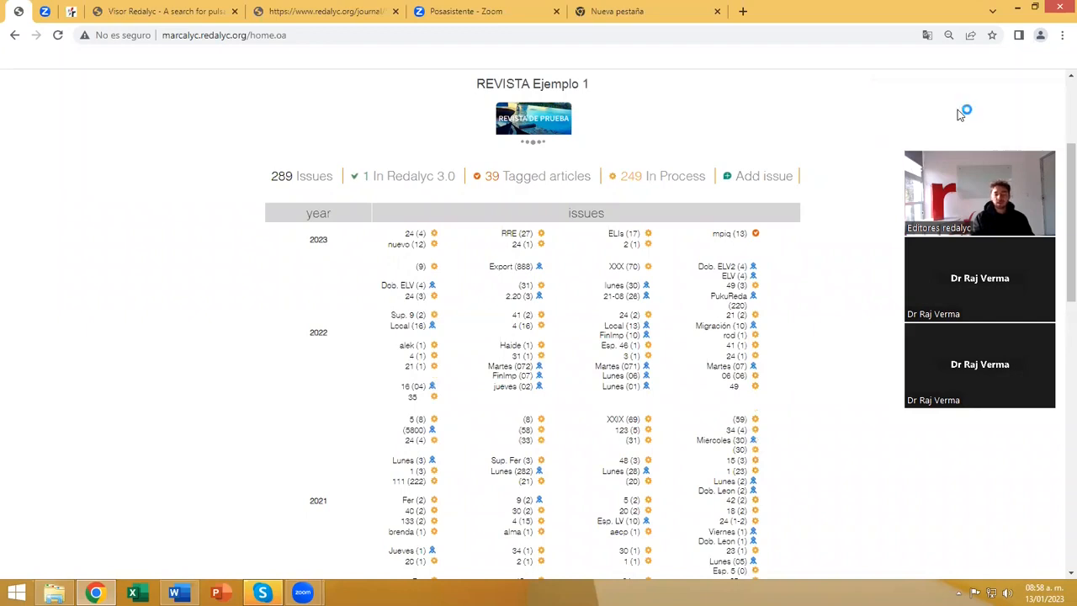
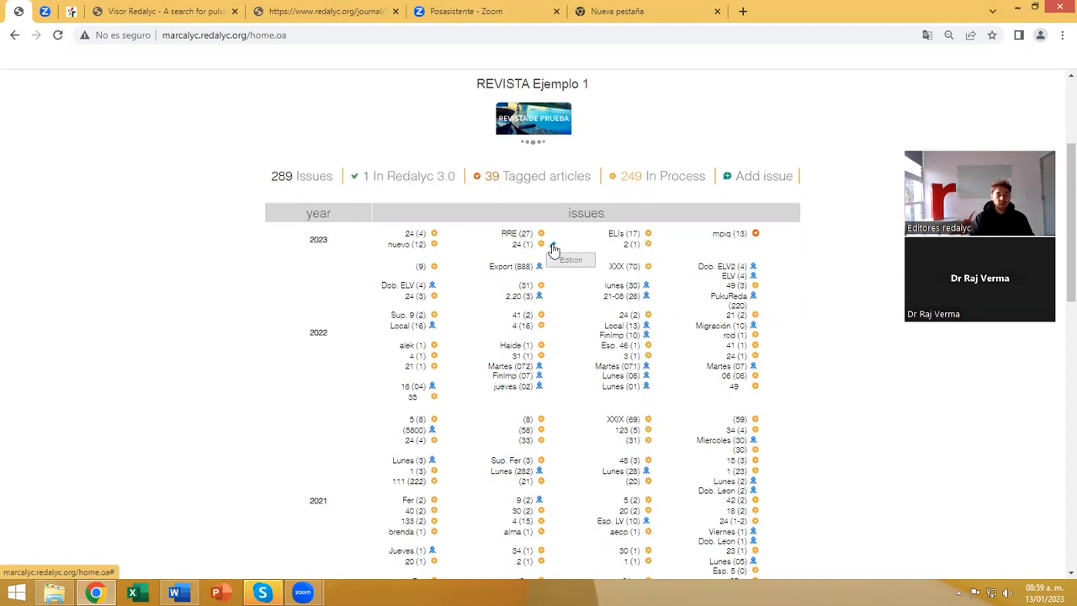
Open the details of the new 2023 issue 24 (1) for editing, review them, and close them without changes.
{"action": "left_click", "coordinate": [553, 247]}
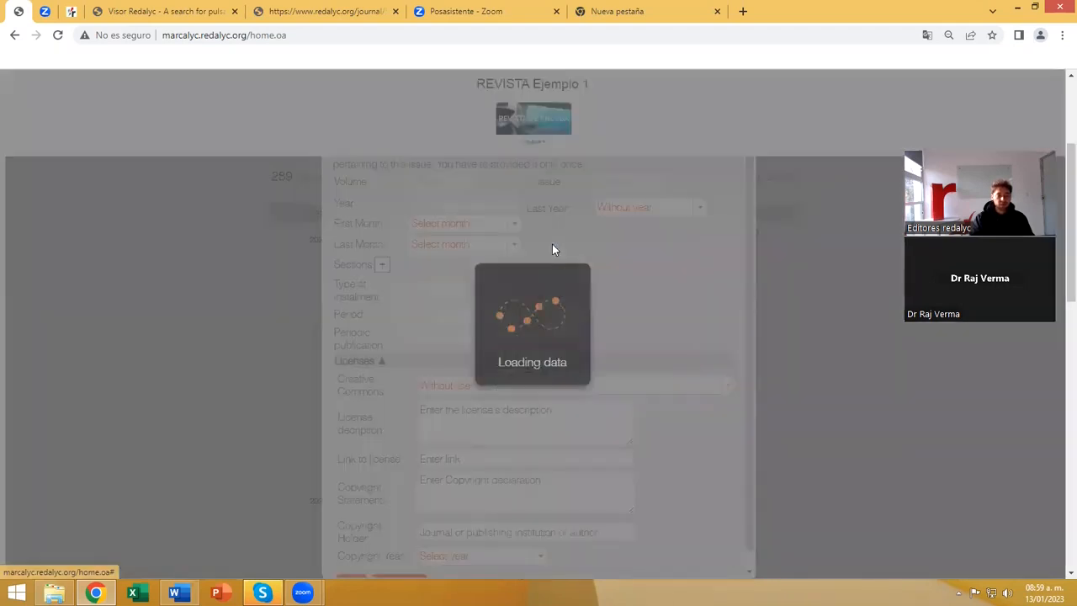
{"action": "scroll", "coordinate": [605, 398], "scroll_direction": "down", "scroll_amount": 1}
{"action": "scroll", "coordinate": [606, 398], "scroll_direction": "up", "scroll_amount": 1}
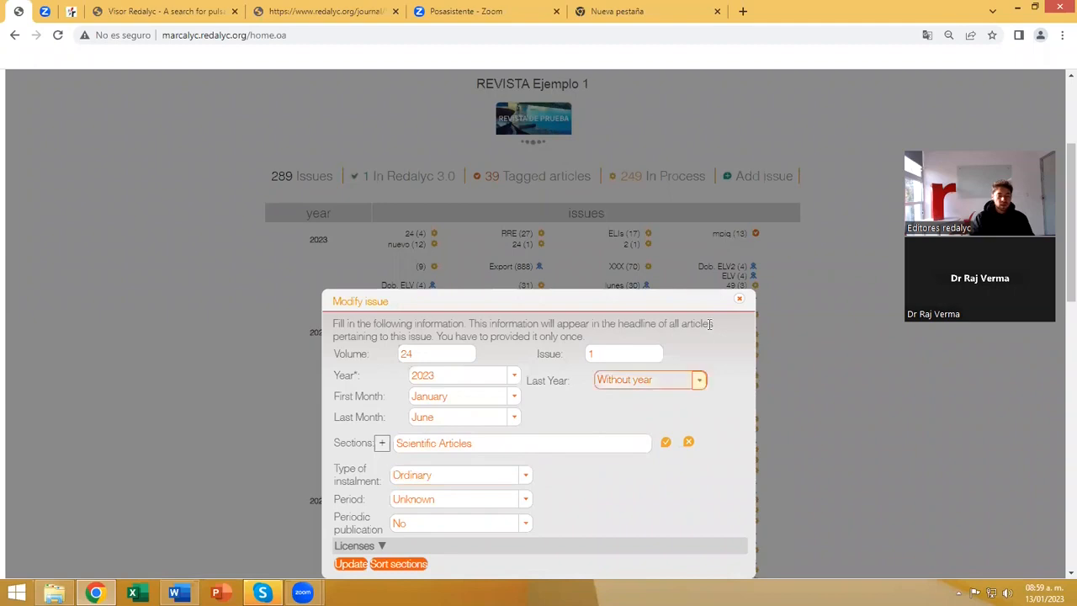
{"action": "left_click", "coordinate": [738, 301]}
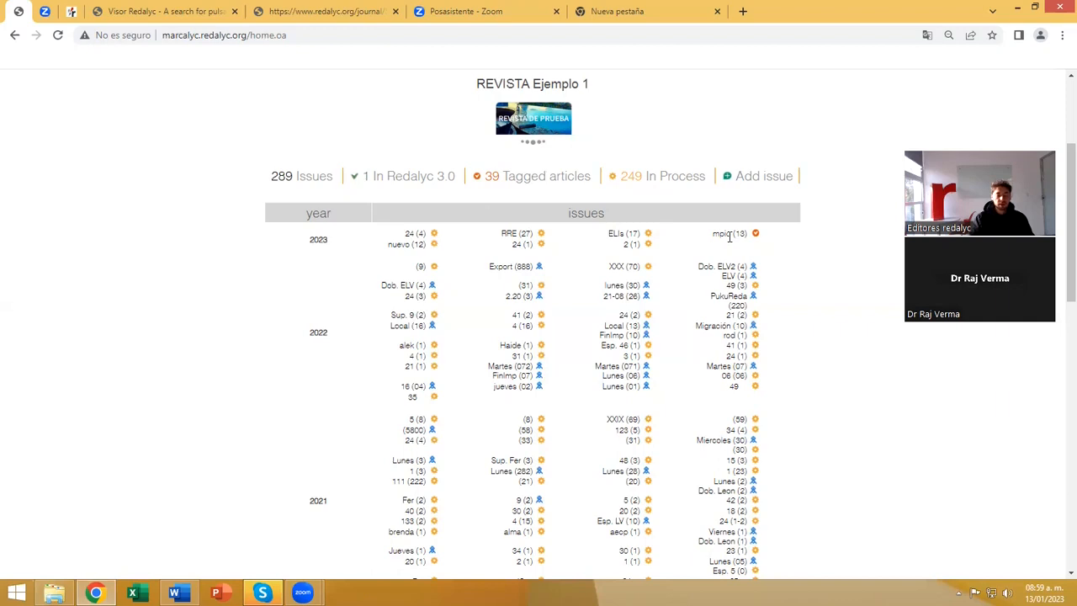
Open the 2023 issue 24 (1) and look over its heading, Scientific Articles section and article list.
{"action": "mouse_move", "coordinate": [540, 243]}
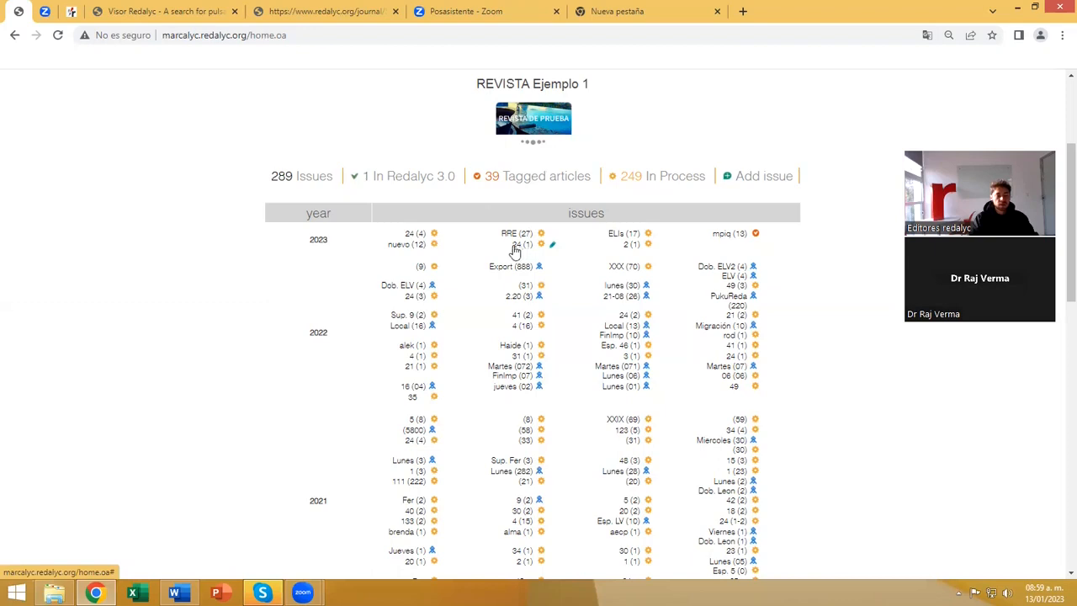
{"action": "left_click", "coordinate": [522, 244]}
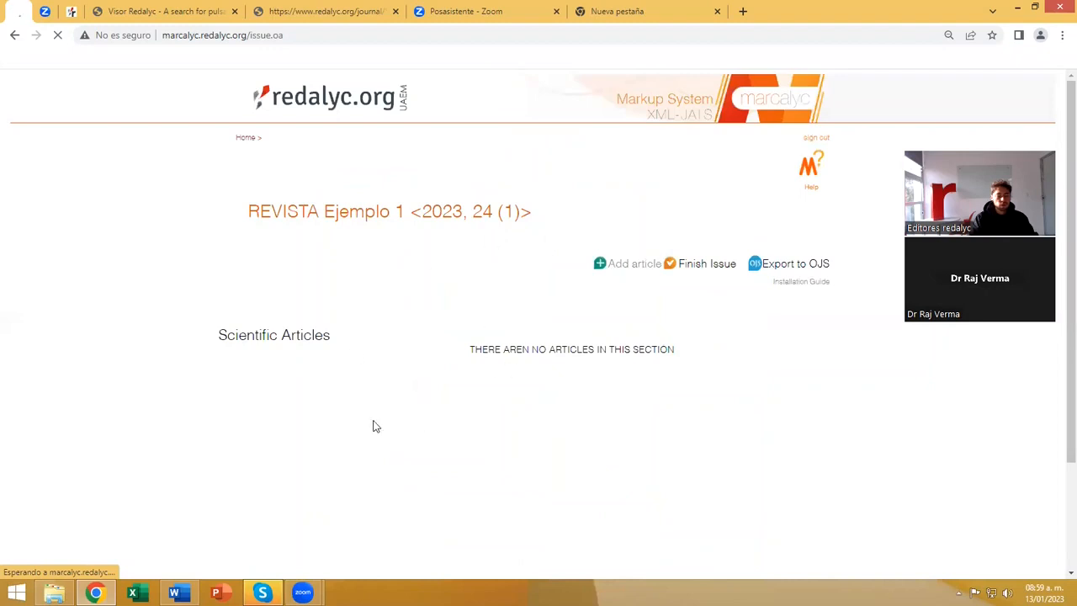
{"action": "left_click_drag", "start_coordinate": [249, 212], "coordinate": [512, 211]}
{"action": "left_click", "coordinate": [517, 315]}
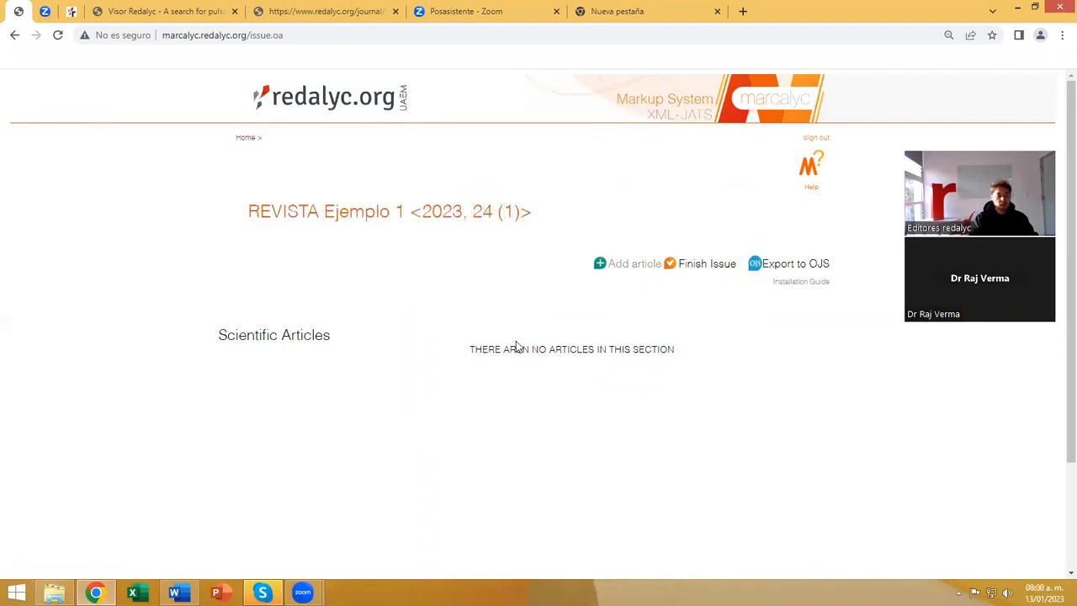
{"action": "left_click_drag", "start_coordinate": [218, 334], "coordinate": [330, 335]}
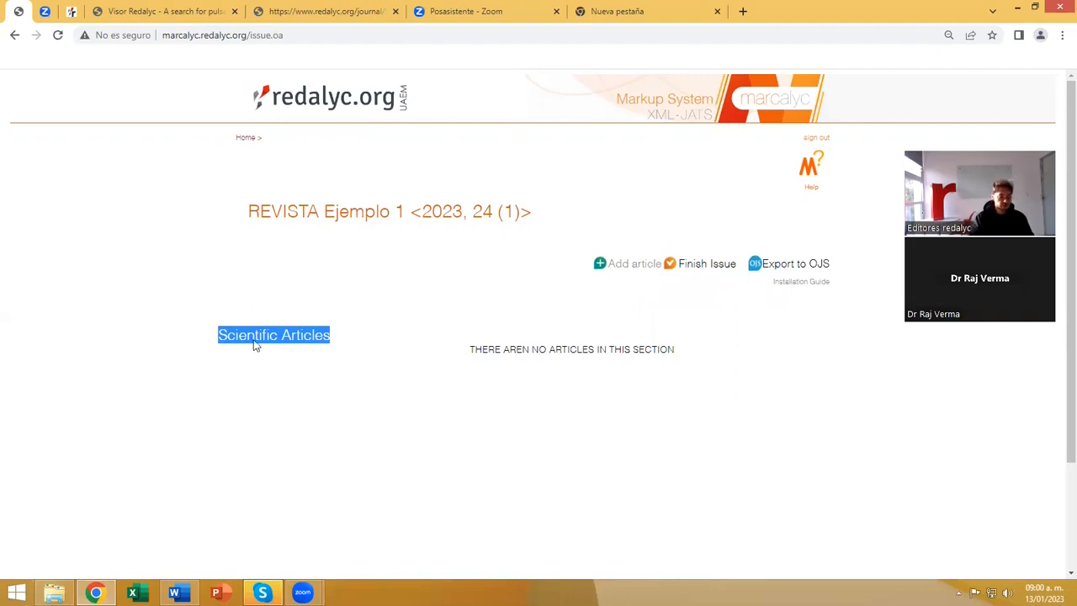
{"action": "left_click", "coordinate": [261, 365]}
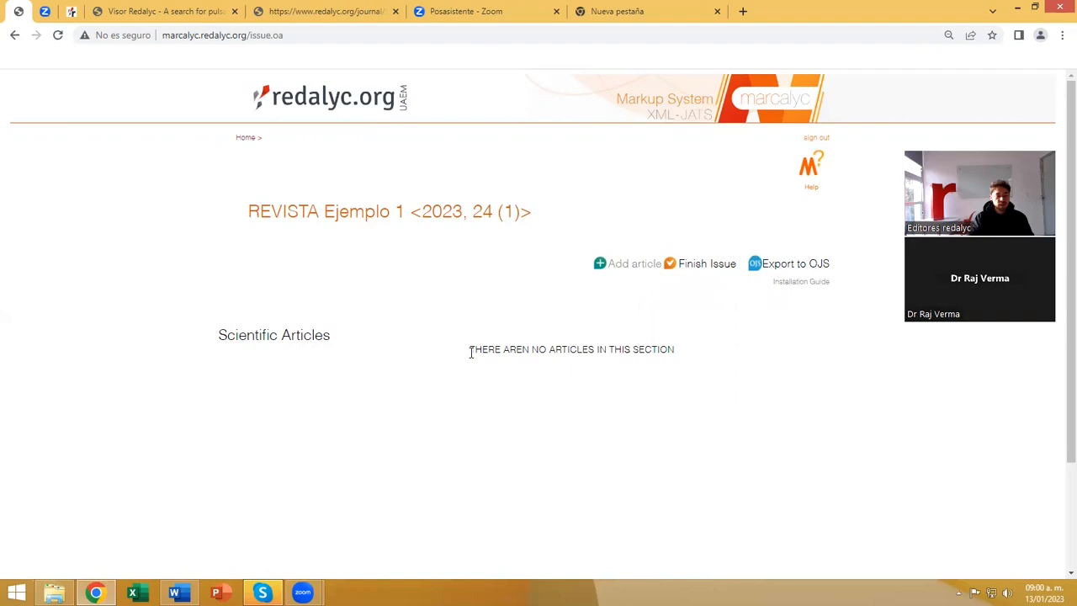
{"action": "left_click_drag", "start_coordinate": [471, 353], "coordinate": [672, 354]}
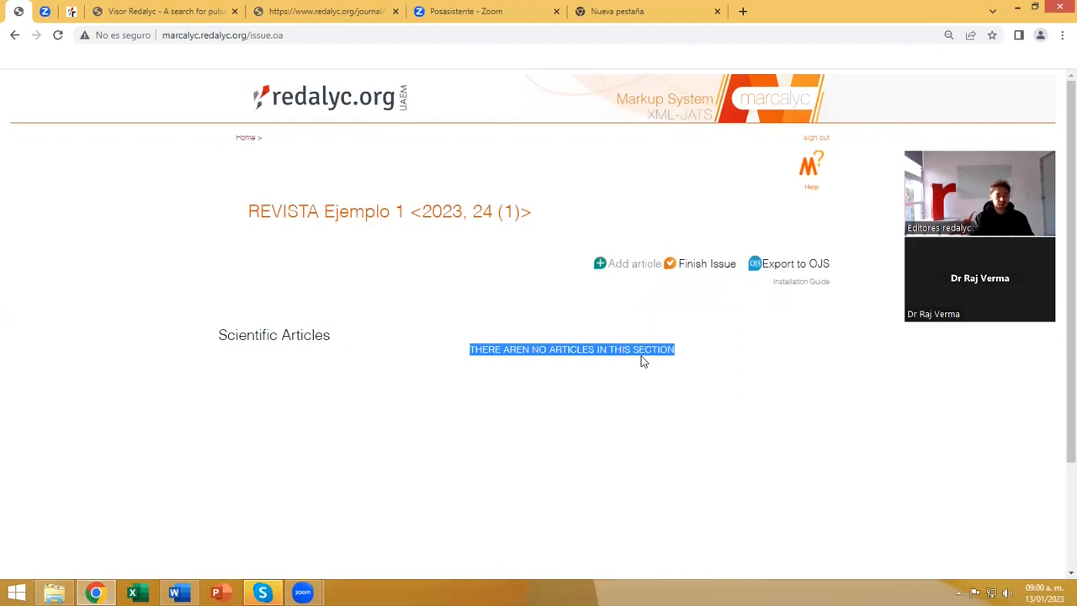
{"action": "left_click", "coordinate": [601, 376]}
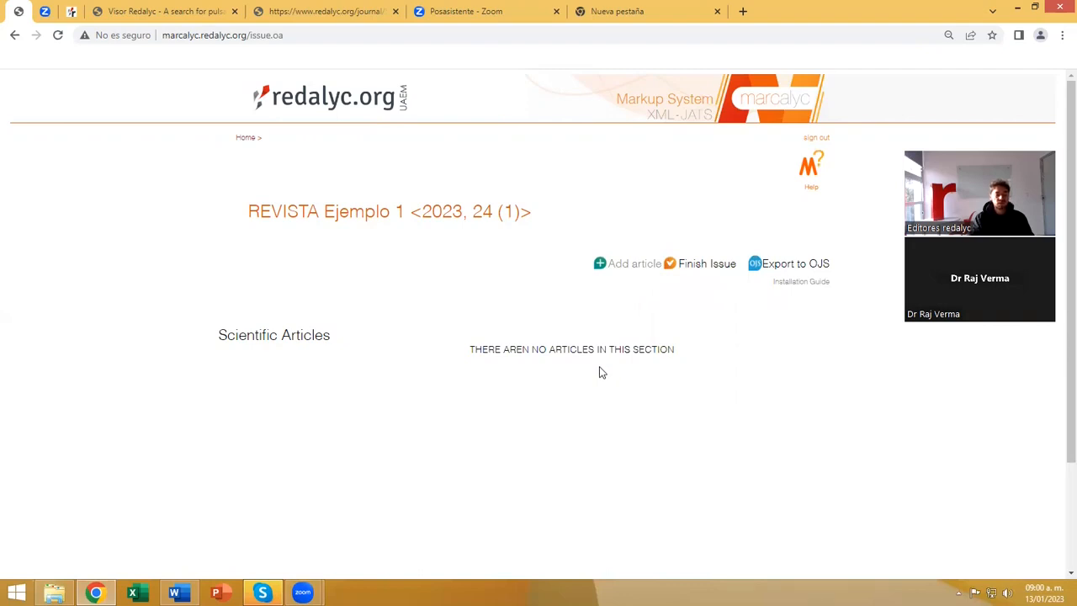
Start a new article in the issue, browse the article types and choose Scientific article.
{"action": "left_click", "coordinate": [636, 267]}
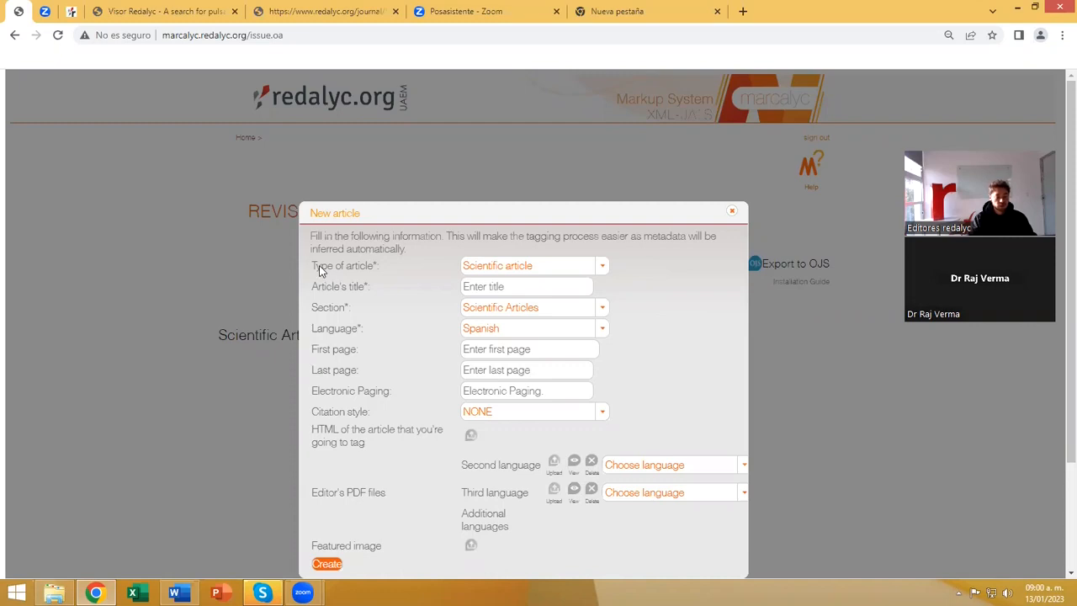
{"action": "left_click", "coordinate": [601, 266]}
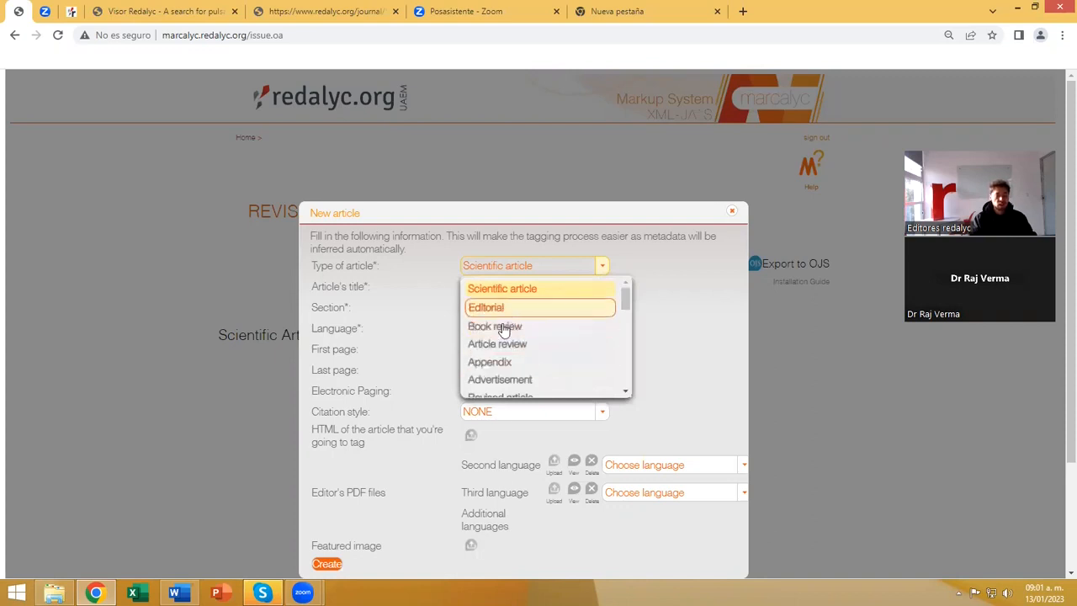
{"action": "scroll", "coordinate": [503, 346], "scroll_direction": "down", "scroll_amount": 1}
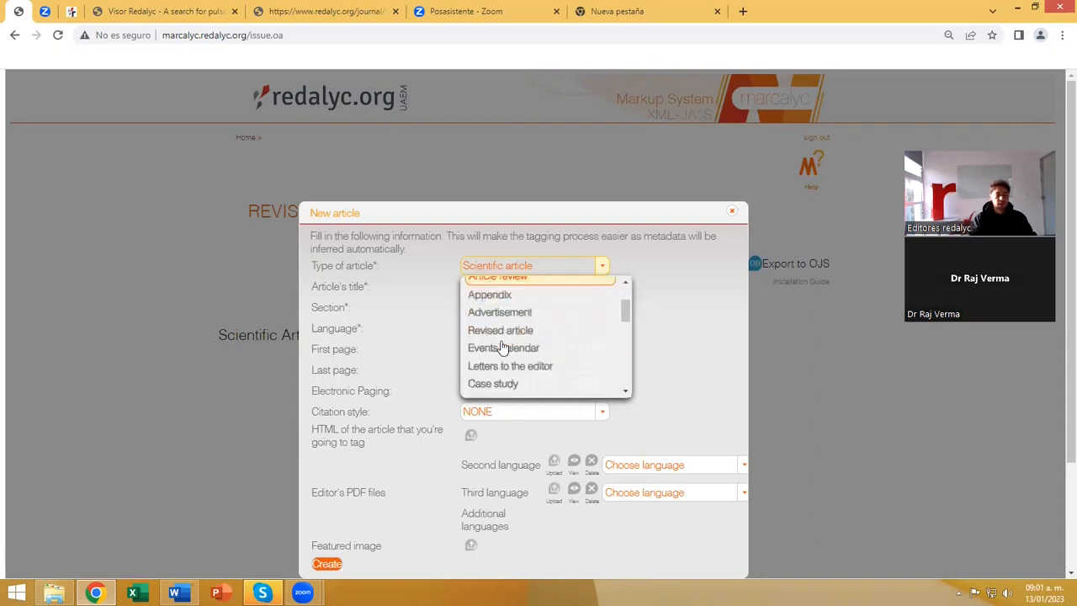
{"action": "scroll", "coordinate": [550, 328], "scroll_direction": "down", "scroll_amount": 1}
{"action": "scroll", "coordinate": [560, 330], "scroll_direction": "down", "scroll_amount": 5}
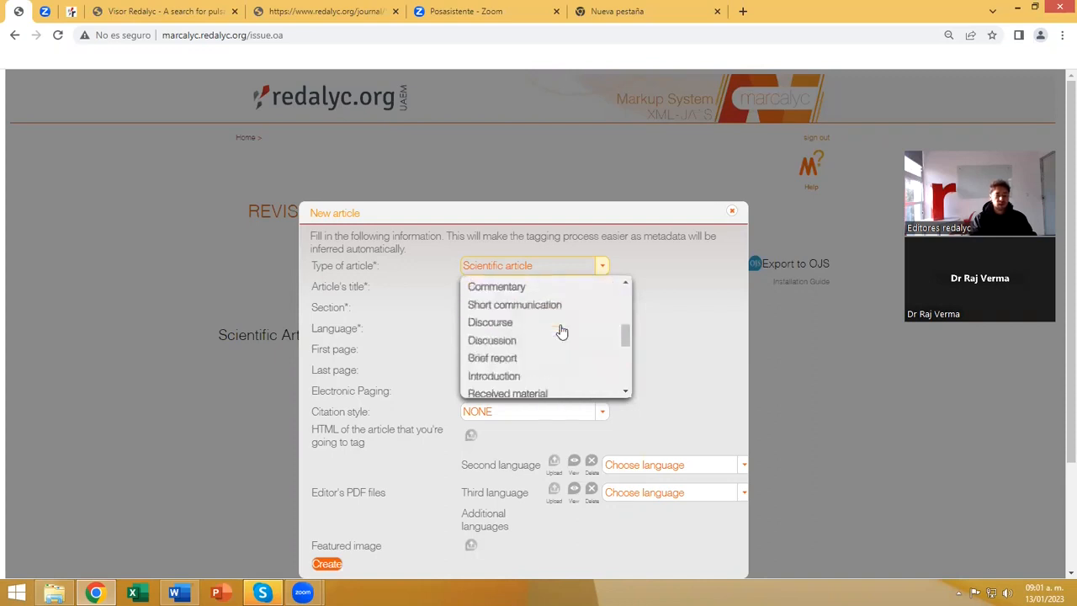
{"action": "scroll", "coordinate": [520, 347], "scroll_direction": "down", "scroll_amount": 2}
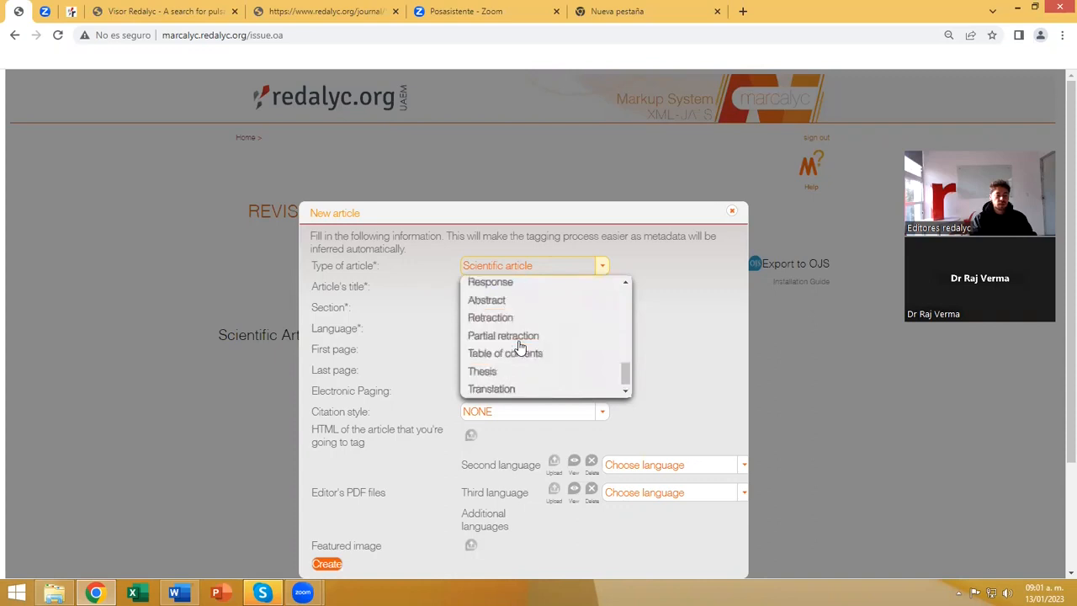
{"action": "scroll", "coordinate": [520, 346], "scroll_direction": "up", "scroll_amount": 10}
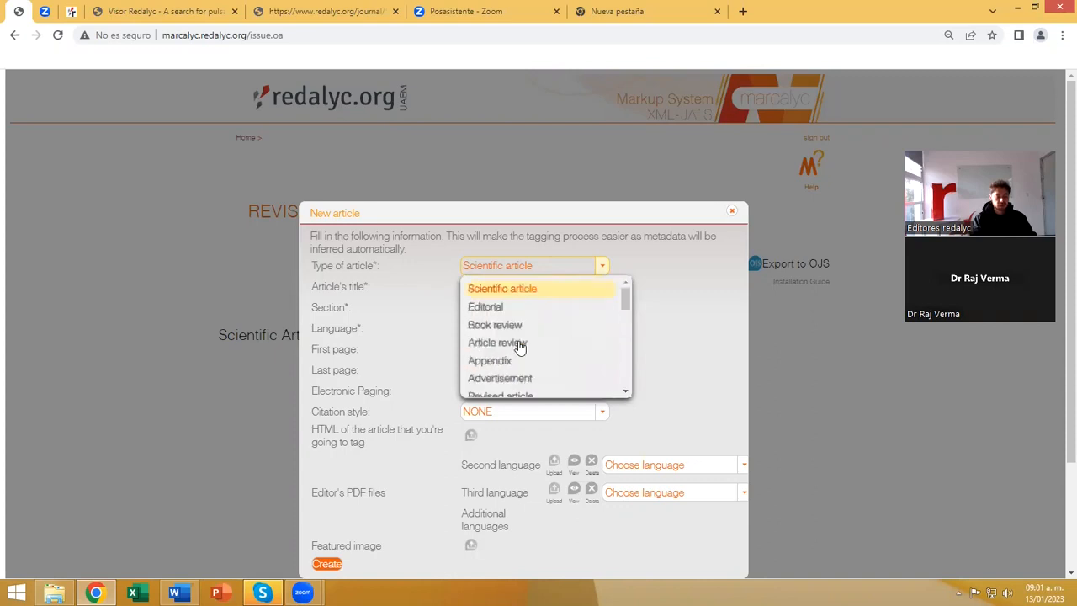
{"action": "left_click", "coordinate": [513, 291]}
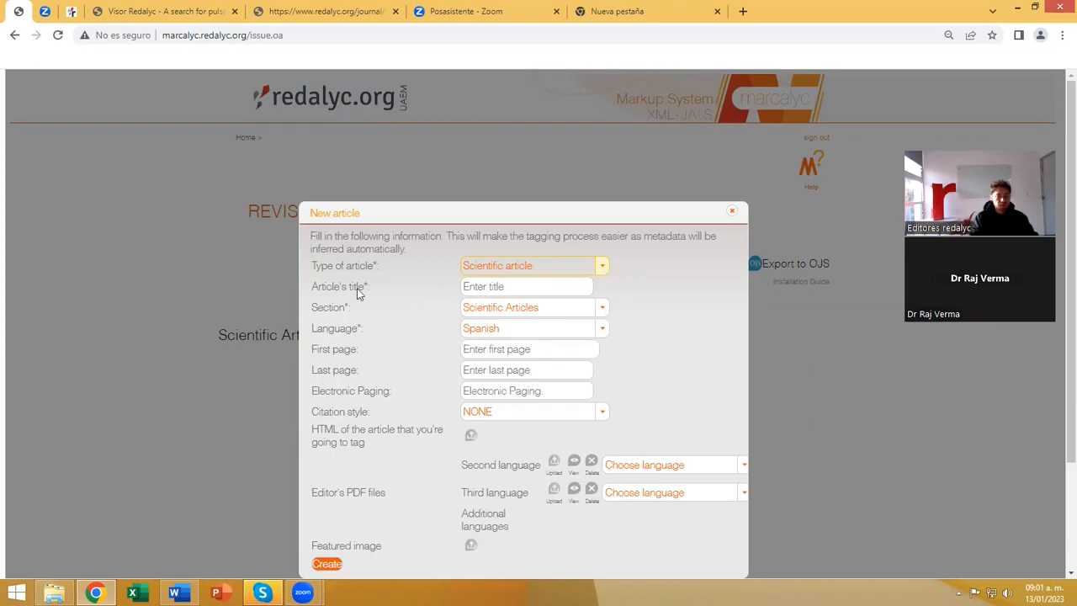
Title the new article La Competencia Digital and assign it to the Scientific Articles section.
{"action": "left_click", "coordinate": [488, 286]}
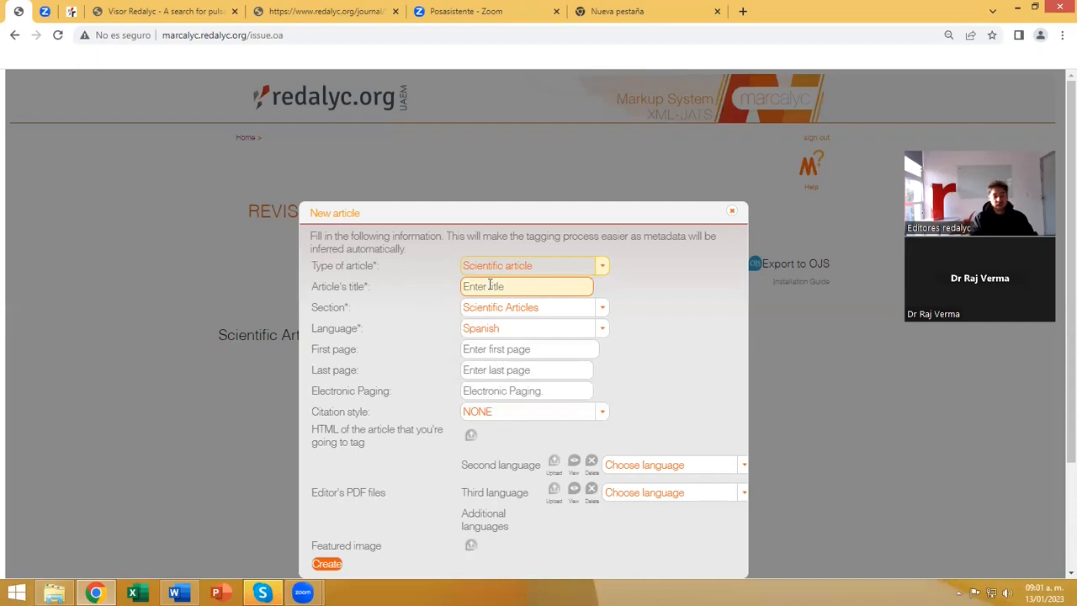
{"action": "left_click", "coordinate": [488, 286]}
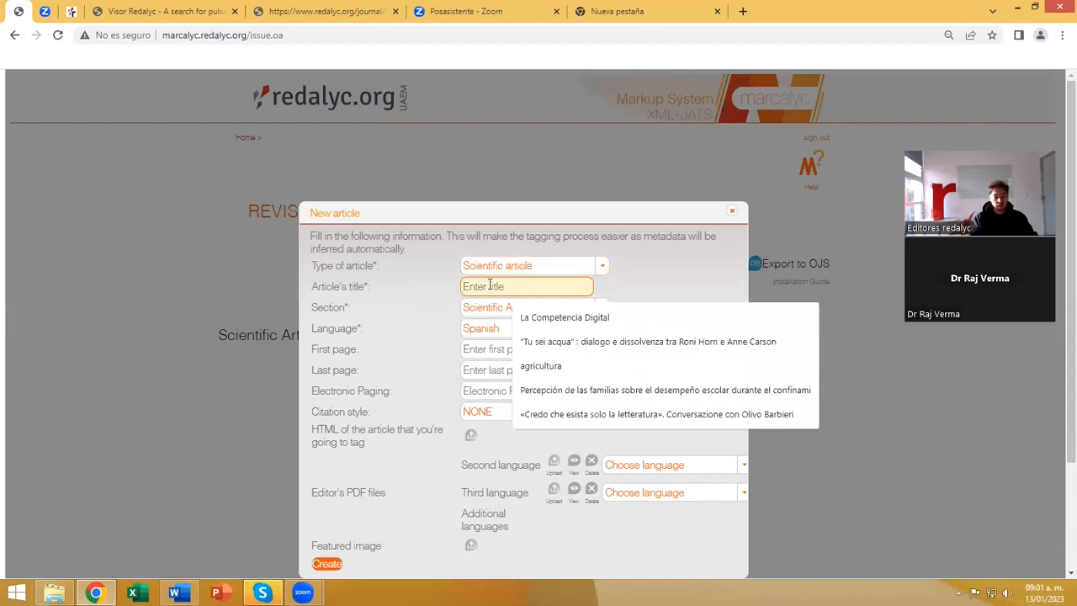
{"action": "left_click", "coordinate": [550, 316]}
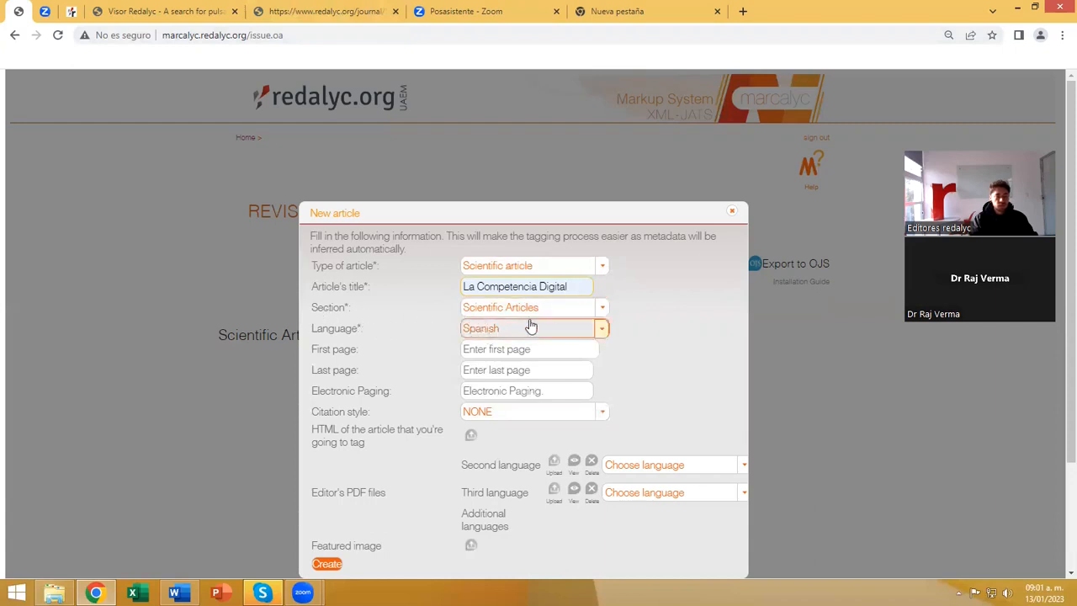
{"action": "left_click", "coordinate": [602, 309]}
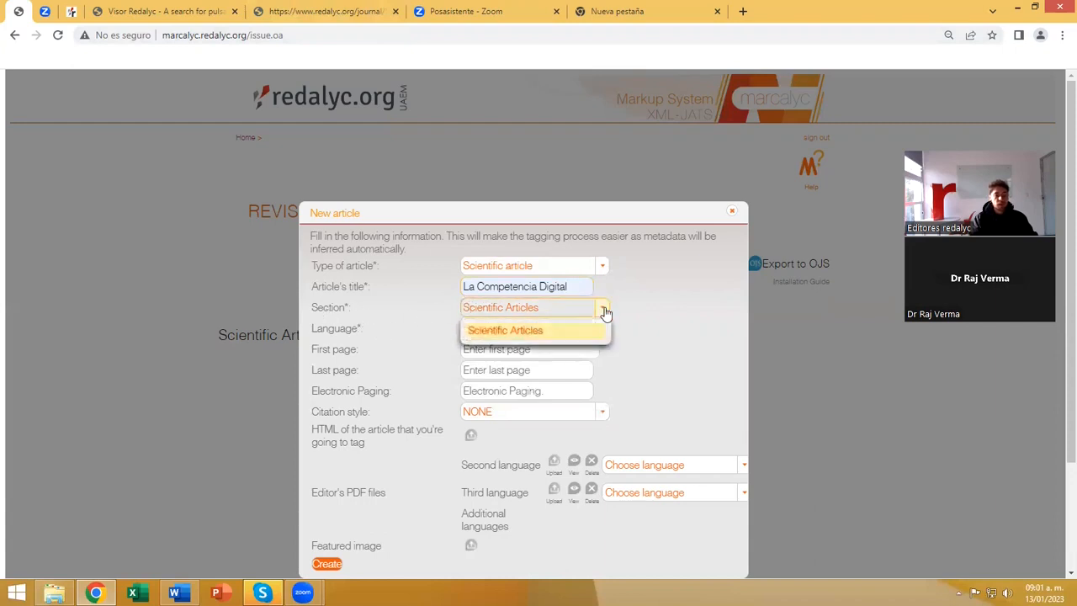
{"action": "left_click", "coordinate": [521, 333]}
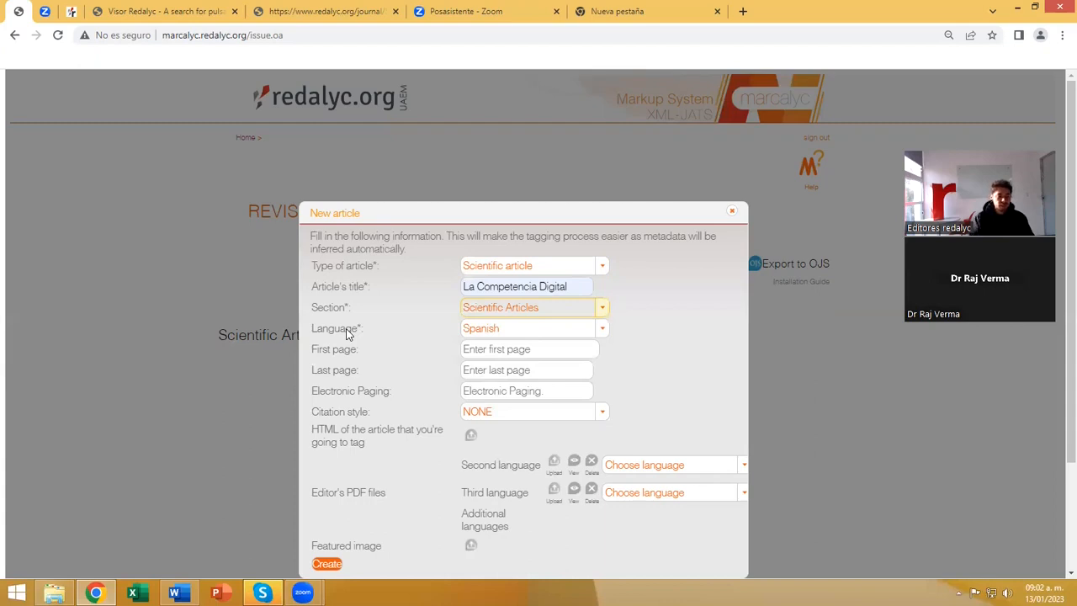
Look through the available languages and choose Spanish as the article's language.
{"action": "left_click", "coordinate": [603, 334]}
{"action": "scroll", "coordinate": [500, 429], "scroll_direction": "down", "scroll_amount": 5}
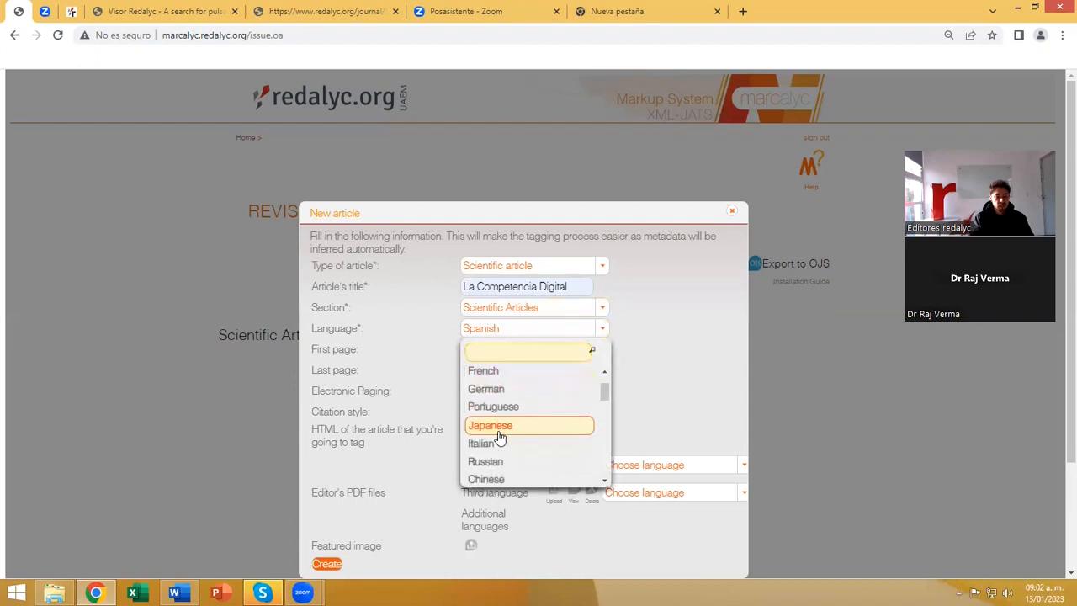
{"action": "scroll", "coordinate": [496, 436], "scroll_direction": "up", "scroll_amount": 5}
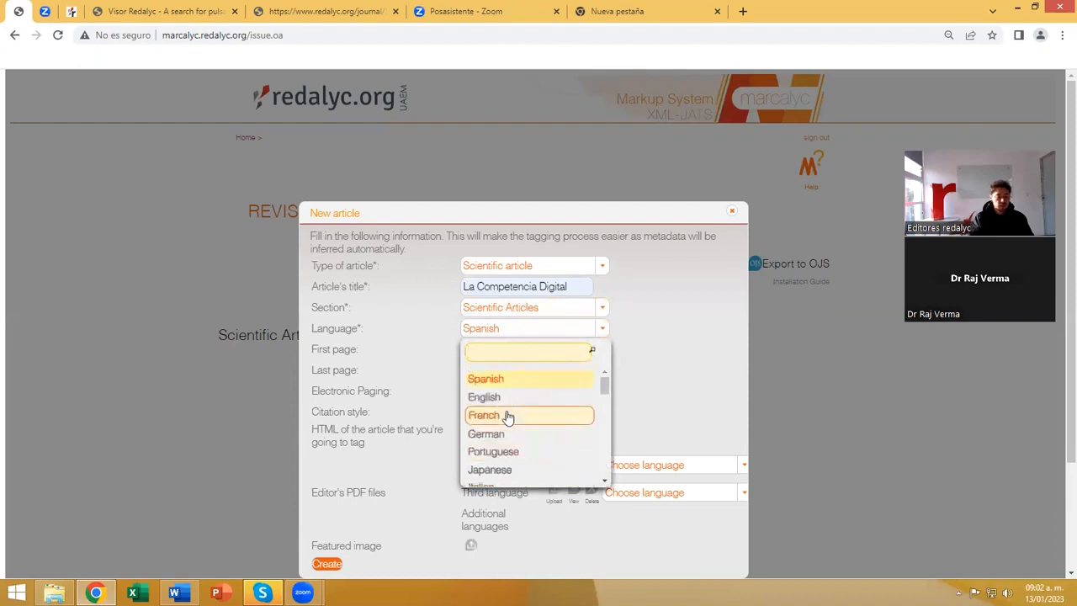
{"action": "scroll", "coordinate": [507, 418], "scroll_direction": "down", "scroll_amount": 1}
{"action": "scroll", "coordinate": [503, 421], "scroll_direction": "down", "scroll_amount": 1}
{"action": "scroll", "coordinate": [497, 429], "scroll_direction": "up", "scroll_amount": 3}
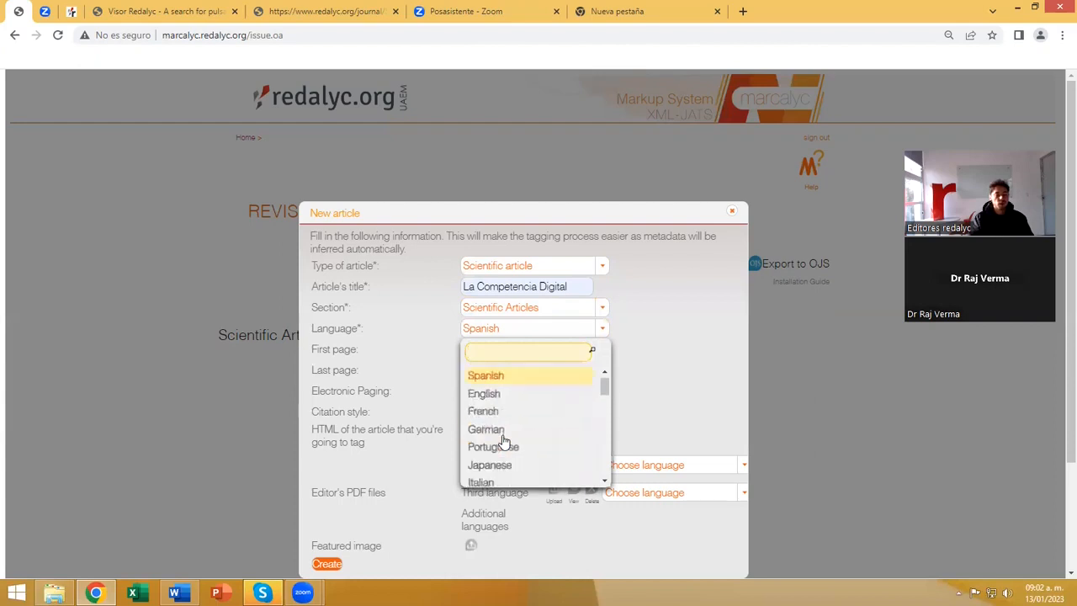
{"action": "left_click", "coordinate": [498, 382]}
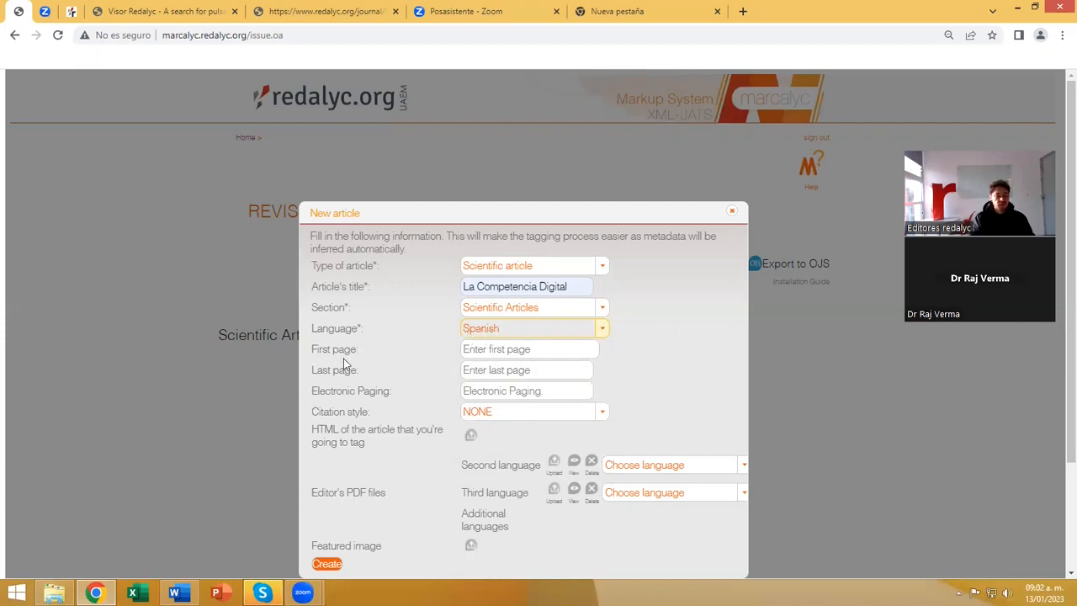
Set the article's first page to 15 and its last page to 32.
{"action": "left_click", "coordinate": [465, 351]}
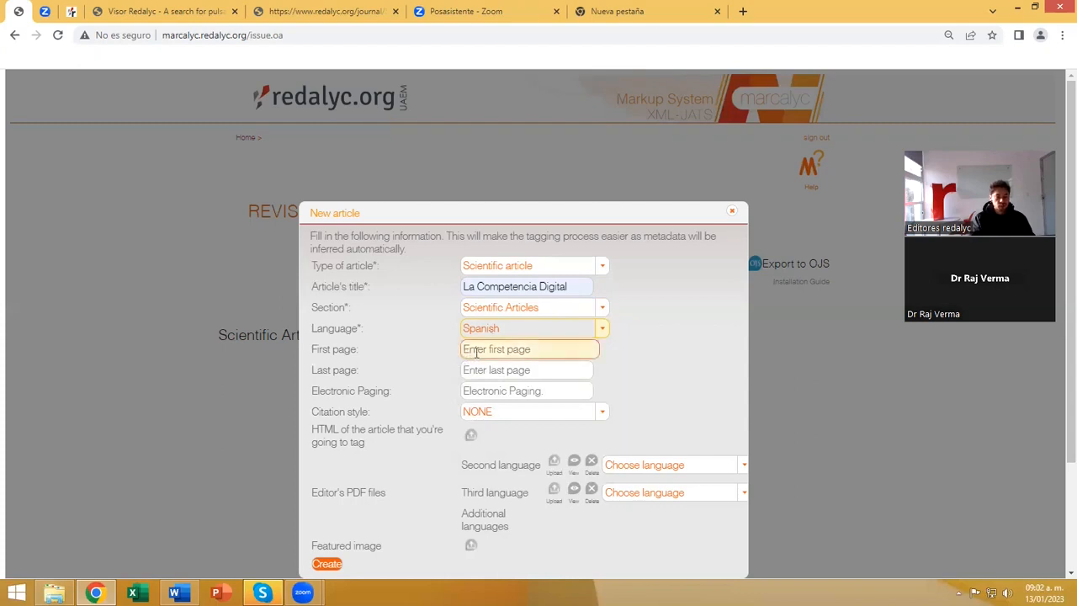
{"action": "left_click", "coordinate": [476, 351]}
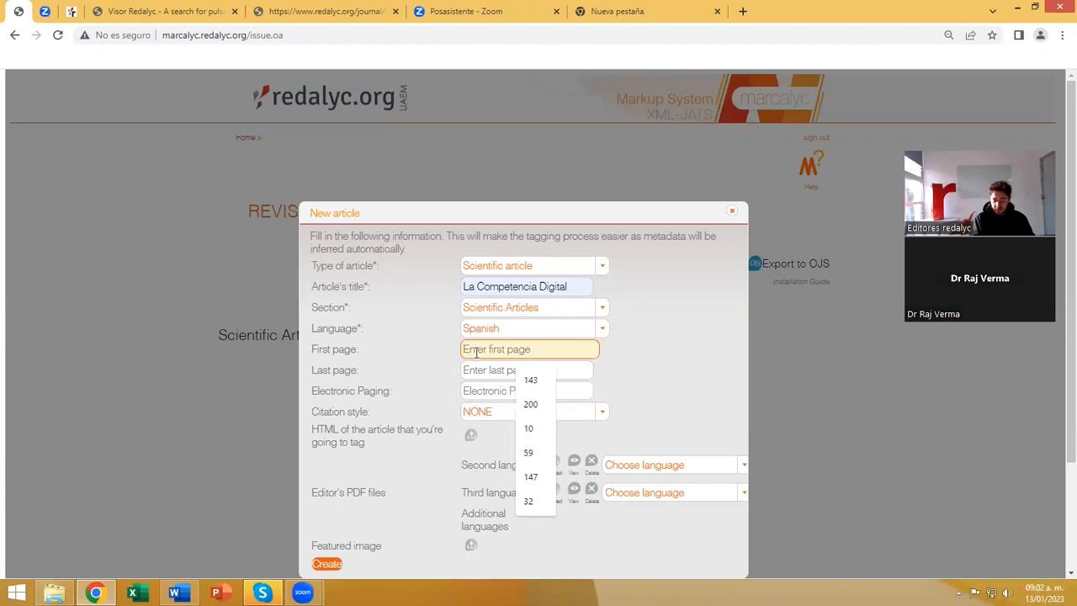
{"action": "type", "text": "15"}
{"action": "left_click", "coordinate": [488, 373]}
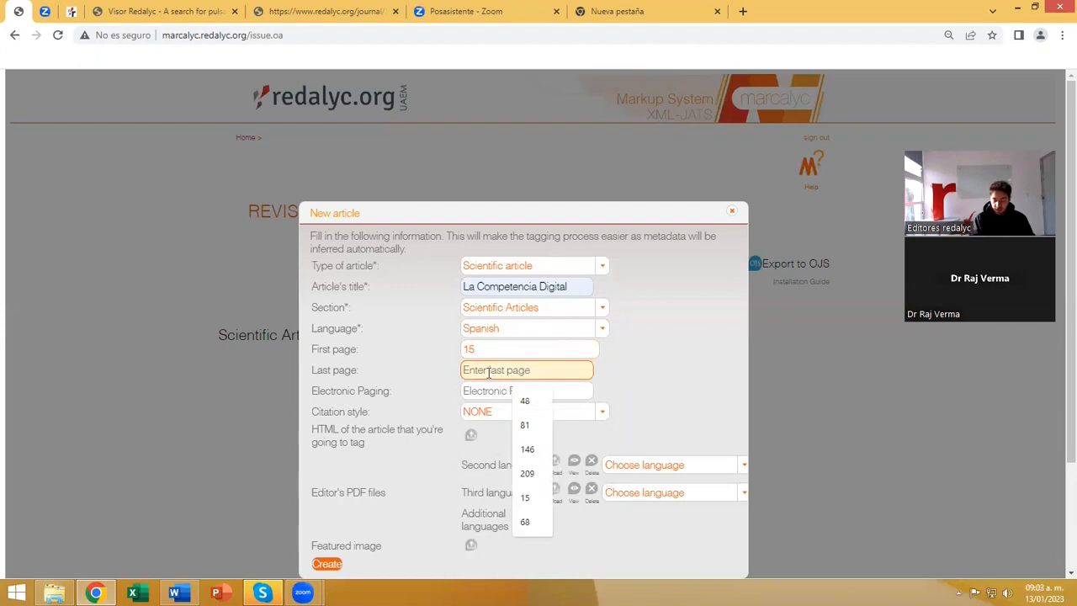
{"action": "type", "text": "32"}
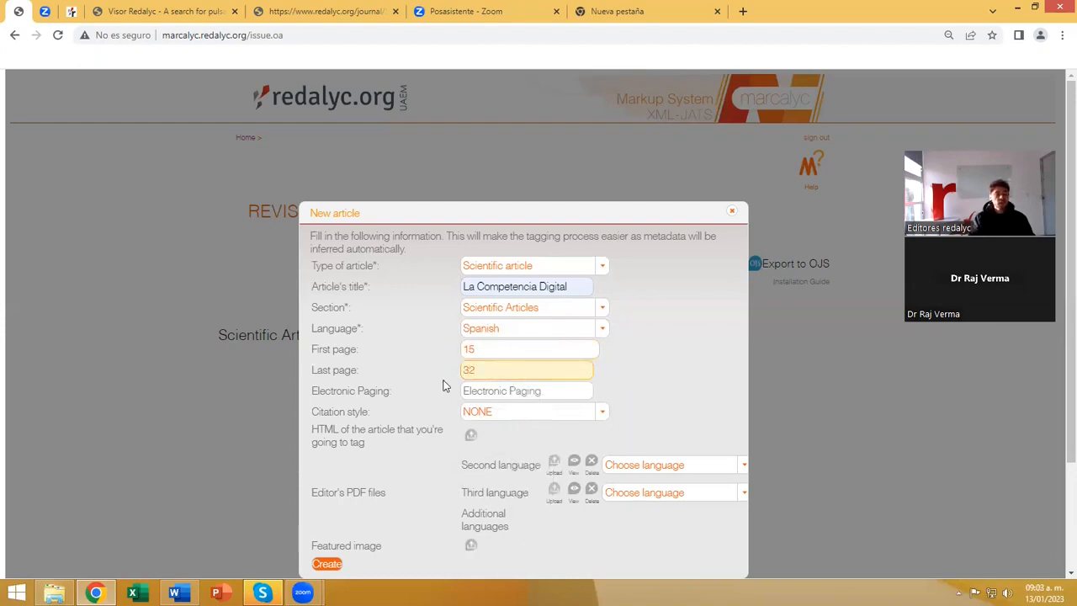
{"action": "left_click", "coordinate": [483, 347]}
{"action": "left_click", "coordinate": [483, 368]}
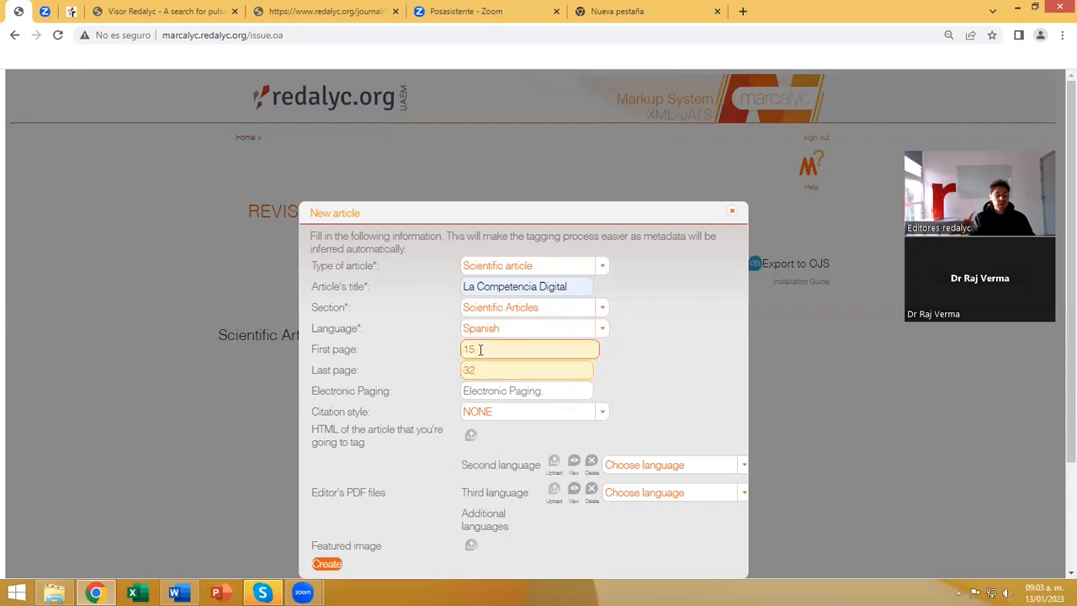
{"action": "left_click", "coordinate": [476, 370]}
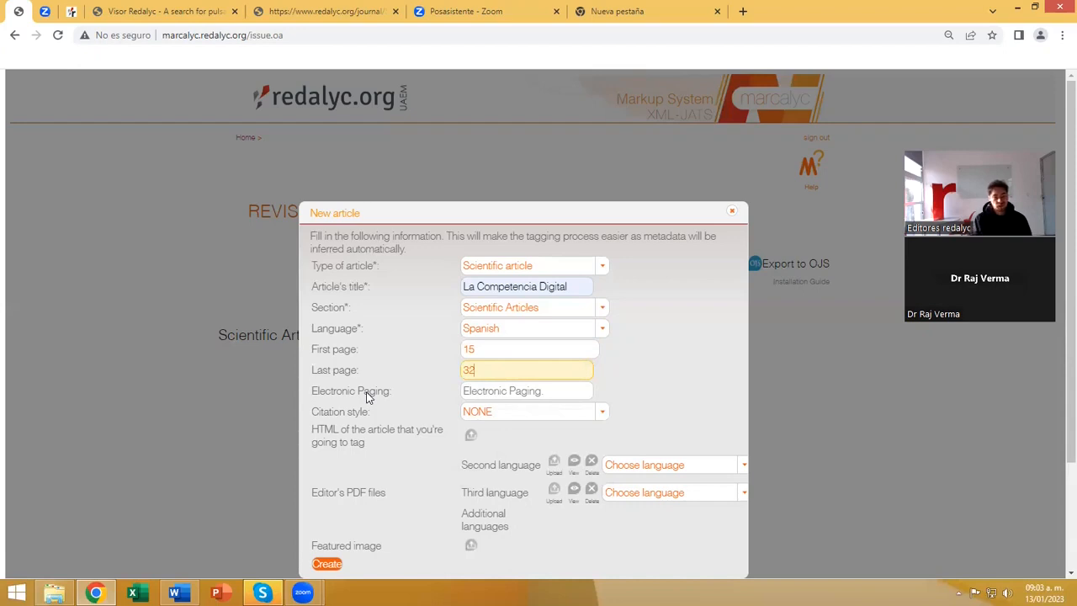
Enter e12458 as the article's electronic paging.
{"action": "left_click", "coordinate": [482, 389]}
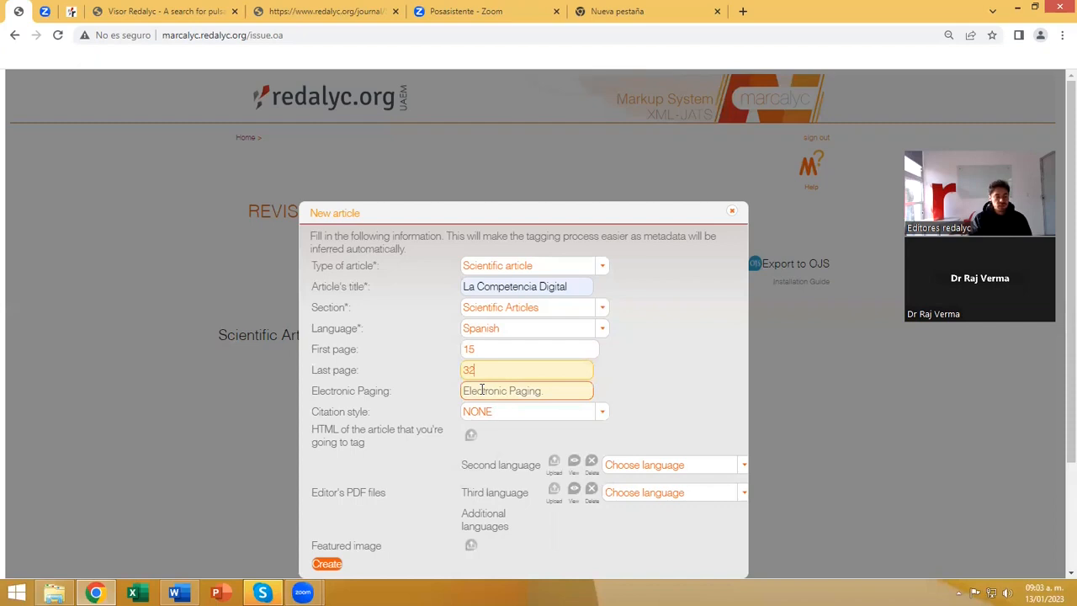
{"action": "type", "text": "e12458"}
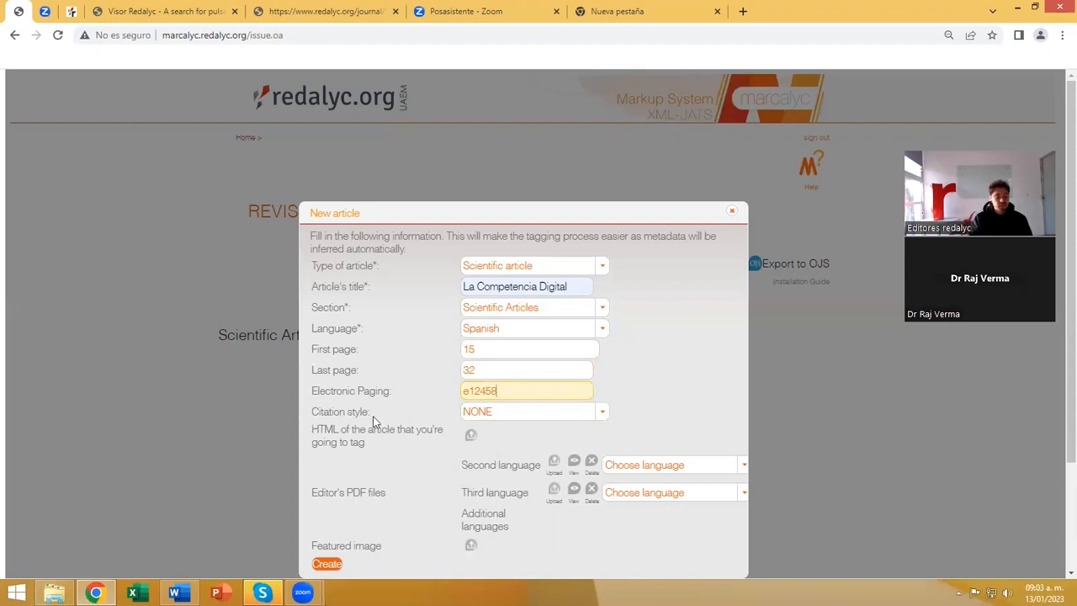
Look through the citation styles, choose APA for the article, and try to create it.
{"action": "left_click", "coordinate": [603, 414]}
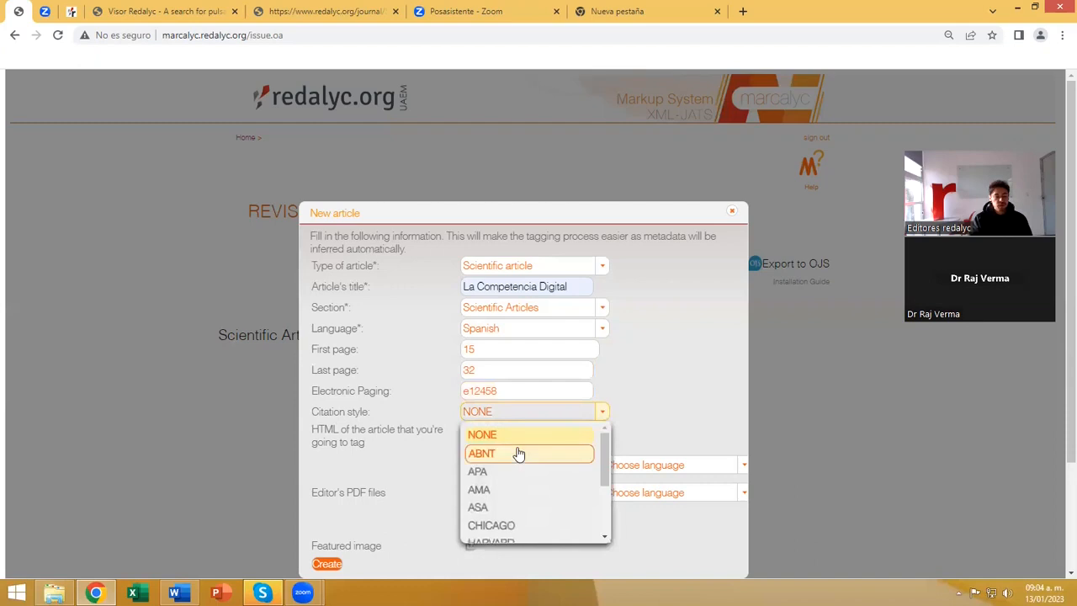
{"action": "scroll", "coordinate": [519, 455], "scroll_direction": "down", "scroll_amount": 2}
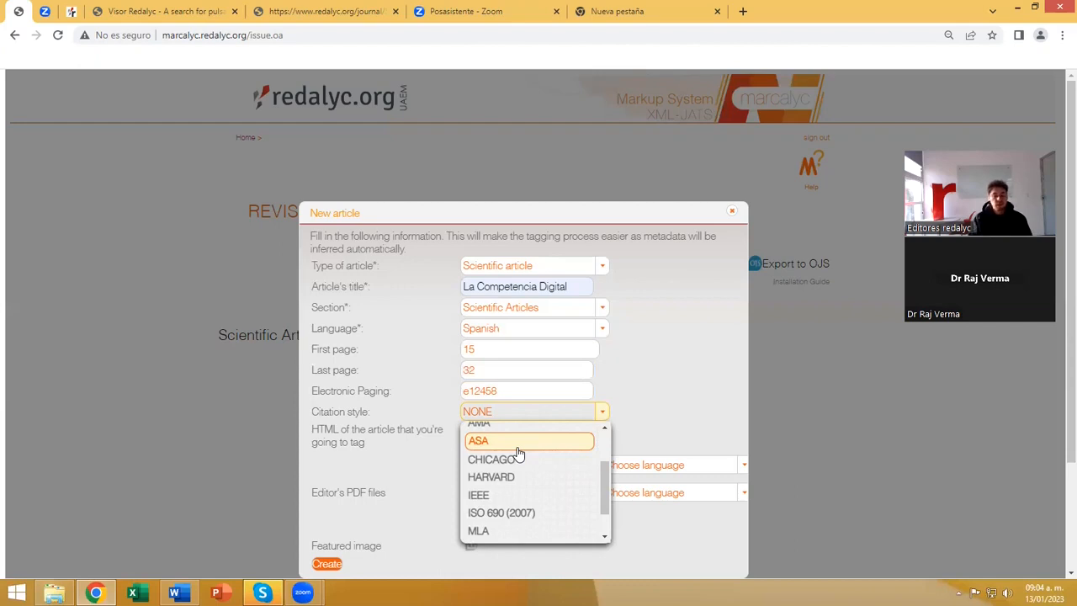
{"action": "scroll", "coordinate": [521, 475], "scroll_direction": "up", "scroll_amount": 2}
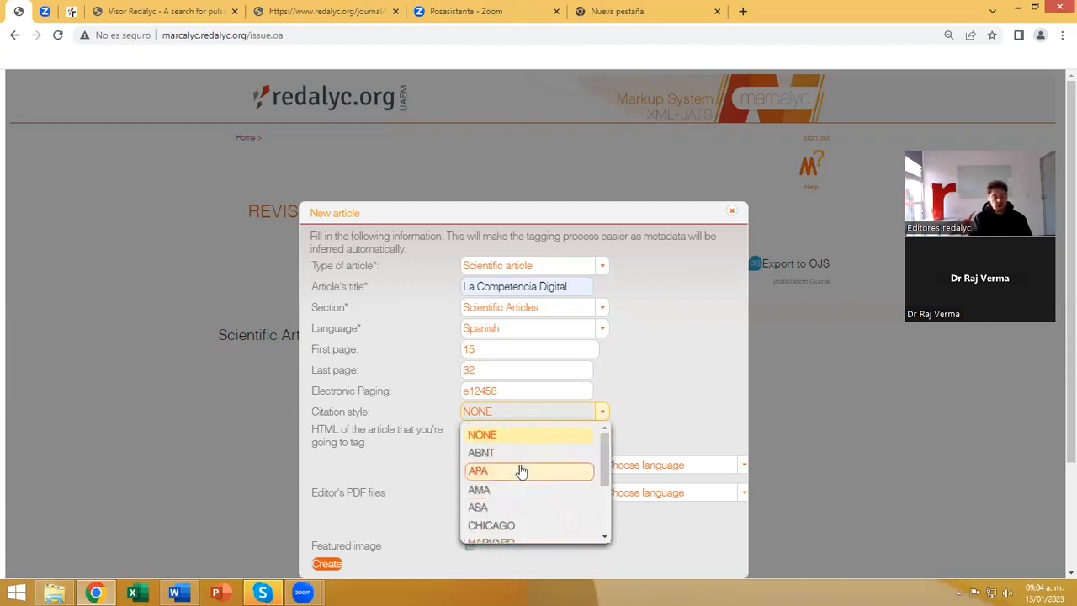
{"action": "scroll", "coordinate": [522, 471], "scroll_direction": "down", "scroll_amount": 3}
{"action": "scroll", "coordinate": [526, 480], "scroll_direction": "up", "scroll_amount": 2}
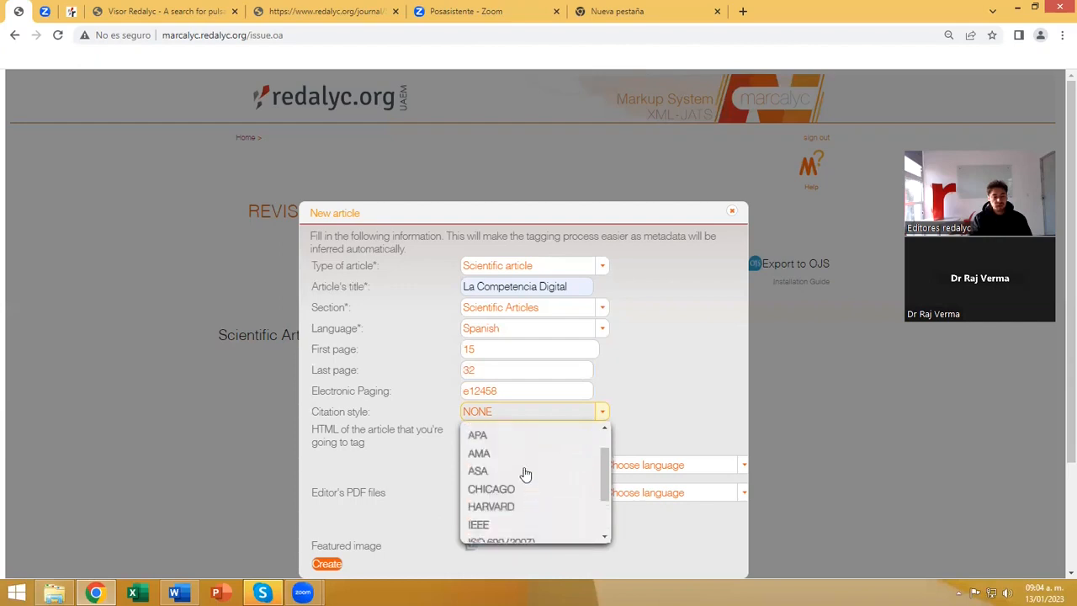
{"action": "scroll", "coordinate": [516, 515], "scroll_direction": "up", "scroll_amount": 2}
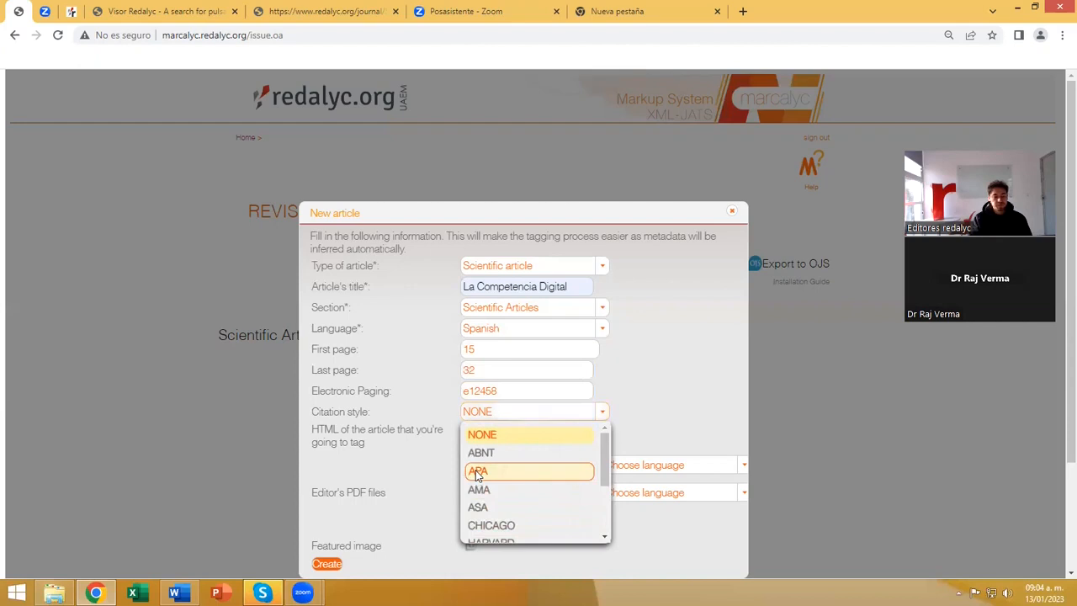
{"action": "left_click", "coordinate": [477, 473]}
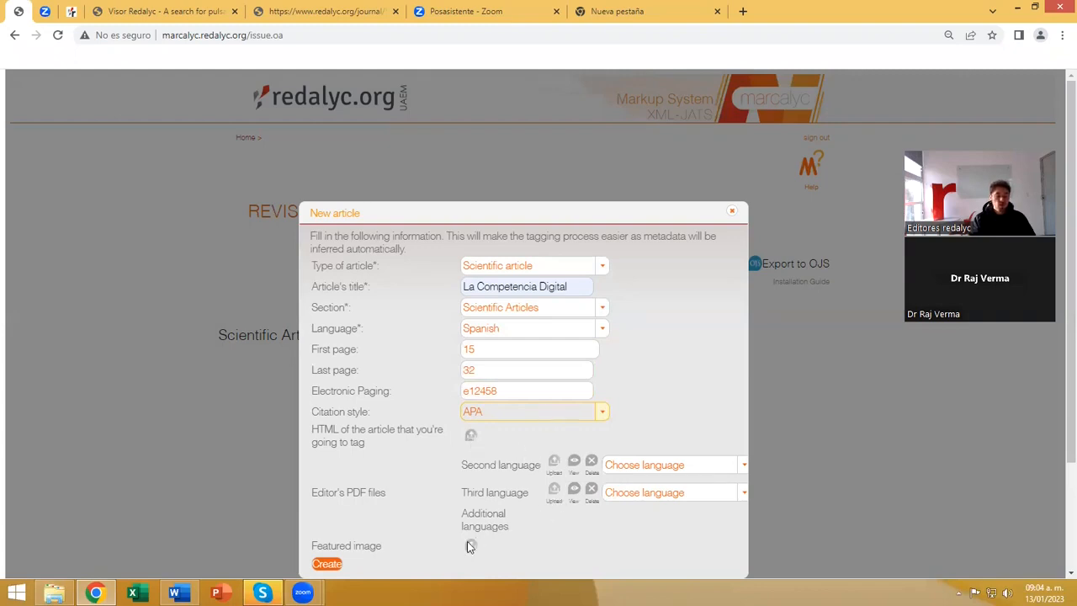
{"action": "double_click", "coordinate": [328, 430]}
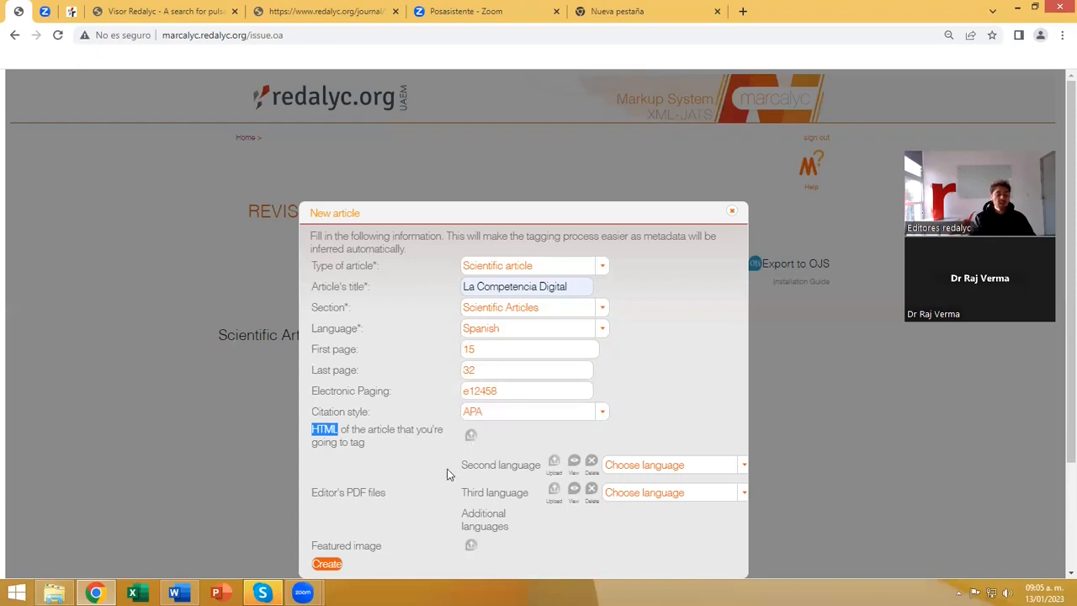
{"action": "left_click", "coordinate": [325, 565]}
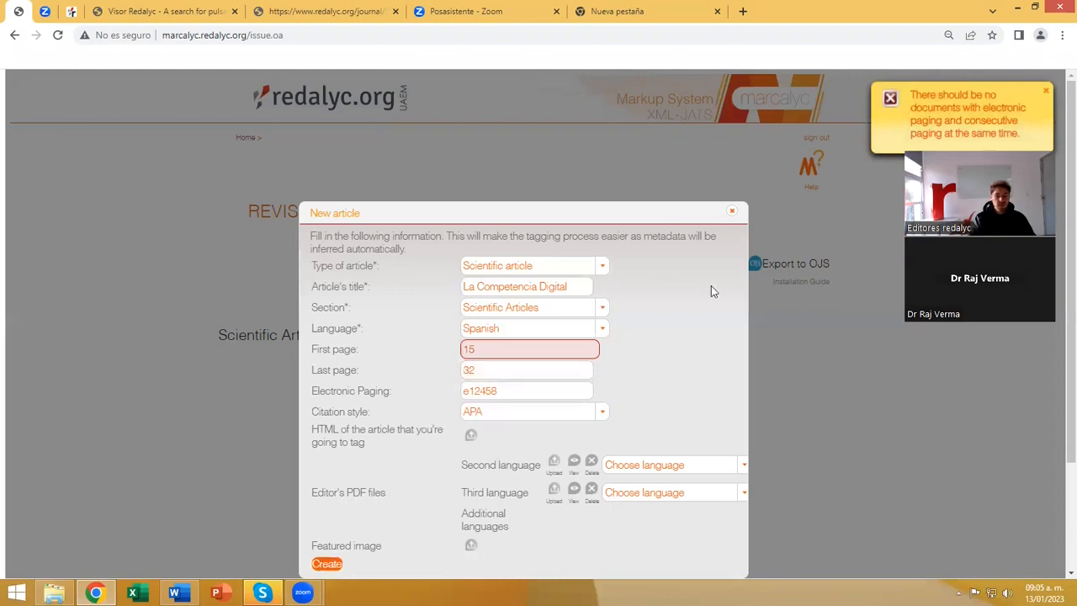
Clear the article's electronic paging and create the article.
{"action": "left_click", "coordinate": [505, 391]}
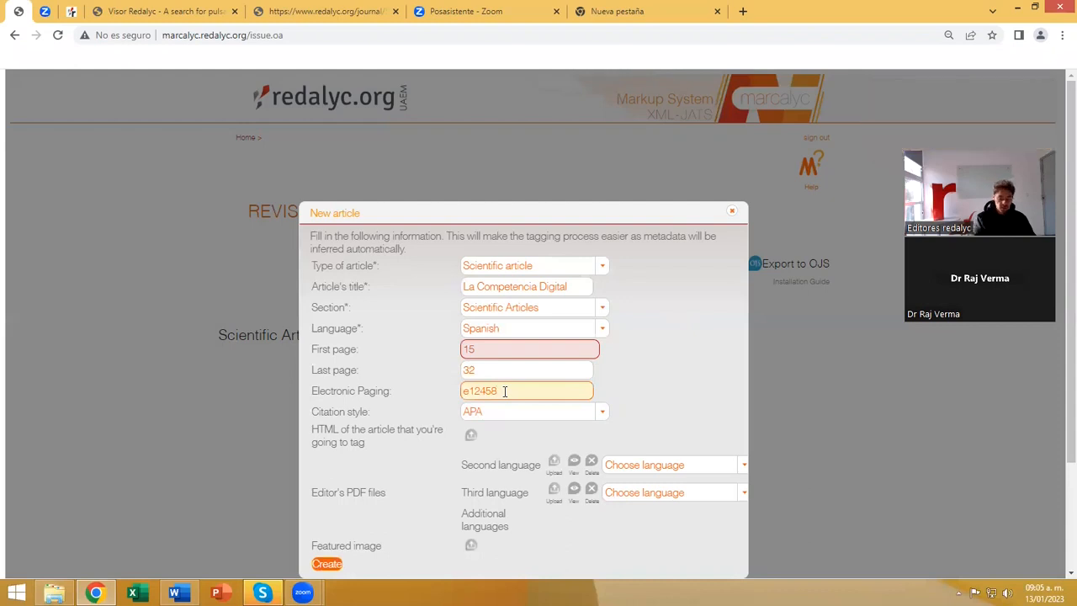
{"action": "type", "text": "e12458"}
{"action": "key", "text": "BackSpace"}
{"action": "key", "text": "BackSpace"}
{"action": "key", "text": "BackSpace"}
{"action": "key", "text": "BackSpace"}
{"action": "key", "text": "BackSpace"}
{"action": "key", "text": "BackSpace"}
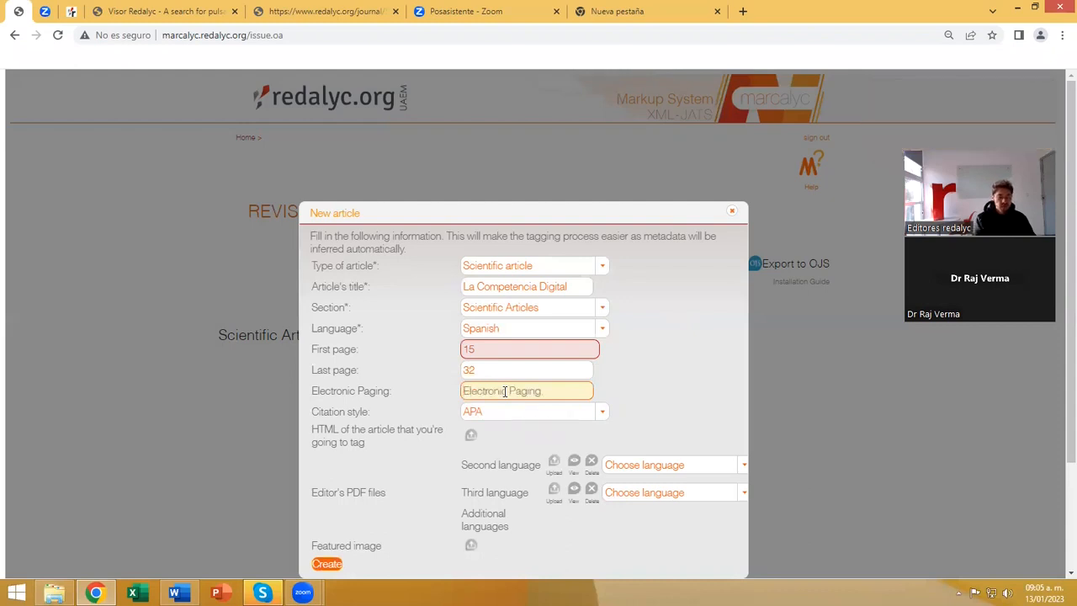
{"action": "left_click", "coordinate": [434, 397]}
{"action": "left_click", "coordinate": [469, 368]}
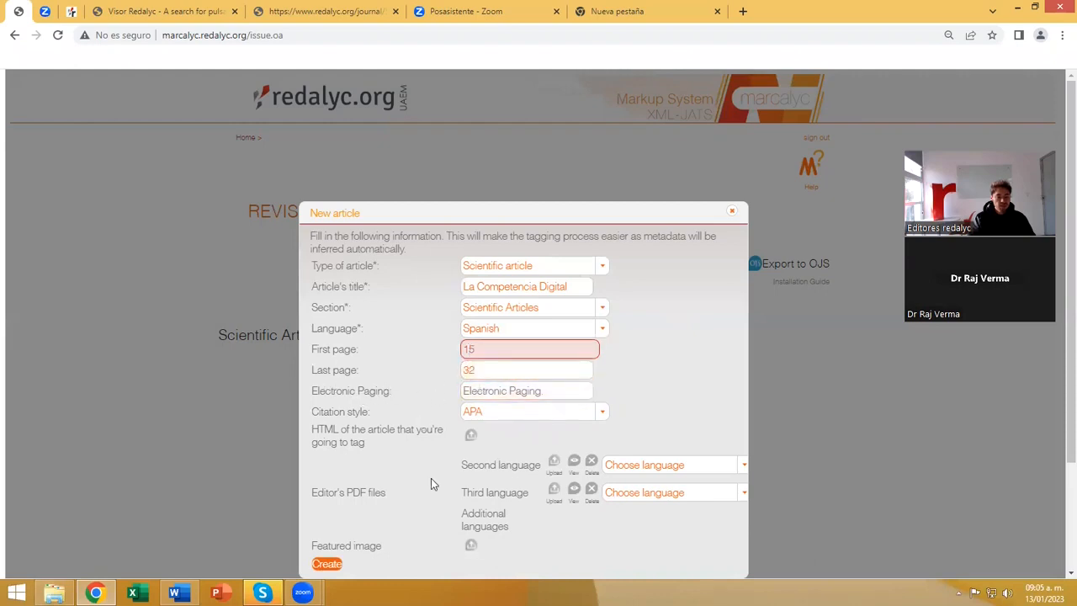
{"action": "left_click", "coordinate": [328, 565]}
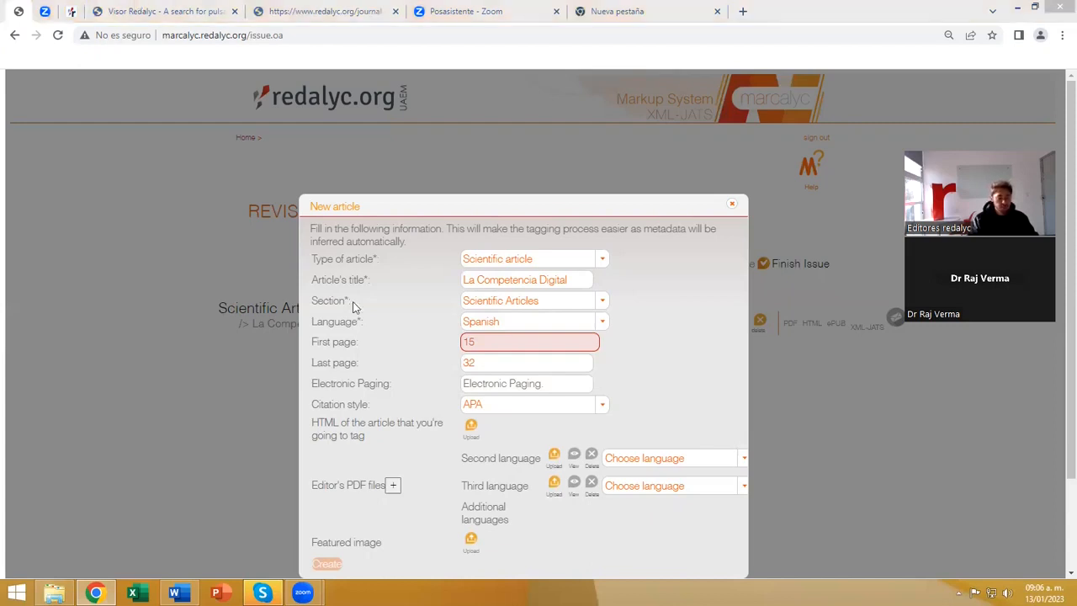
Open the upload of the article's HTML and read the ZIP size, UTF-8 encoding and index.html requirements.
{"action": "left_click", "coordinate": [471, 426]}
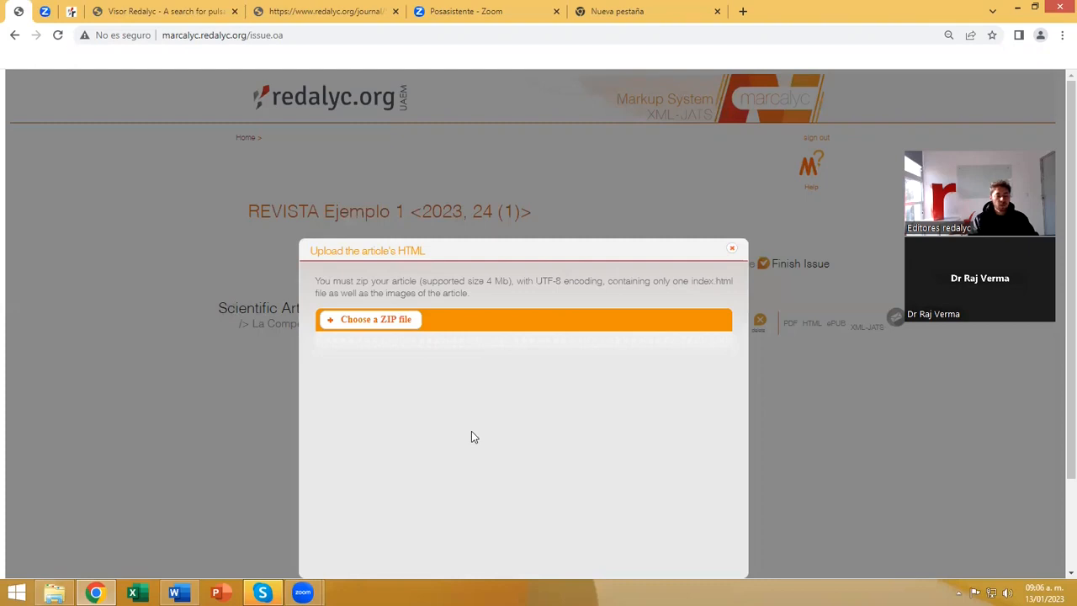
{"action": "left_click_drag", "start_coordinate": [314, 280], "coordinate": [368, 280]}
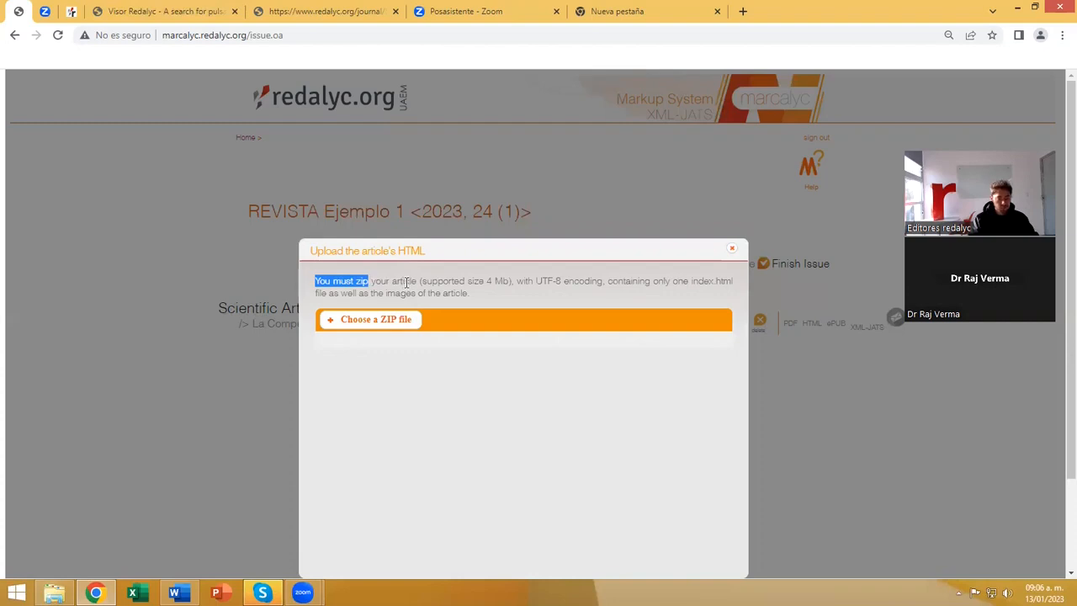
{"action": "left_click_drag", "start_coordinate": [422, 282], "coordinate": [512, 299]}
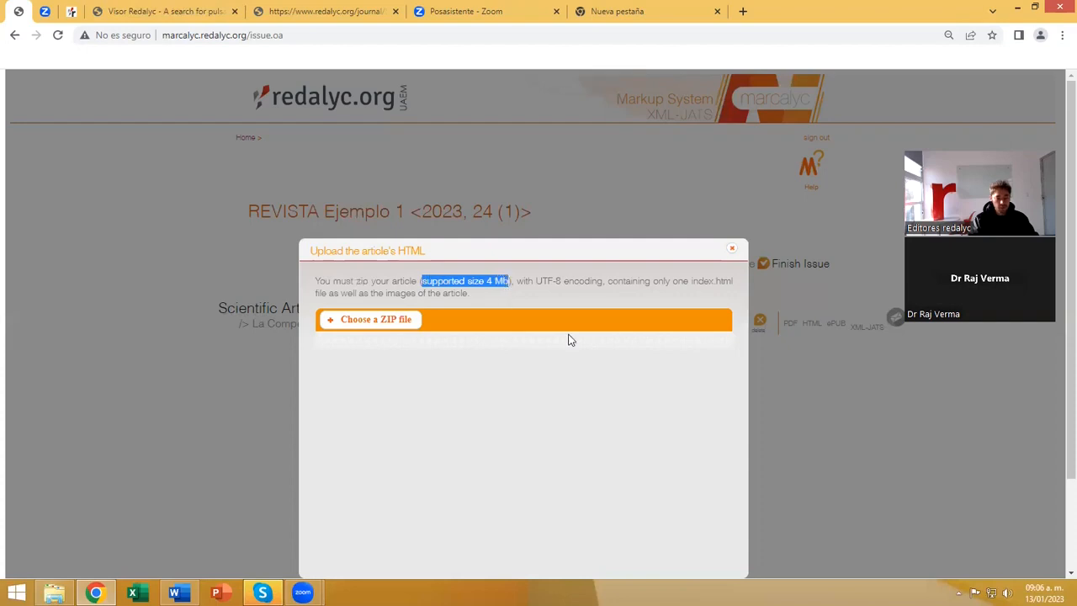
{"action": "left_click_drag", "start_coordinate": [535, 281], "coordinate": [566, 280]}
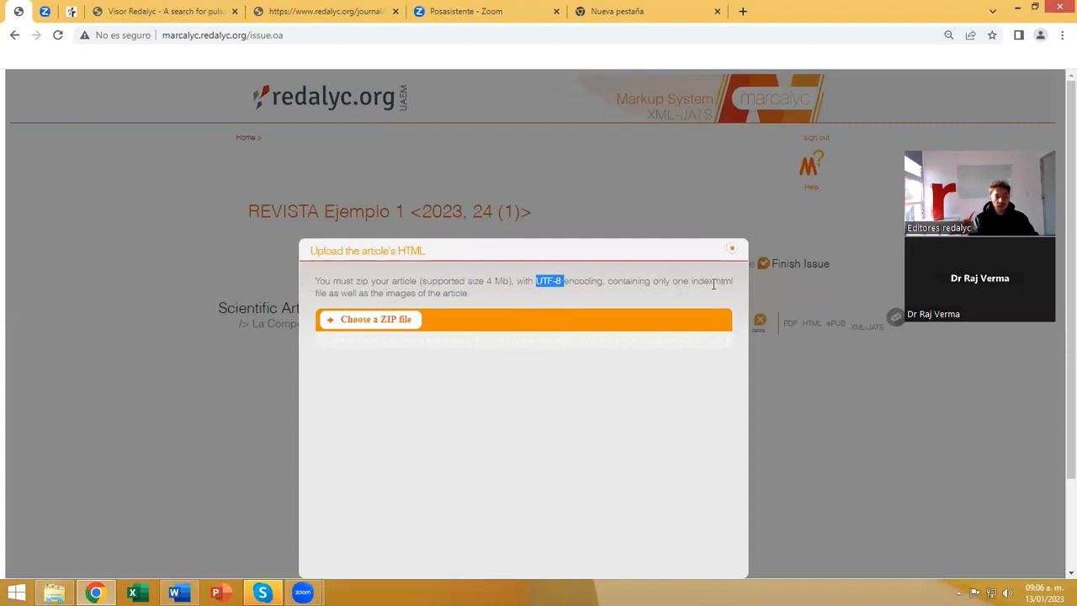
{"action": "left_click_drag", "start_coordinate": [691, 282], "coordinate": [733, 280]}
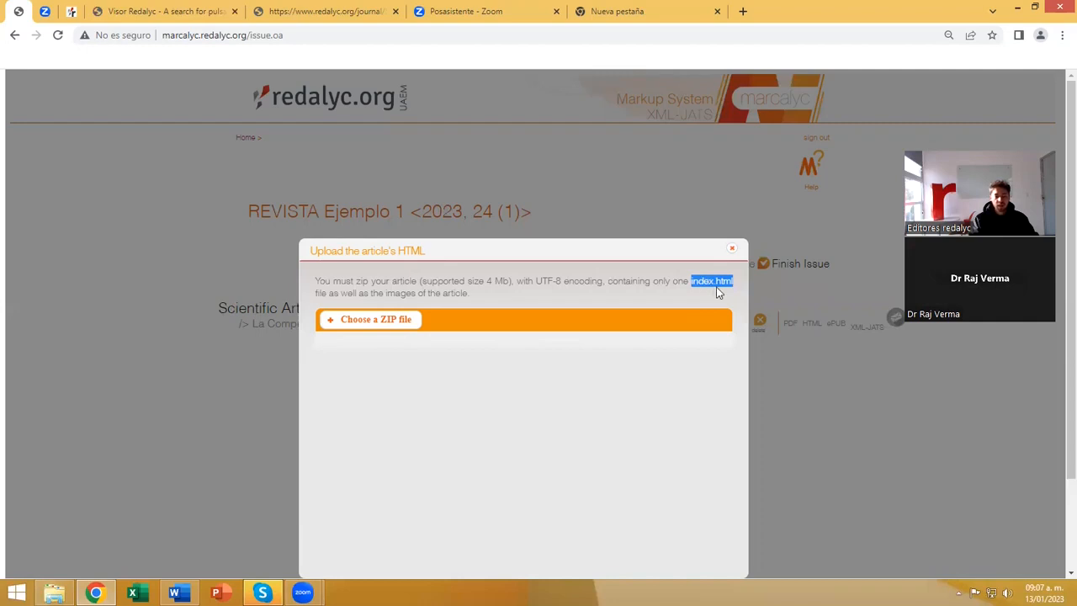
{"action": "left_click_drag", "start_coordinate": [378, 283], "coordinate": [591, 286]}
{"action": "left_click", "coordinate": [586, 313]}
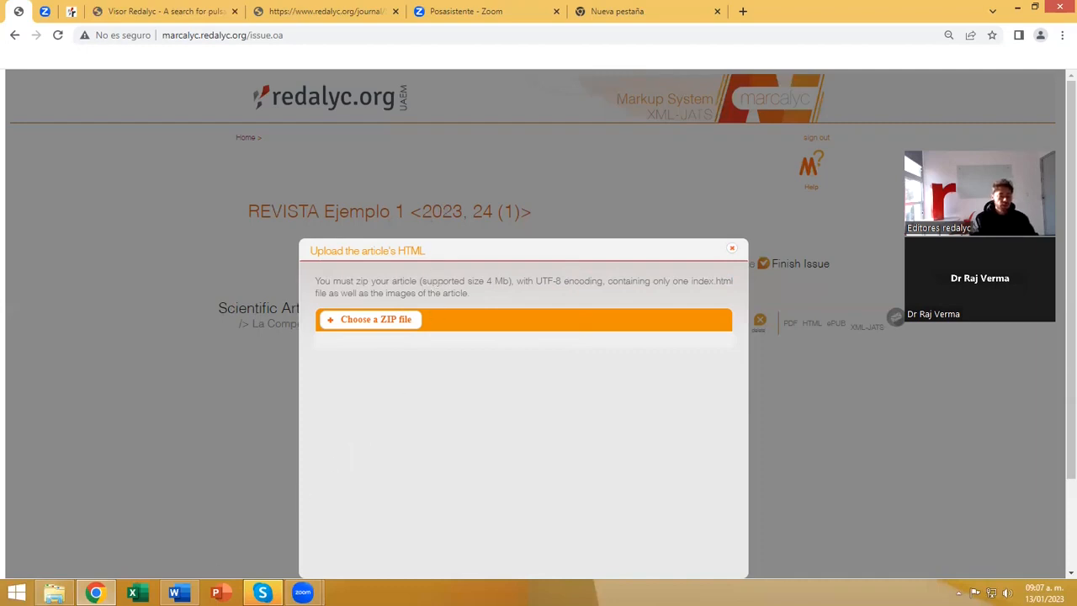
Switch to the Word document LA COMPETENCIA DIGITAL DE LOS FUTUROS DOCENTES and look through the article's text.
{"action": "mouse_move", "coordinate": [191, 601]}
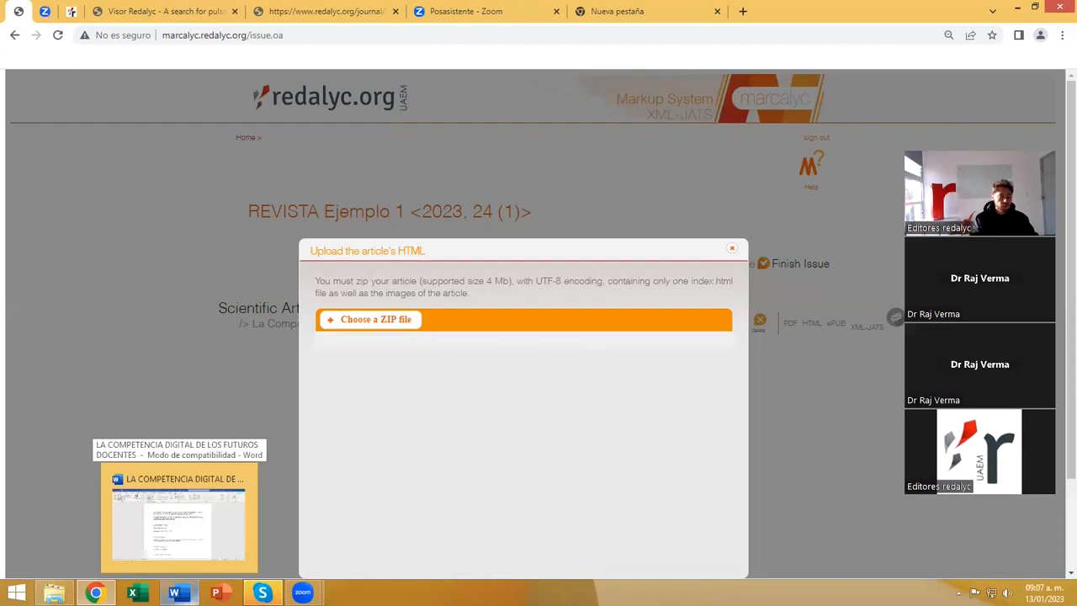
{"action": "left_click", "coordinate": [214, 543]}
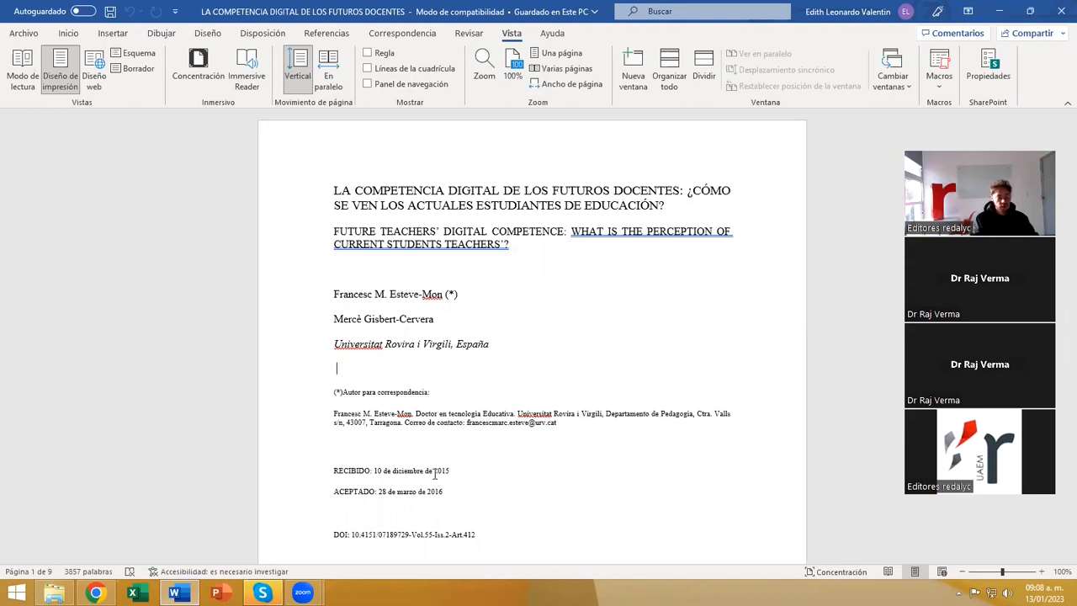
{"action": "scroll", "coordinate": [546, 323], "scroll_direction": "down", "scroll_amount": 2}
{"action": "scroll", "coordinate": [580, 336], "scroll_direction": "down", "scroll_amount": 14}
{"action": "scroll", "coordinate": [581, 336], "scroll_direction": "down", "scroll_amount": 20}
{"action": "scroll", "coordinate": [581, 336], "scroll_direction": "down", "scroll_amount": 20}
{"action": "scroll", "coordinate": [580, 335], "scroll_direction": "down", "scroll_amount": 6}
{"action": "scroll", "coordinate": [580, 336], "scroll_direction": "up", "scroll_amount": 6}
{"action": "scroll", "coordinate": [581, 335], "scroll_direction": "up", "scroll_amount": 15}
{"action": "scroll", "coordinate": [580, 336], "scroll_direction": "up", "scroll_amount": 20}
{"action": "scroll", "coordinate": [592, 332], "scroll_direction": "up", "scroll_amount": 8}
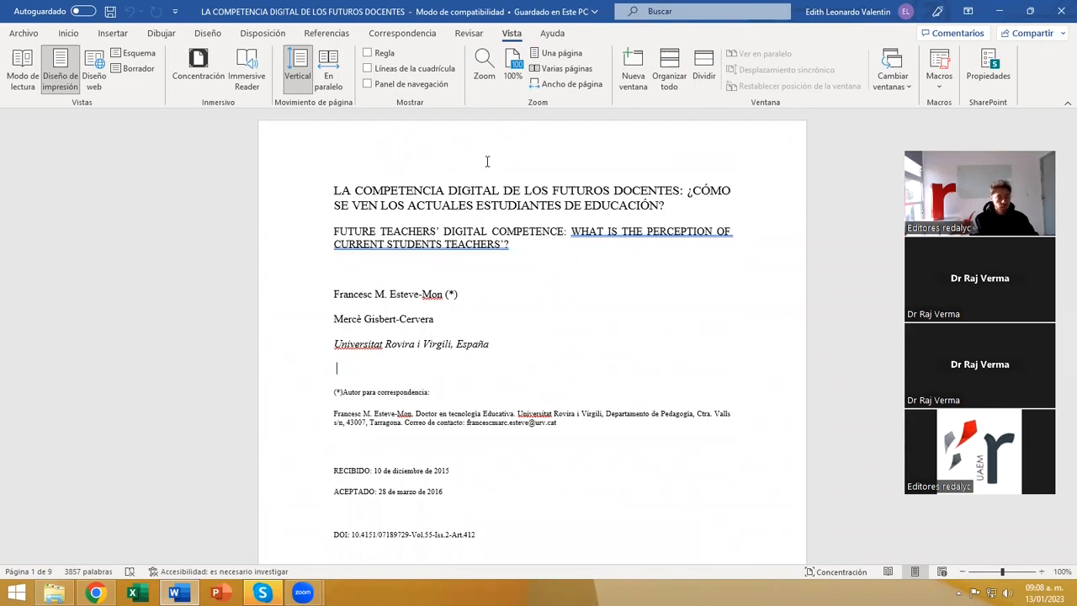
Set up saving a copy of the document in the Capacitación folder as index.html with the Página web file type.
{"action": "left_click", "coordinate": [25, 34]}
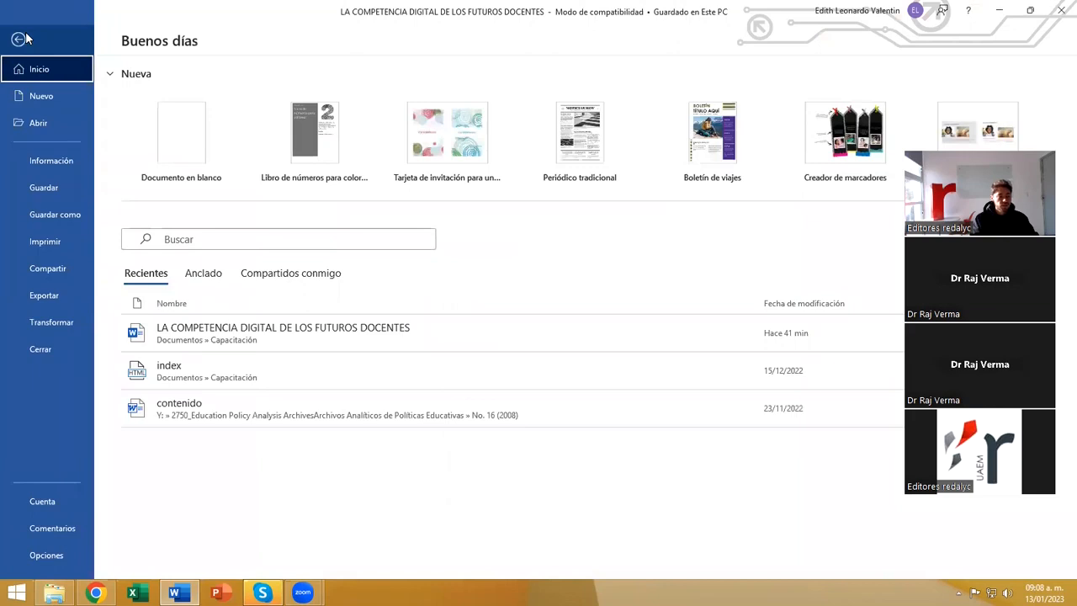
{"action": "left_click", "coordinate": [48, 215]}
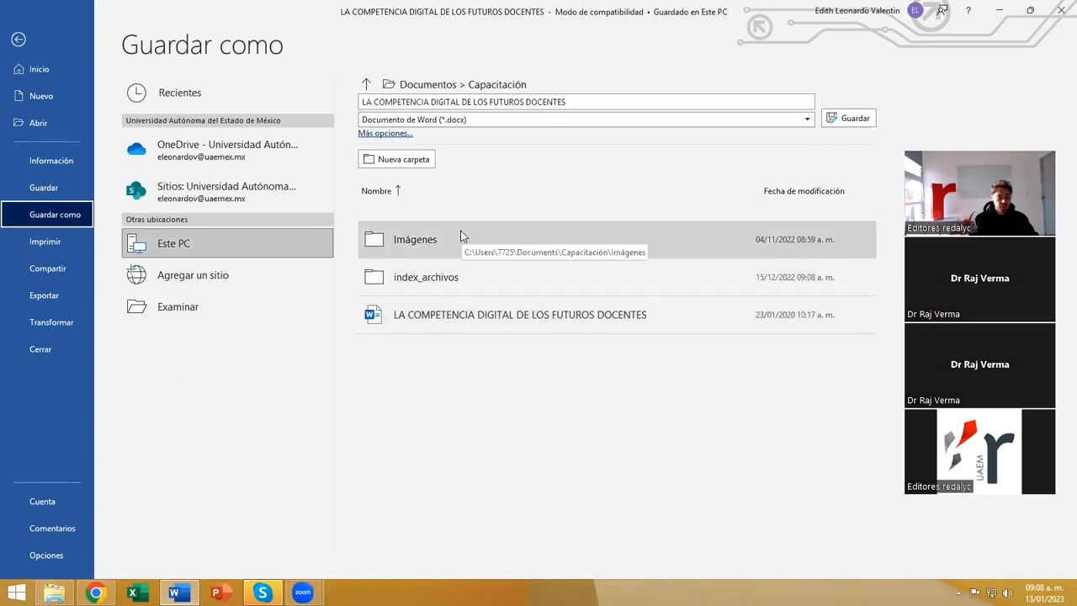
{"action": "left_click", "coordinate": [235, 312]}
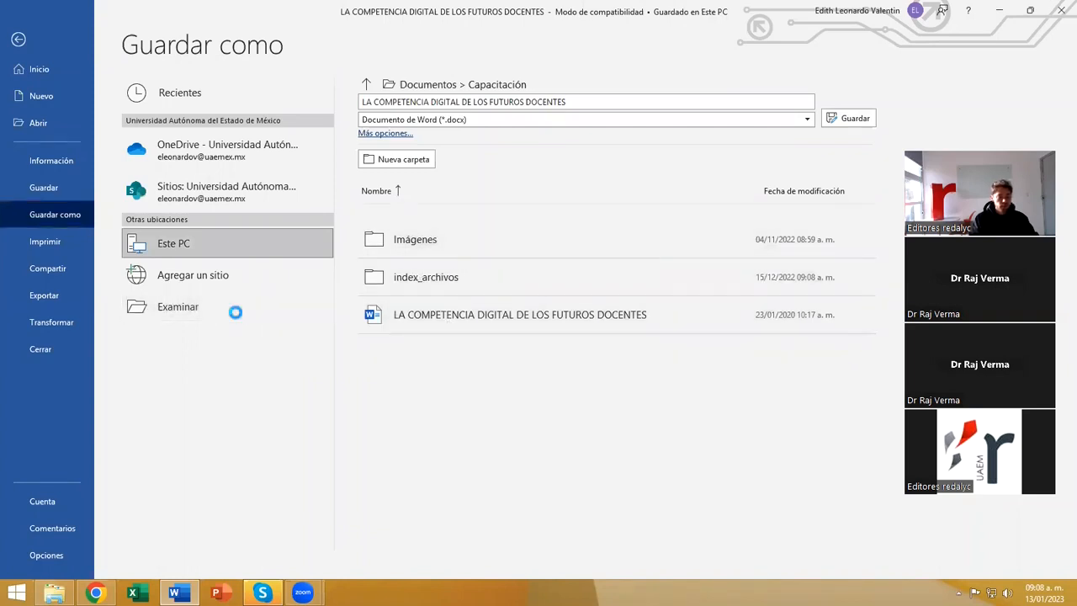
{"action": "left_click", "coordinate": [267, 32]}
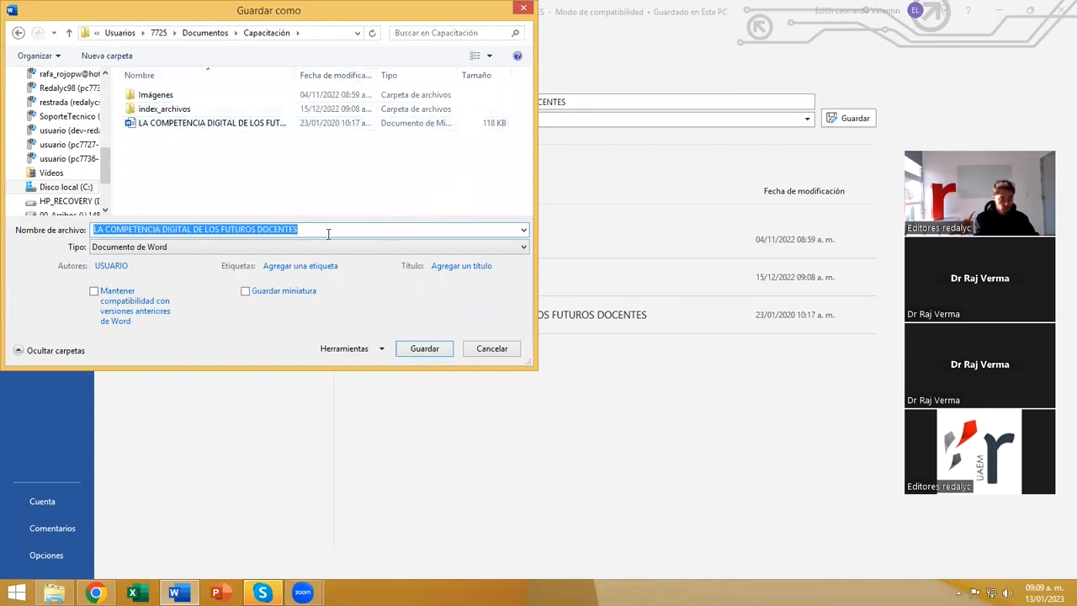
{"action": "type", "text": "i"}
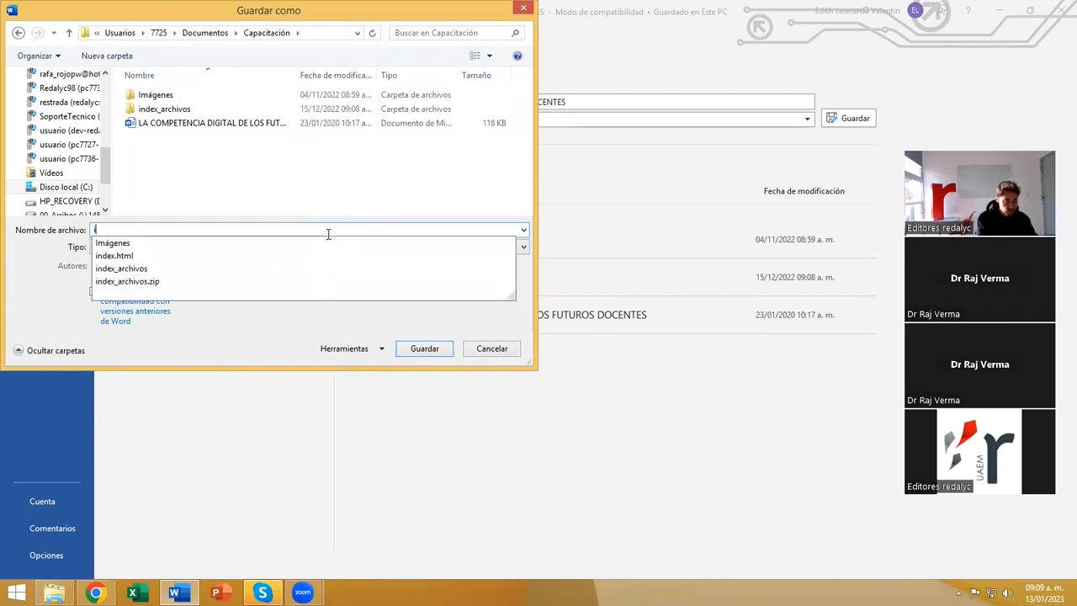
{"action": "type", "text": "n"}
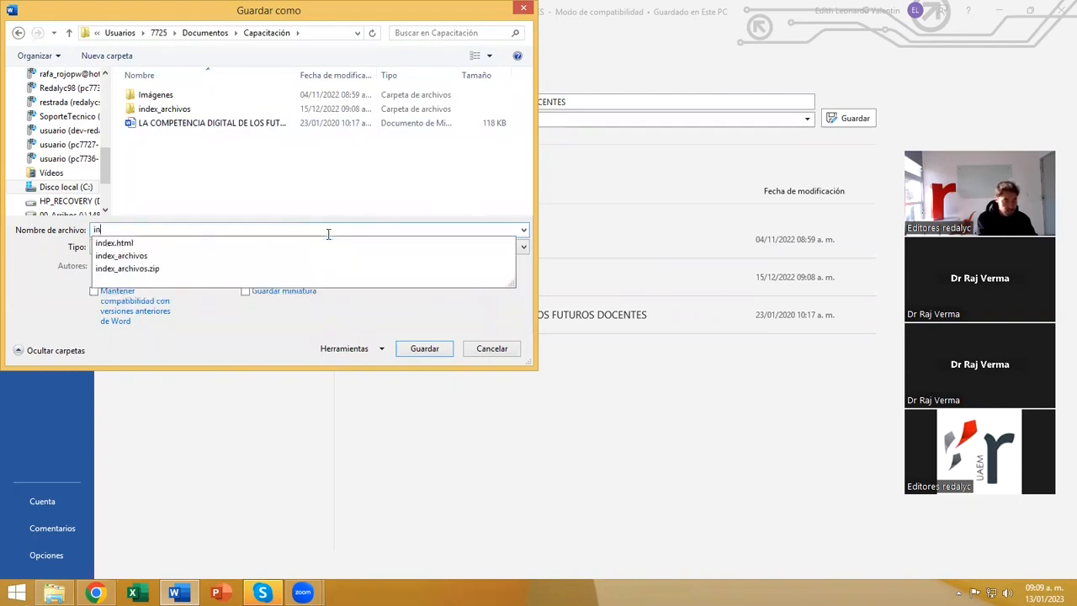
{"action": "type", "text": "dex."}
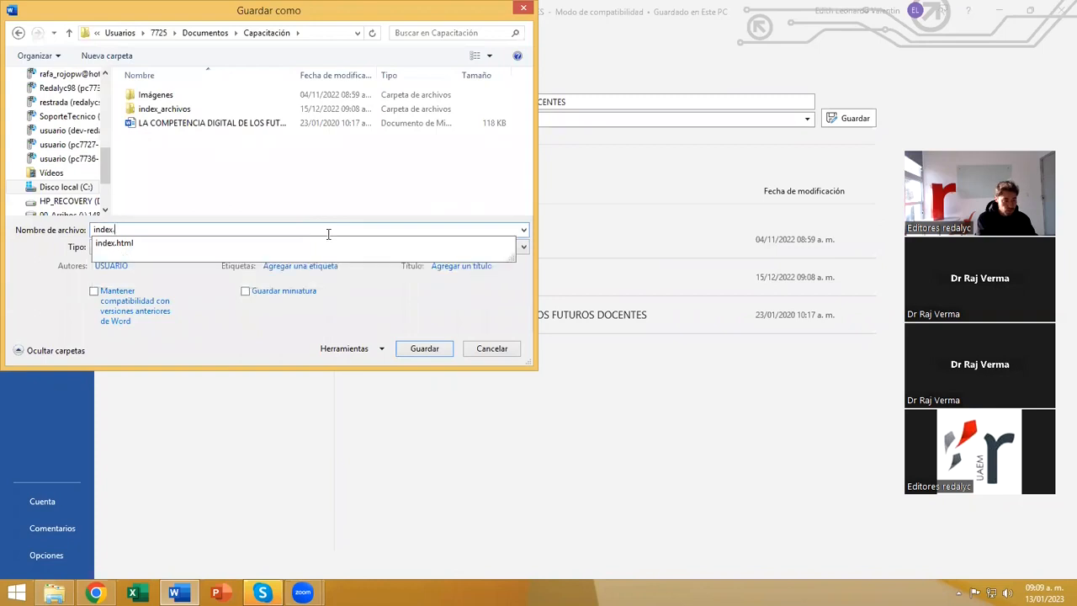
{"action": "type", "text": "html"}
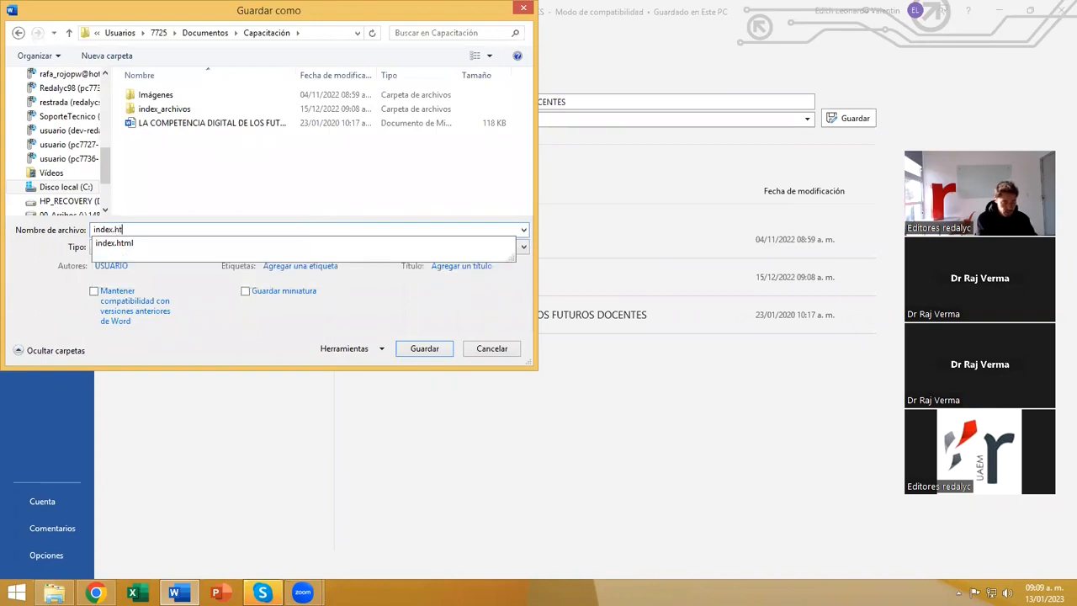
{"action": "left_click", "coordinate": [328, 233]}
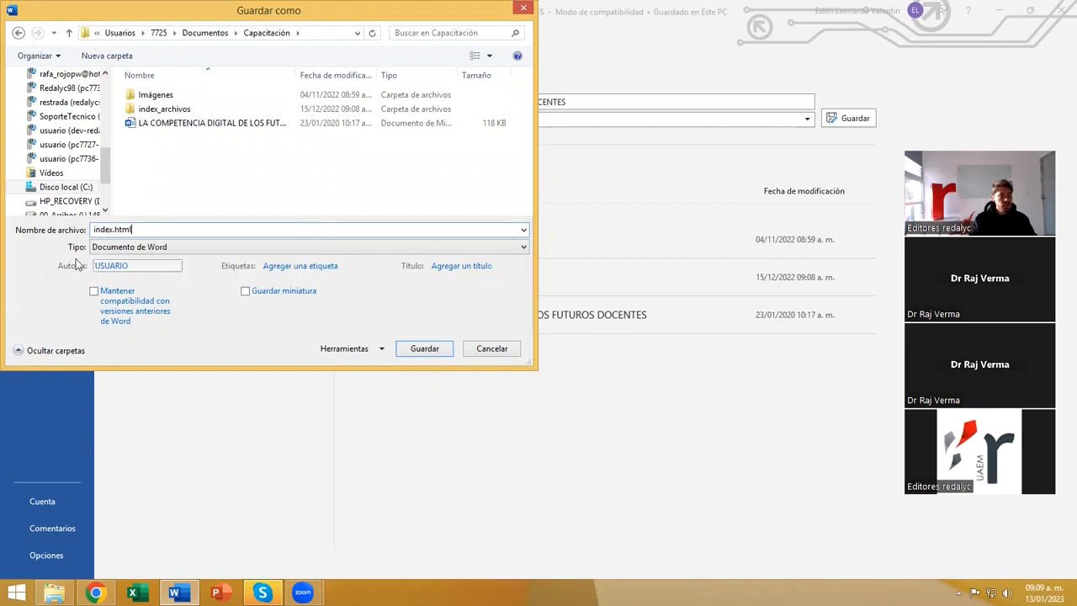
{"action": "left_click", "coordinate": [179, 253]}
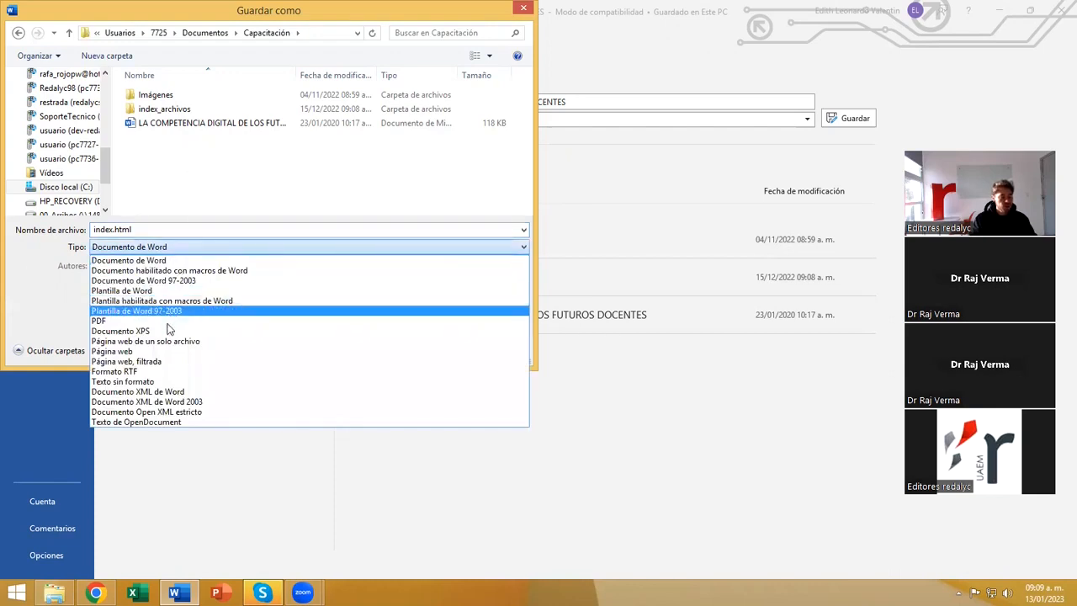
{"action": "left_click", "coordinate": [114, 352]}
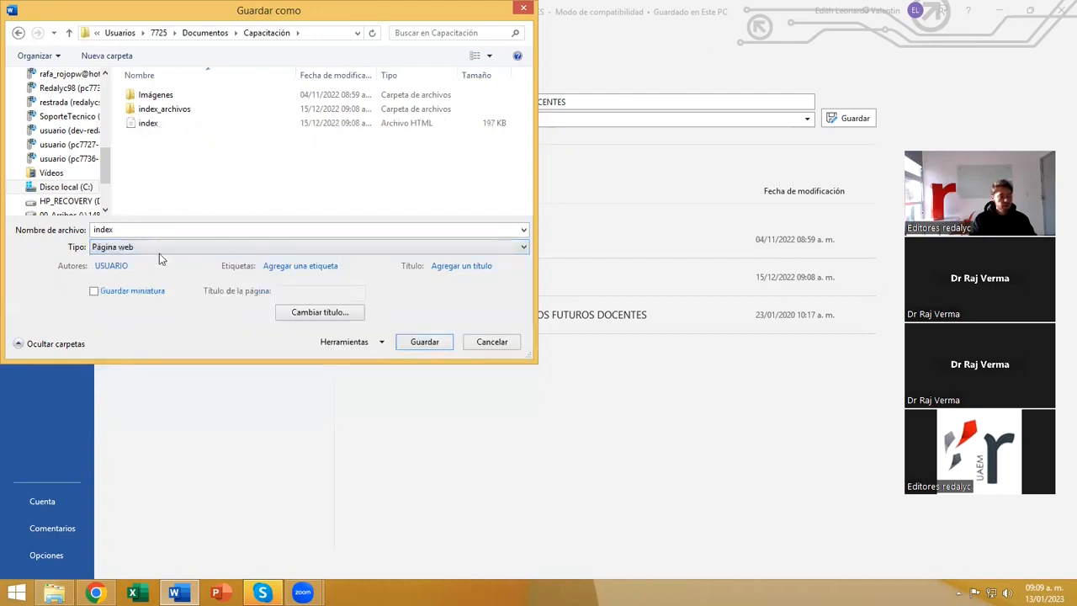
Set the web options to save this document with Unicode (UTF-8) encoding.
{"action": "left_click", "coordinate": [354, 343]}
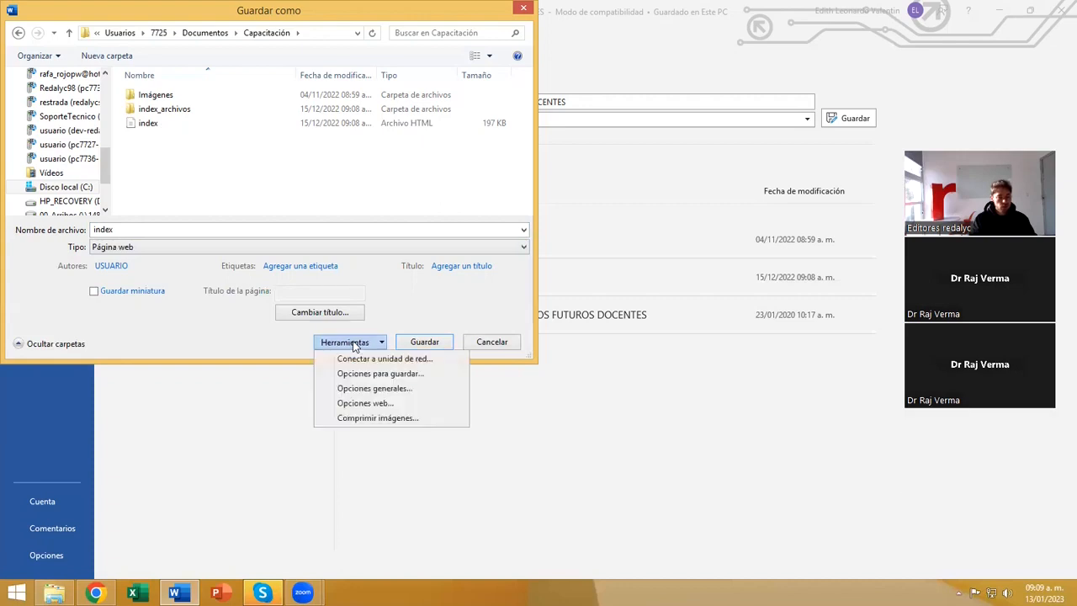
{"action": "left_click", "coordinate": [363, 404]}
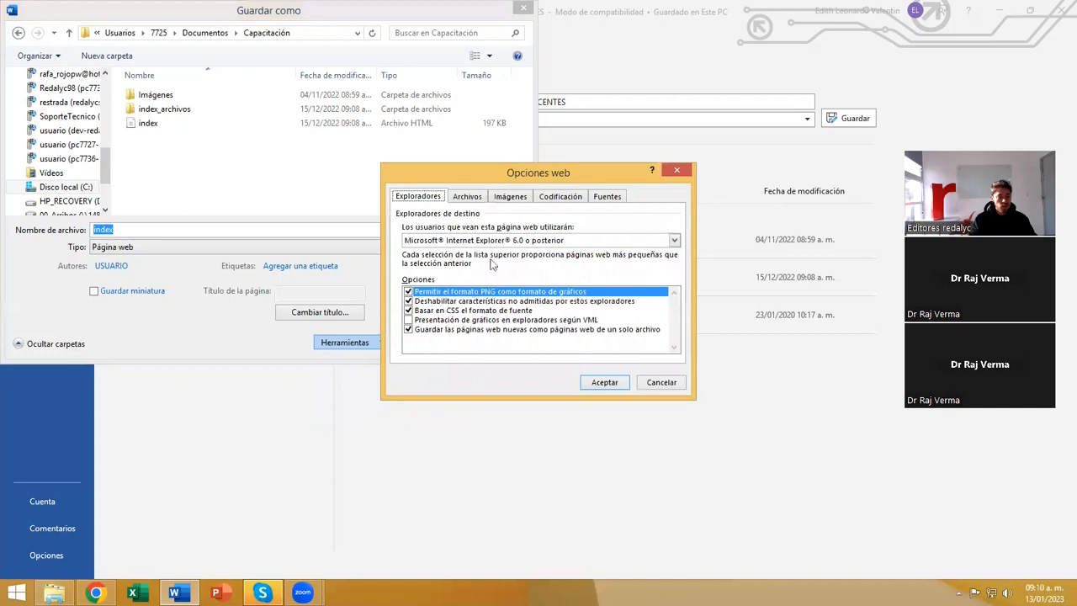
{"action": "left_click", "coordinate": [561, 199]}
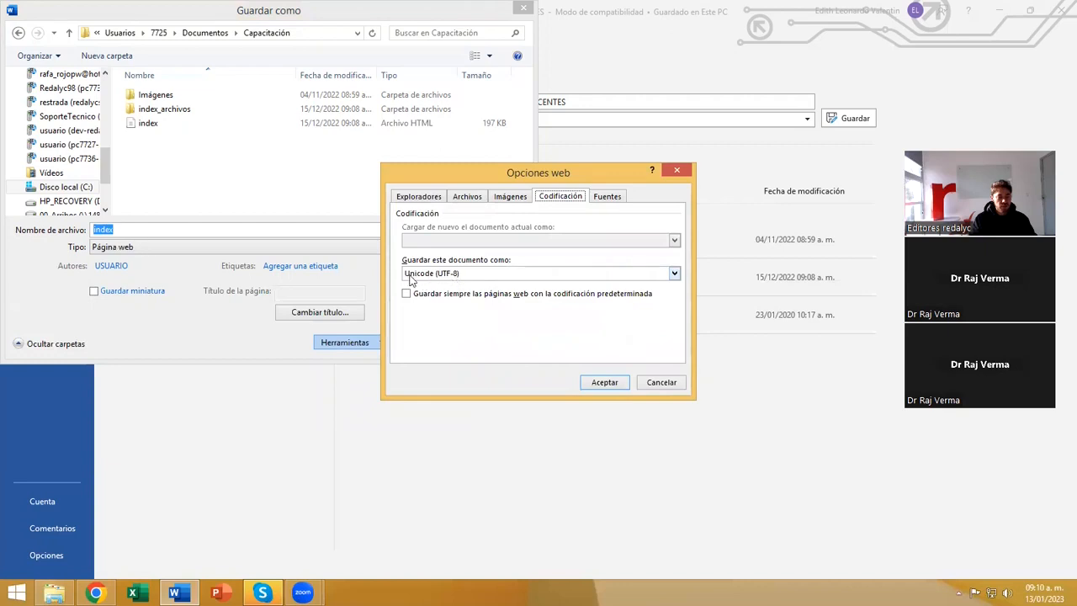
{"action": "left_click", "coordinate": [491, 279]}
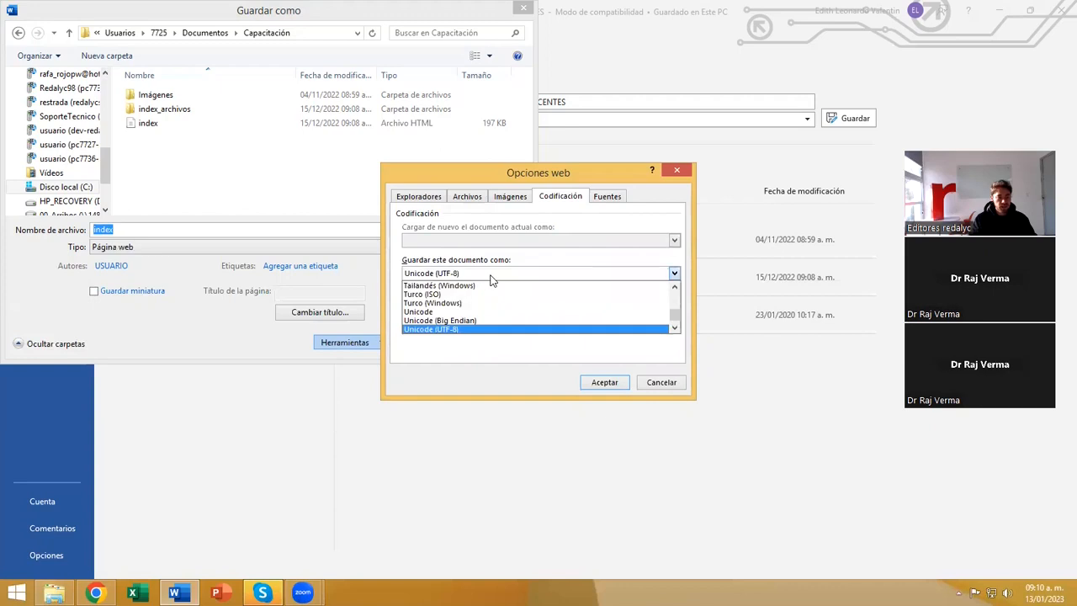
{"action": "left_click", "coordinate": [448, 331]}
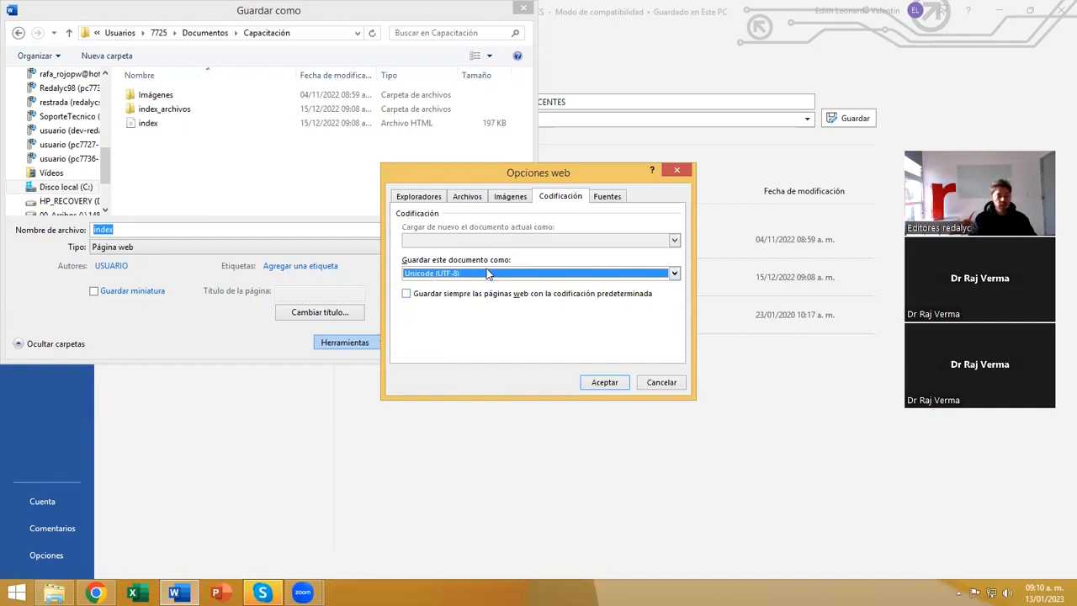
{"action": "left_click", "coordinate": [602, 382]}
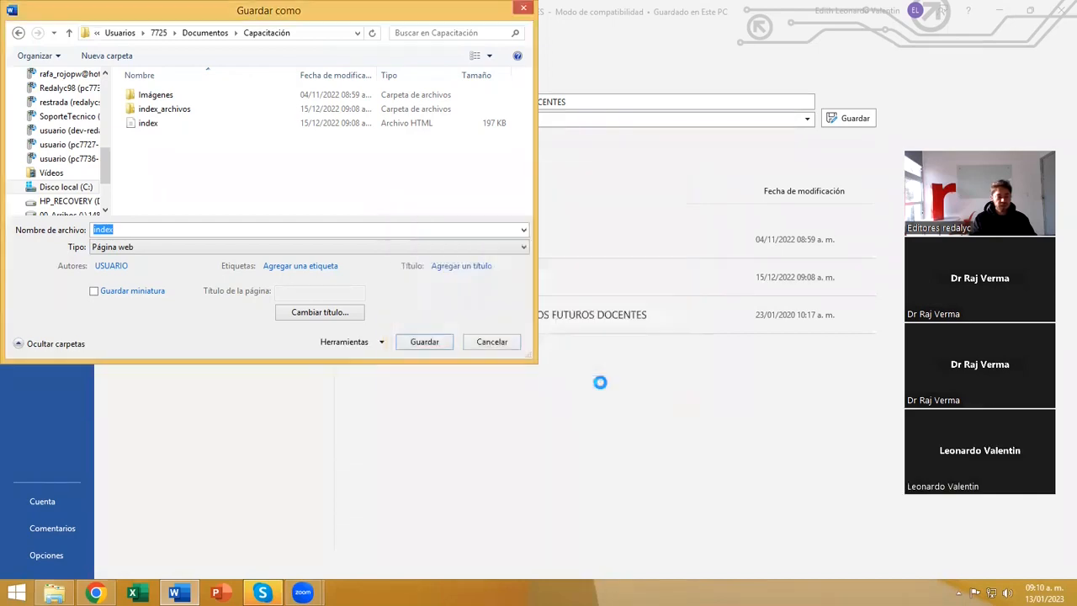
Complete the file name as index.html for the web page copy.
{"action": "left_click", "coordinate": [170, 230]}
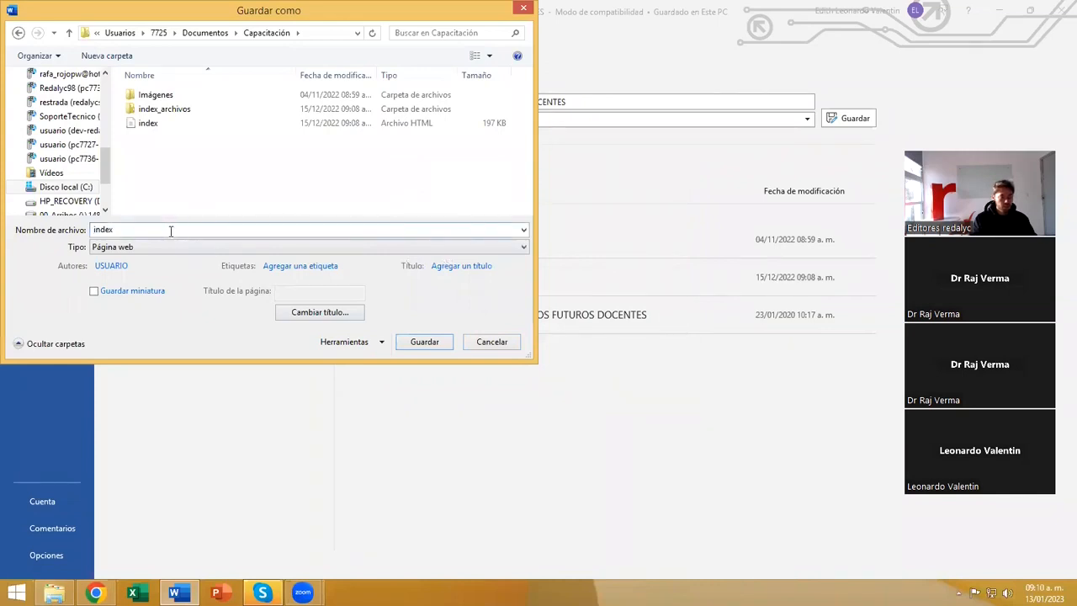
{"action": "type", "text": "."}
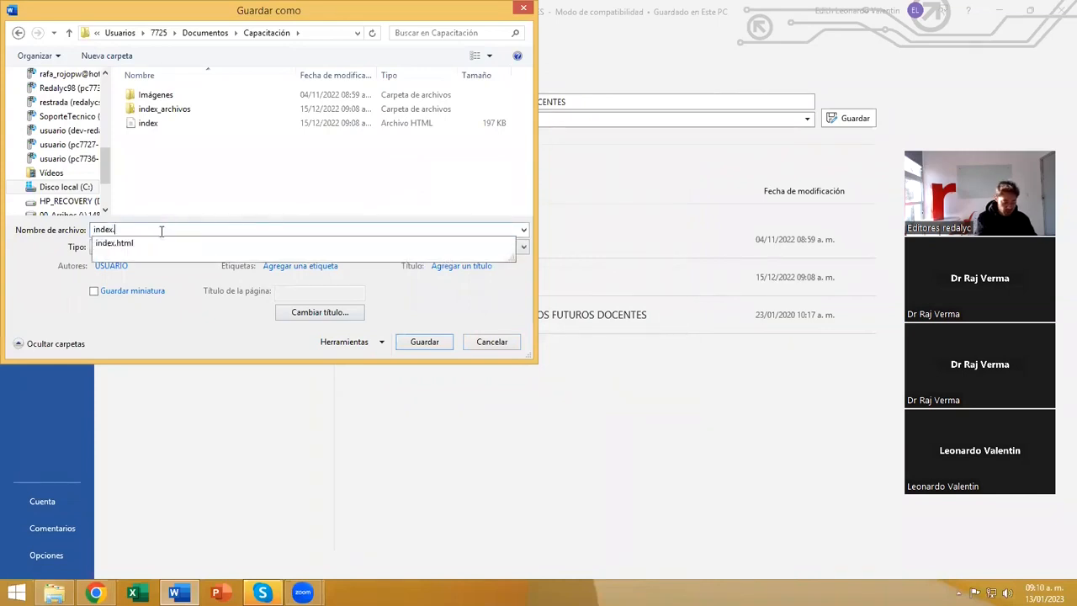
{"action": "type", "text": "htm"}
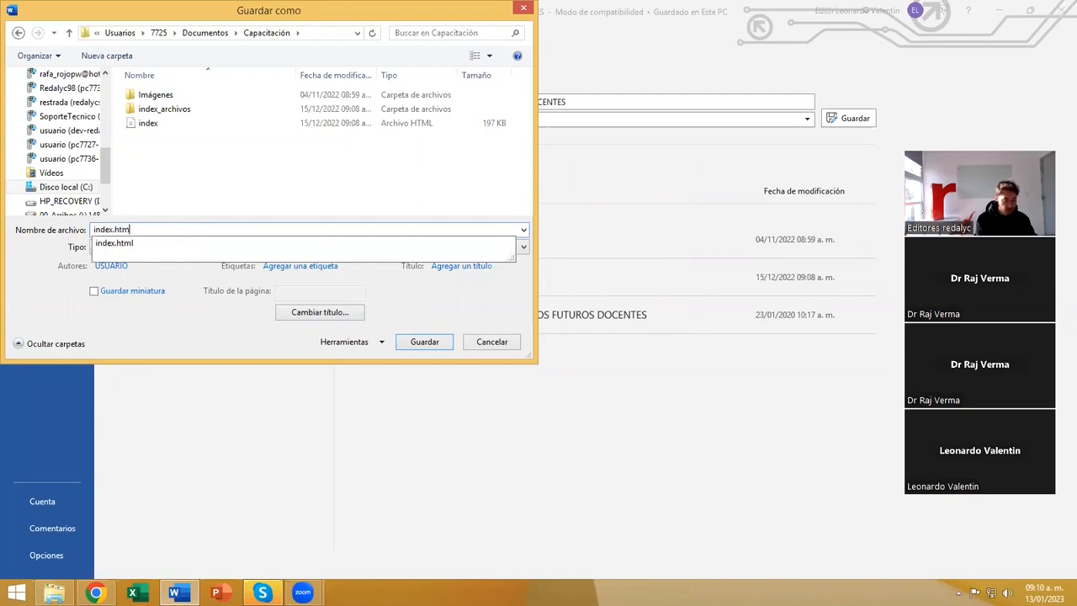
{"action": "left_click", "coordinate": [122, 243]}
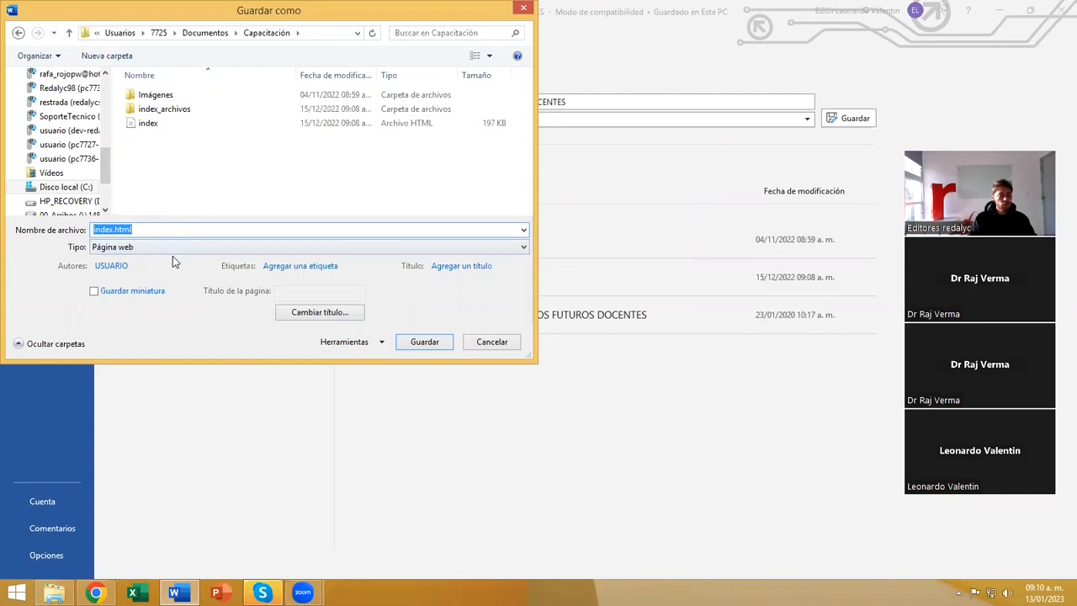
Recheck the document's web encoding and save the web page, replacing the existing index file and continuing past the compatibility check.
{"action": "left_click", "coordinate": [364, 346]}
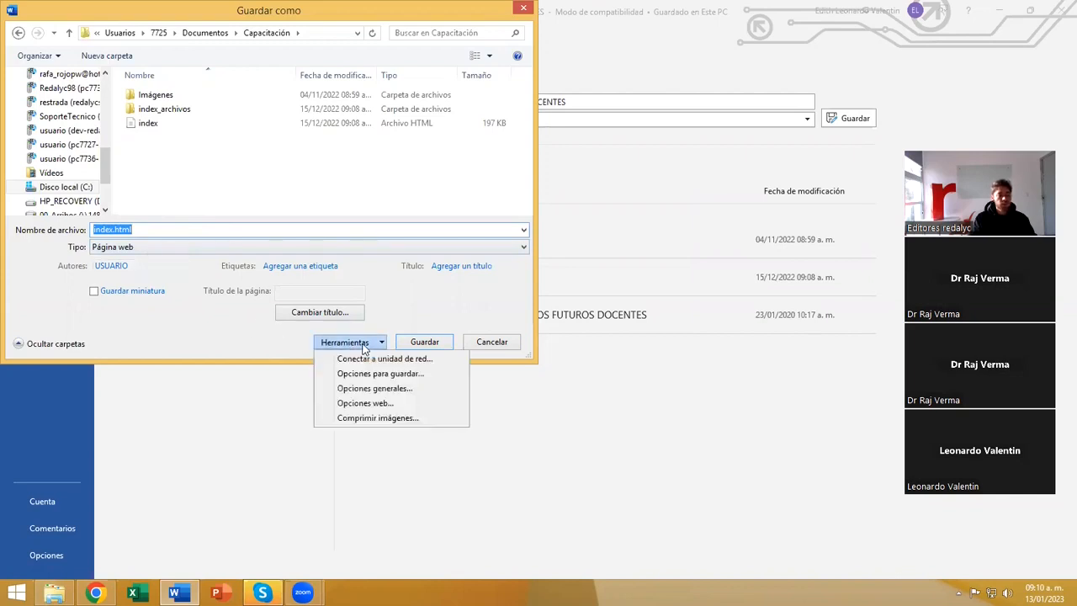
{"action": "left_click", "coordinate": [367, 405]}
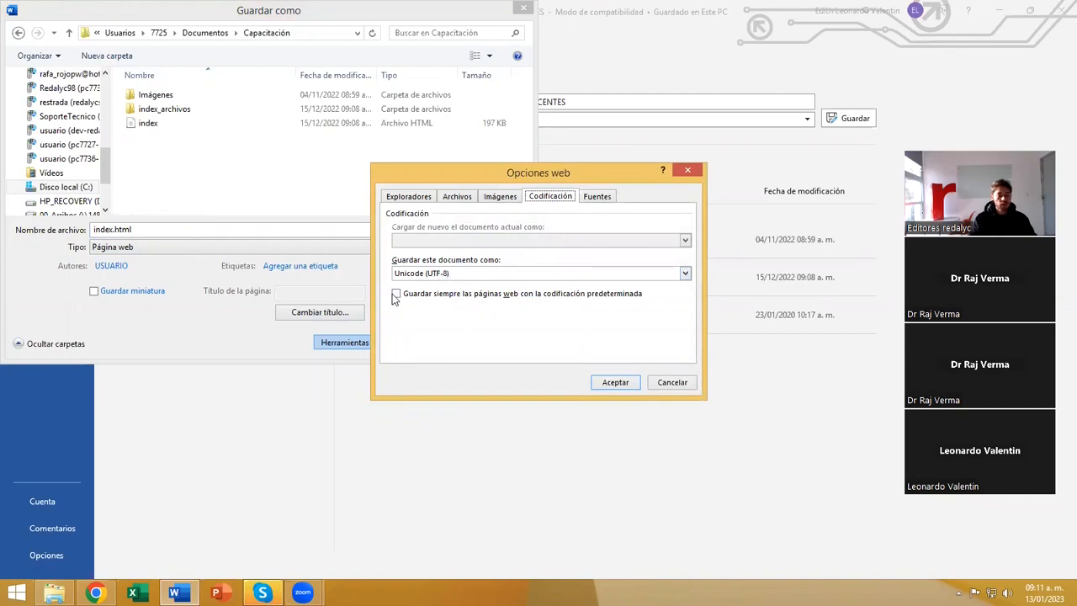
{"action": "left_click", "coordinate": [615, 383]}
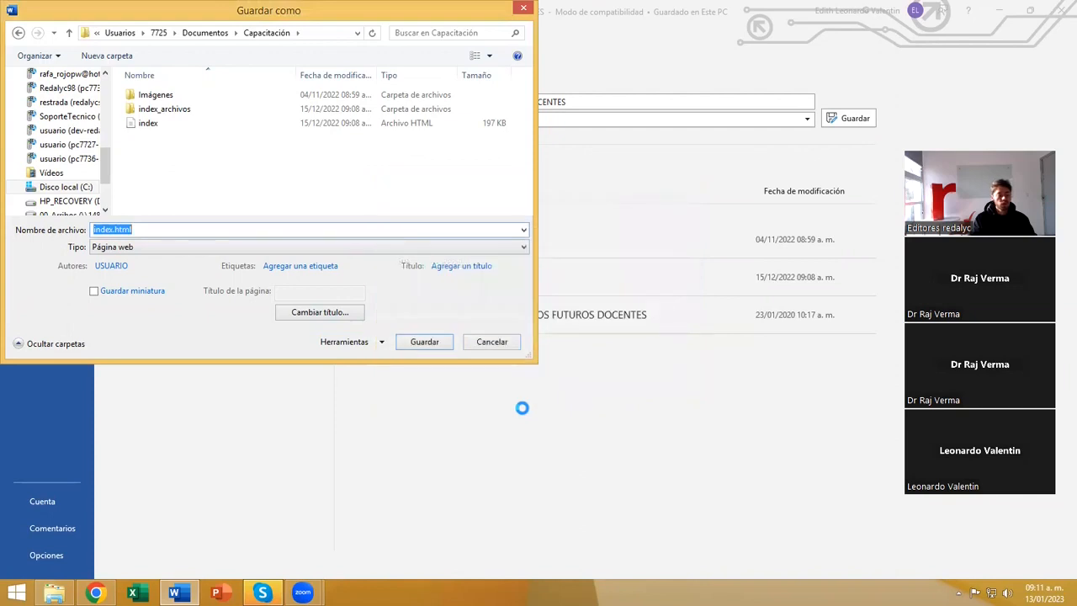
{"action": "left_click", "coordinate": [353, 345]}
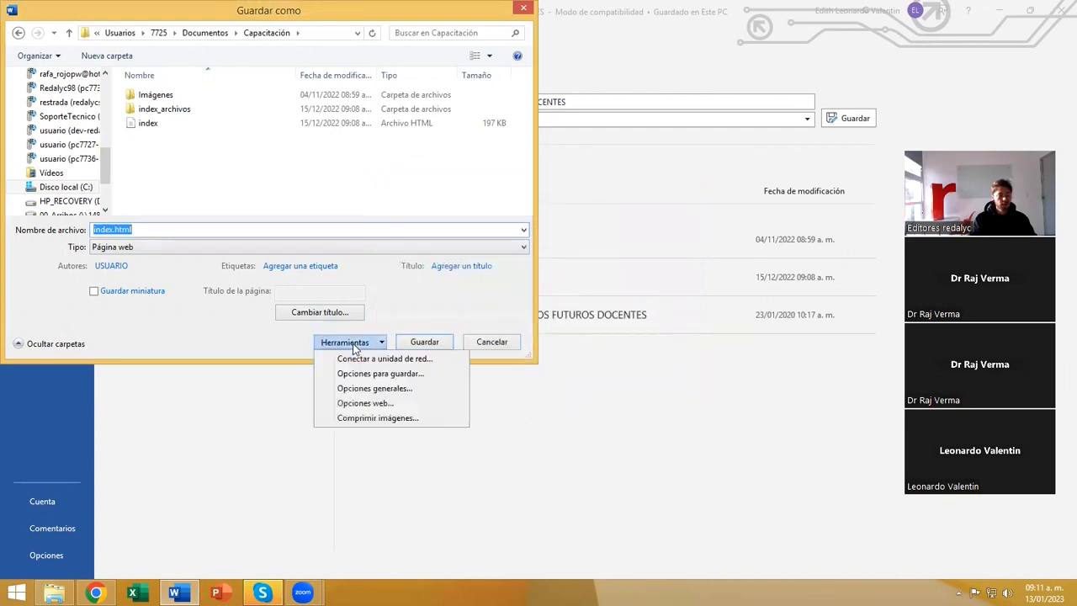
{"action": "left_click", "coordinate": [374, 405]}
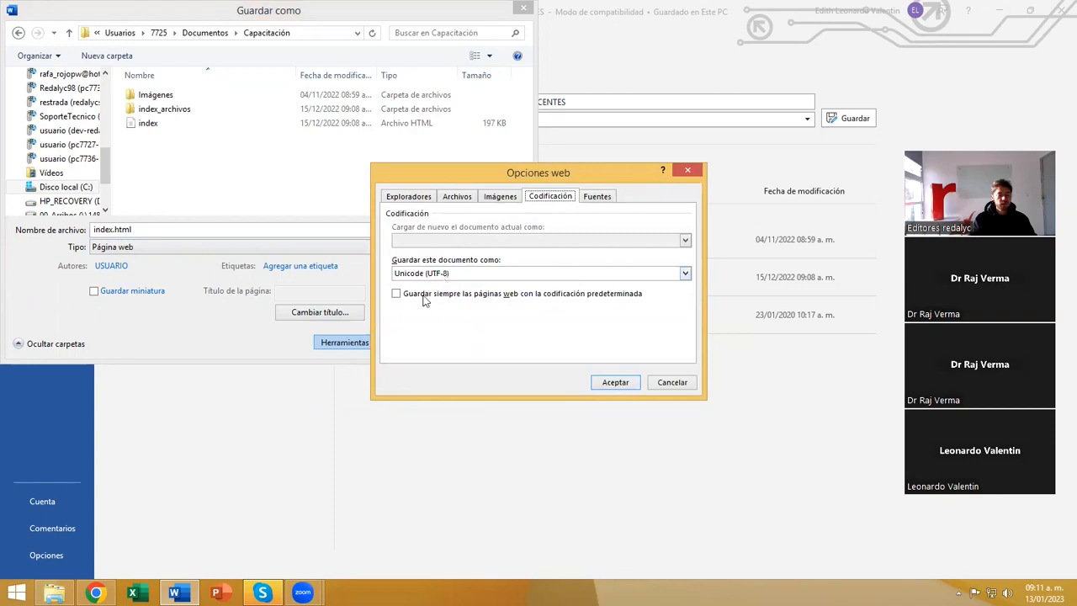
{"action": "left_click", "coordinate": [615, 382]}
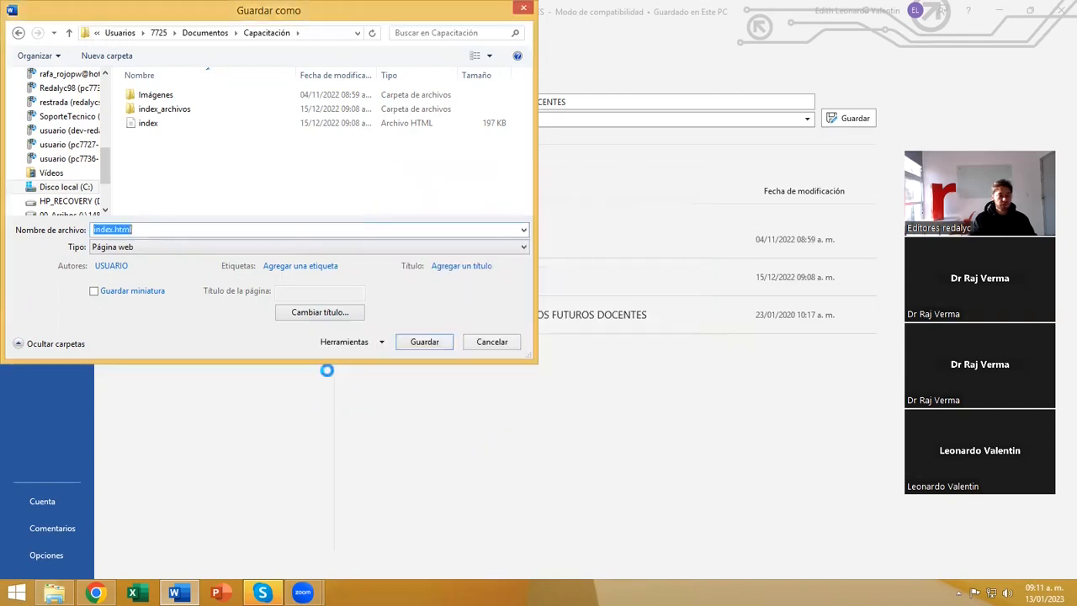
{"action": "left_click", "coordinate": [425, 342]}
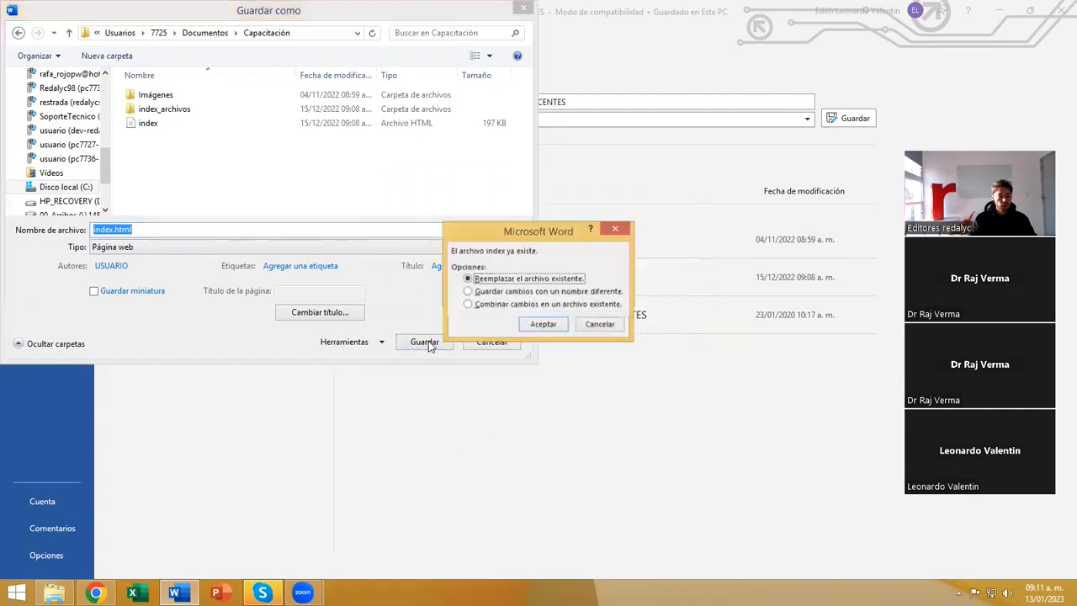
{"action": "left_click", "coordinate": [530, 326]}
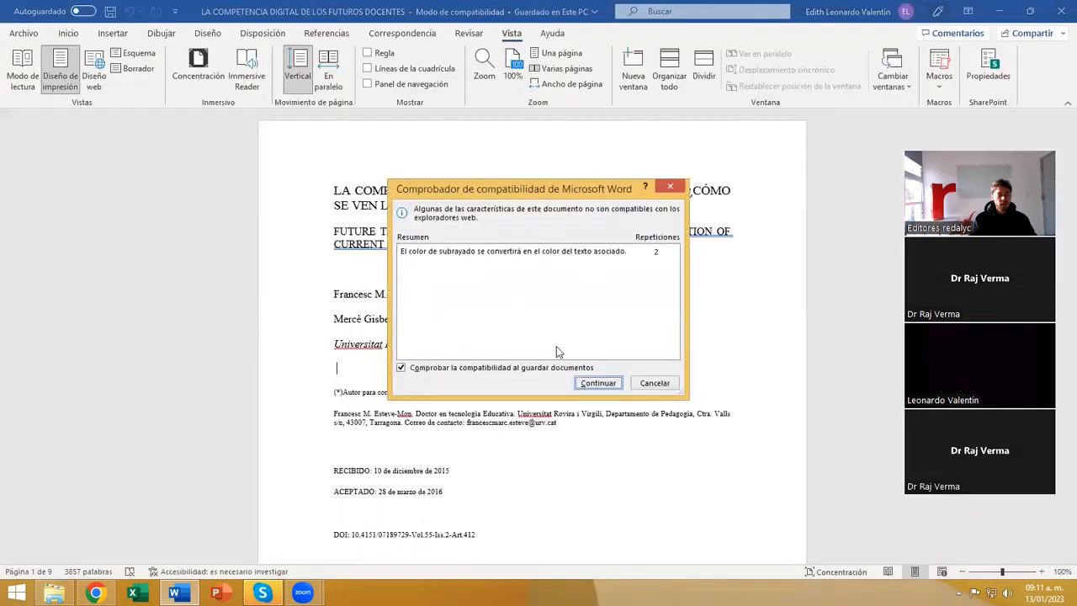
{"action": "left_click", "coordinate": [598, 383]}
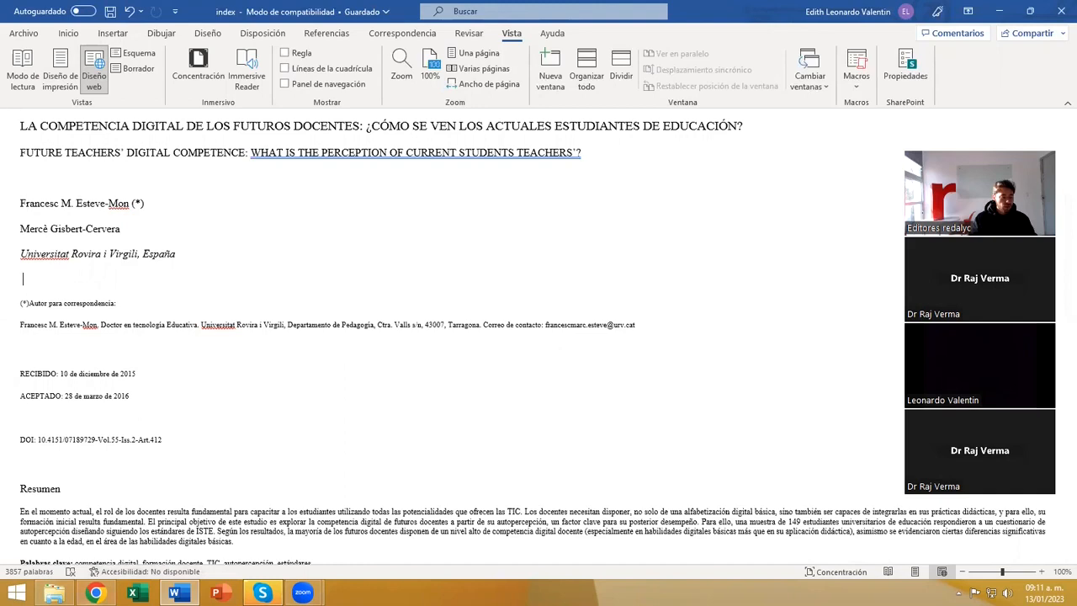
Switch to the Capacitación folder in File Explorer and look at the ZIP compression option for the index_archivos folder and index file together.
{"action": "left_click", "coordinate": [54, 592]}
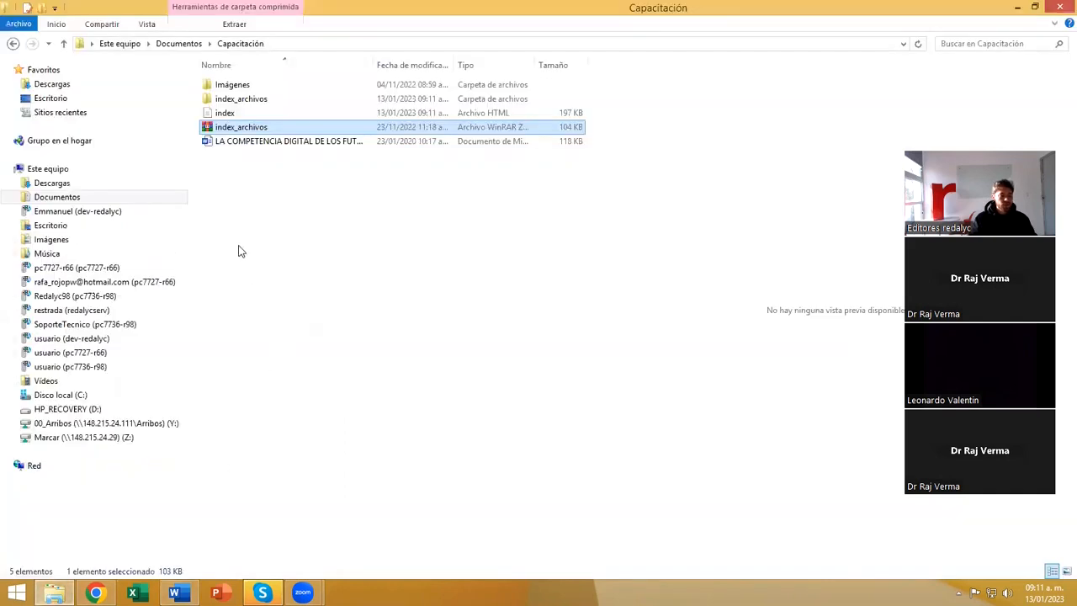
{"action": "left_click", "coordinate": [232, 102]}
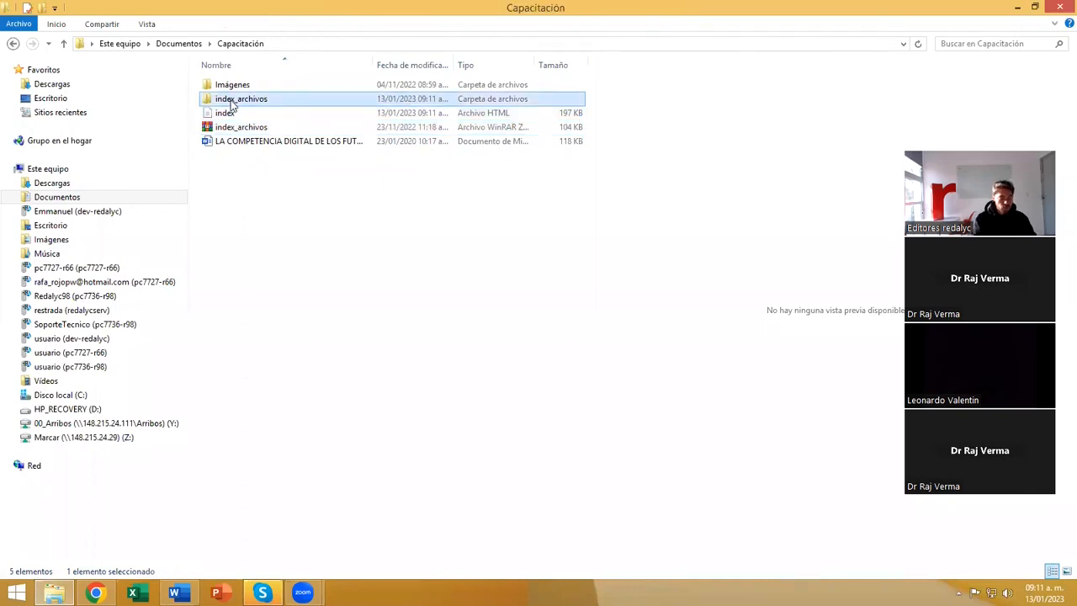
{"action": "left_click", "coordinate": [230, 112], "text": "ctrl"}
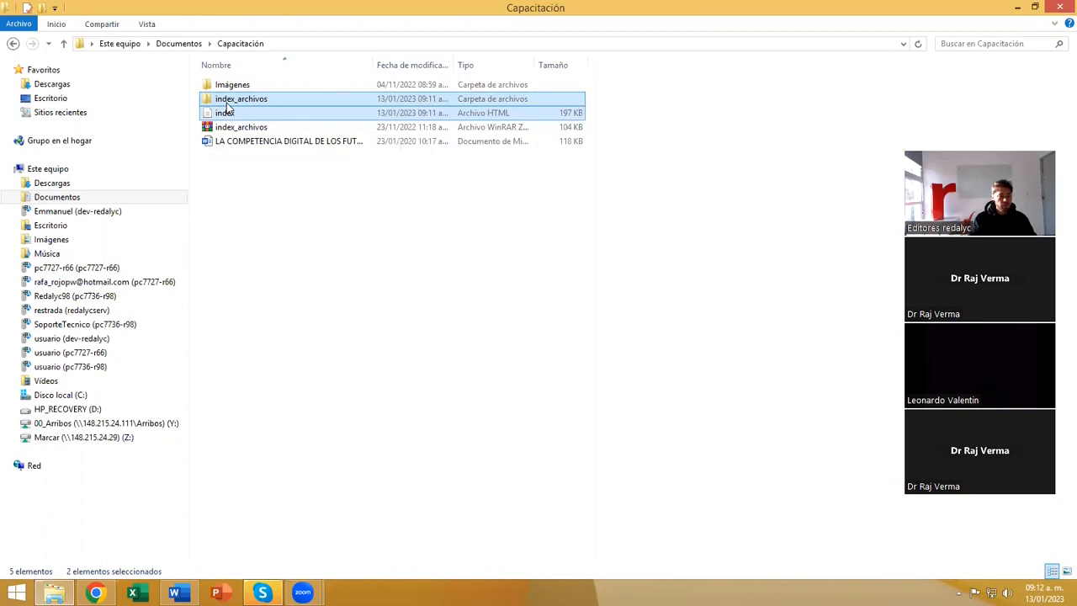
{"action": "right_click", "coordinate": [225, 113]}
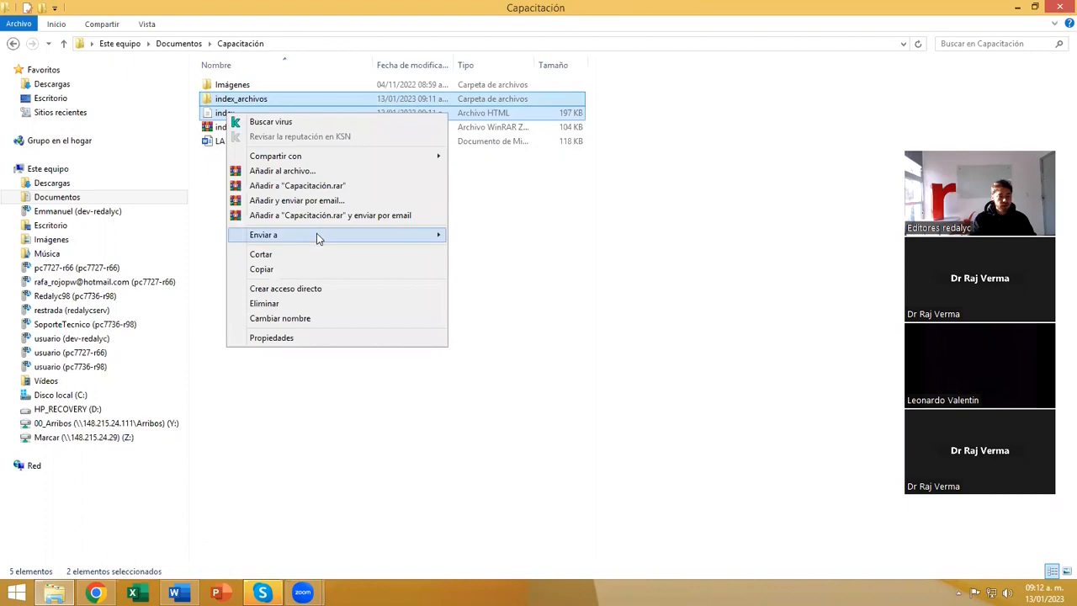
{"action": "mouse_move", "coordinate": [318, 237]}
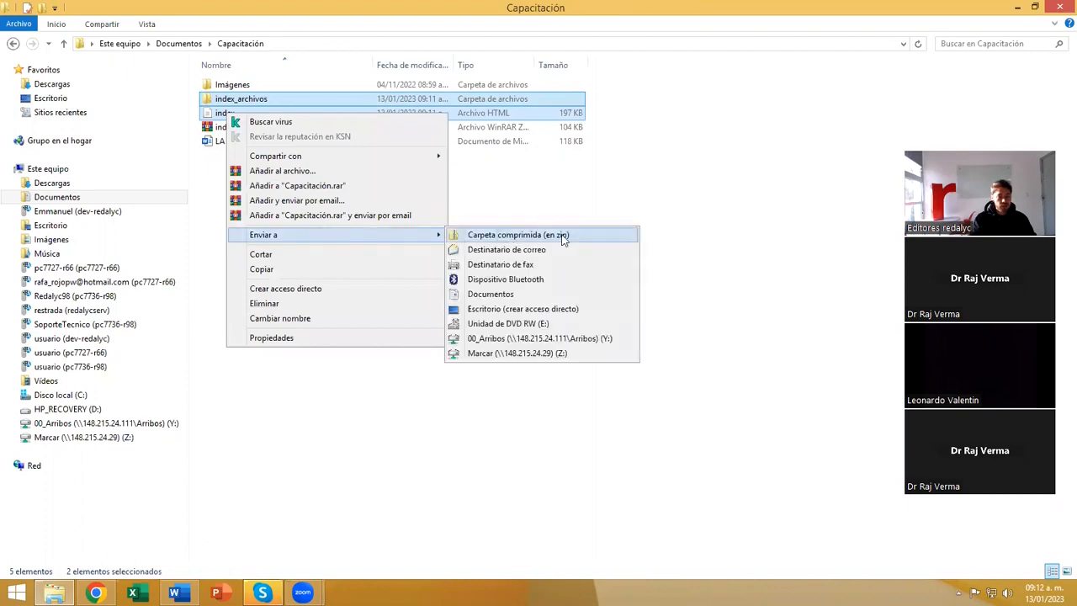
{"action": "left_click", "coordinate": [517, 199]}
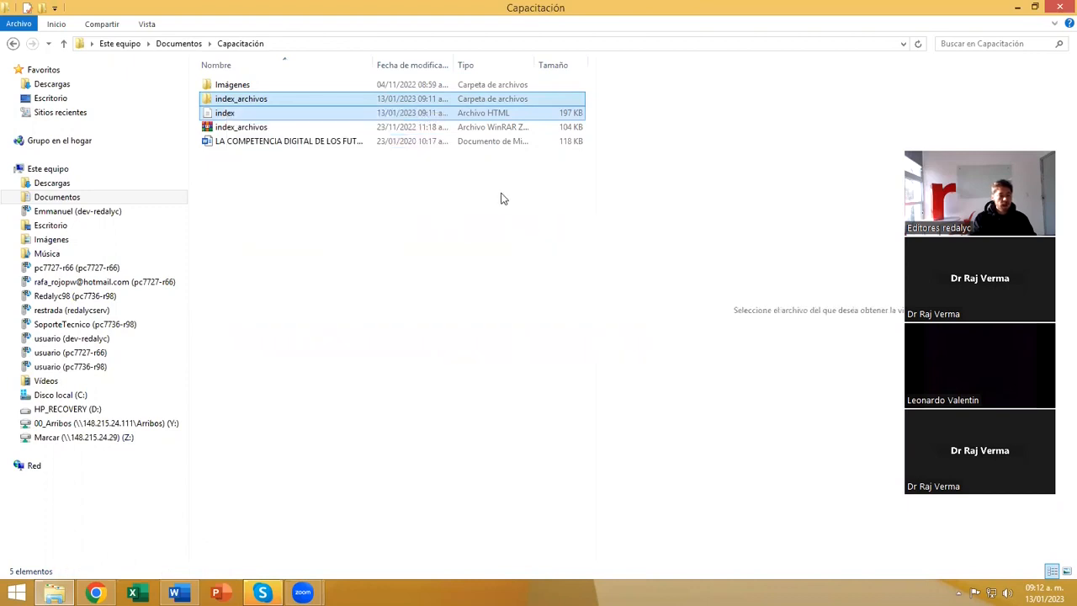
Rename the existing index_archivos ZIP file in the Capacitación folder as ART_1.
{"action": "left_click", "coordinate": [226, 130]}
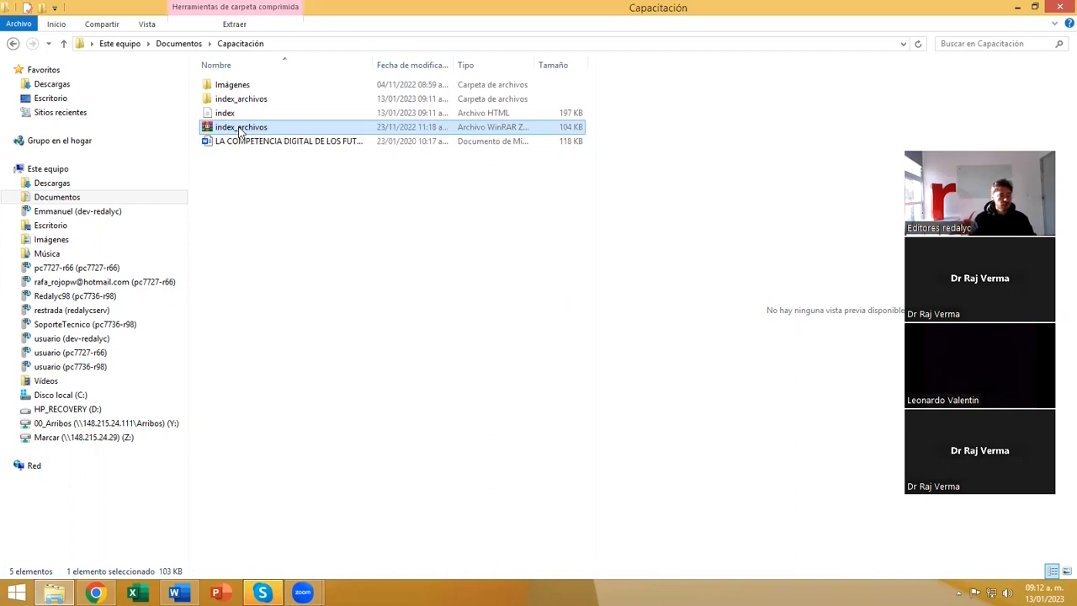
{"action": "left_click", "coordinate": [240, 131]}
{"action": "type", "text": "ART_1"}
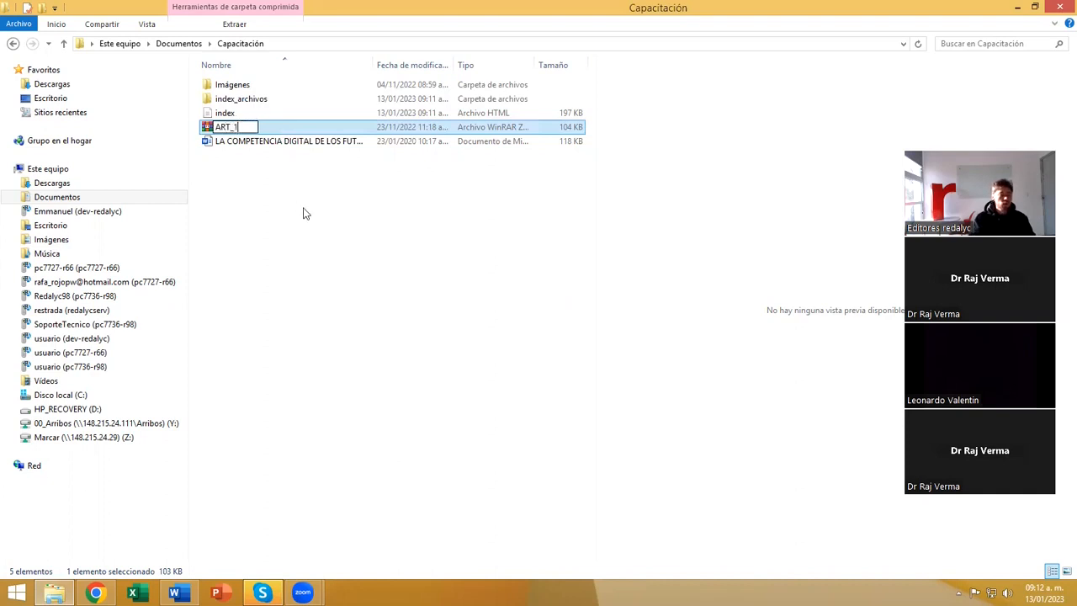
{"action": "left_click", "coordinate": [293, 128]}
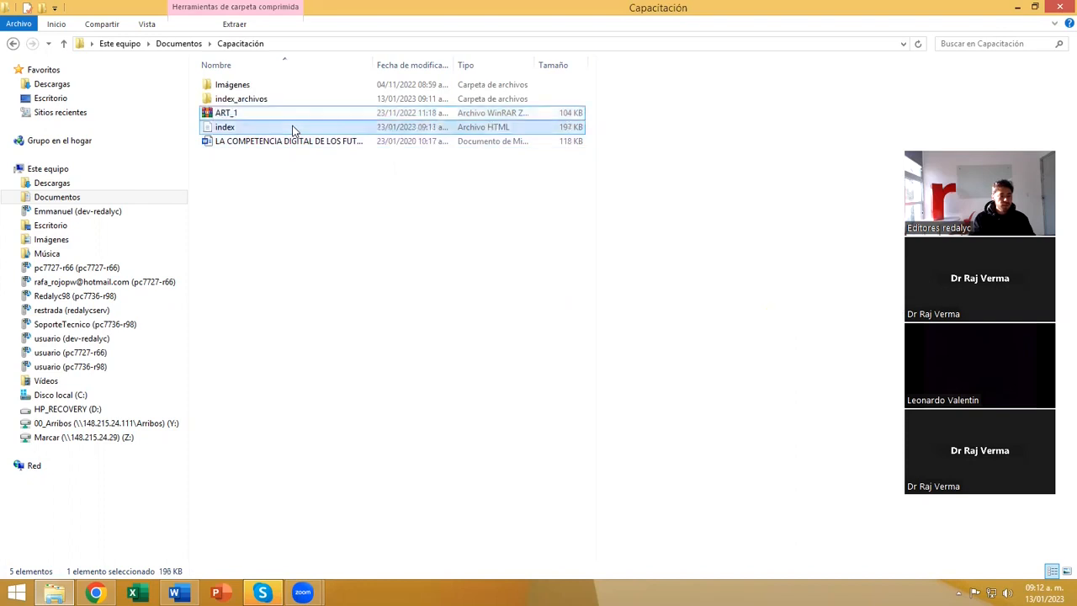
{"action": "left_click", "coordinate": [239, 114], "text": "ctrl"}
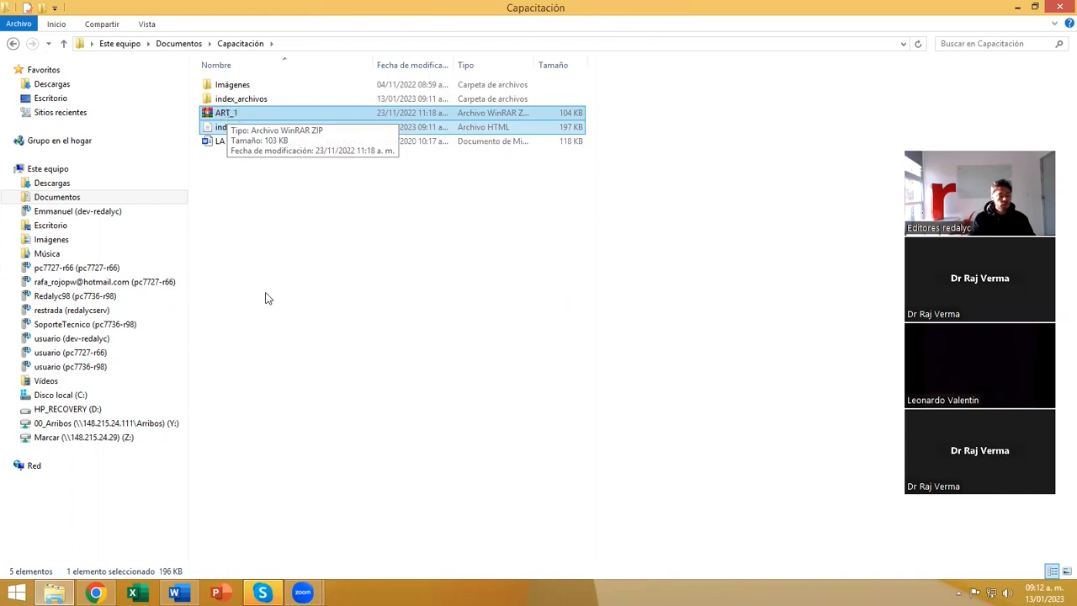
Switch to Marcalyc in Chrome and upload the ART_1 ZIP from the Capacitación folder as the article's HTML.
{"action": "left_click", "coordinate": [97, 595]}
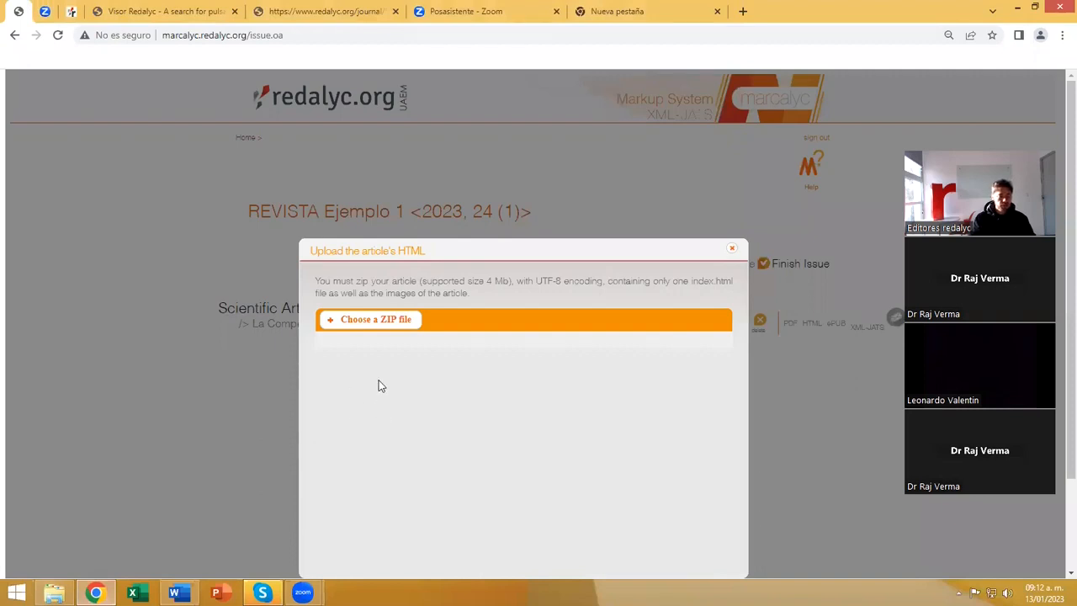
{"action": "left_click", "coordinate": [356, 323]}
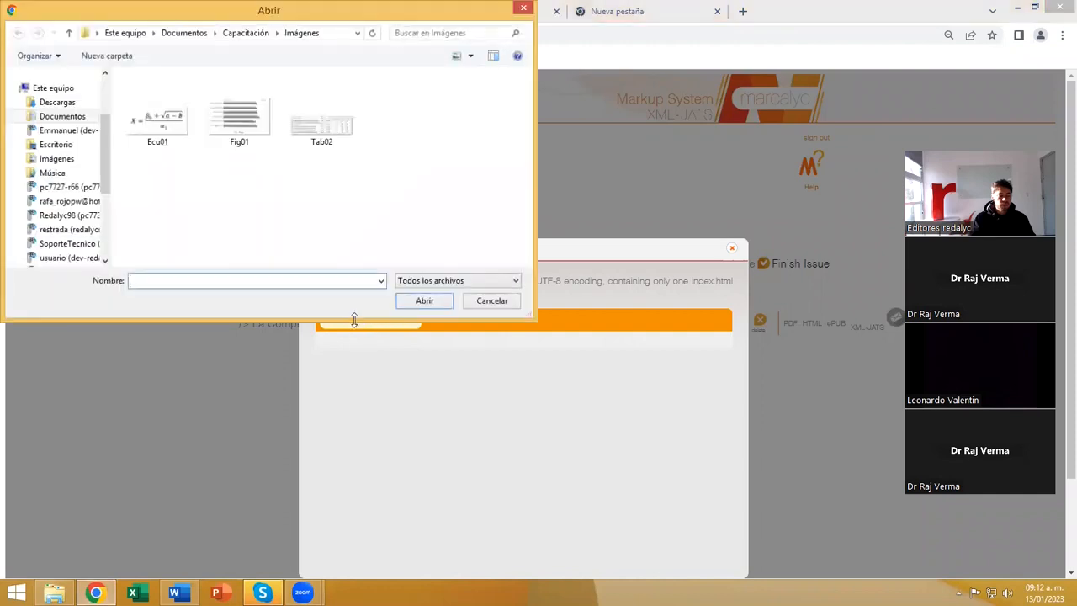
{"action": "left_click", "coordinate": [244, 33]}
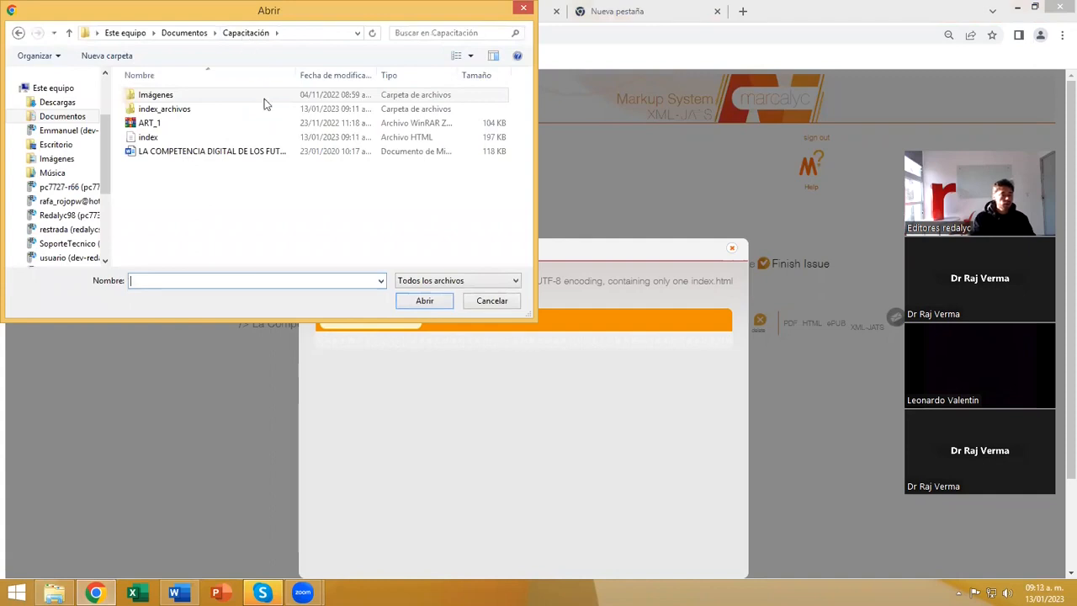
{"action": "left_click", "coordinate": [149, 124]}
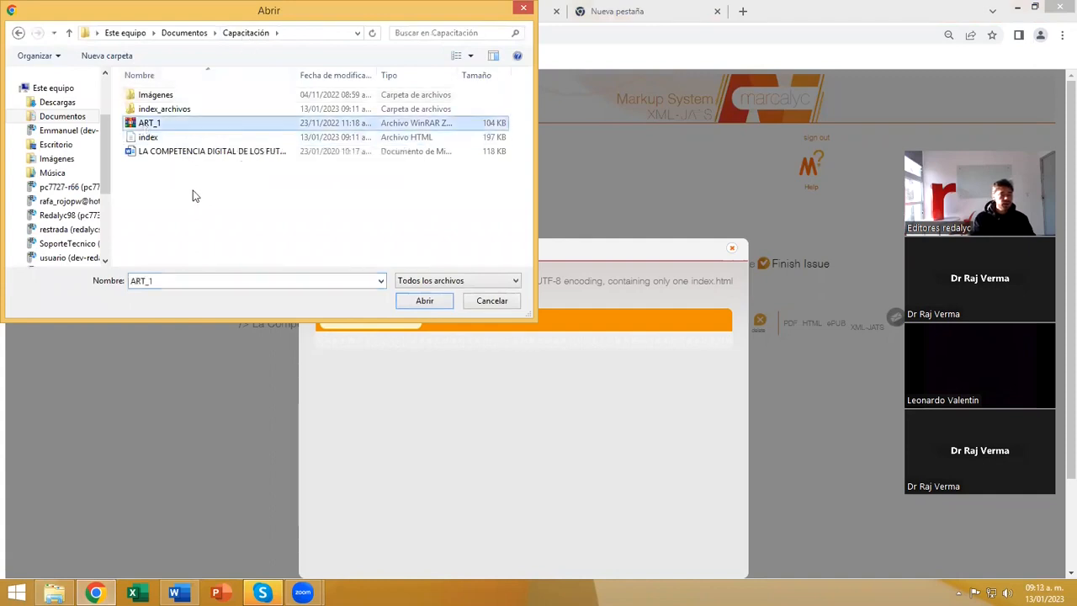
{"action": "left_click", "coordinate": [423, 301]}
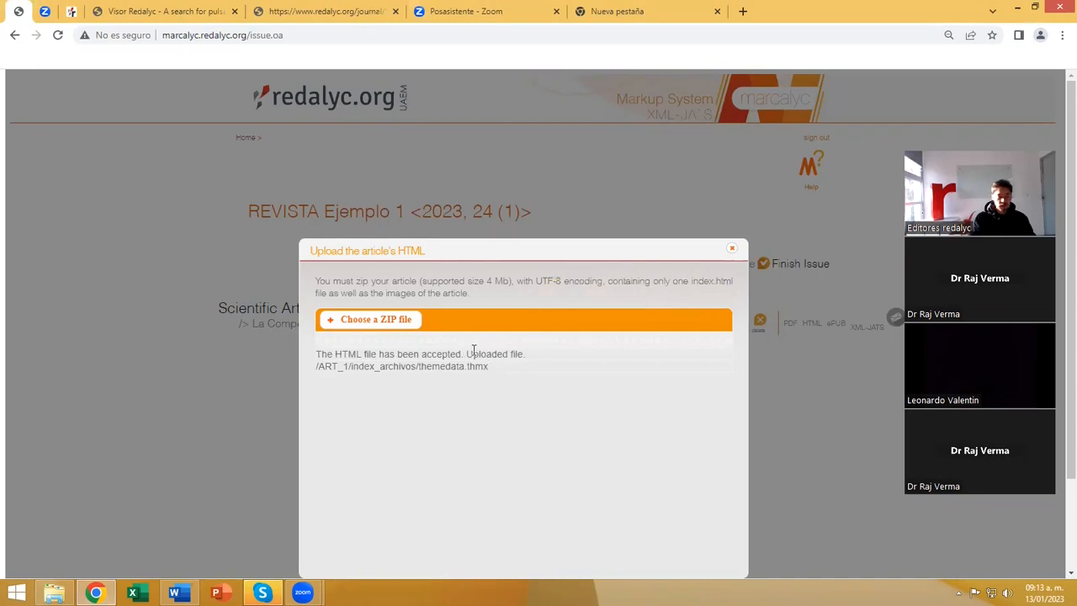
{"action": "left_click", "coordinate": [732, 251]}
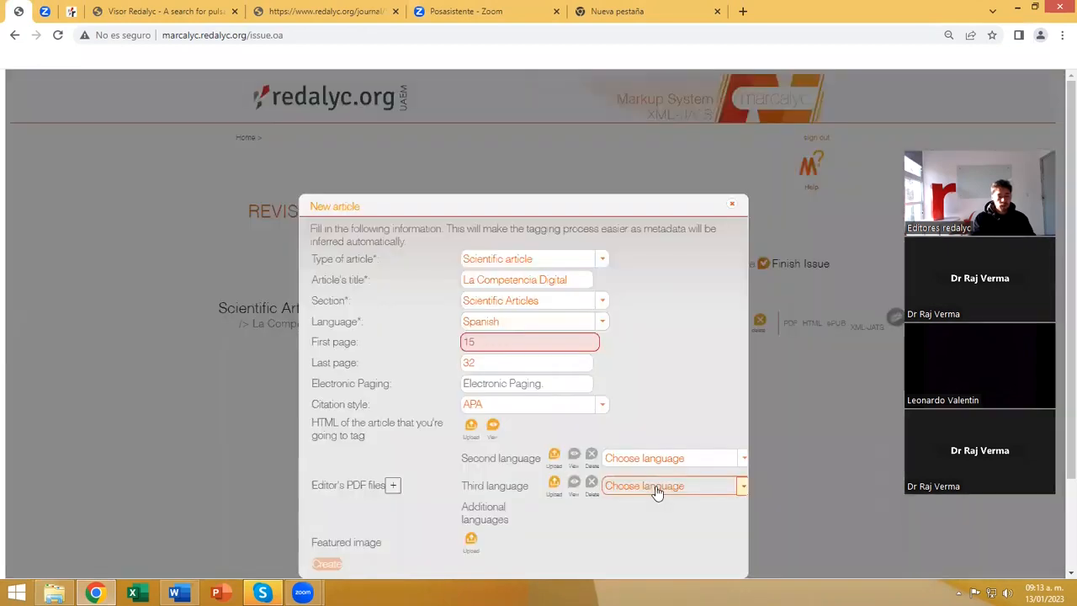
View the uploaded article HTML and check its text, equations, tables, figure and references against the original before closing the preview.
{"action": "left_click", "coordinate": [492, 428]}
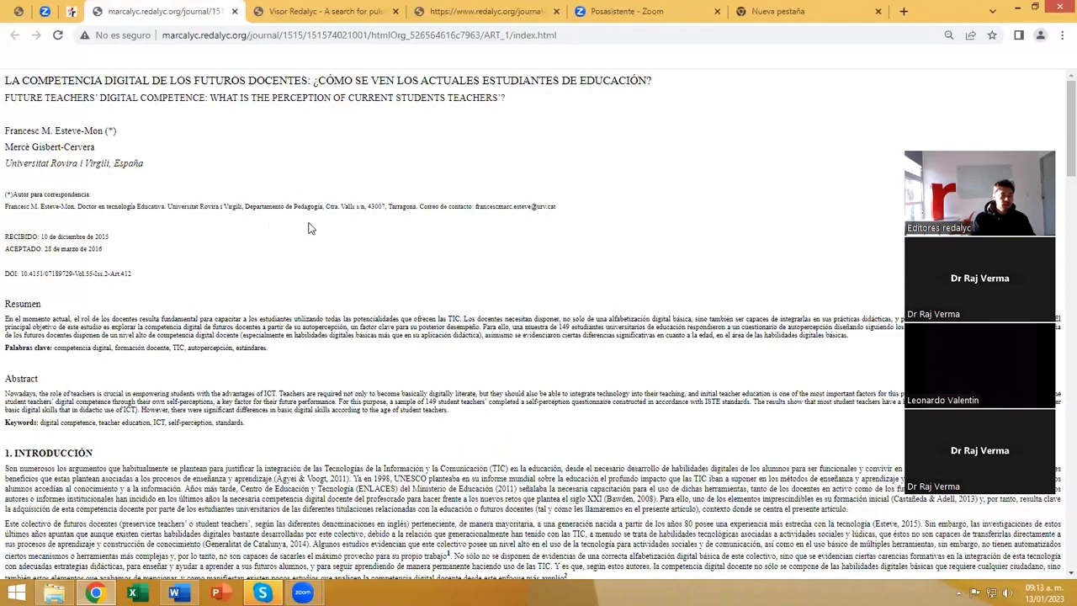
{"action": "scroll", "coordinate": [366, 261], "scroll_direction": "down", "scroll_amount": 4}
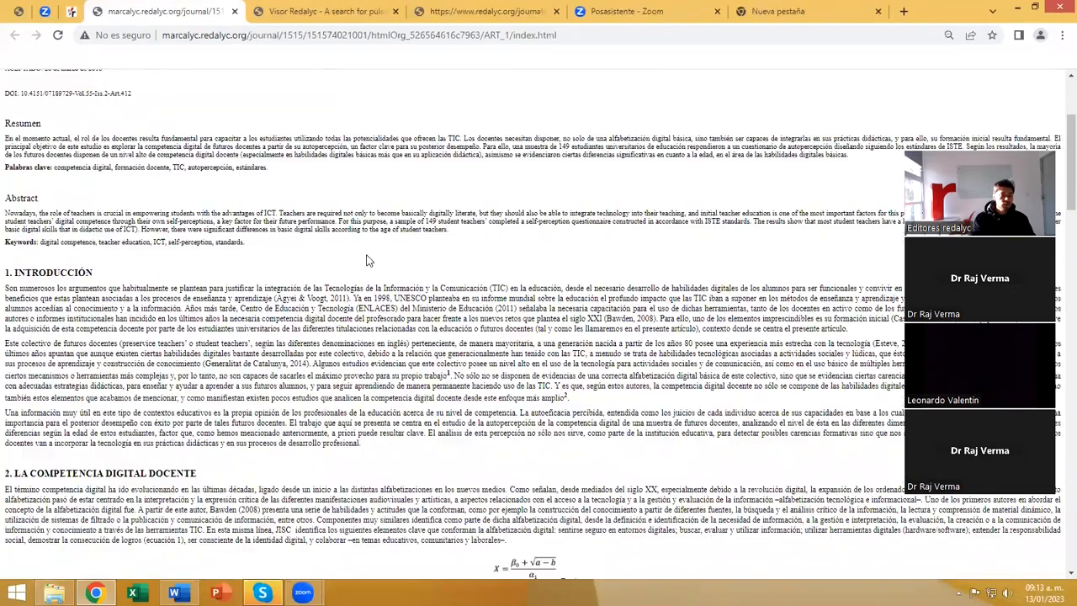
{"action": "scroll", "coordinate": [367, 254], "scroll_direction": "down", "scroll_amount": 9}
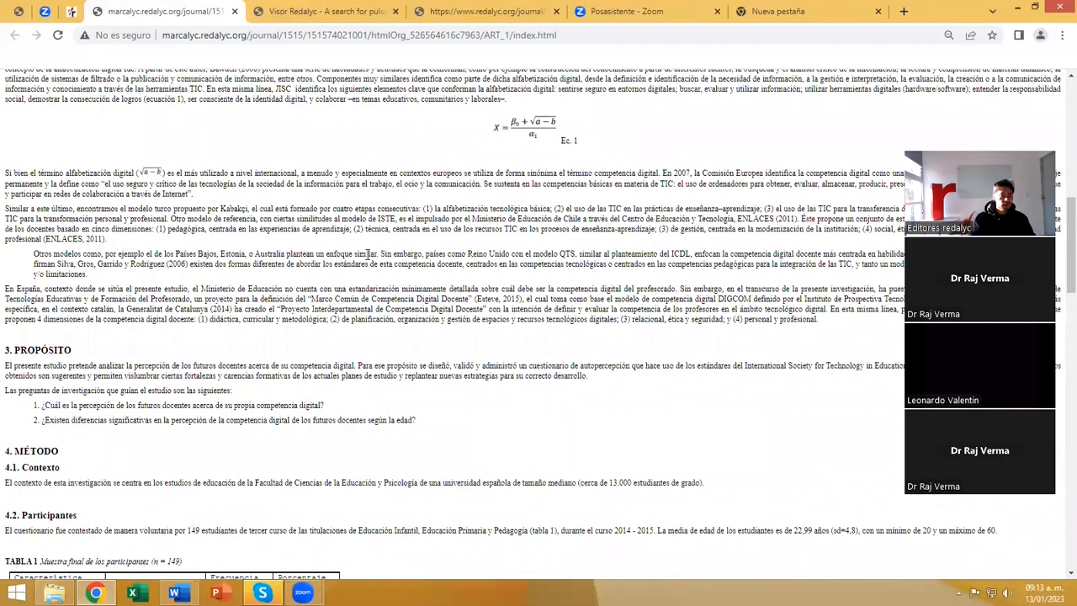
{"action": "scroll", "coordinate": [451, 271], "scroll_direction": "down", "scroll_amount": 10}
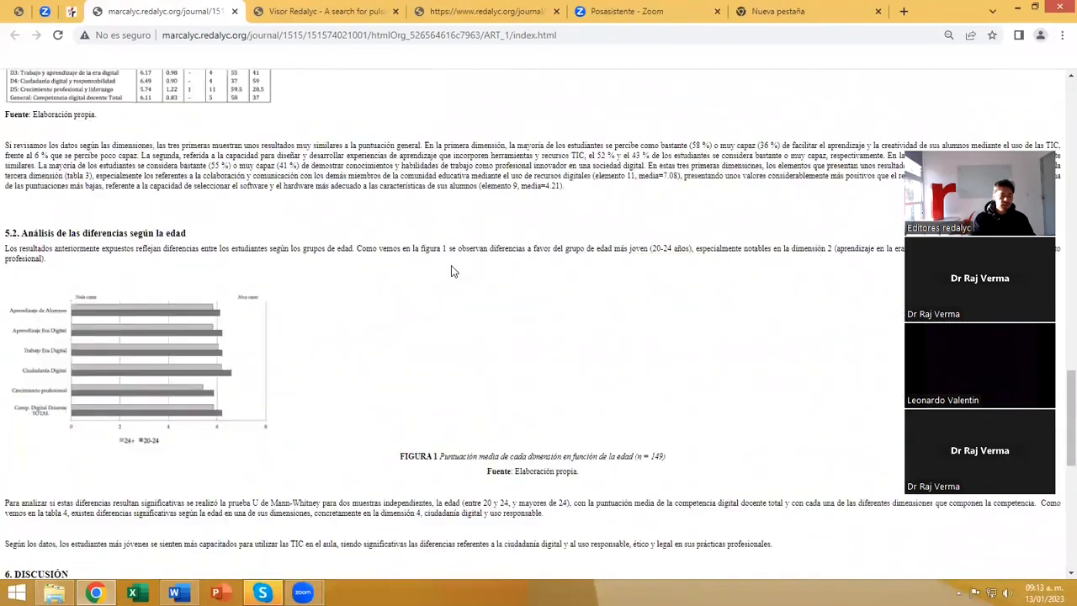
{"action": "scroll", "coordinate": [451, 271], "scroll_direction": "down", "scroll_amount": 3}
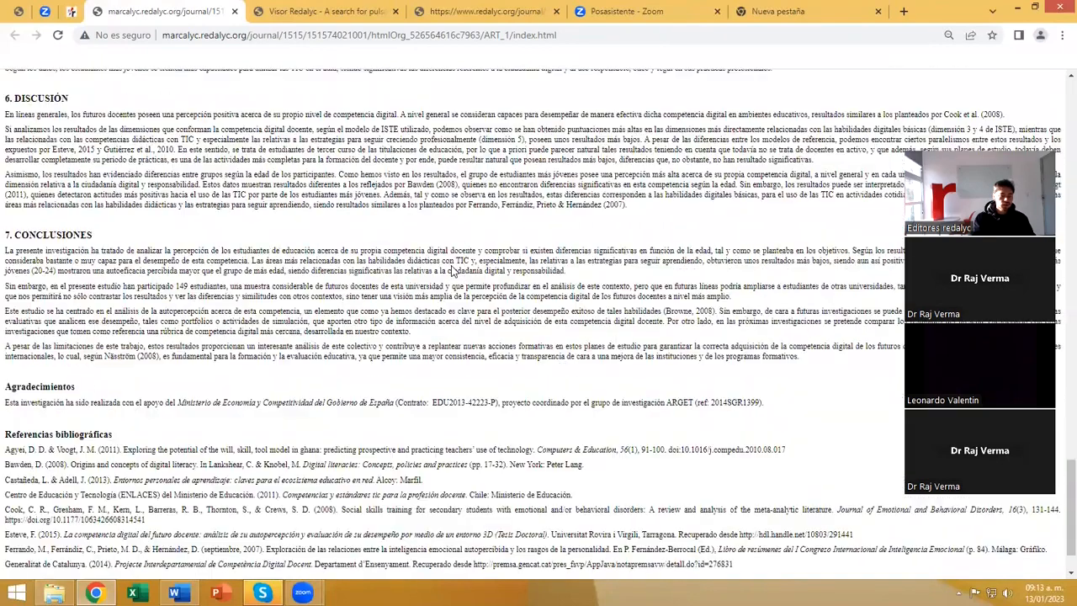
{"action": "scroll", "coordinate": [451, 271], "scroll_direction": "up", "scroll_amount": 12}
{"action": "scroll", "coordinate": [451, 271], "scroll_direction": "up", "scroll_amount": 10}
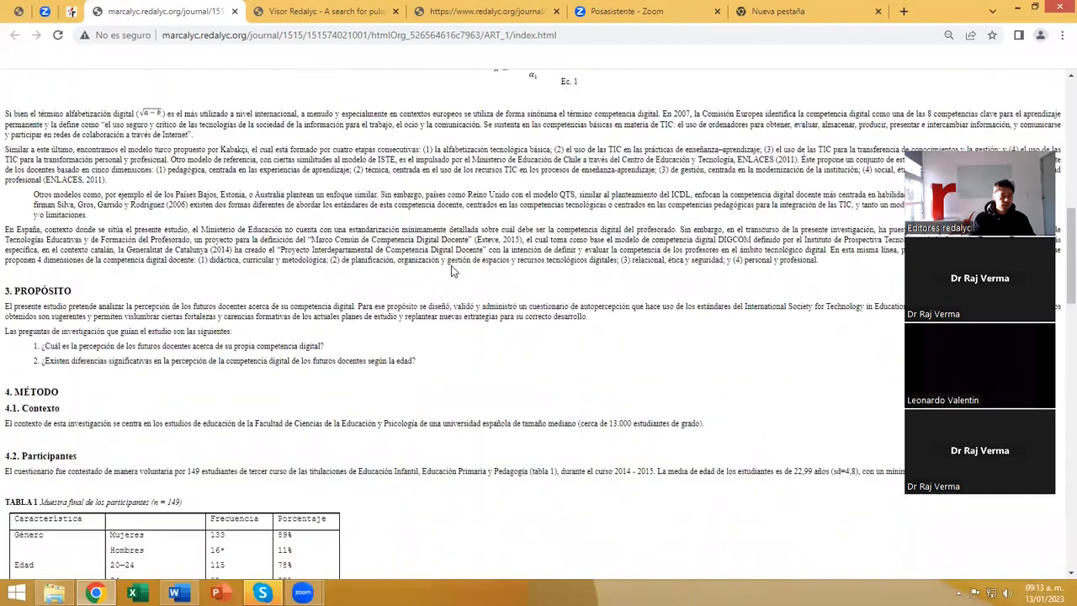
{"action": "scroll", "coordinate": [219, 132], "scroll_direction": "up", "scroll_amount": 2}
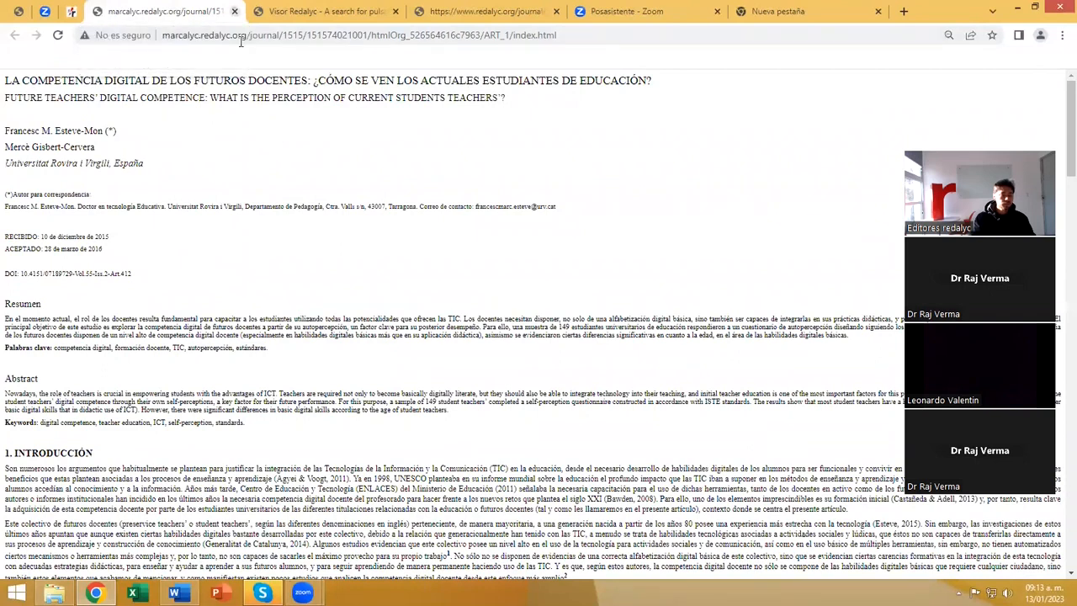
{"action": "key", "text": "ctrl+w"}
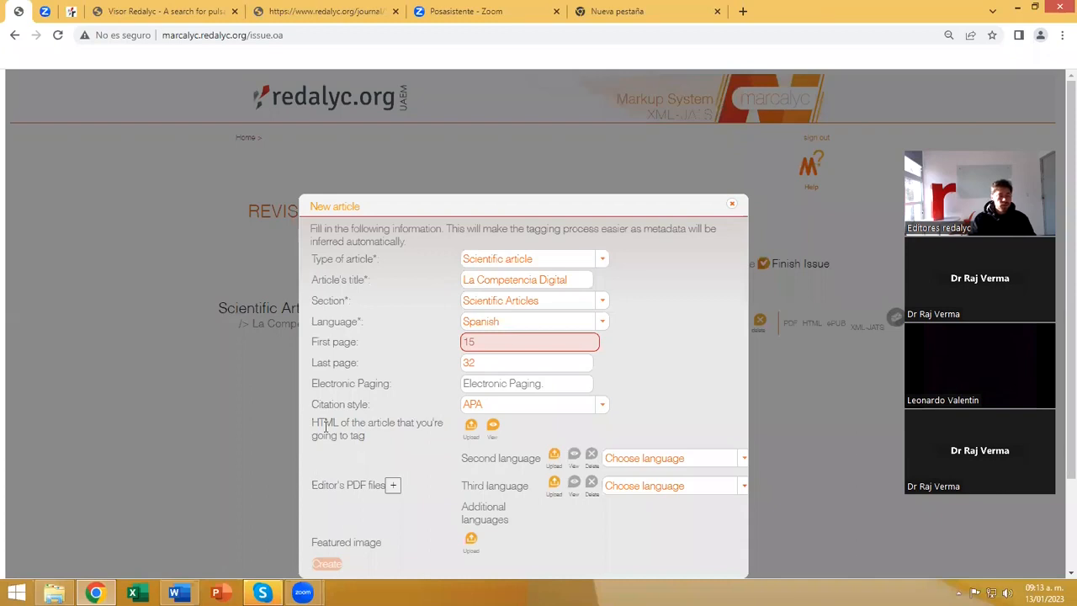
Review the New article form's HTML, second- and third-language PDF and featured image fields, including the second-language choices.
{"action": "left_click_drag", "start_coordinate": [312, 423], "coordinate": [339, 423]}
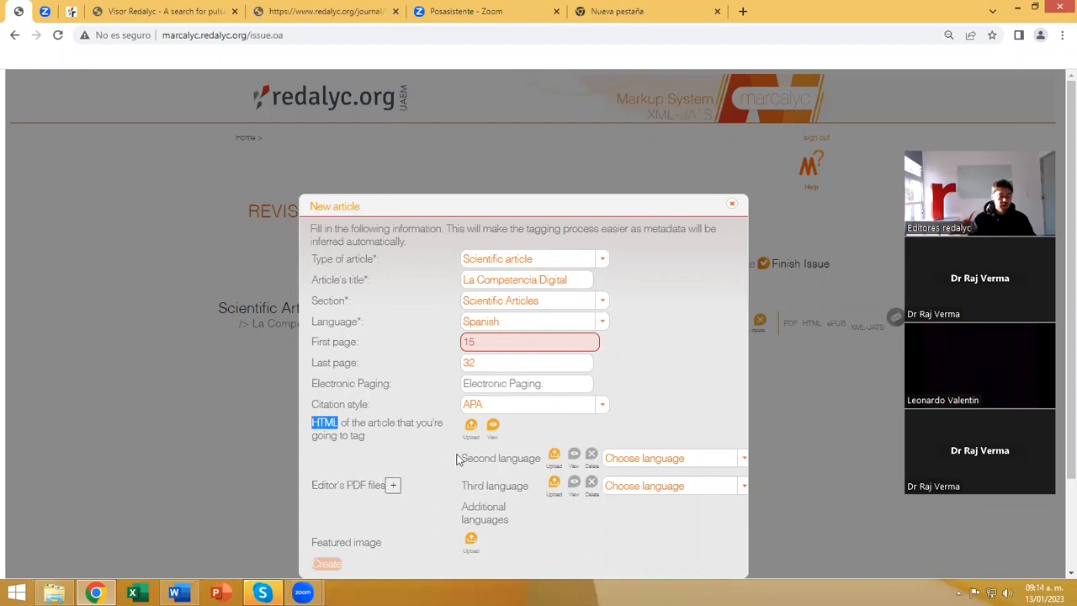
{"action": "left_click_drag", "start_coordinate": [462, 456], "coordinate": [511, 460]}
{"action": "left_click_drag", "start_coordinate": [462, 487], "coordinate": [511, 488]}
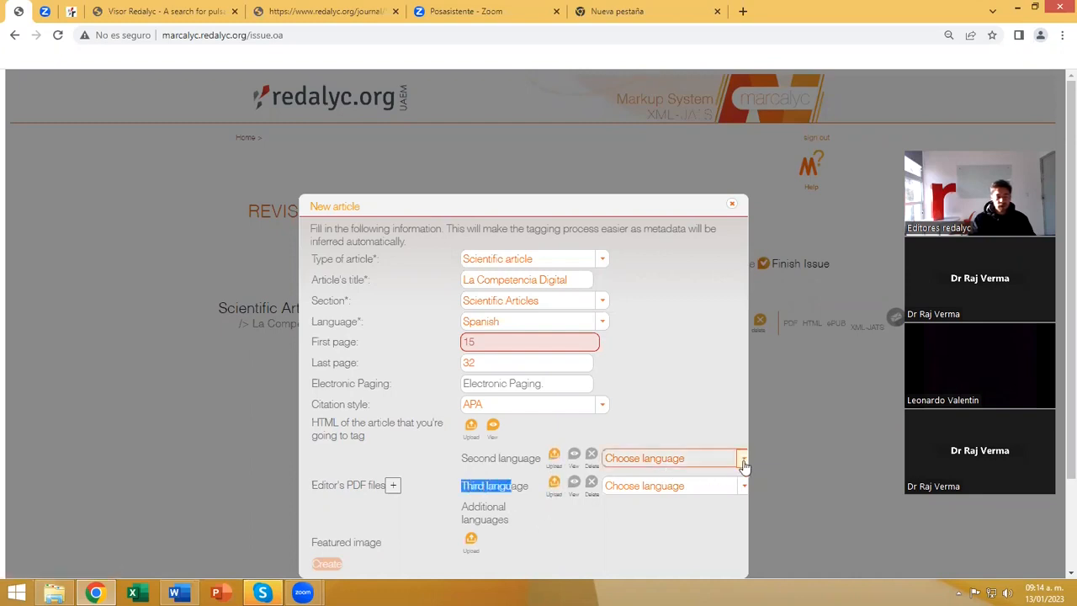
{"action": "left_click", "coordinate": [744, 458]}
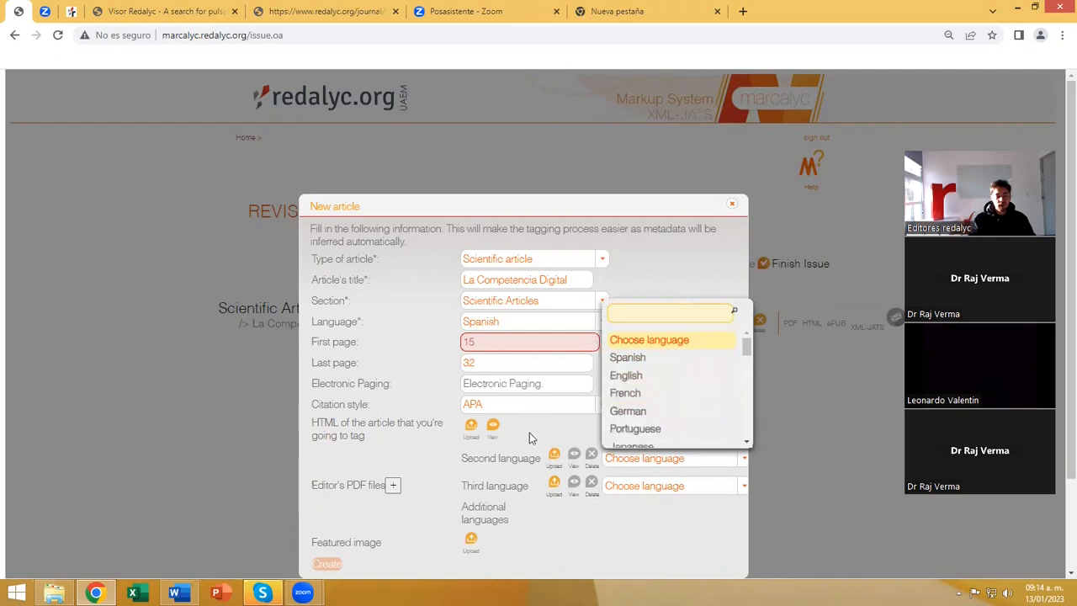
{"action": "left_click", "coordinate": [502, 454]}
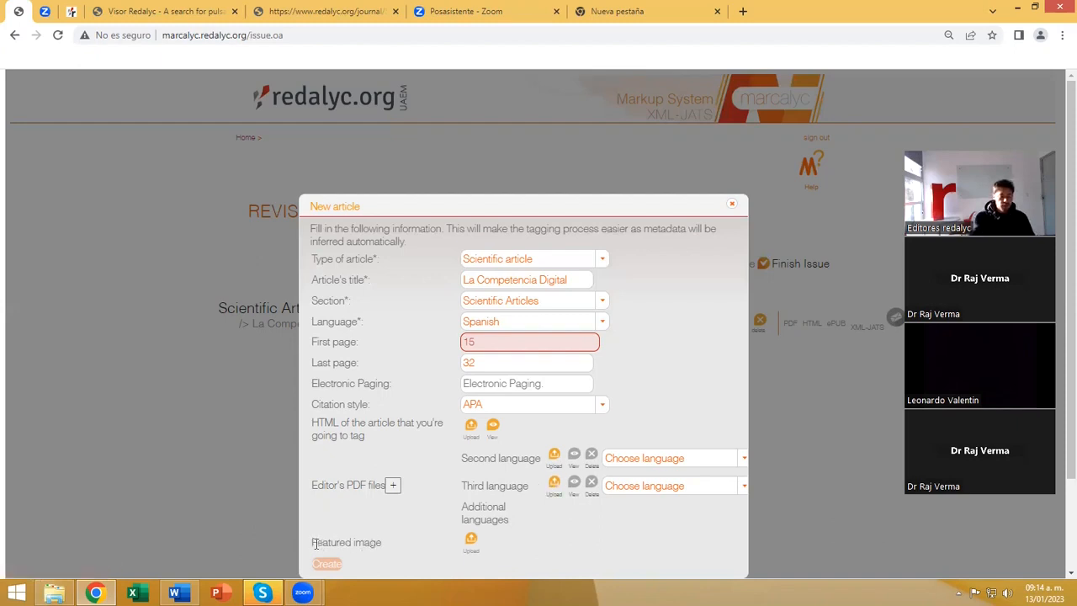
{"action": "left_click_drag", "start_coordinate": [311, 541], "coordinate": [379, 540]}
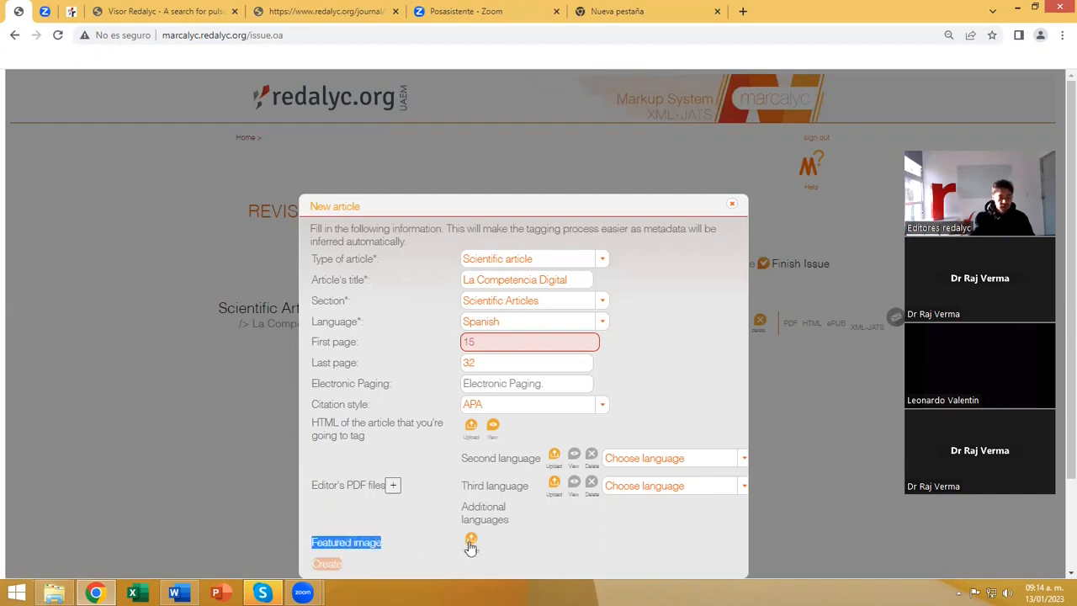
{"action": "left_click", "coordinate": [328, 501]}
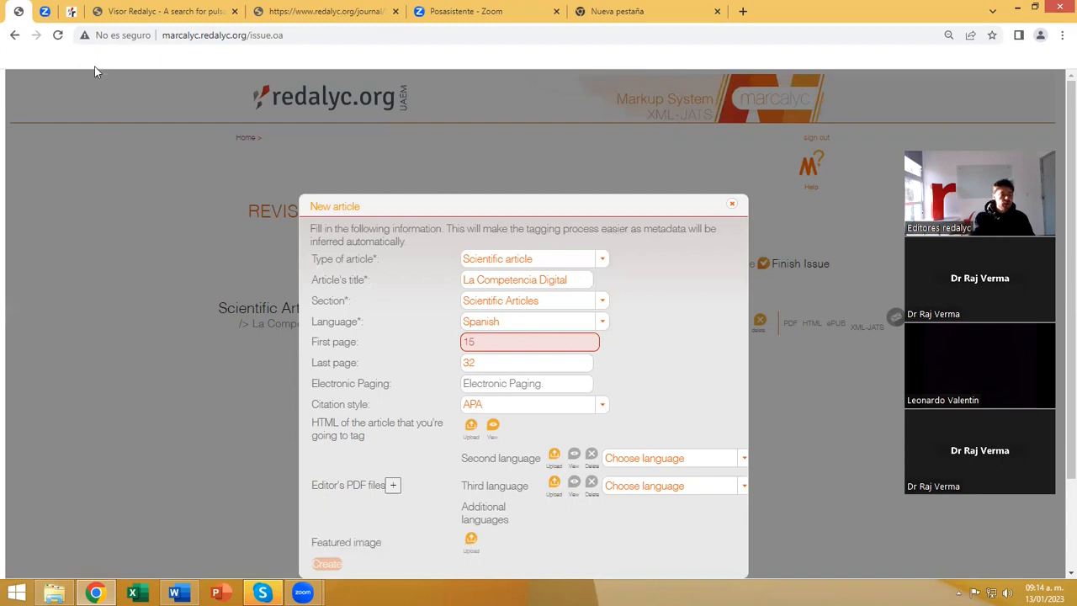
Examine the featured images beside the articles on the Revista Mexicana de Astronomía y Astrofísica page in Redalyc.
{"action": "left_click", "coordinate": [71, 13]}
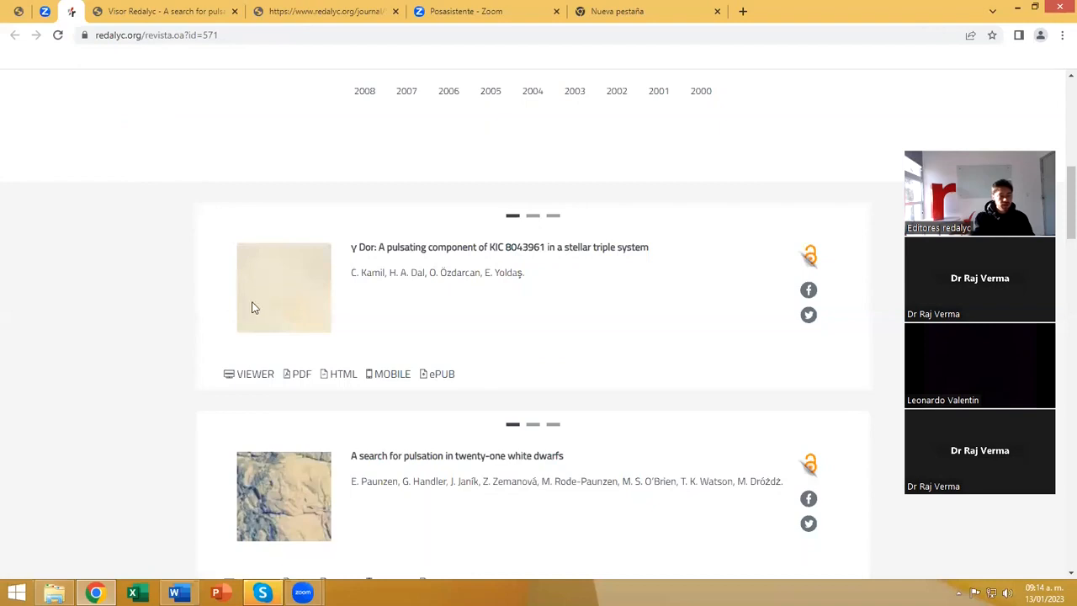
{"action": "scroll", "coordinate": [265, 292], "scroll_direction": "down", "scroll_amount": 3}
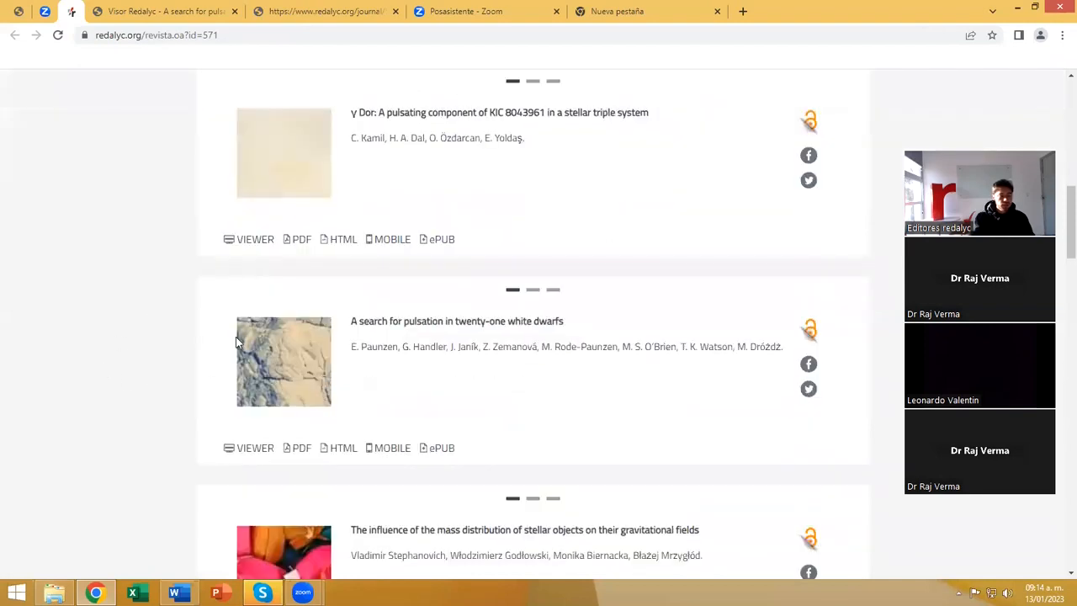
{"action": "scroll", "coordinate": [240, 363], "scroll_direction": "down", "scroll_amount": 3}
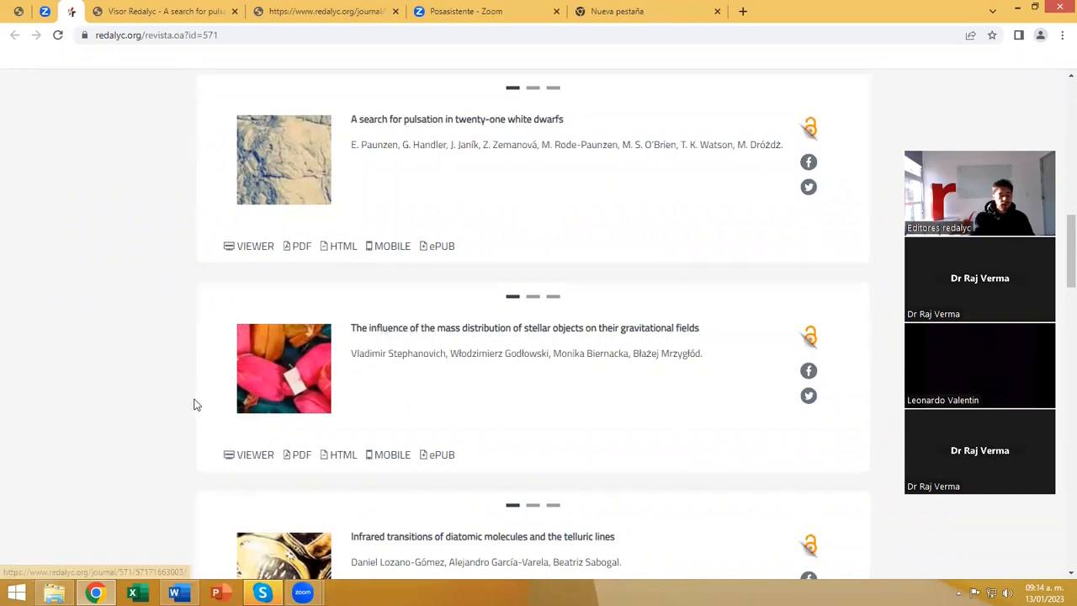
{"action": "scroll", "coordinate": [149, 416], "scroll_direction": "down", "scroll_amount": 2}
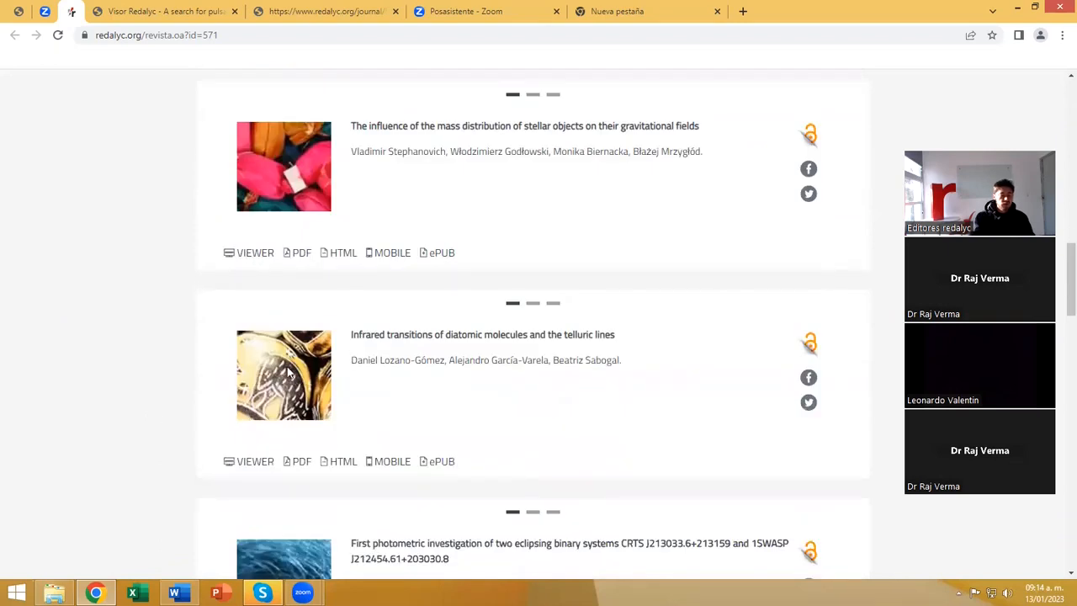
{"action": "scroll", "coordinate": [173, 392], "scroll_direction": "down", "scroll_amount": 2}
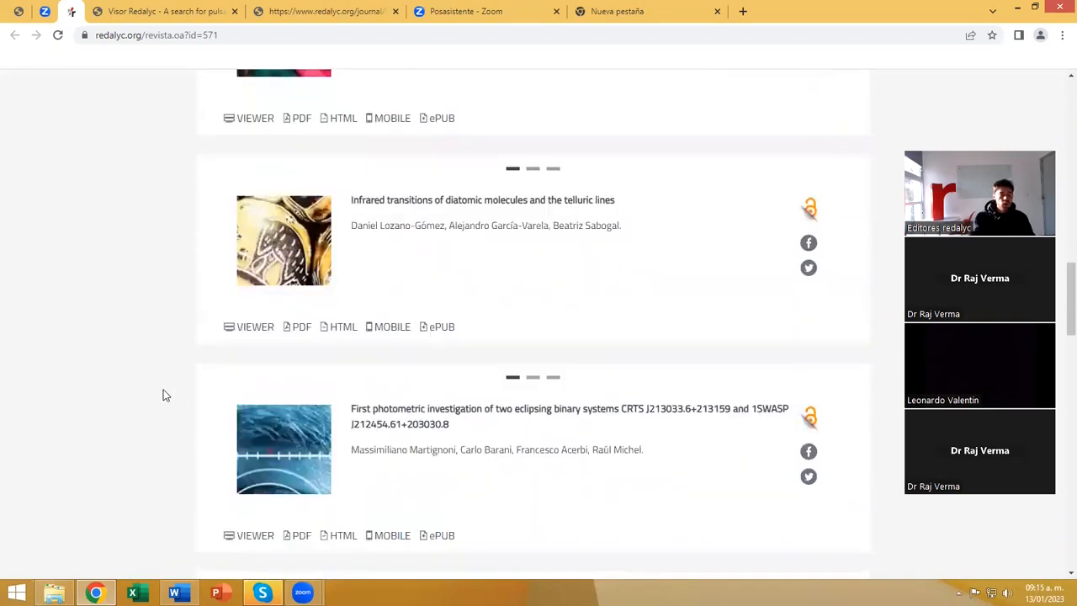
{"action": "scroll", "coordinate": [176, 394], "scroll_direction": "down", "scroll_amount": 1}
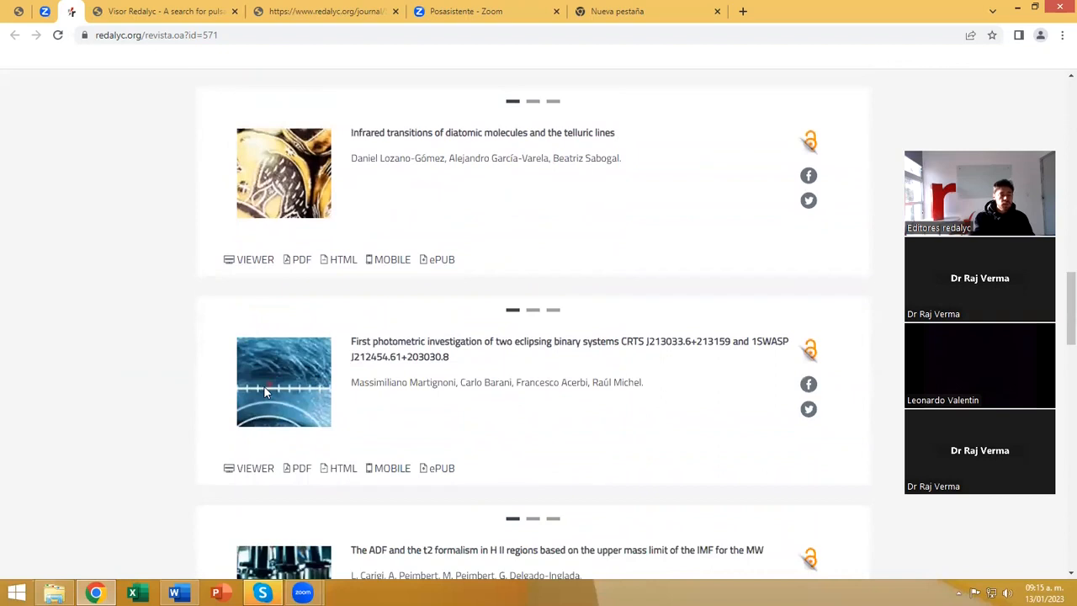
{"action": "scroll", "coordinate": [172, 408], "scroll_direction": "down", "scroll_amount": 2}
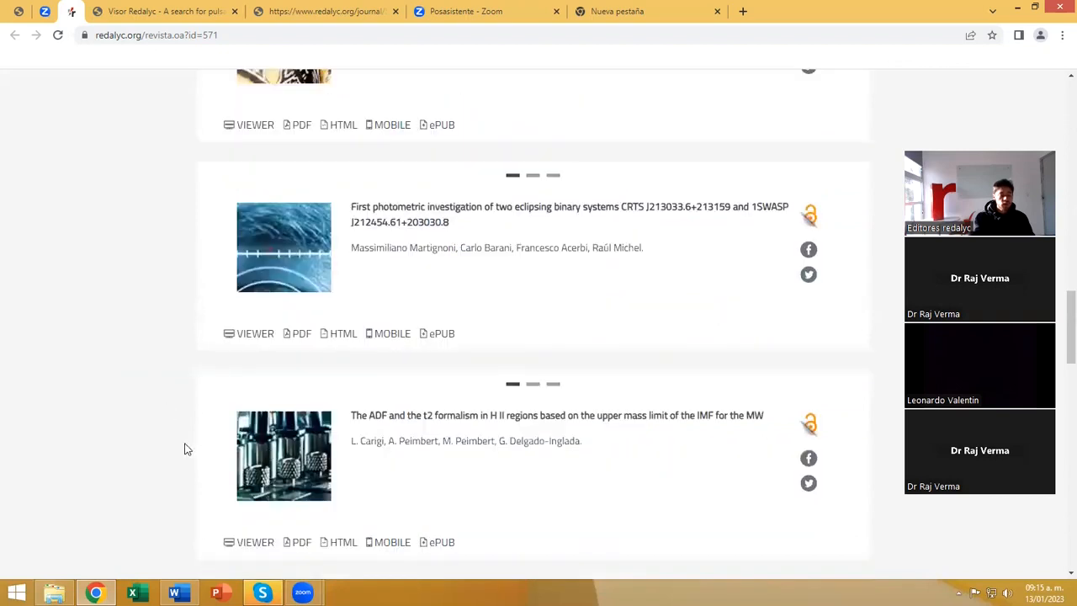
{"action": "scroll", "coordinate": [186, 447], "scroll_direction": "down", "scroll_amount": 4}
{"action": "scroll", "coordinate": [214, 421], "scroll_direction": "down", "scroll_amount": 2}
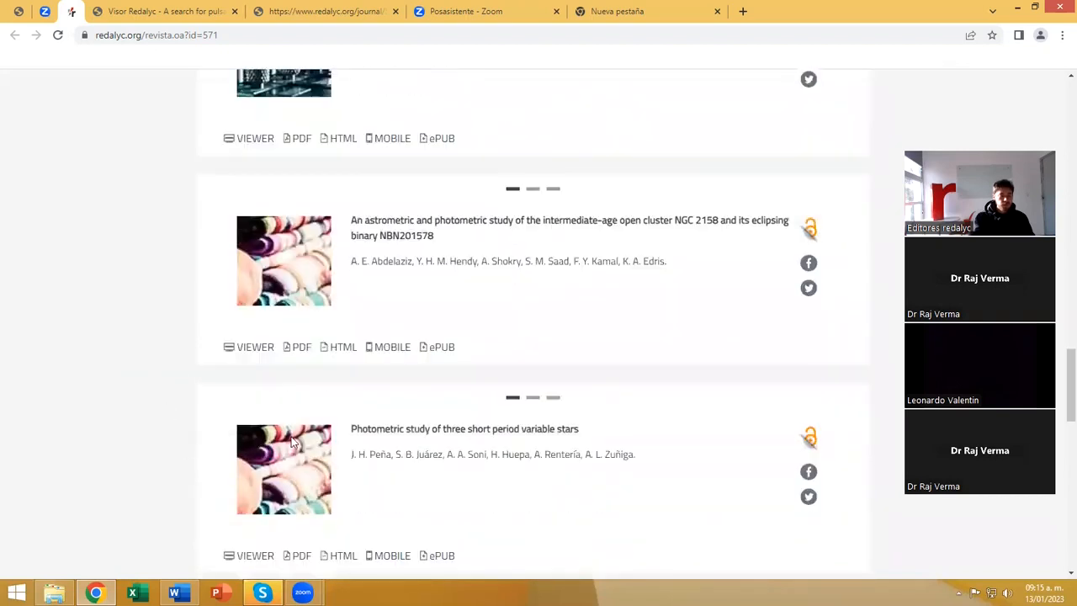
{"action": "scroll", "coordinate": [287, 424], "scroll_direction": "up", "scroll_amount": 8}
{"action": "scroll", "coordinate": [287, 425], "scroll_direction": "up", "scroll_amount": 4}
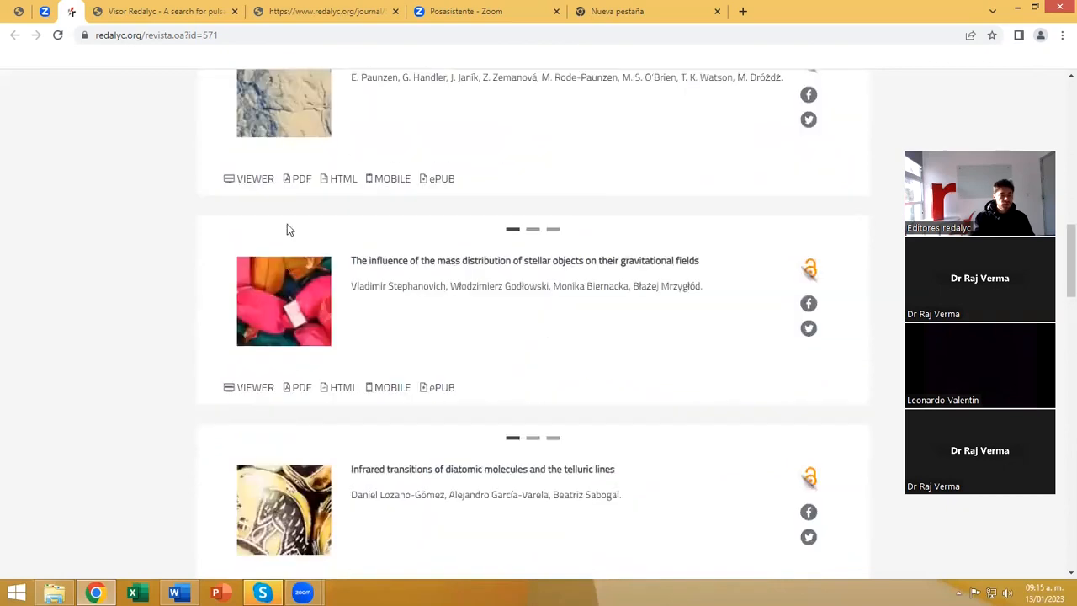
Return to Marcalyc, close the New article form and review La Competencia Digital's details in its edit form without updating them.
{"action": "left_click", "coordinate": [25, 11]}
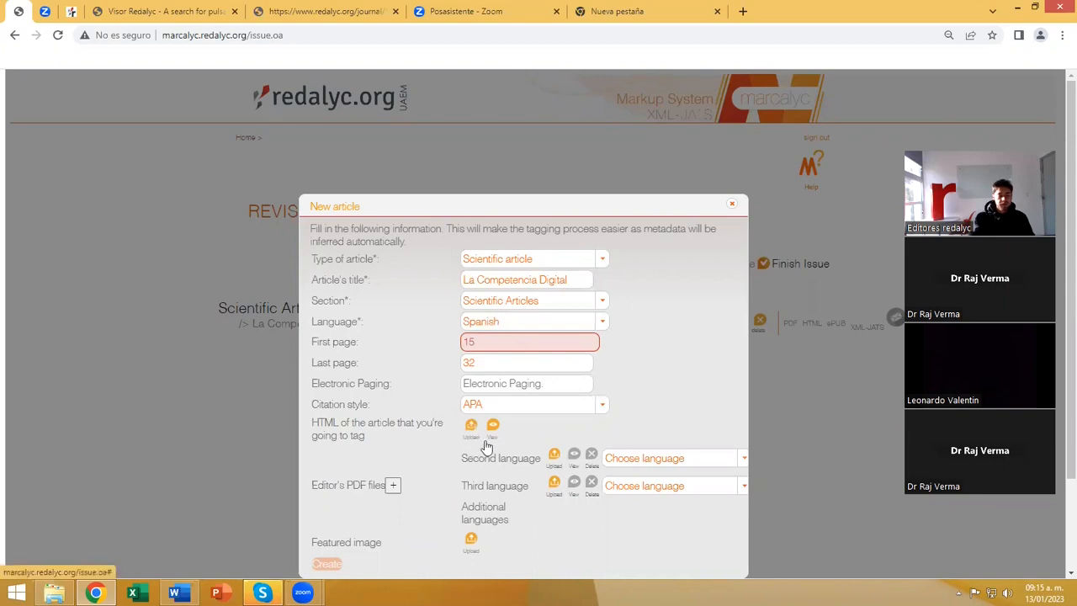
{"action": "left_click", "coordinate": [731, 206]}
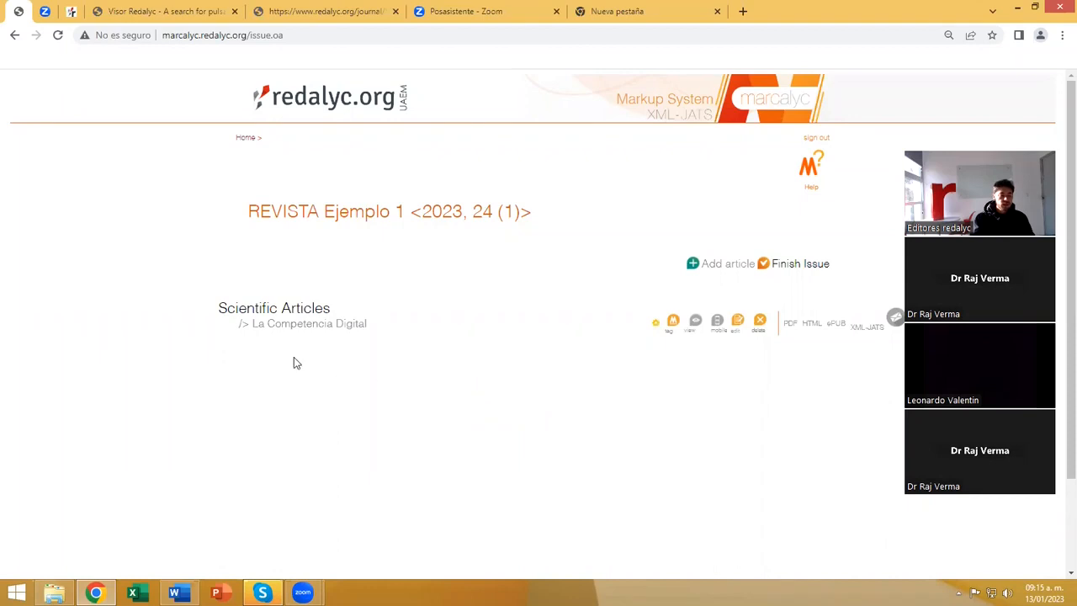
{"action": "left_click_drag", "start_coordinate": [250, 322], "coordinate": [368, 324]}
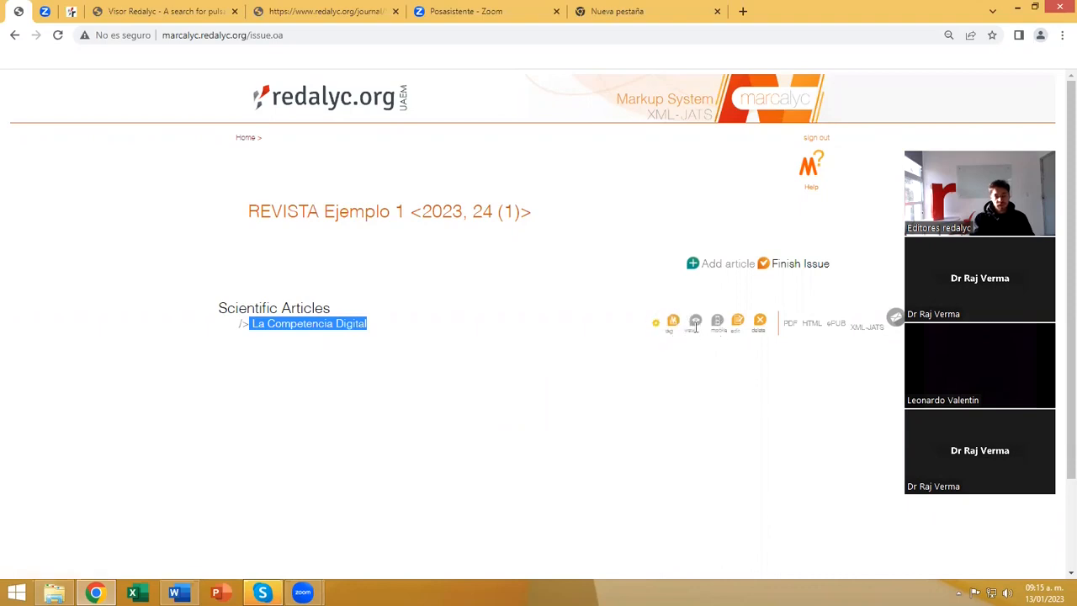
{"action": "left_click", "coordinate": [737, 323]}
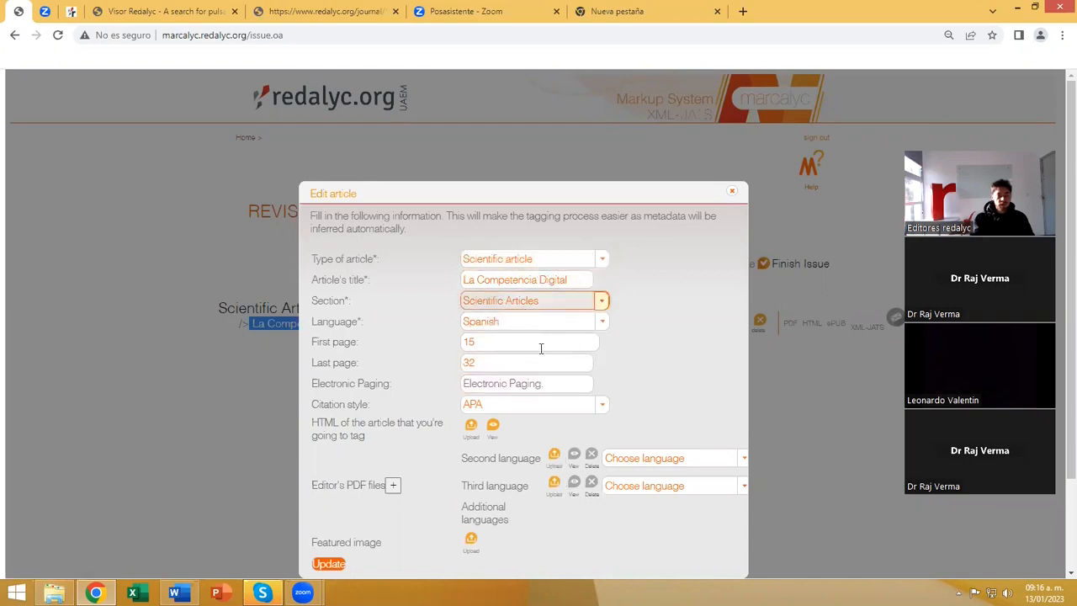
{"action": "left_click", "coordinate": [730, 194]}
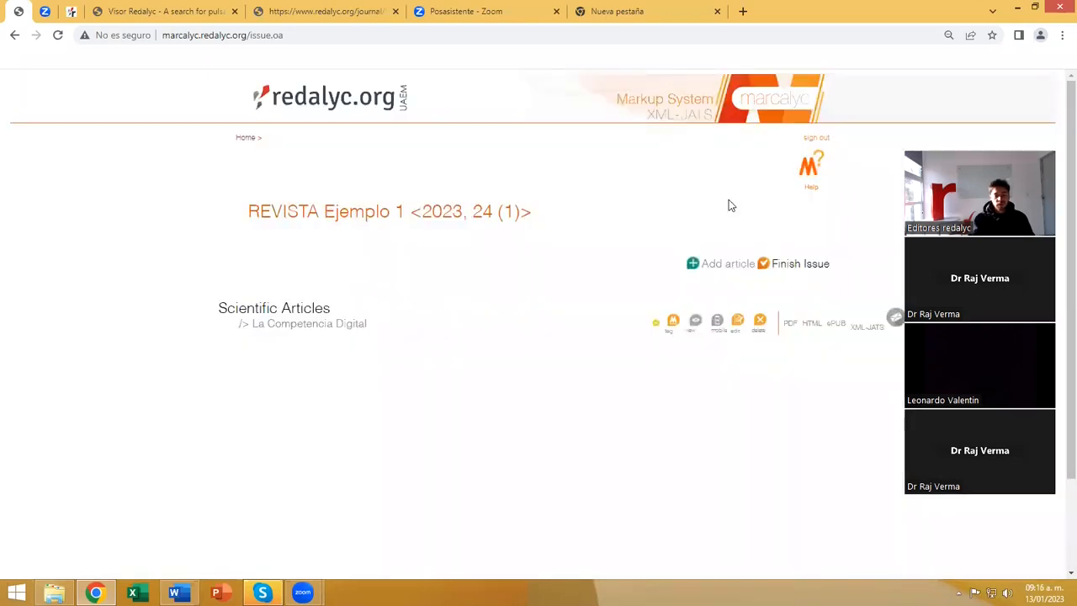
Start tagging La Competencia Digital, read the Inference Wizard instructions and accept using the wizard.
{"action": "left_click", "coordinate": [673, 322]}
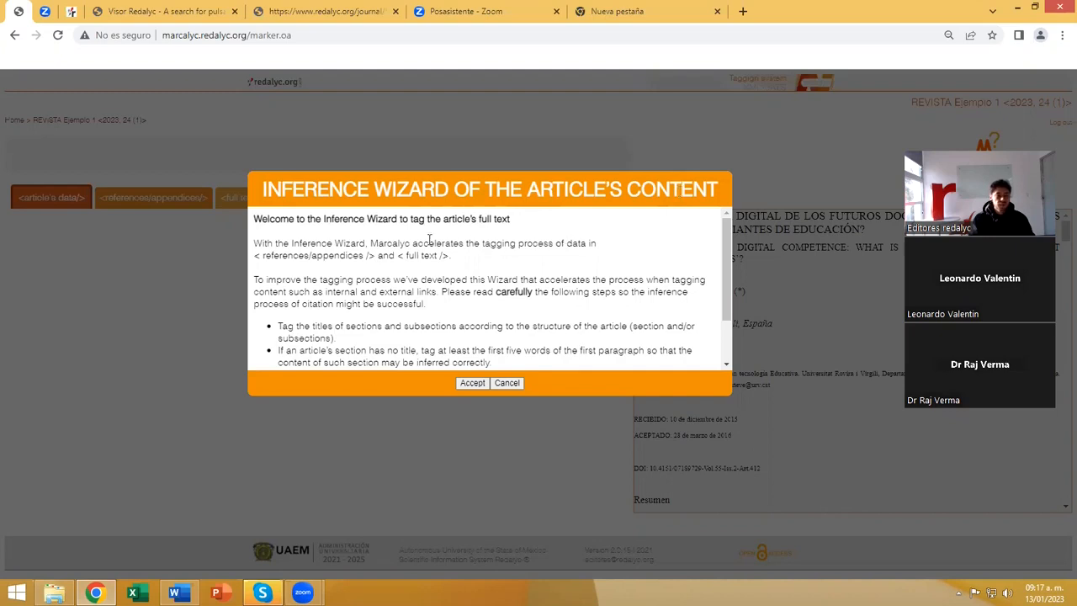
{"action": "scroll", "coordinate": [408, 248], "scroll_direction": "down", "scroll_amount": 1}
{"action": "scroll", "coordinate": [426, 275], "scroll_direction": "up", "scroll_amount": 2}
{"action": "scroll", "coordinate": [431, 280], "scroll_direction": "down", "scroll_amount": 2}
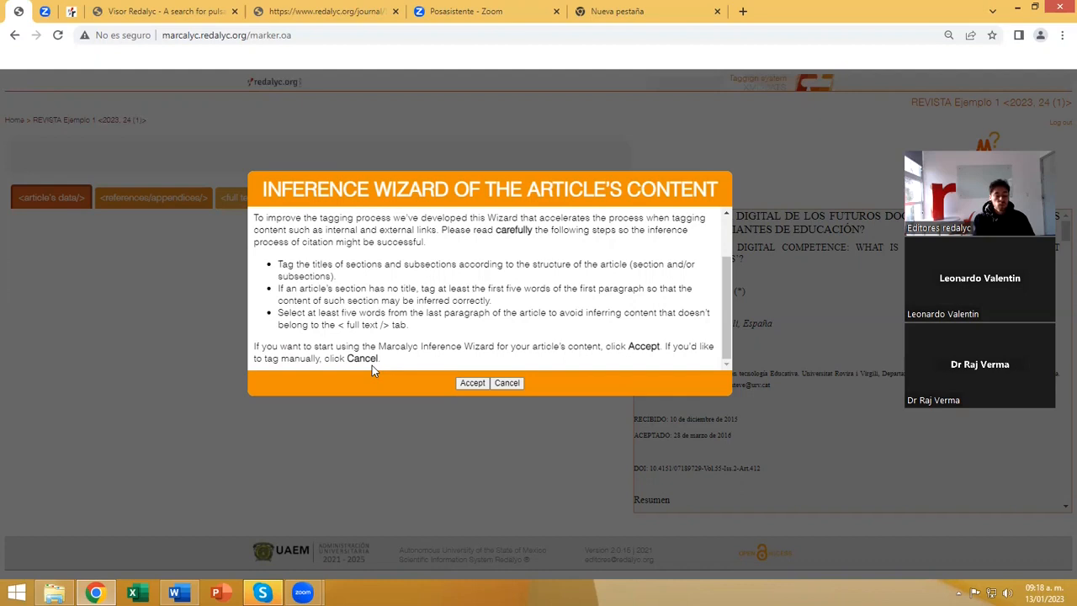
{"action": "left_click", "coordinate": [466, 384]}
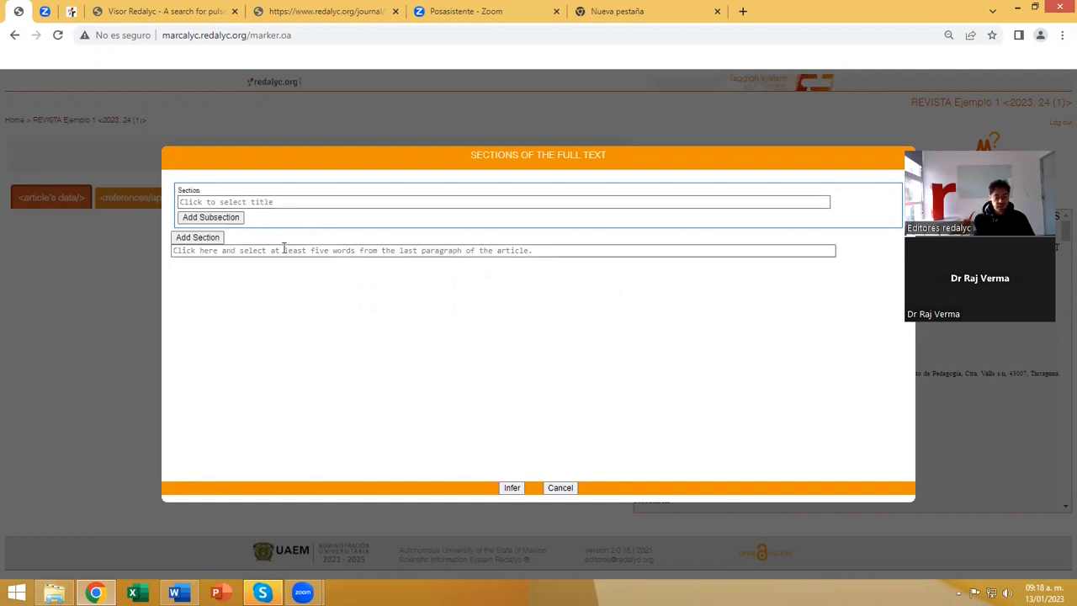
Set the first section title of the full text to INTRODUCCIÓN from the article, leaving out its number.
{"action": "left_click", "coordinate": [191, 201]}
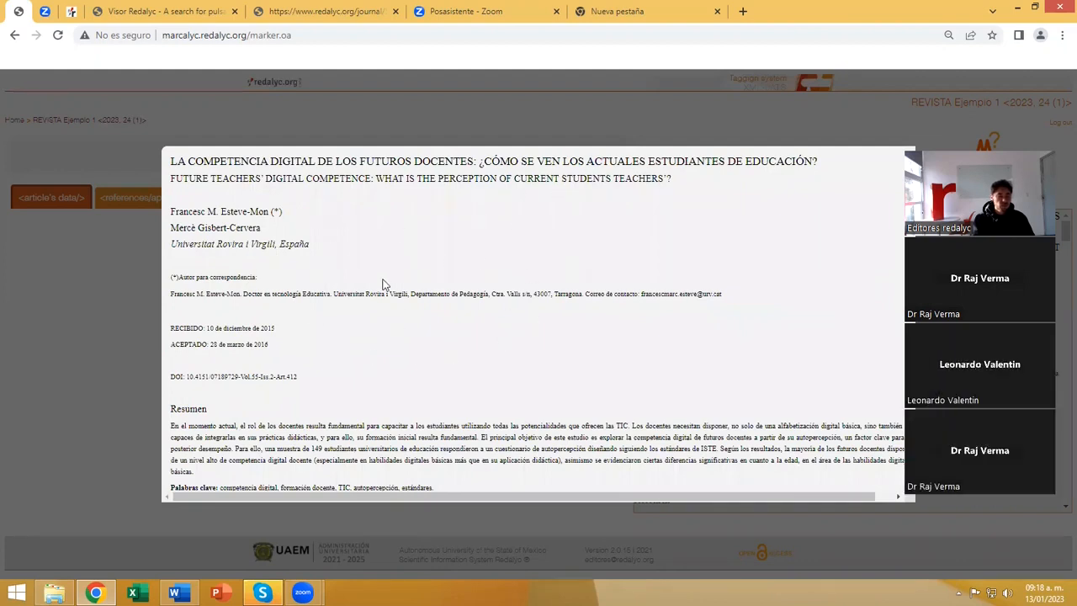
{"action": "scroll", "coordinate": [383, 284], "scroll_direction": "down", "scroll_amount": 1}
{"action": "scroll", "coordinate": [383, 285], "scroll_direction": "up", "scroll_amount": 3}
{"action": "scroll", "coordinate": [186, 224], "scroll_direction": "down", "scroll_amount": 3}
{"action": "scroll", "coordinate": [398, 336], "scroll_direction": "down", "scroll_amount": 2}
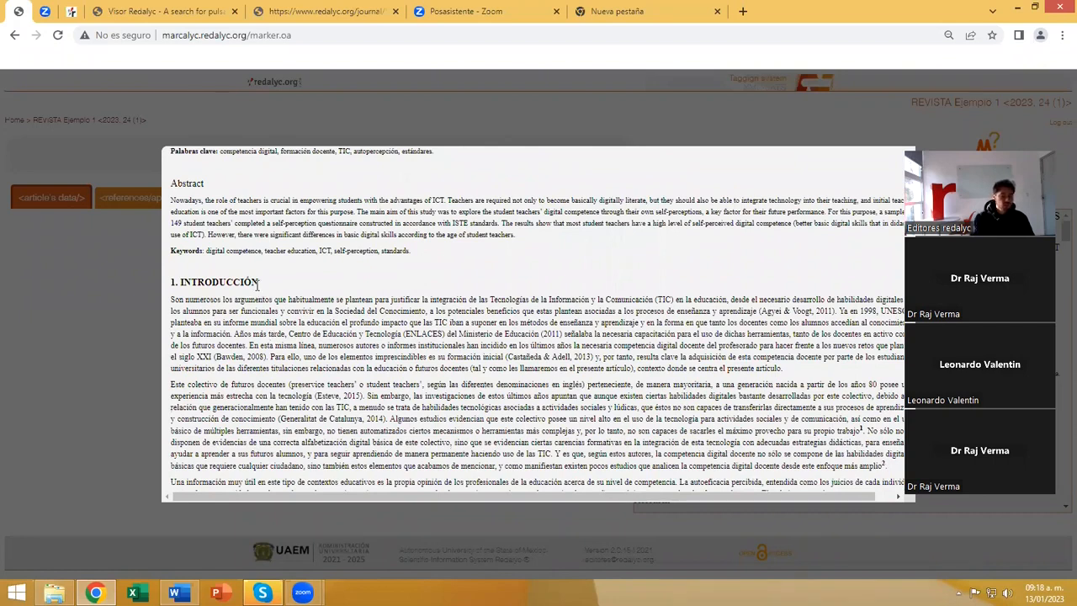
{"action": "left_click_drag", "start_coordinate": [254, 283], "coordinate": [185, 283]}
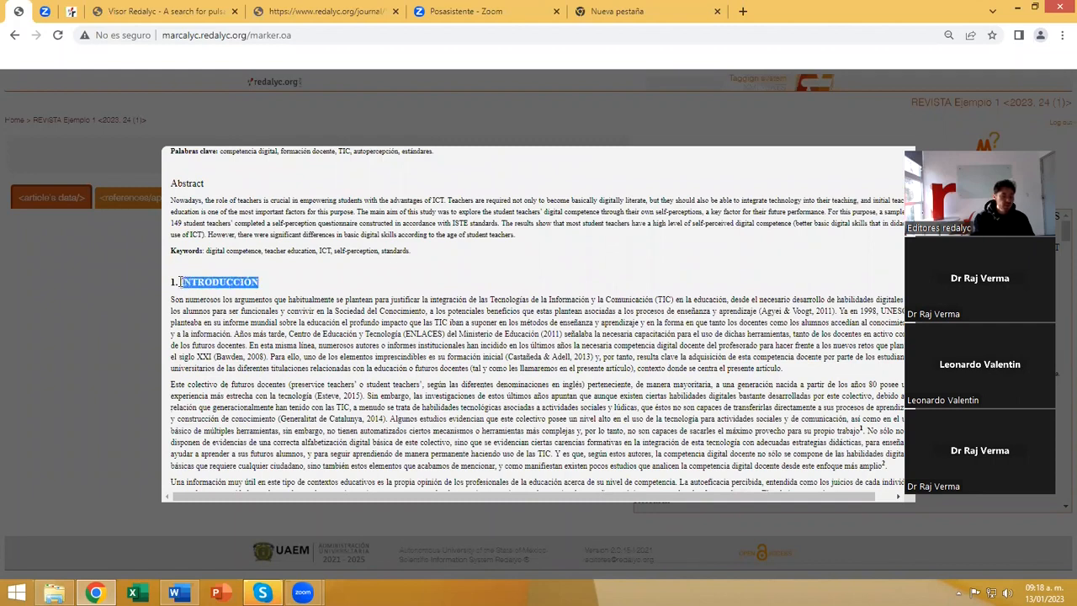
{"action": "left_click_drag", "start_coordinate": [180, 285], "coordinate": [179, 280]}
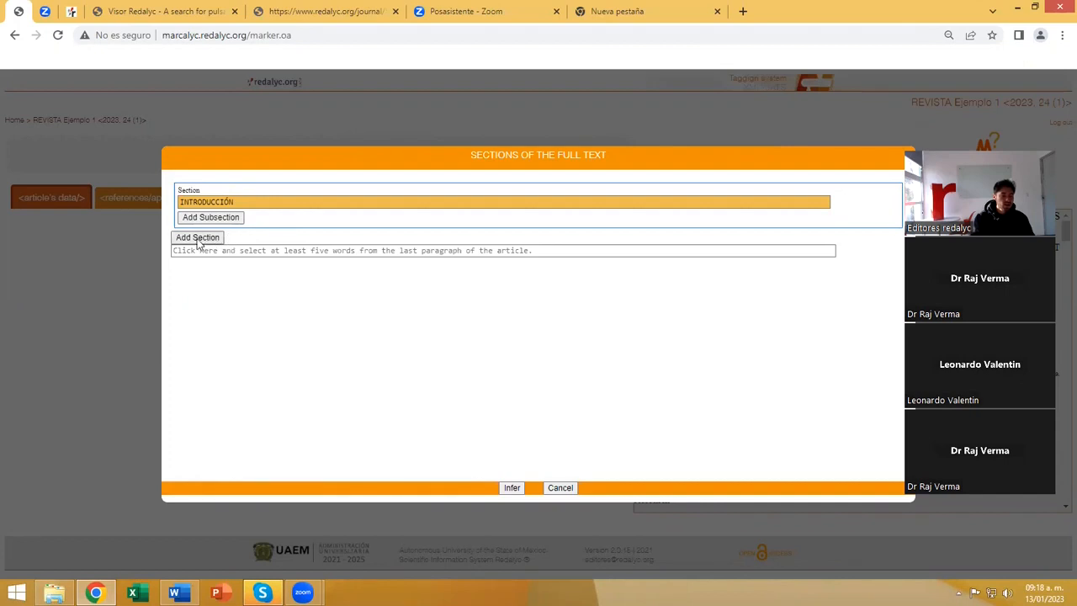
Add a second full-text section titled LA COMPETENCIA DIGITAL DOCENTE from the article's heading, leaving out its number.
{"action": "left_click", "coordinate": [197, 237]}
{"action": "left_click", "coordinate": [202, 250]}
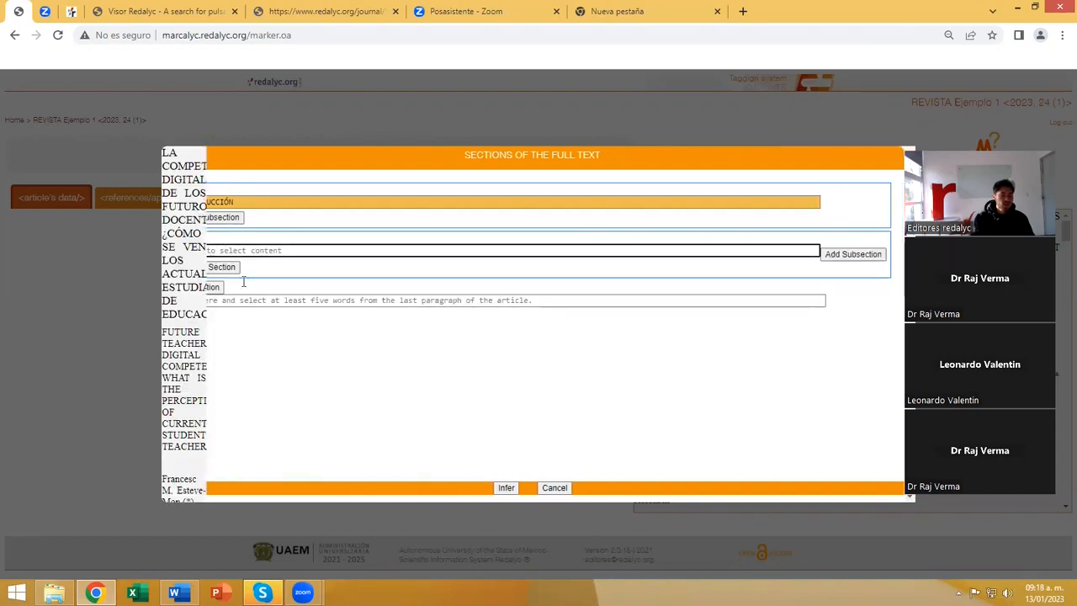
{"action": "scroll", "coordinate": [387, 346], "scroll_direction": "down", "scroll_amount": 5}
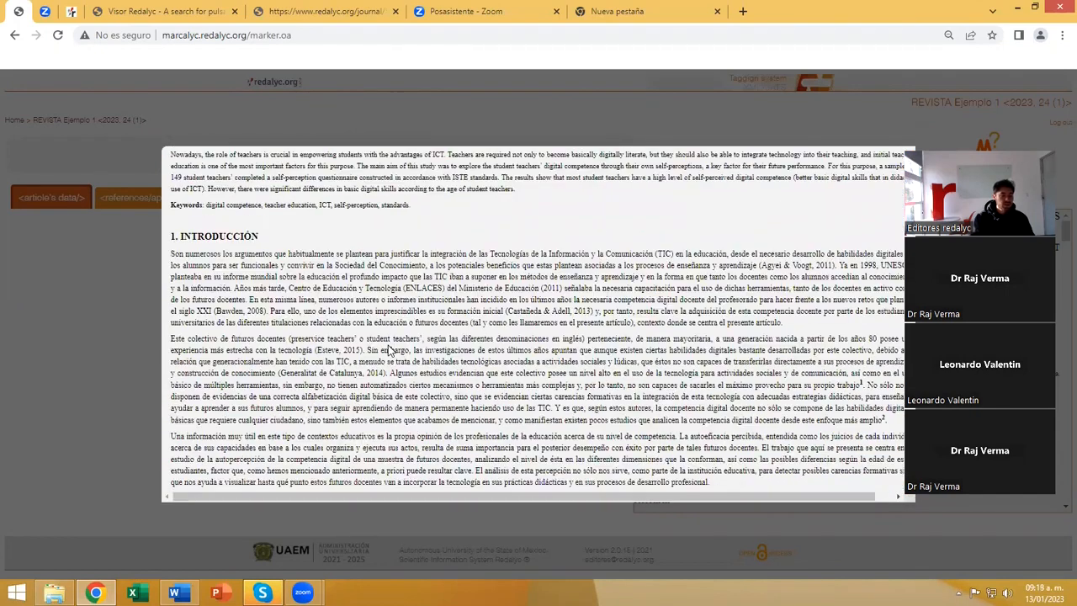
{"action": "scroll", "coordinate": [388, 346], "scroll_direction": "down", "scroll_amount": 3}
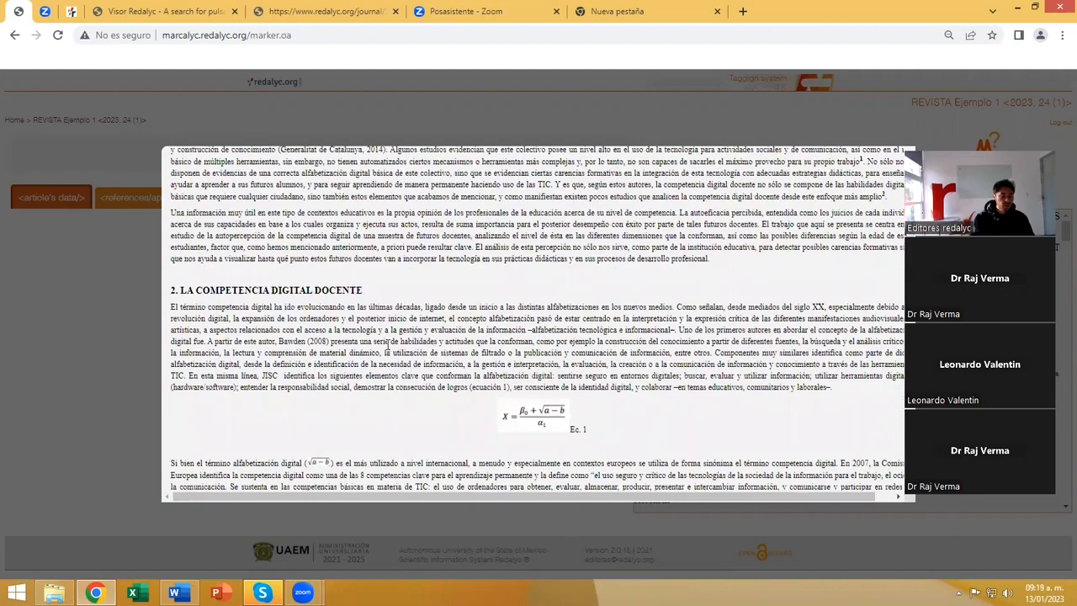
{"action": "scroll", "coordinate": [387, 346], "scroll_direction": "down", "scroll_amount": 2}
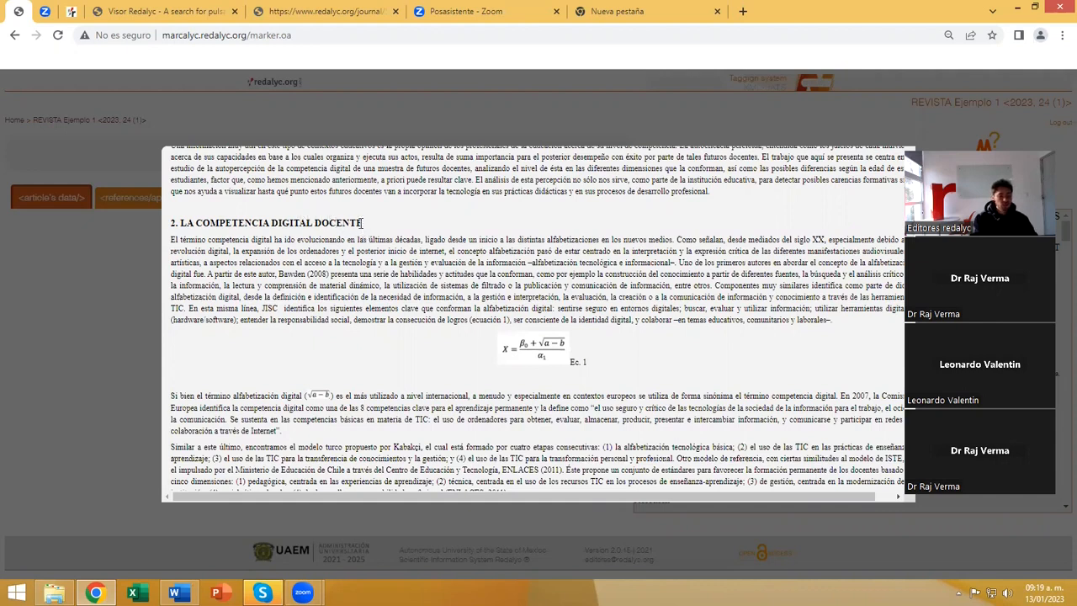
{"action": "left_click_drag", "start_coordinate": [361, 223], "coordinate": [195, 222]}
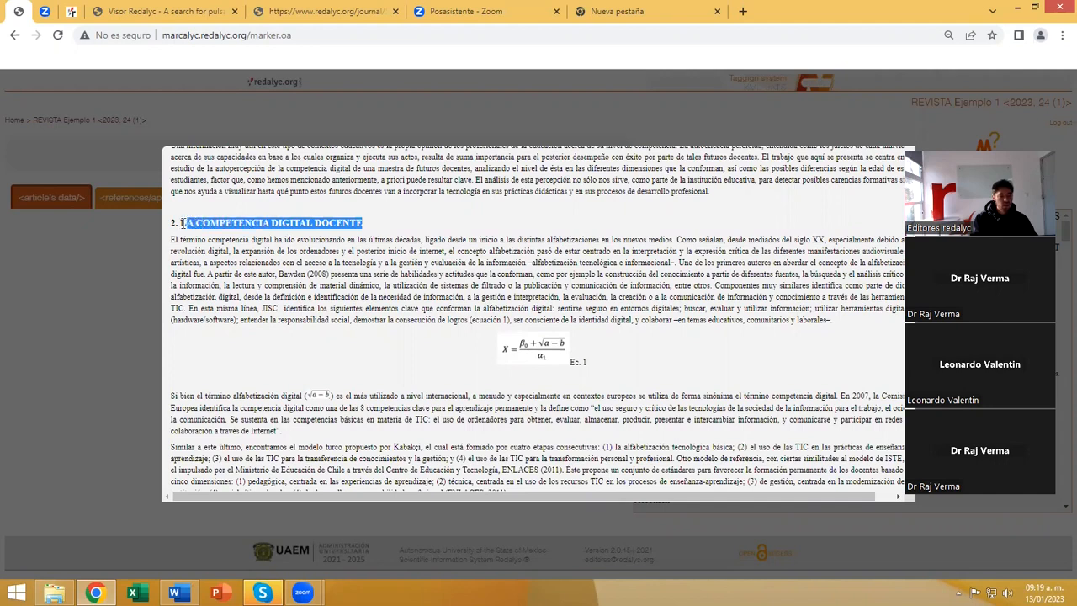
{"action": "left_click_drag", "start_coordinate": [182, 227], "coordinate": [181, 226]}
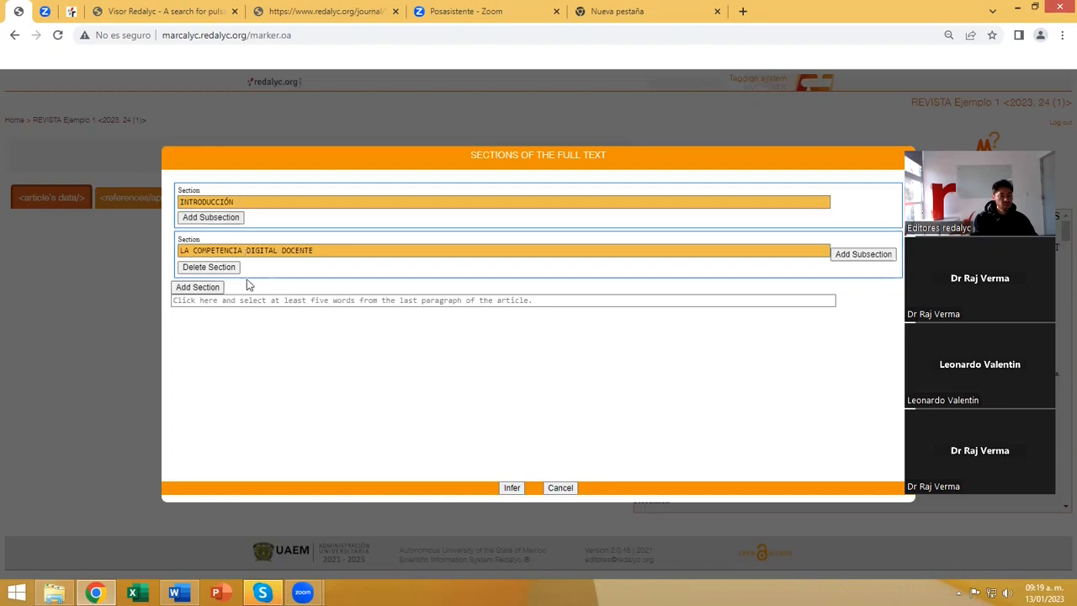
Add a third section and take its title PROPÓSITO from the article's heading, without the number.
{"action": "left_click", "coordinate": [217, 288]}
{"action": "left_click", "coordinate": [224, 300]}
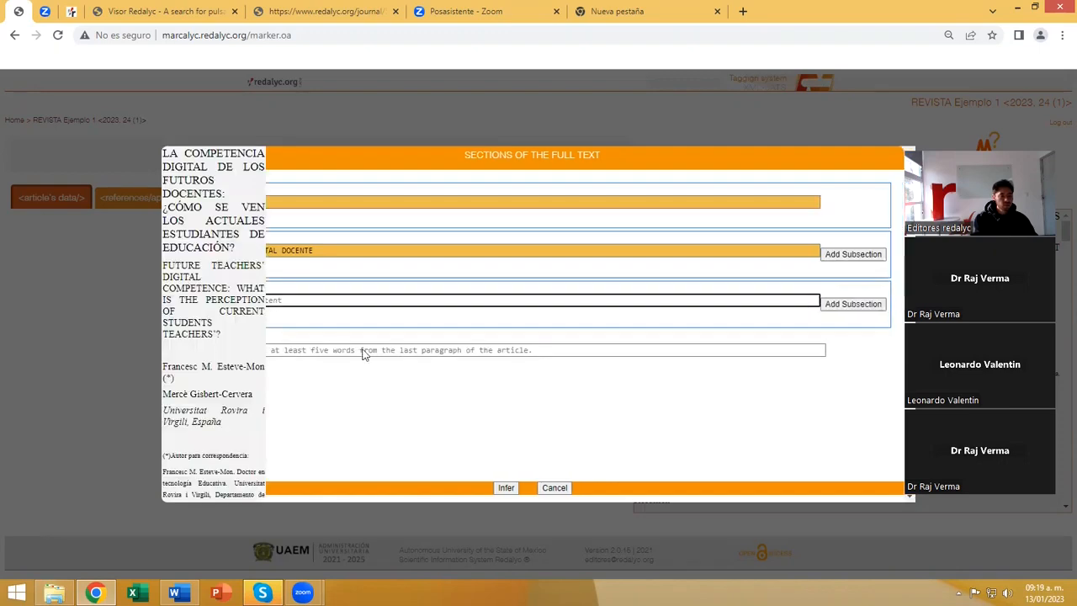
{"action": "scroll", "coordinate": [367, 353], "scroll_direction": "down", "scroll_amount": 10}
{"action": "scroll", "coordinate": [367, 353], "scroll_direction": "down", "scroll_amount": 10}
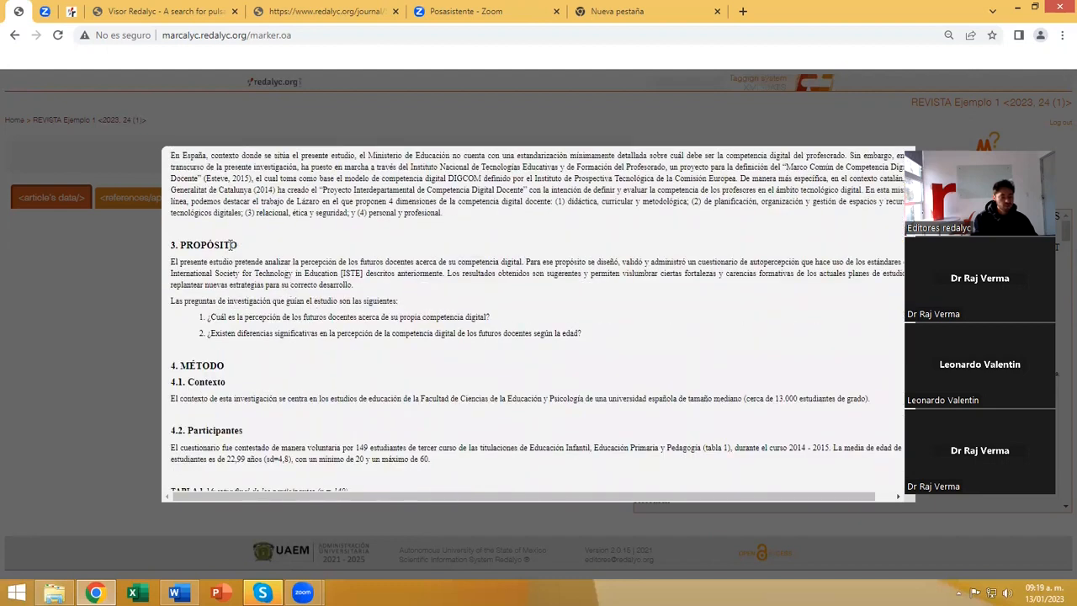
{"action": "left_click_drag", "start_coordinate": [194, 245], "coordinate": [180, 244]}
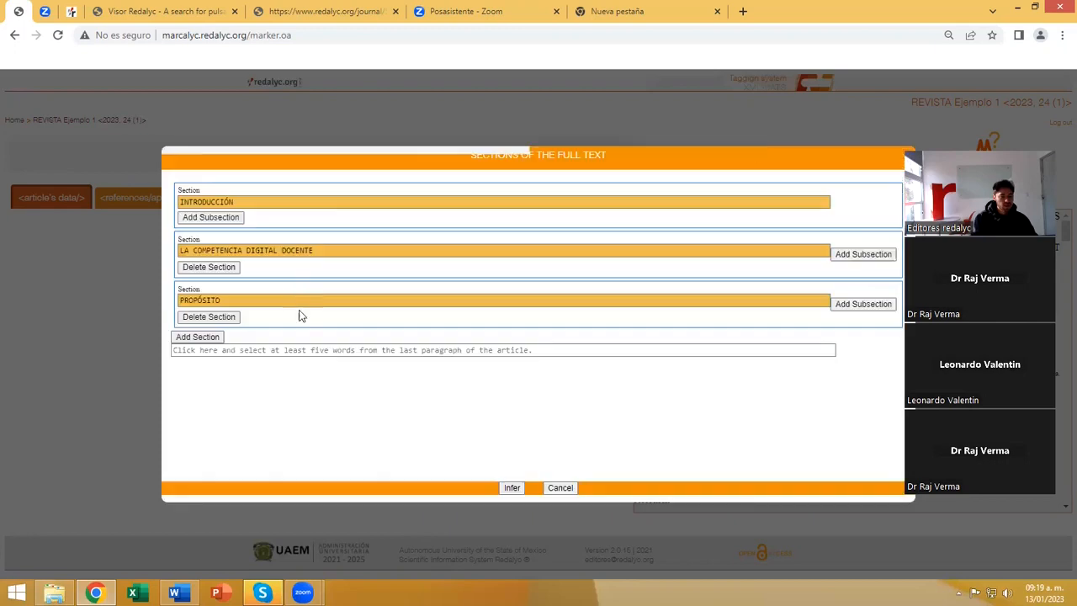
Add a fourth section titled MÉTODO from the article's heading, omitting its number.
{"action": "left_click", "coordinate": [214, 341]}
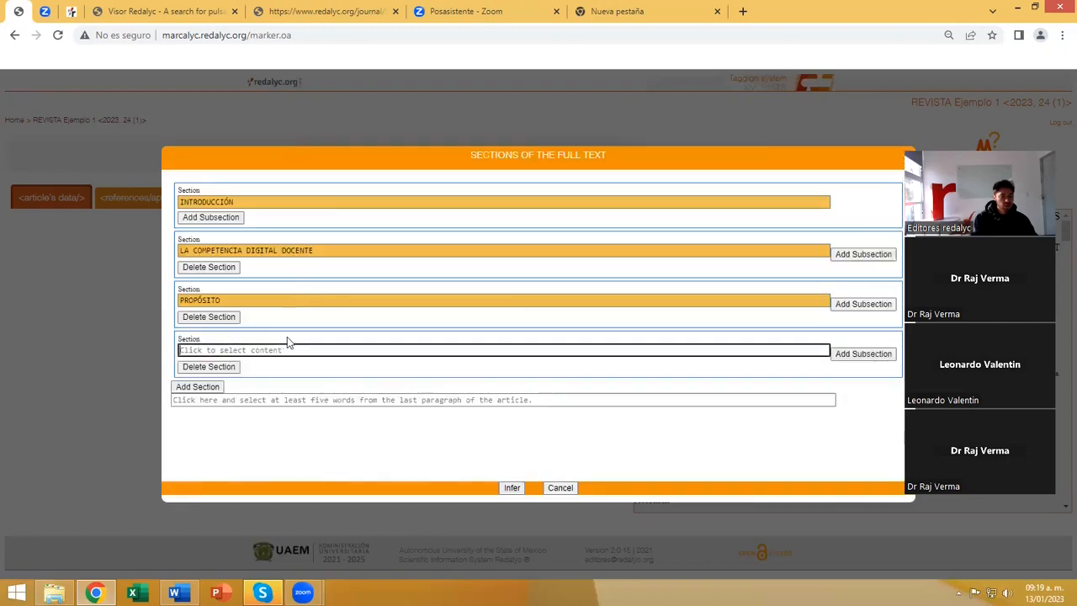
{"action": "left_click", "coordinate": [287, 348]}
{"action": "scroll", "coordinate": [287, 337], "scroll_direction": "down", "scroll_amount": 10}
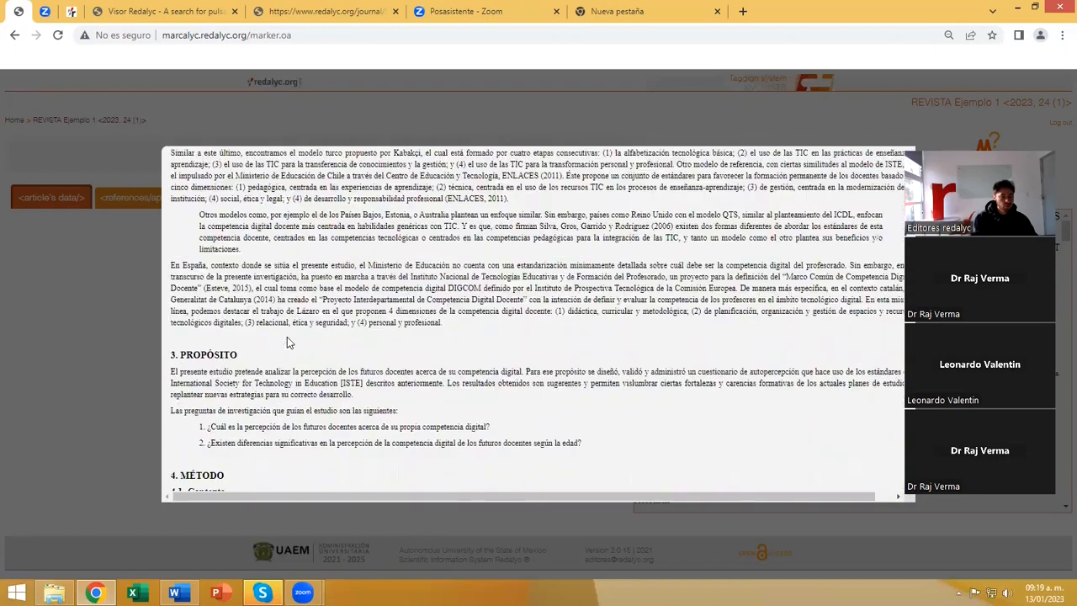
{"action": "scroll", "coordinate": [287, 337], "scroll_direction": "up", "scroll_amount": 2}
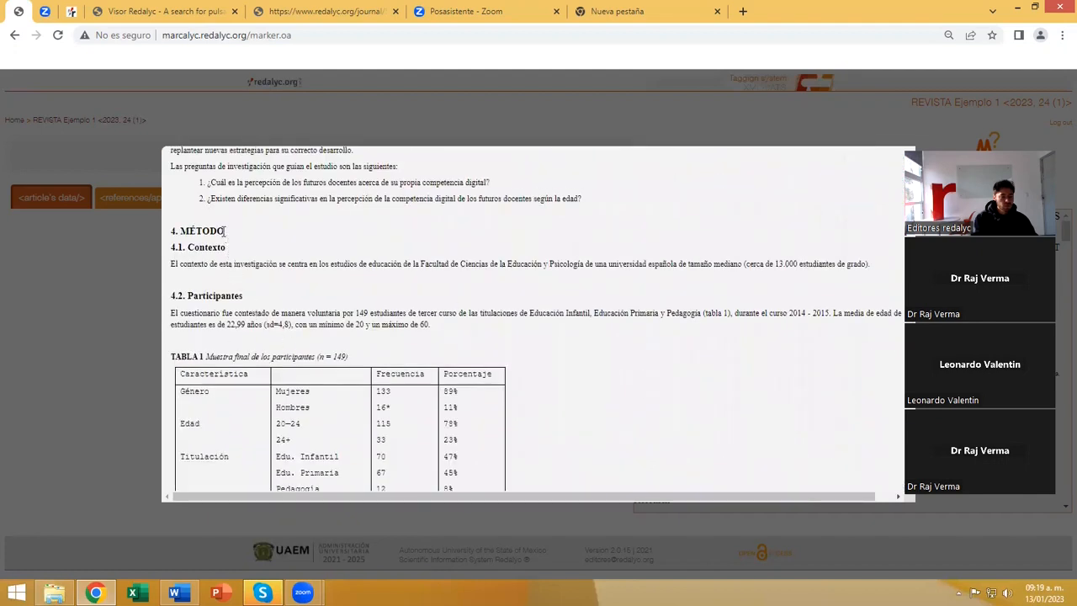
{"action": "left_click_drag", "start_coordinate": [225, 231], "coordinate": [187, 230]}
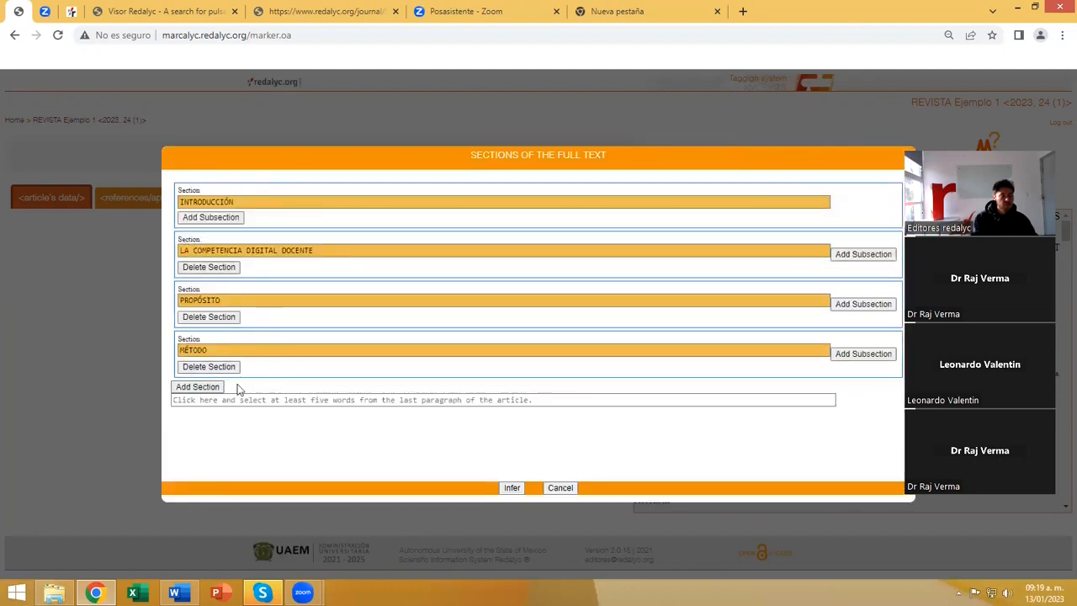
Add a subsection to MÉTODO and set its title to Contexto from heading 4.1, without the number.
{"action": "left_click", "coordinate": [848, 357]}
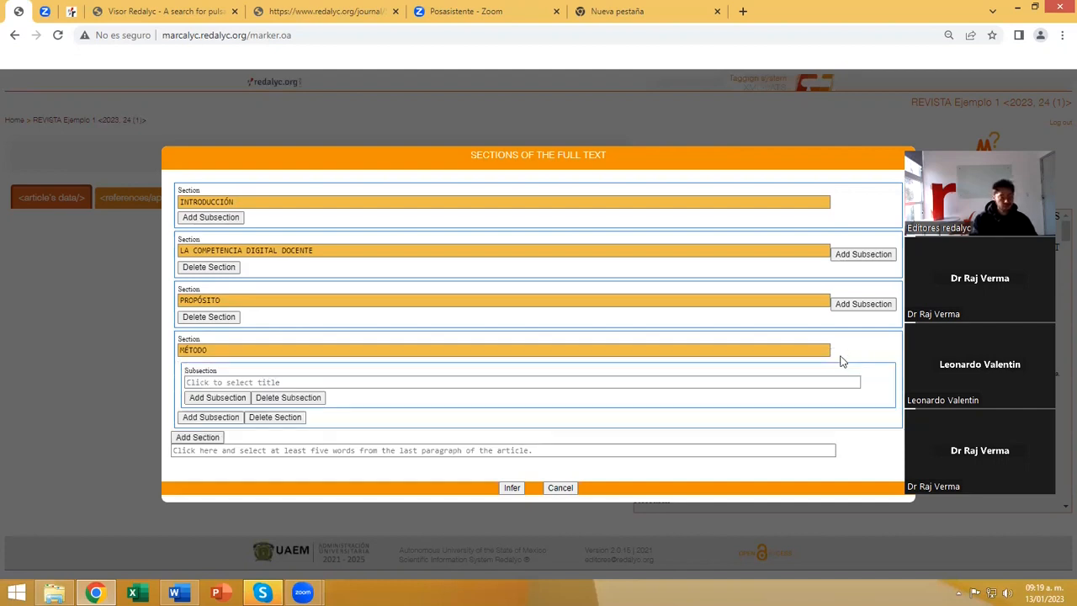
{"action": "left_click", "coordinate": [244, 381]}
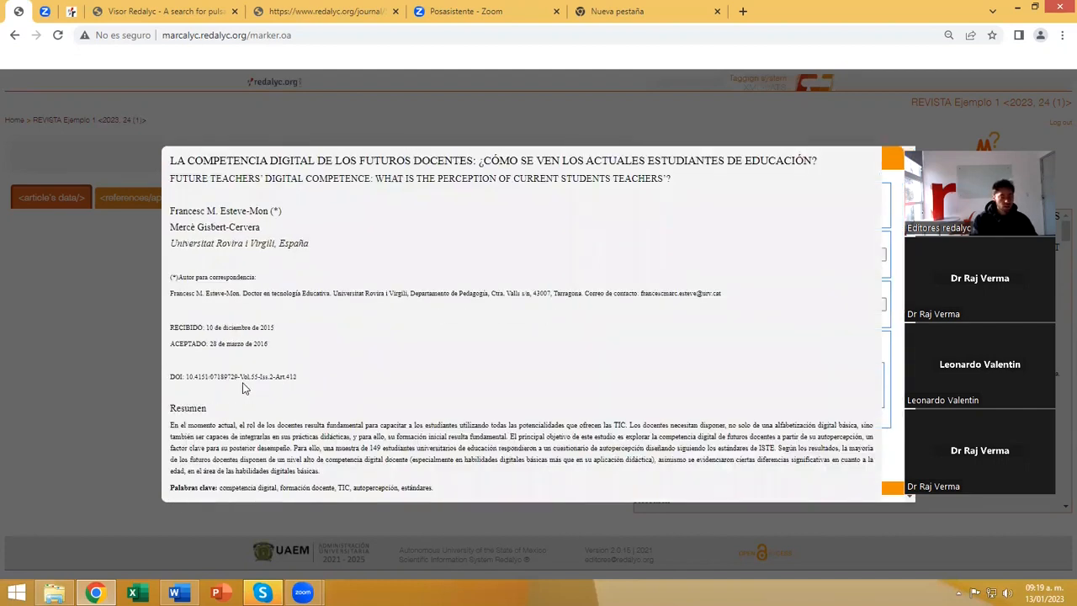
{"action": "scroll", "coordinate": [259, 376], "scroll_direction": "down", "scroll_amount": 5}
{"action": "scroll", "coordinate": [258, 375], "scroll_direction": "down", "scroll_amount": 5}
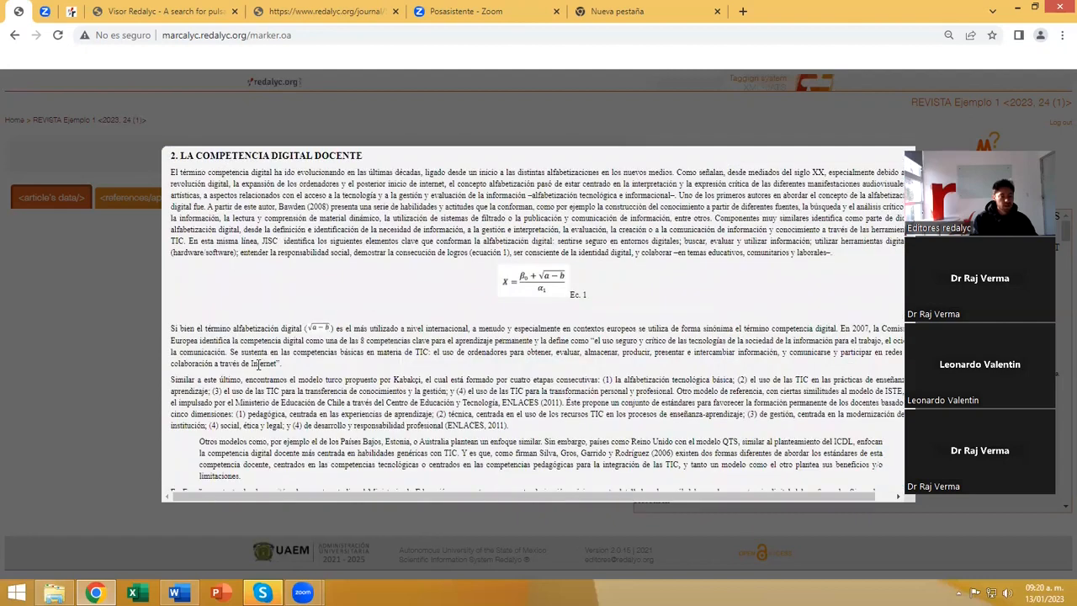
{"action": "scroll", "coordinate": [259, 365], "scroll_direction": "down", "scroll_amount": 10}
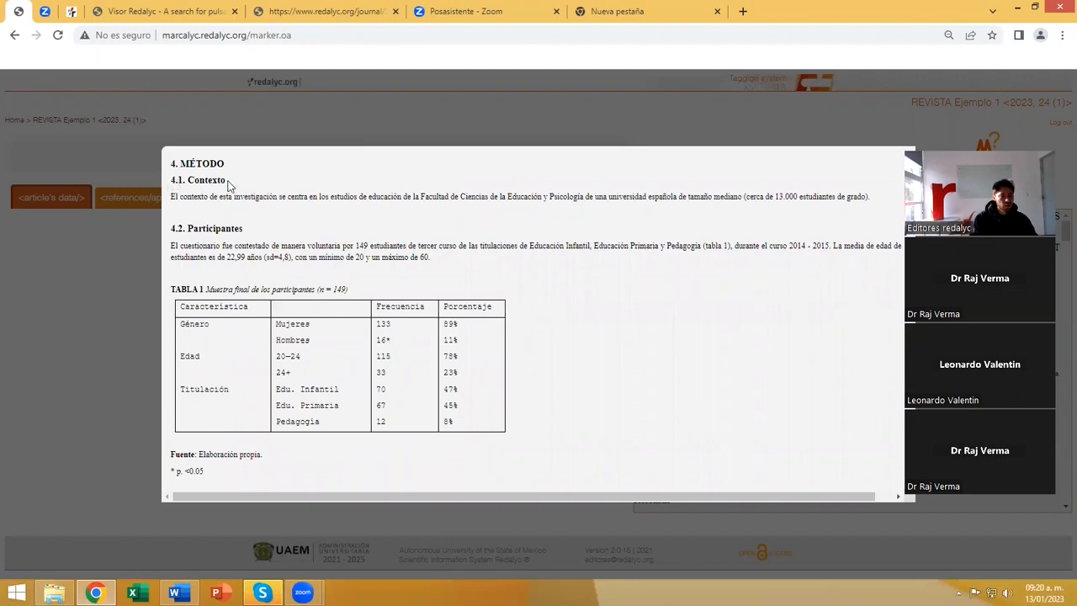
{"action": "left_click_drag", "start_coordinate": [225, 181], "coordinate": [187, 181]}
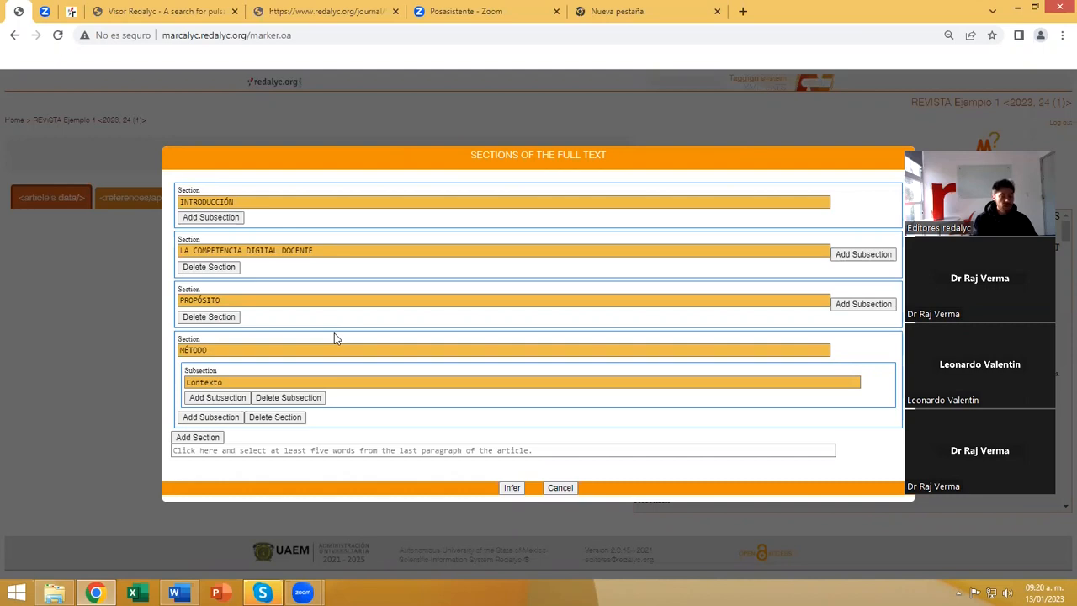
Try nesting an empty subsection inside Contexto, remove it, and add Participantes as a subsection directly under MÉTODO, without its number.
{"action": "left_click", "coordinate": [217, 397]}
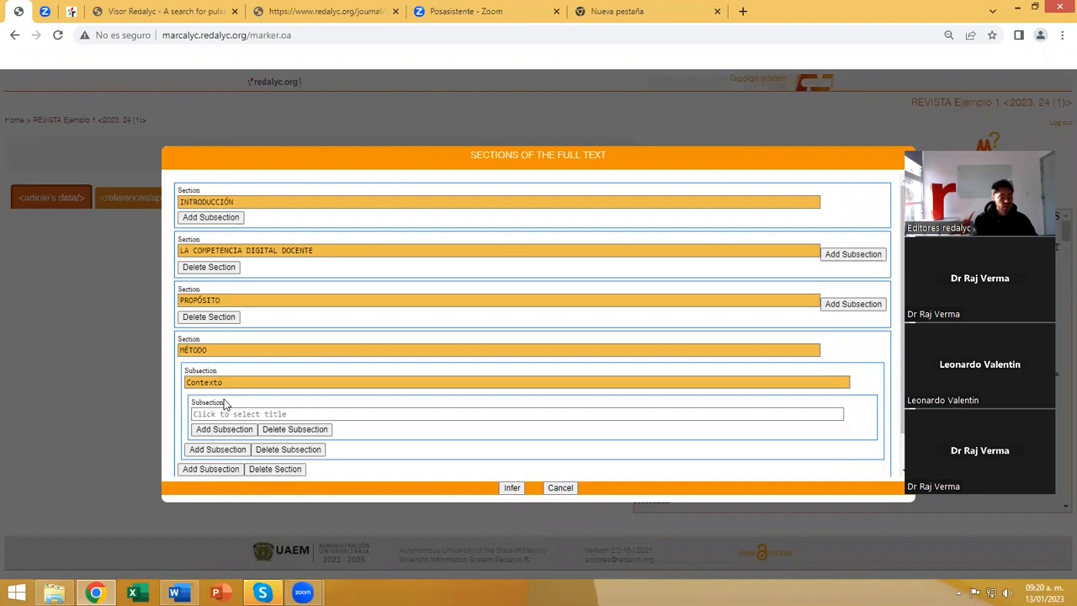
{"action": "left_click", "coordinate": [296, 430]}
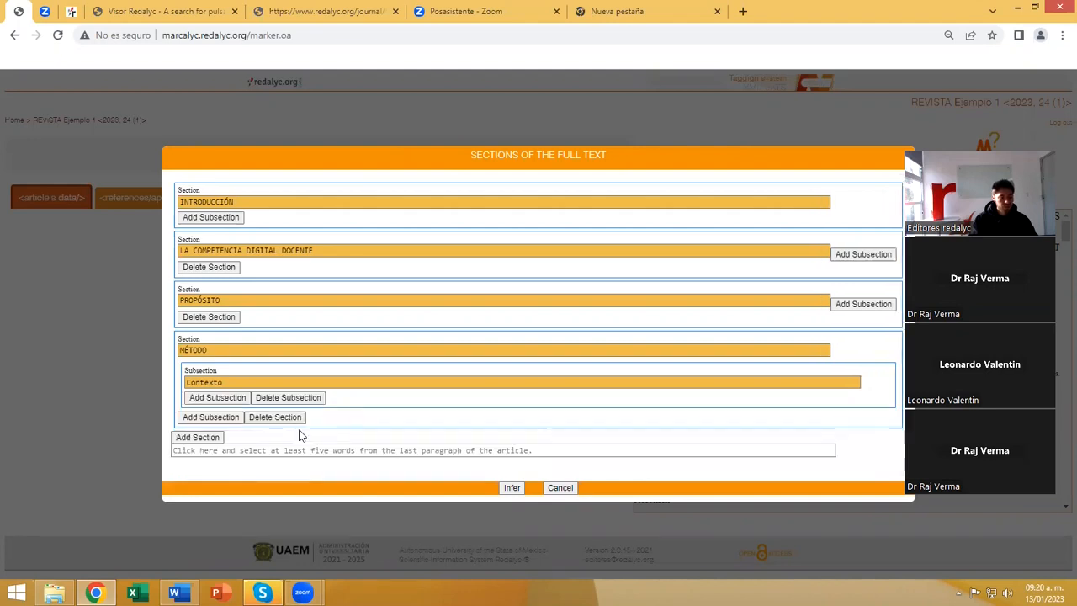
{"action": "left_click", "coordinate": [202, 418]}
{"action": "left_click", "coordinate": [235, 429]}
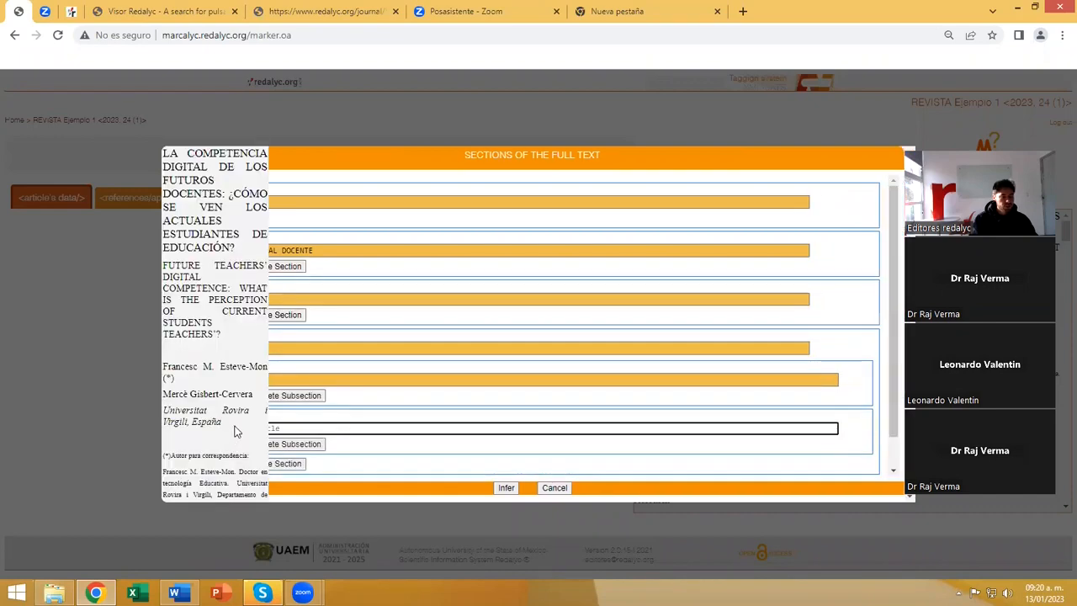
{"action": "scroll", "coordinate": [244, 416], "scroll_direction": "down", "scroll_amount": 15}
{"action": "scroll", "coordinate": [257, 402], "scroll_direction": "down", "scroll_amount": 6}
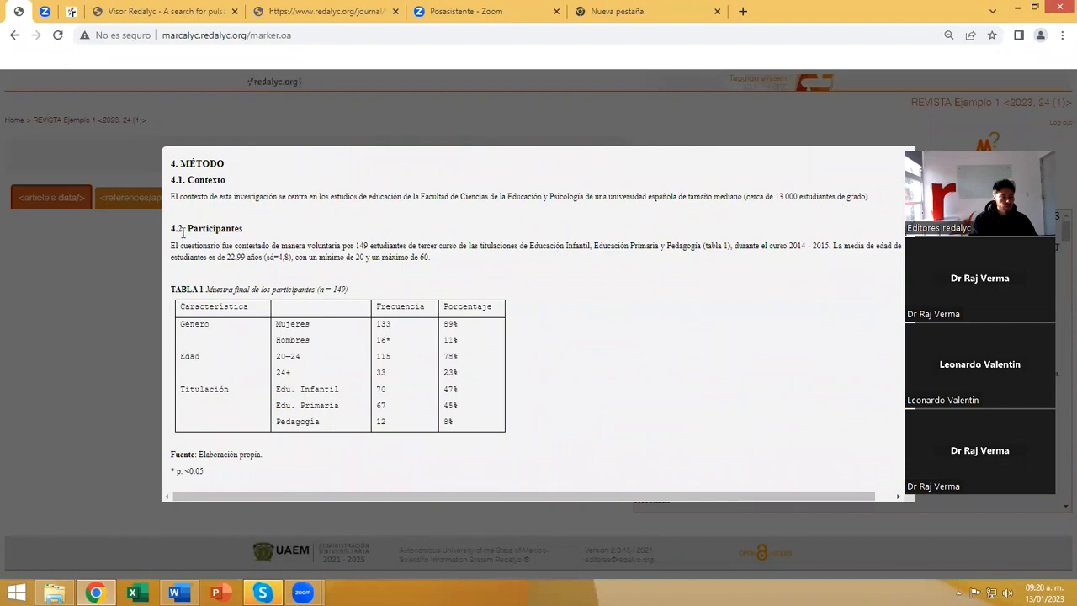
{"action": "scroll", "coordinate": [220, 249], "scroll_direction": "down", "scroll_amount": 2}
{"action": "scroll", "coordinate": [236, 245], "scroll_direction": "up", "scroll_amount": 2}
{"action": "left_click_drag", "start_coordinate": [242, 228], "coordinate": [187, 228]}
Add a fifth section after MÉTODO titled RESULTADOS from the article's heading, without its number.
{"action": "scroll", "coordinate": [279, 288], "scroll_direction": "down", "scroll_amount": 3}
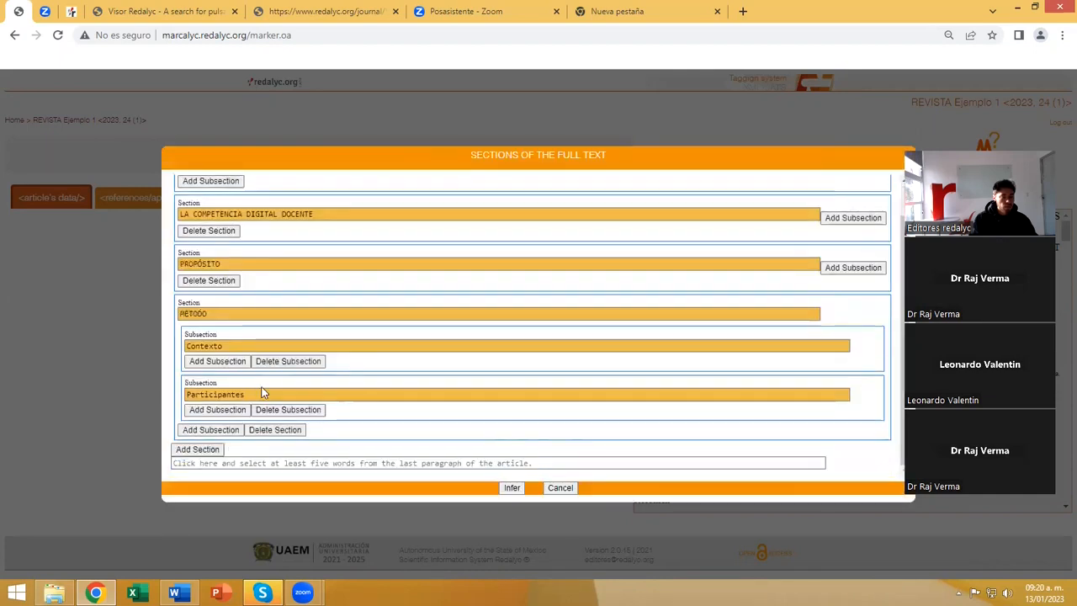
{"action": "left_click", "coordinate": [208, 449]}
{"action": "scroll", "coordinate": [232, 433], "scroll_direction": "down", "scroll_amount": 1}
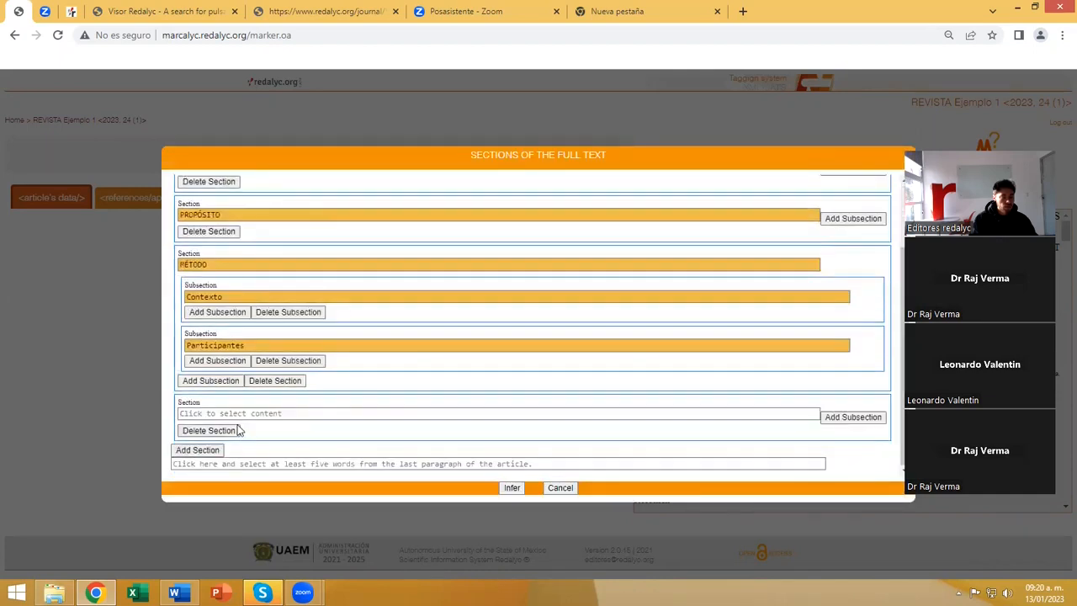
{"action": "left_click", "coordinate": [225, 412]}
{"action": "scroll", "coordinate": [225, 410], "scroll_direction": "down", "scroll_amount": 15}
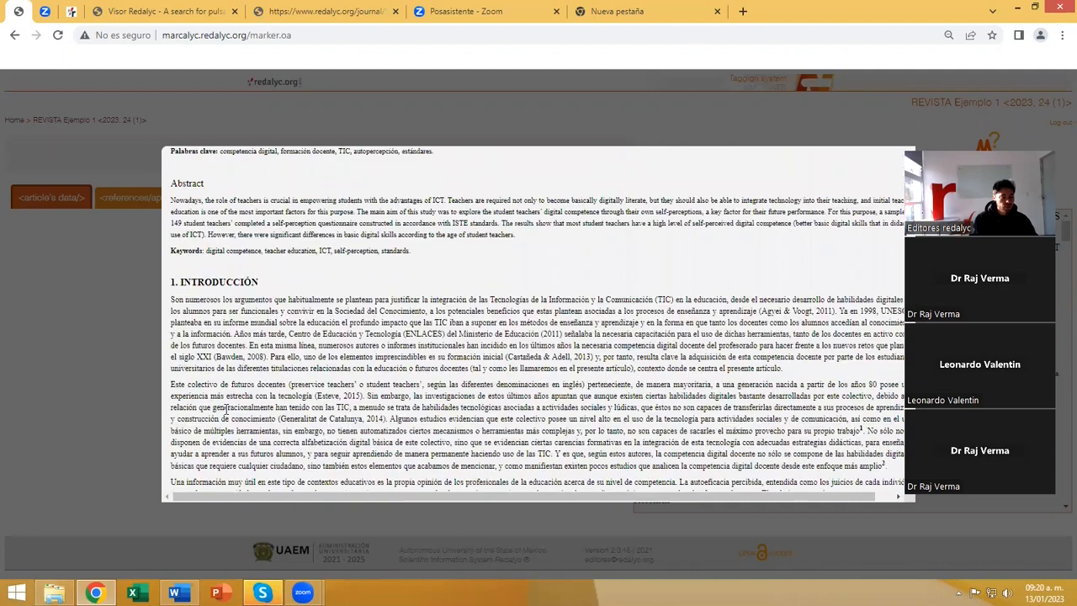
{"action": "scroll", "coordinate": [226, 409], "scroll_direction": "down", "scroll_amount": 10}
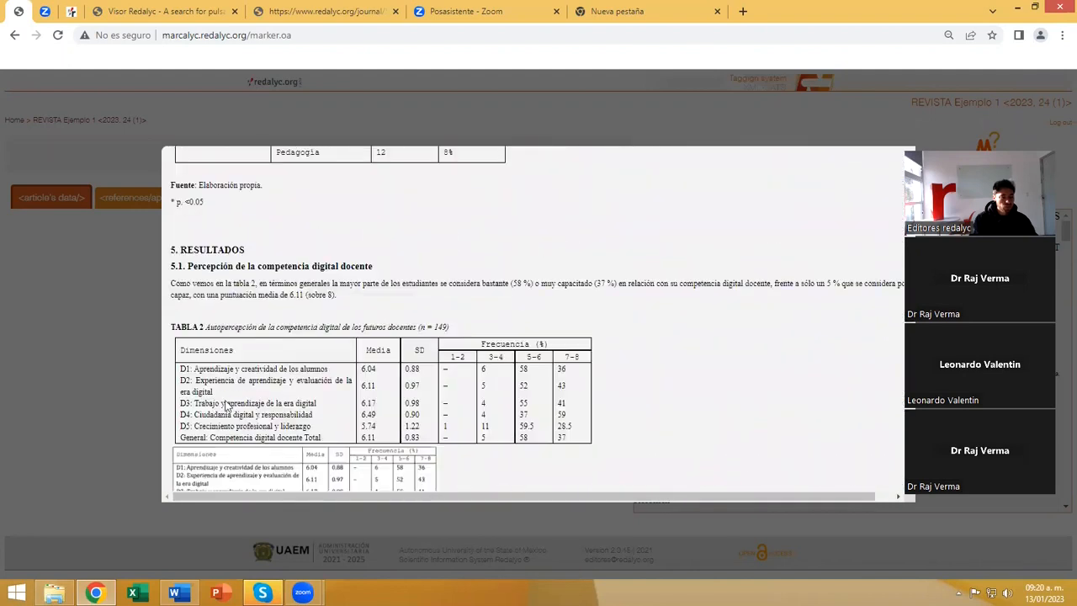
{"action": "left_click_drag", "start_coordinate": [245, 249], "coordinate": [181, 251]}
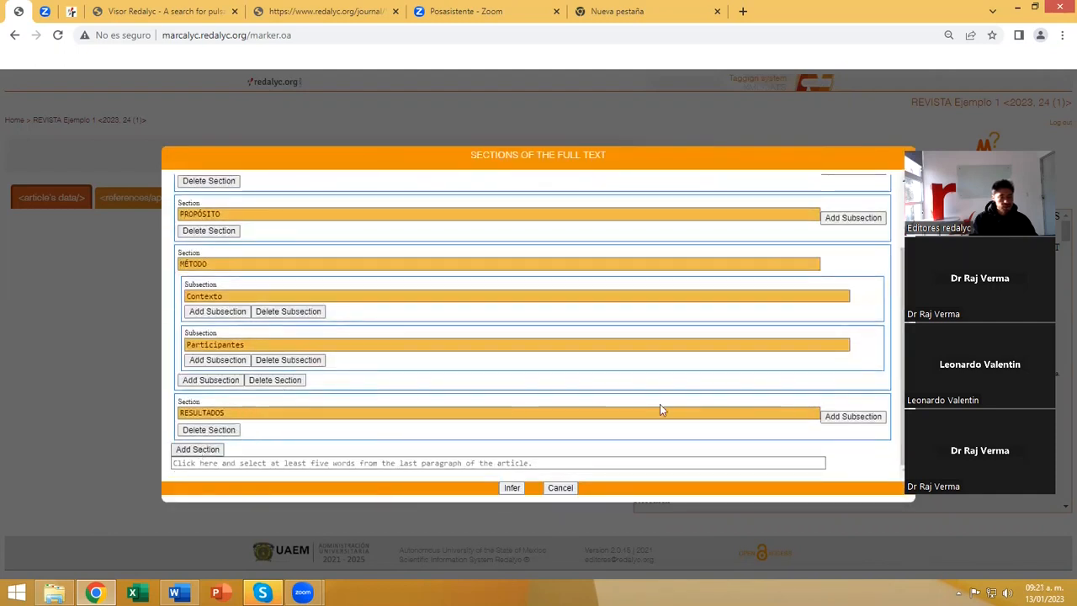
Add a subsection to RESULTADOS titled Percepción de la competencia digital docente from heading 5.1, leaving out the number.
{"action": "left_click", "coordinate": [853, 417]}
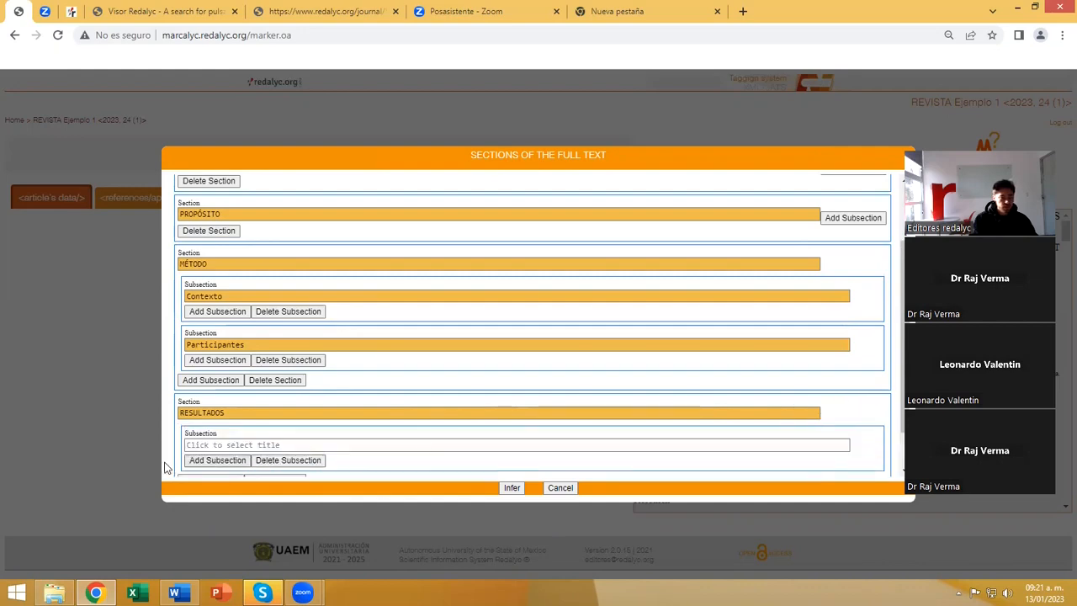
{"action": "left_click", "coordinate": [205, 444]}
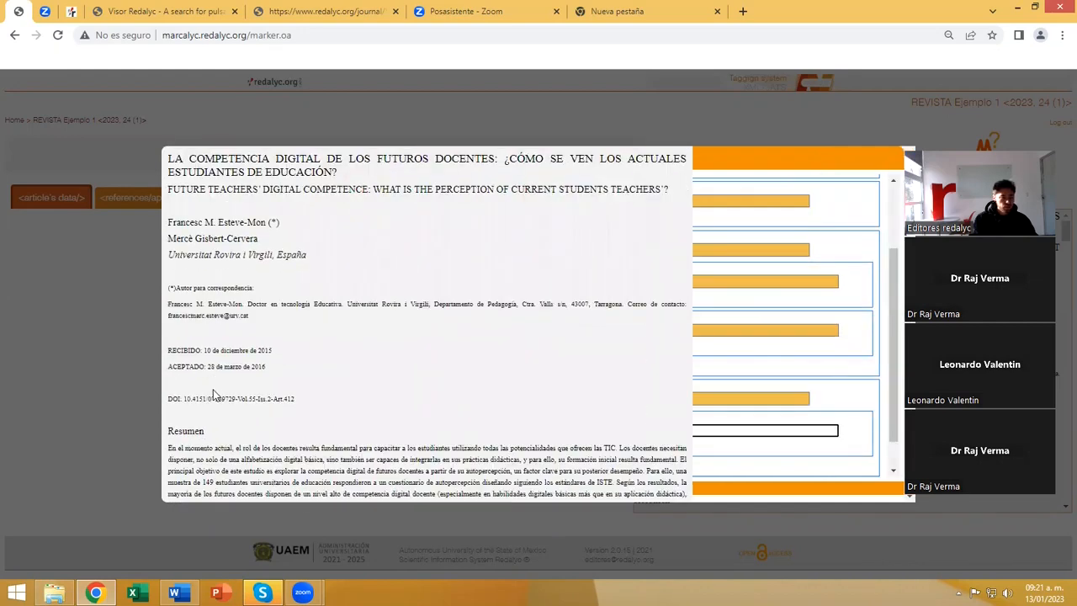
{"action": "scroll", "coordinate": [215, 395], "scroll_direction": "down", "scroll_amount": 10}
{"action": "scroll", "coordinate": [214, 395], "scroll_direction": "down", "scroll_amount": 15}
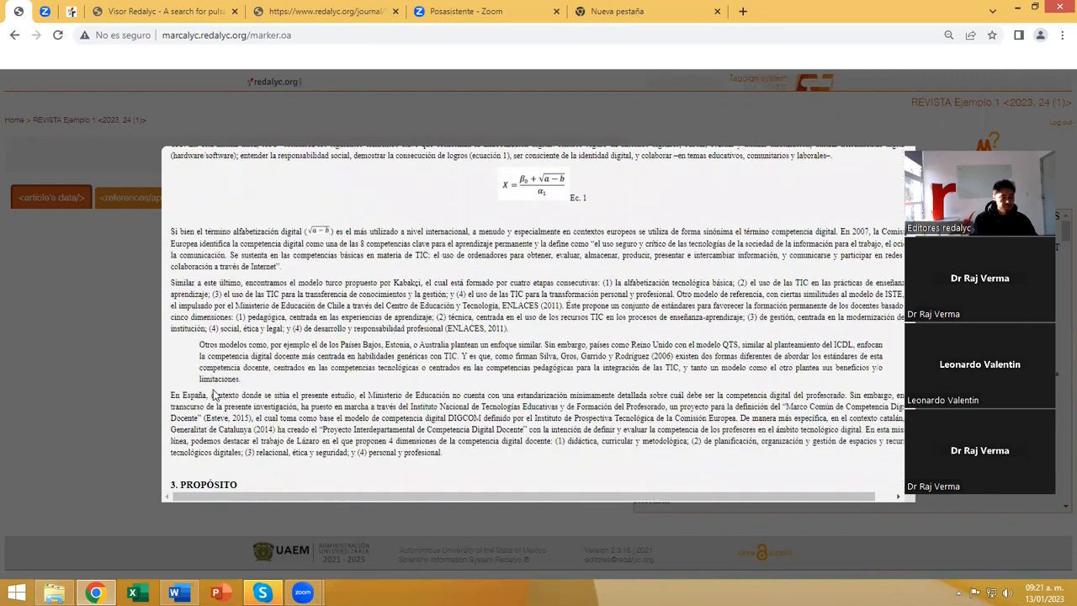
{"action": "scroll", "coordinate": [213, 395], "scroll_direction": "down", "scroll_amount": 1}
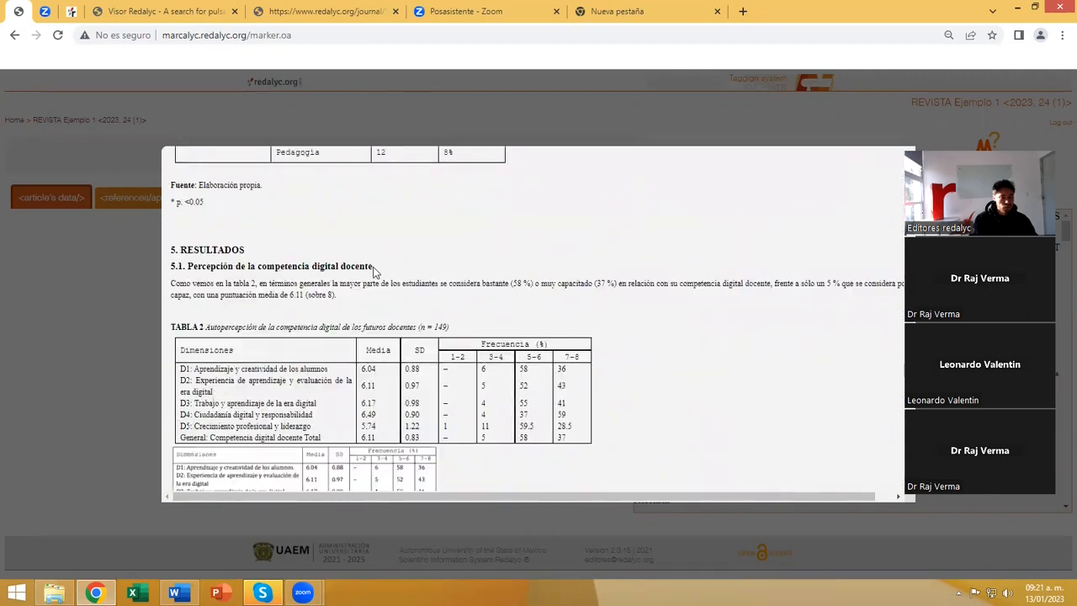
{"action": "left_click_drag", "start_coordinate": [367, 266], "coordinate": [189, 268]}
Add a second subsection directly under RESULTADOS titled Análisis de las diferencias según la edad, without its 5.2 number.
{"action": "scroll", "coordinate": [234, 355], "scroll_direction": "down", "scroll_amount": 1}
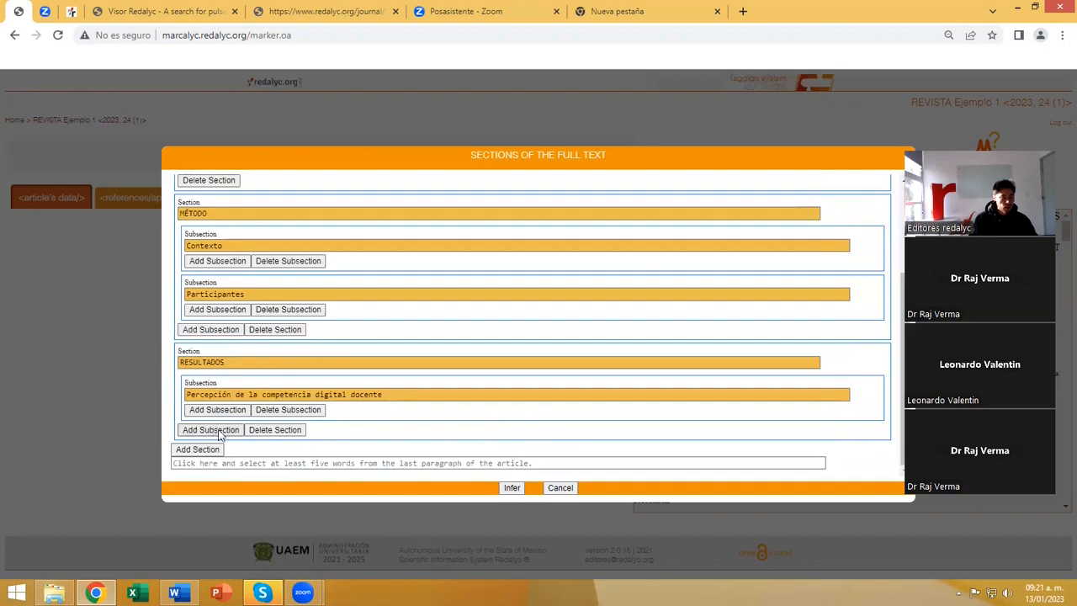
{"action": "left_click", "coordinate": [218, 430]}
{"action": "left_click", "coordinate": [202, 439]}
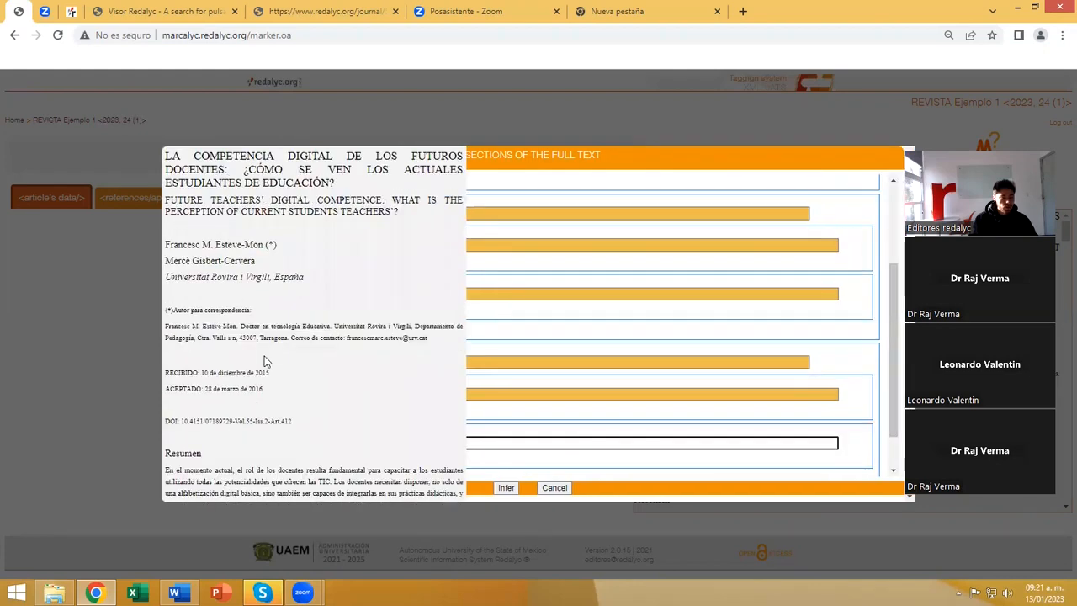
{"action": "scroll", "coordinate": [265, 362], "scroll_direction": "down", "scroll_amount": 15}
{"action": "scroll", "coordinate": [264, 362], "scroll_direction": "down", "scroll_amount": 10}
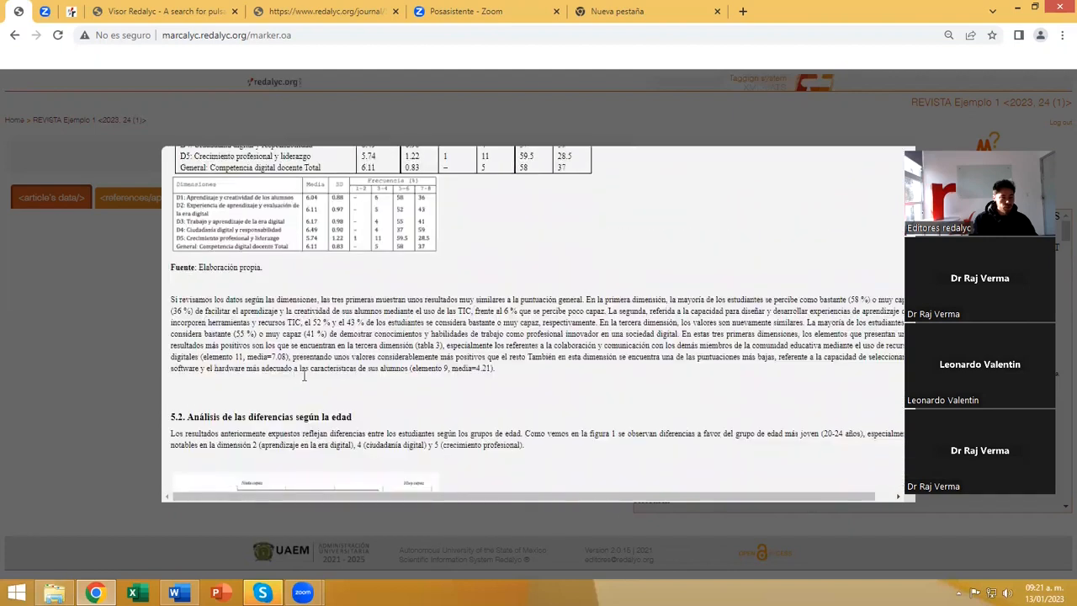
{"action": "scroll", "coordinate": [304, 376], "scroll_direction": "down", "scroll_amount": 3}
{"action": "left_click_drag", "start_coordinate": [352, 284], "coordinate": [188, 284]}
{"action": "scroll", "coordinate": [202, 379], "scroll_direction": "down", "scroll_amount": 2}
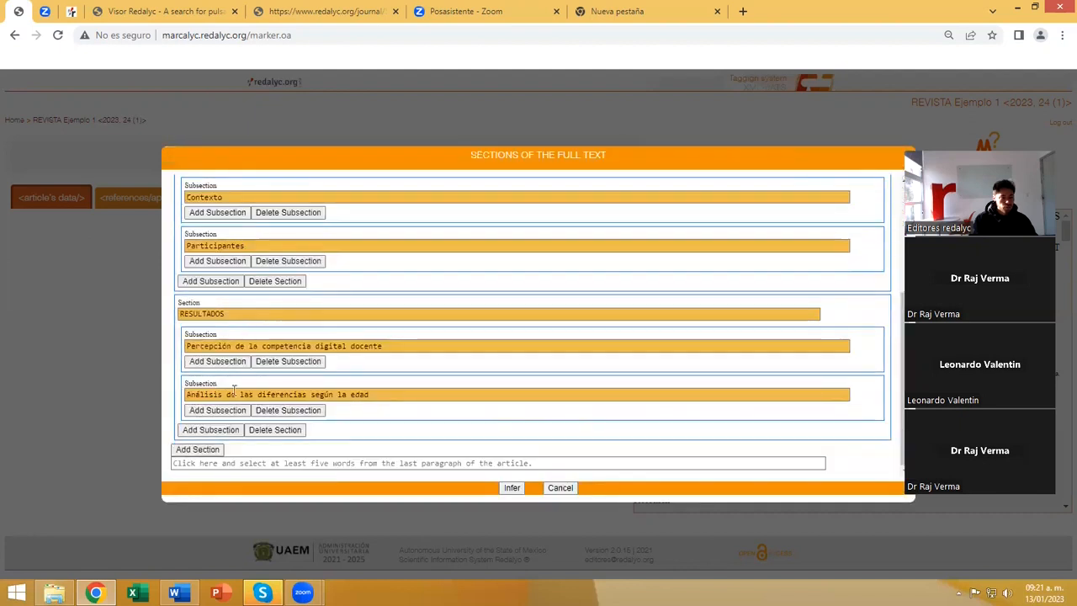
Add a sixth section after RESULTADOS titled DISCUSIÓN from the article's heading, leaving out its number.
{"action": "left_click", "coordinate": [201, 450]}
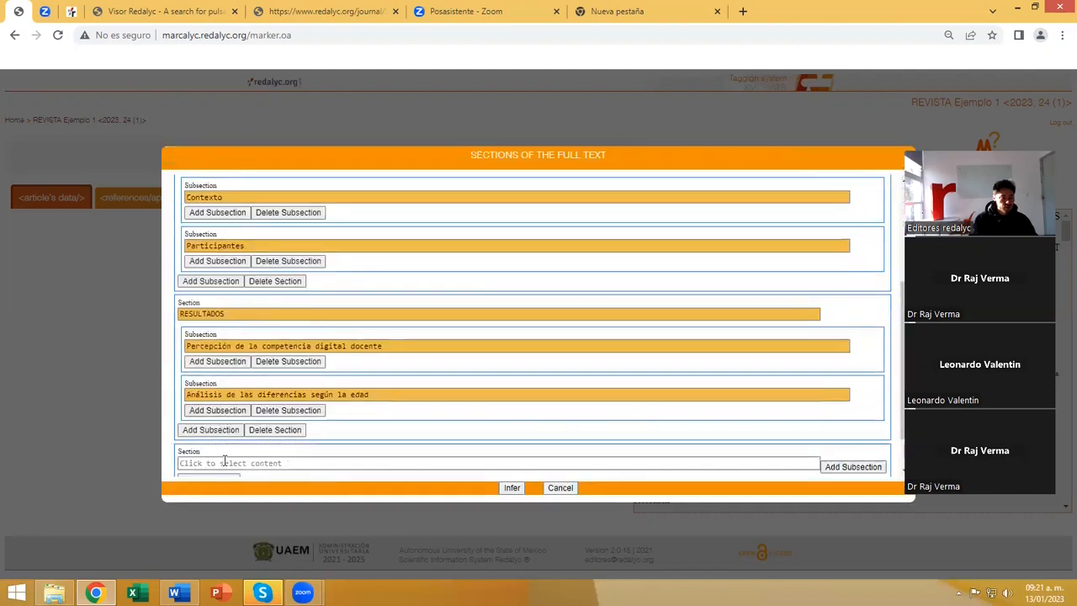
{"action": "left_click", "coordinate": [224, 459]}
{"action": "scroll", "coordinate": [235, 370], "scroll_direction": "down", "scroll_amount": 20}
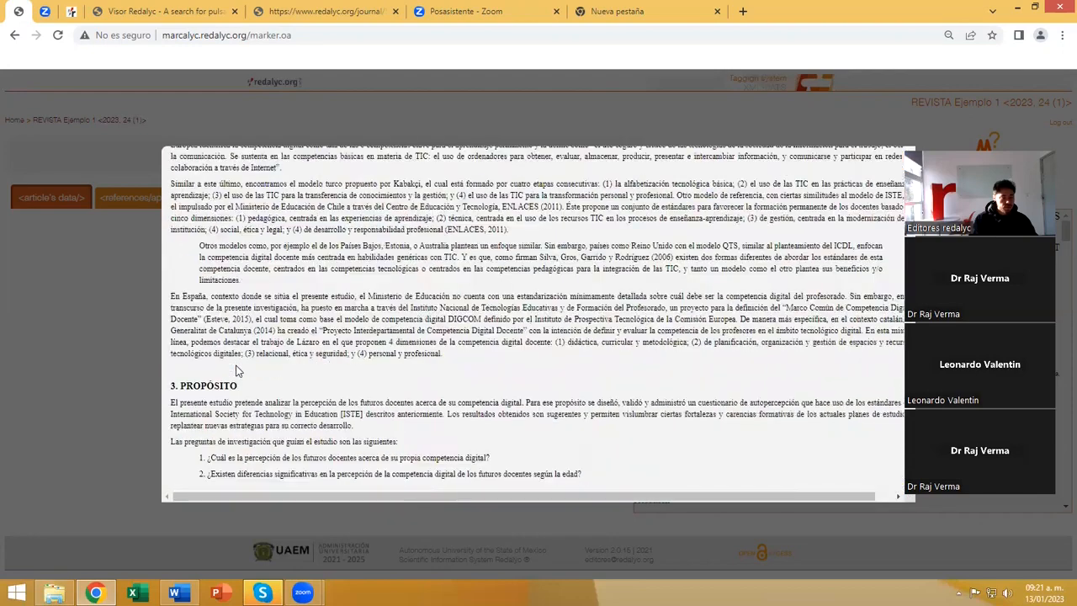
{"action": "scroll", "coordinate": [237, 368], "scroll_direction": "down", "scroll_amount": 15}
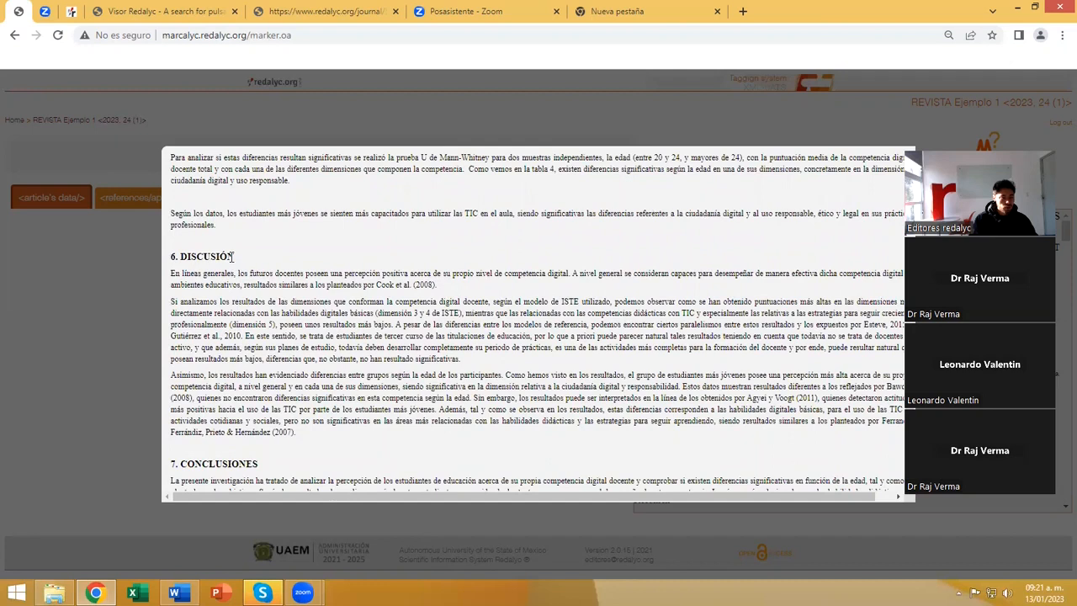
{"action": "left_click_drag", "start_coordinate": [232, 256], "coordinate": [179, 256]}
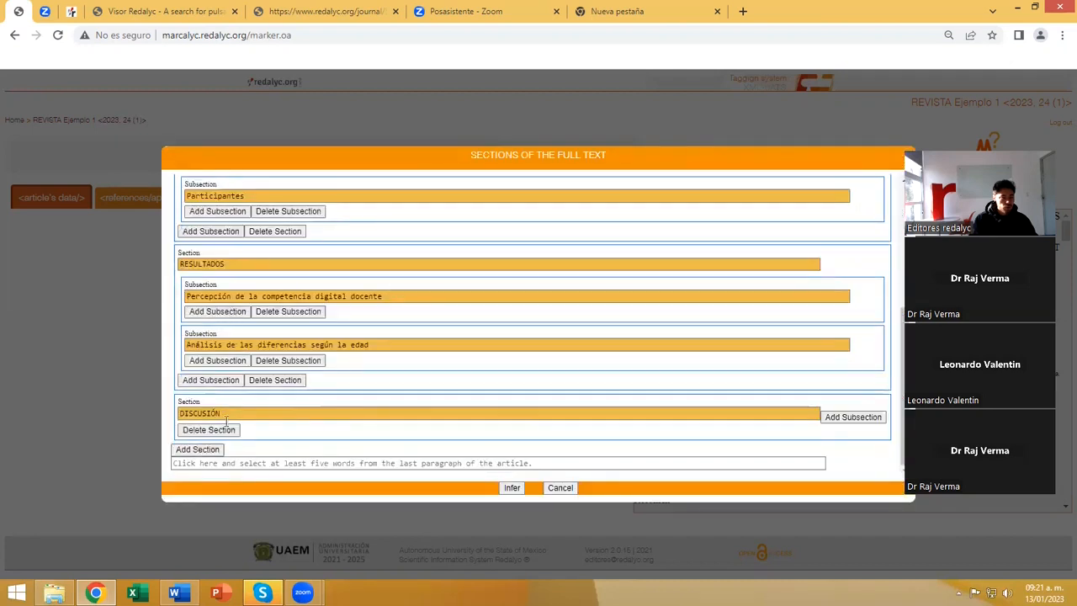
Add a seventh section after DISCUSIÓN titled CONCLUSIONES from the article's heading, without its number.
{"action": "left_click", "coordinate": [202, 450]}
{"action": "scroll", "coordinate": [216, 429], "scroll_direction": "down", "scroll_amount": 1}
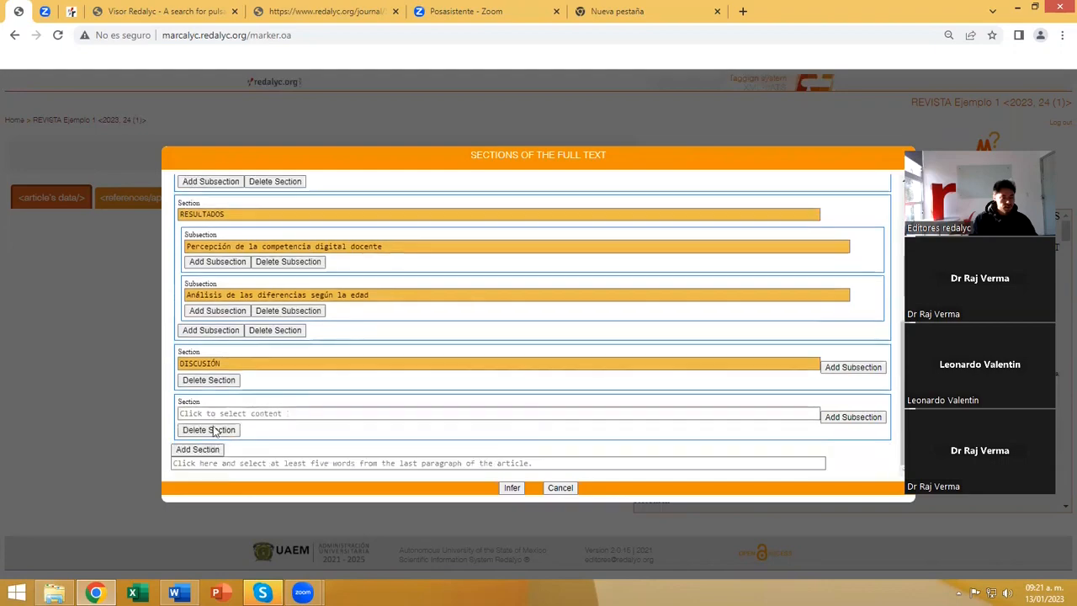
{"action": "left_click", "coordinate": [216, 416]}
{"action": "scroll", "coordinate": [280, 341], "scroll_direction": "down", "scroll_amount": 15}
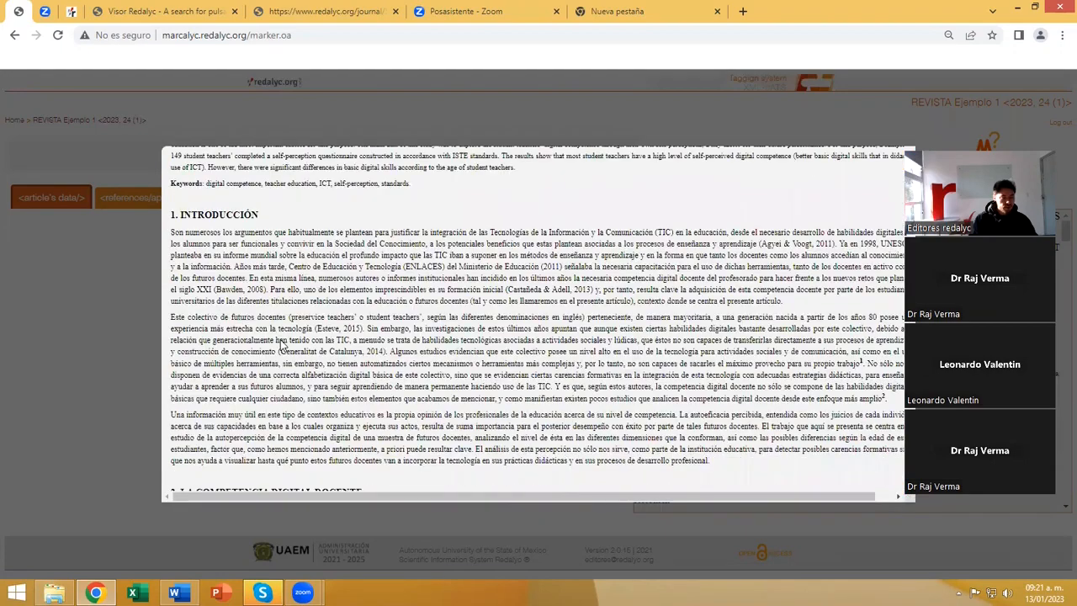
{"action": "scroll", "coordinate": [283, 345], "scroll_direction": "down", "scroll_amount": 15}
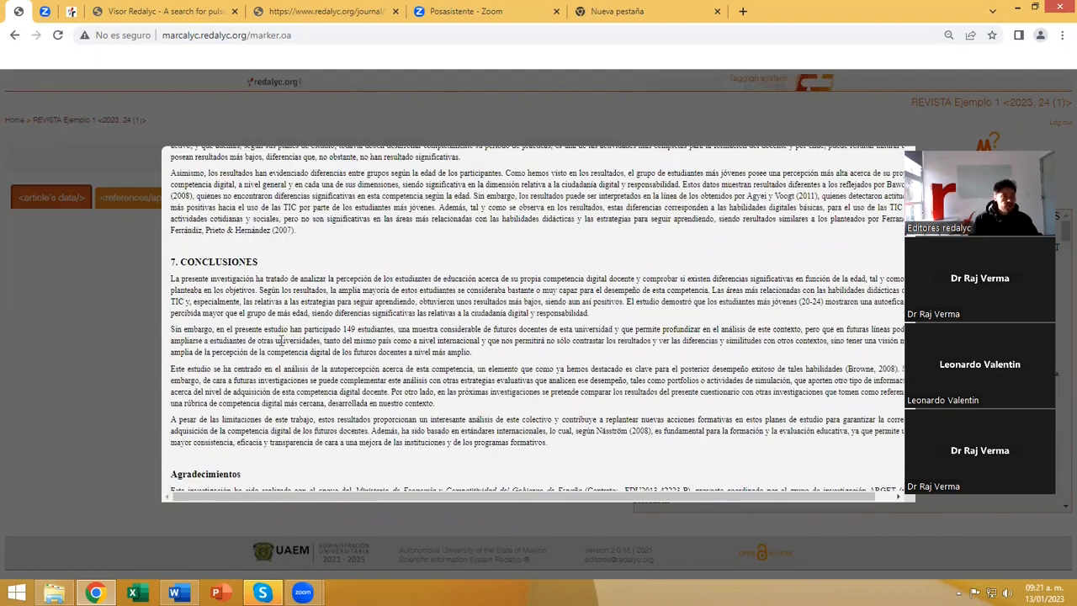
{"action": "scroll", "coordinate": [279, 328], "scroll_direction": "down", "scroll_amount": 1}
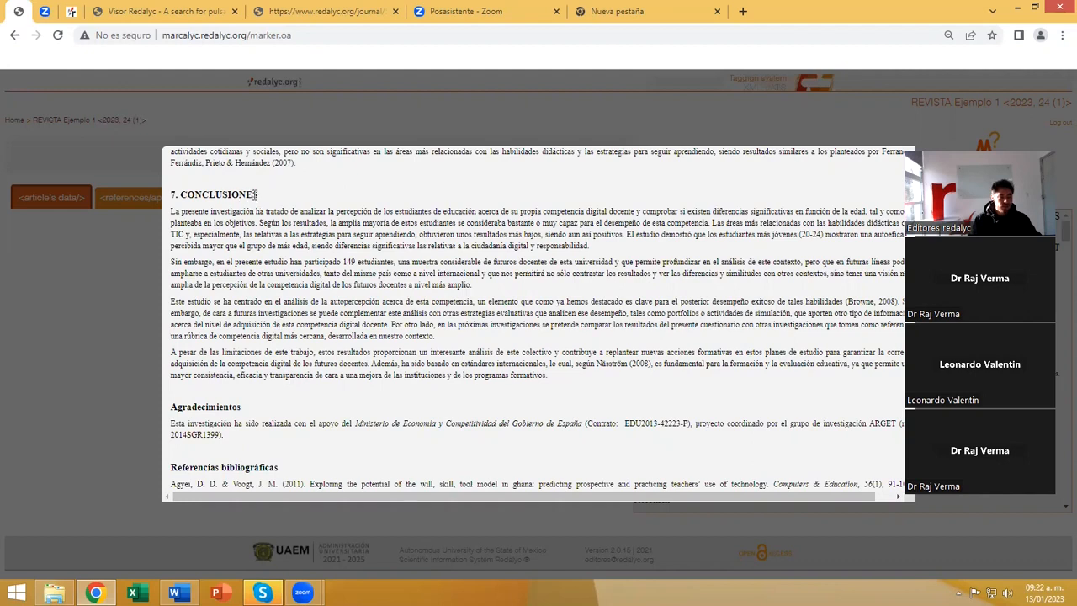
{"action": "left_click_drag", "start_coordinate": [258, 194], "coordinate": [183, 202]}
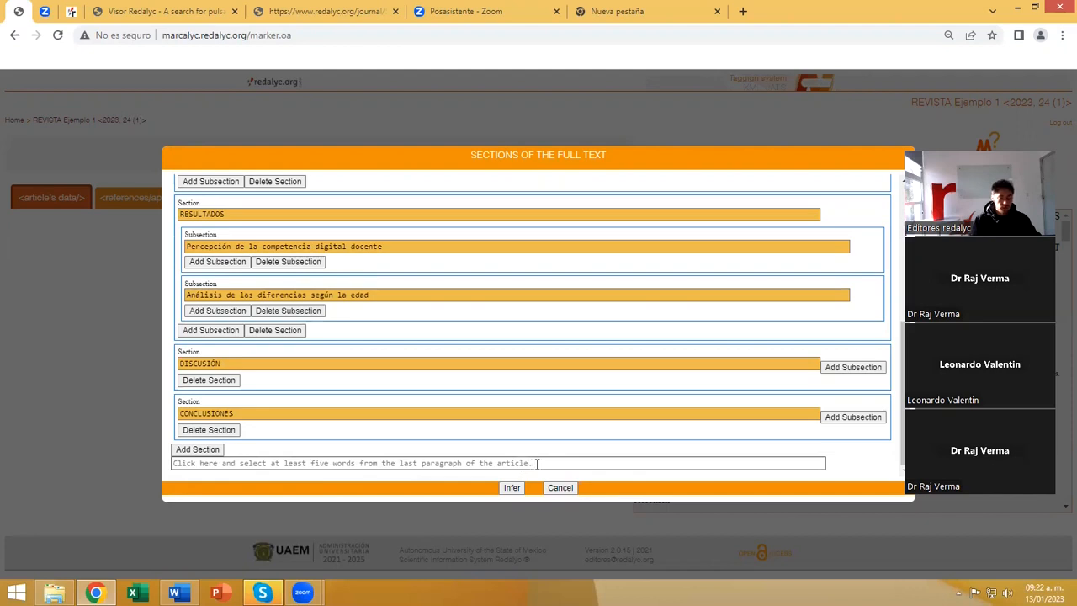
Mark the end of the article with the last paragraph's words "de cara a una mejora de las instituciones y de los programas formativos.".
{"action": "left_click", "coordinate": [263, 464]}
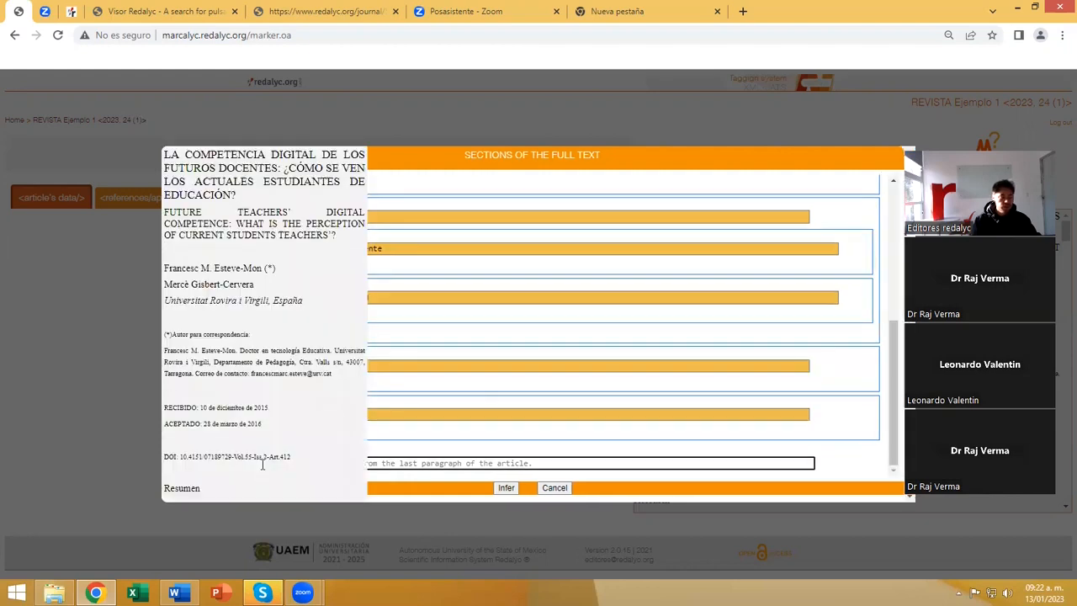
{"action": "scroll", "coordinate": [379, 353], "scroll_direction": "down", "scroll_amount": 10}
{"action": "scroll", "coordinate": [420, 337], "scroll_direction": "down", "scroll_amount": 15}
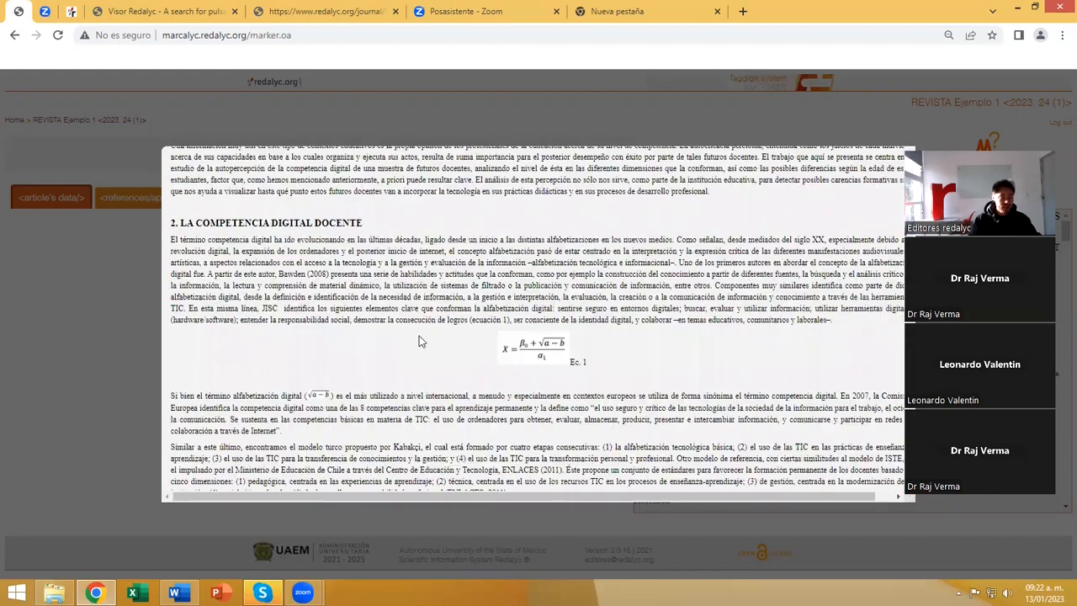
{"action": "scroll", "coordinate": [420, 340], "scroll_direction": "down", "scroll_amount": 10}
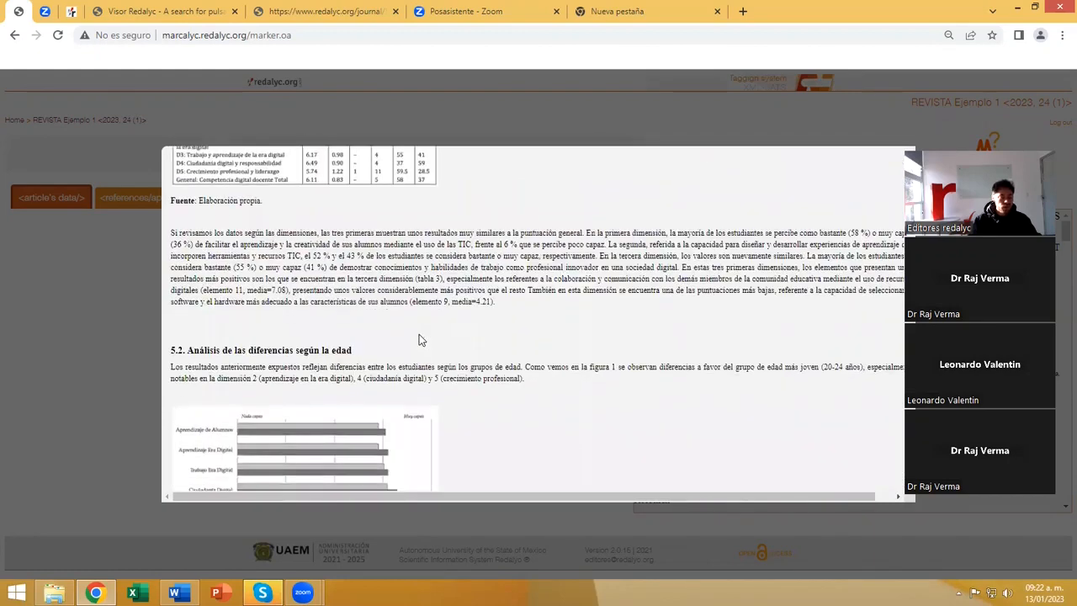
{"action": "scroll", "coordinate": [419, 340], "scroll_direction": "down", "scroll_amount": 10}
{"action": "scroll", "coordinate": [461, 338], "scroll_direction": "down", "scroll_amount": 4}
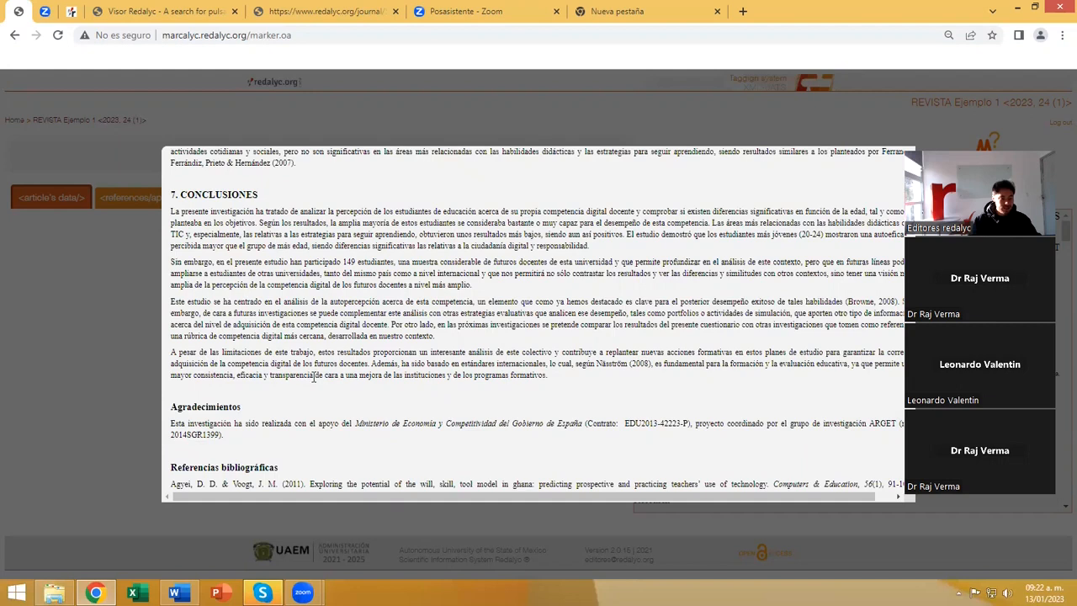
{"action": "left_click_drag", "start_coordinate": [314, 378], "coordinate": [555, 380]}
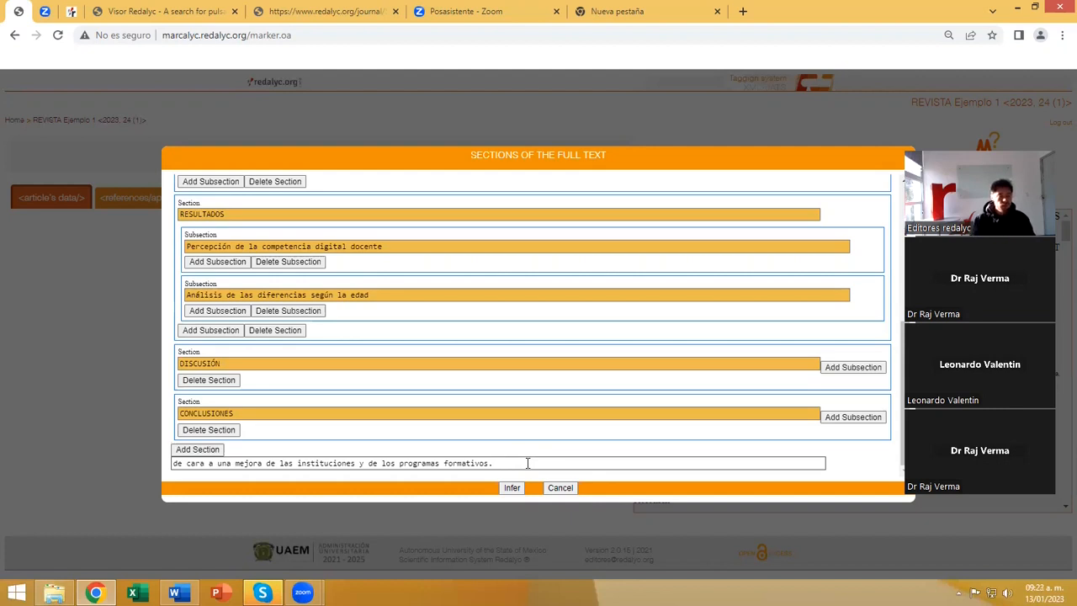
Check the full section outline, infer the sections and continue with the highlighted titles as selected.
{"action": "scroll", "coordinate": [455, 347], "scroll_direction": "up", "scroll_amount": 10}
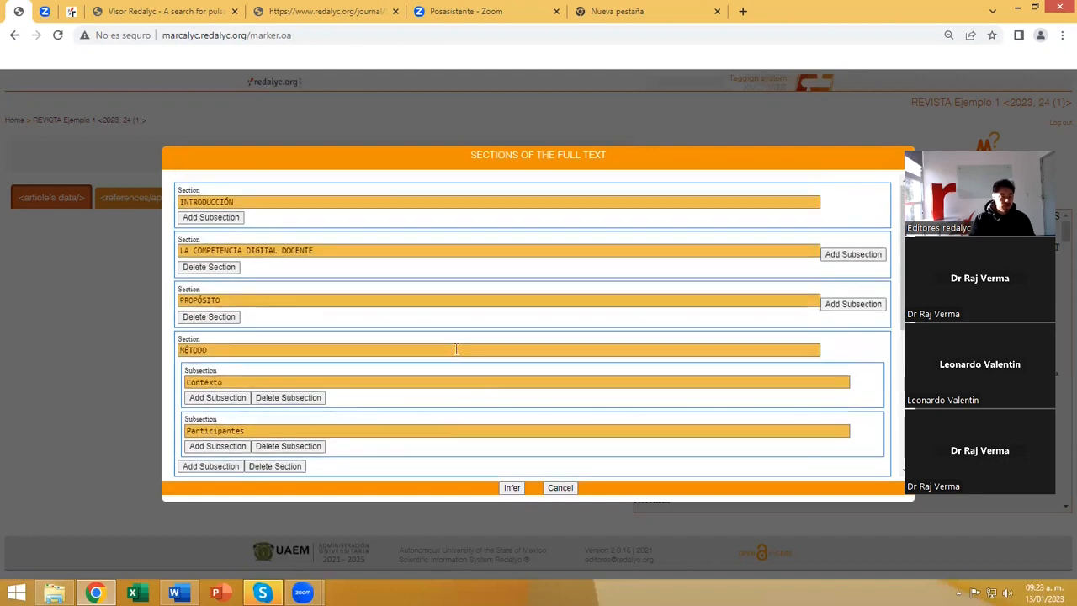
{"action": "scroll", "coordinate": [455, 348], "scroll_direction": "down", "scroll_amount": 8}
{"action": "scroll", "coordinate": [455, 353], "scroll_direction": "down", "scroll_amount": 1}
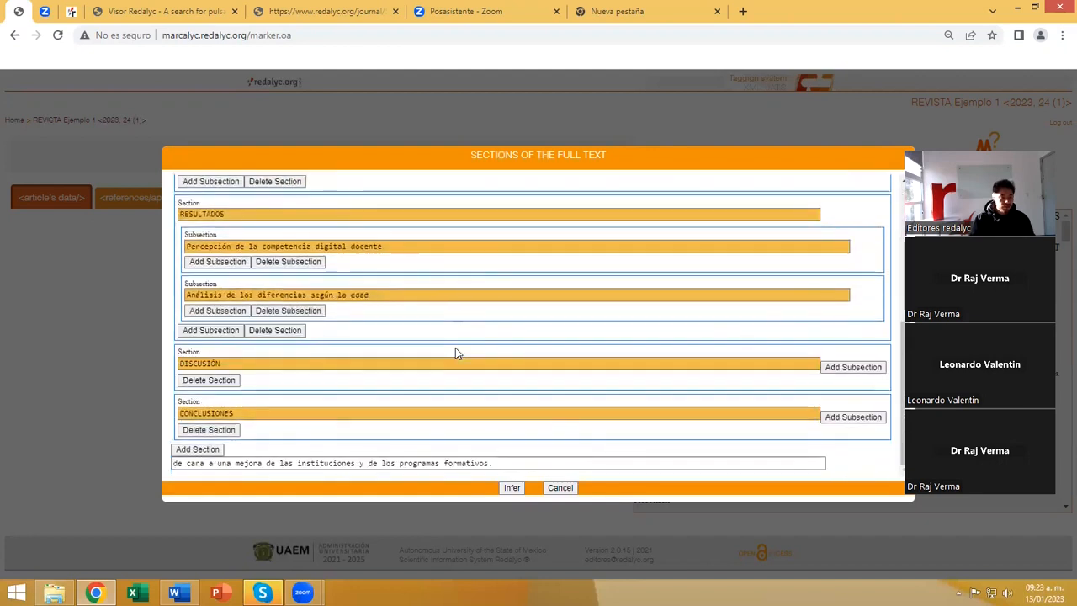
{"action": "left_click", "coordinate": [511, 488]}
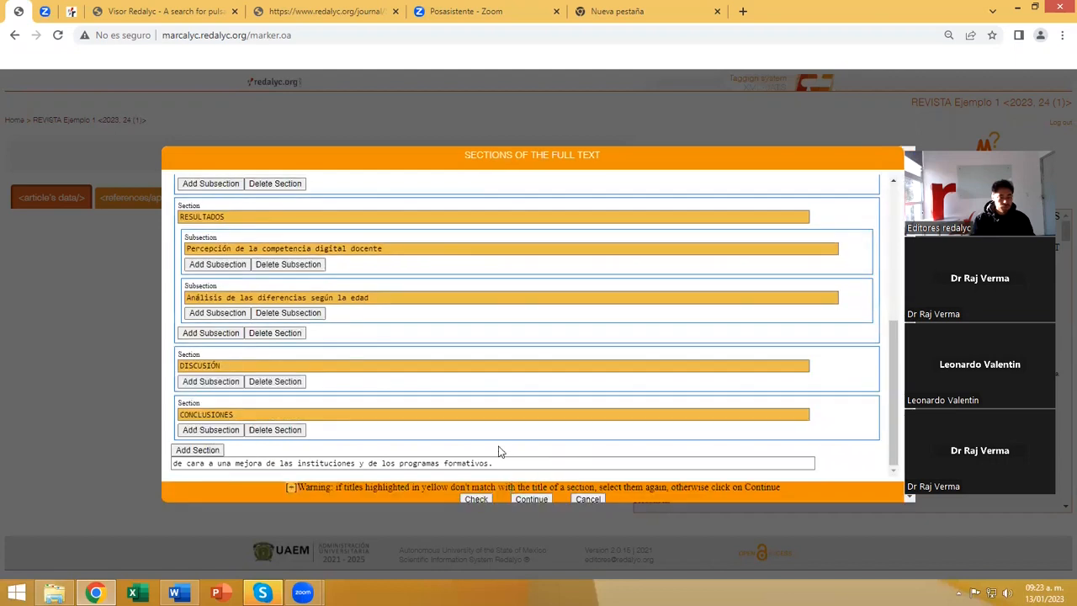
{"action": "left_click", "coordinate": [542, 498]}
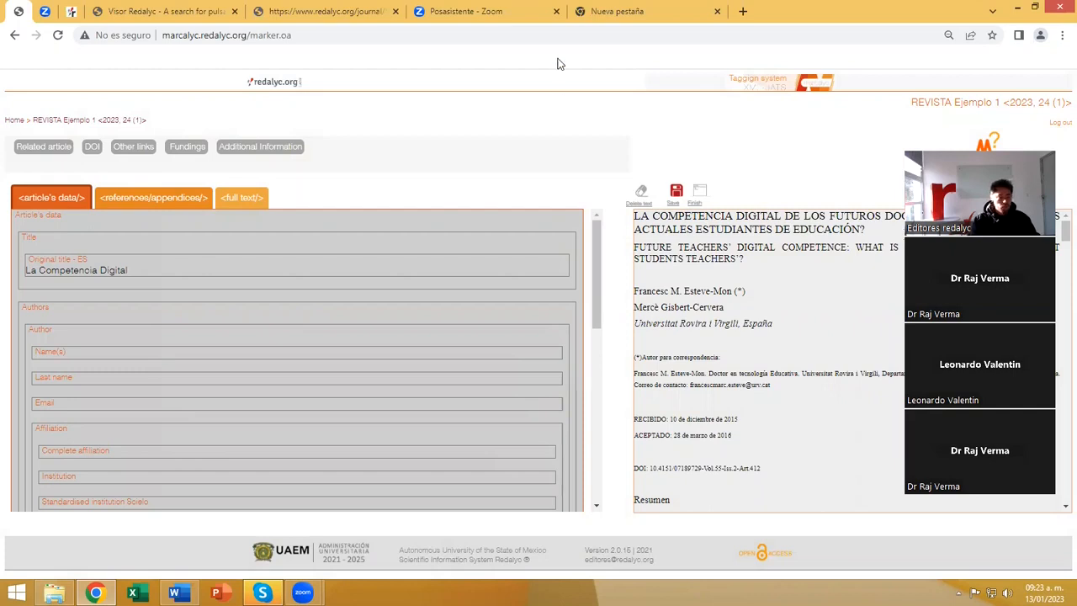
{"action": "left_click", "coordinate": [321, 56]}
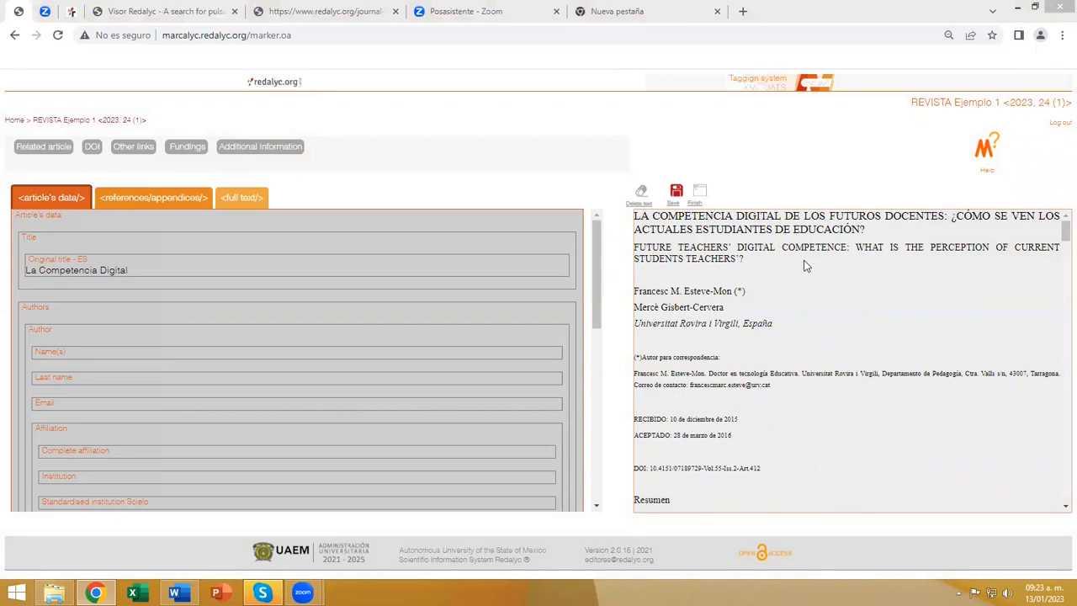
Look through the article's data form, from the title and author fields to the affiliation and dates.
{"action": "scroll", "coordinate": [1061, 240], "scroll_direction": "down", "scroll_amount": 2}
{"action": "scroll", "coordinate": [897, 316], "scroll_direction": "down", "scroll_amount": 5}
{"action": "scroll", "coordinate": [827, 317], "scroll_direction": "down", "scroll_amount": 6}
{"action": "scroll", "coordinate": [828, 317], "scroll_direction": "down", "scroll_amount": 8}
{"action": "scroll", "coordinate": [828, 316], "scroll_direction": "down", "scroll_amount": 3}
{"action": "scroll", "coordinate": [828, 316], "scroll_direction": "up", "scroll_amount": 12}
{"action": "scroll", "coordinate": [828, 316], "scroll_direction": "up", "scroll_amount": 10}
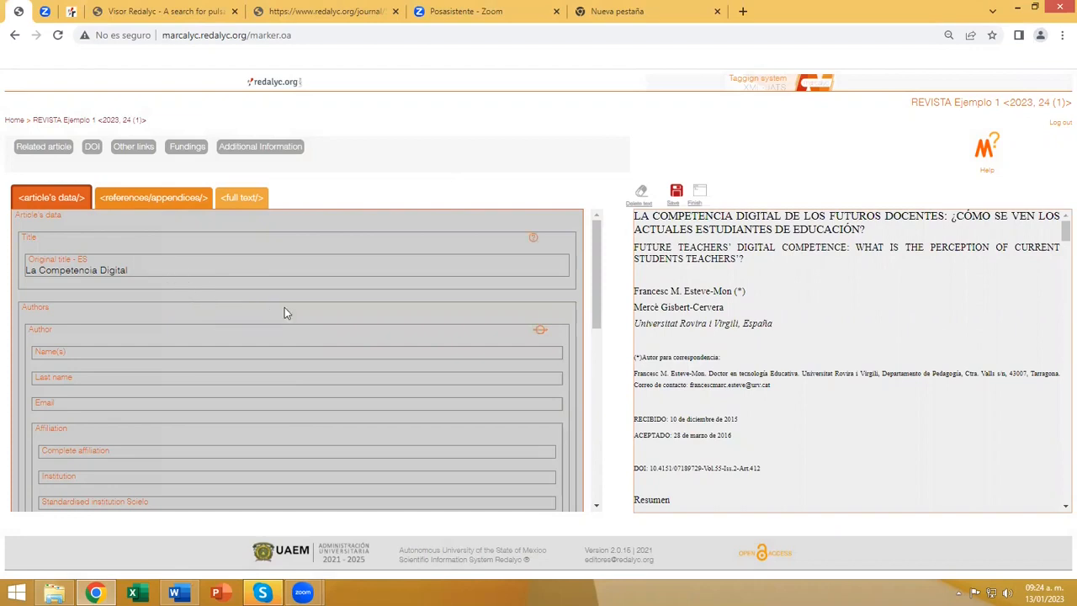
{"action": "scroll", "coordinate": [285, 308], "scroll_direction": "down", "scroll_amount": 2}
{"action": "scroll", "coordinate": [285, 336], "scroll_direction": "down", "scroll_amount": 3}
{"action": "scroll", "coordinate": [261, 407], "scroll_direction": "up", "scroll_amount": 5}
{"action": "scroll", "coordinate": [272, 279], "scroll_direction": "down", "scroll_amount": 6}
{"action": "scroll", "coordinate": [278, 355], "scroll_direction": "up", "scroll_amount": 5}
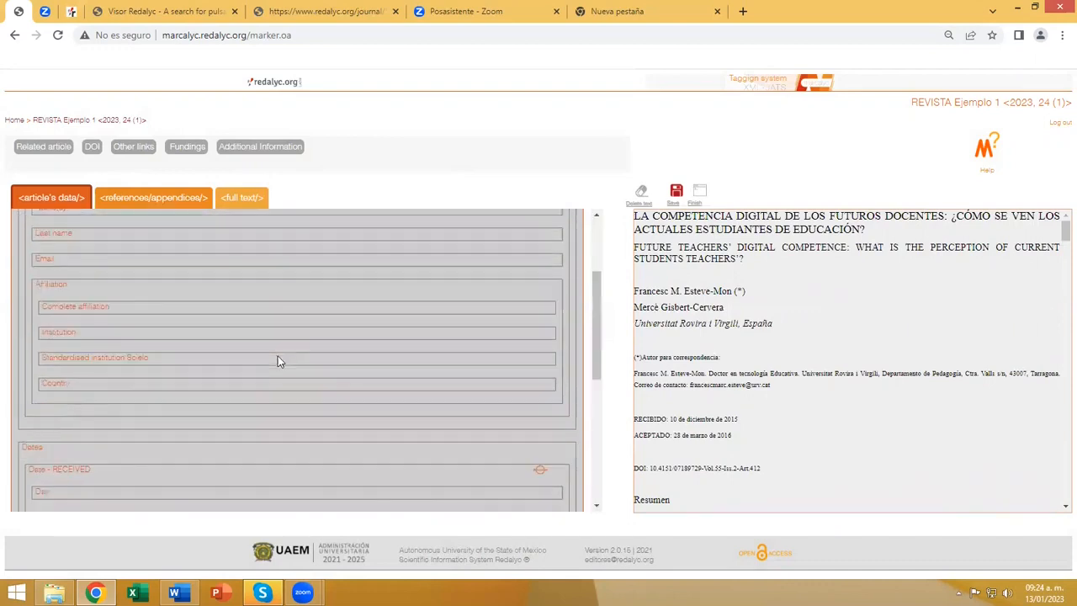
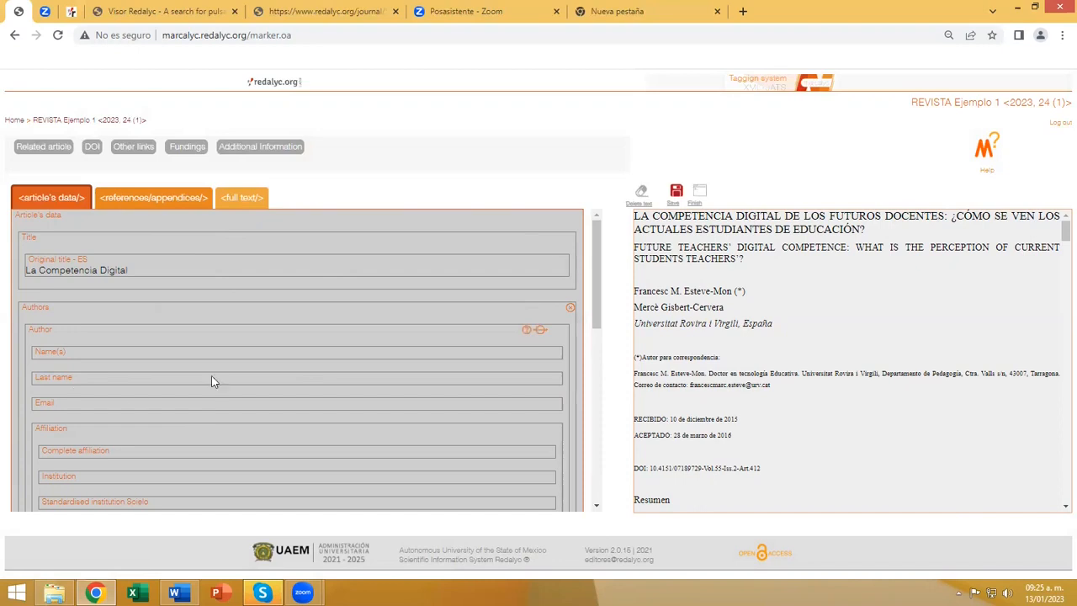
Set the original ES title from the article's heading: "LA COMPETENCIA DIGITAL DE LOS FUTUROS DOCENTES: ¿CÓMO SE VEN LOS ACTUALES ESTUDIANTES DE EDUCACIÓN?".
{"action": "scroll", "coordinate": [143, 345], "scroll_direction": "down", "scroll_amount": 1}
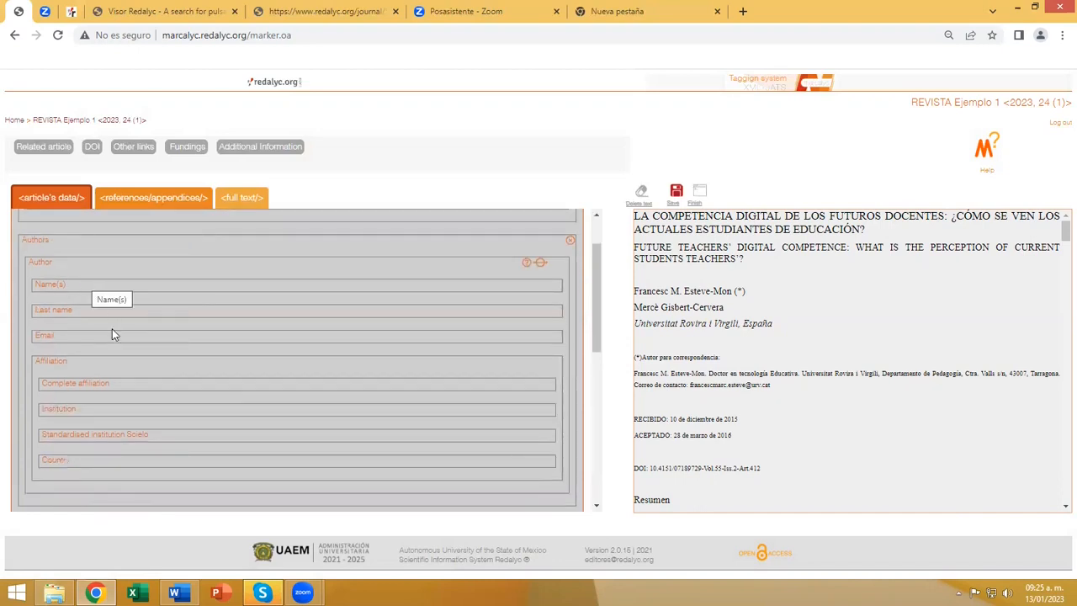
{"action": "scroll", "coordinate": [132, 361], "scroll_direction": "up", "scroll_amount": 1}
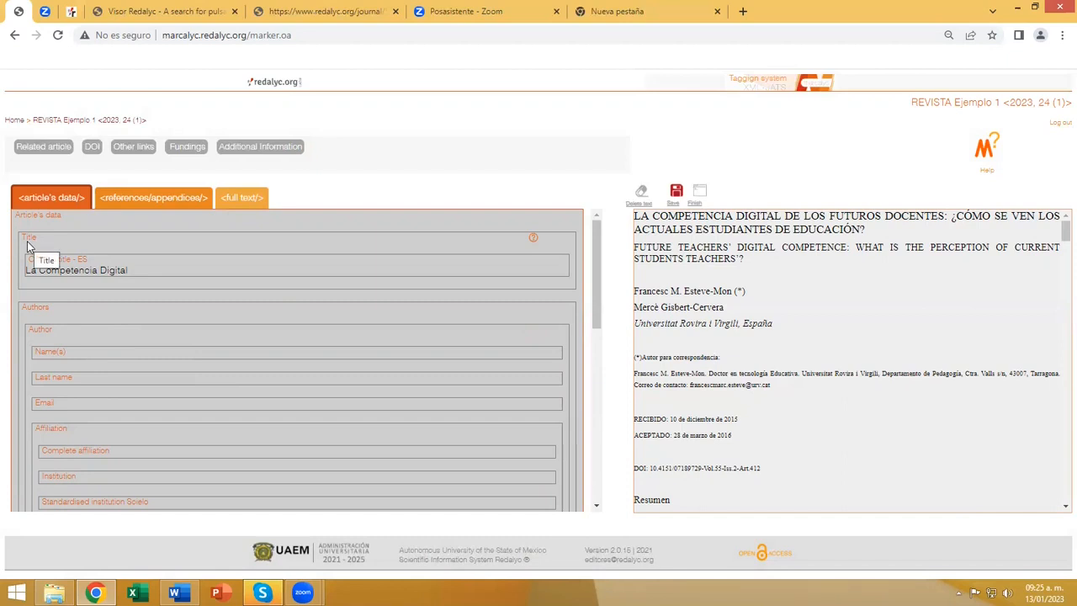
{"action": "left_click", "coordinate": [139, 269]}
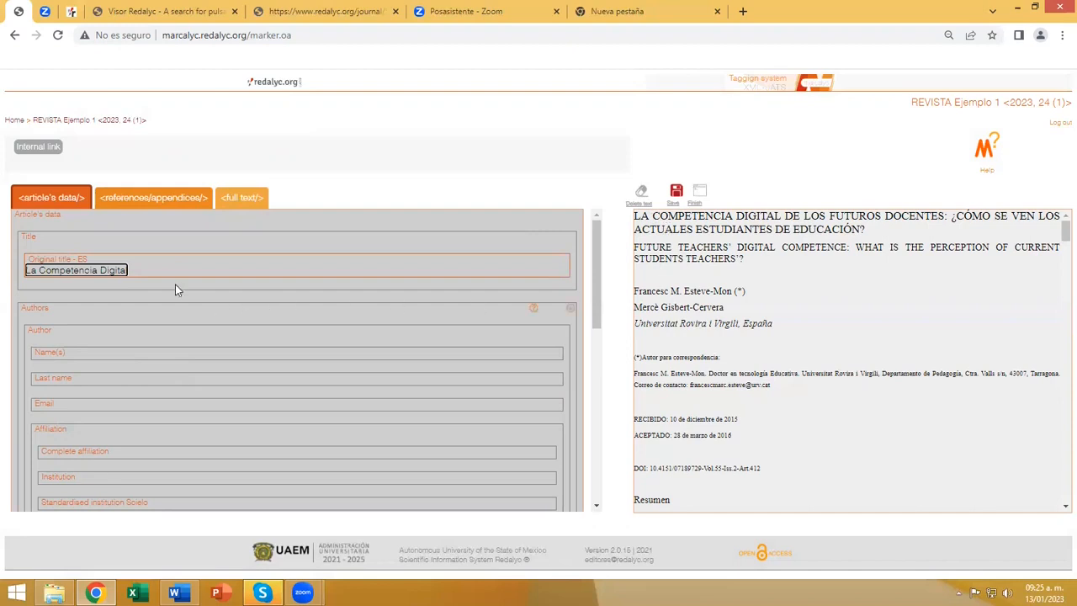
{"action": "left_click", "coordinate": [141, 269]}
{"action": "left_click_drag", "start_coordinate": [635, 217], "coordinate": [867, 234]}
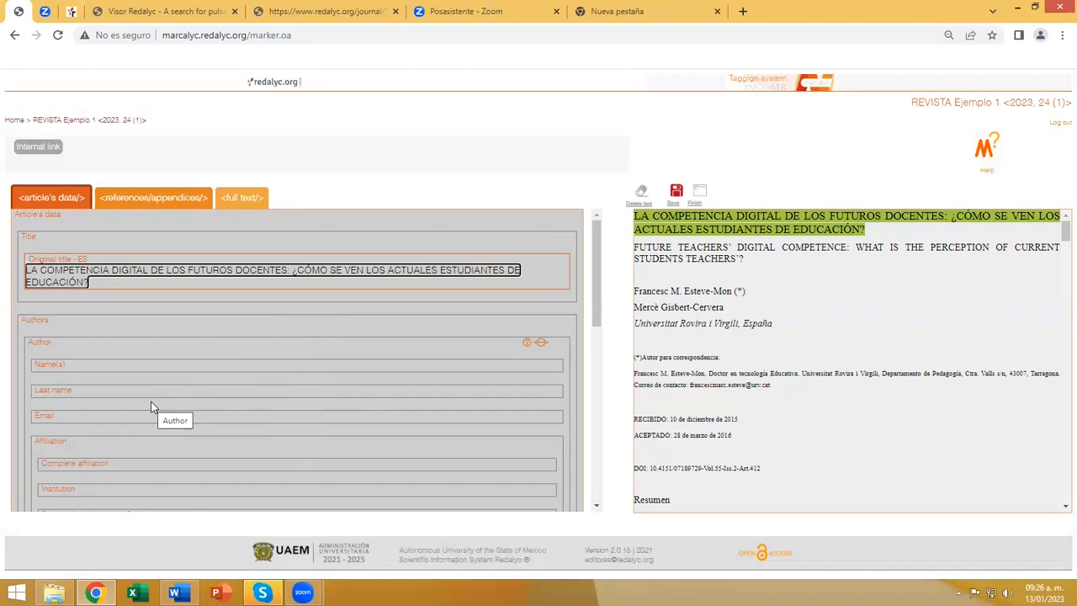
Fill in the author's name, last name and email with the first author's details from the article text.
{"action": "left_click", "coordinate": [59, 345]}
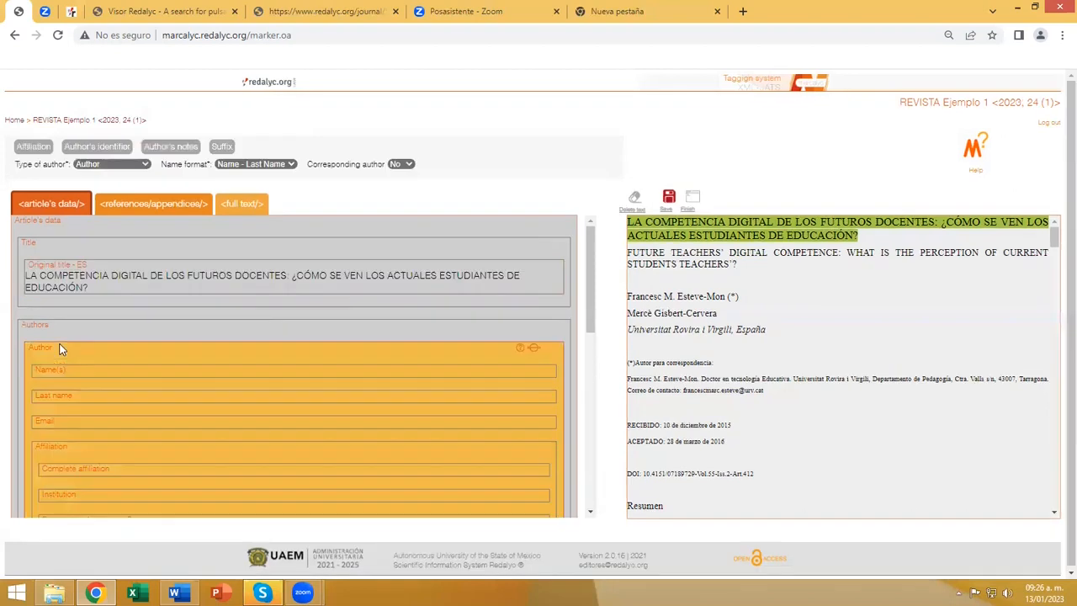
{"action": "scroll", "coordinate": [51, 353], "scroll_direction": "down", "scroll_amount": 1}
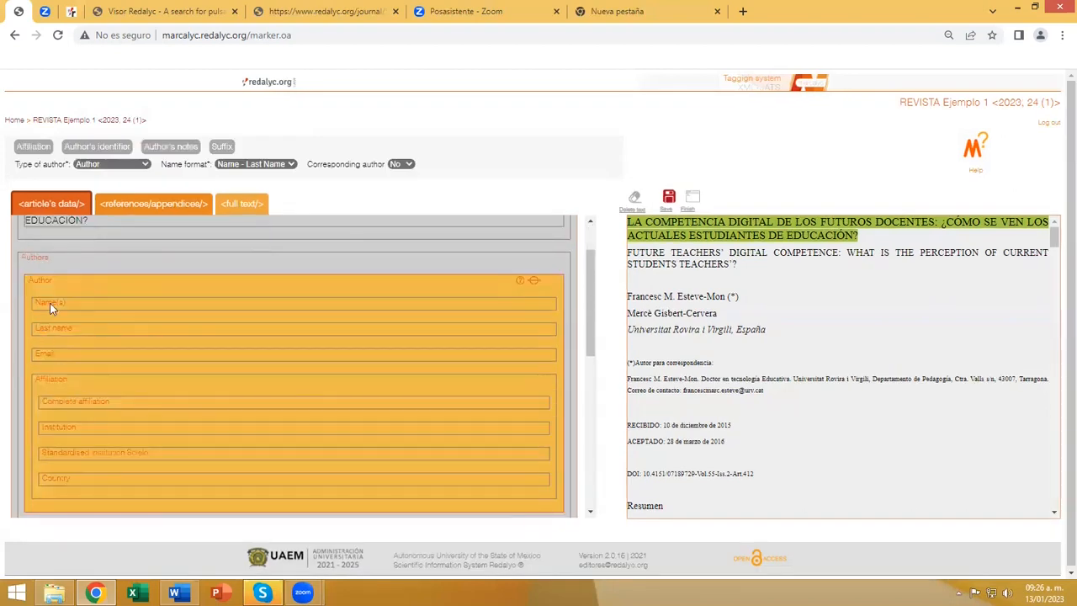
{"action": "left_click", "coordinate": [51, 308]}
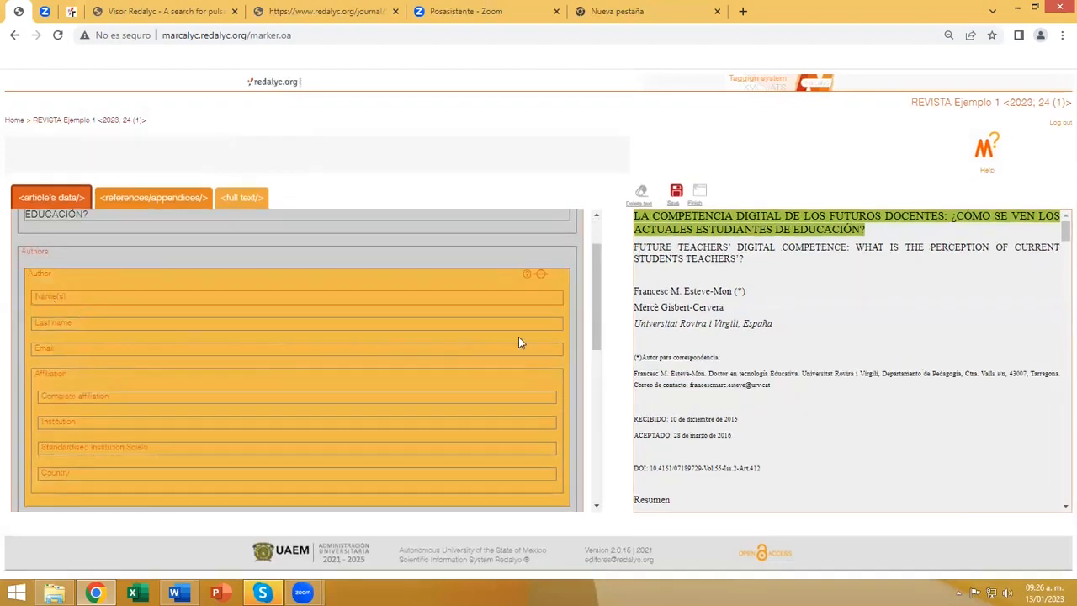
{"action": "left_click_drag", "start_coordinate": [681, 292], "coordinate": [634, 291]}
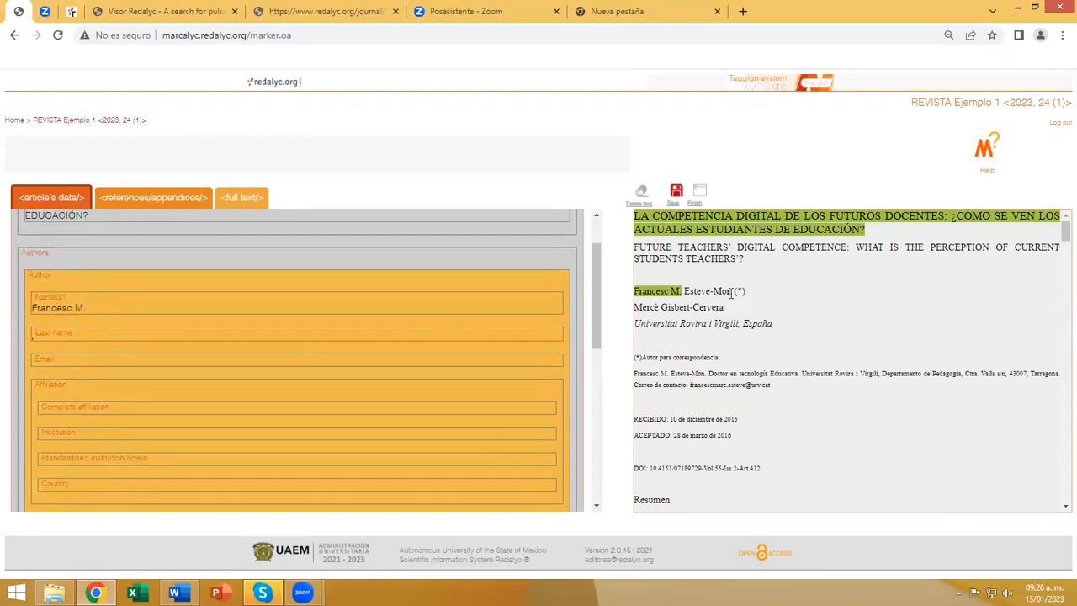
{"action": "left_click_drag", "start_coordinate": [732, 291], "coordinate": [683, 291]}
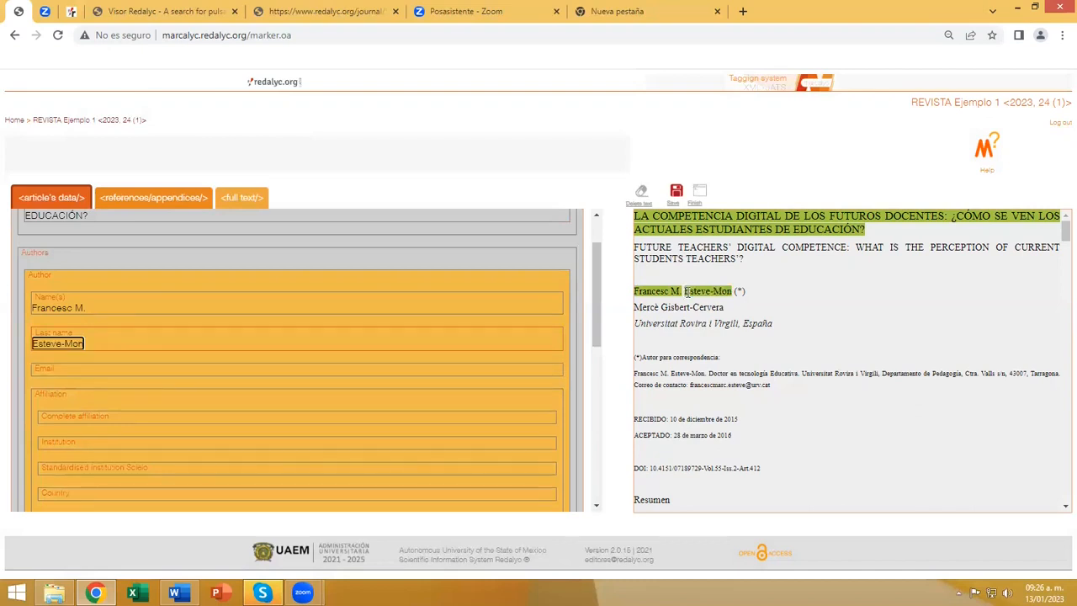
{"action": "left_click", "coordinate": [97, 372]}
{"action": "left_click_drag", "start_coordinate": [688, 385], "coordinate": [775, 385]}
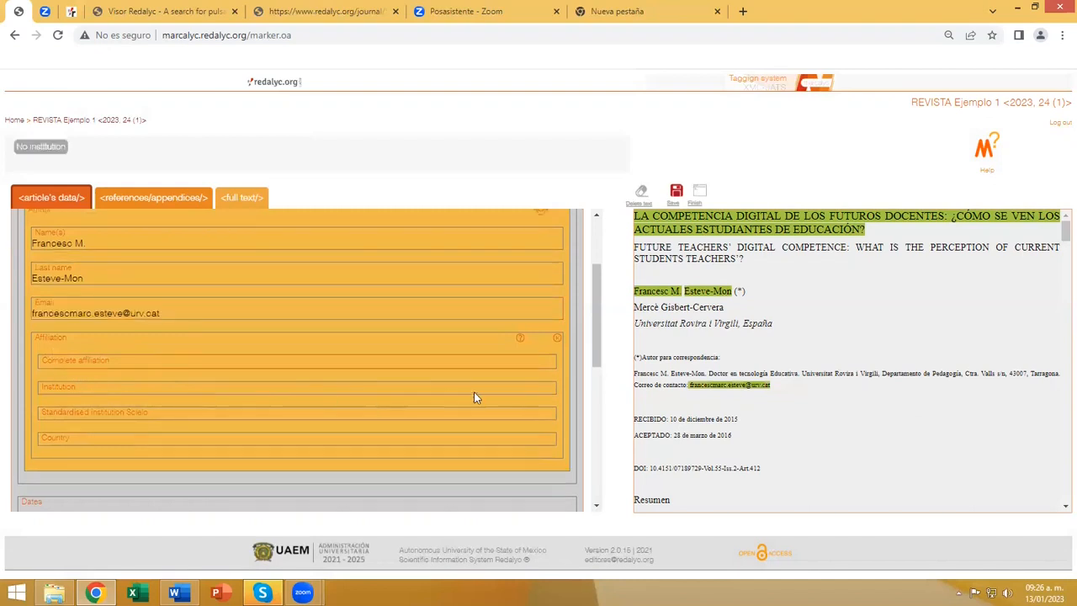
Tag the whole correspondence note as the author's complete affiliation and "Universitat Rovira i Virgili" as the institution.
{"action": "left_click_drag", "start_coordinate": [635, 373], "coordinate": [779, 389]}
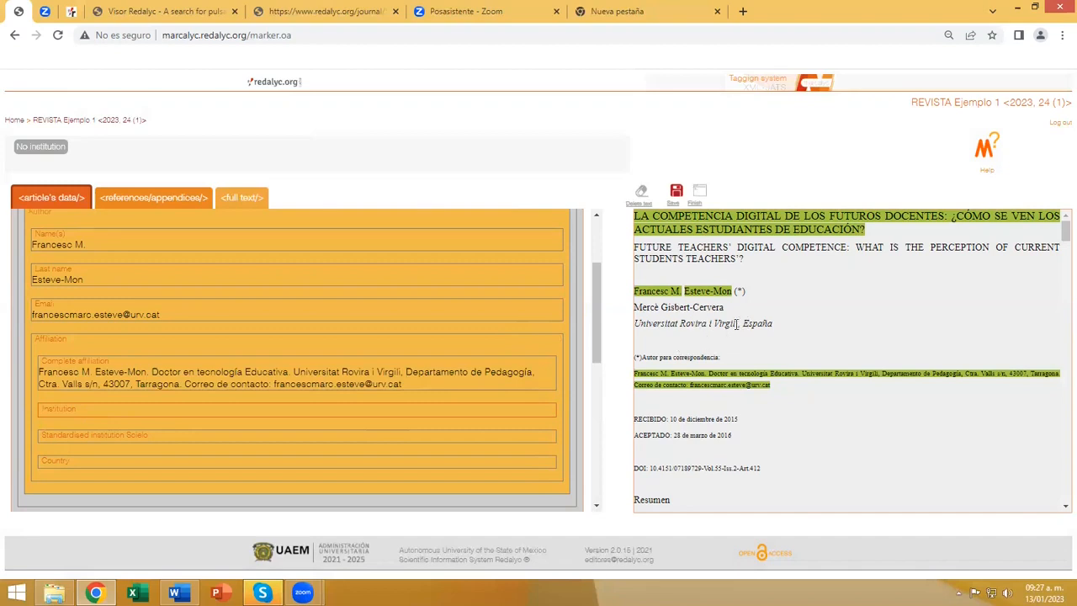
{"action": "double_click", "coordinate": [727, 324]}
{"action": "left_click_drag", "start_coordinate": [693, 324], "coordinate": [635, 324]}
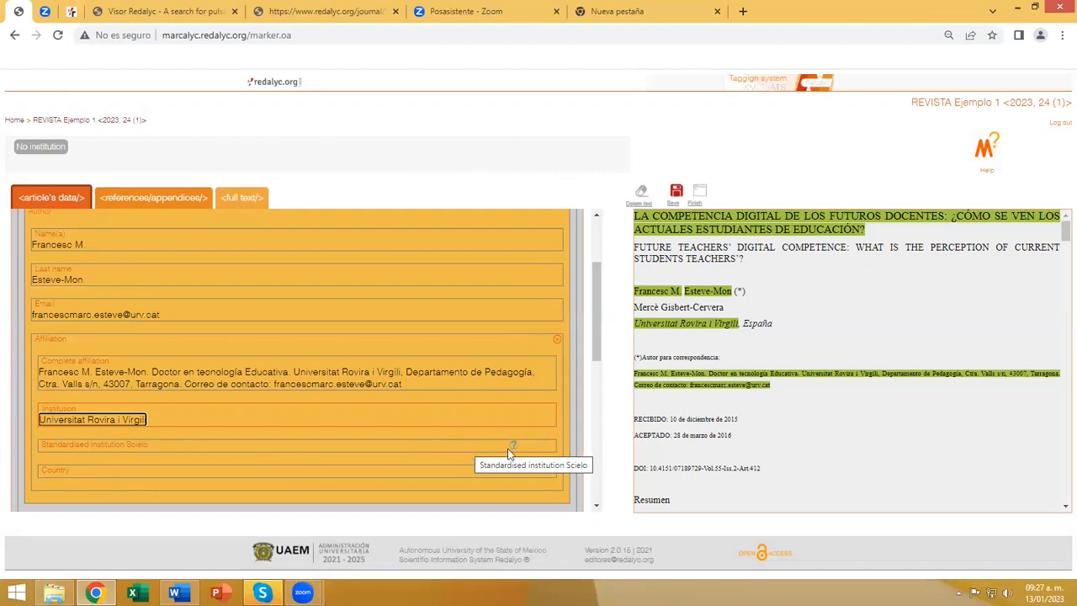
{"action": "mouse_move", "coordinate": [513, 450]}
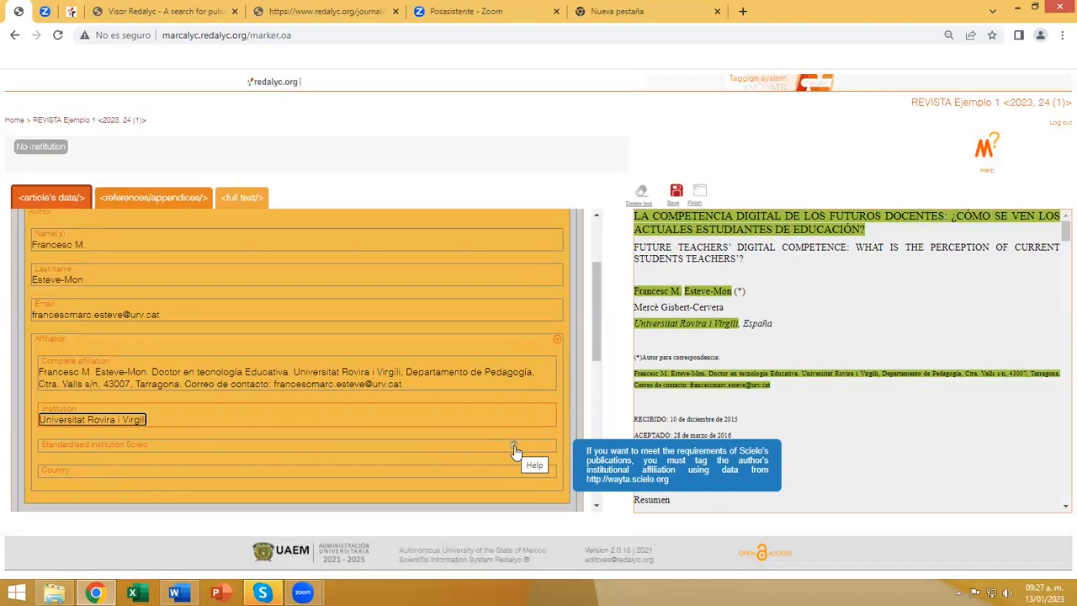
{"action": "mouse_move", "coordinate": [518, 345]}
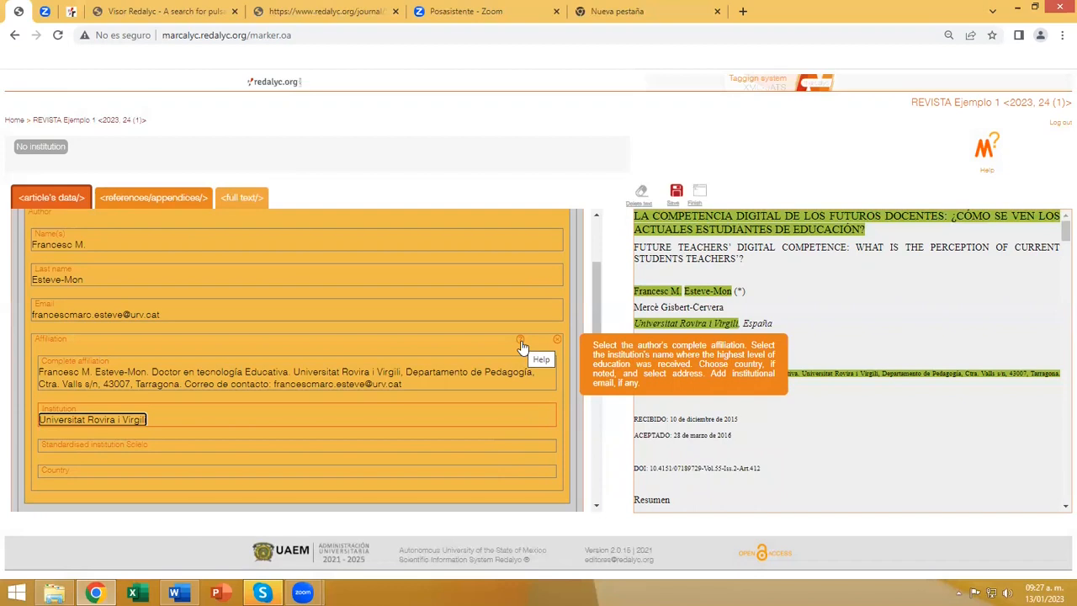
{"action": "mouse_move", "coordinate": [528, 217]}
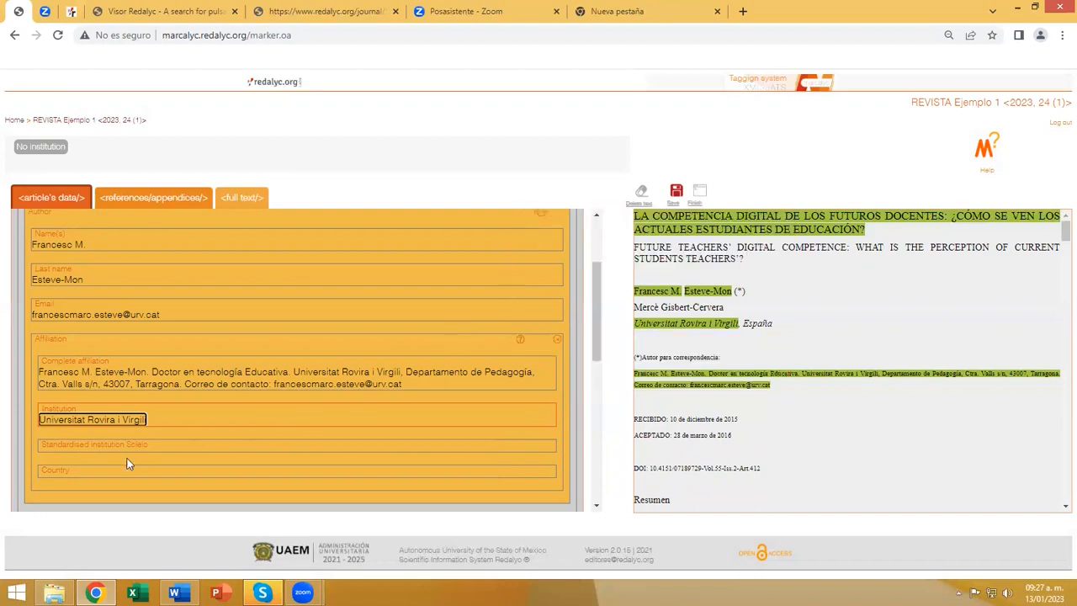
Set the country of the author's affiliation to Spain - ES.
{"action": "left_click", "coordinate": [58, 474]}
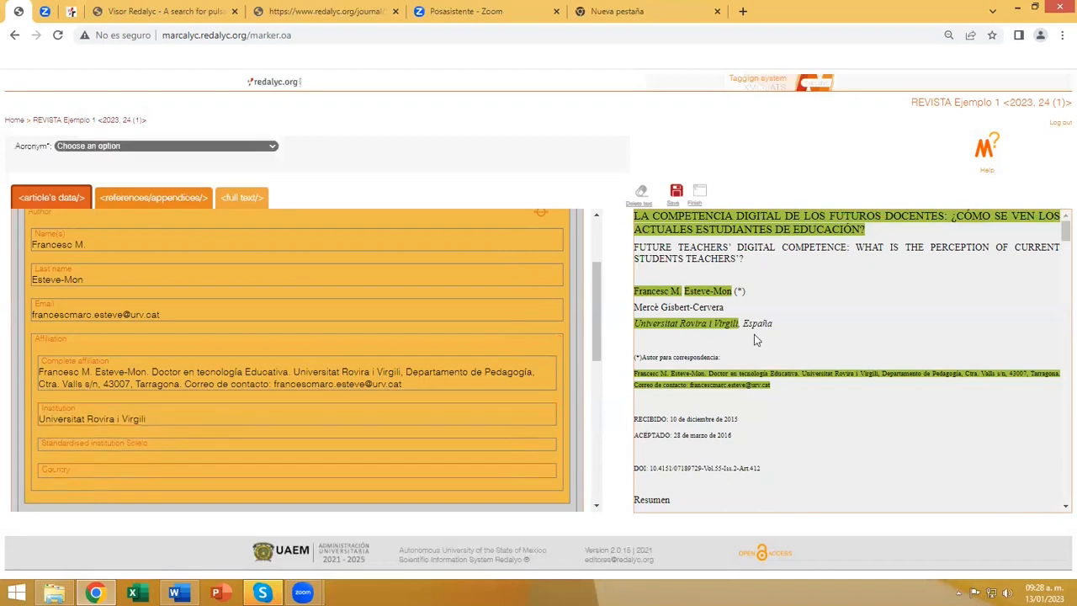
{"action": "left_click", "coordinate": [64, 419]}
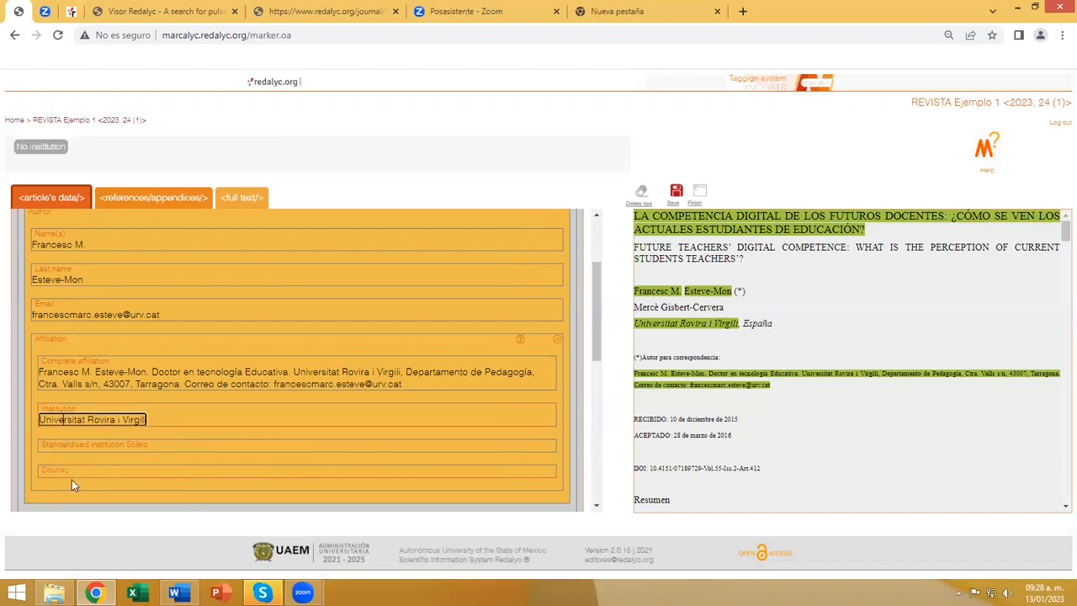
{"action": "left_click", "coordinate": [55, 470]}
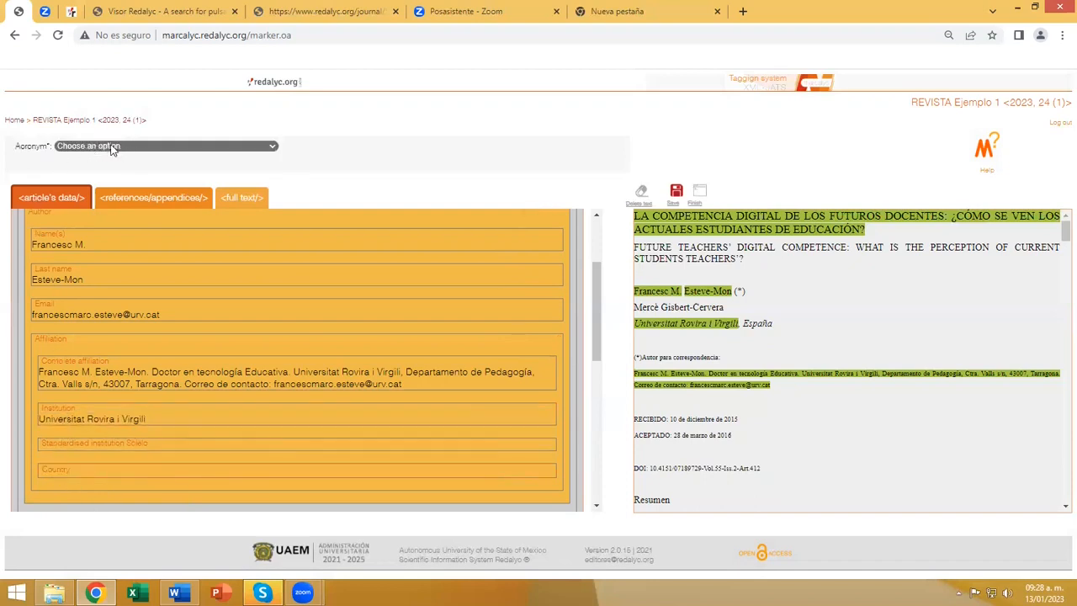
{"action": "left_click", "coordinate": [272, 148]}
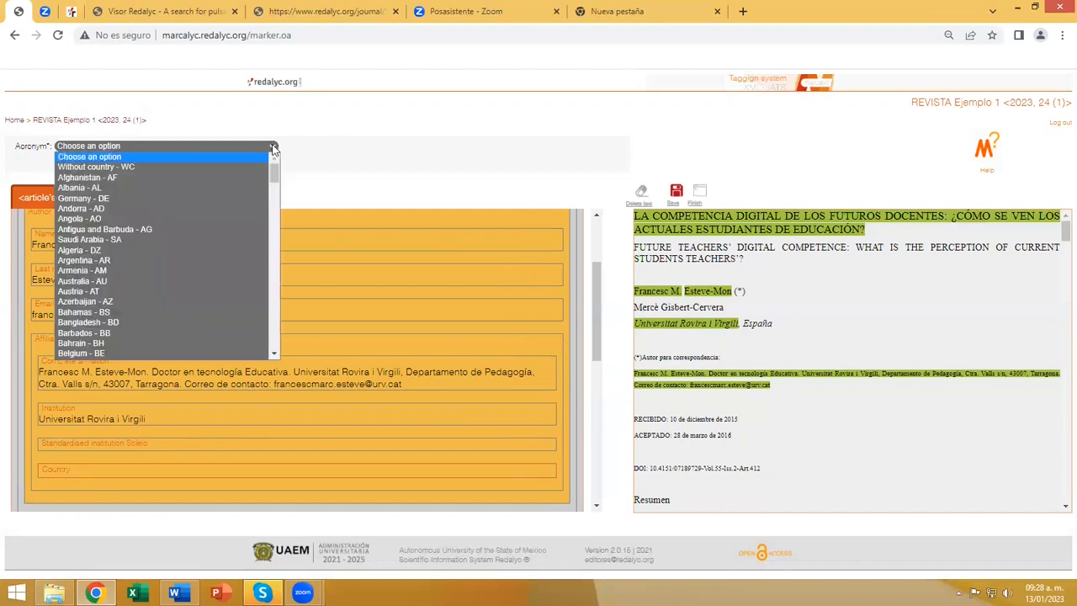
{"action": "scroll", "coordinate": [116, 202], "scroll_direction": "down", "scroll_amount": 1}
{"action": "scroll", "coordinate": [121, 206], "scroll_direction": "down", "scroll_amount": 5}
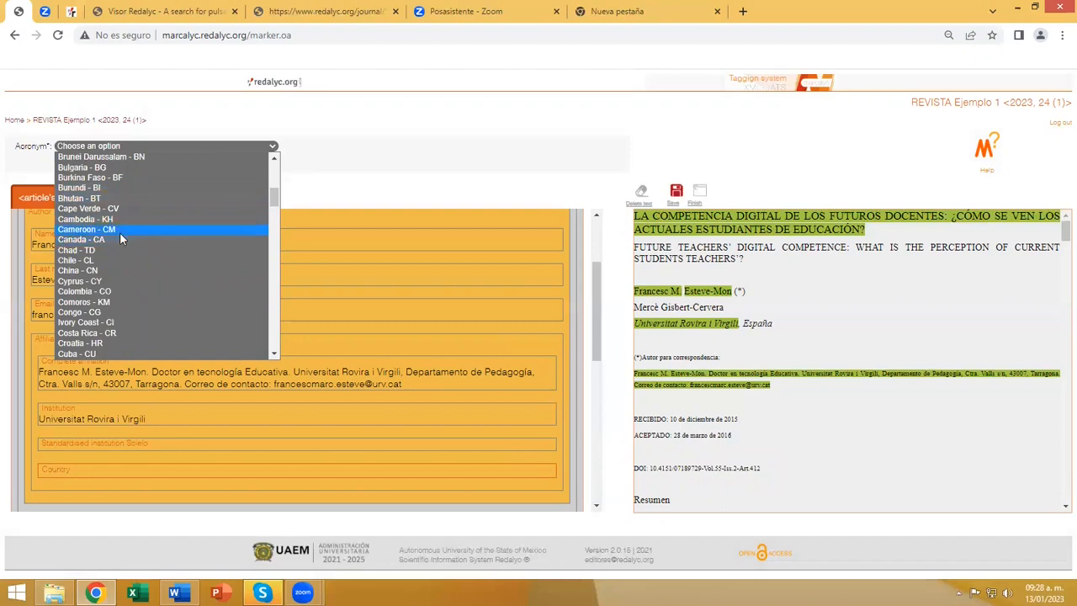
{"action": "scroll", "coordinate": [120, 239], "scroll_direction": "down", "scroll_amount": 4}
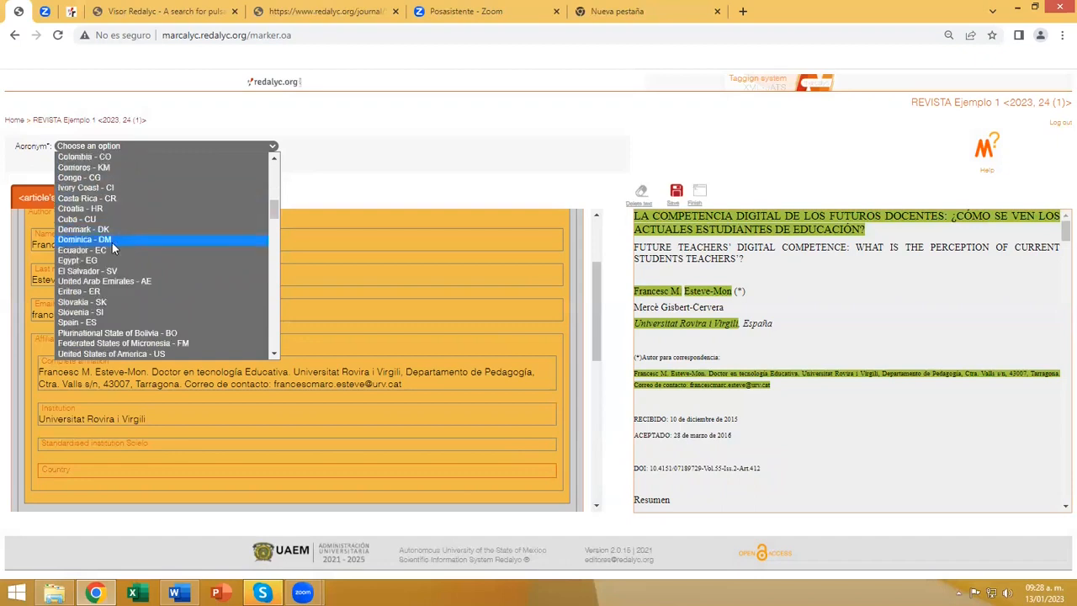
{"action": "scroll", "coordinate": [101, 242], "scroll_direction": "down", "scroll_amount": 4}
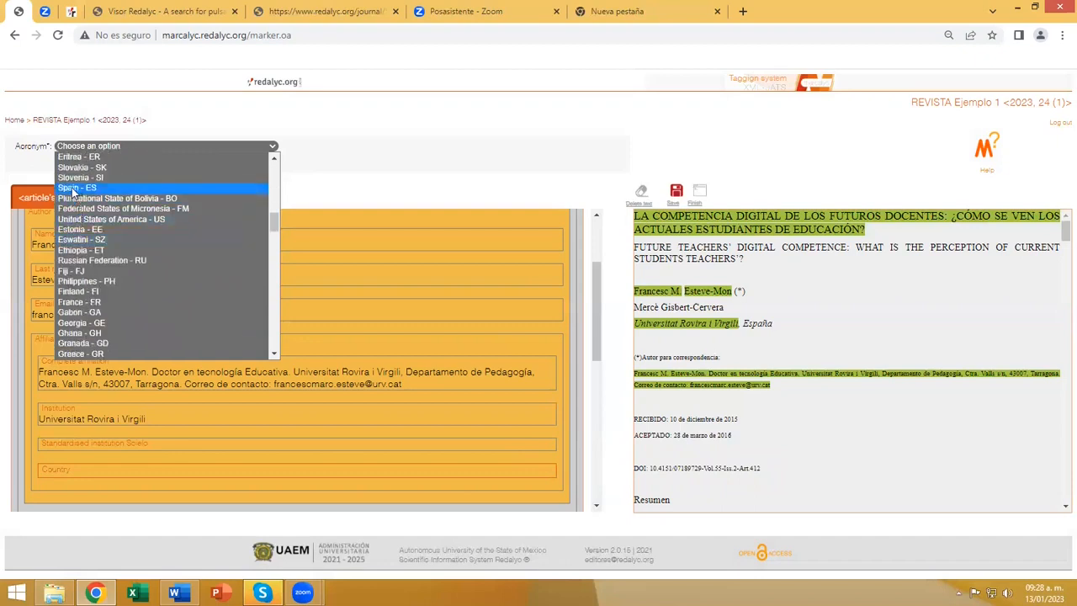
{"action": "left_click", "coordinate": [73, 190]}
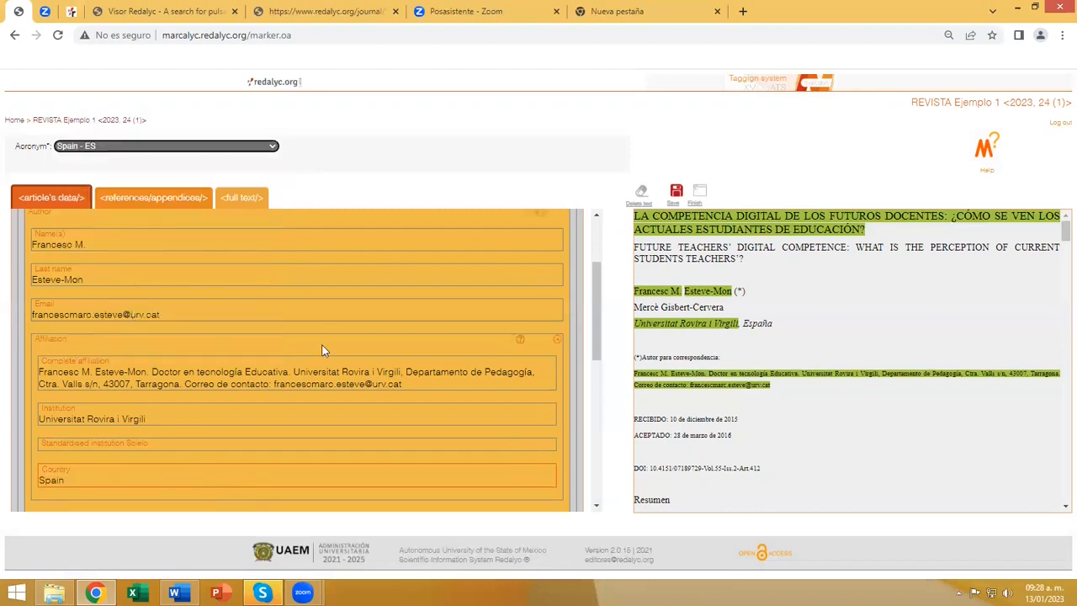
Set the article's received date to 10 December 2015, matching the RECIBIDO line in the text.
{"action": "scroll", "coordinate": [323, 350], "scroll_direction": "up", "scroll_amount": 1}
{"action": "scroll", "coordinate": [324, 351], "scroll_direction": "up", "scroll_amount": 1}
{"action": "scroll", "coordinate": [96, 343], "scroll_direction": "up", "scroll_amount": 1}
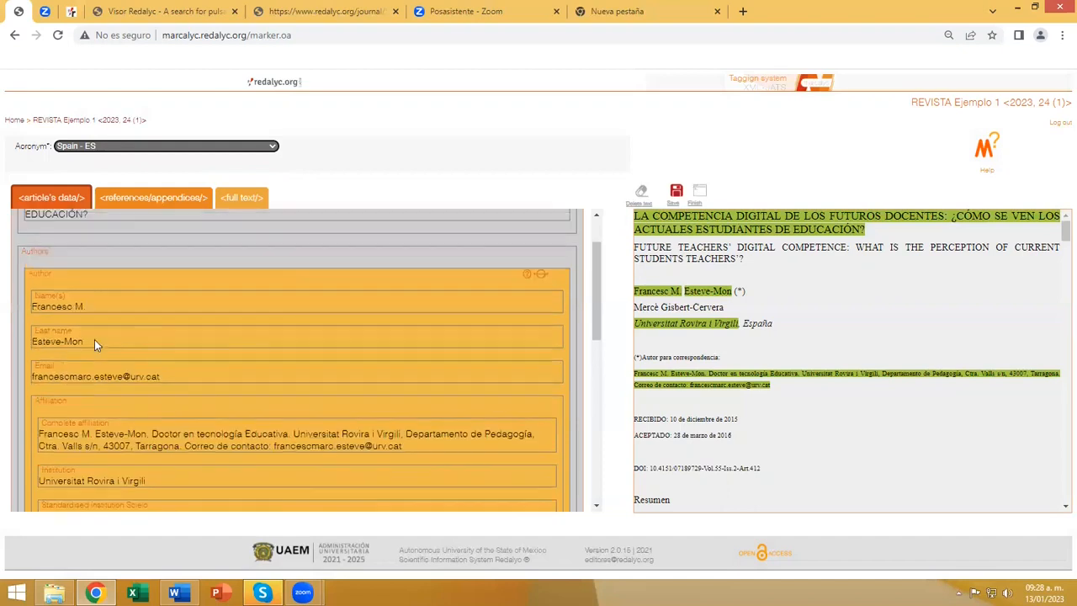
{"action": "scroll", "coordinate": [301, 339], "scroll_direction": "down", "scroll_amount": 5}
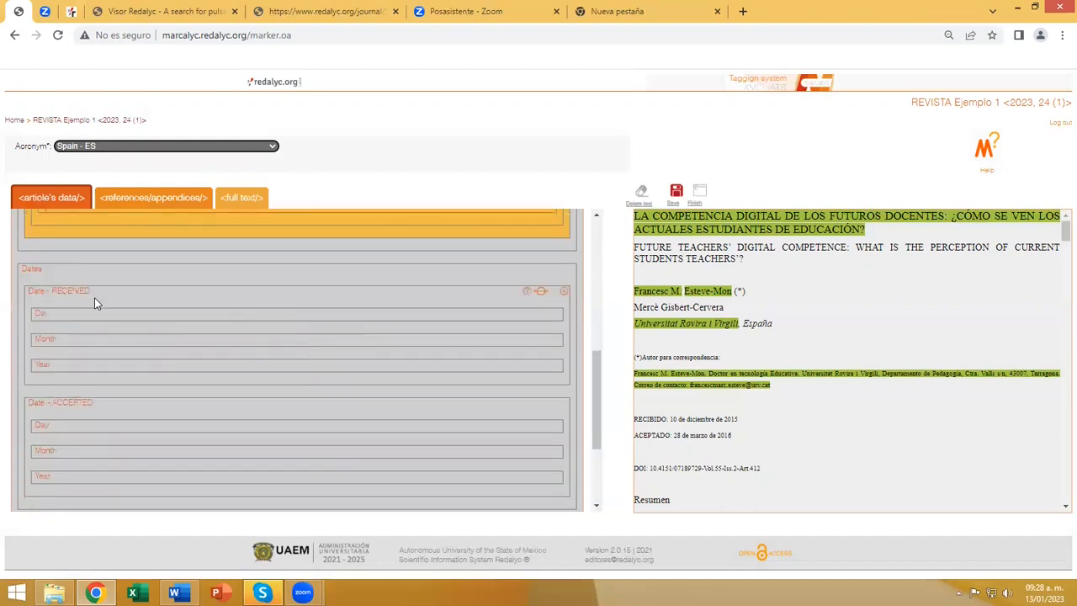
{"action": "left_click", "coordinate": [38, 276]}
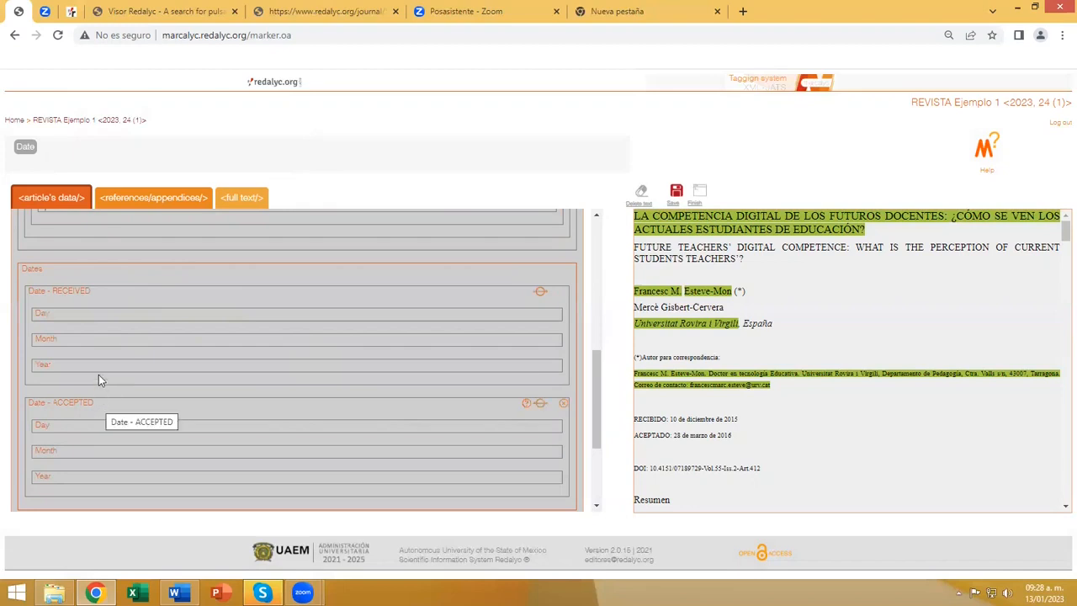
{"action": "scroll", "coordinate": [690, 438], "scroll_direction": "down", "scroll_amount": 2}
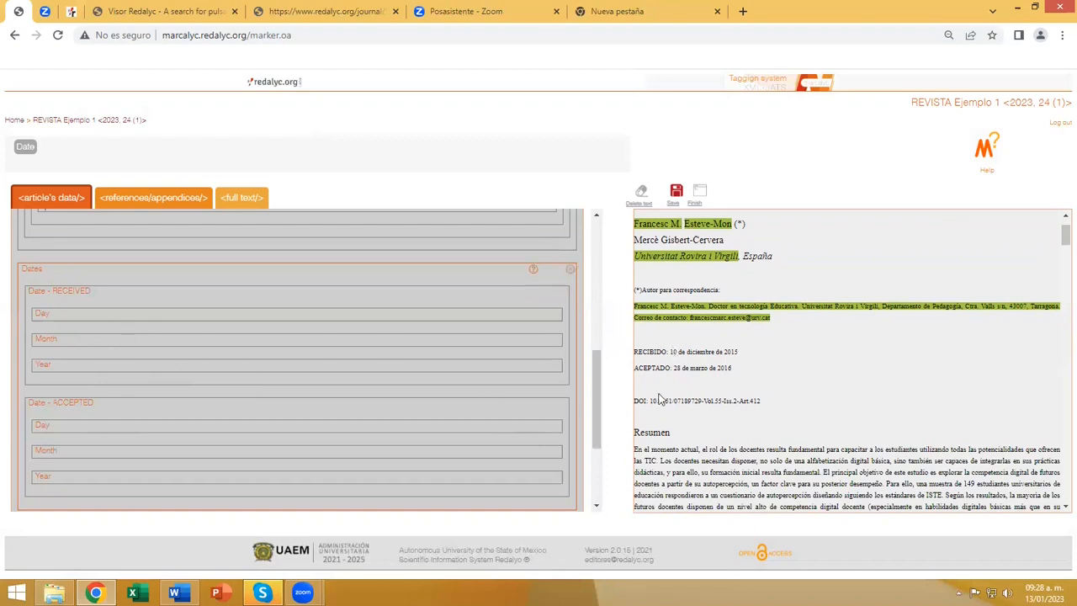
{"action": "left_click", "coordinate": [73, 300]}
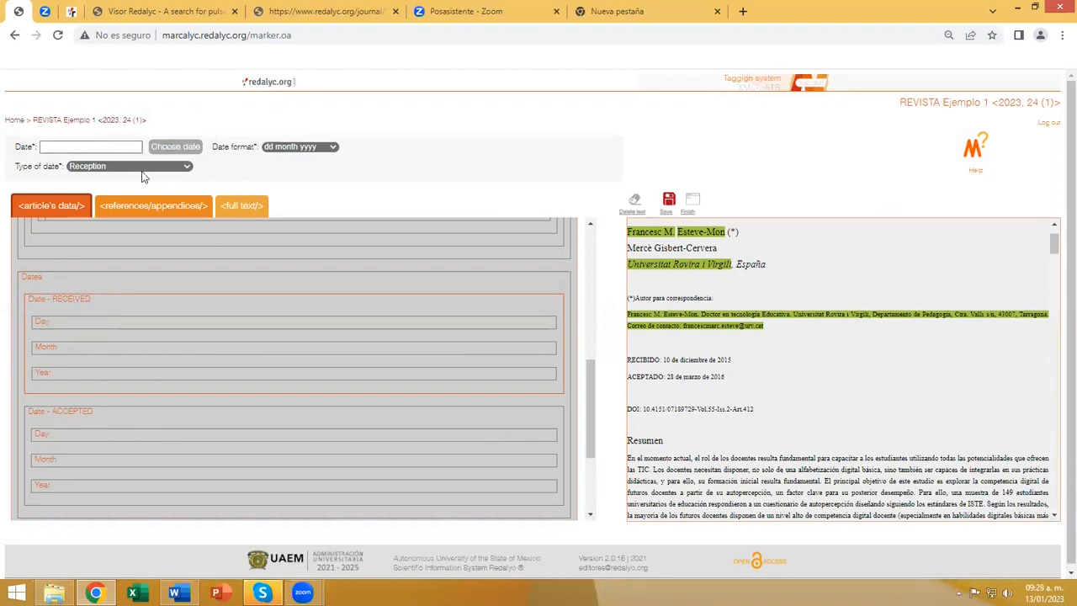
{"action": "left_click", "coordinate": [187, 148]}
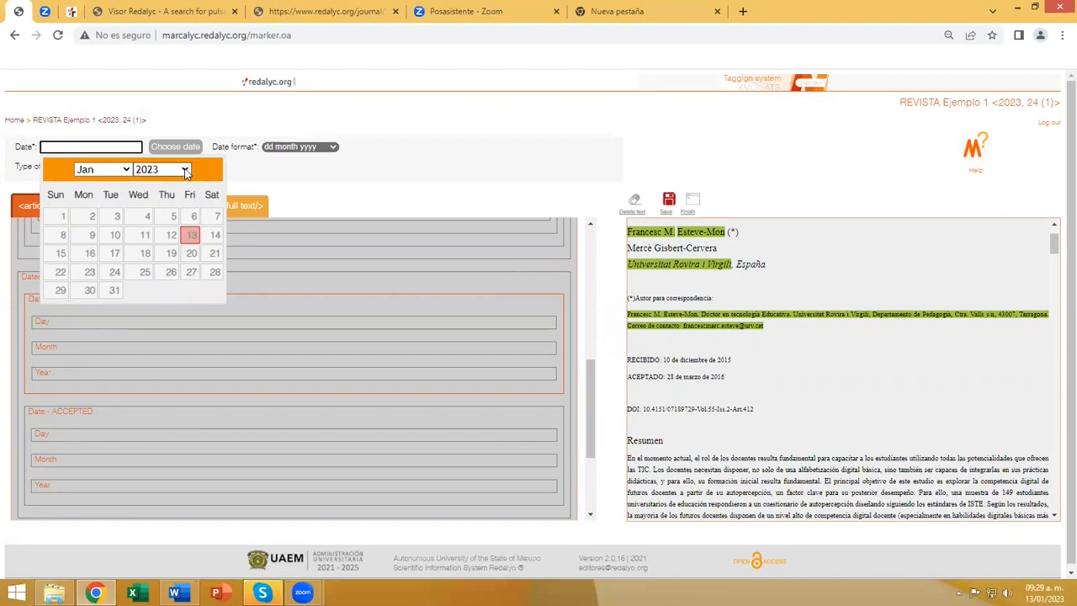
{"action": "left_click", "coordinate": [186, 170]}
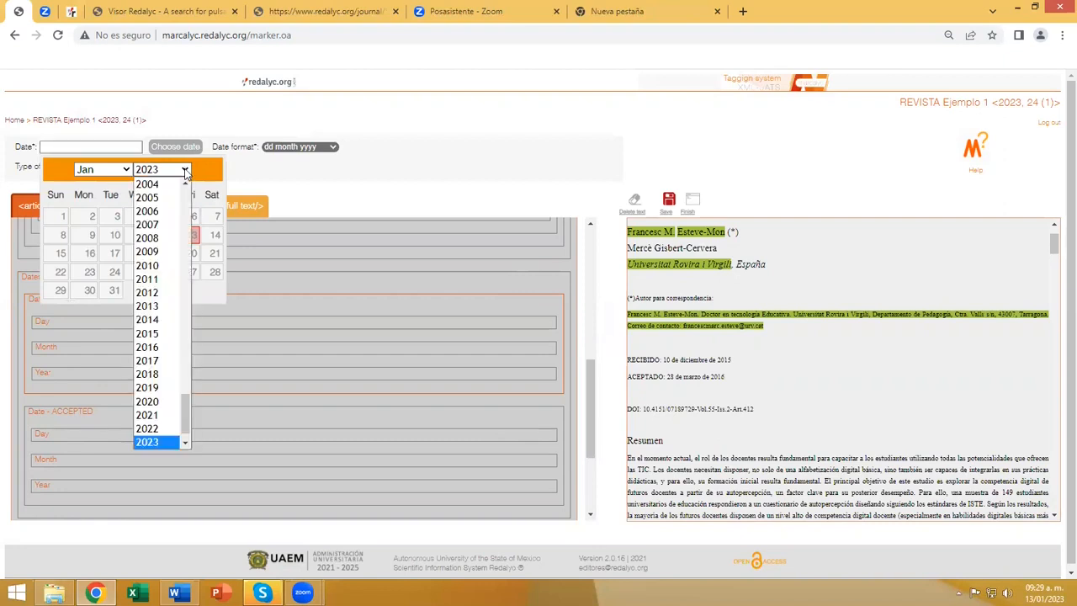
{"action": "left_click", "coordinate": [153, 334]}
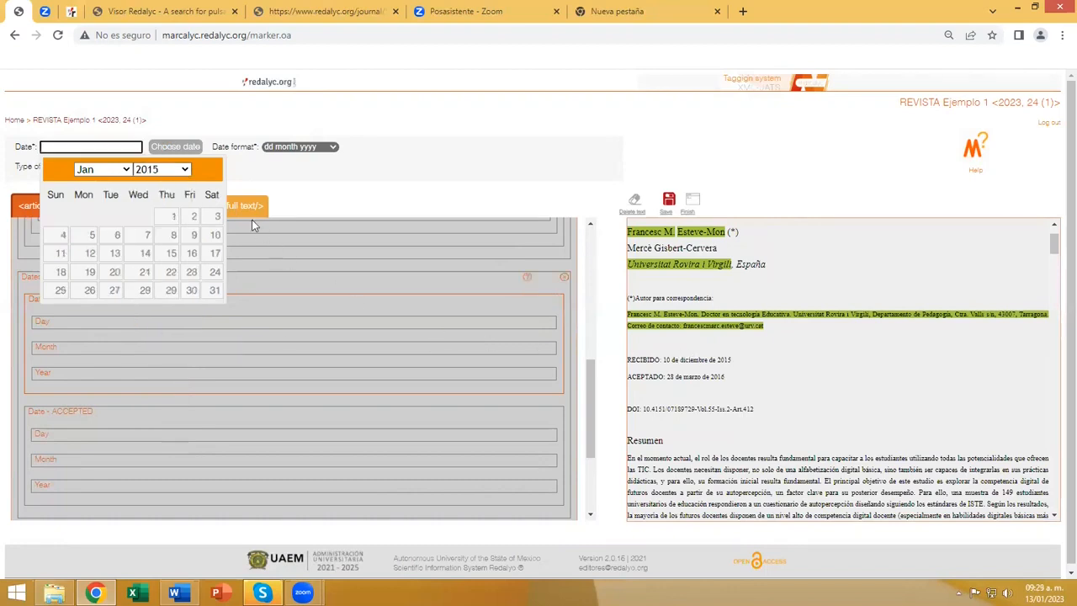
{"action": "left_click", "coordinate": [126, 169]}
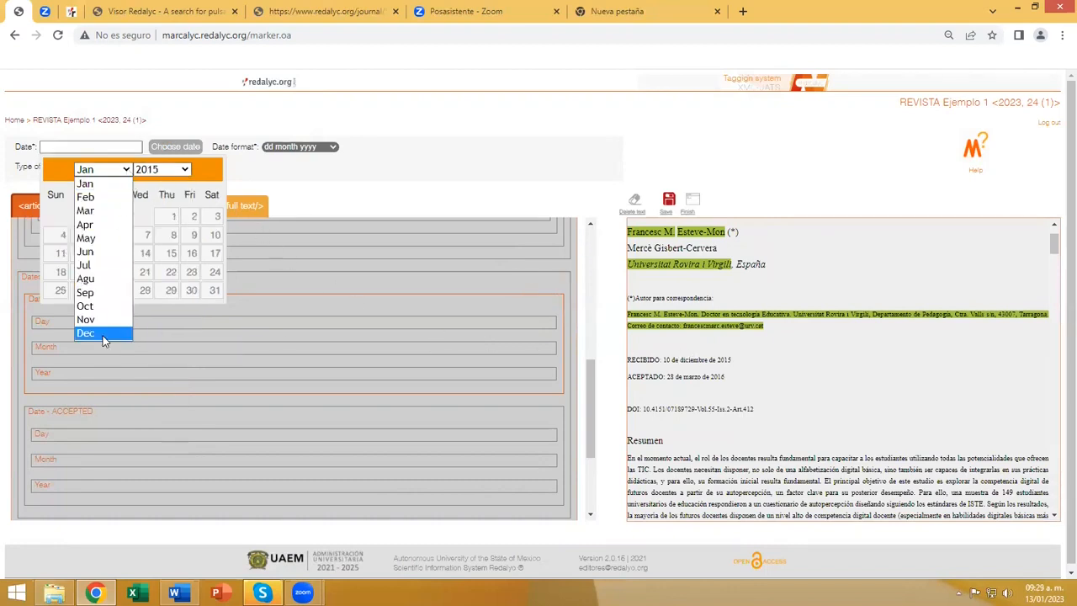
{"action": "left_click", "coordinate": [104, 333]}
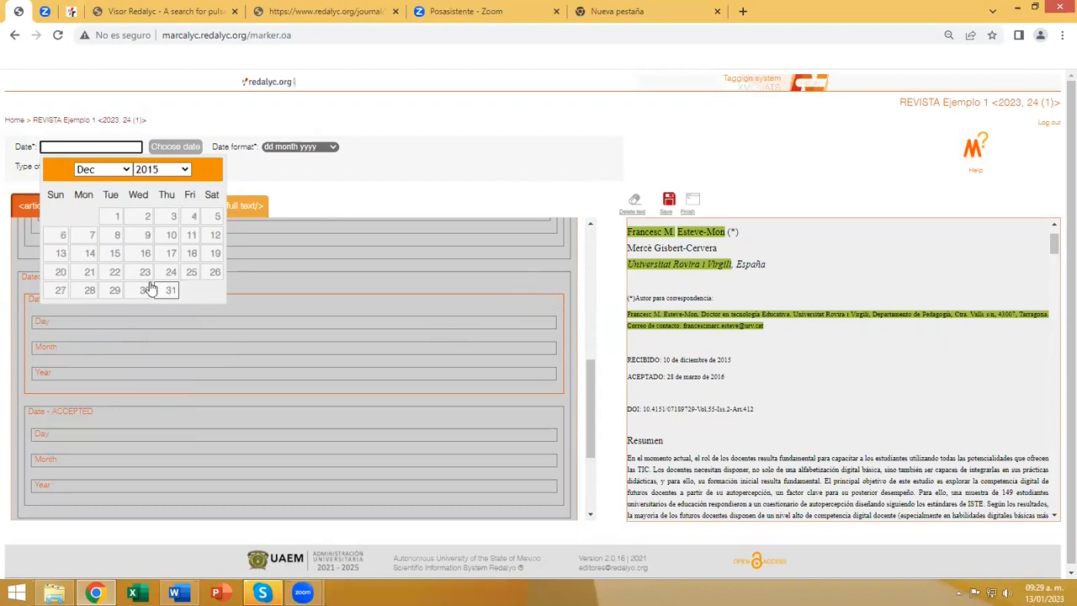
{"action": "left_click", "coordinate": [171, 238]}
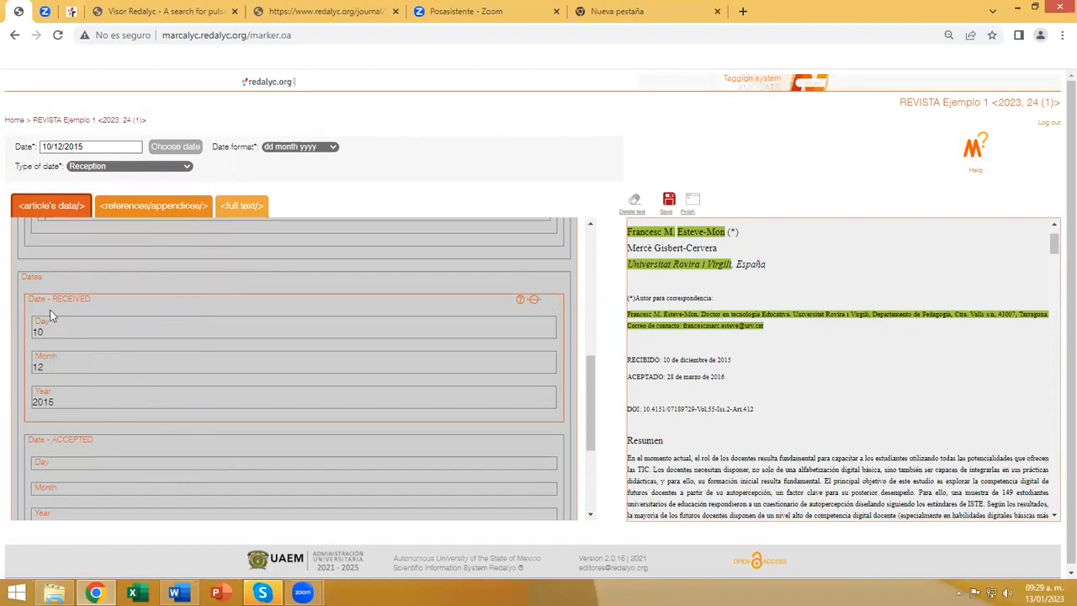
Set the article's accepted date to 28 March 2016, matching the ACEPTADO line in the text.
{"action": "scroll", "coordinate": [168, 354], "scroll_direction": "down", "scroll_amount": 2}
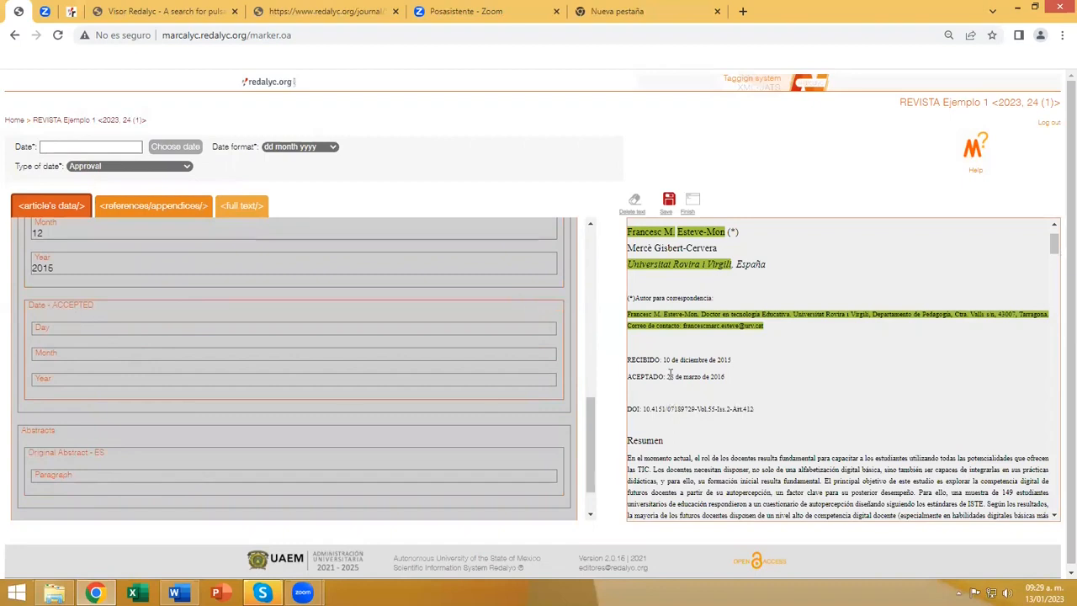
{"action": "left_click", "coordinate": [192, 149]}
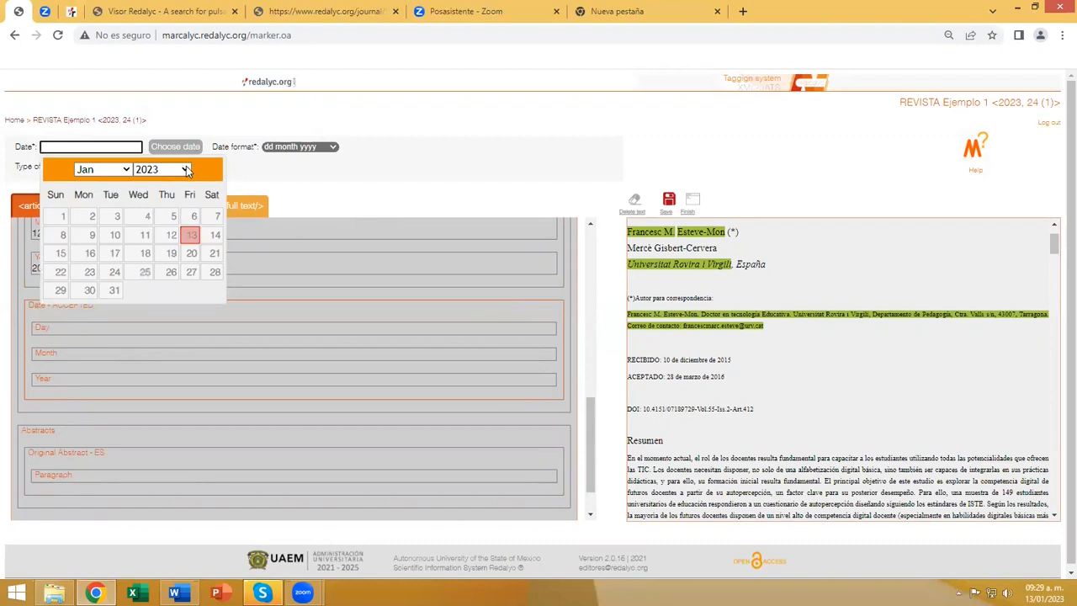
{"action": "left_click", "coordinate": [186, 169]}
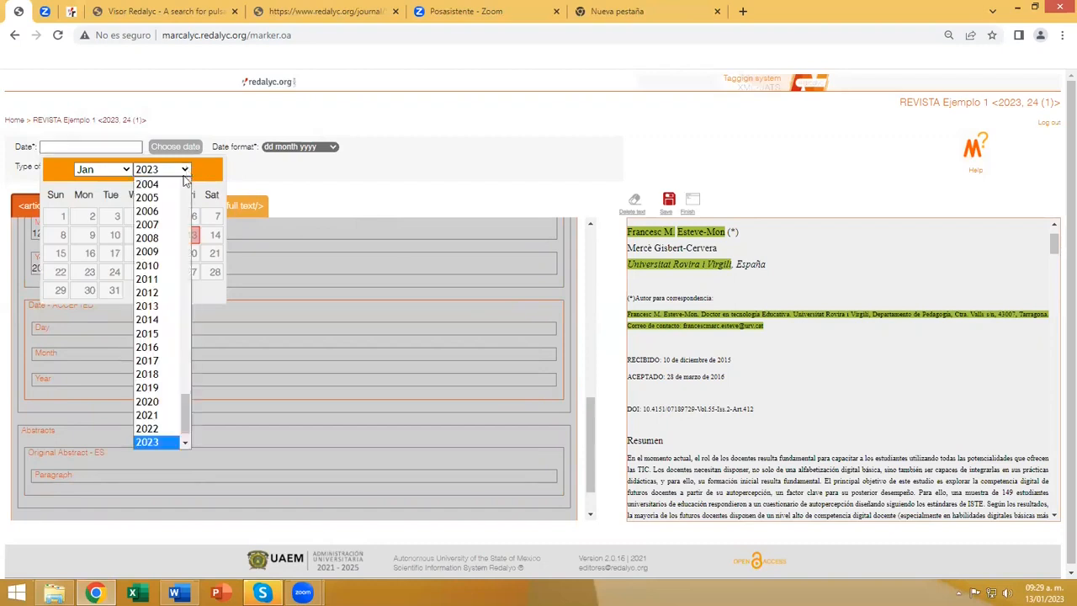
{"action": "left_click", "coordinate": [152, 347]}
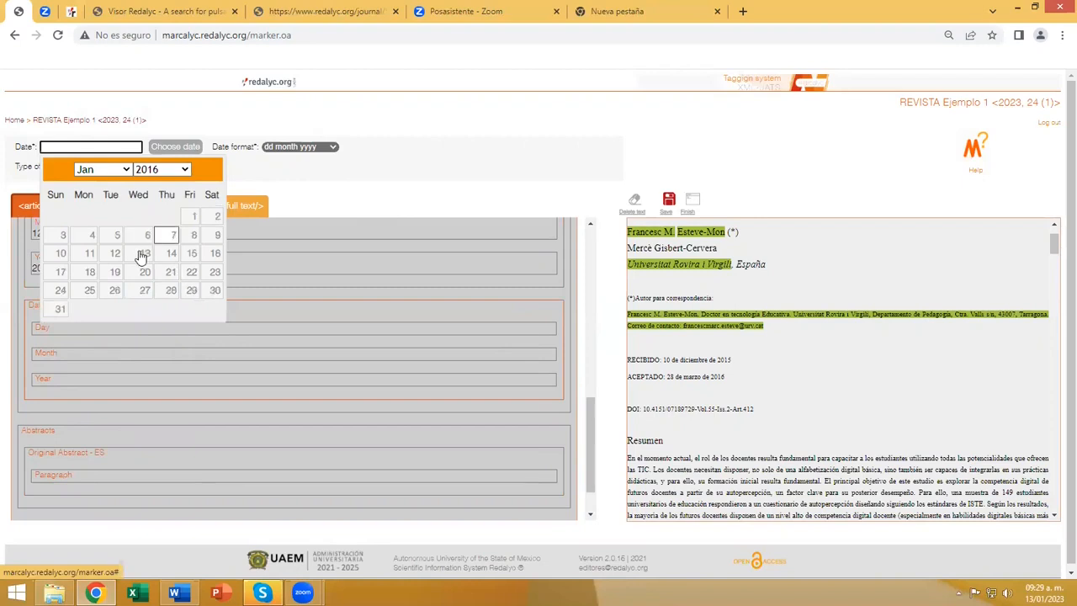
{"action": "left_click", "coordinate": [123, 173]}
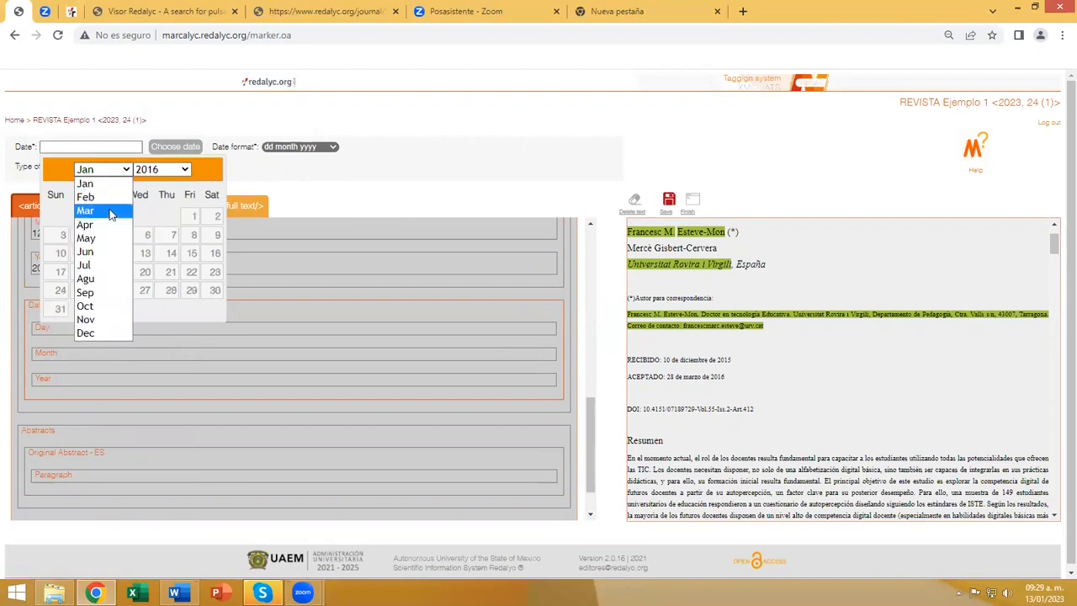
{"action": "left_click", "coordinate": [110, 211]}
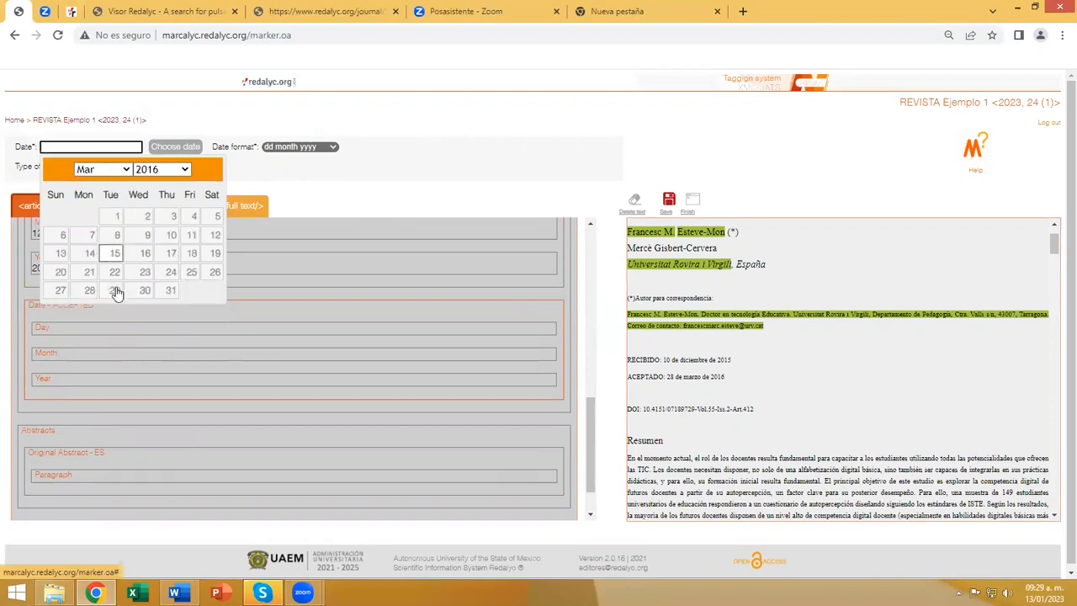
{"action": "left_click", "coordinate": [89, 291]}
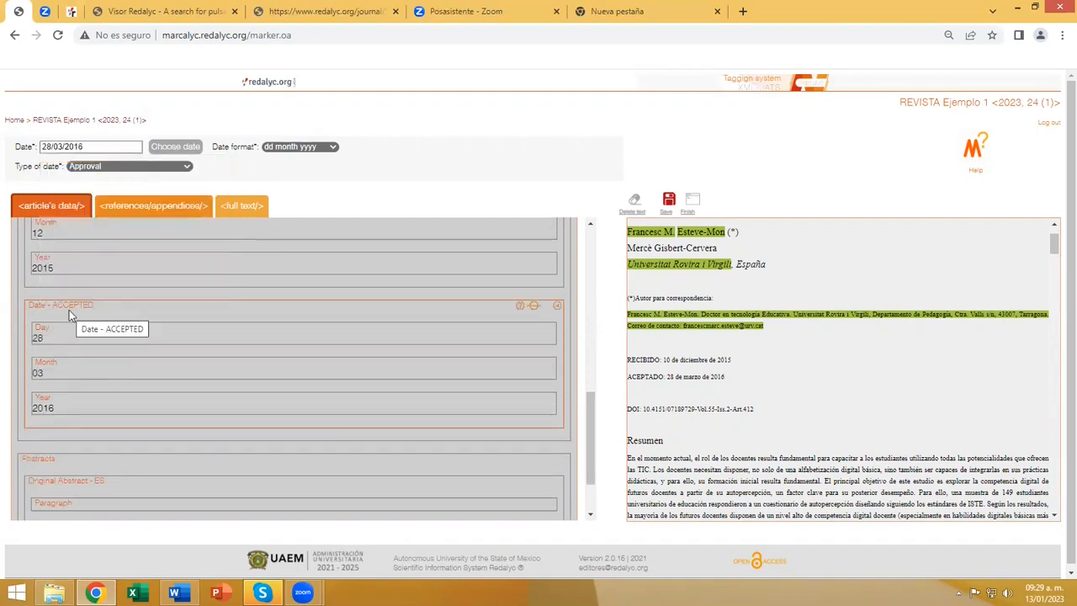
Add an extra date entry to the Dates section to review its date type options, and remove that entry.
{"action": "scroll", "coordinate": [69, 311], "scroll_direction": "up", "scroll_amount": 1}
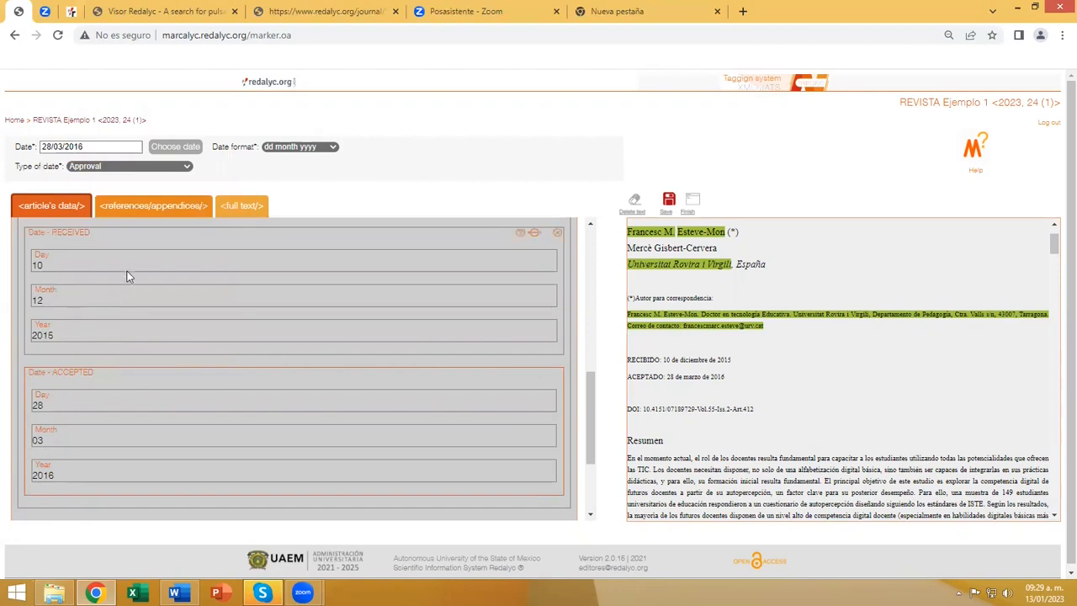
{"action": "scroll", "coordinate": [134, 267], "scroll_direction": "up", "scroll_amount": 1}
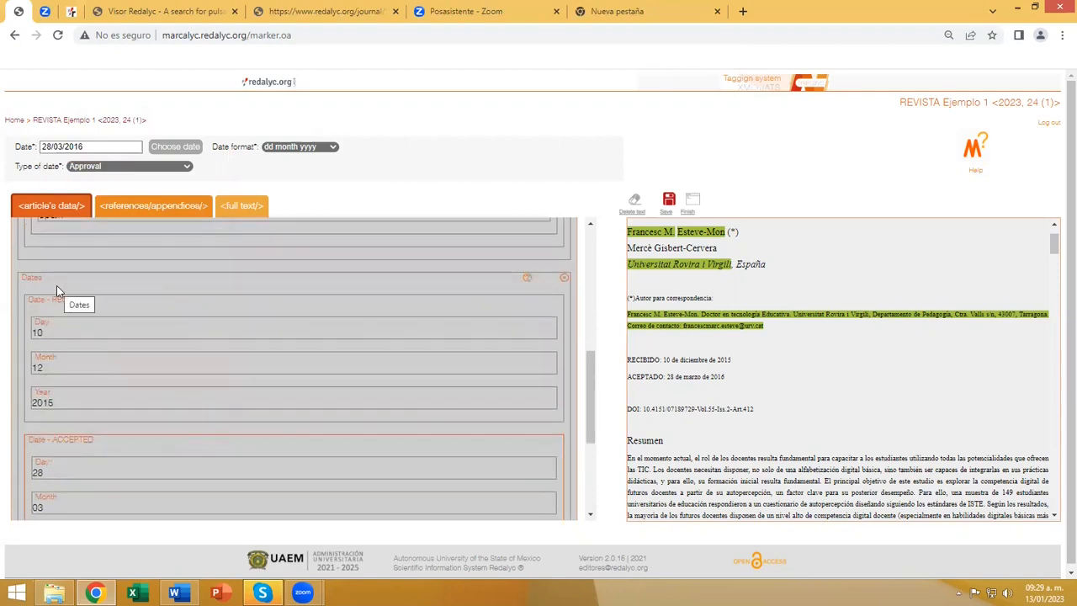
{"action": "left_click", "coordinate": [56, 286]}
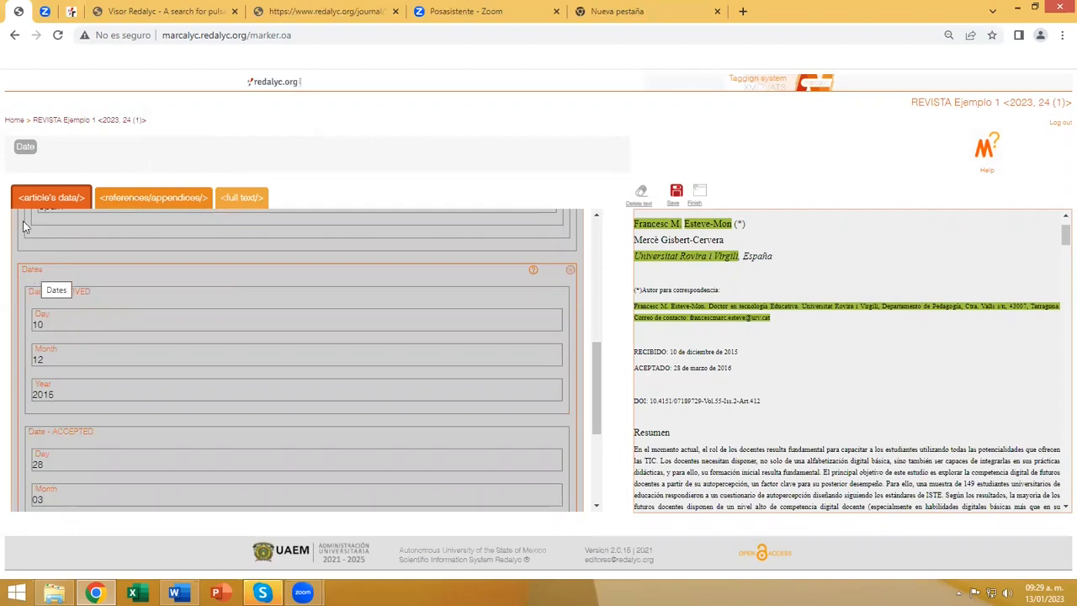
{"action": "left_click", "coordinate": [28, 154]}
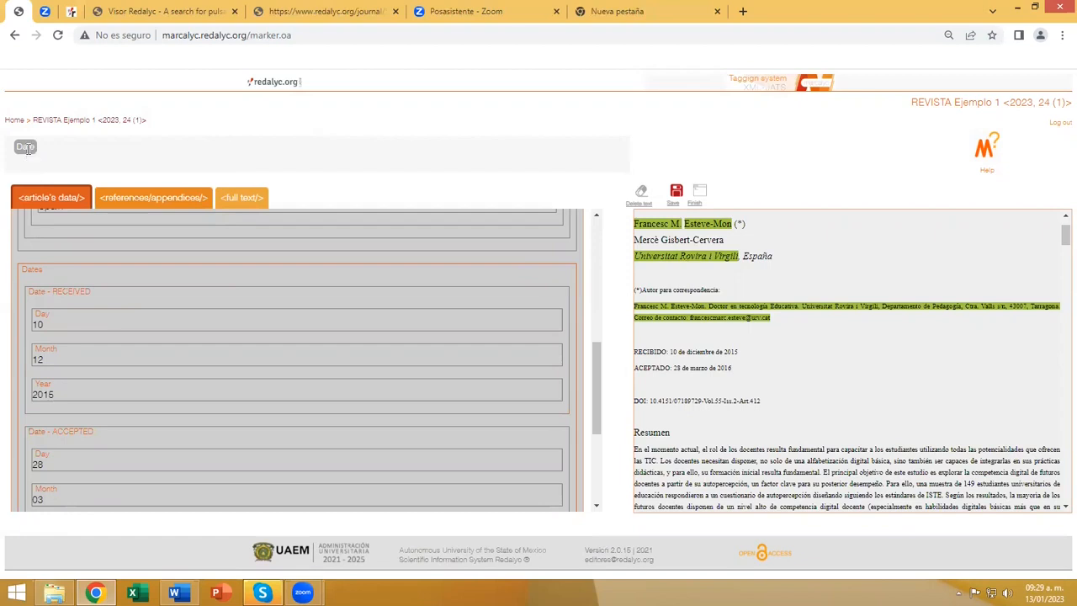
{"action": "scroll", "coordinate": [110, 286], "scroll_direction": "down", "scroll_amount": 3}
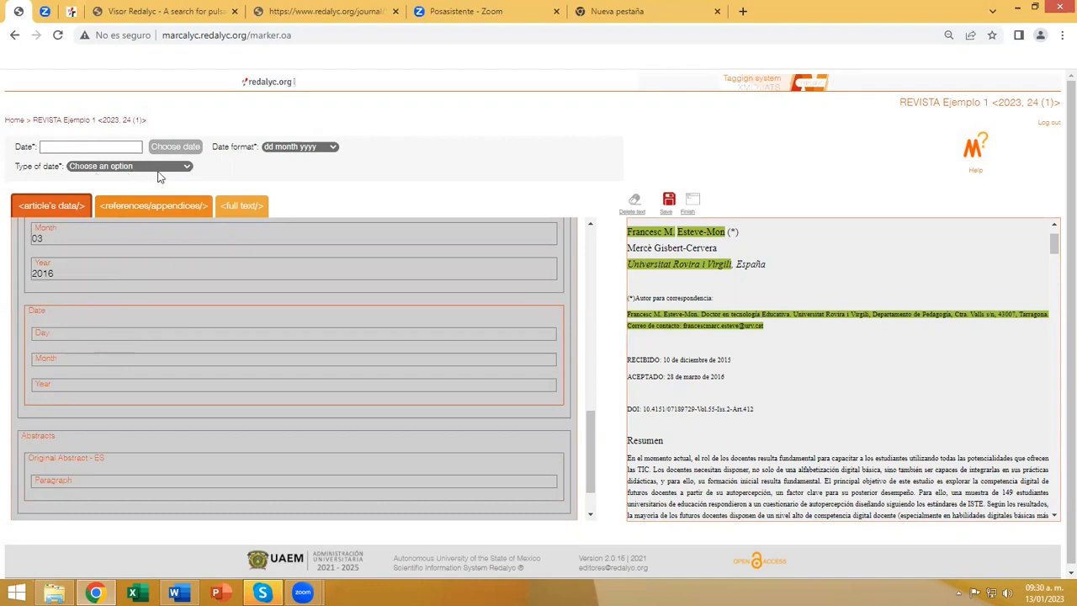
{"action": "left_click", "coordinate": [187, 167]}
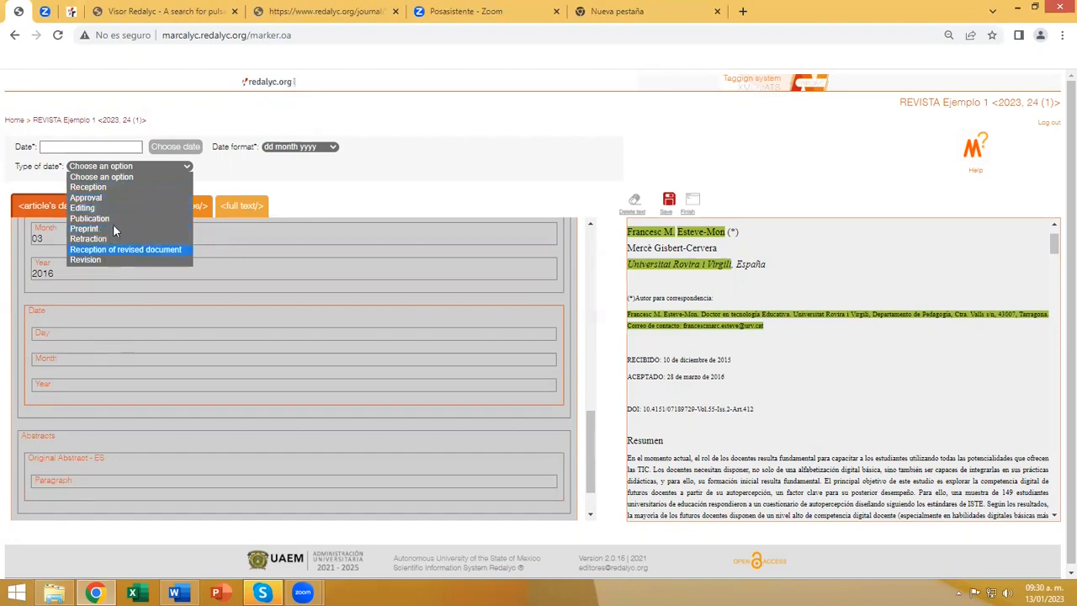
{"action": "left_click", "coordinate": [183, 163]}
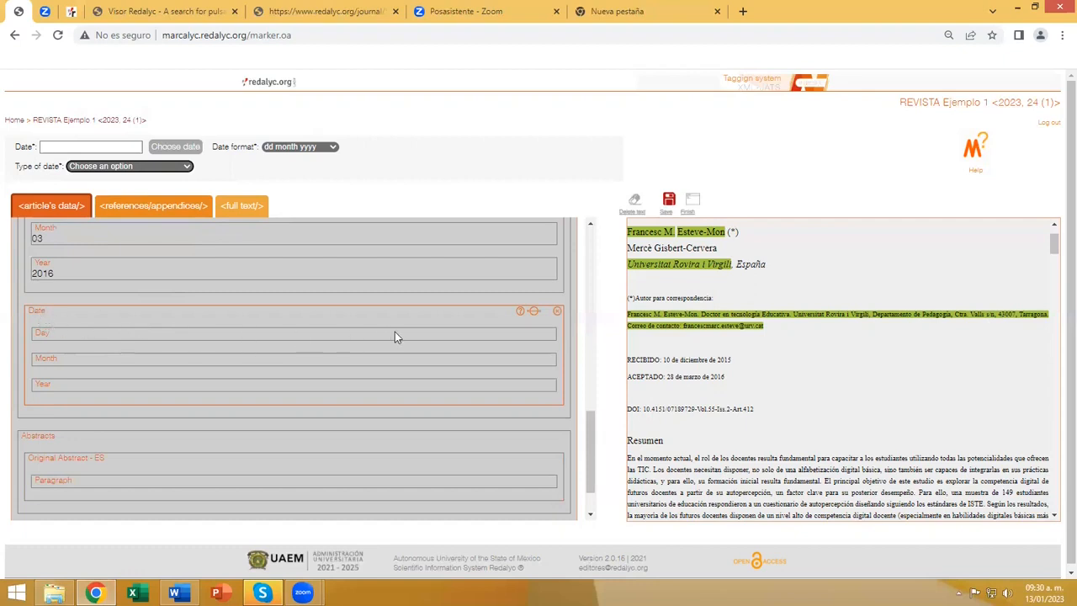
{"action": "left_click", "coordinate": [558, 311]}
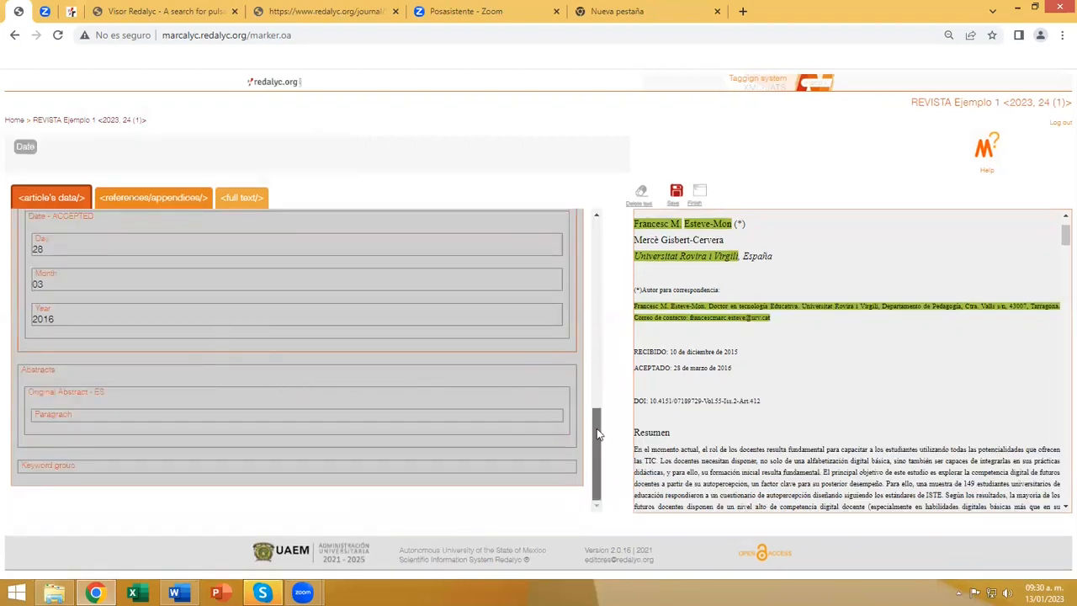
Tag the whole Spanish paragraph under Resumen as the paragraph of the original abstract.
{"action": "scroll", "coordinate": [730, 415], "scroll_direction": "down", "scroll_amount": 3}
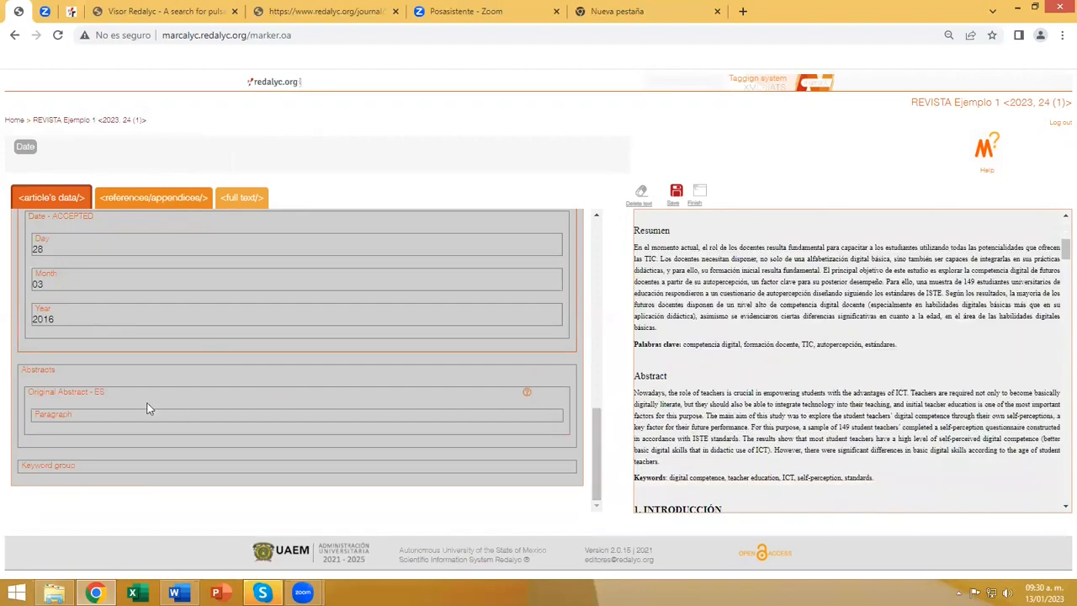
{"action": "left_click", "coordinate": [53, 419]}
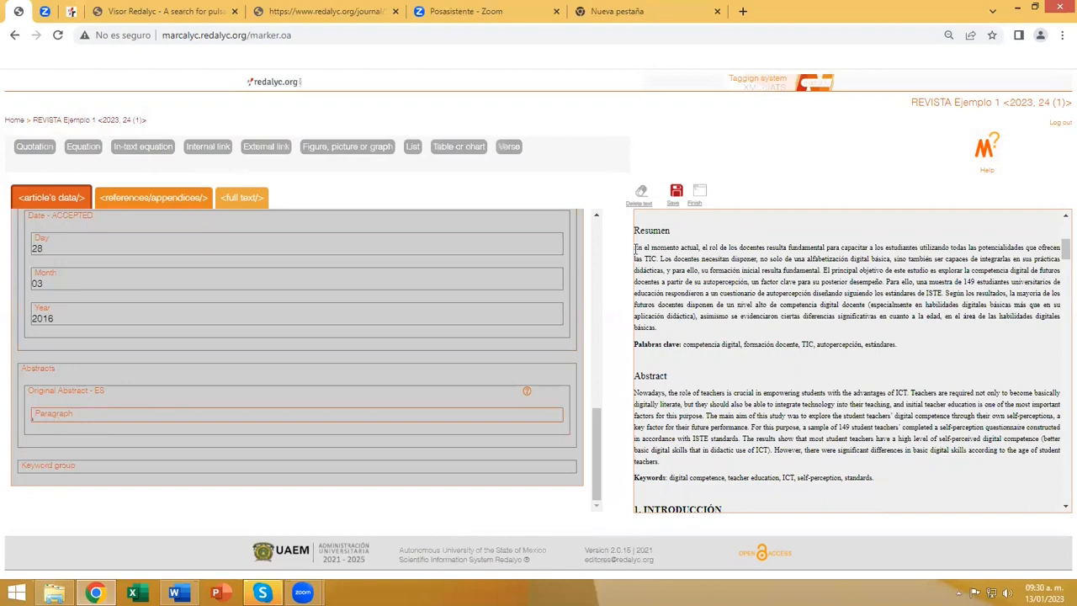
{"action": "left_click_drag", "start_coordinate": [633, 248], "coordinate": [663, 331]}
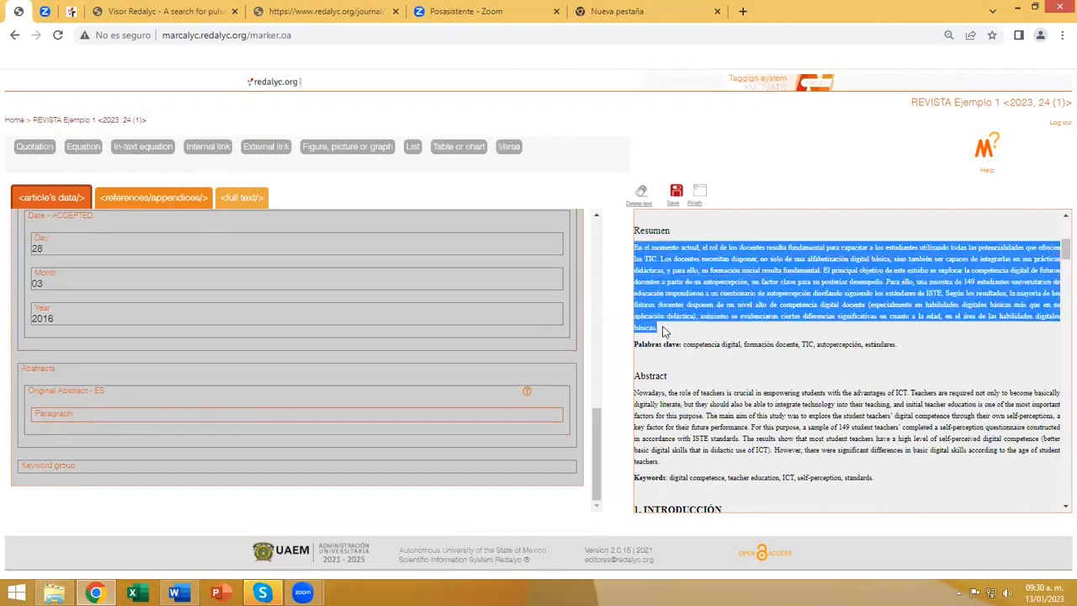
{"action": "scroll", "coordinate": [367, 367], "scroll_direction": "down", "scroll_amount": 2}
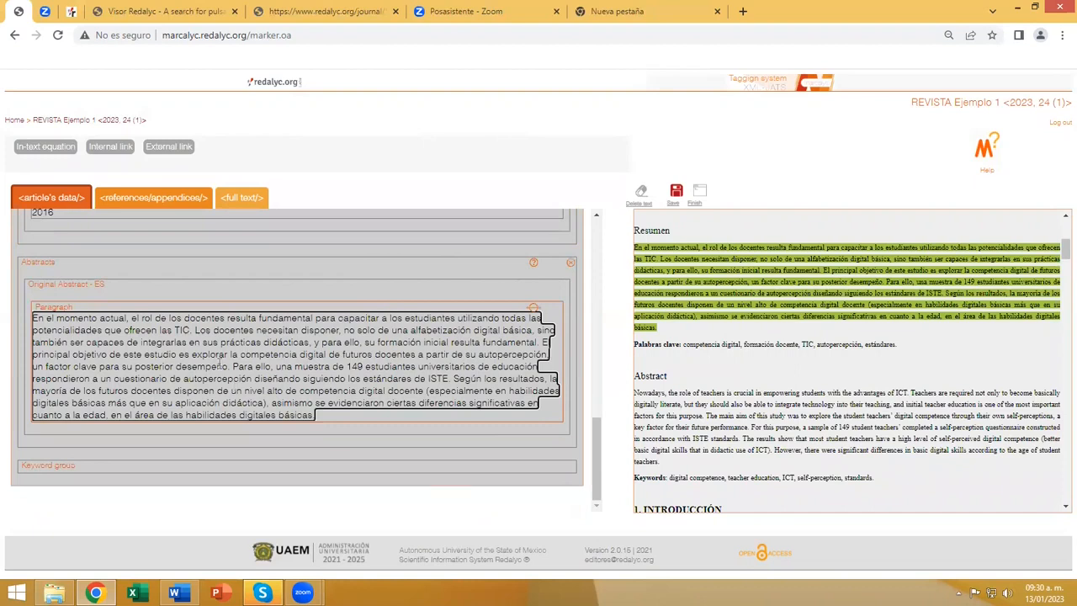
Add an abstract in another language and tag the English paragraph under Abstract as its content.
{"action": "left_click", "coordinate": [42, 271]}
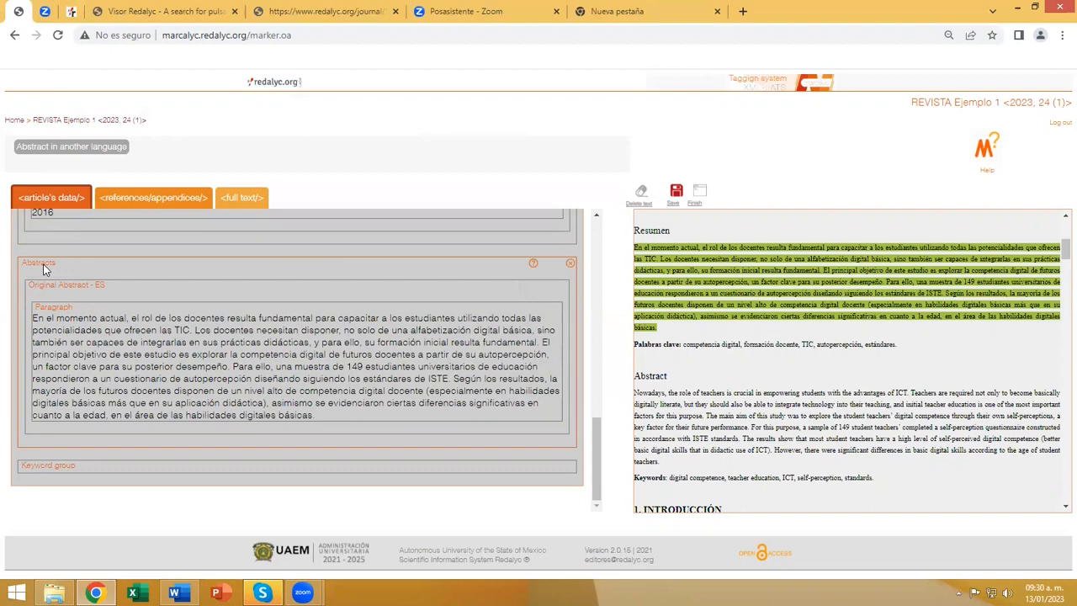
{"action": "left_click", "coordinate": [59, 148]}
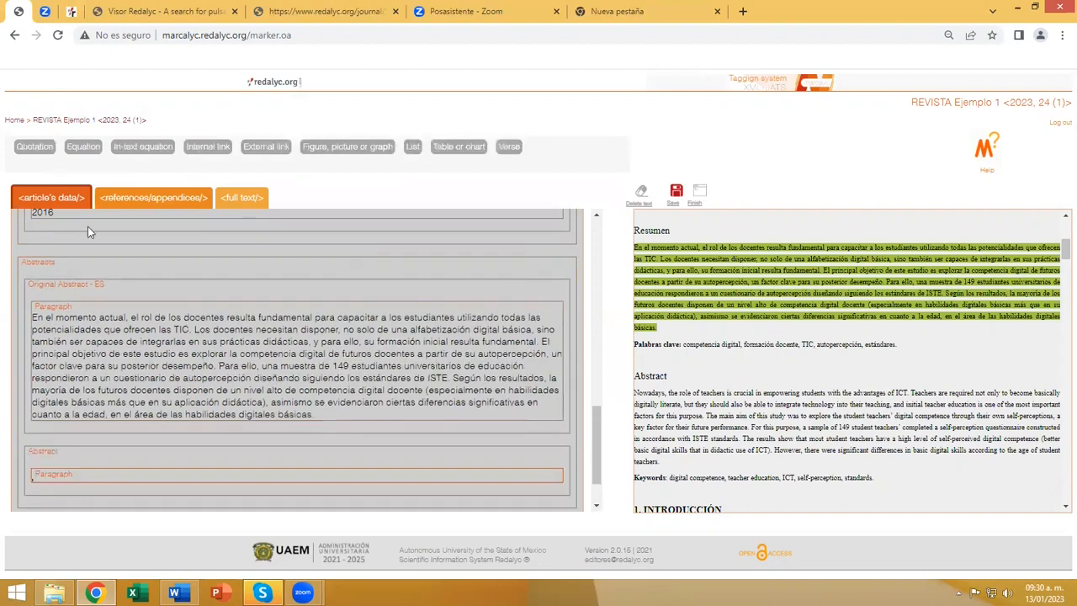
{"action": "scroll", "coordinate": [471, 404], "scroll_direction": "down", "scroll_amount": 1}
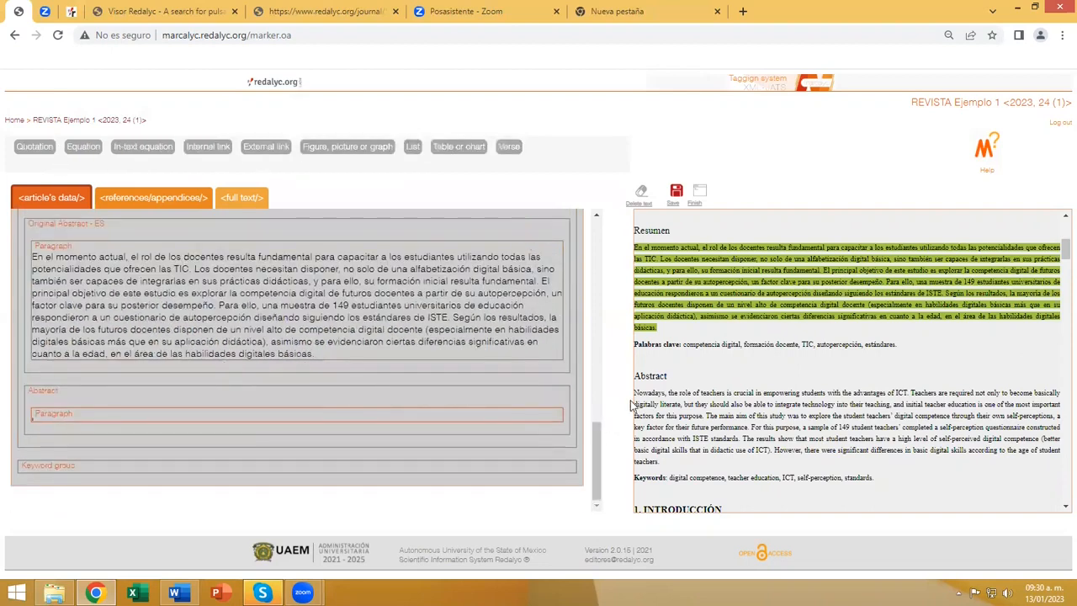
{"action": "left_click_drag", "start_coordinate": [656, 405], "coordinate": [673, 466]}
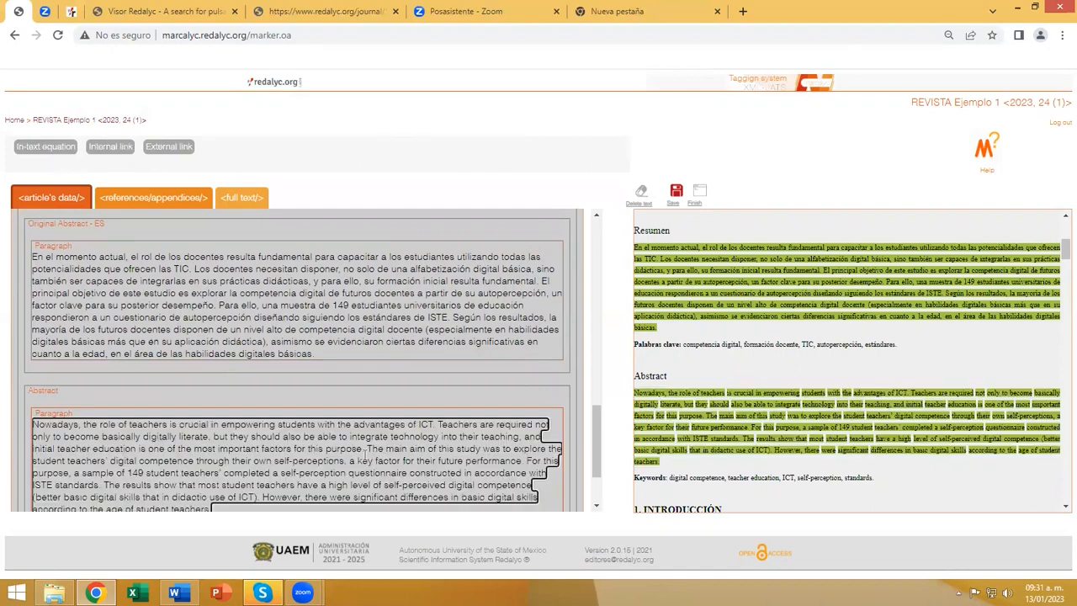
Set the language of the added abstract to English.
{"action": "scroll", "coordinate": [45, 331], "scroll_direction": "down", "scroll_amount": 2}
{"action": "left_click", "coordinate": [45, 332]}
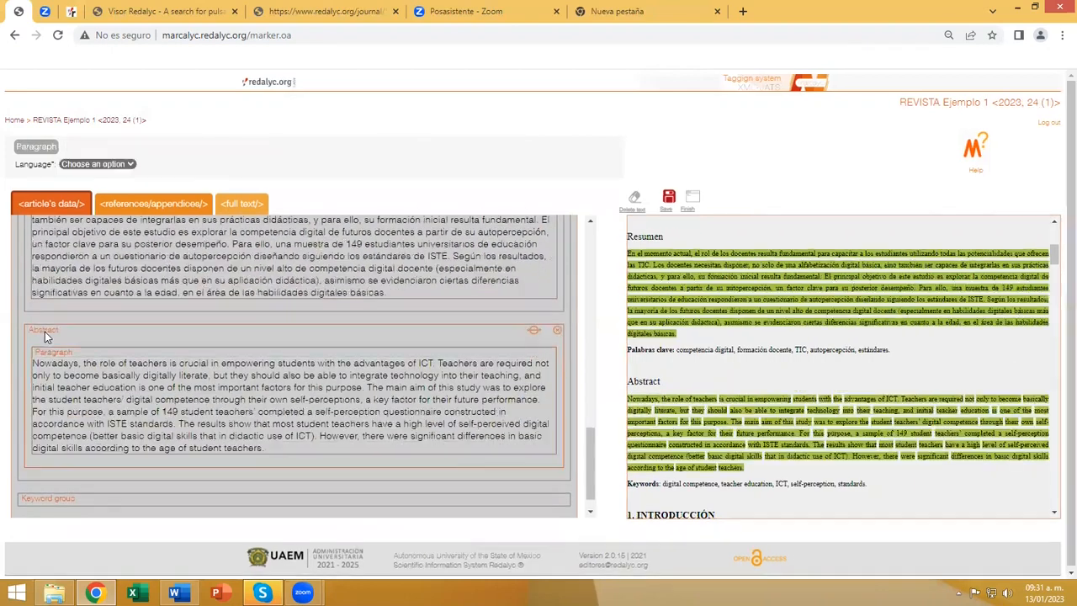
{"action": "left_click", "coordinate": [129, 166]}
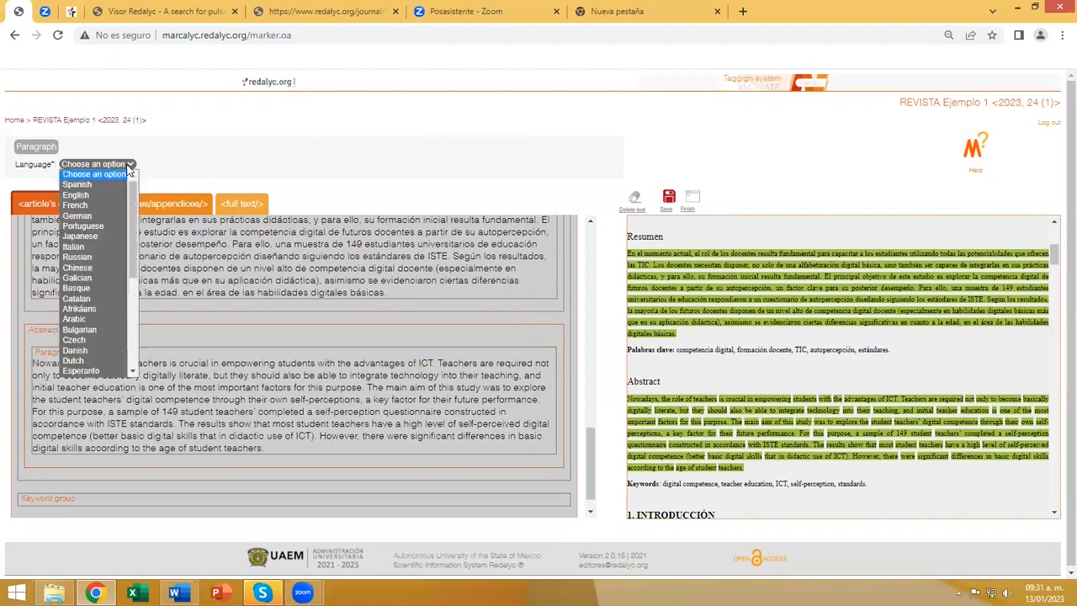
{"action": "left_click", "coordinate": [83, 199]}
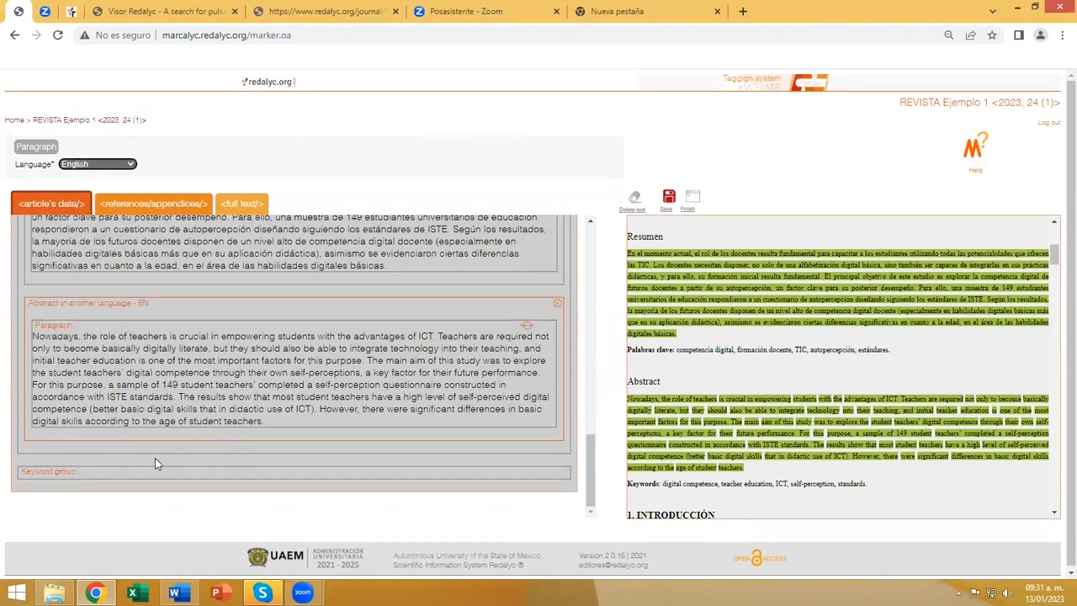
Add a keyword group, tag the Palabras clave terms from "competencia digital" to "estándares" as its keywords, and set its language to Spanish.
{"action": "left_click", "coordinate": [64, 473]}
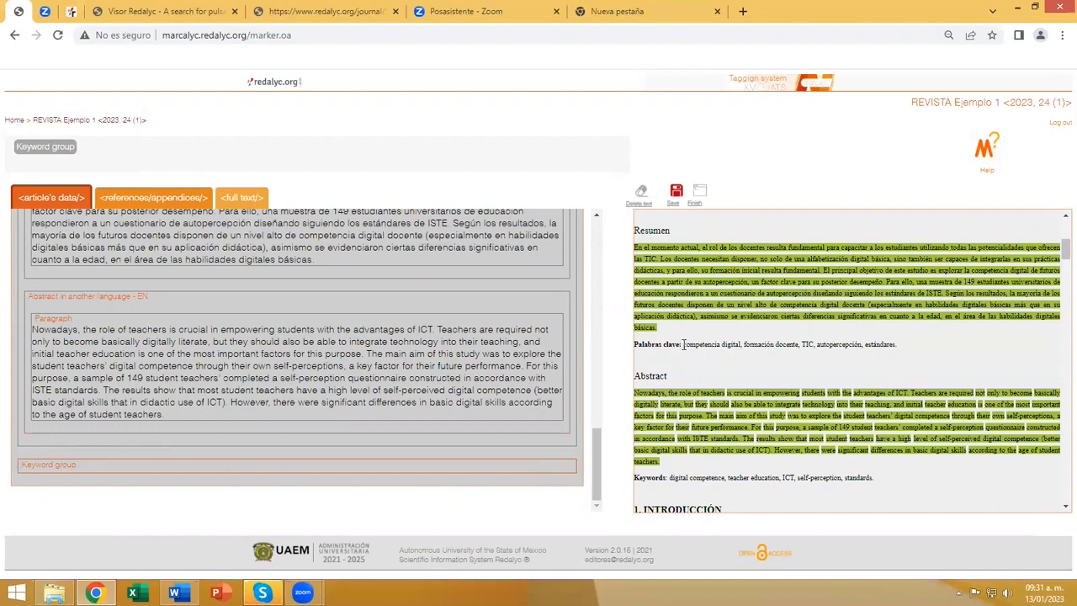
{"action": "left_click_drag", "start_coordinate": [683, 345], "coordinate": [897, 344]}
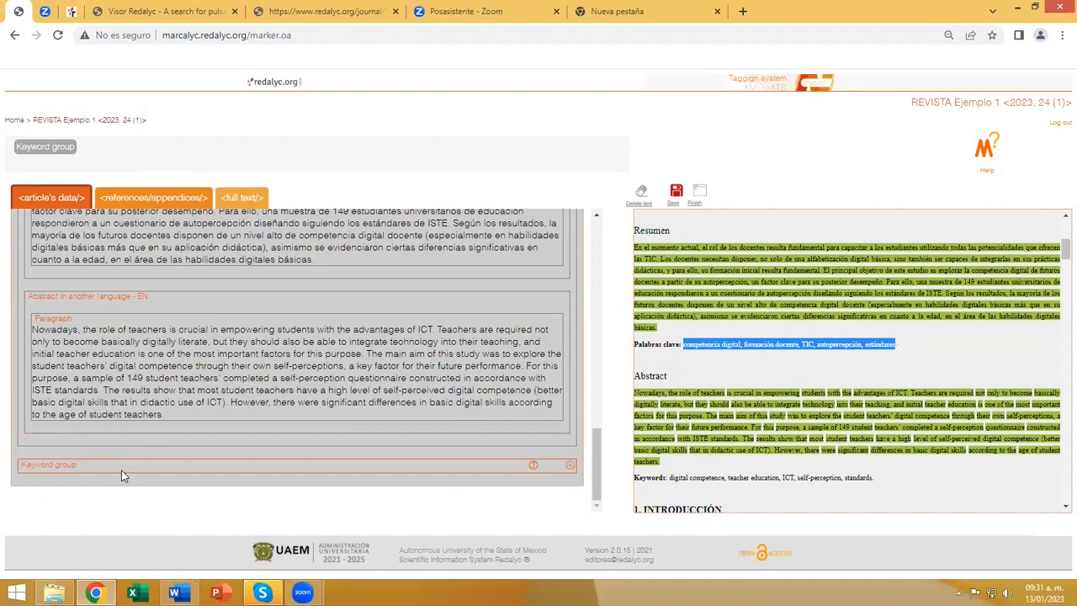
{"action": "left_click", "coordinate": [62, 470]}
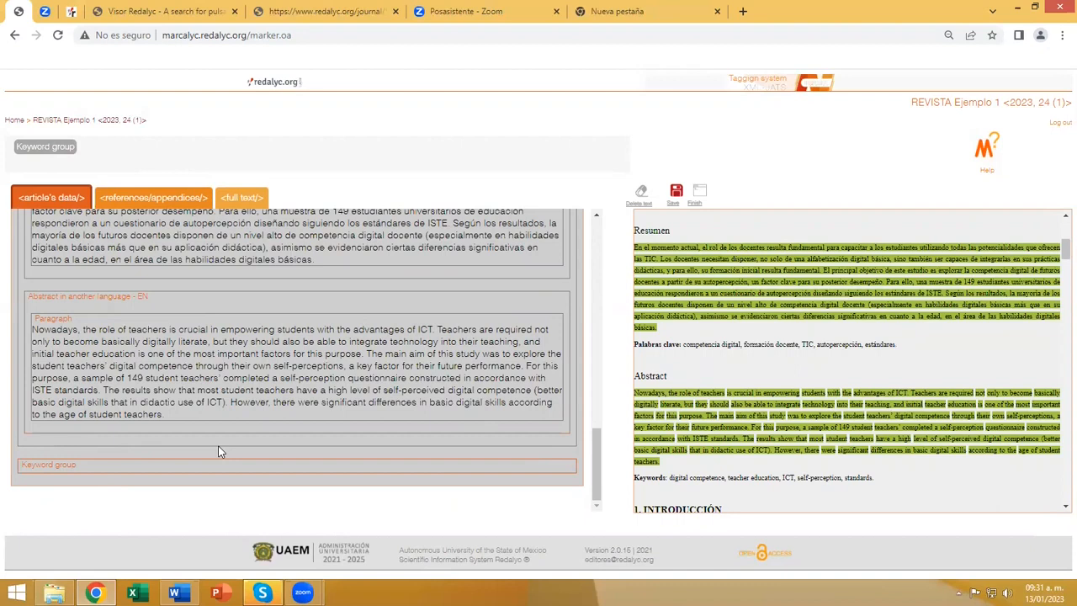
{"action": "left_click", "coordinate": [52, 149]}
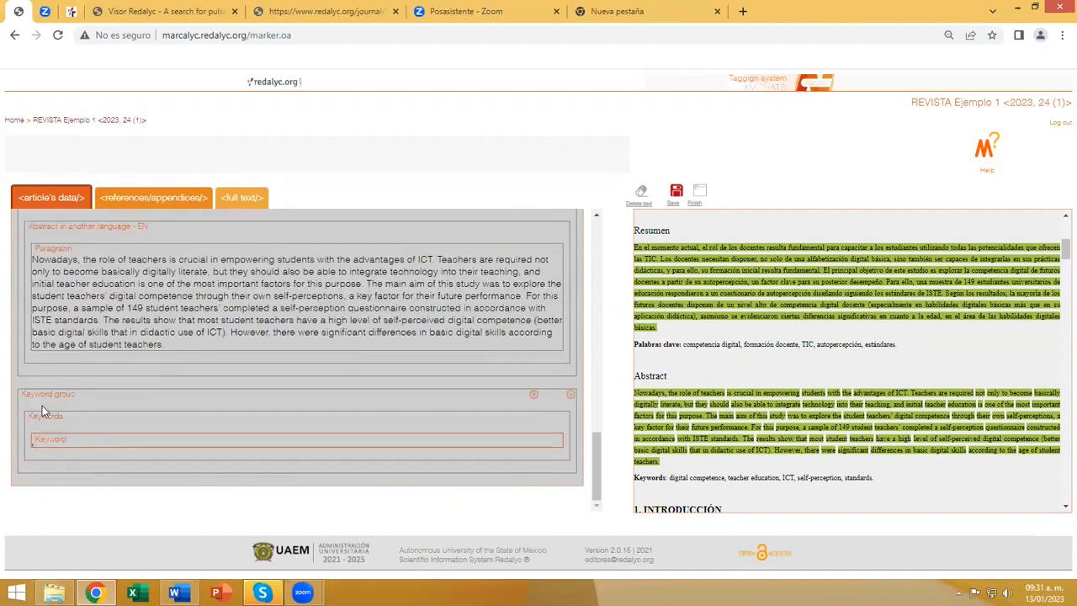
{"action": "left_click", "coordinate": [44, 440]}
{"action": "left_click_drag", "start_coordinate": [683, 344], "coordinate": [904, 350]}
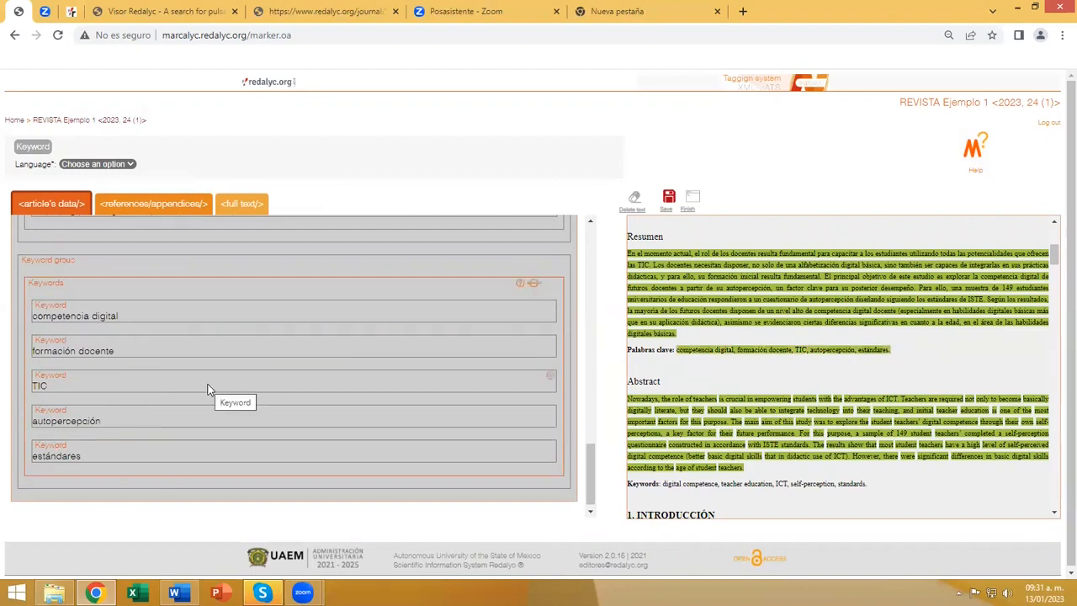
{"action": "left_click", "coordinate": [121, 164]}
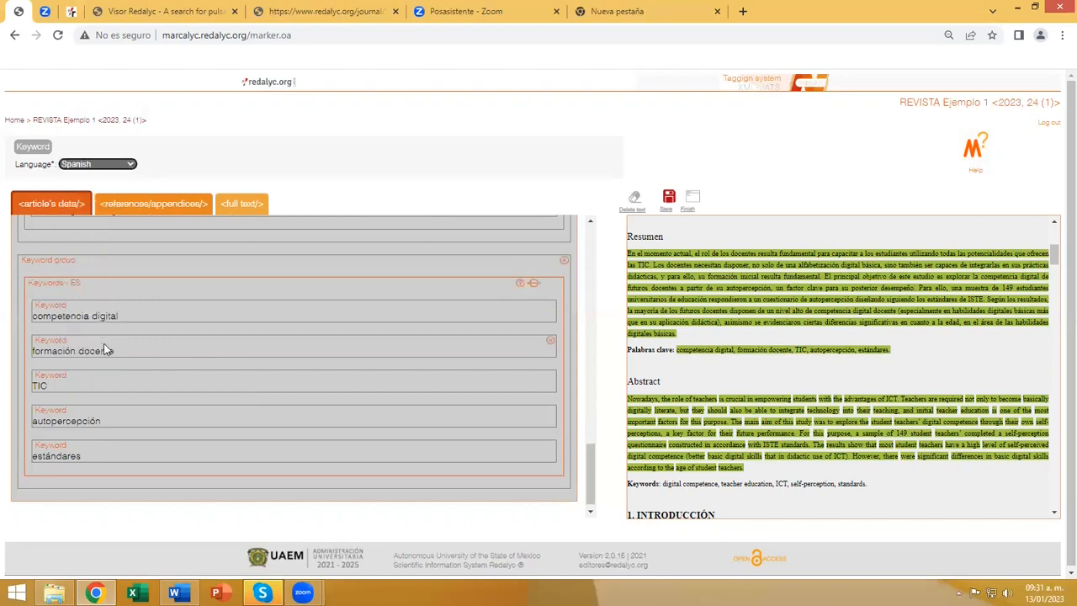
Add a second keyword group and tag the English Keywords terms from "digital competence" to "standards" as its keywords.
{"action": "scroll", "coordinate": [104, 344], "scroll_direction": "down", "scroll_amount": 1}
{"action": "scroll", "coordinate": [50, 302], "scroll_direction": "up", "scroll_amount": 3}
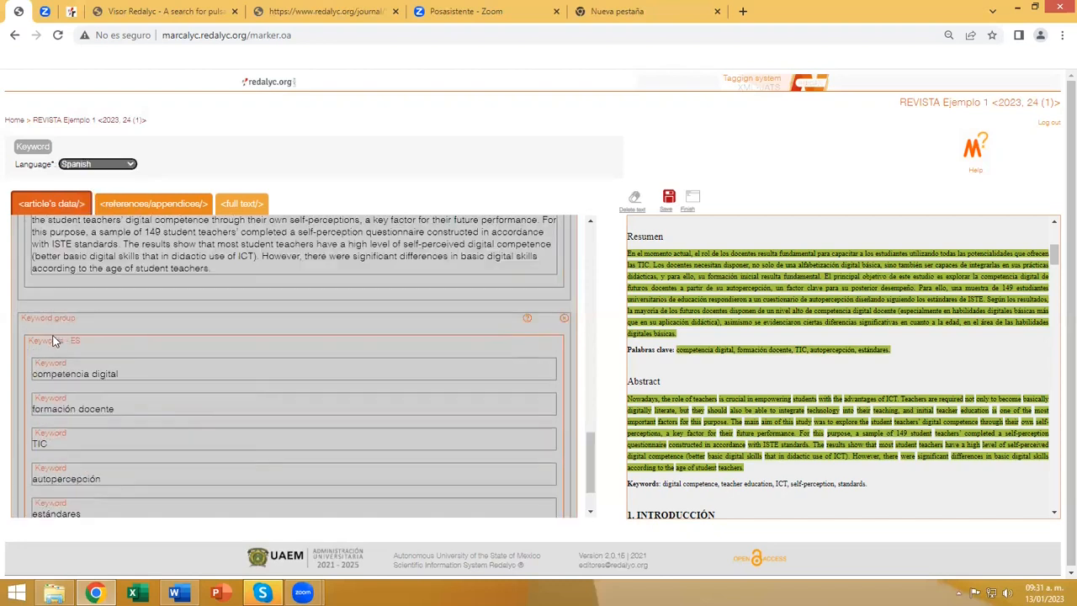
{"action": "left_click", "coordinate": [43, 321]}
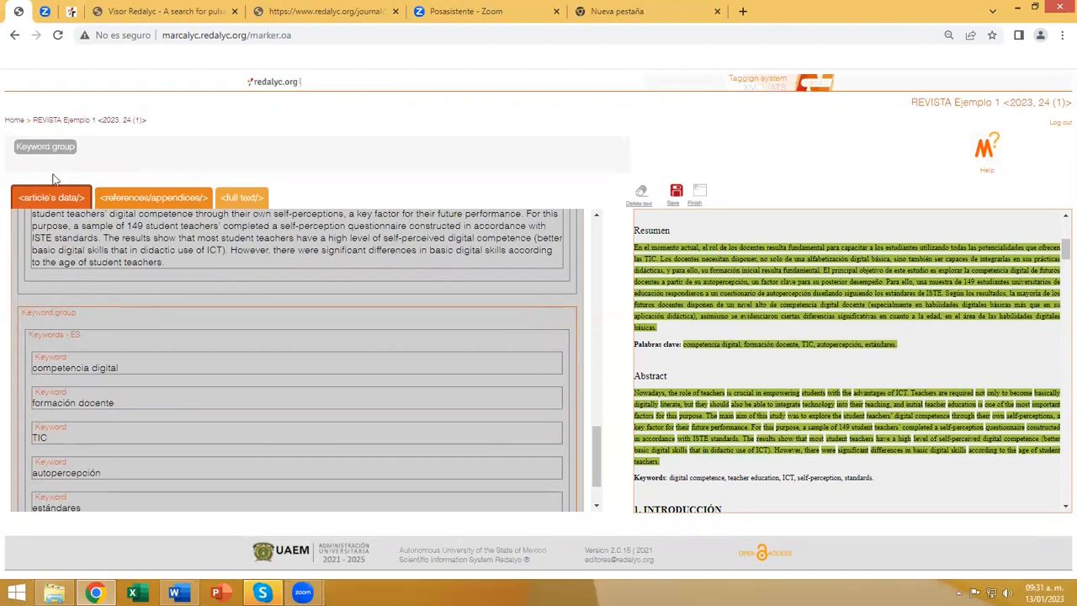
{"action": "scroll", "coordinate": [103, 413], "scroll_direction": "down", "scroll_amount": 2}
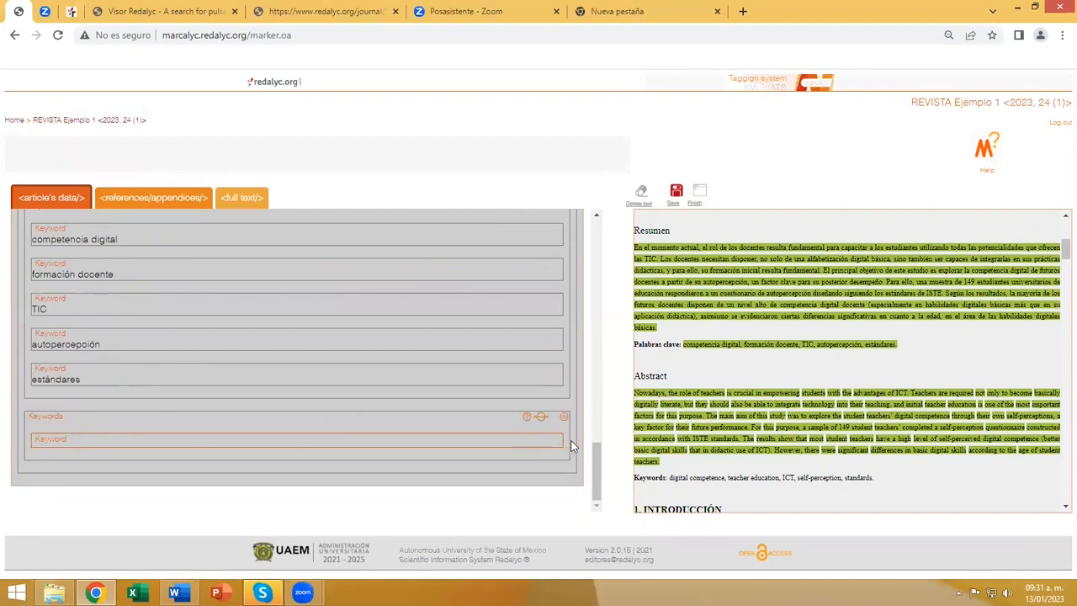
{"action": "scroll", "coordinate": [749, 451], "scroll_direction": "down", "scroll_amount": 1}
{"action": "left_click_drag", "start_coordinate": [670, 410], "coordinate": [880, 413]}
{"action": "left_click", "coordinate": [202, 439]}
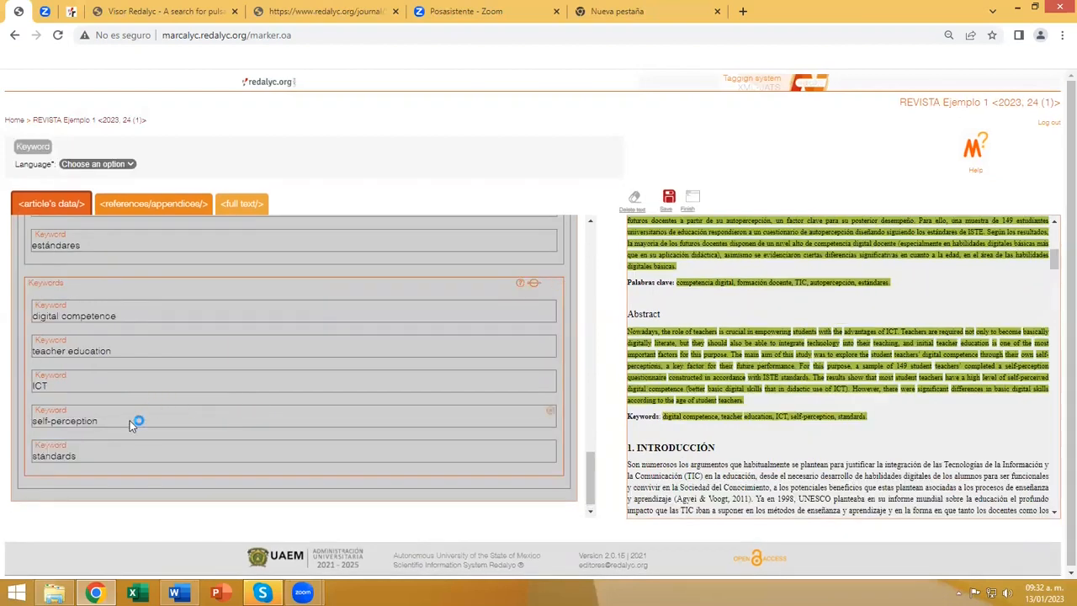
Set the language of the second keyword group, holding "digital competence" to "standards", to English.
{"action": "scroll", "coordinate": [122, 361], "scroll_direction": "up", "scroll_amount": 1}
{"action": "left_click", "coordinate": [128, 165]}
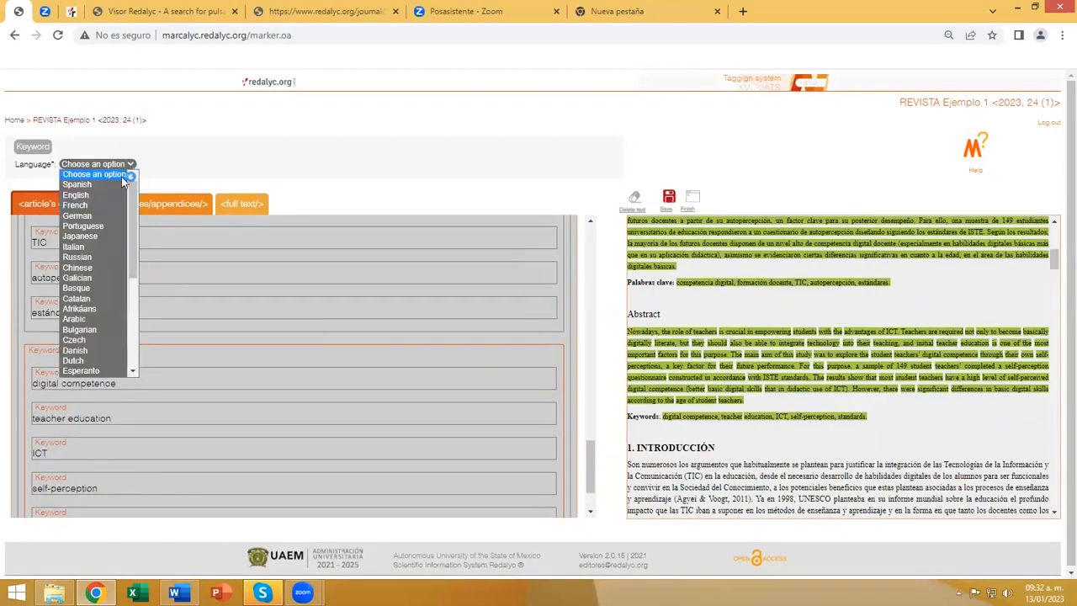
{"action": "left_click", "coordinate": [109, 194]}
{"action": "scroll", "coordinate": [177, 322], "scroll_direction": "down", "scroll_amount": 1}
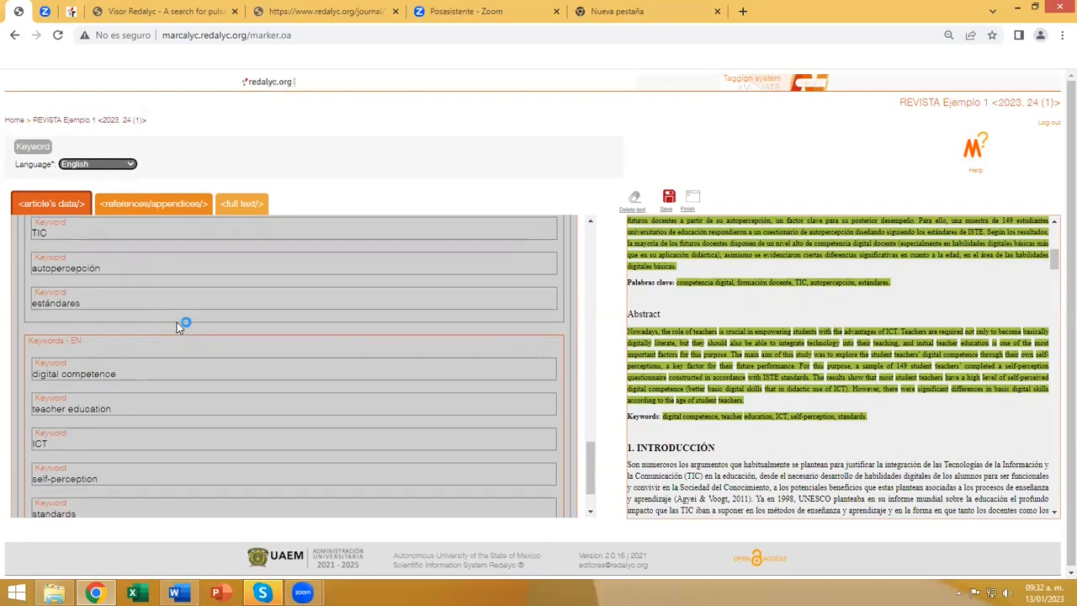
{"action": "scroll", "coordinate": [427, 431], "scroll_direction": "up", "scroll_amount": 8}
{"action": "scroll", "coordinate": [426, 432], "scroll_direction": "up", "scroll_amount": 2}
{"action": "scroll", "coordinate": [389, 428], "scroll_direction": "down", "scroll_amount": 7}
{"action": "scroll", "coordinate": [191, 370], "scroll_direction": "down", "scroll_amount": 5}
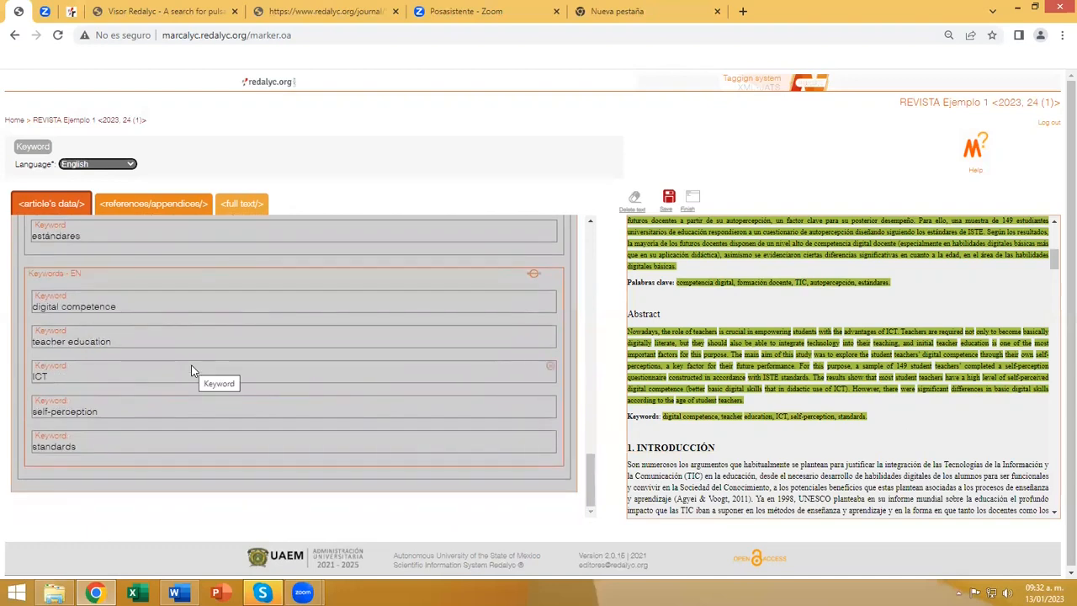
Add a DOI element to the article's data and tag 10.4151/07189729-Vol.55-Iss.2-Art.412 from the article as its content.
{"action": "scroll", "coordinate": [245, 403], "scroll_direction": "up", "scroll_amount": 7}
{"action": "scroll", "coordinate": [245, 403], "scroll_direction": "up", "scroll_amount": 6}
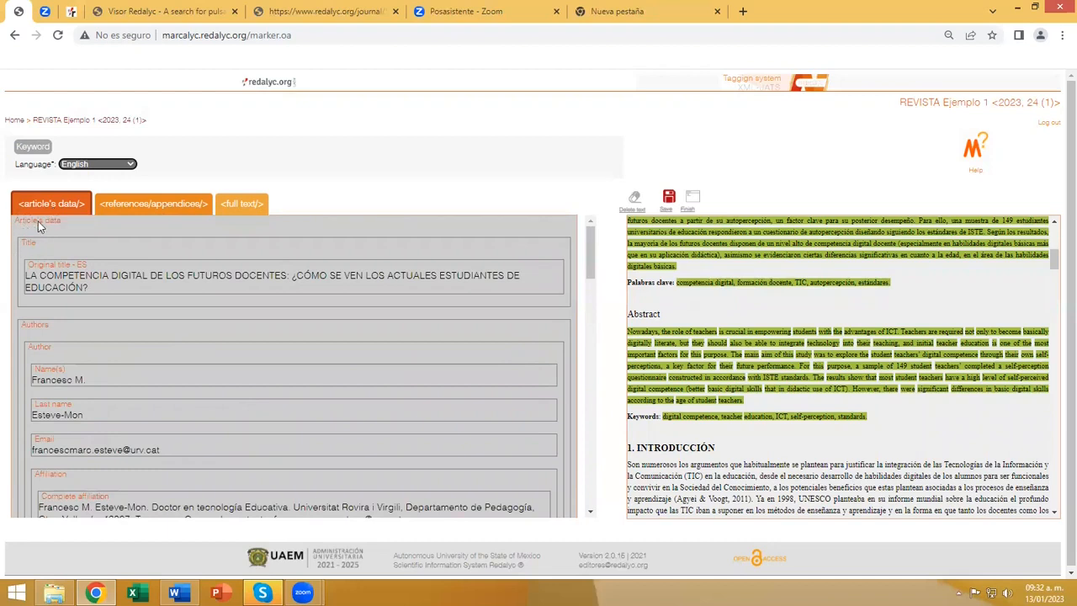
{"action": "left_click", "coordinate": [34, 225]}
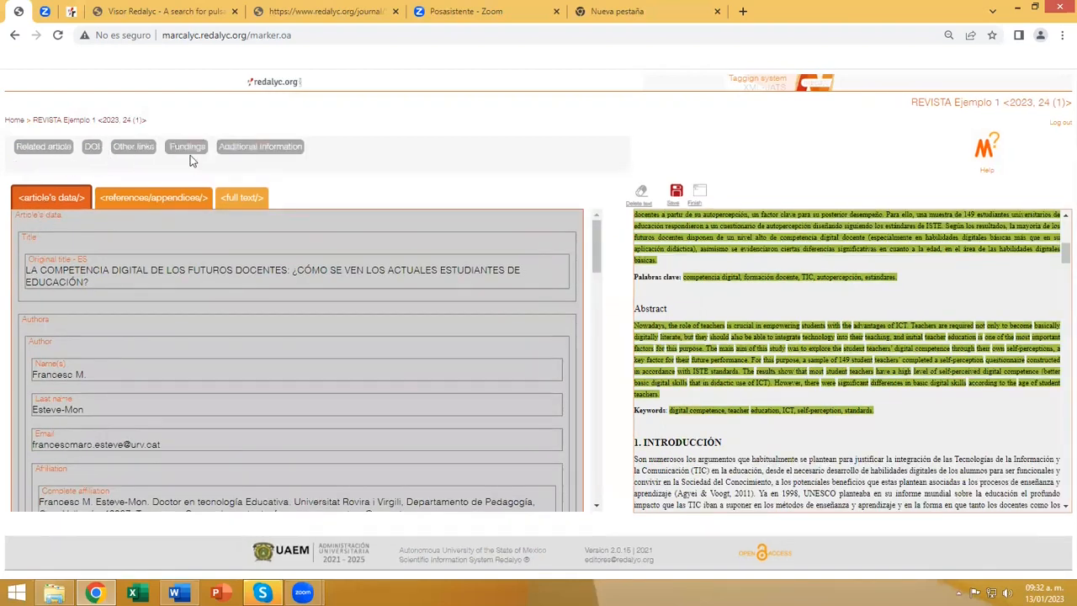
{"action": "left_click", "coordinate": [93, 151]}
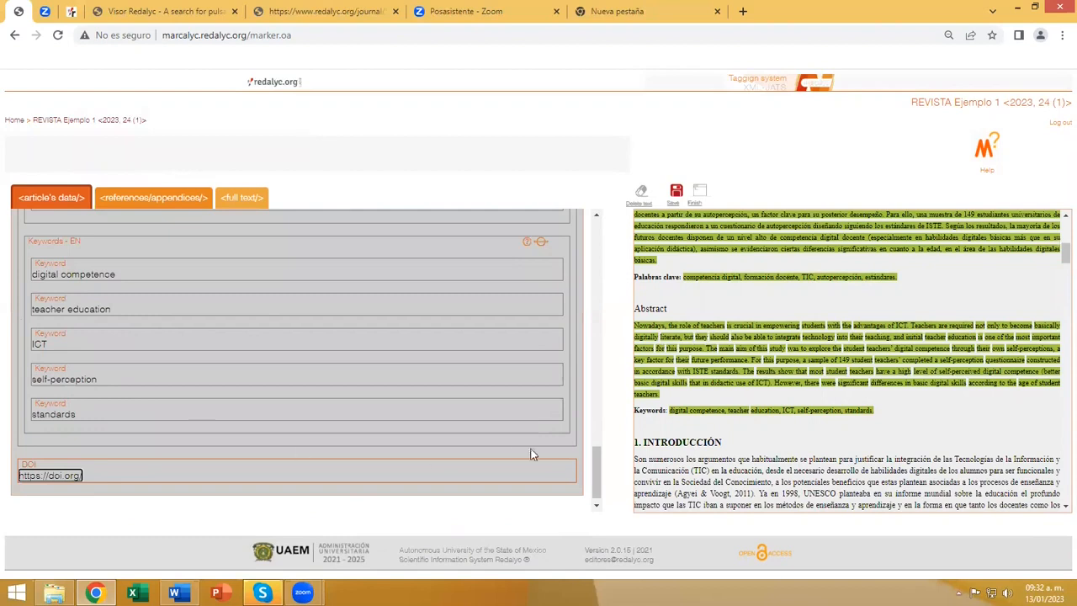
{"action": "scroll", "coordinate": [724, 426], "scroll_direction": "down", "scroll_amount": 5}
{"action": "scroll", "coordinate": [800, 402], "scroll_direction": "down", "scroll_amount": 8}
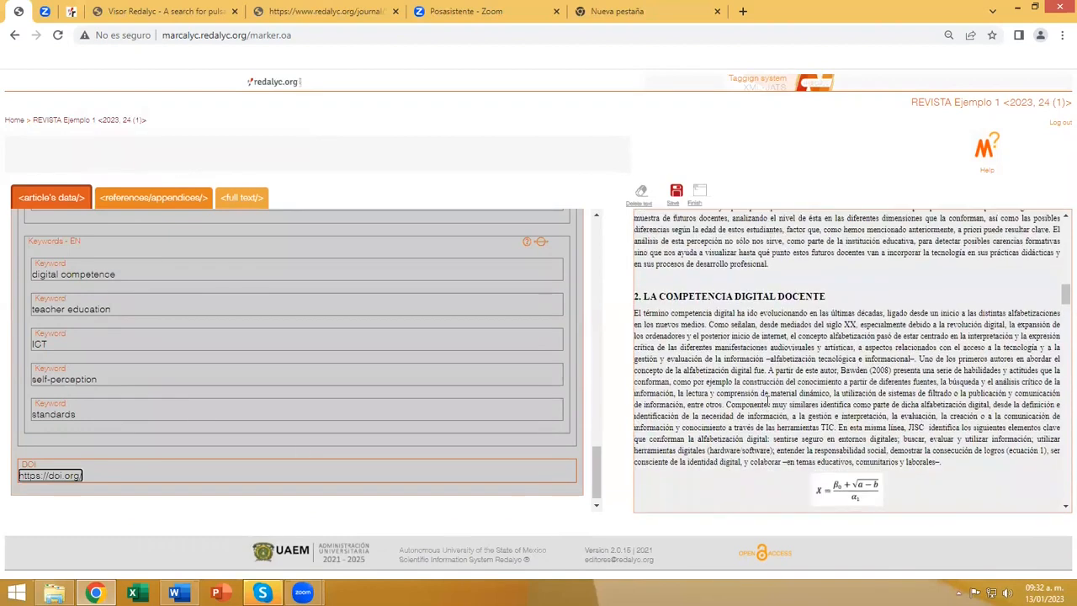
{"action": "scroll", "coordinate": [990, 348], "scroll_direction": "down", "scroll_amount": 3}
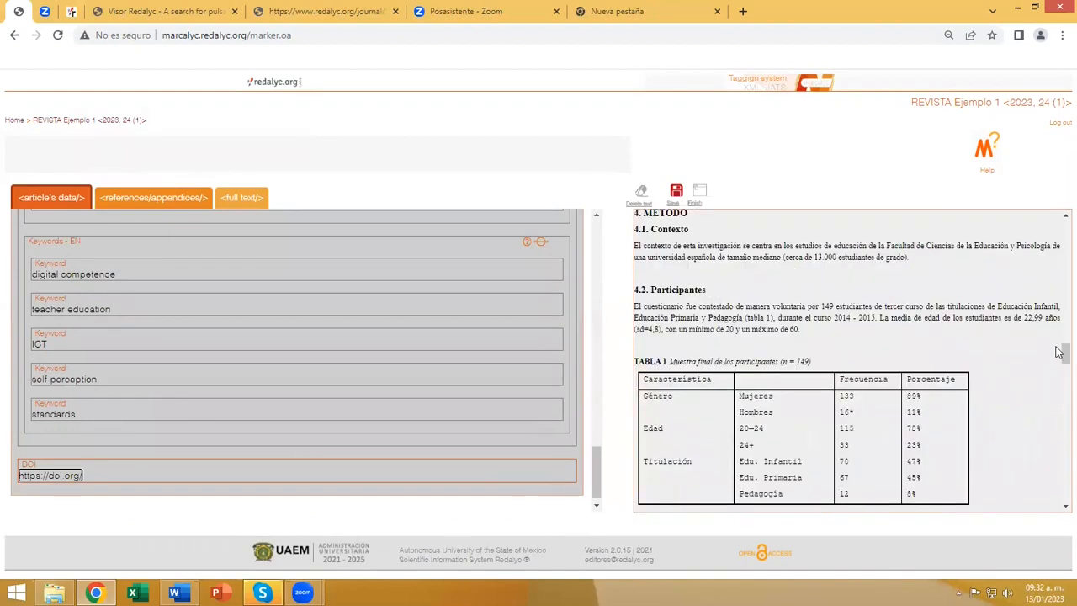
{"action": "scroll", "coordinate": [1058, 279], "scroll_direction": "up", "scroll_amount": 1}
{"action": "scroll", "coordinate": [1058, 279], "scroll_direction": "up", "scroll_amount": 15}
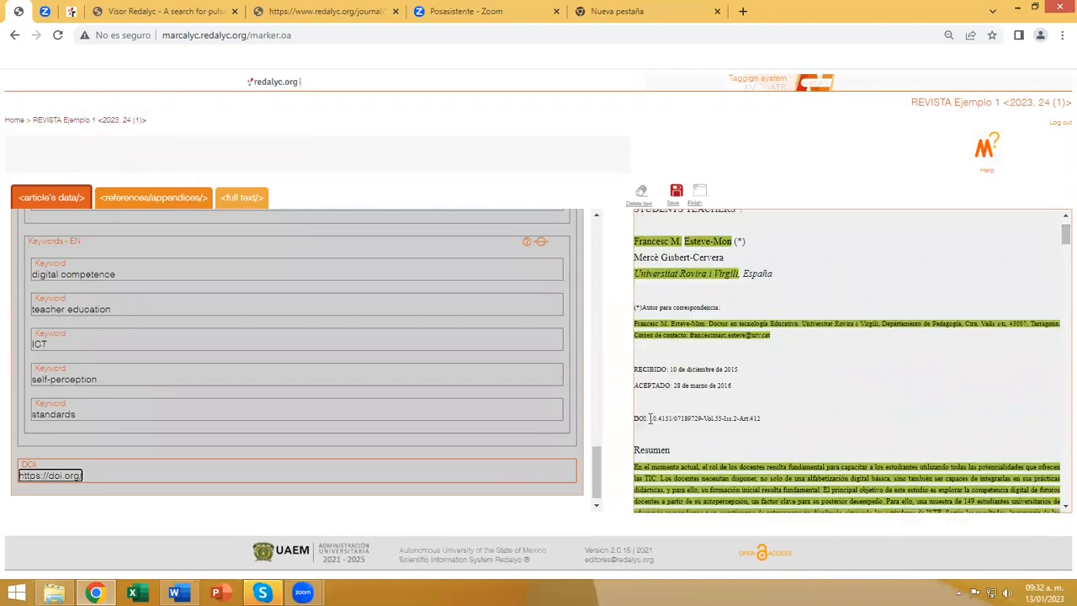
{"action": "left_click_drag", "start_coordinate": [649, 418], "coordinate": [764, 426]}
{"action": "left_click", "coordinate": [462, 475]}
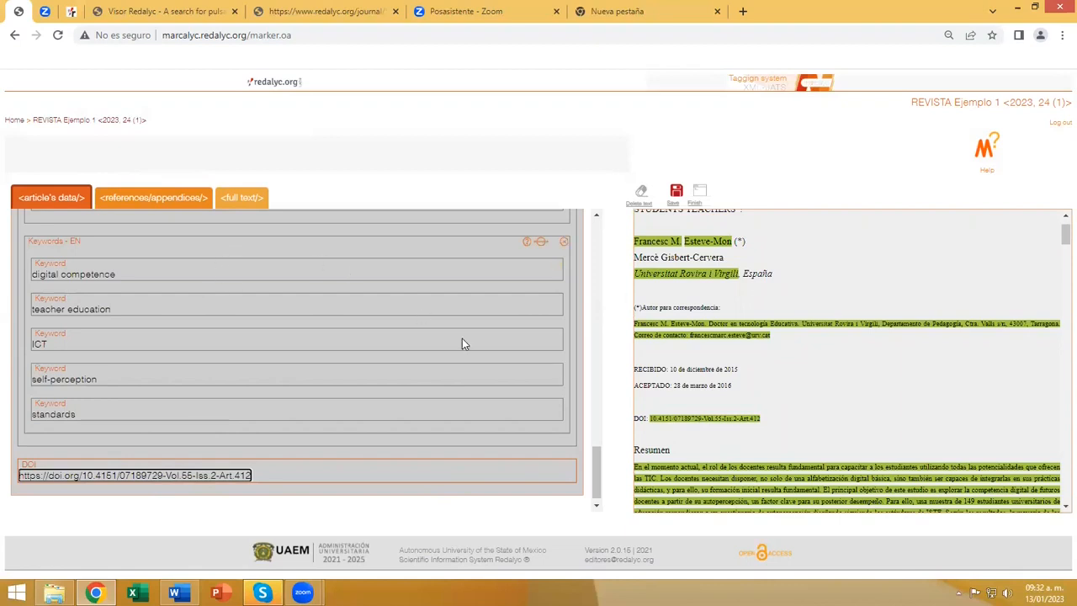
Add a funding element and tag "Ministerio de Economía y Competitividad del Gobierno de España" under Agradecimientos as its funding source.
{"action": "scroll", "coordinate": [505, 353], "scroll_direction": "up", "scroll_amount": 7}
{"action": "scroll", "coordinate": [417, 307], "scroll_direction": "up", "scroll_amount": 5}
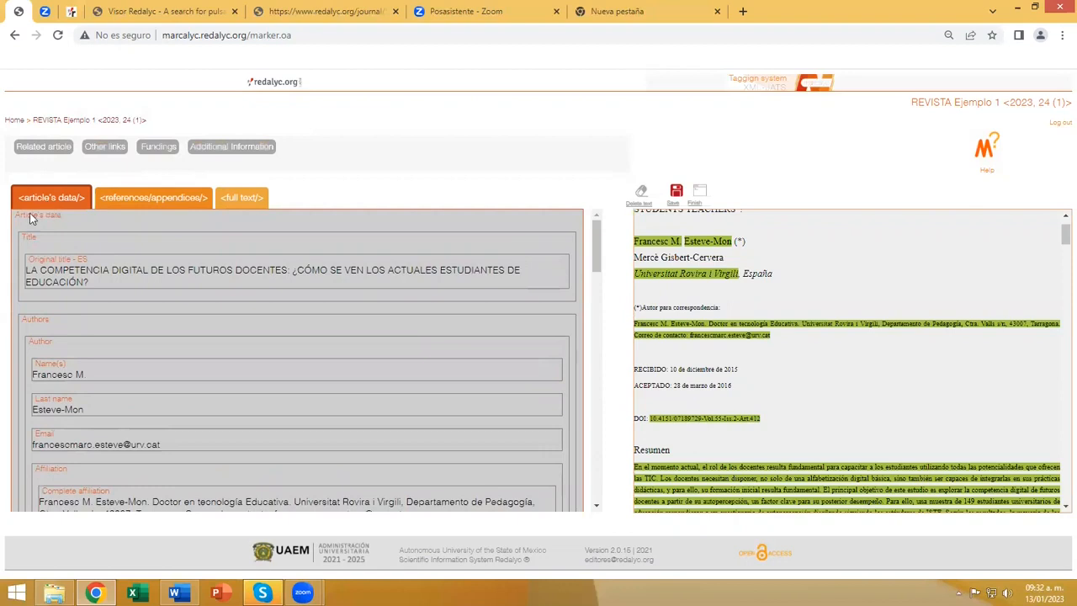
{"action": "left_click", "coordinate": [158, 148]}
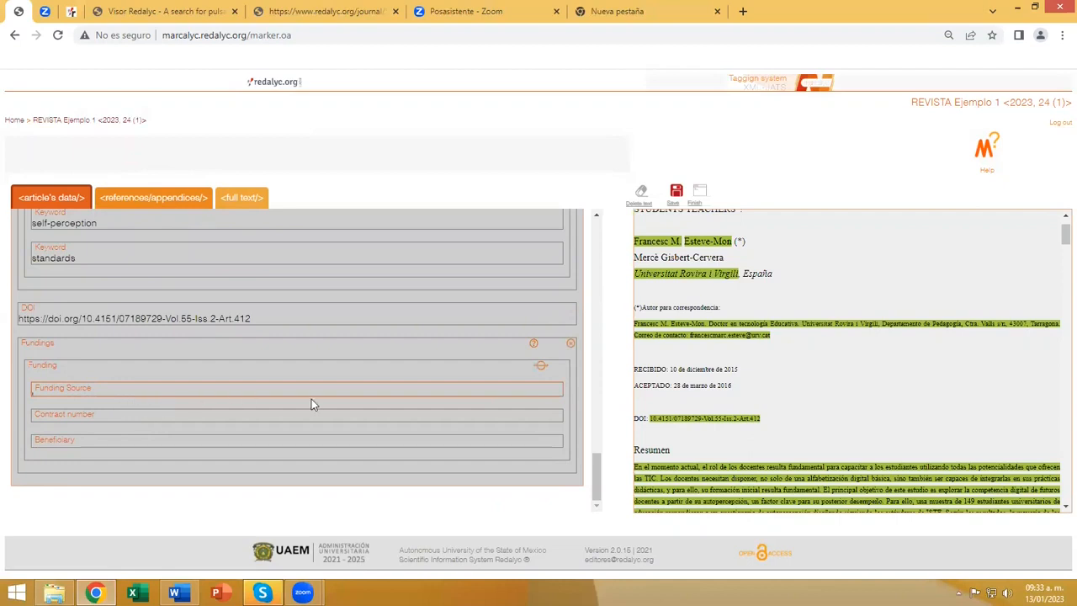
{"action": "scroll", "coordinate": [829, 398], "scroll_direction": "down", "scroll_amount": 10}
{"action": "scroll", "coordinate": [832, 401], "scroll_direction": "down", "scroll_amount": 15}
{"action": "scroll", "coordinate": [833, 400], "scroll_direction": "down", "scroll_amount": 12}
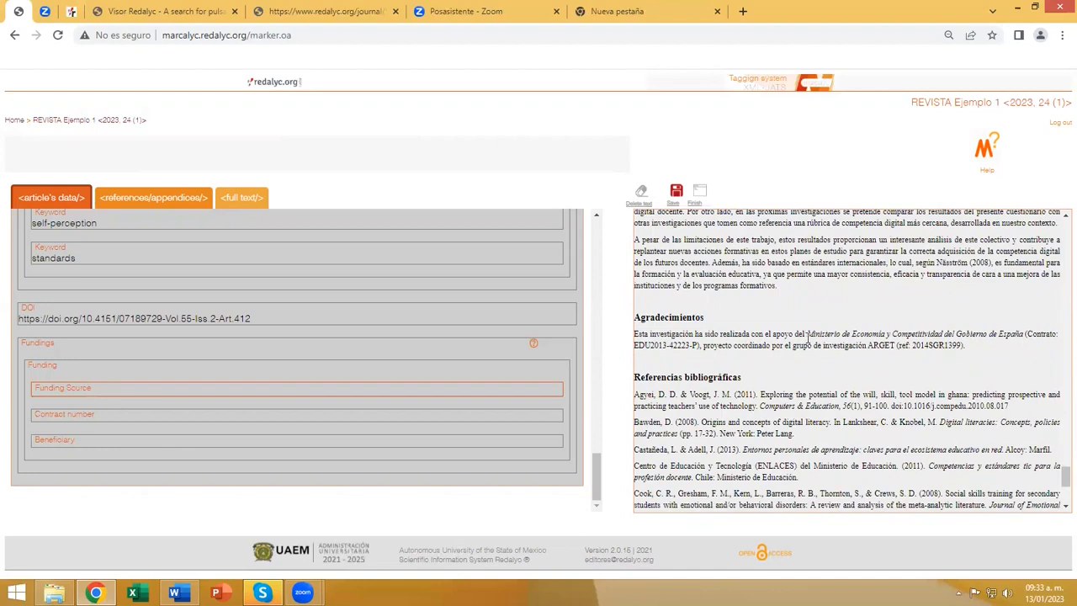
{"action": "left_click_drag", "start_coordinate": [806, 334], "coordinate": [1019, 334]}
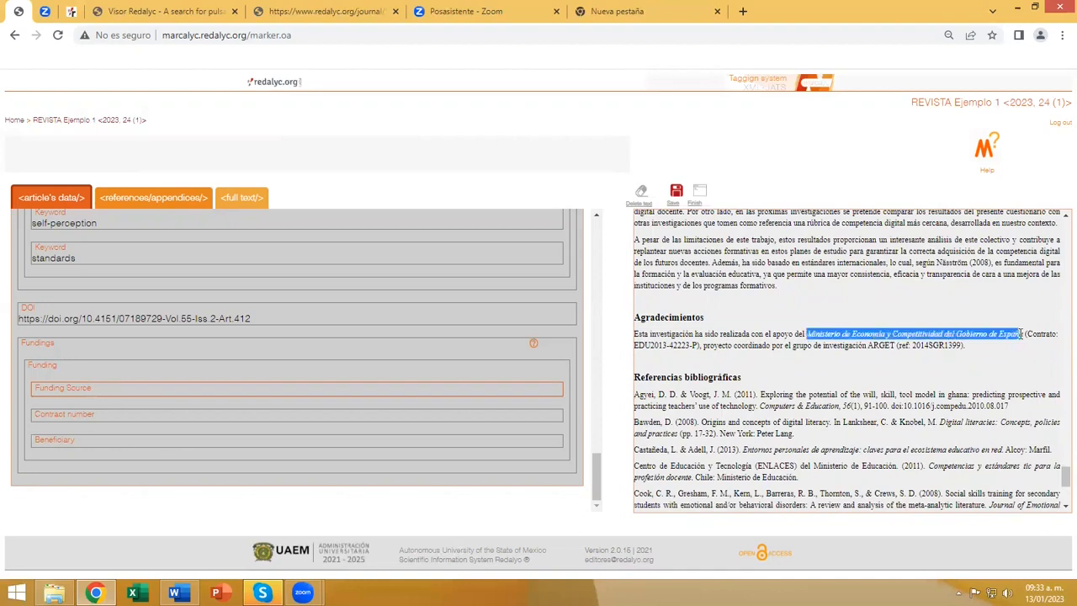
{"action": "left_click", "coordinate": [84, 388]}
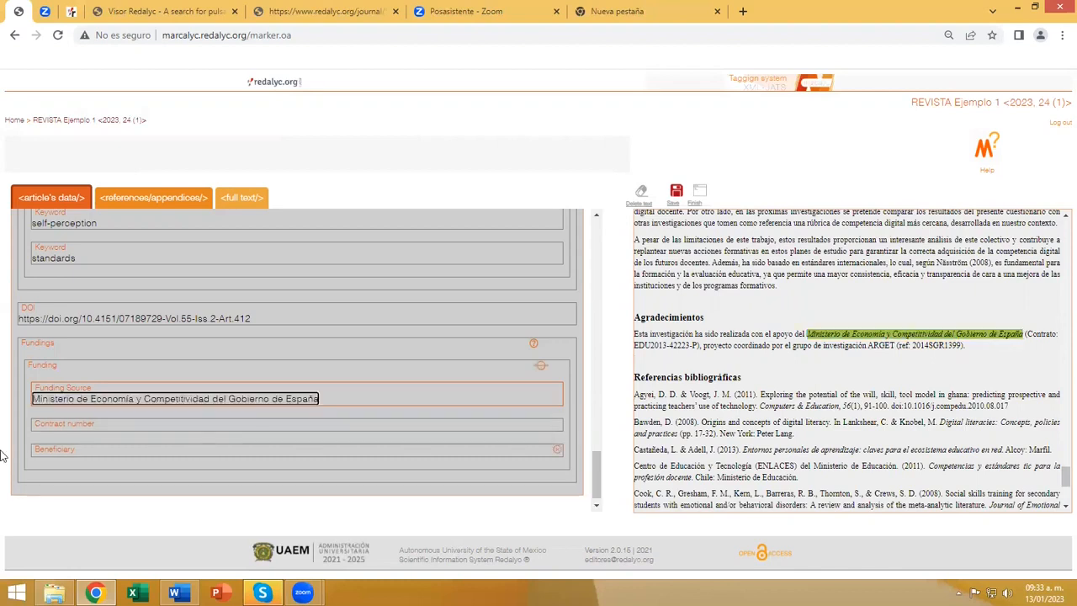
Tag the contract number under Agradecimientos as the funding's contract number and the Spanish article title as its beneficiary.
{"action": "left_click", "coordinate": [74, 427]}
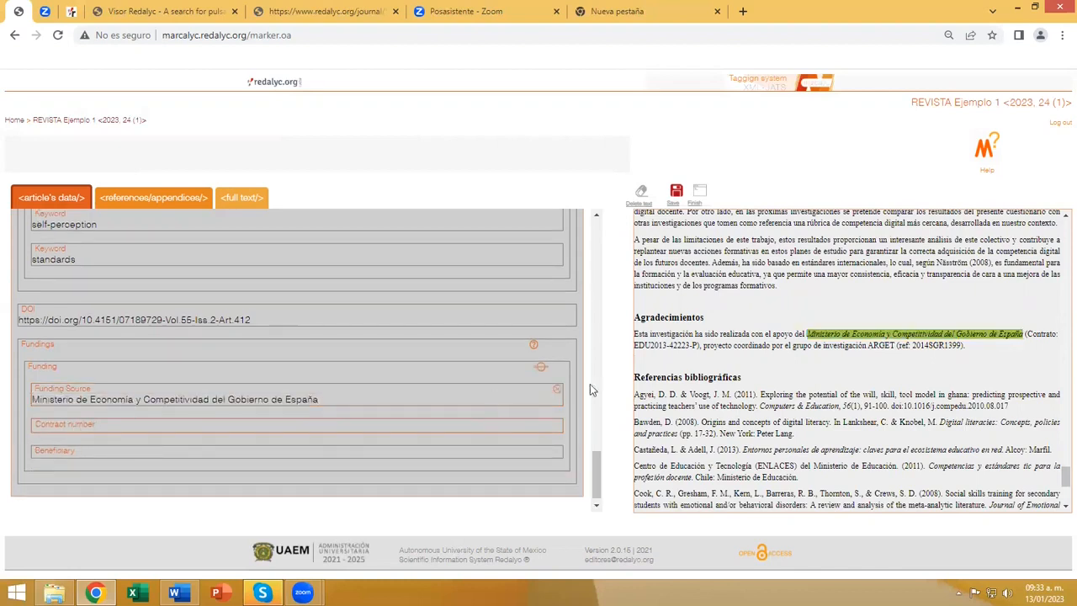
{"action": "left_click_drag", "start_coordinate": [697, 344], "coordinate": [635, 351]}
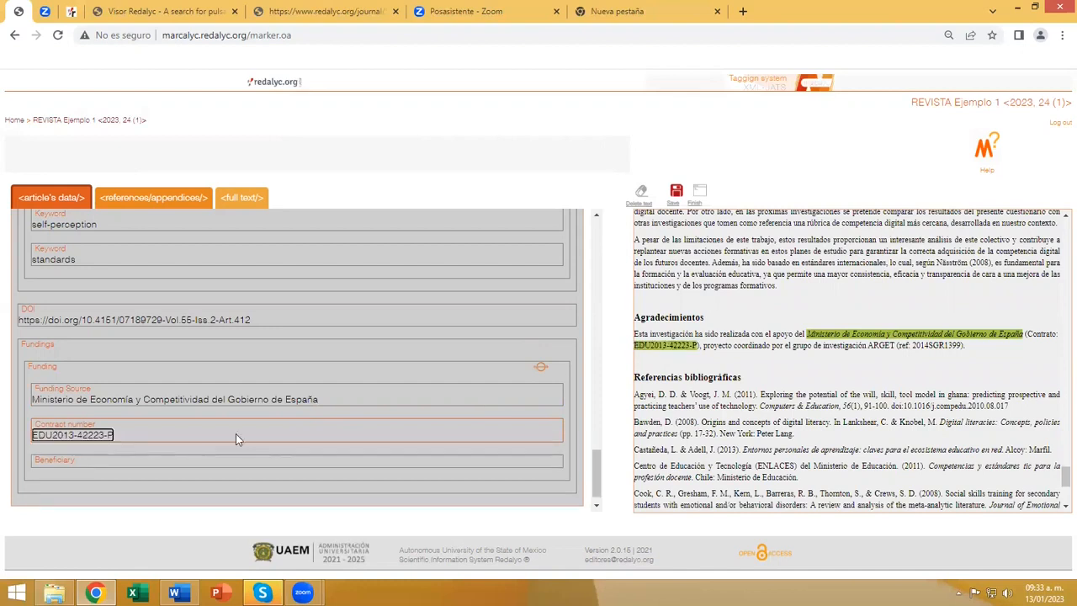
{"action": "left_click", "coordinate": [54, 462]}
{"action": "left_click_drag", "start_coordinate": [1064, 477], "coordinate": [1057, 217]}
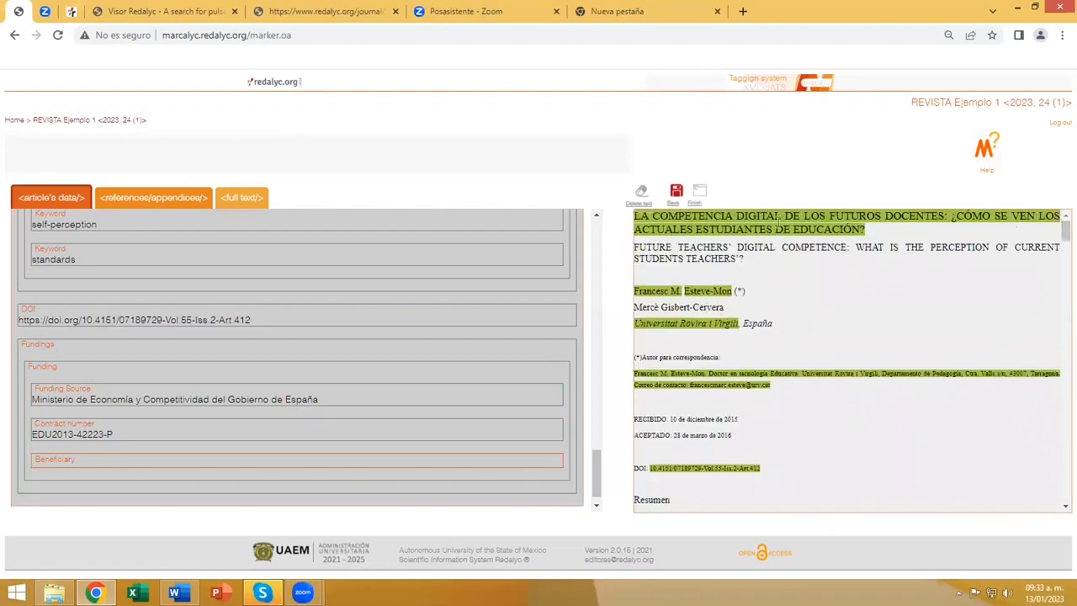
{"action": "left_click_drag", "start_coordinate": [633, 217], "coordinate": [862, 229]}
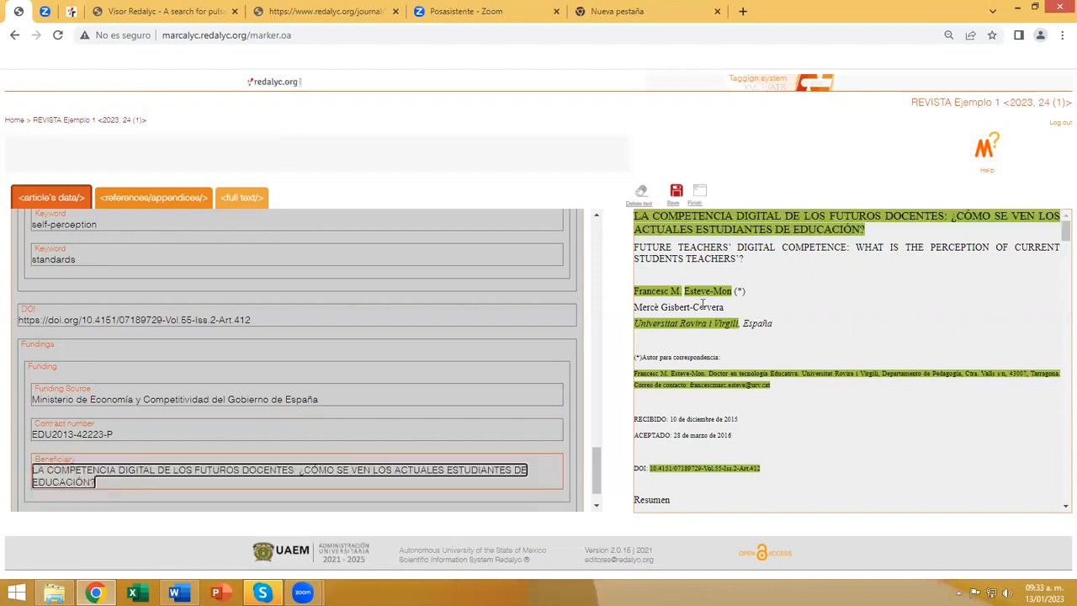
Set the type of funding to Contract and save the tagging changes.
{"action": "left_click", "coordinate": [55, 371]}
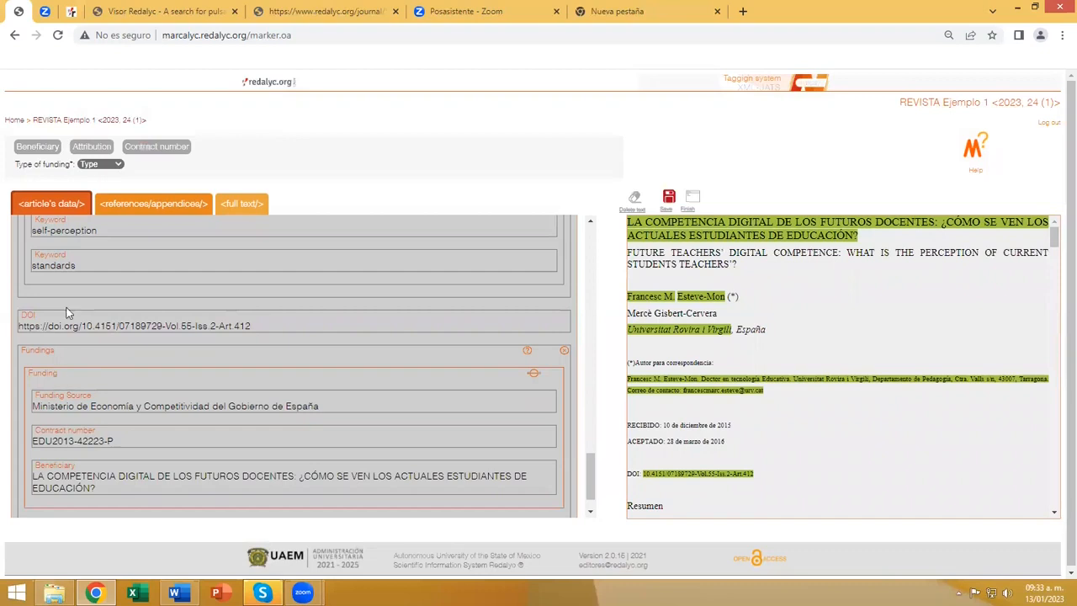
{"action": "left_click", "coordinate": [117, 165]}
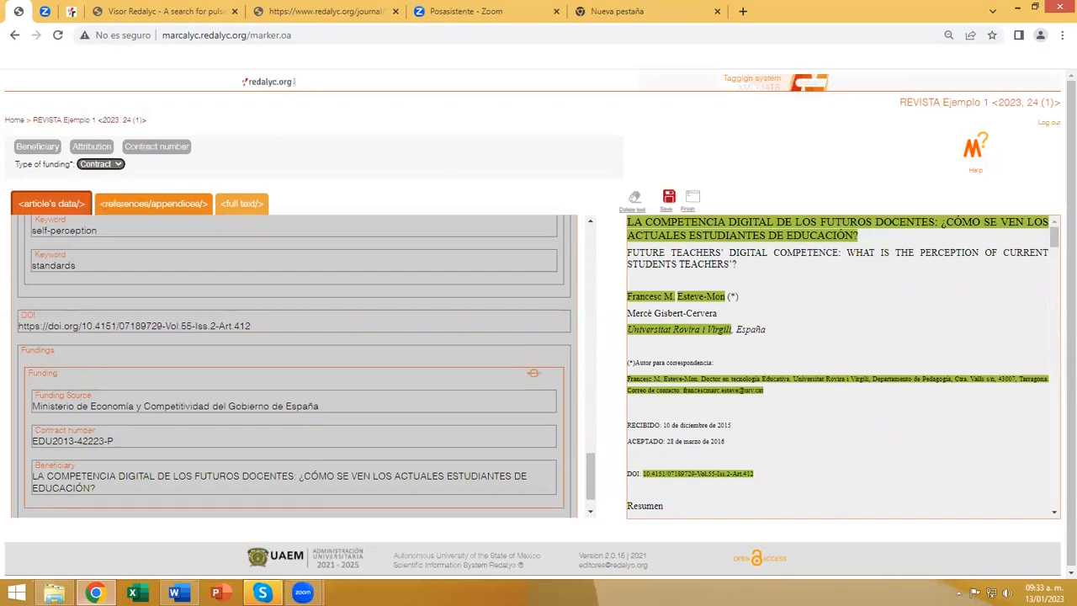
{"action": "scroll", "coordinate": [408, 420], "scroll_direction": "up", "scroll_amount": 3}
{"action": "scroll", "coordinate": [408, 423], "scroll_direction": "up", "scroll_amount": 10}
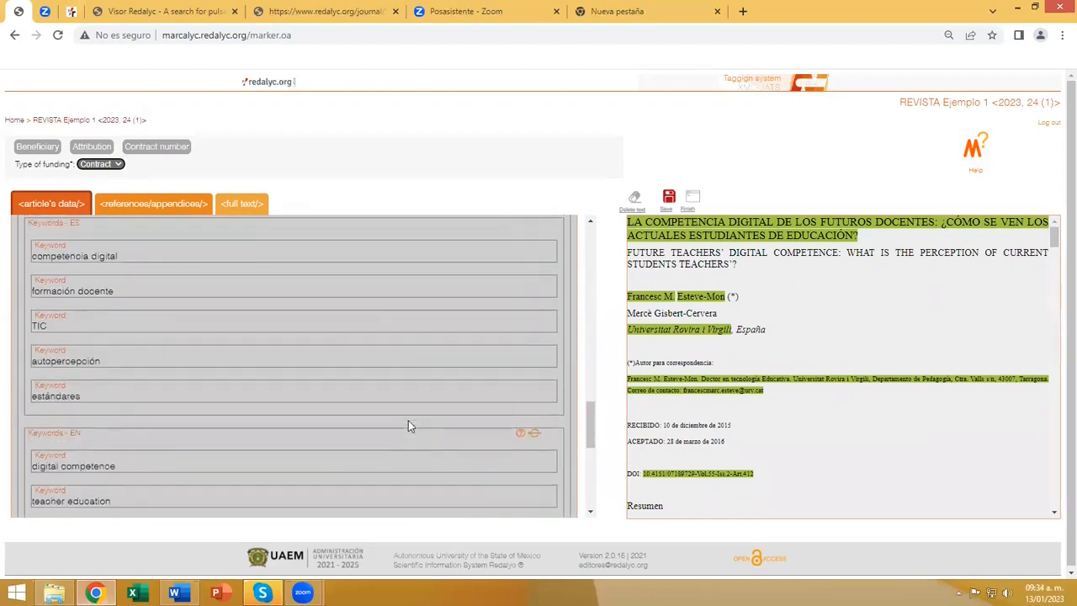
{"action": "scroll", "coordinate": [408, 426], "scroll_direction": "up", "scroll_amount": 2}
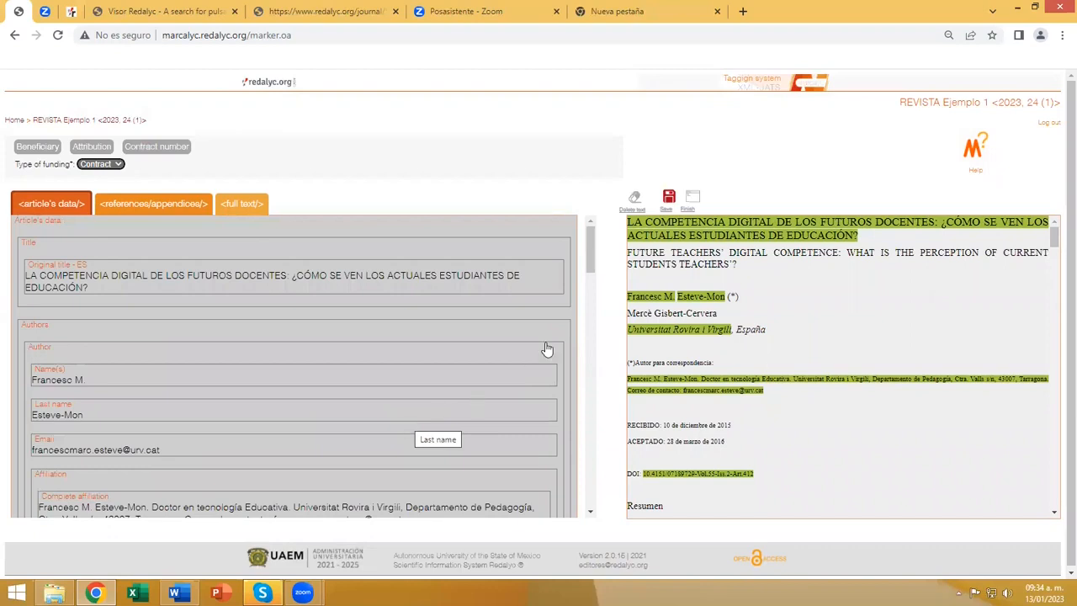
{"action": "left_click", "coordinate": [669, 200]}
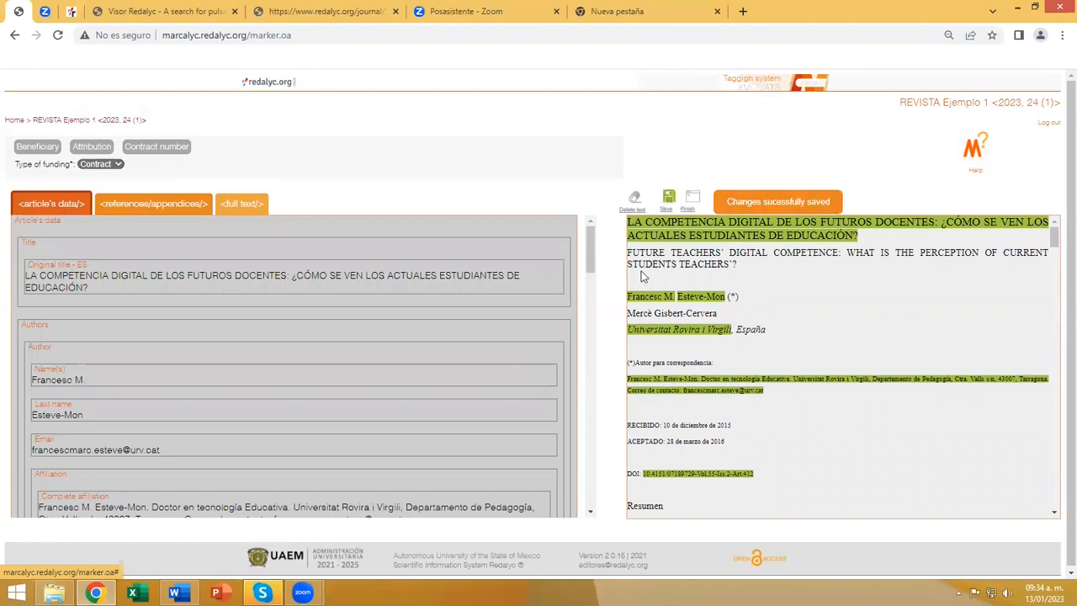
Look over the tagged article's data and examine the full text's paragraphs from the title to "2. LA COMPETENCIA DIGITAL DOCENTE".
{"action": "scroll", "coordinate": [312, 373], "scroll_direction": "down", "scroll_amount": 2}
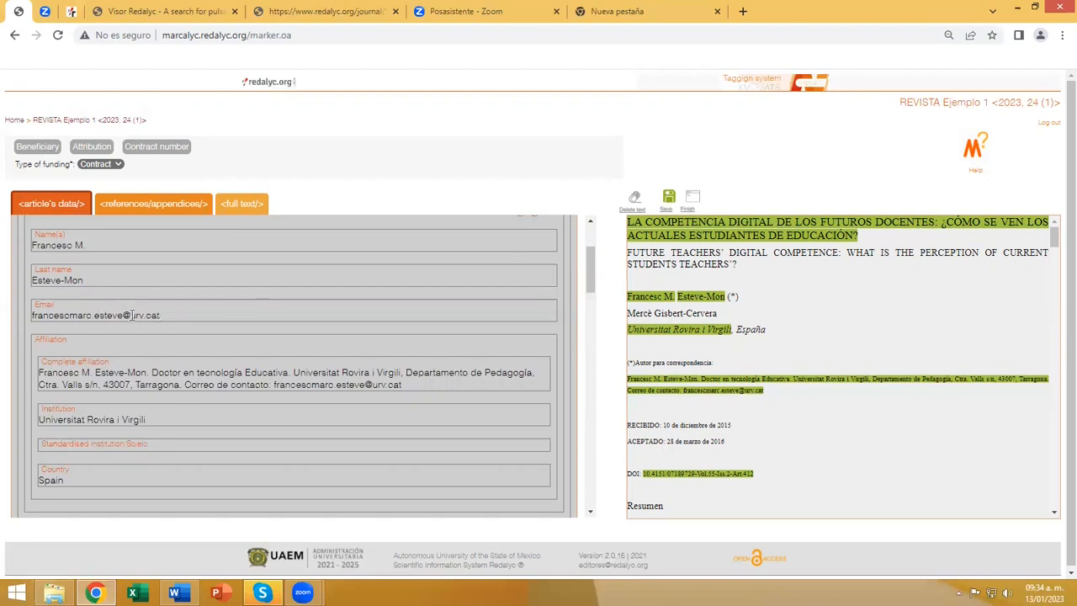
{"action": "scroll", "coordinate": [134, 313], "scroll_direction": "down", "scroll_amount": 2}
{"action": "scroll", "coordinate": [137, 312], "scroll_direction": "up", "scroll_amount": 3}
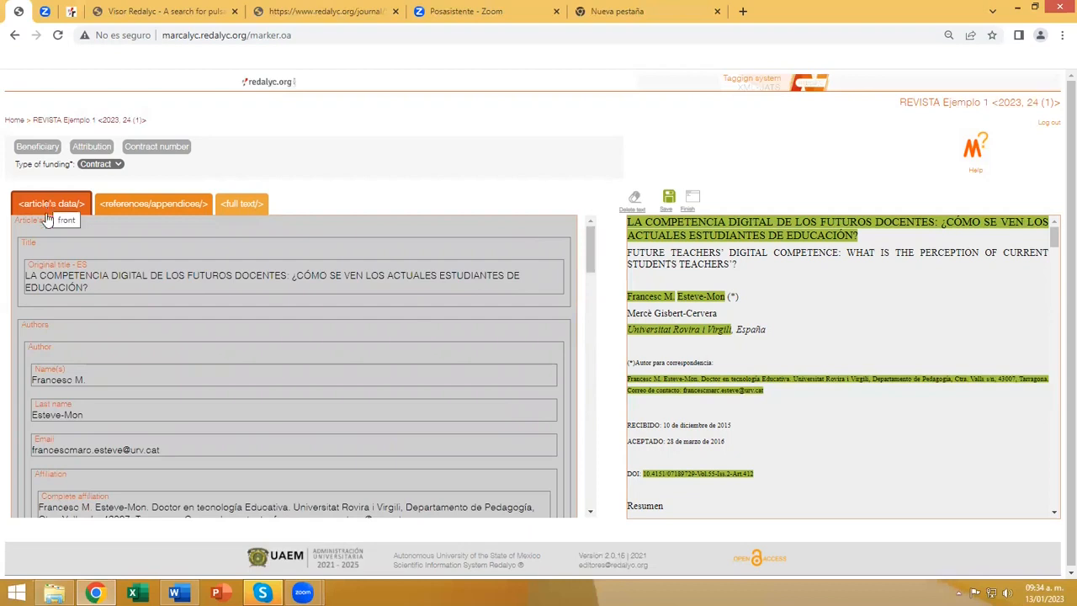
{"action": "left_click", "coordinate": [239, 211]}
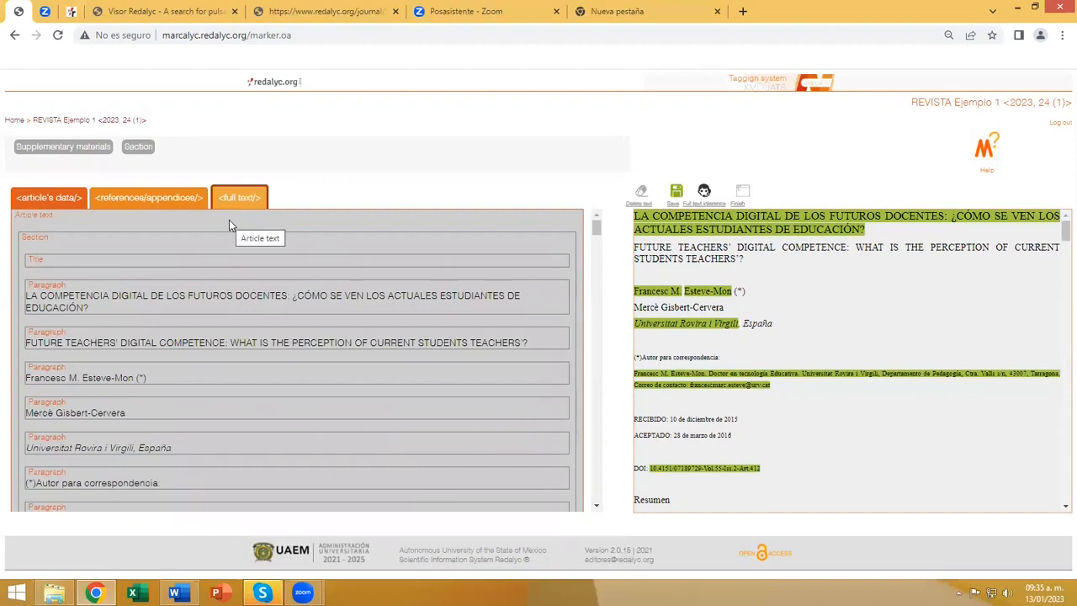
{"action": "scroll", "coordinate": [347, 319], "scroll_direction": "down", "scroll_amount": 5}
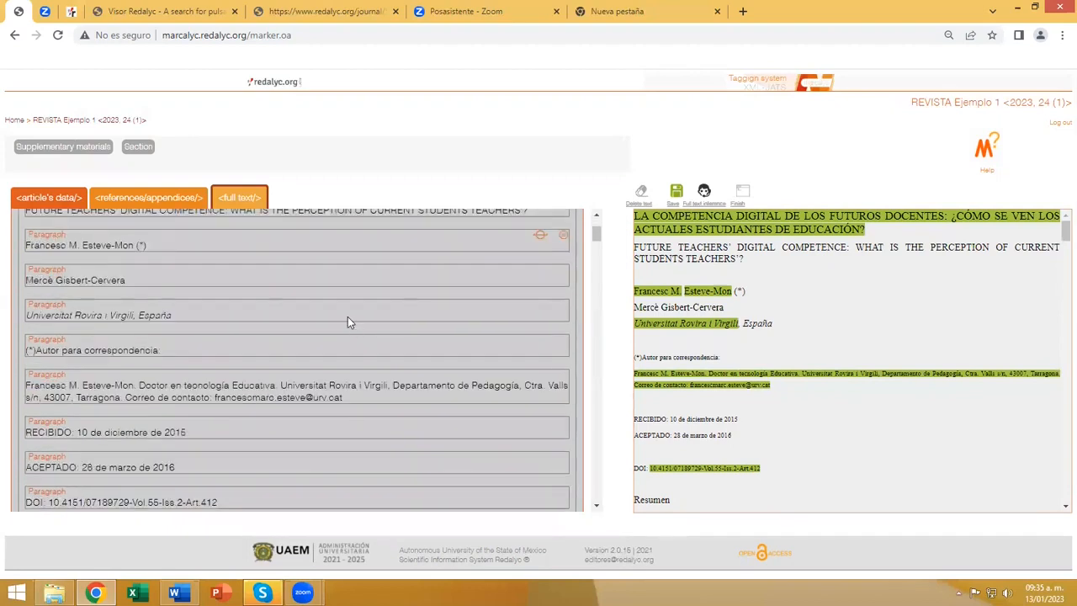
{"action": "scroll", "coordinate": [347, 316], "scroll_direction": "down", "scroll_amount": 10}
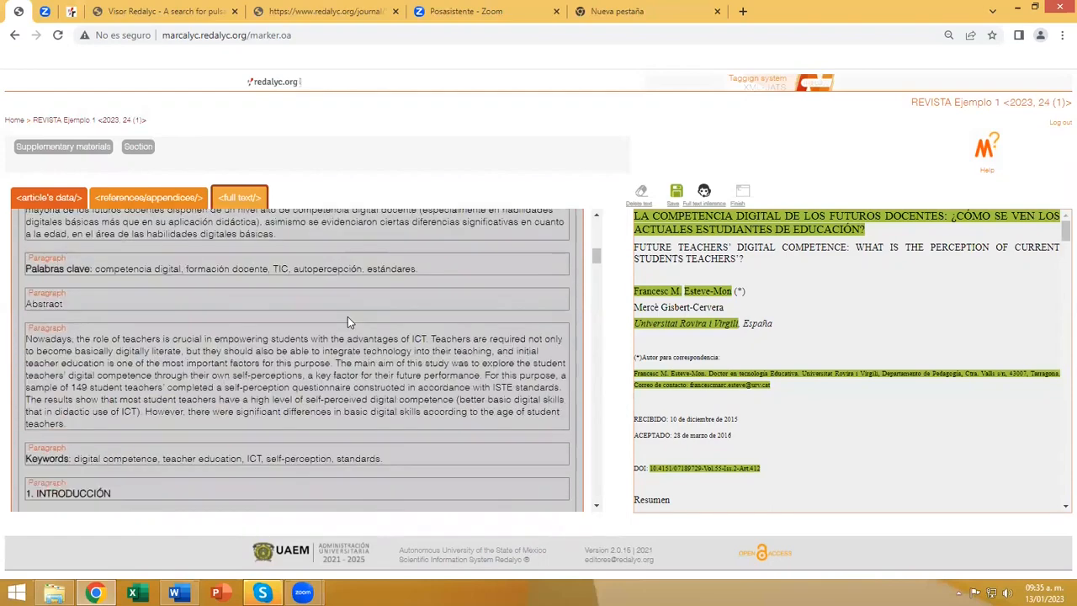
{"action": "scroll", "coordinate": [347, 321], "scroll_direction": "down", "scroll_amount": 8}
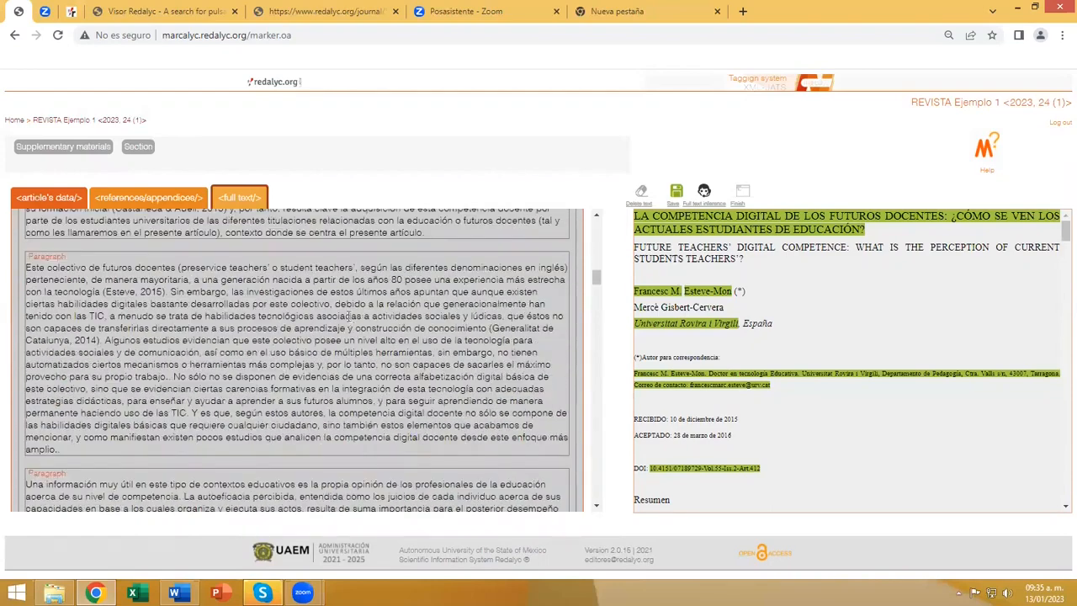
{"action": "left_click", "coordinate": [276, 348]}
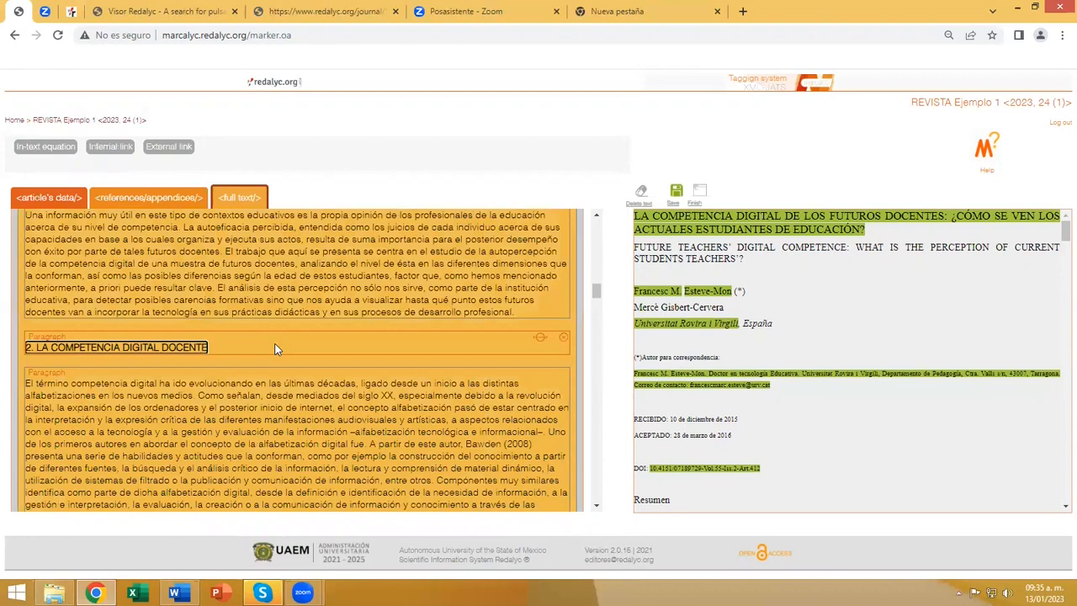
{"action": "scroll", "coordinate": [318, 350], "scroll_direction": "up", "scroll_amount": 12}
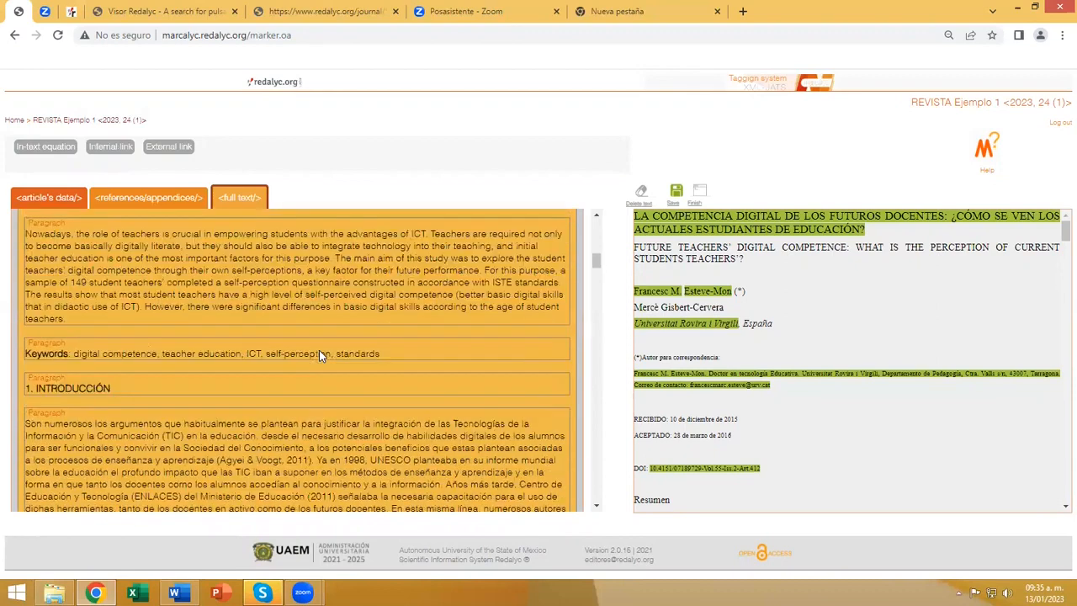
{"action": "scroll", "coordinate": [318, 349], "scroll_direction": "up", "scroll_amount": 10}
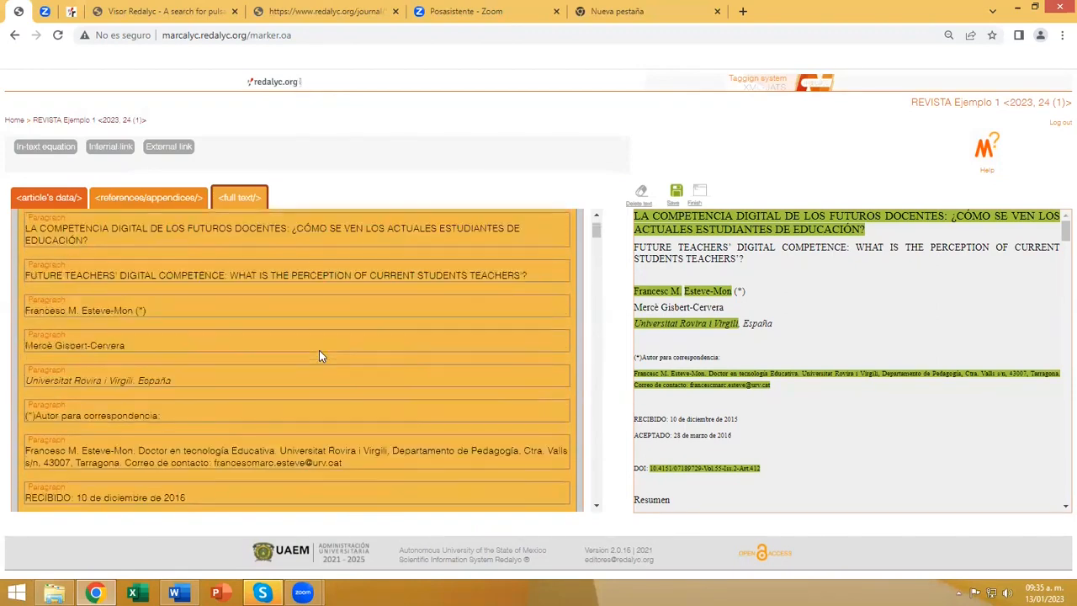
{"action": "scroll", "coordinate": [319, 354], "scroll_direction": "down", "scroll_amount": 1}
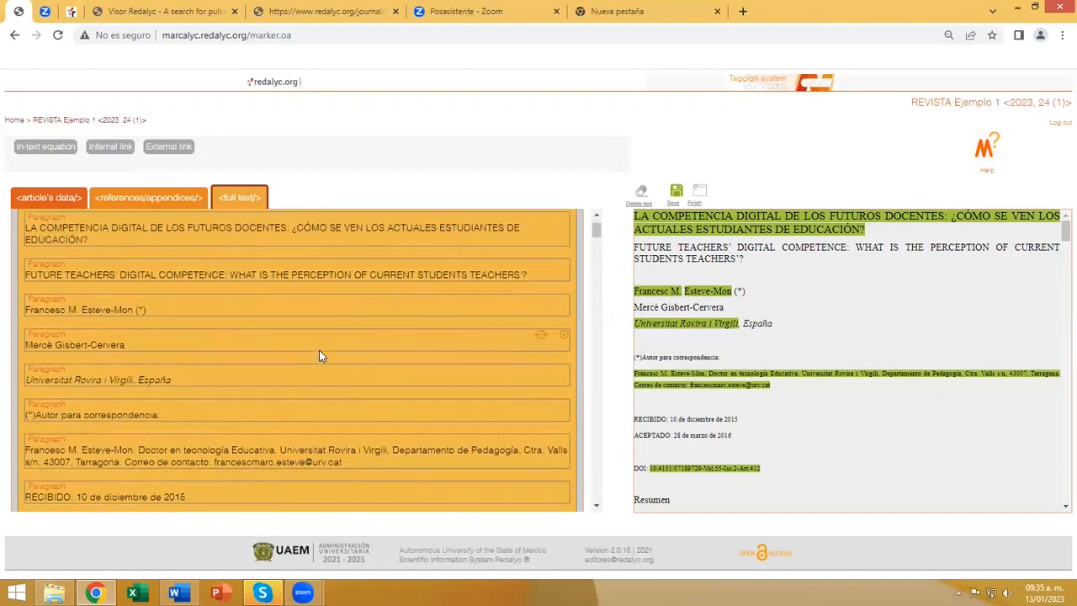
{"action": "scroll", "coordinate": [319, 350], "scroll_direction": "up", "scroll_amount": 1}
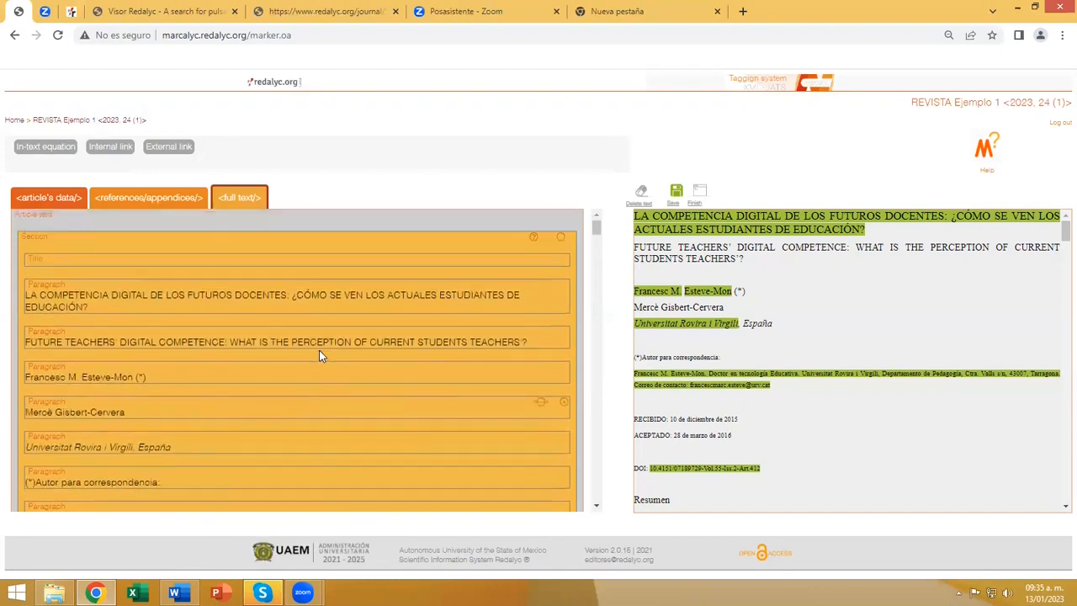
Start the full-text Inference Wizard and set the first section's title to the article heading "1. INTRODUCCIÓN".
{"action": "left_click", "coordinate": [191, 222]}
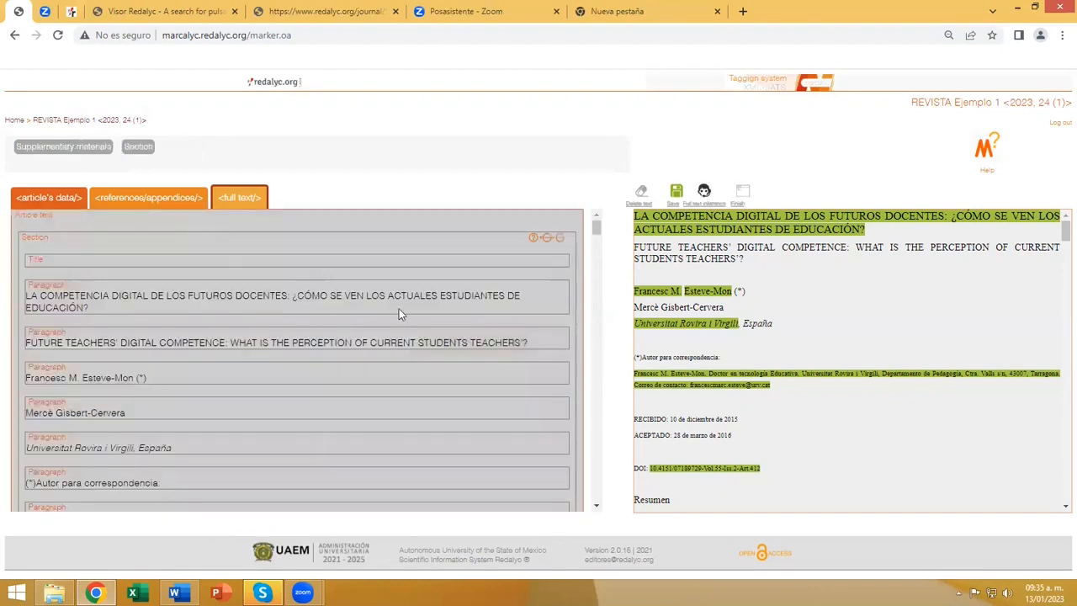
{"action": "left_click", "coordinate": [705, 192]}
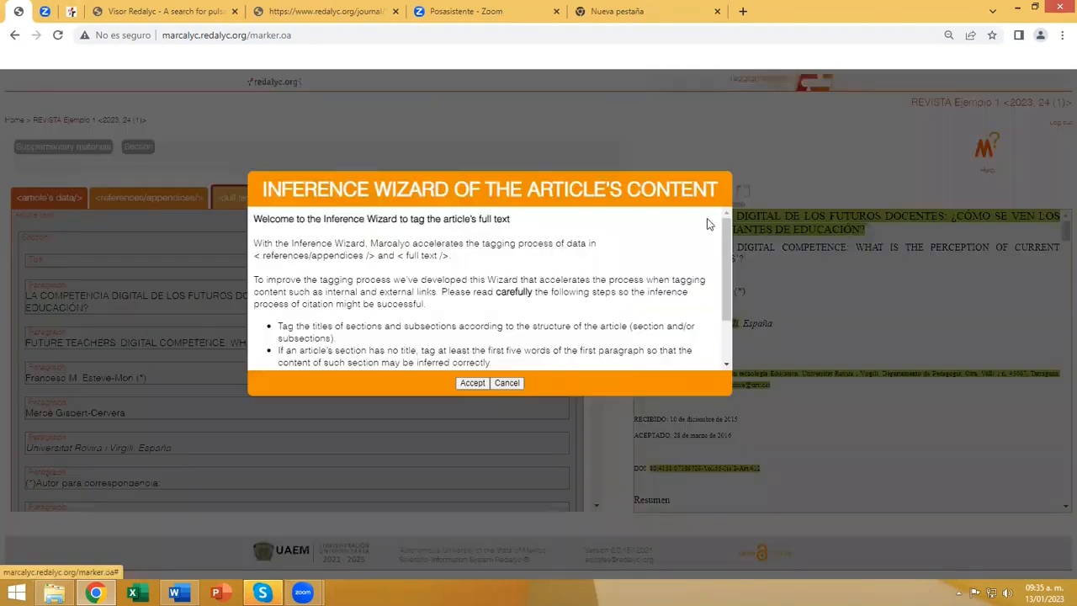
{"action": "left_click", "coordinate": [472, 384]}
{"action": "left_click", "coordinate": [229, 203]}
{"action": "scroll", "coordinate": [313, 321], "scroll_direction": "down", "scroll_amount": 1}
{"action": "scroll", "coordinate": [313, 320], "scroll_direction": "down", "scroll_amount": 3}
{"action": "left_click_drag", "start_coordinate": [240, 283], "coordinate": [171, 286]}
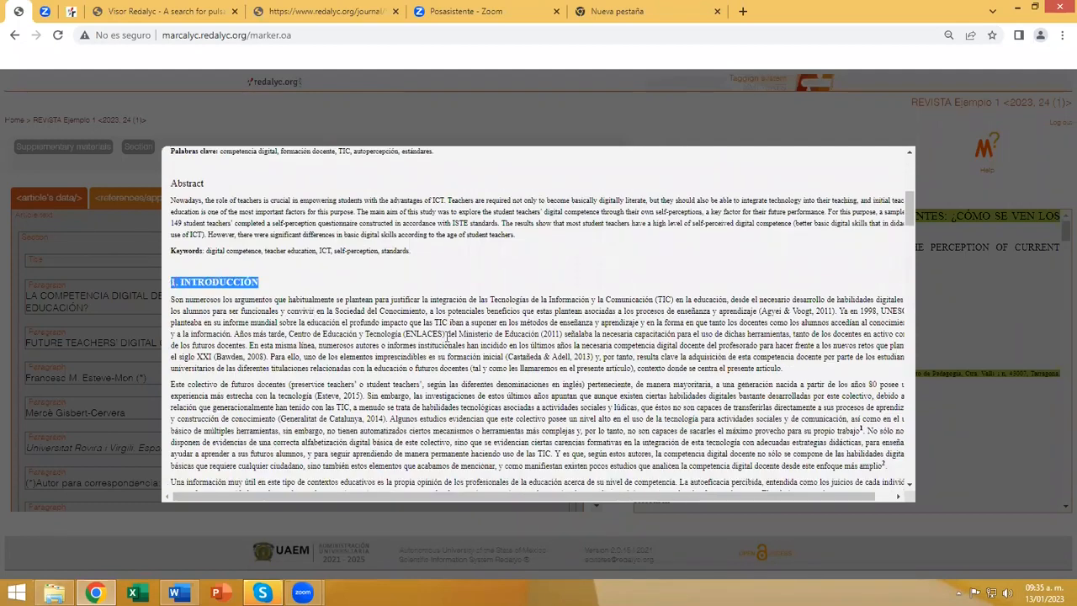
{"action": "left_click_drag", "start_coordinate": [274, 280], "coordinate": [274, 281]}
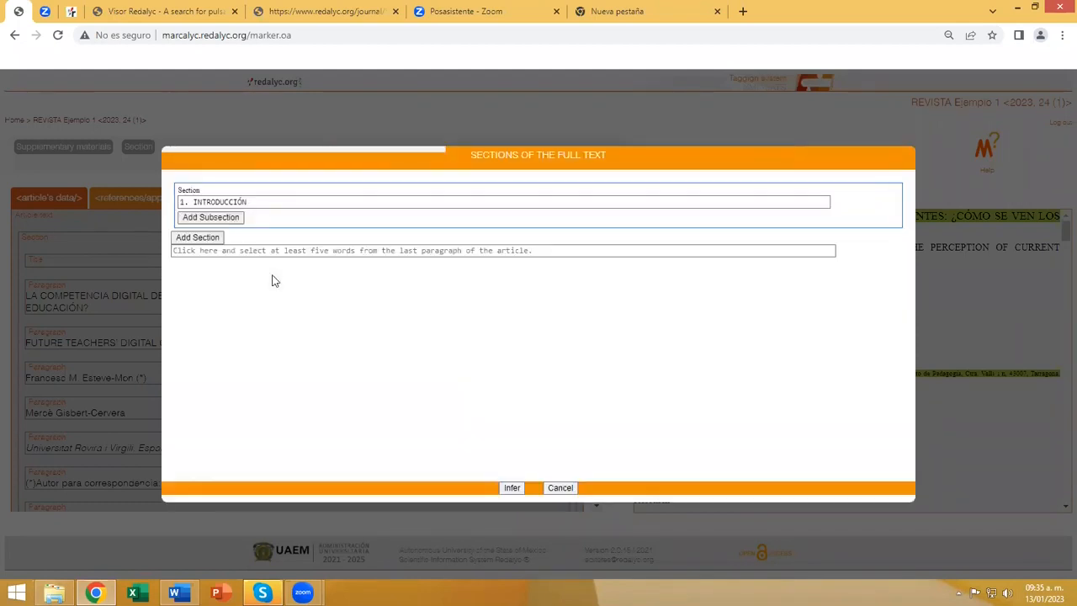
Add a second section and assign it the article heading "2. LA COMPETENCIA DIGITAL DOCENTE".
{"action": "left_click", "coordinate": [209, 241]}
{"action": "left_click", "coordinate": [219, 251]}
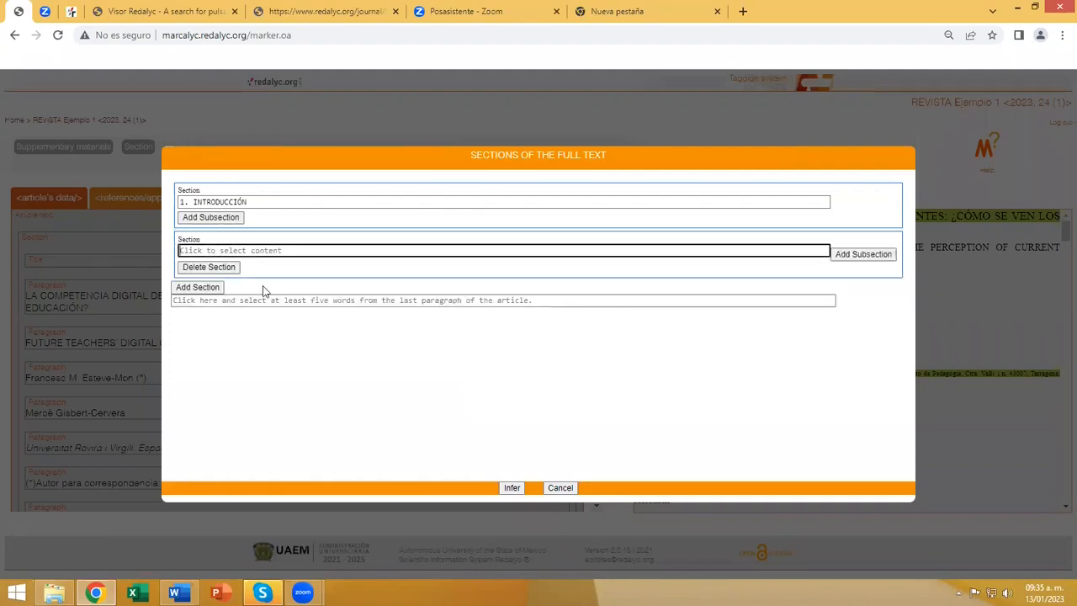
{"action": "scroll", "coordinate": [325, 330], "scroll_direction": "down", "scroll_amount": 10}
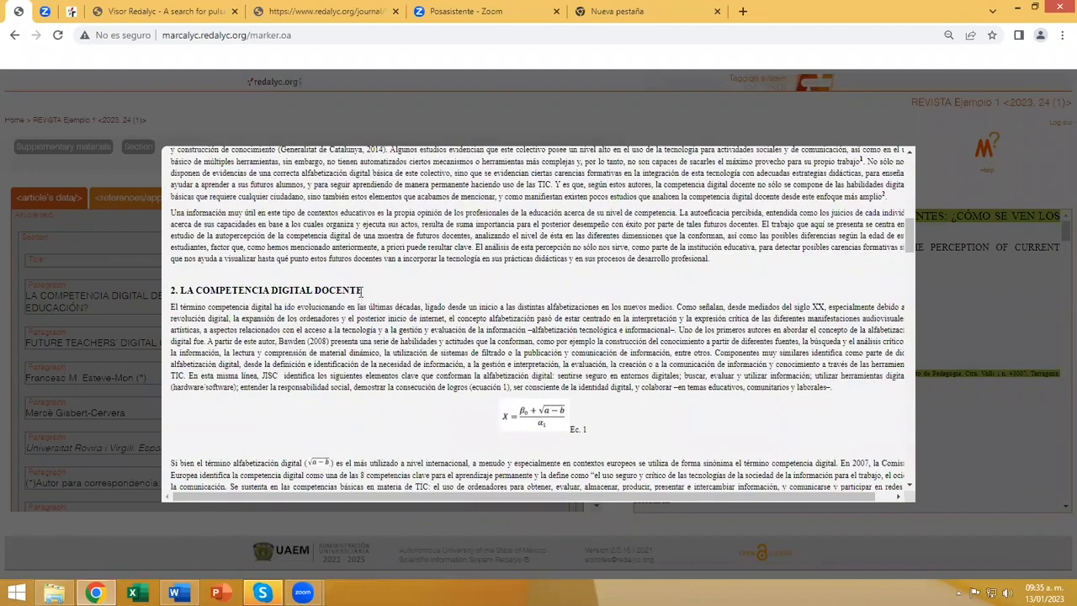
{"action": "left_click", "coordinate": [362, 292]}
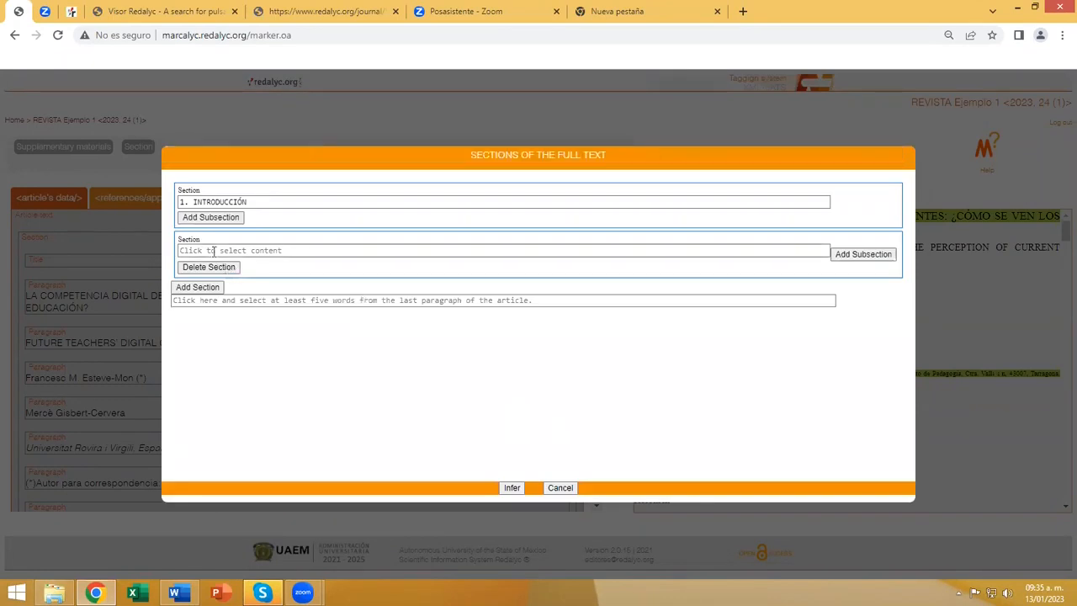
{"action": "left_click", "coordinate": [213, 250]}
{"action": "scroll", "coordinate": [343, 374], "scroll_direction": "down", "scroll_amount": 6}
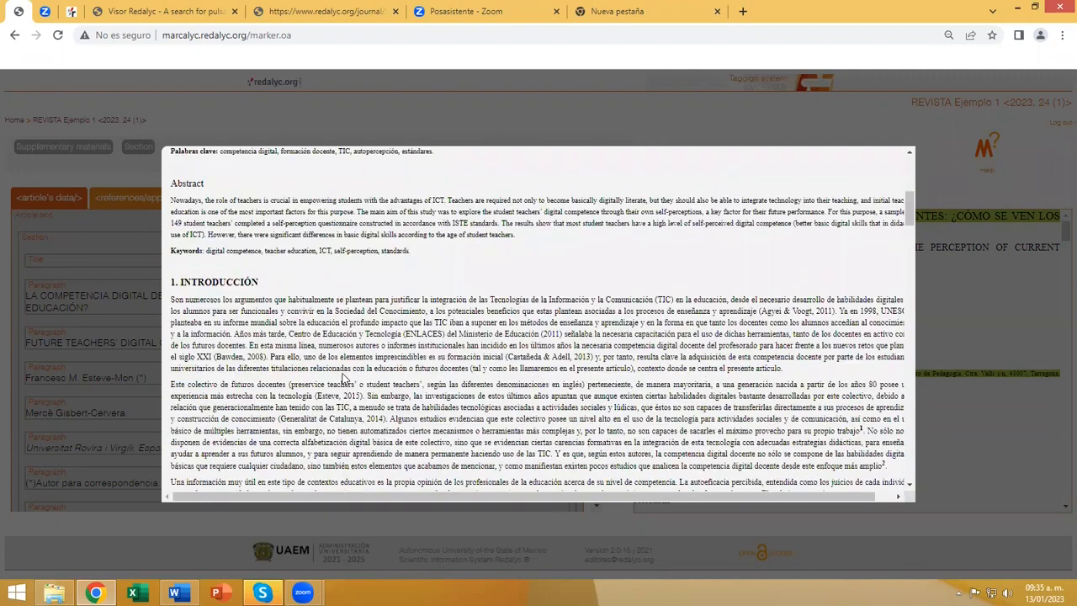
{"action": "scroll", "coordinate": [343, 374], "scroll_direction": "down", "scroll_amount": 4}
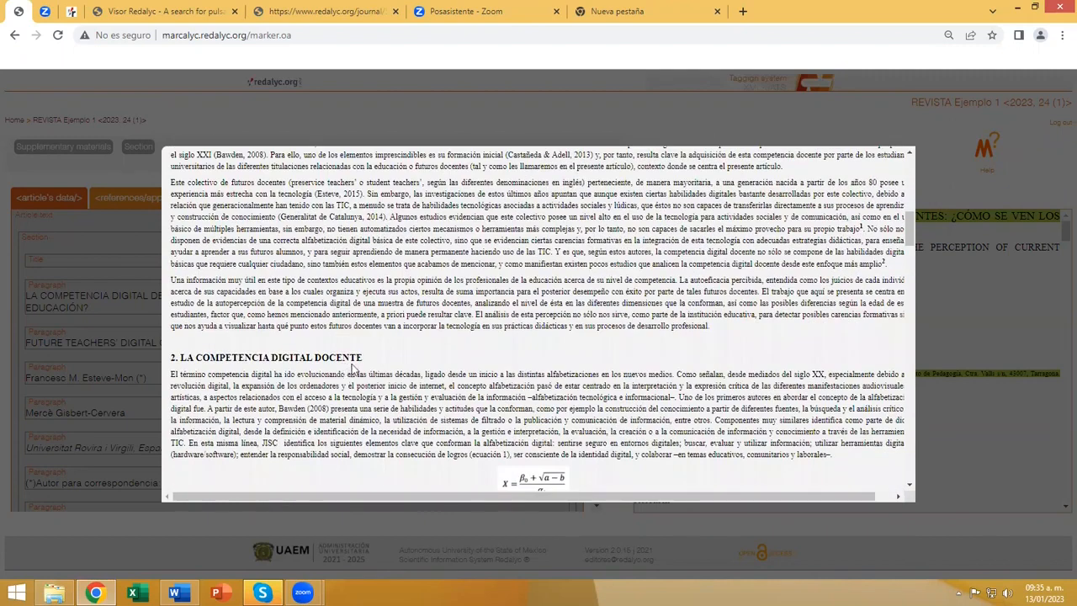
{"action": "left_click_drag", "start_coordinate": [363, 358], "coordinate": [172, 359]}
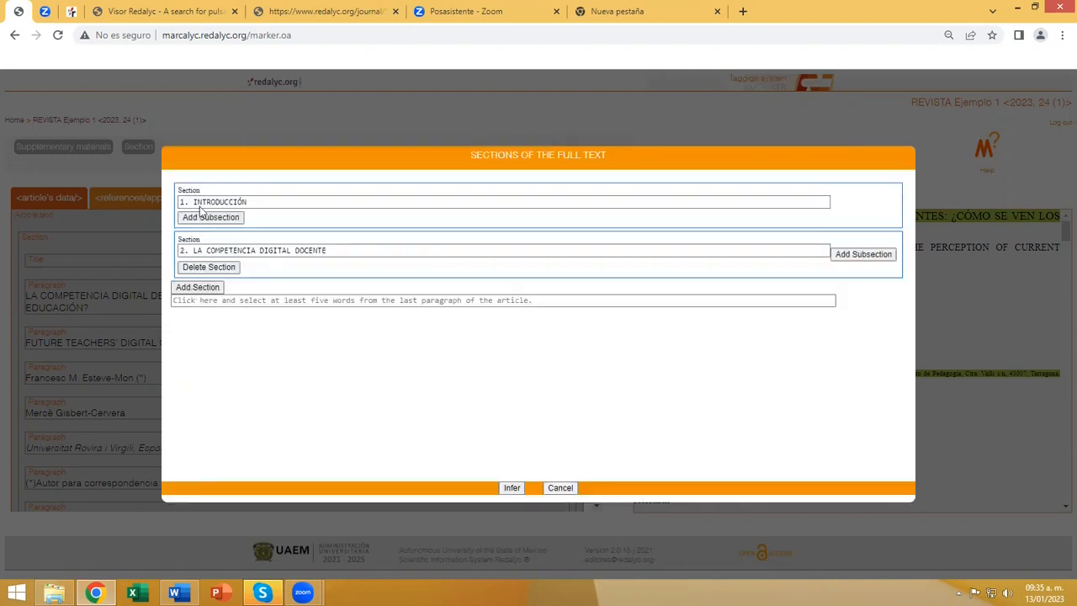
Add a third section and assign it the article heading "3. PROPÓSITO".
{"action": "left_click", "coordinate": [206, 287]}
{"action": "left_click", "coordinate": [207, 299]}
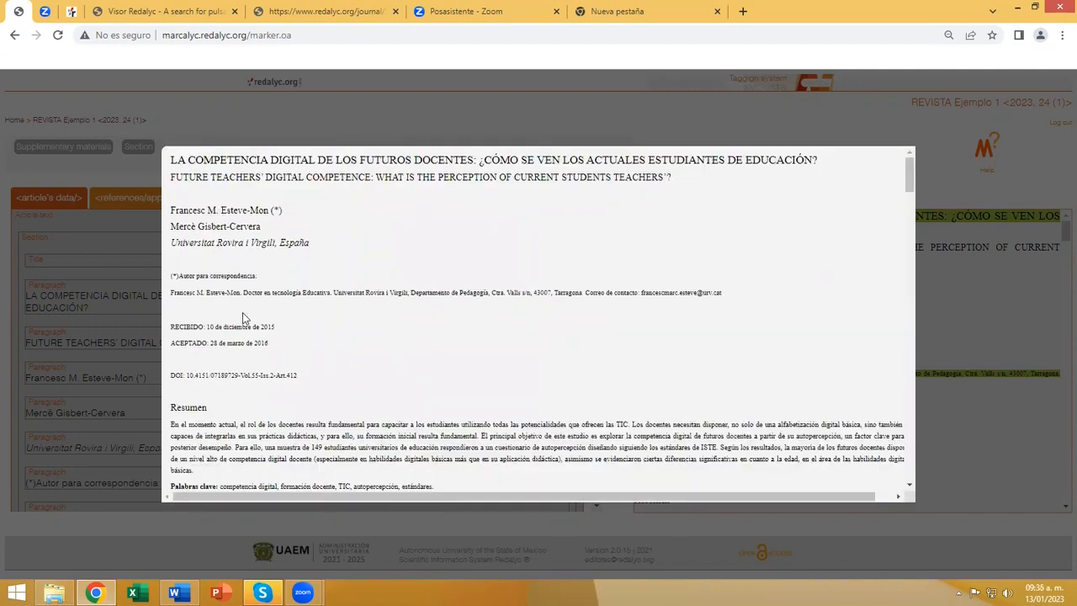
{"action": "scroll", "coordinate": [243, 313], "scroll_direction": "down", "scroll_amount": 15}
{"action": "scroll", "coordinate": [242, 317], "scroll_direction": "down", "scroll_amount": 5}
{"action": "mouse_move", "coordinate": [237, 246]}
{"action": "left_mouse_down"}
{"action": "mouse_move", "coordinate": [186, 245]}
{"action": "mouse_move", "coordinate": [234, 245]}
{"action": "left_mouse_up"}
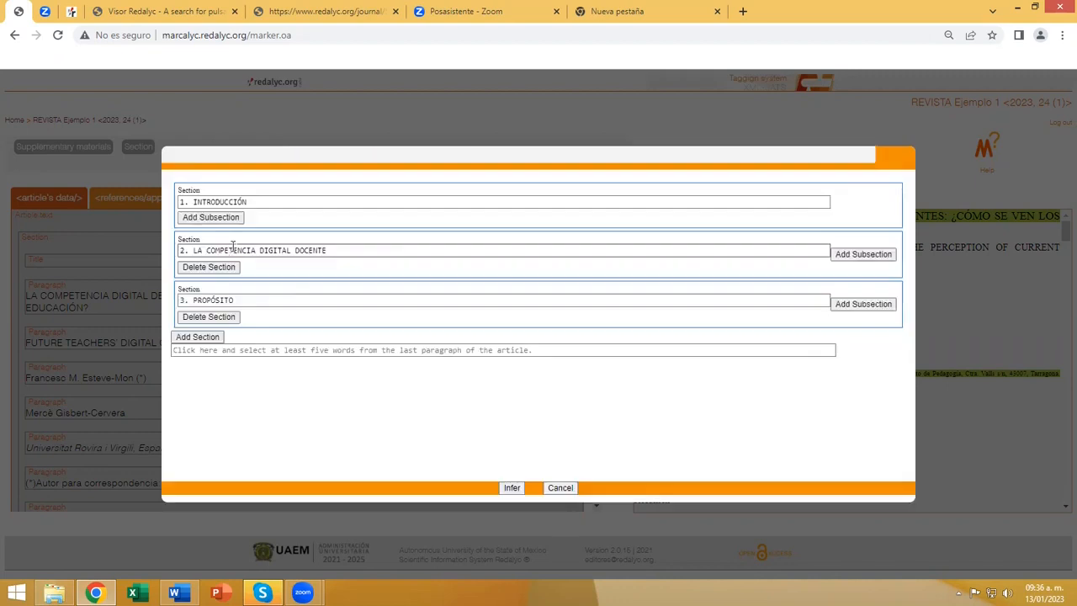
Add a fourth section and assign it the article heading "4. MÉTODO".
{"action": "left_click", "coordinate": [210, 337]}
{"action": "left_click", "coordinate": [216, 348]}
{"action": "scroll", "coordinate": [217, 327], "scroll_direction": "down", "scroll_amount": 15}
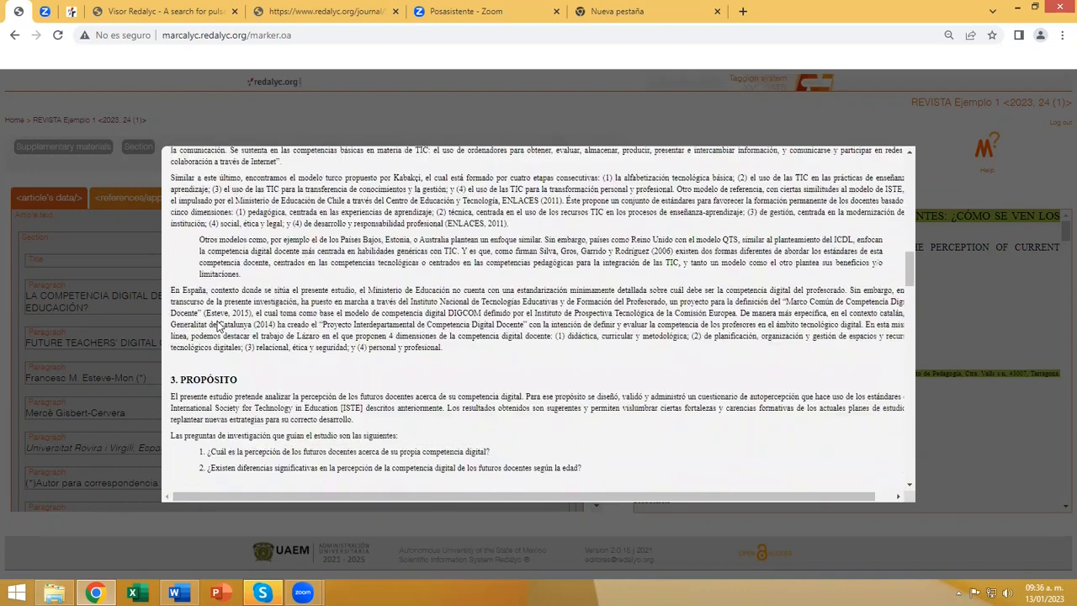
{"action": "scroll", "coordinate": [217, 327], "scroll_direction": "down", "scroll_amount": 3}
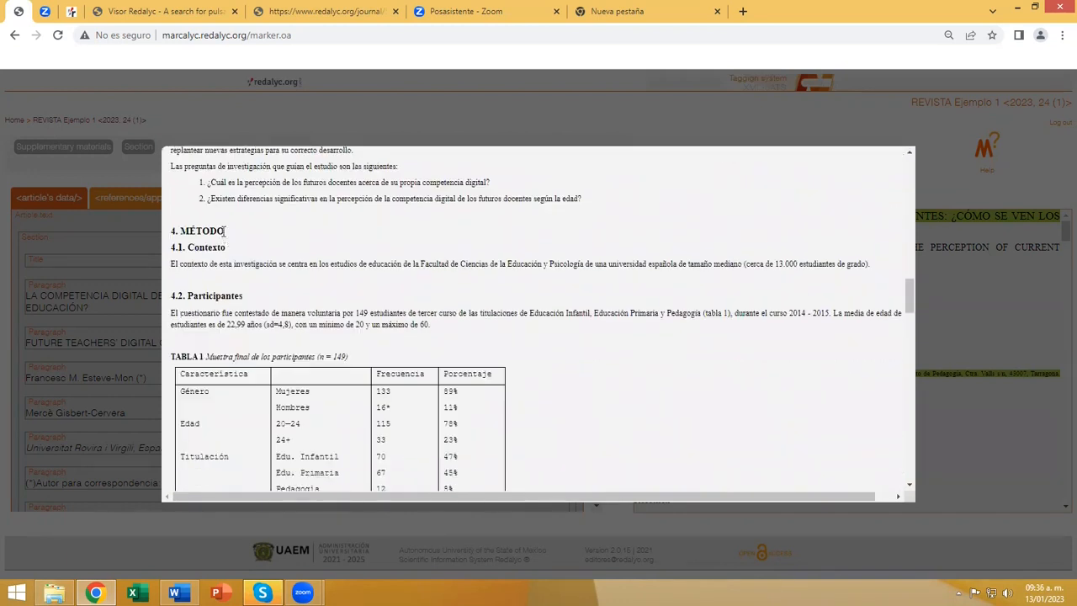
{"action": "left_click_drag", "start_coordinate": [224, 231], "coordinate": [172, 231]}
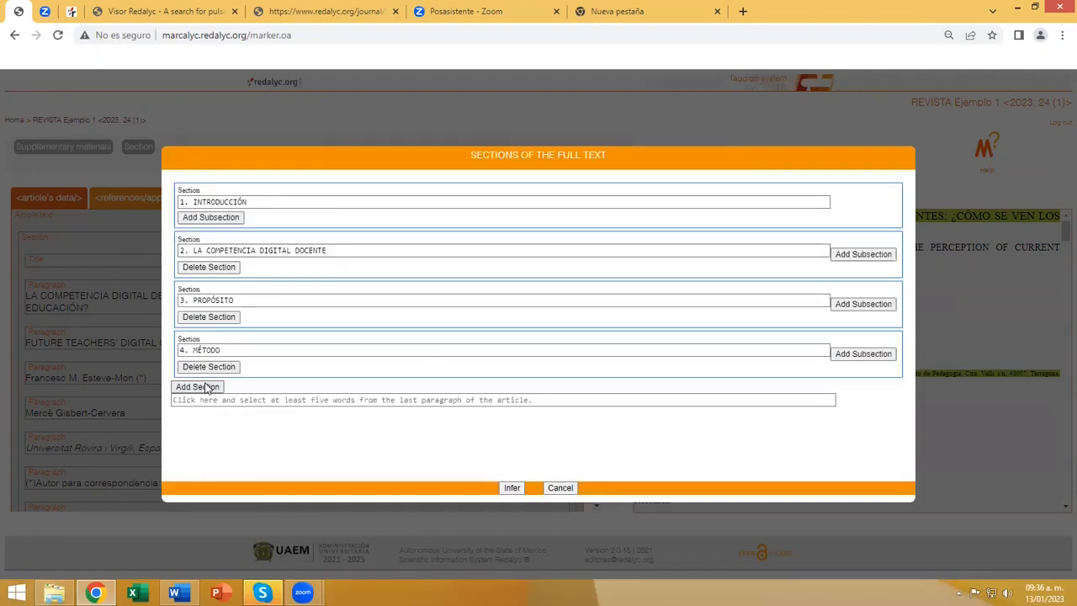
Add a subsection under "4. MÉTODO" and assign it the heading "4.1. Contexto".
{"action": "left_click", "coordinate": [867, 355]}
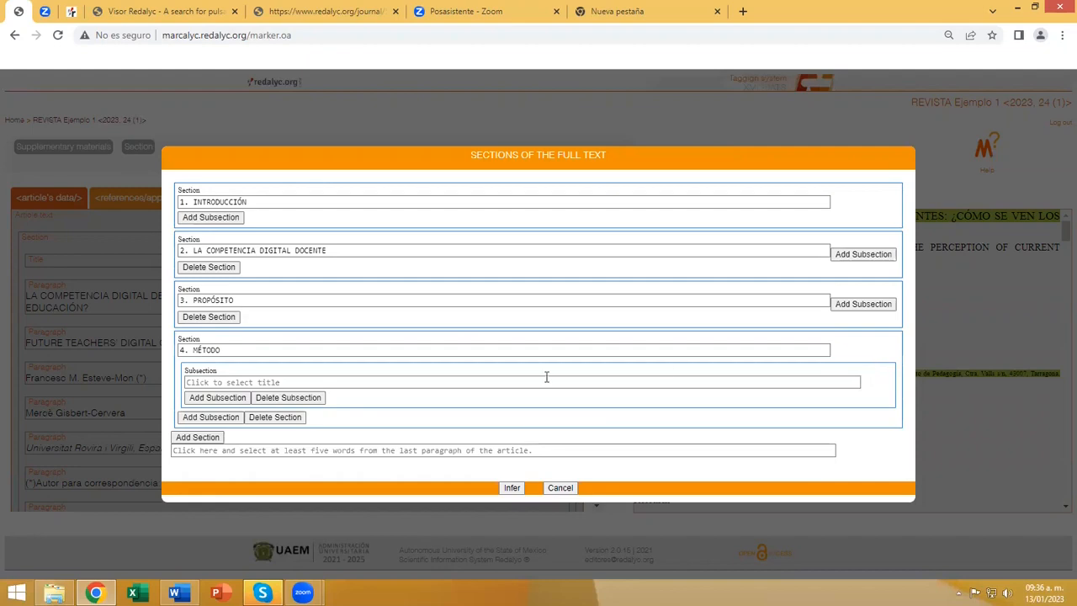
{"action": "left_click", "coordinate": [261, 380]}
{"action": "scroll", "coordinate": [259, 360], "scroll_direction": "down", "scroll_amount": 15}
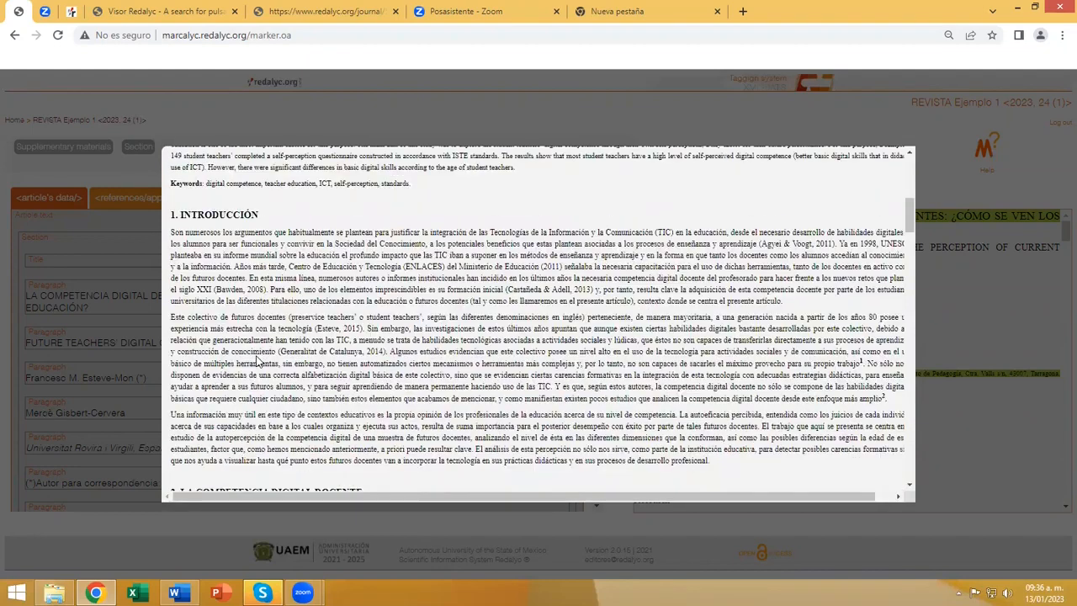
{"action": "scroll", "coordinate": [258, 360], "scroll_direction": "down", "scroll_amount": 1}
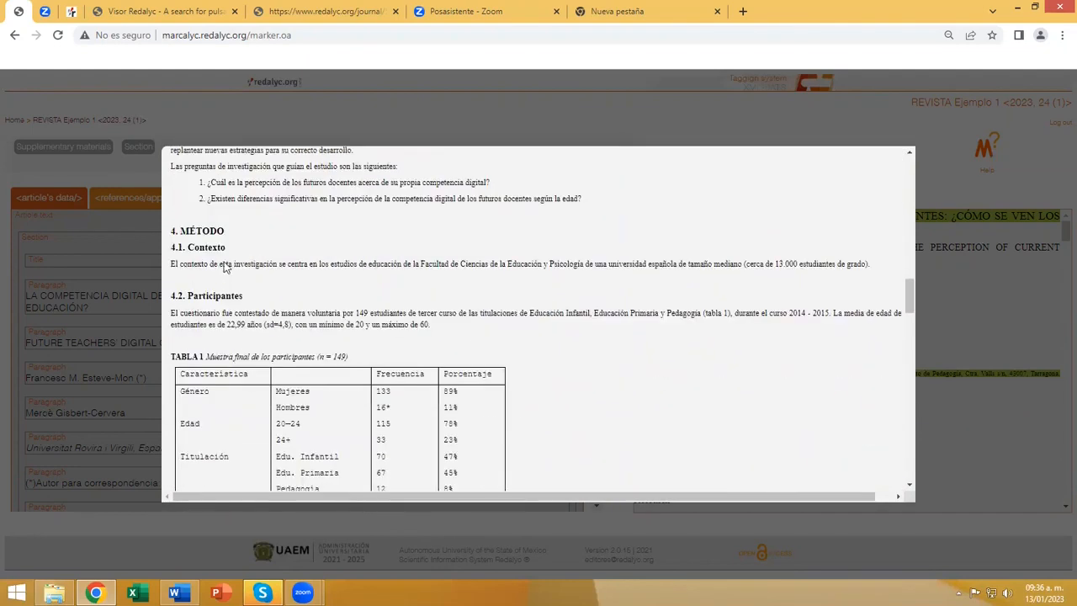
{"action": "left_click_drag", "start_coordinate": [225, 247], "coordinate": [171, 250]}
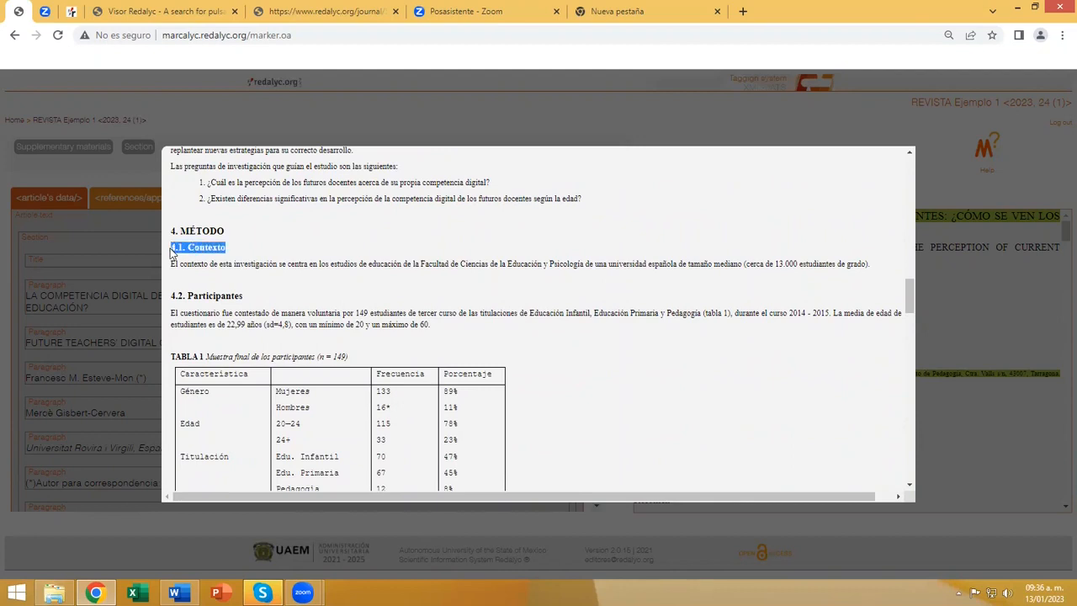
{"action": "left_click", "coordinate": [179, 248]}
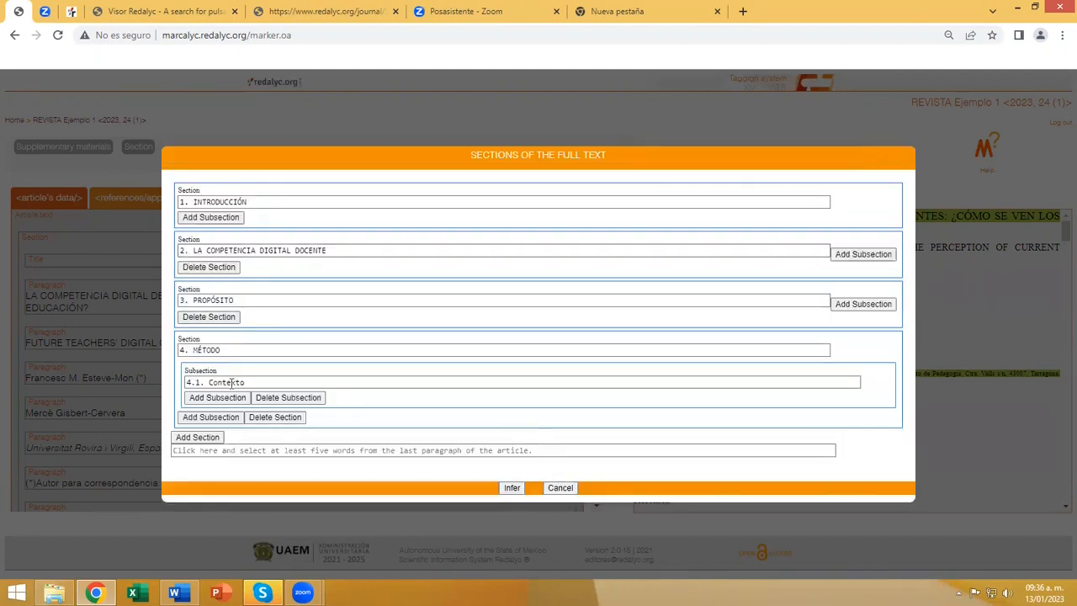
Add another subsection under "4. MÉTODO" and assign it the heading "4.2. Participantes".
{"action": "left_click", "coordinate": [212, 417]}
{"action": "left_click", "coordinate": [218, 428]}
{"action": "scroll", "coordinate": [286, 336], "scroll_direction": "down", "scroll_amount": 10}
{"action": "scroll", "coordinate": [286, 337], "scroll_direction": "down", "scroll_amount": 6}
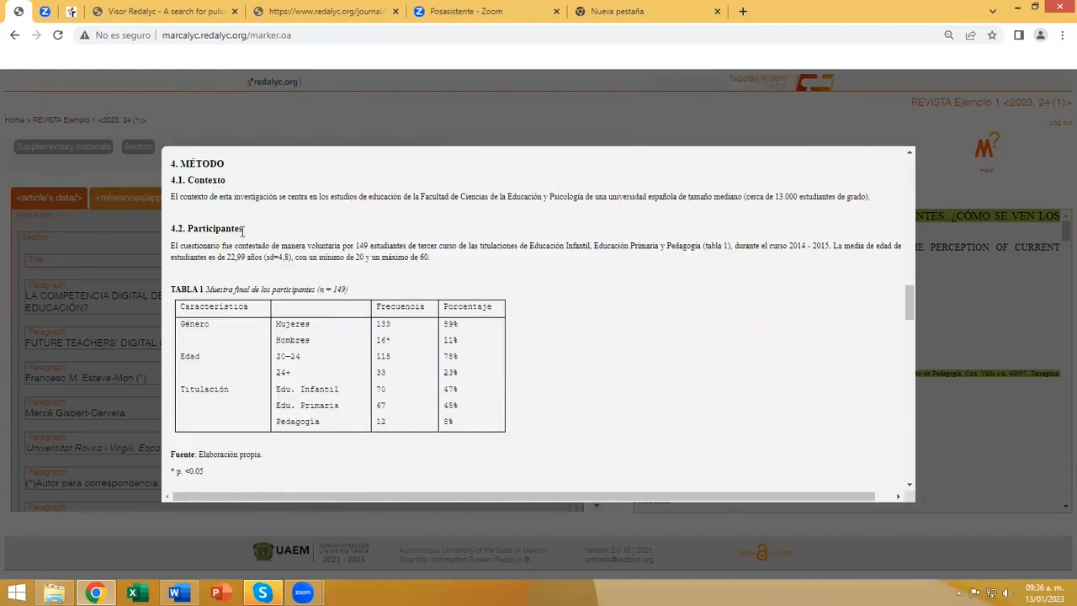
{"action": "left_click_drag", "start_coordinate": [190, 229], "coordinate": [171, 229]}
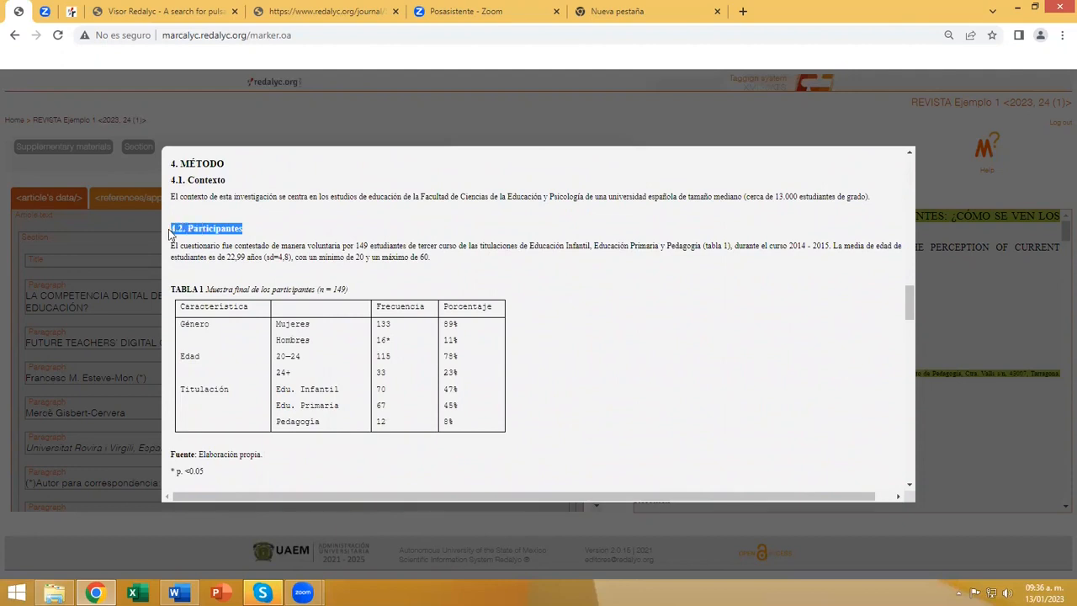
Add a fifth section and assign it the article heading "5. RESULTADOS".
{"action": "scroll", "coordinate": [249, 332], "scroll_direction": "down", "scroll_amount": 2}
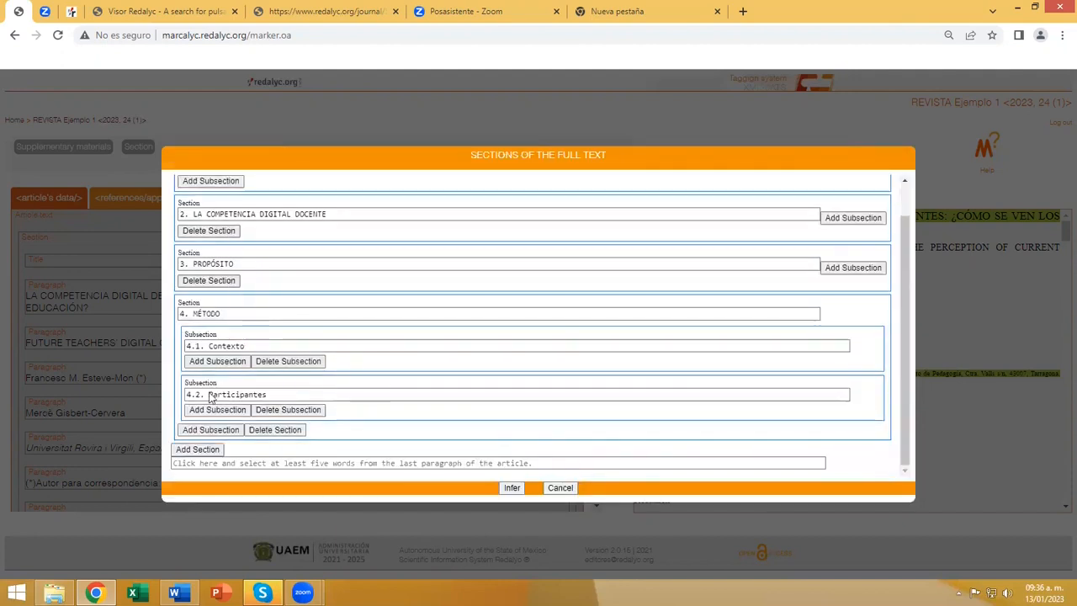
{"action": "left_click", "coordinate": [197, 448]}
{"action": "left_click", "coordinate": [199, 462]}
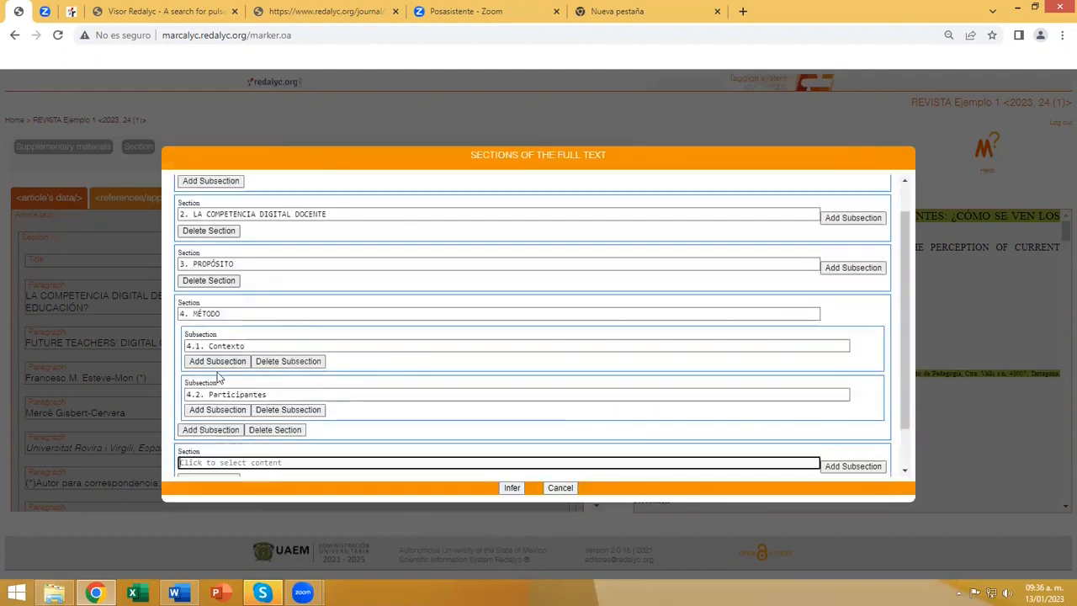
{"action": "scroll", "coordinate": [235, 356], "scroll_direction": "down", "scroll_amount": 20}
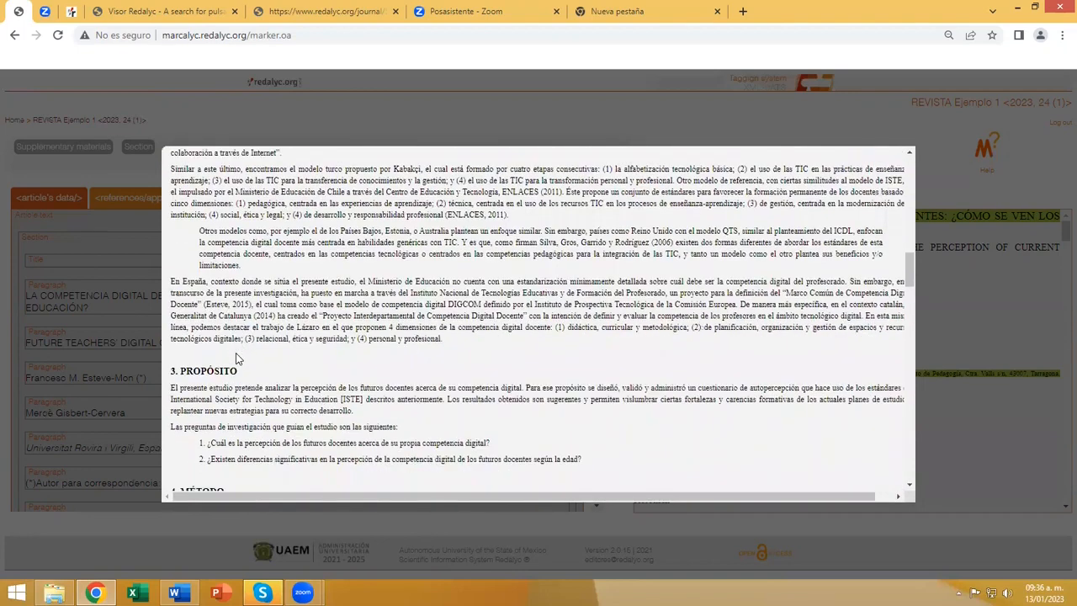
{"action": "scroll", "coordinate": [235, 357], "scroll_direction": "down", "scroll_amount": 10}
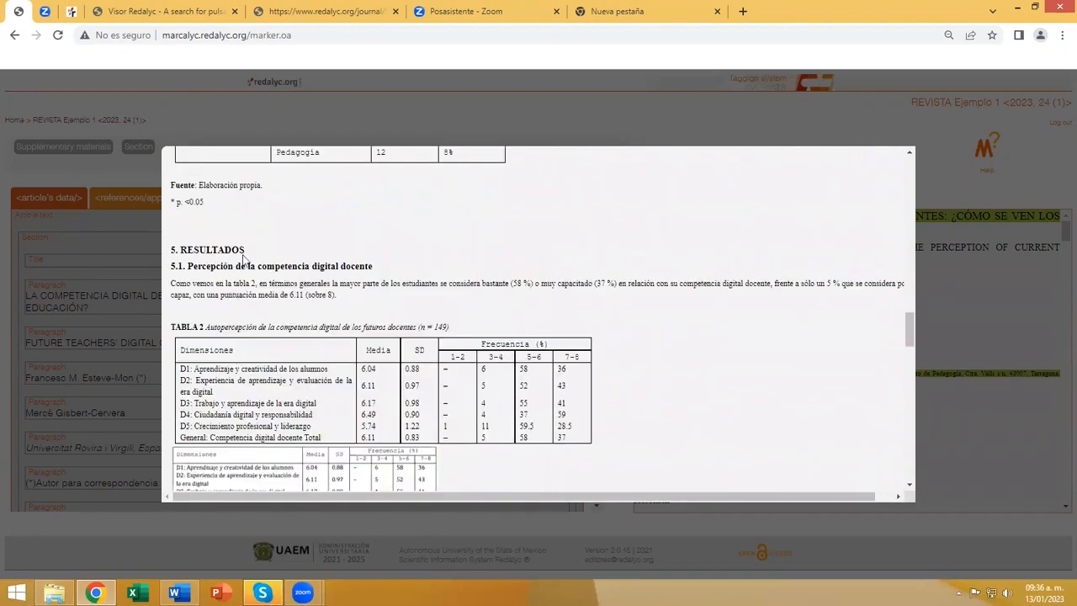
{"action": "left_click_drag", "start_coordinate": [245, 250], "coordinate": [172, 250]}
Add a subsection under "5. RESULTADOS" and assign it the heading "5.1. Percepción de la competencia digital docente".
{"action": "scroll", "coordinate": [305, 396], "scroll_direction": "down", "scroll_amount": 3}
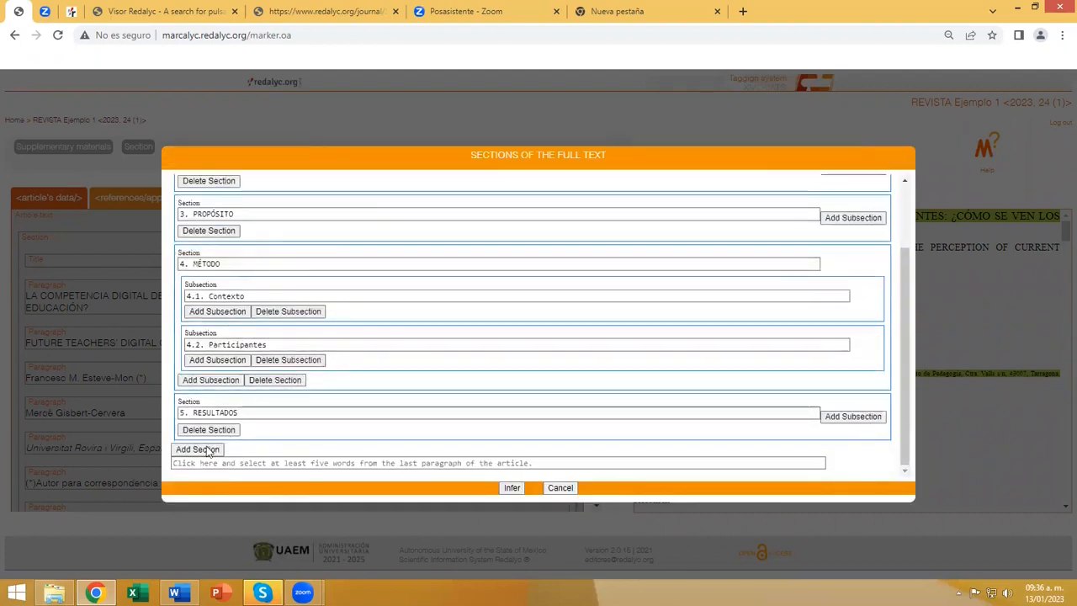
{"action": "left_click", "coordinate": [828, 419]}
{"action": "left_click", "coordinate": [303, 444]}
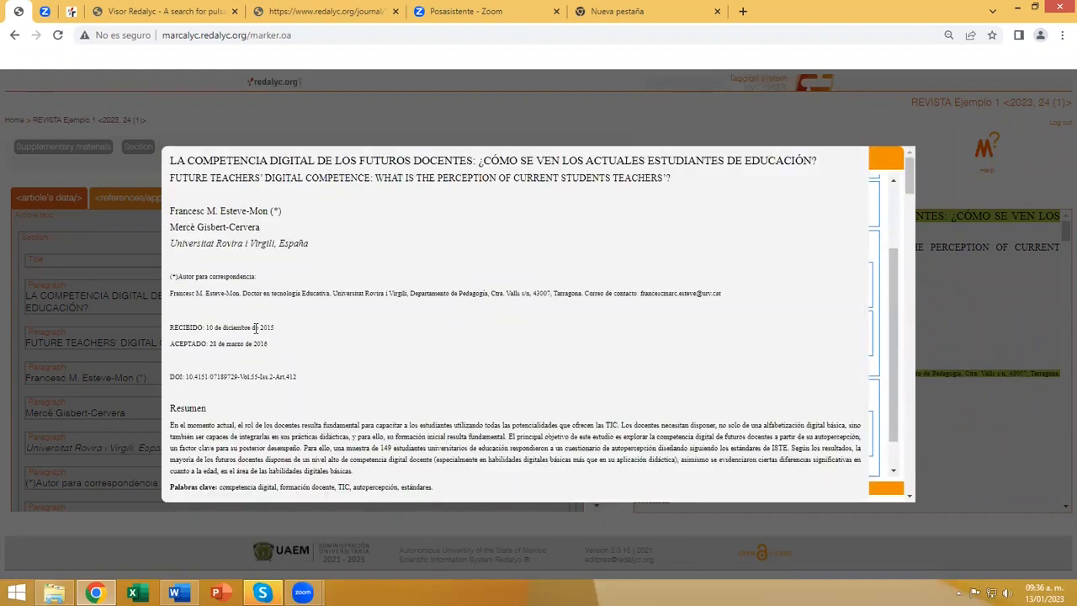
{"action": "scroll", "coordinate": [228, 411], "scroll_direction": "down", "scroll_amount": 15}
{"action": "scroll", "coordinate": [255, 328], "scroll_direction": "down", "scroll_amount": 10}
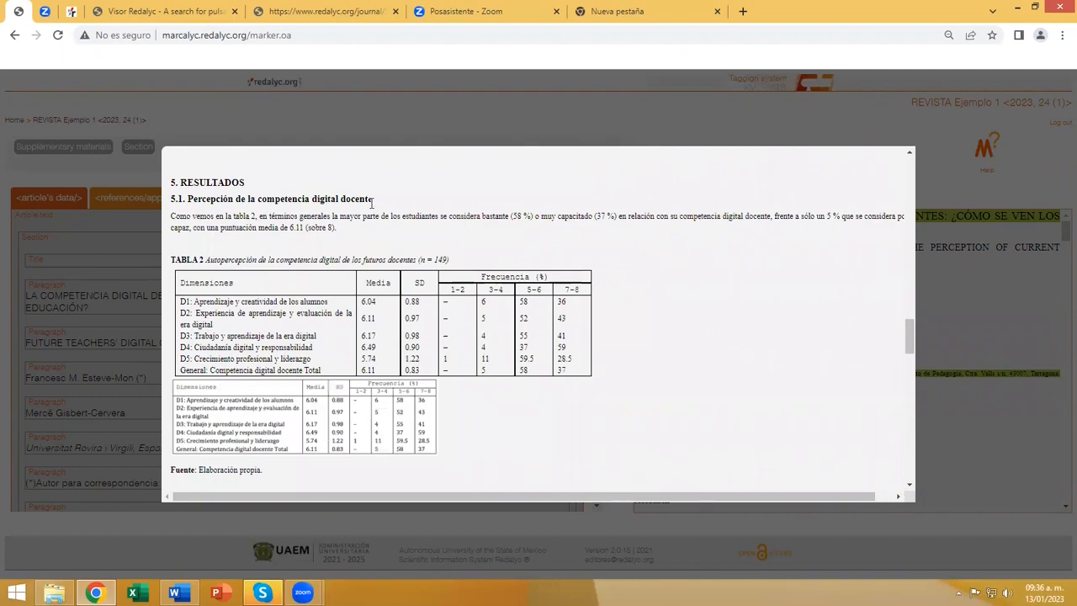
{"action": "left_click_drag", "start_coordinate": [372, 199], "coordinate": [172, 199]}
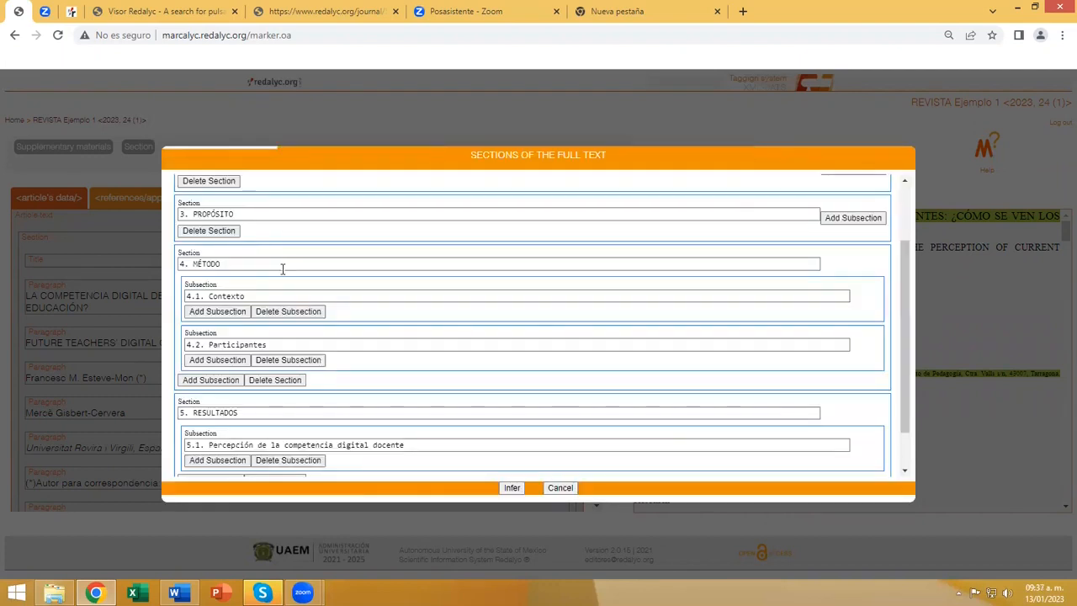
Add another subsection under "5. RESULTADOS" and assign it the heading "5.2. Análisis de las diferencias según la edad".
{"action": "scroll", "coordinate": [227, 430], "scroll_direction": "down", "scroll_amount": 1}
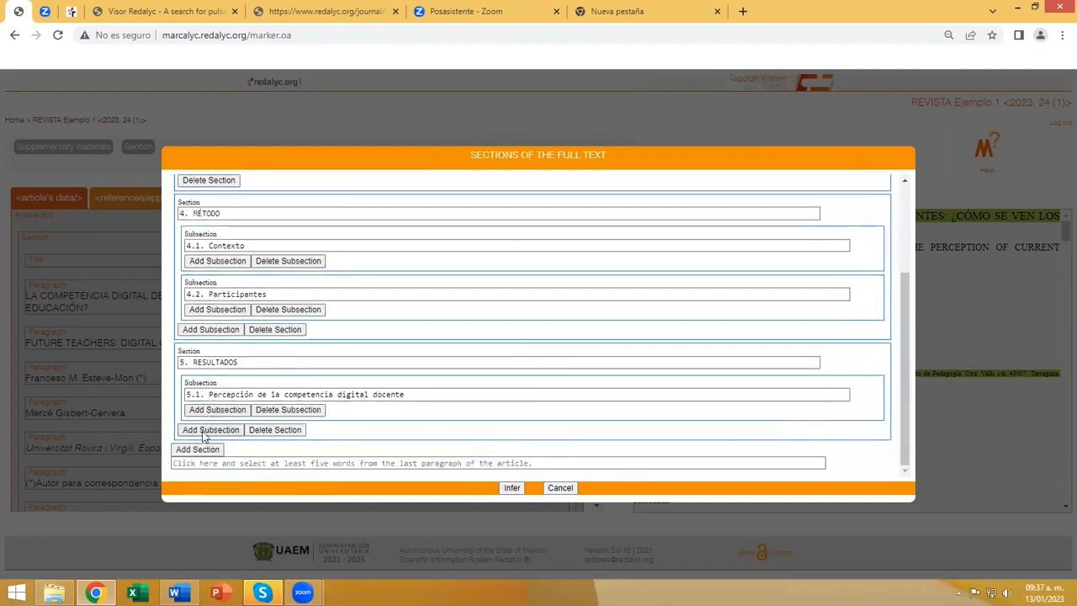
{"action": "left_click", "coordinate": [204, 431]}
{"action": "left_click", "coordinate": [212, 443]}
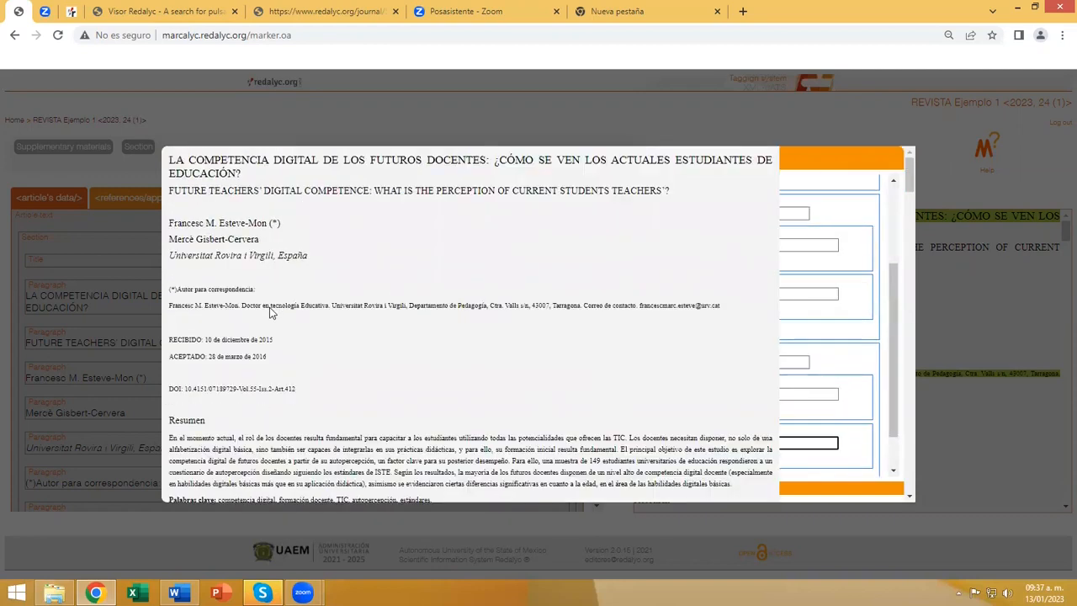
{"action": "scroll", "coordinate": [269, 313], "scroll_direction": "down", "scroll_amount": 10}
{"action": "scroll", "coordinate": [269, 312], "scroll_direction": "down", "scroll_amount": 15}
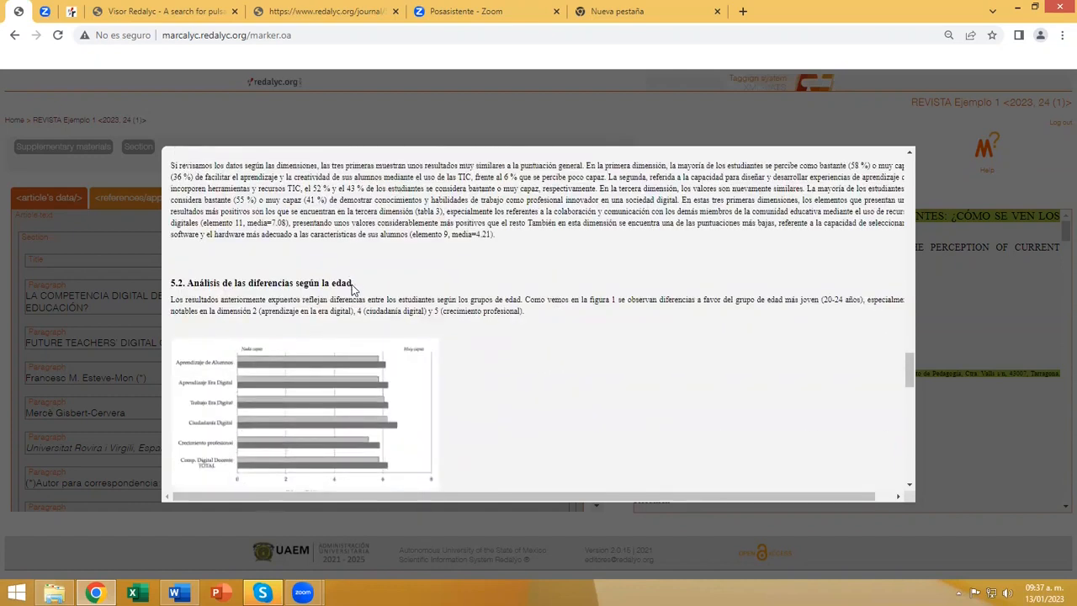
{"action": "left_click_drag", "start_coordinate": [322, 284], "coordinate": [172, 284]}
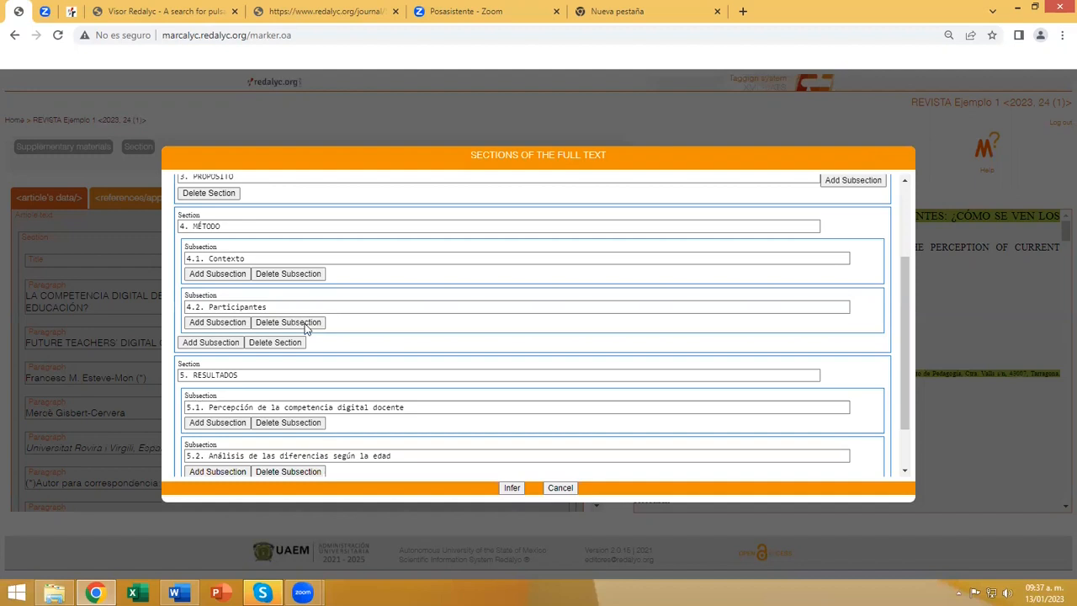
{"action": "scroll", "coordinate": [420, 399], "scroll_direction": "down", "scroll_amount": 1}
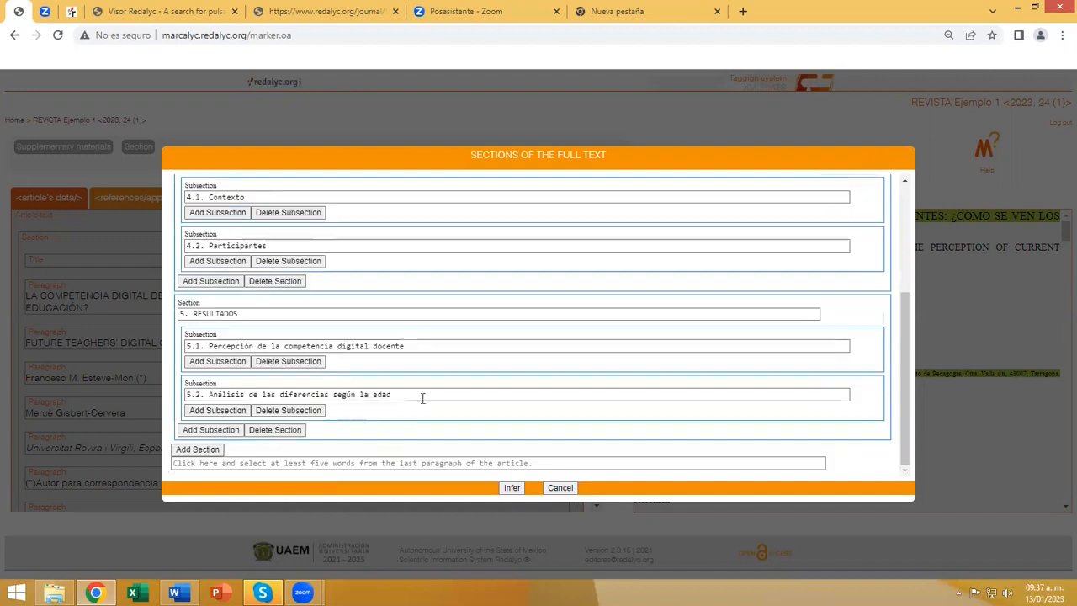
Add a sixth section and assign it the article heading "6. DISCUSIÓN".
{"action": "left_click", "coordinate": [204, 449]}
{"action": "left_click", "coordinate": [213, 460]}
{"action": "scroll", "coordinate": [265, 373], "scroll_direction": "down", "scroll_amount": 10}
{"action": "scroll", "coordinate": [265, 373], "scroll_direction": "down", "scroll_amount": 15}
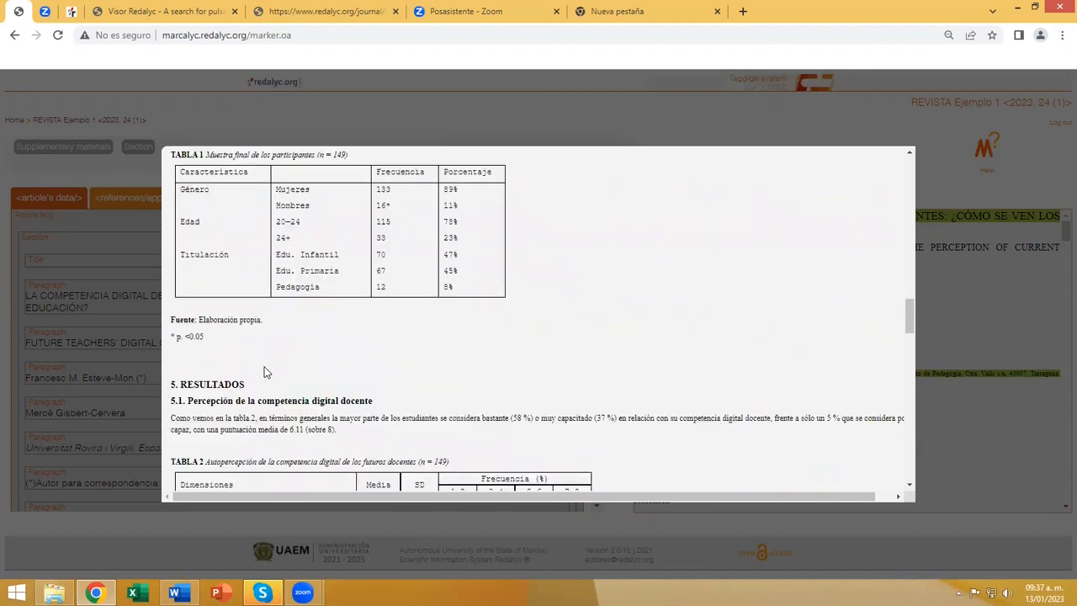
{"action": "scroll", "coordinate": [265, 373], "scroll_direction": "down", "scroll_amount": 10}
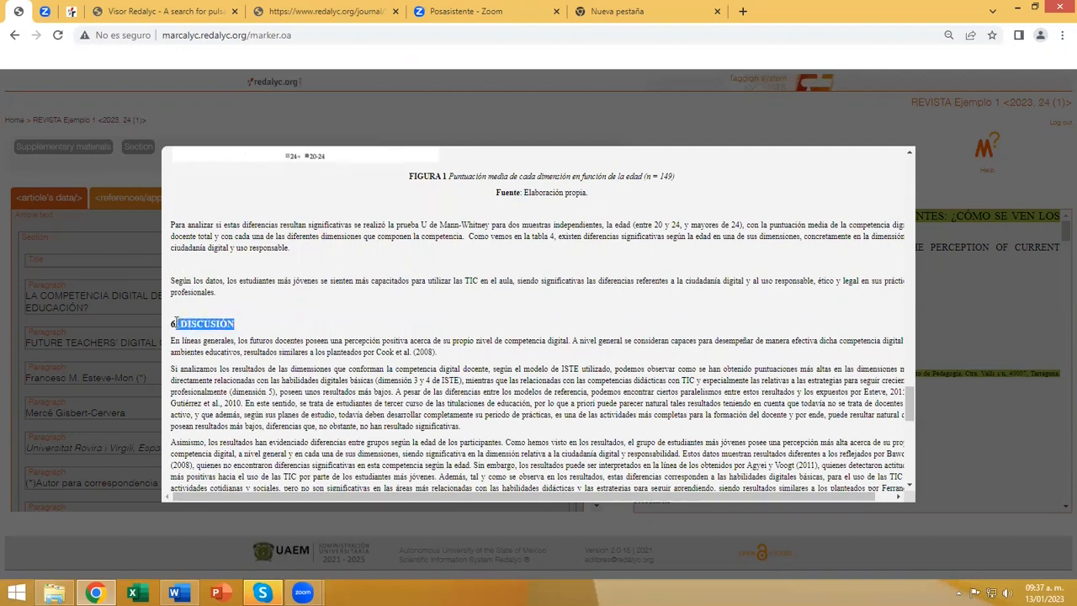
{"action": "left_click_drag", "start_coordinate": [173, 322], "coordinate": [171, 323]}
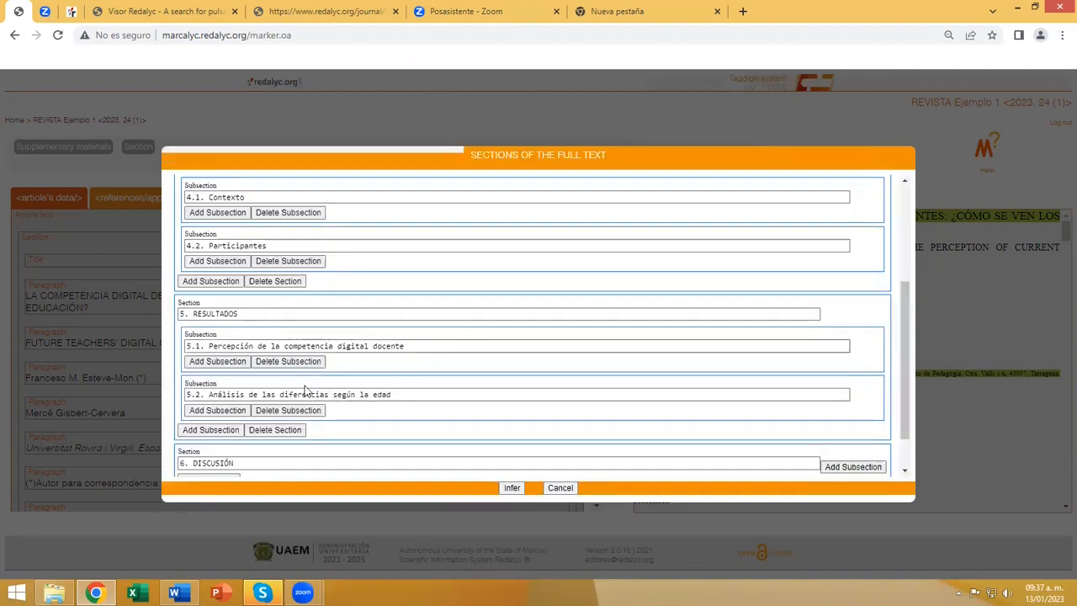
Add a seventh section and assign it the conclusions heading from the article text.
{"action": "scroll", "coordinate": [294, 404], "scroll_direction": "down", "scroll_amount": 1}
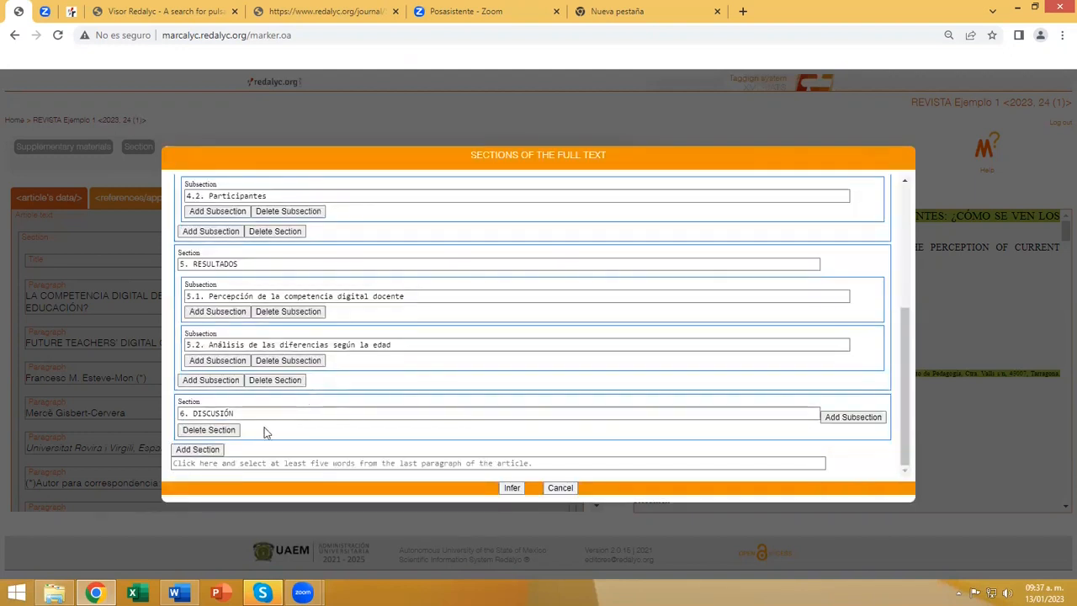
{"action": "left_click", "coordinate": [196, 451]}
{"action": "left_click", "coordinate": [231, 462]}
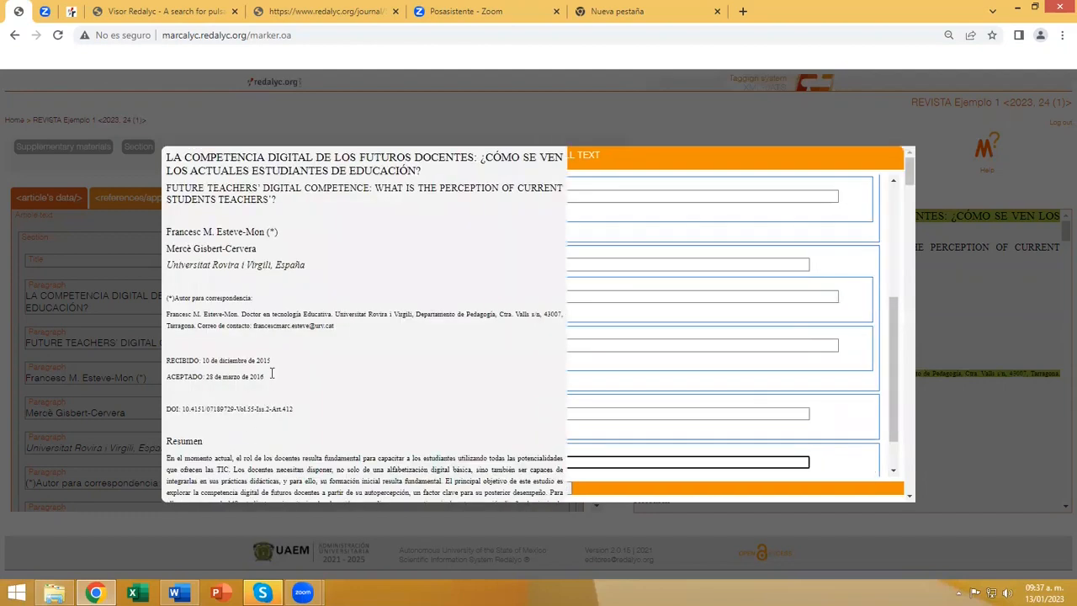
{"action": "scroll", "coordinate": [271, 372], "scroll_direction": "down", "scroll_amount": 10}
{"action": "scroll", "coordinate": [270, 372], "scroll_direction": "down", "scroll_amount": 15}
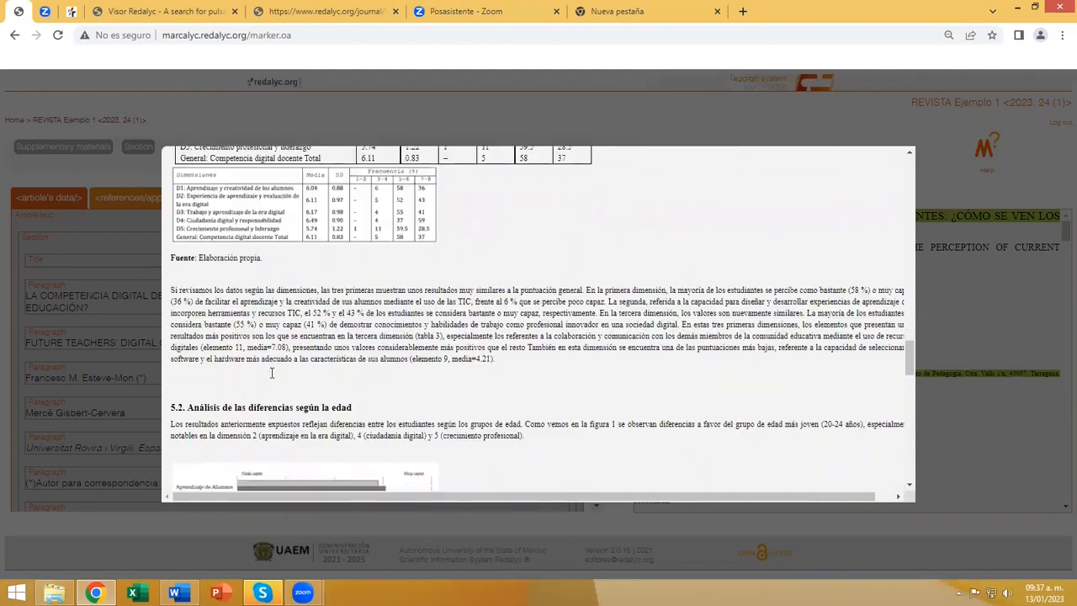
{"action": "scroll", "coordinate": [271, 373], "scroll_direction": "down", "scroll_amount": 5}
{"action": "scroll", "coordinate": [267, 308], "scroll_direction": "up", "scroll_amount": 2}
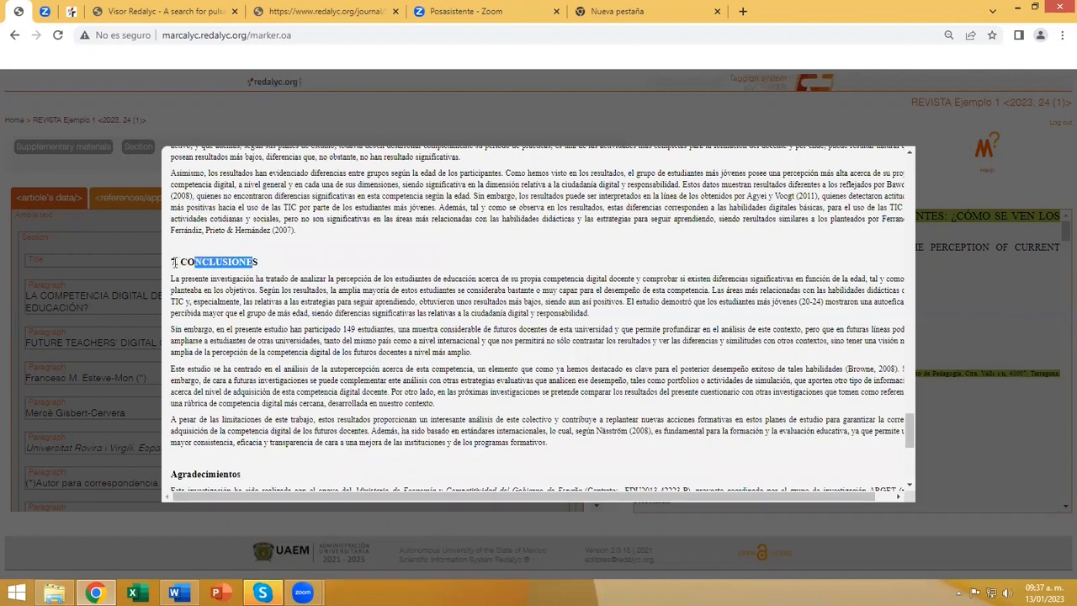
{"action": "left_click_drag", "start_coordinate": [171, 266], "coordinate": [171, 266]}
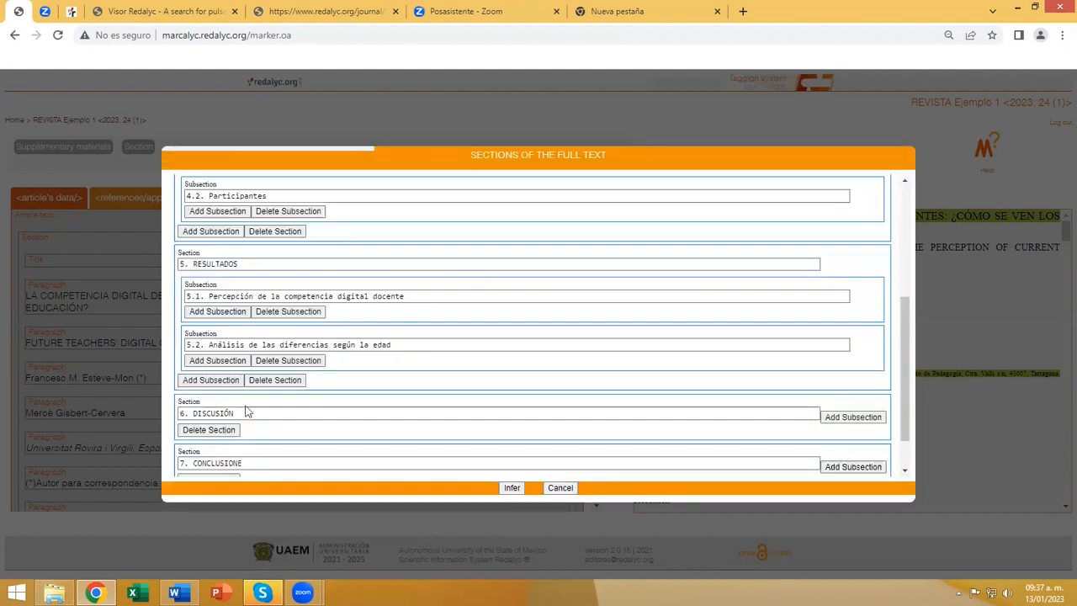
Reassign the seventh section's heading using the complete article text "7. CONCLUSIONES".
{"action": "left_click", "coordinate": [246, 462]}
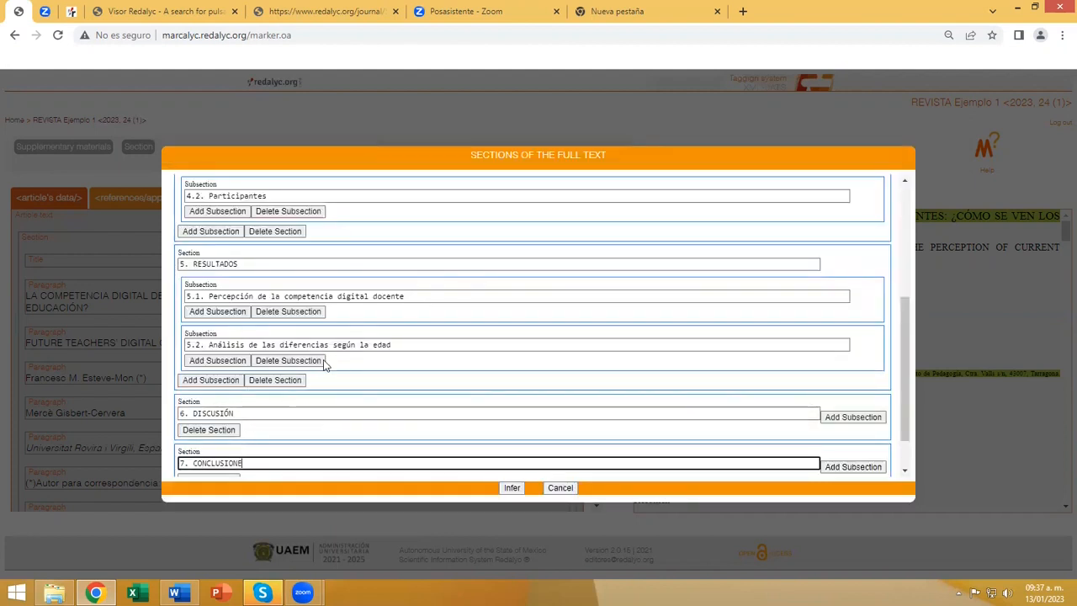
{"action": "scroll", "coordinate": [316, 353], "scroll_direction": "down", "scroll_amount": 10}
{"action": "scroll", "coordinate": [316, 353], "scroll_direction": "down", "scroll_amount": 15}
{"action": "scroll", "coordinate": [316, 353], "scroll_direction": "down", "scroll_amount": 5}
{"action": "scroll", "coordinate": [287, 327], "scroll_direction": "up", "scroll_amount": 3}
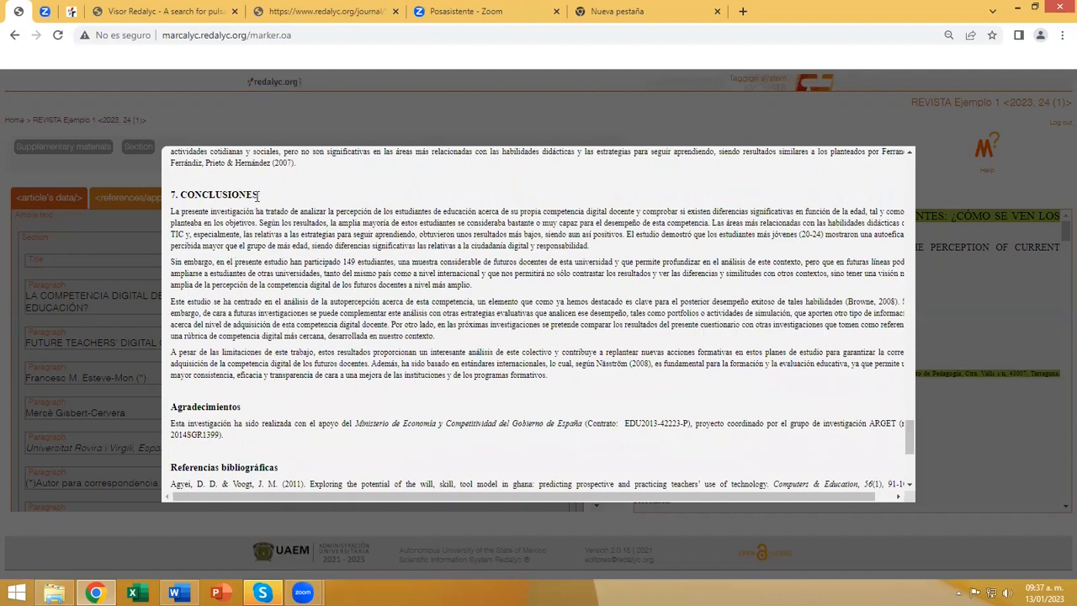
{"action": "left_click_drag", "start_coordinate": [246, 194], "coordinate": [173, 195]}
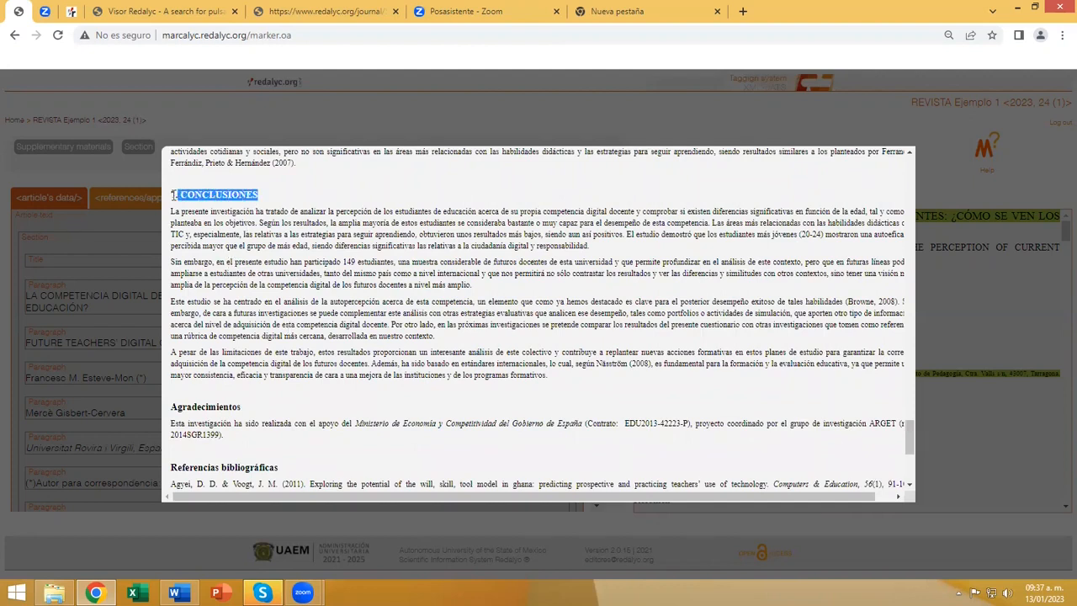
Mark the article's end with "de cara a una mejora de las instituciones y de los programas formativos." and run the full-text inference.
{"action": "scroll", "coordinate": [349, 351], "scroll_direction": "down", "scroll_amount": 1}
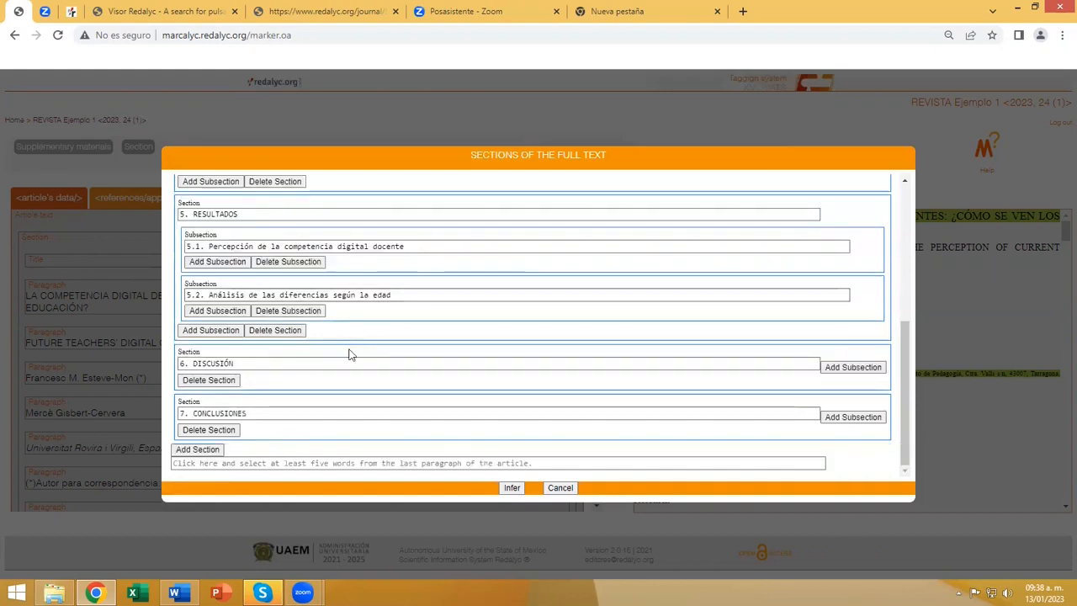
{"action": "left_click", "coordinate": [315, 460]}
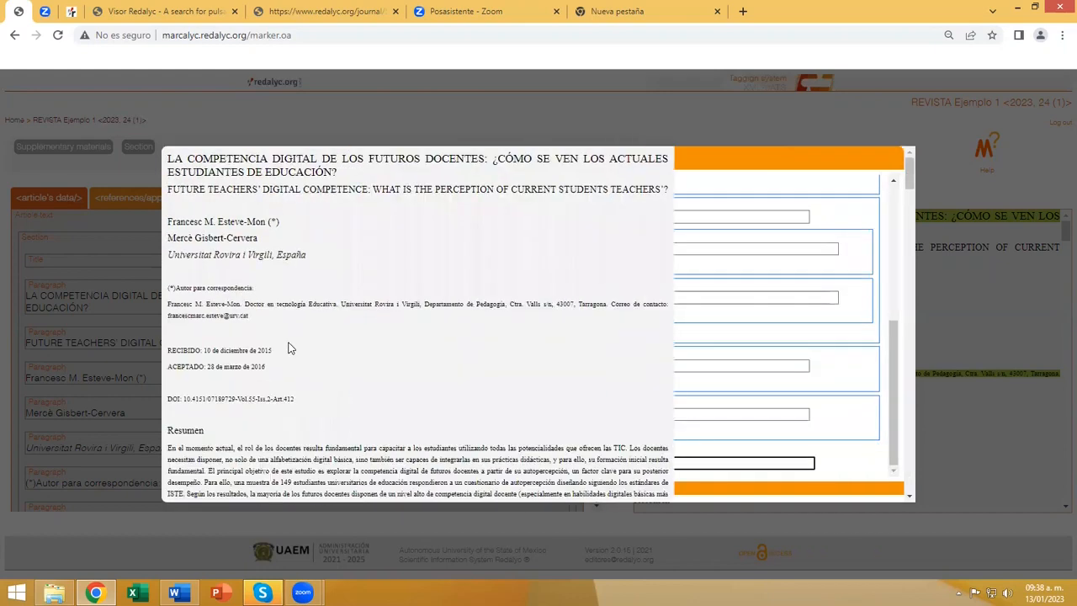
{"action": "scroll", "coordinate": [288, 347], "scroll_direction": "down", "scroll_amount": 8}
{"action": "scroll", "coordinate": [288, 346], "scroll_direction": "down", "scroll_amount": 15}
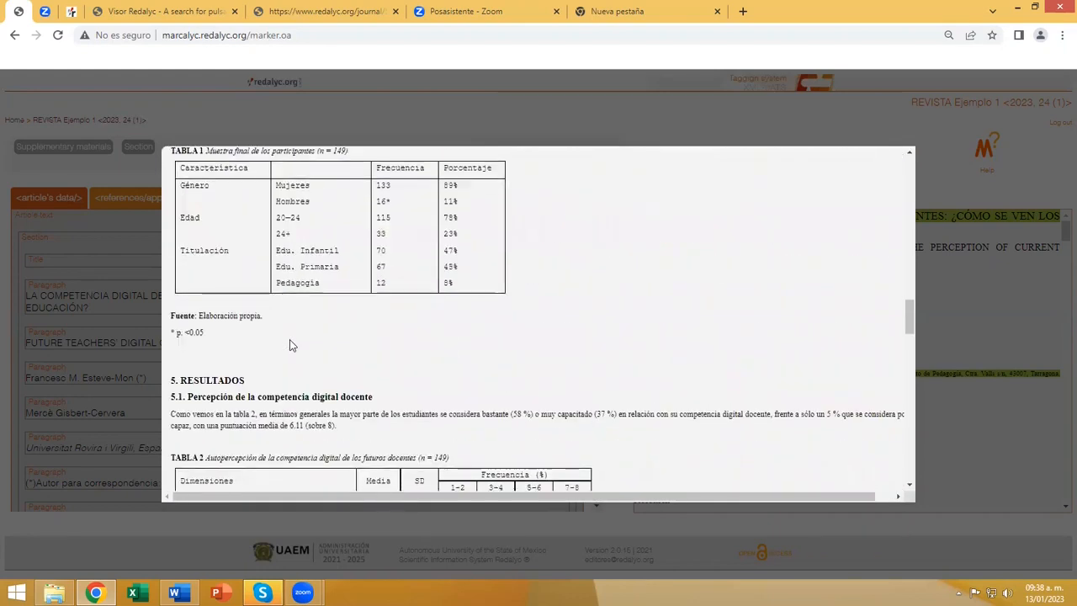
{"action": "scroll", "coordinate": [290, 345], "scroll_direction": "down", "scroll_amount": 15}
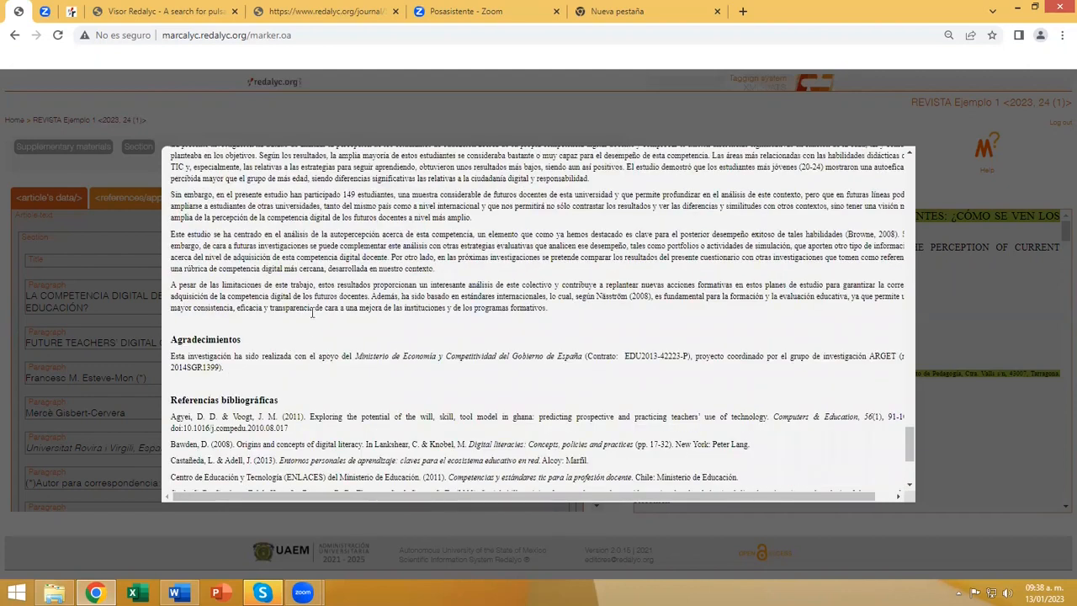
{"action": "left_click_drag", "start_coordinate": [316, 308], "coordinate": [547, 309]}
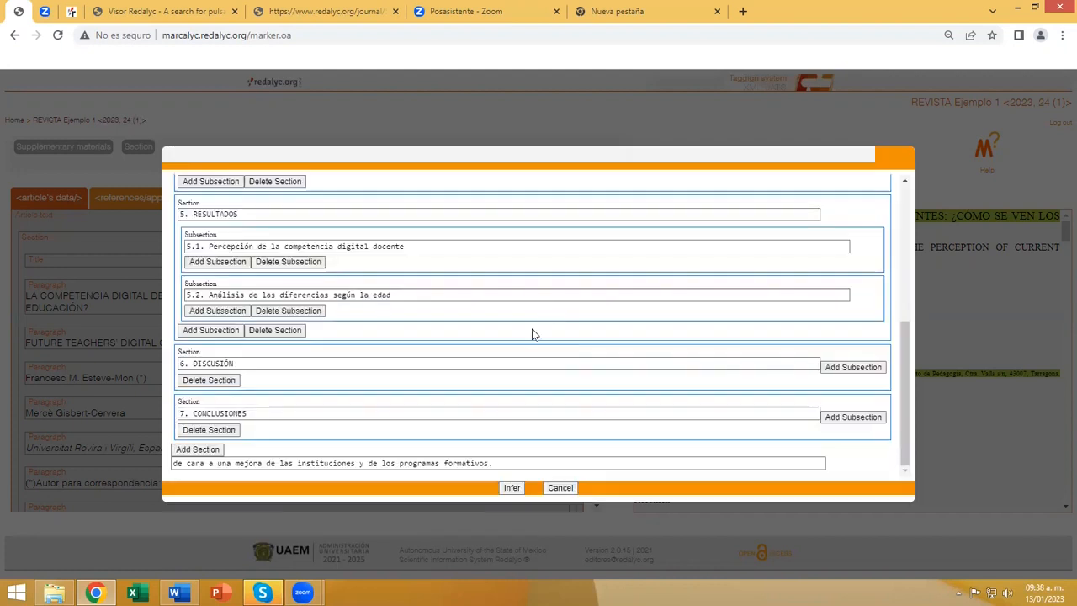
{"action": "left_click", "coordinate": [511, 487]}
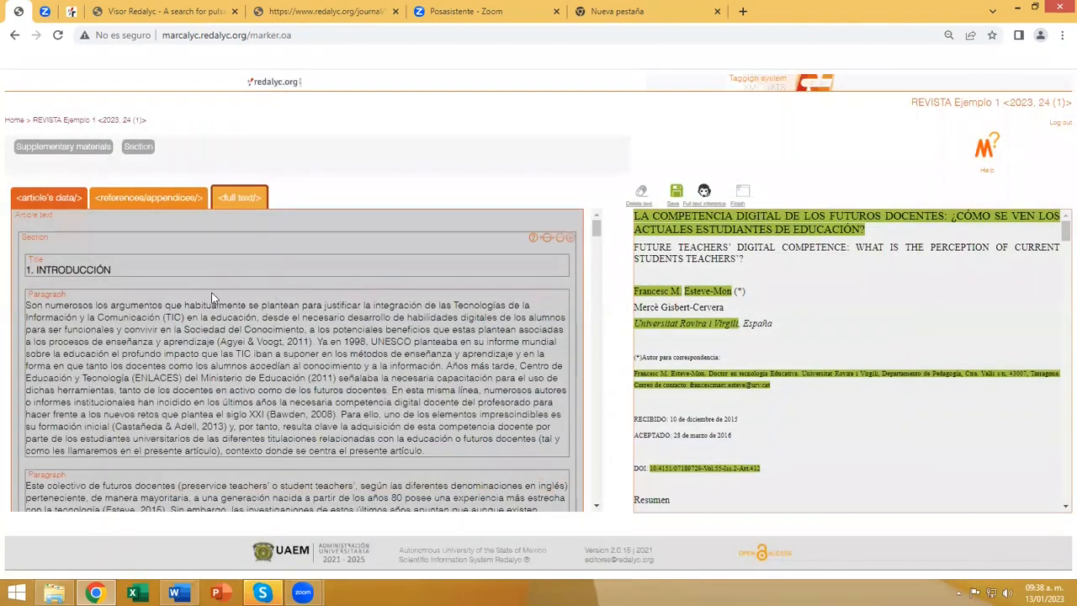
Review the tagged title and paragraphs of the "1. INTRODUCCIÓN" and "2. LA COMPETENCIA DIGITAL DOCENTE" sections.
{"action": "scroll", "coordinate": [210, 296], "scroll_direction": "down", "scroll_amount": 8}
{"action": "scroll", "coordinate": [248, 301], "scroll_direction": "down", "scroll_amount": 5}
{"action": "scroll", "coordinate": [249, 301], "scroll_direction": "up", "scroll_amount": 4}
{"action": "scroll", "coordinate": [248, 301], "scroll_direction": "up", "scroll_amount": 10}
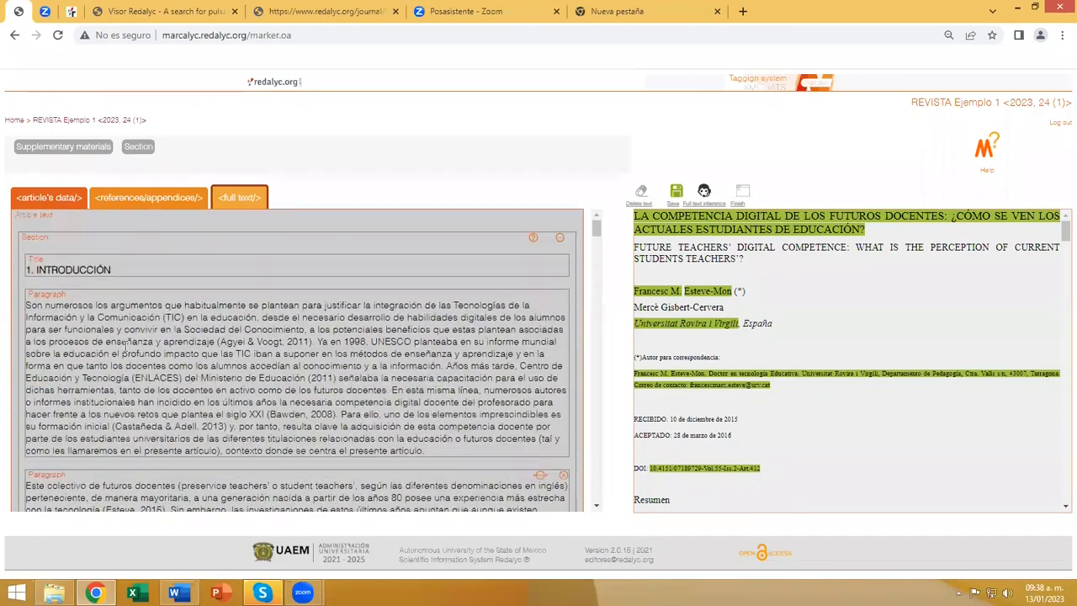
{"action": "left_click", "coordinate": [51, 238]}
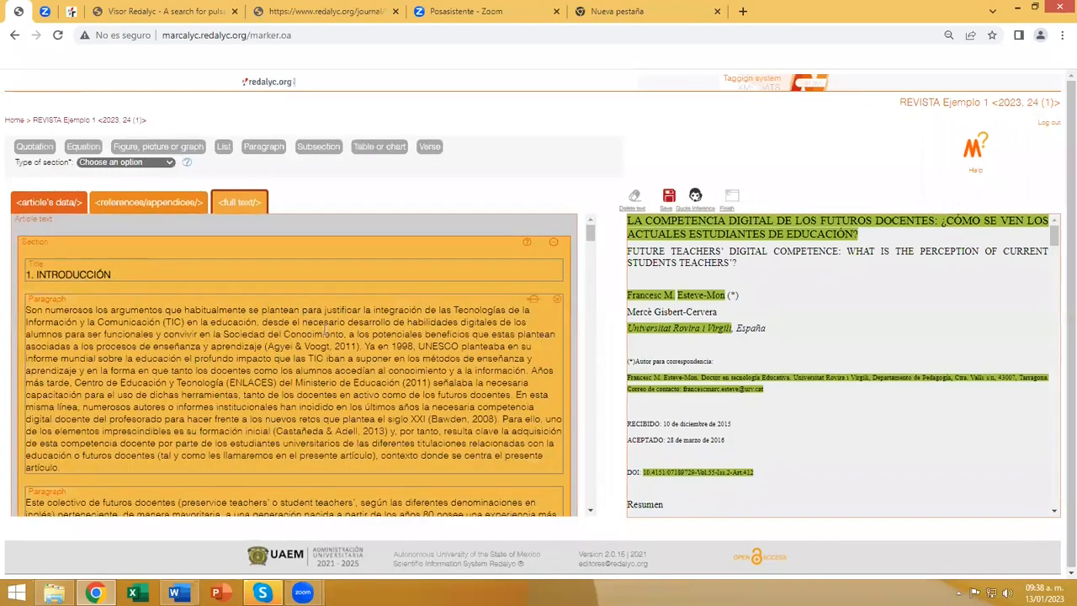
{"action": "scroll", "coordinate": [331, 332], "scroll_direction": "down", "scroll_amount": 5}
{"action": "scroll", "coordinate": [189, 320], "scroll_direction": "up", "scroll_amount": 3}
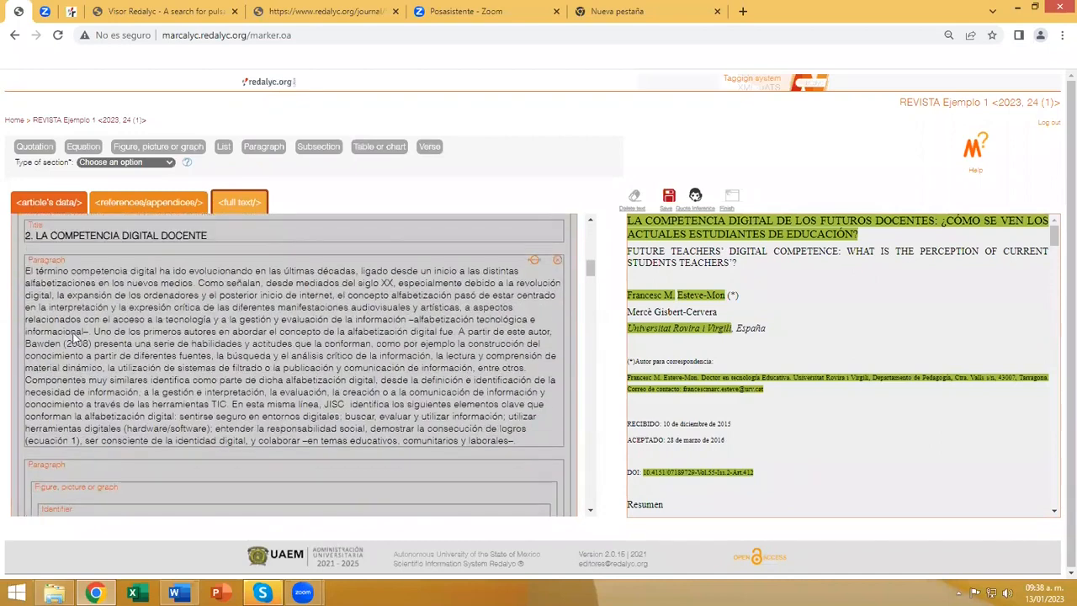
{"action": "left_click", "coordinate": [457, 406]}
{"action": "scroll", "coordinate": [456, 406], "scroll_direction": "down", "scroll_amount": 10}
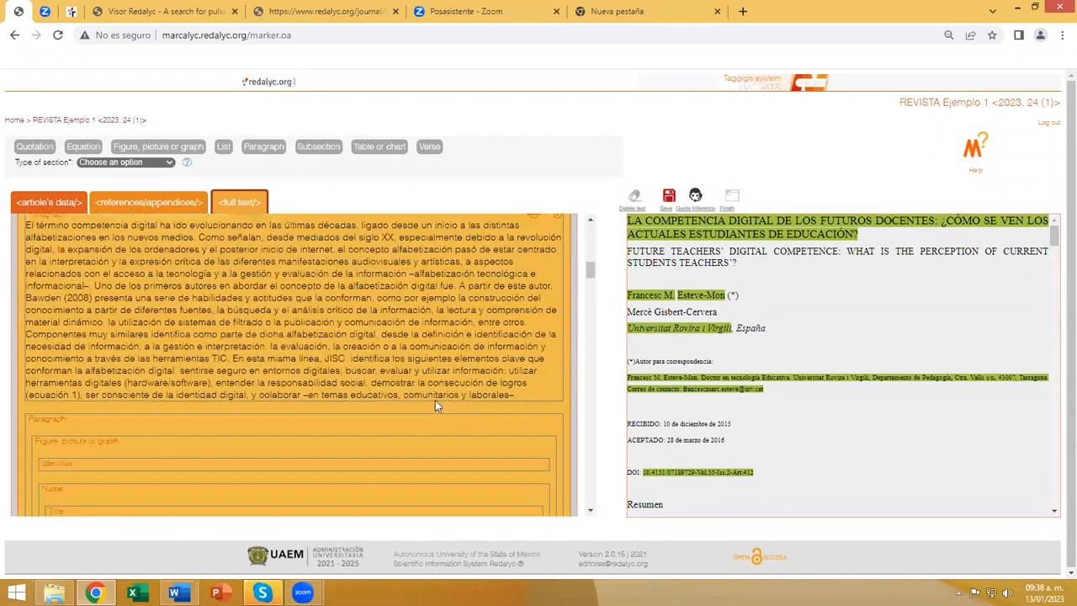
{"action": "scroll", "coordinate": [212, 408], "scroll_direction": "down", "scroll_amount": 5}
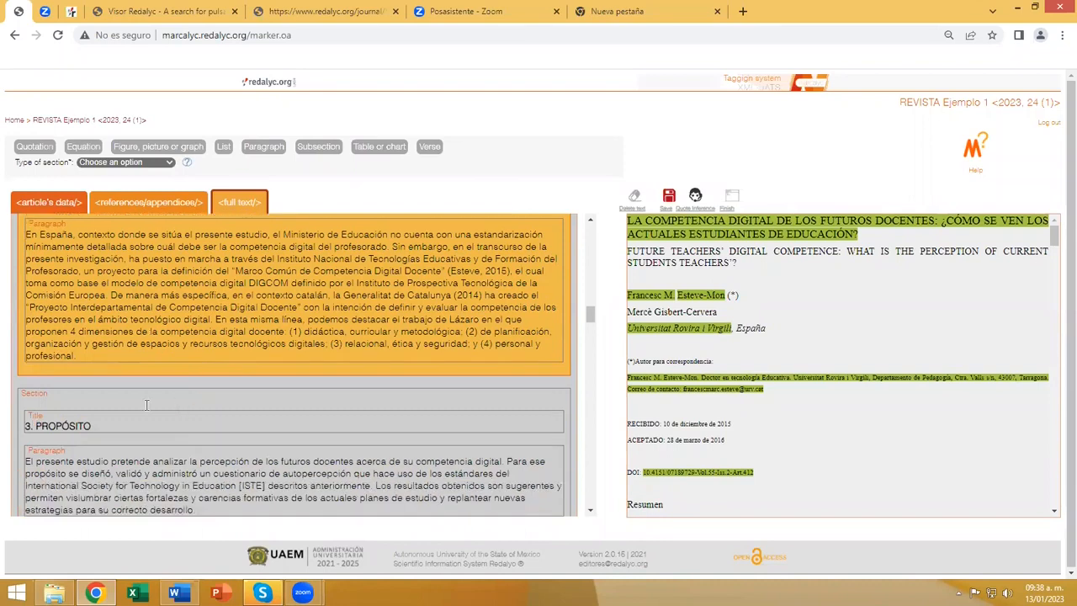
Review the tagging of "3. PROPÓSITO", "4. MÉTODO" and "5. RESULTADOS", including their subsections and tables, against the source article.
{"action": "left_click", "coordinate": [29, 303]}
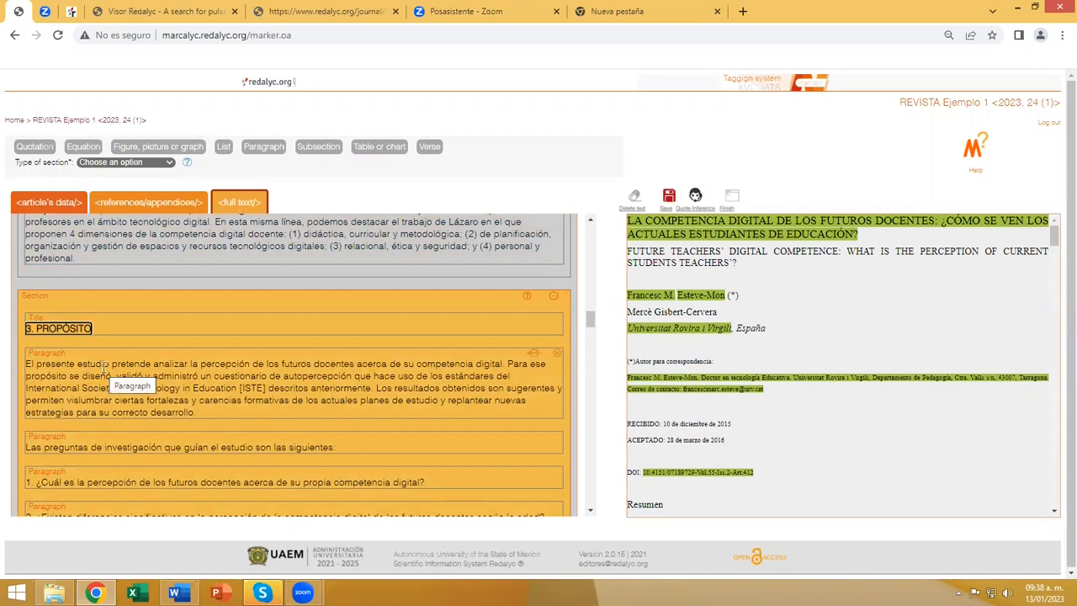
{"action": "scroll", "coordinate": [103, 368], "scroll_direction": "down", "scroll_amount": 3}
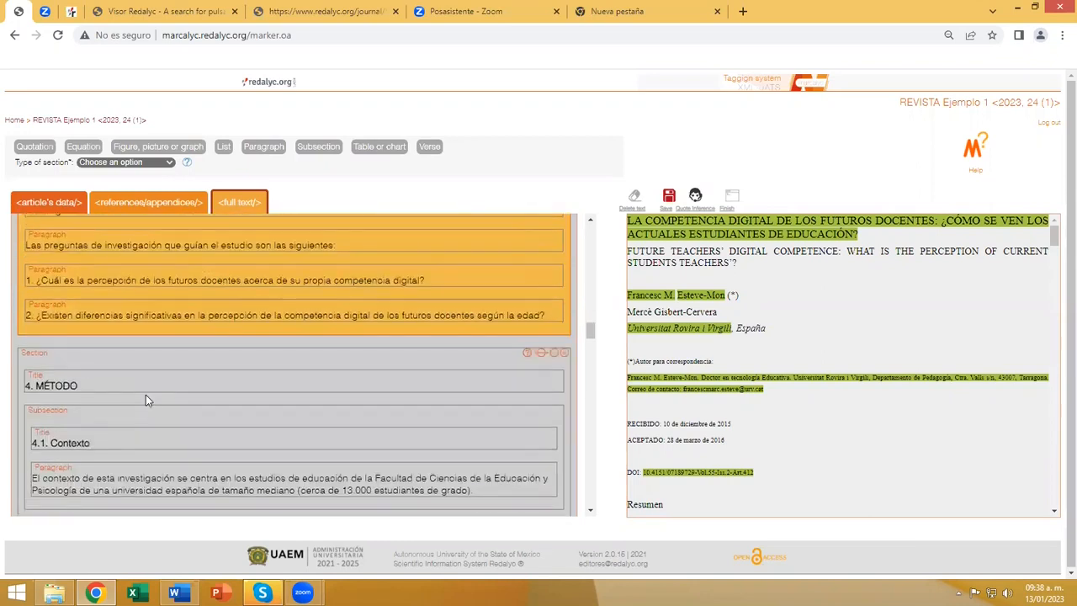
{"action": "left_click", "coordinate": [48, 294]}
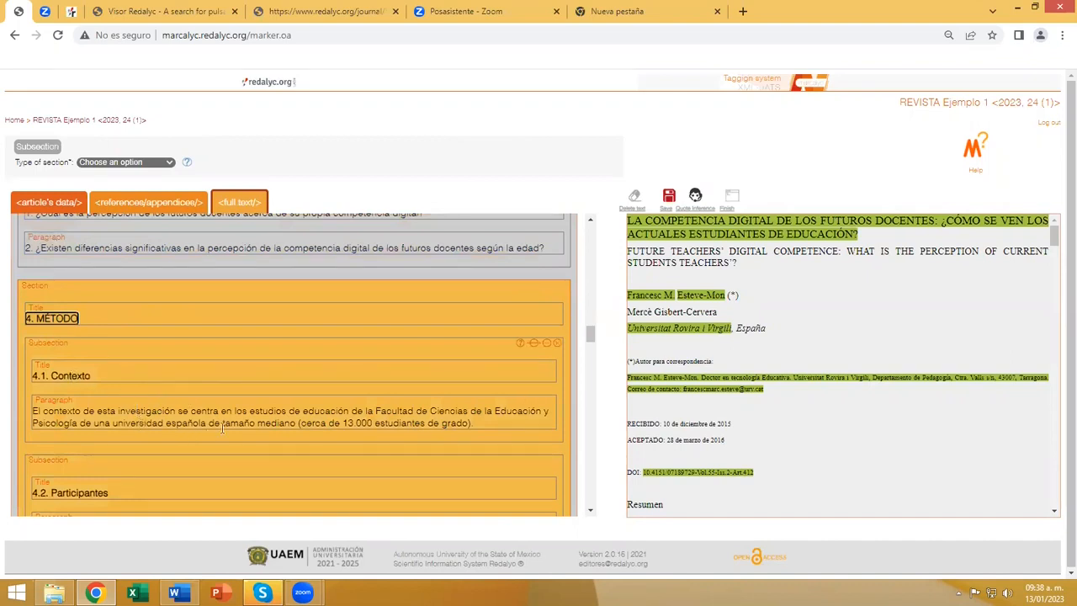
{"action": "scroll", "coordinate": [314, 428], "scroll_direction": "down", "scroll_amount": 3}
{"action": "scroll", "coordinate": [551, 433], "scroll_direction": "down", "scroll_amount": 5}
{"action": "scroll", "coordinate": [783, 425], "scroll_direction": "down", "scroll_amount": 5}
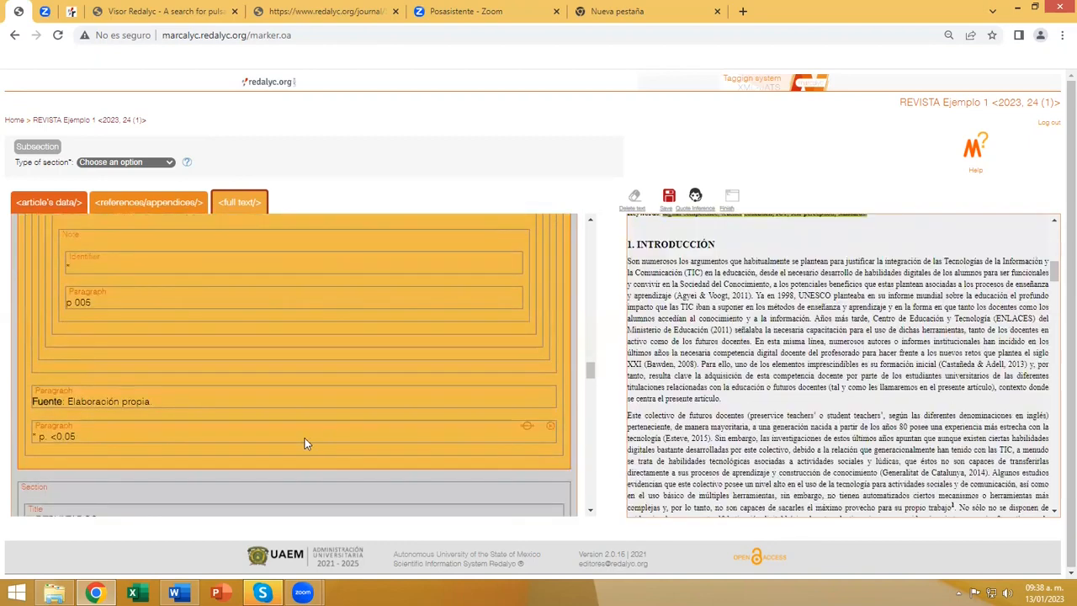
{"action": "scroll", "coordinate": [305, 444], "scroll_direction": "down", "scroll_amount": 3}
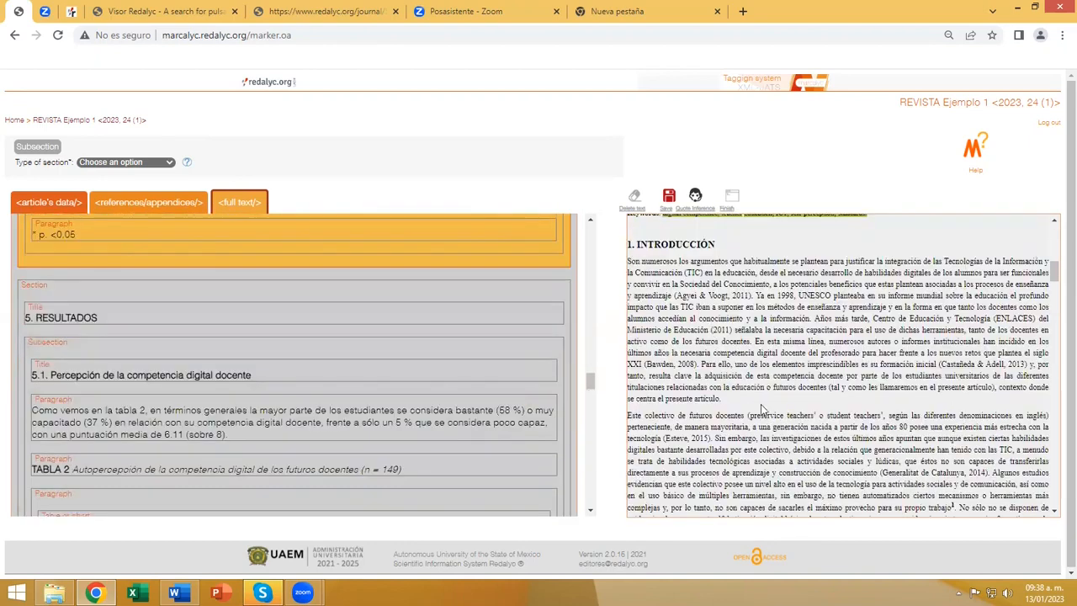
{"action": "scroll", "coordinate": [695, 445], "scroll_direction": "down", "scroll_amount": 2}
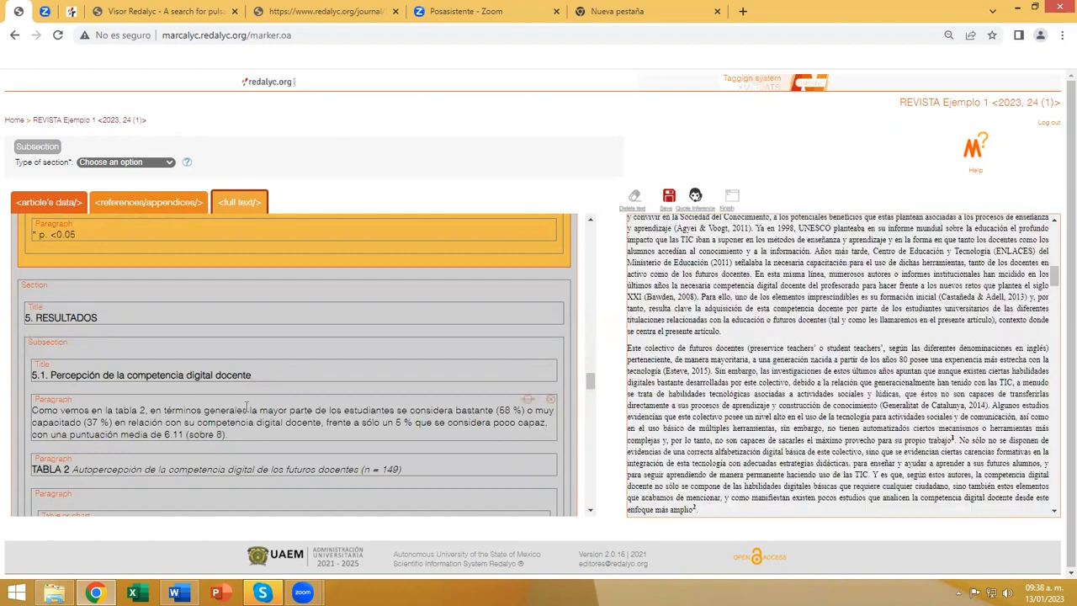
{"action": "scroll", "coordinate": [246, 407], "scroll_direction": "down", "scroll_amount": 9}
{"action": "scroll", "coordinate": [247, 407], "scroll_direction": "up", "scroll_amount": 6}
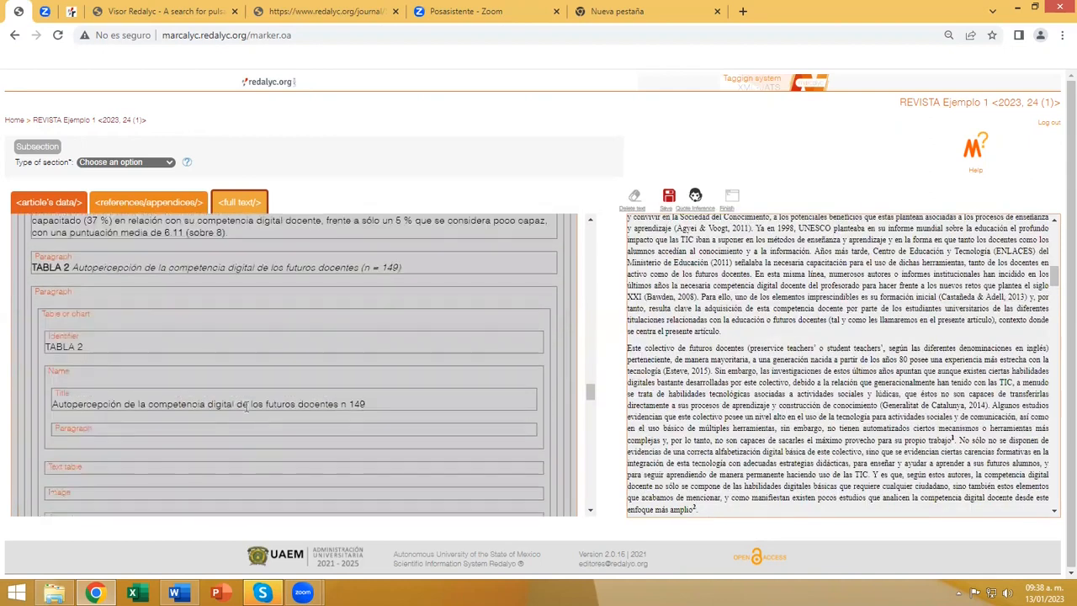
{"action": "scroll", "coordinate": [246, 407], "scroll_direction": "up", "scroll_amount": 15}
{"action": "scroll", "coordinate": [248, 407], "scroll_direction": "up", "scroll_amount": 10}
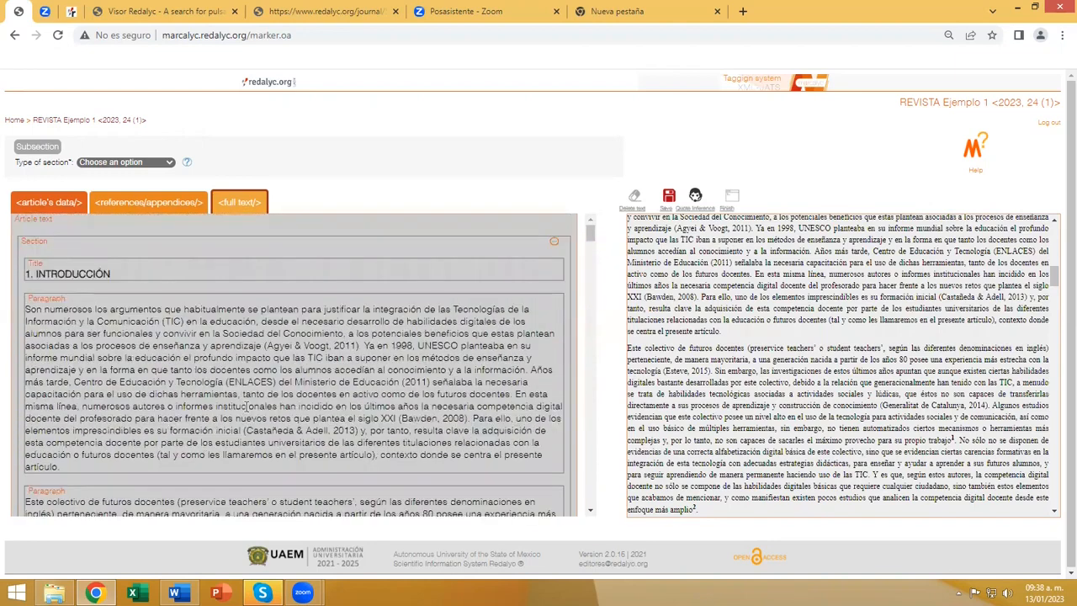
Compare the tagged introduction with the source article and select its second paragraph, beginning "Este colectivo de futuros docentes", for inline tagging.
{"action": "left_click", "coordinate": [312, 307]}
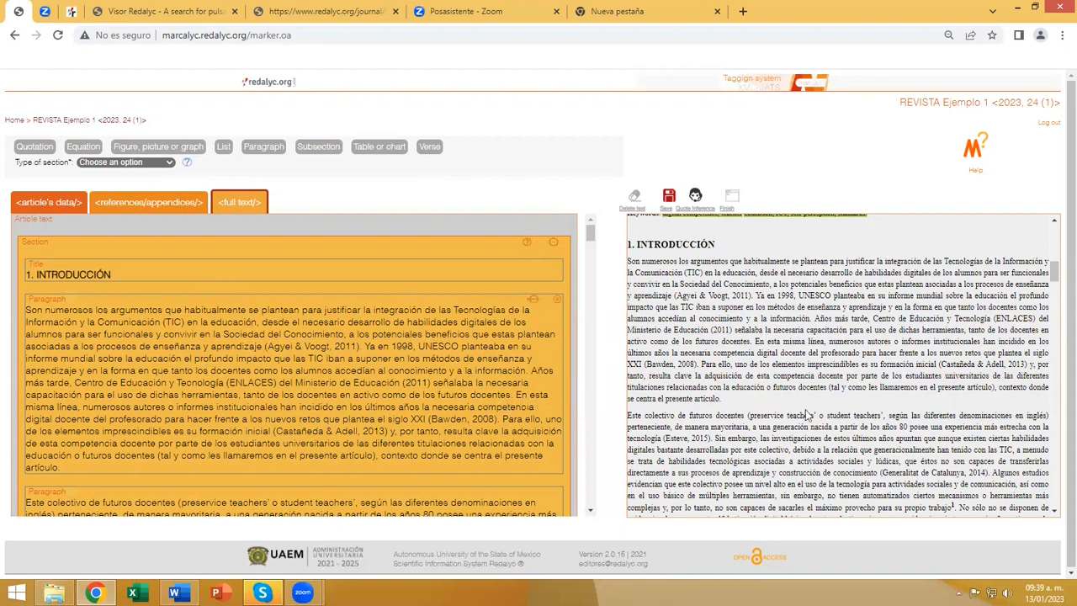
{"action": "scroll", "coordinate": [807, 415], "scroll_direction": "down", "scroll_amount": 3}
{"action": "scroll", "coordinate": [431, 408], "scroll_direction": "down", "scroll_amount": 4}
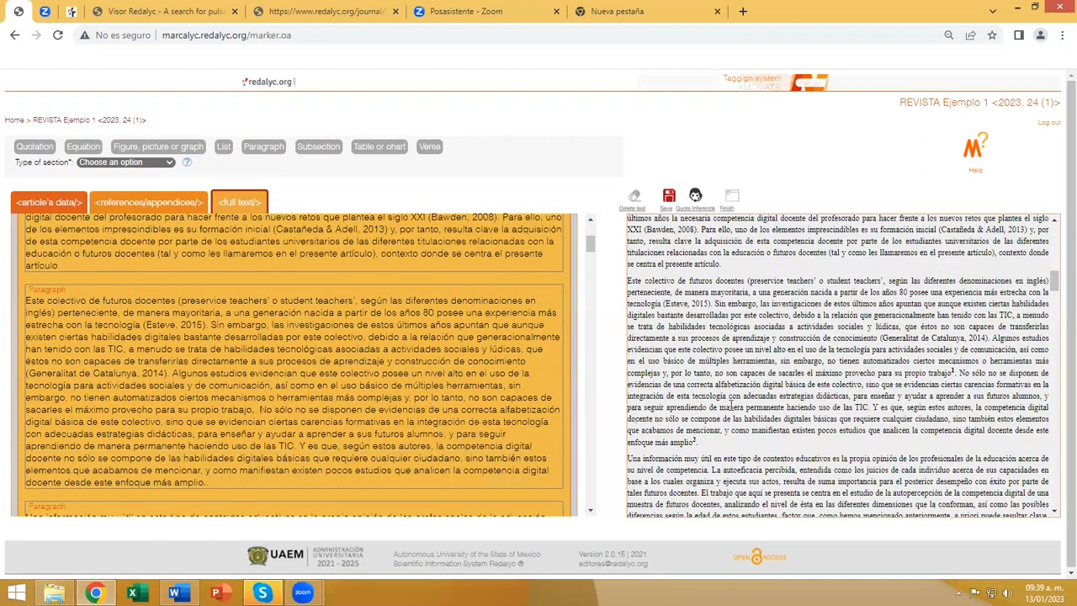
{"action": "left_click", "coordinate": [288, 380]}
{"action": "left_click_drag", "start_coordinate": [173, 347], "coordinate": [347, 423]}
{"action": "left_click", "coordinate": [412, 452]}
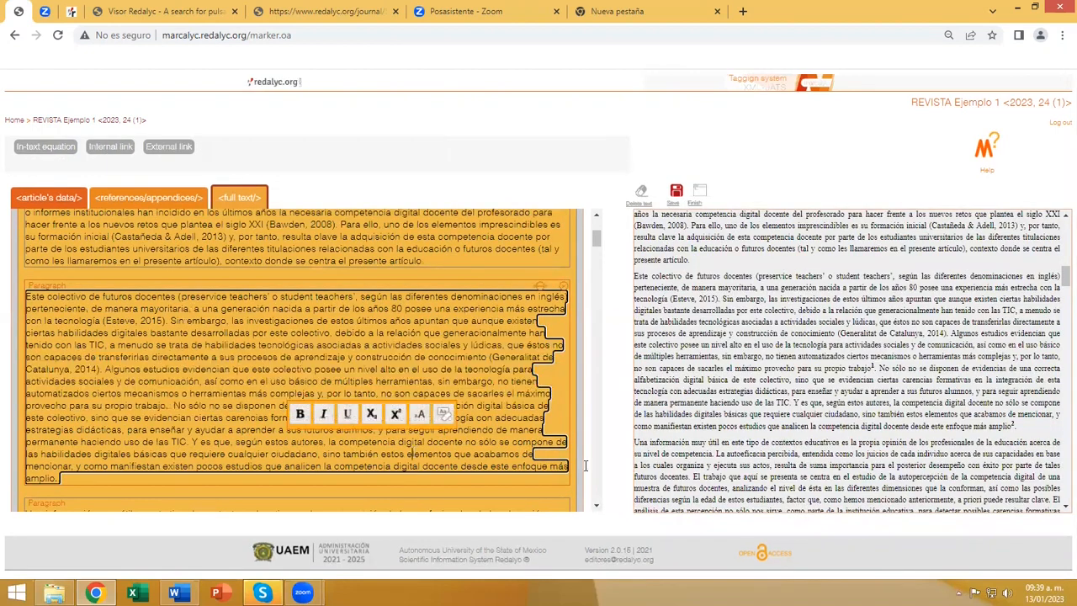
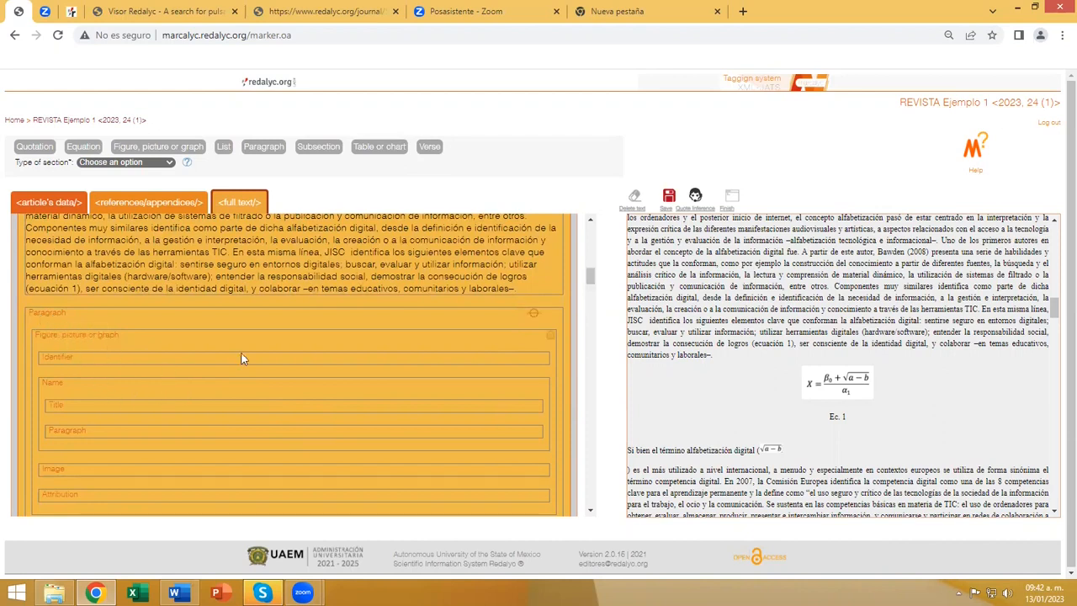
Replace the figure tag in the empty paragraph above "Ec. 1" with an equation tag and mark "Ec. 1" as its identifier.
{"action": "left_click", "coordinate": [552, 340]}
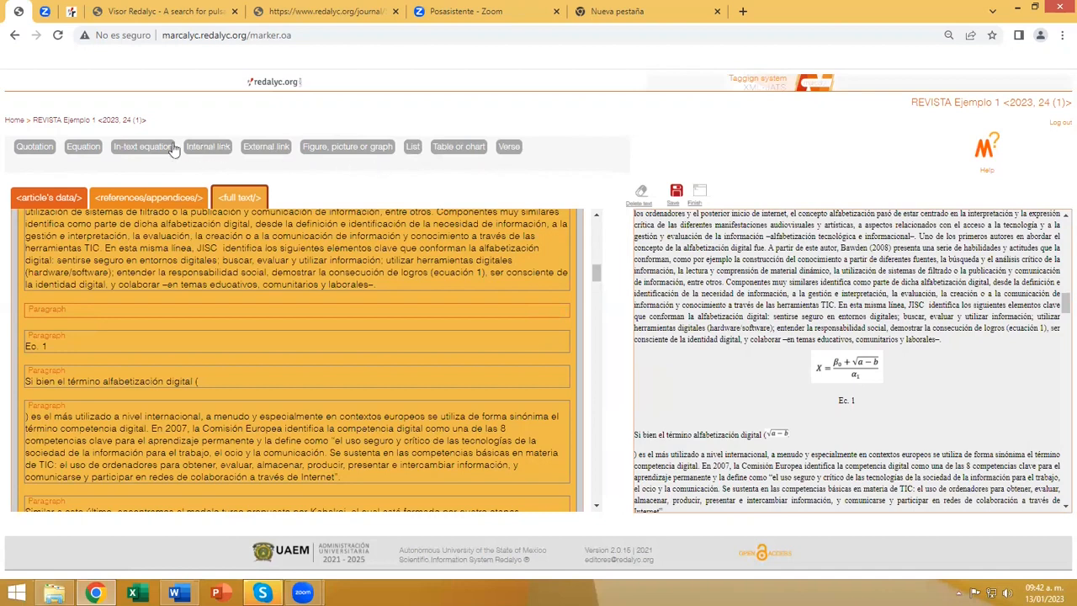
{"action": "left_click", "coordinate": [81, 147]}
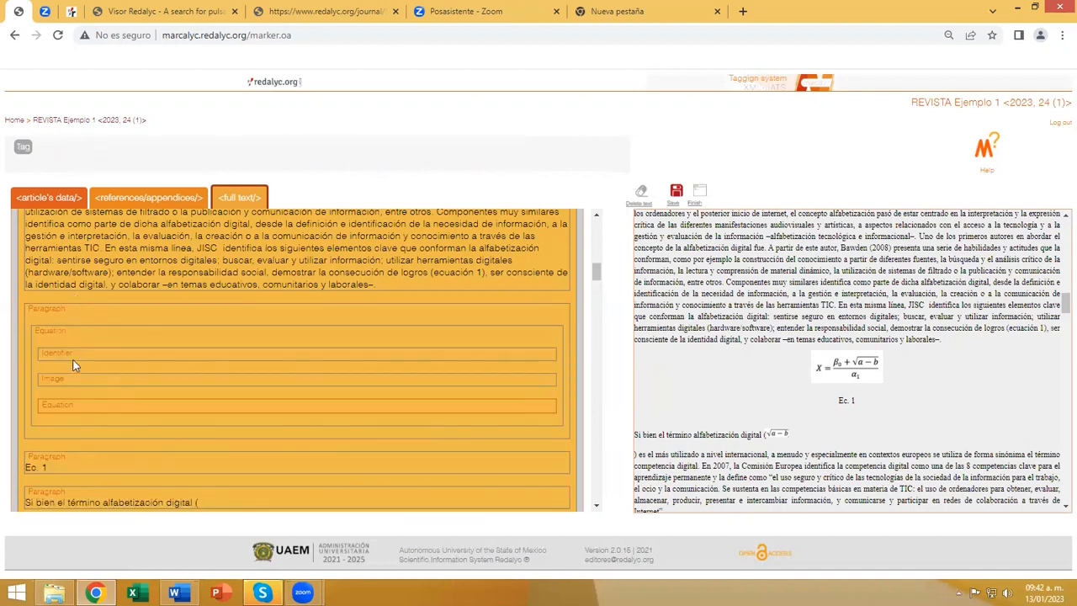
{"action": "scroll", "coordinate": [72, 362], "scroll_direction": "down", "scroll_amount": 2}
{"action": "left_click", "coordinate": [63, 262]}
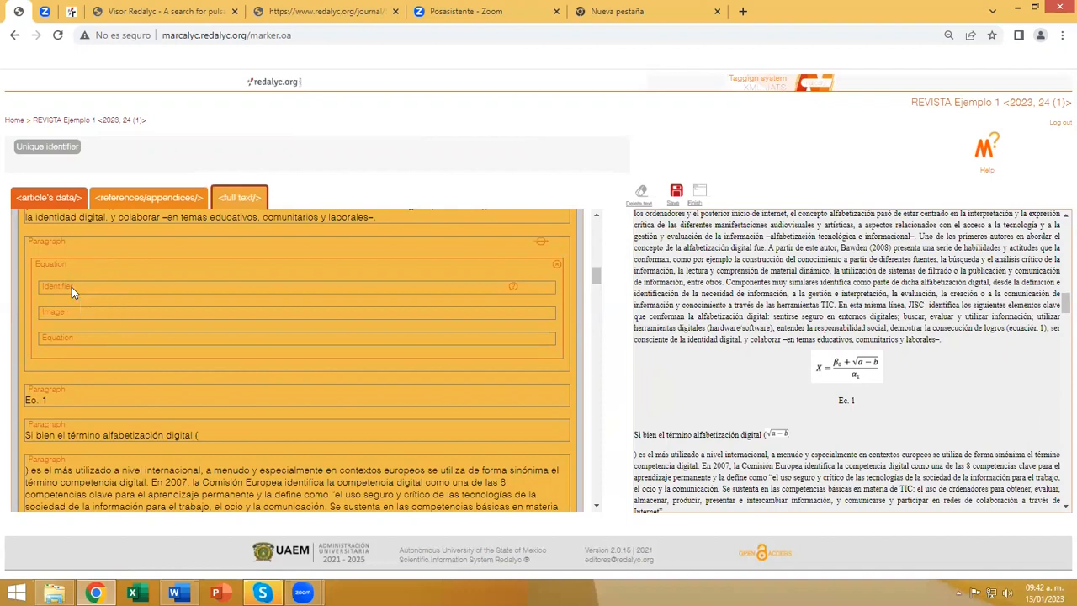
{"action": "left_click", "coordinate": [318, 341]}
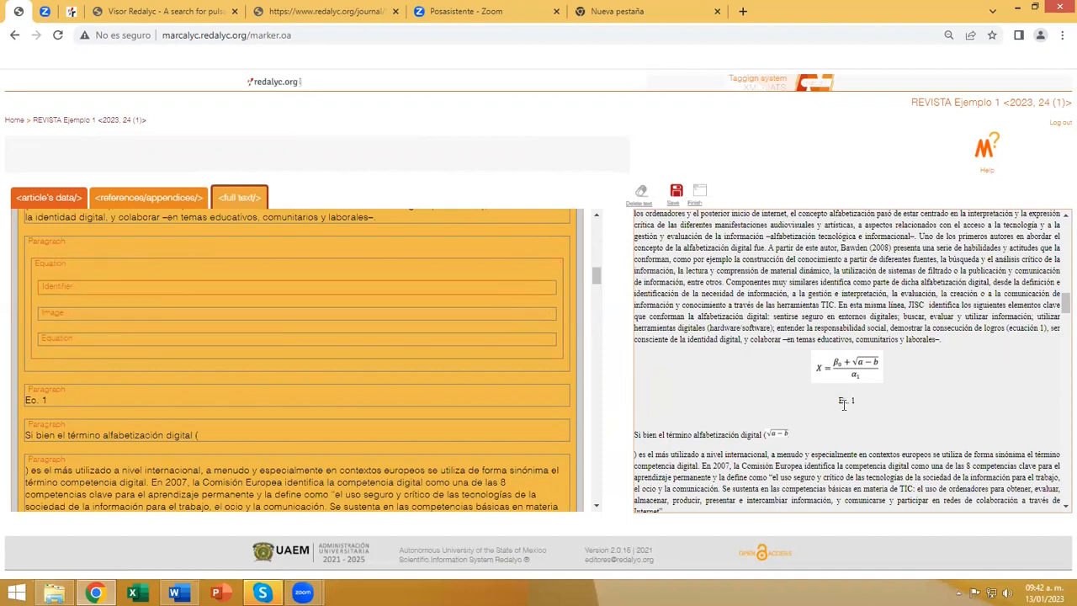
{"action": "left_click_drag", "start_coordinate": [838, 401], "coordinate": [858, 405]}
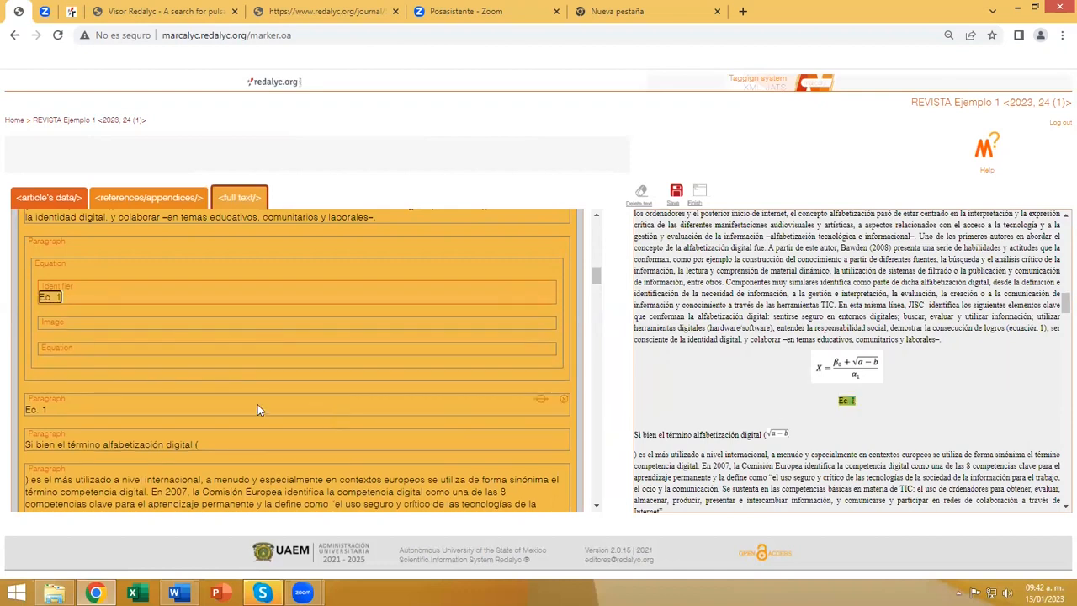
Upload Ecu01.png from the Imágenes folder to the image gallery for the equation's Image tag.
{"action": "left_click", "coordinate": [55, 323]}
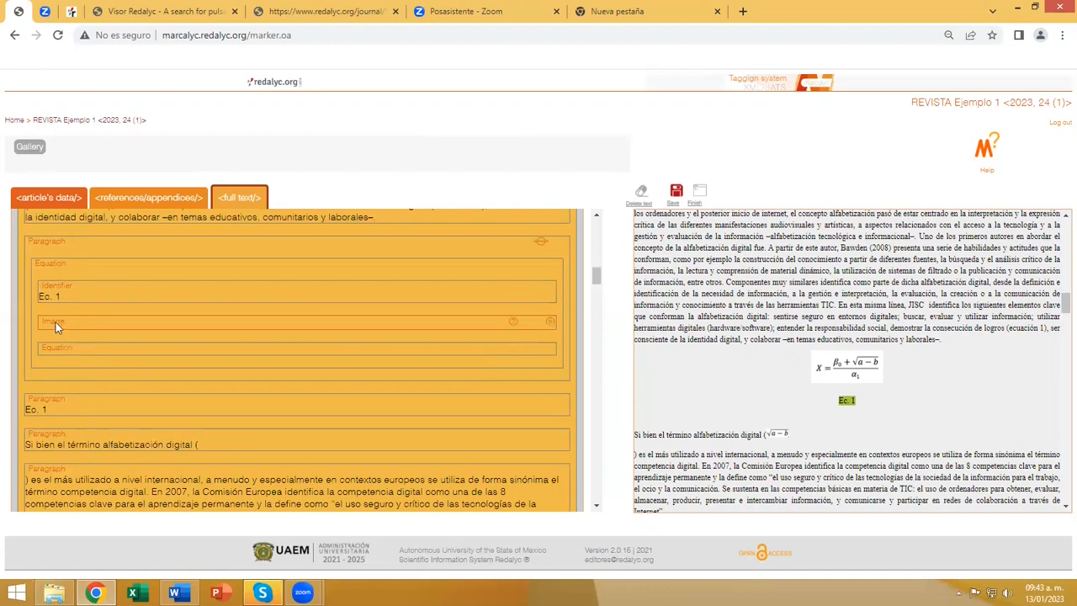
{"action": "left_click", "coordinate": [29, 148]}
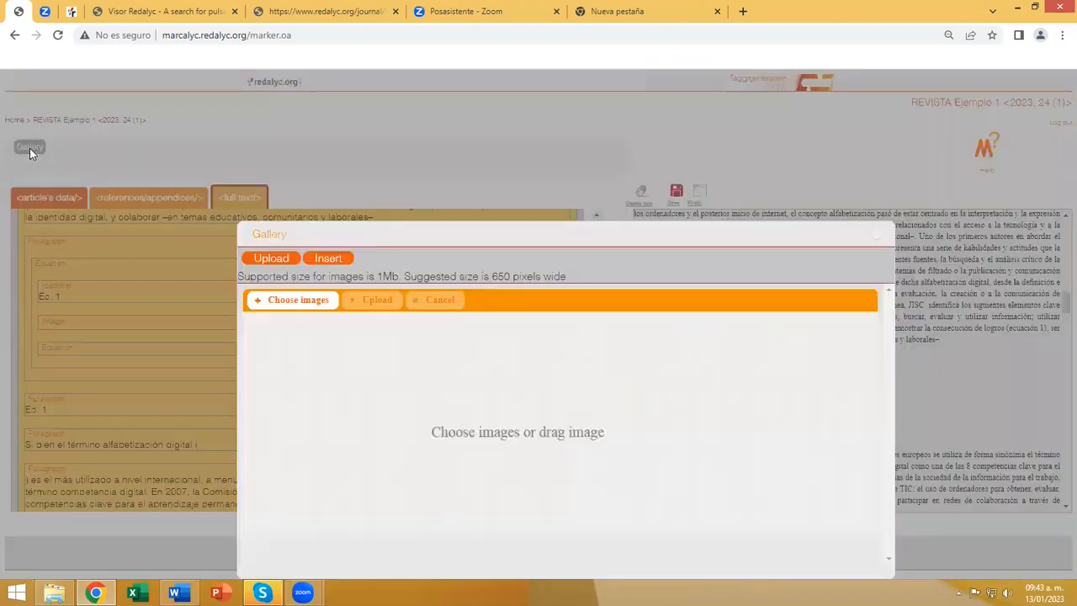
{"action": "left_click", "coordinate": [286, 306]}
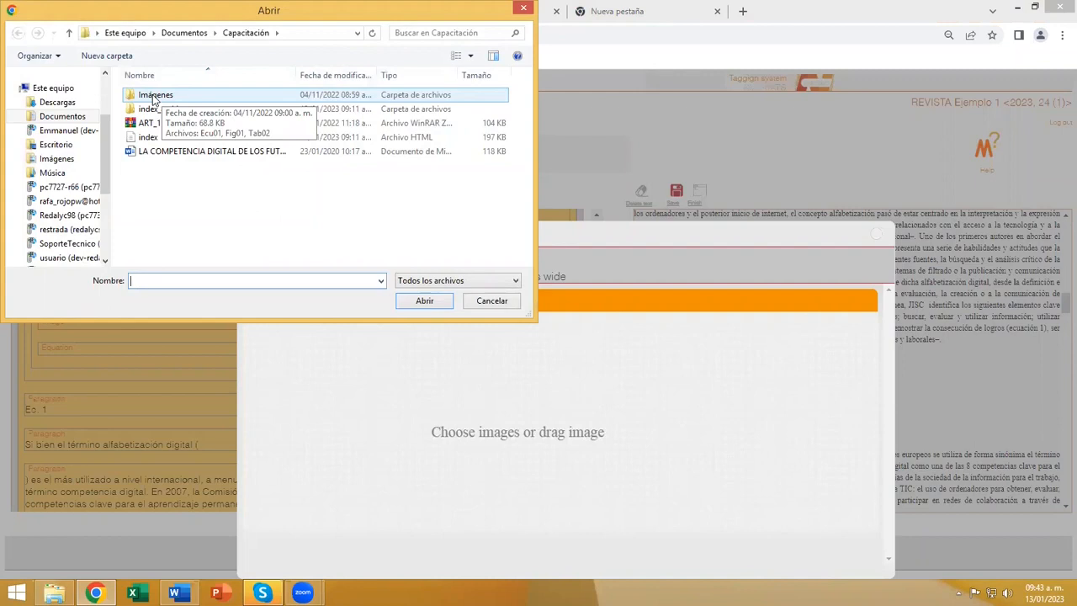
{"action": "double_click", "coordinate": [153, 97]}
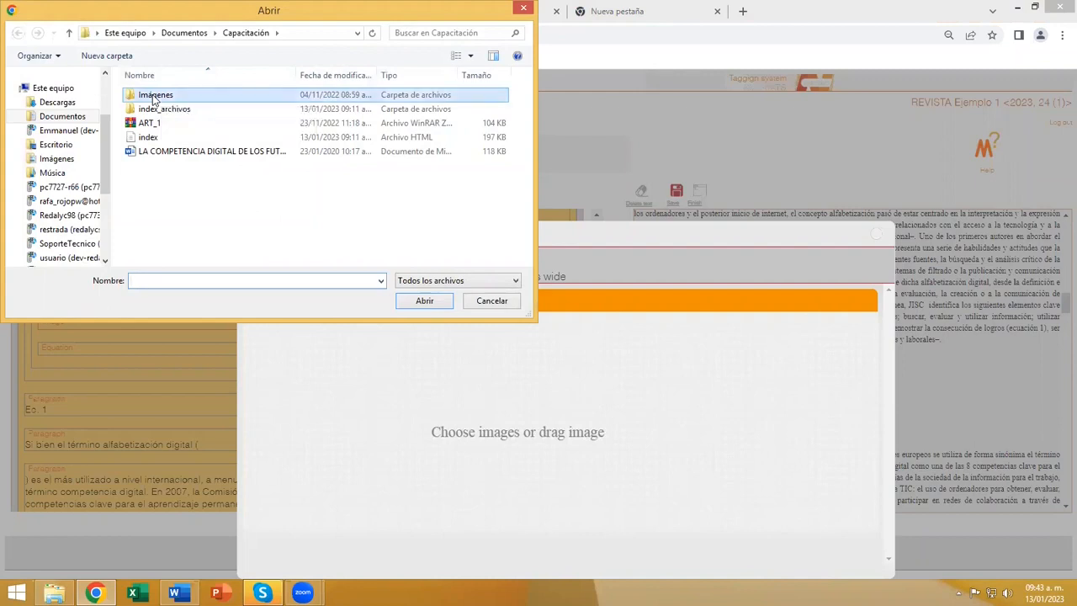
{"action": "left_click", "coordinate": [152, 115]}
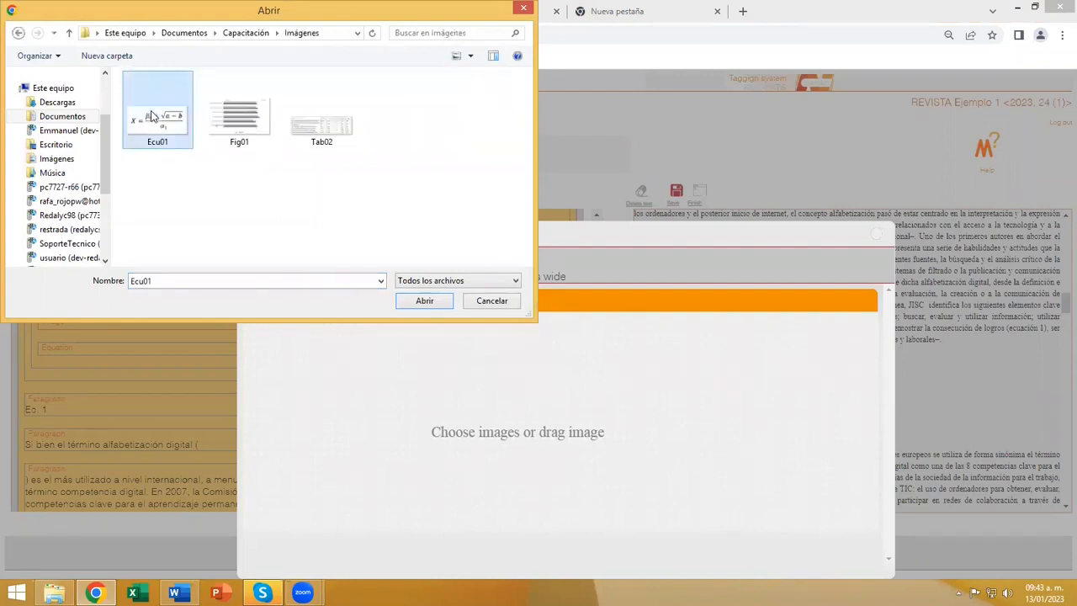
{"action": "left_click", "coordinate": [423, 302]}
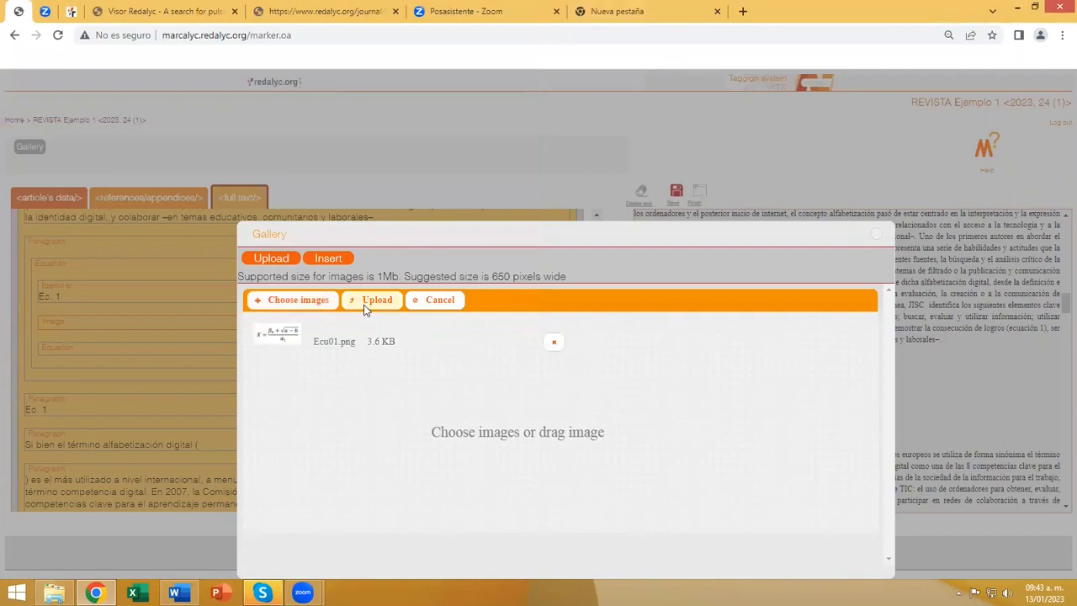
{"action": "left_click", "coordinate": [364, 306]}
Insert the uploaded equation picture from the gallery into the equation's Image tag.
{"action": "left_click", "coordinate": [337, 262]}
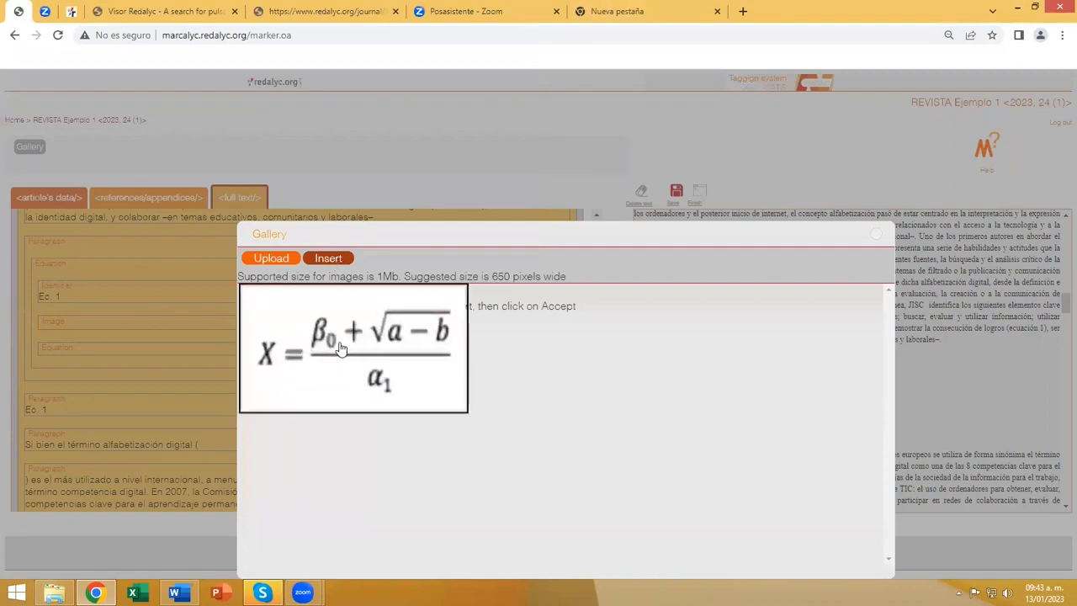
{"action": "left_click", "coordinate": [336, 347]}
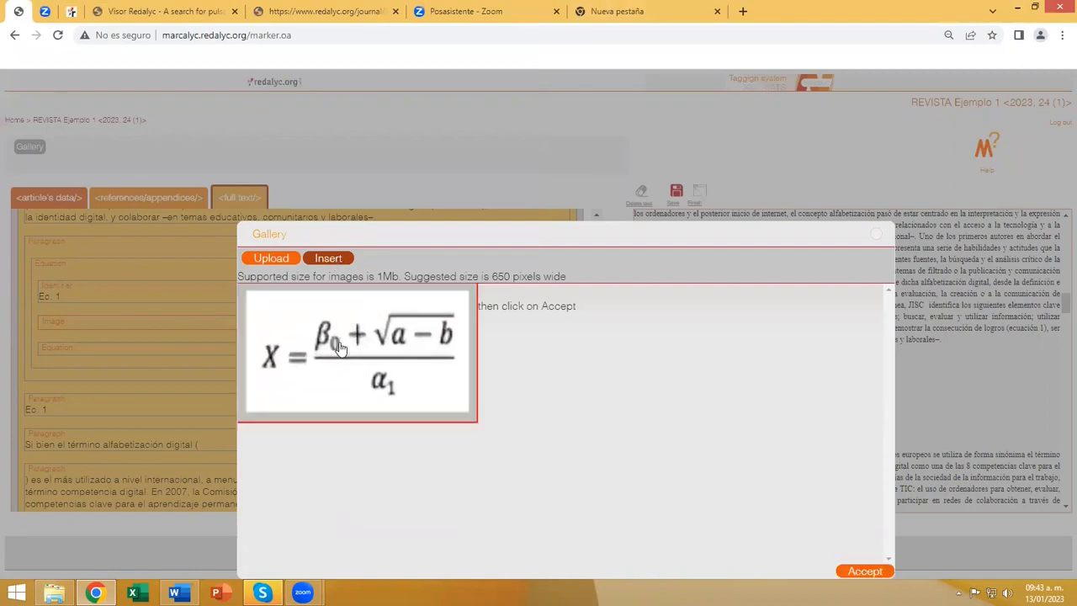
{"action": "left_click", "coordinate": [865, 571]}
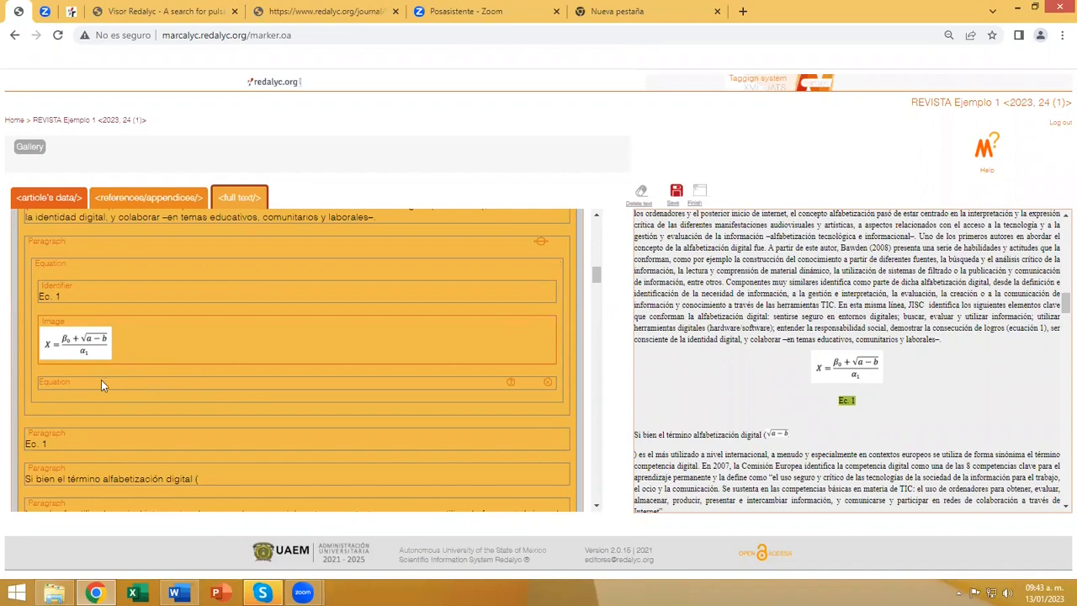
Delete the empty Equation tag inside the equation and the duplicate "Ec. 1" paragraph below it, and save the changes.
{"action": "left_click", "coordinate": [548, 388]}
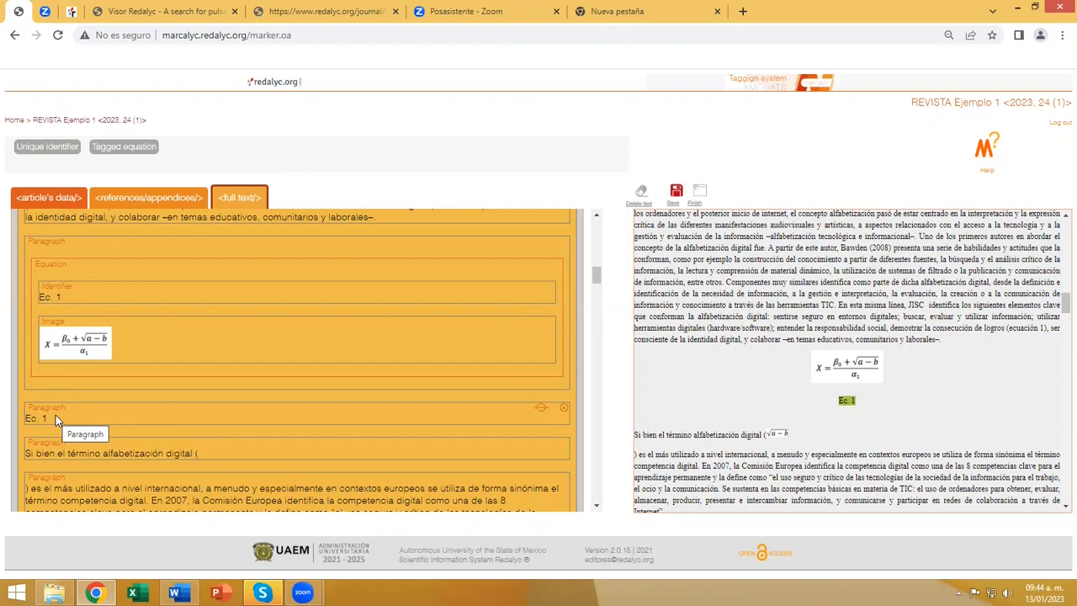
{"action": "left_click", "coordinate": [563, 407]}
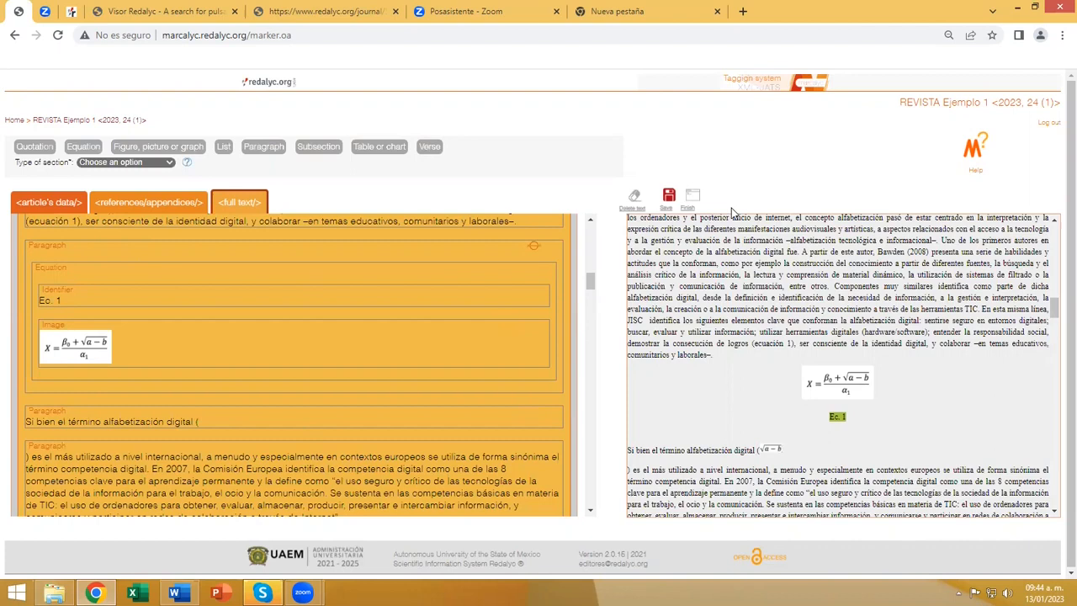
{"action": "left_click", "coordinate": [669, 197]}
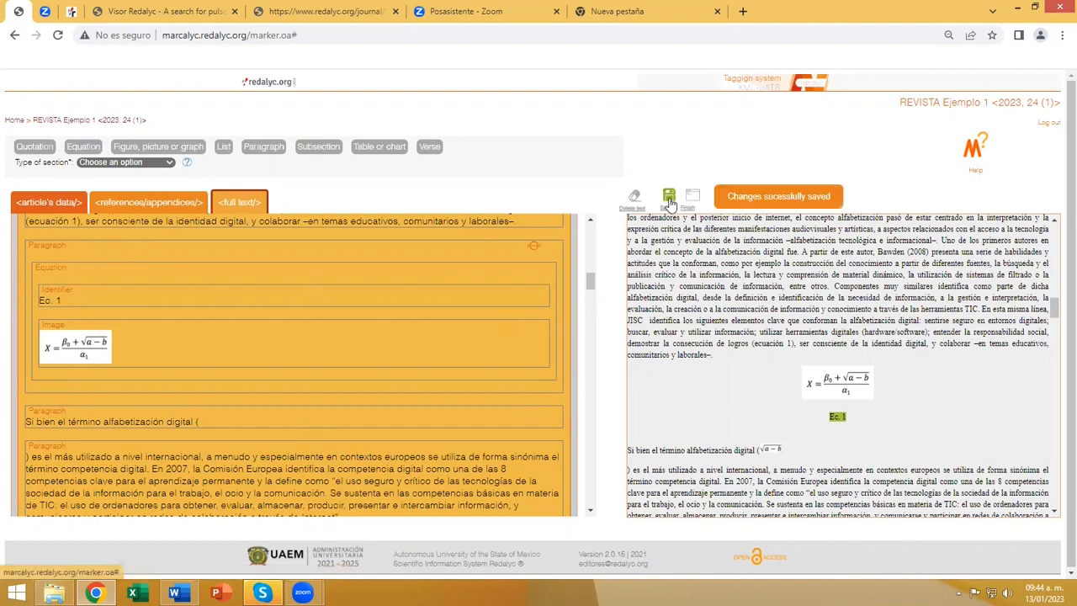
Delete the split-off paragraph starting ") es el más utilizado" and retag its text together with "Si bien el término alfabetización digital (" as one paragraph.
{"action": "scroll", "coordinate": [287, 352], "scroll_direction": "down", "scroll_amount": 2}
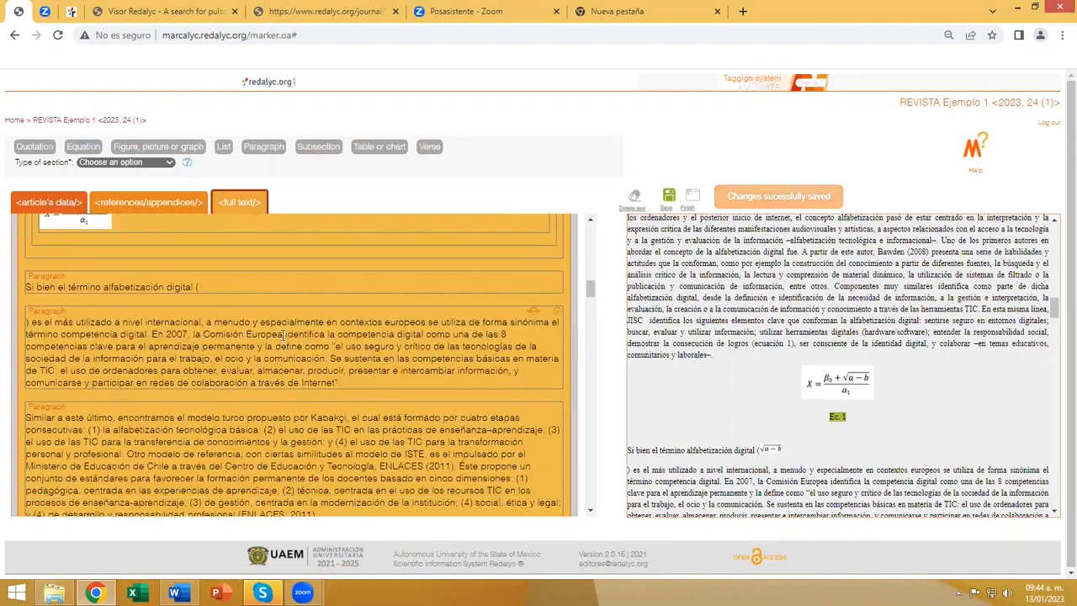
{"action": "scroll", "coordinate": [775, 388], "scroll_direction": "down", "scroll_amount": 3}
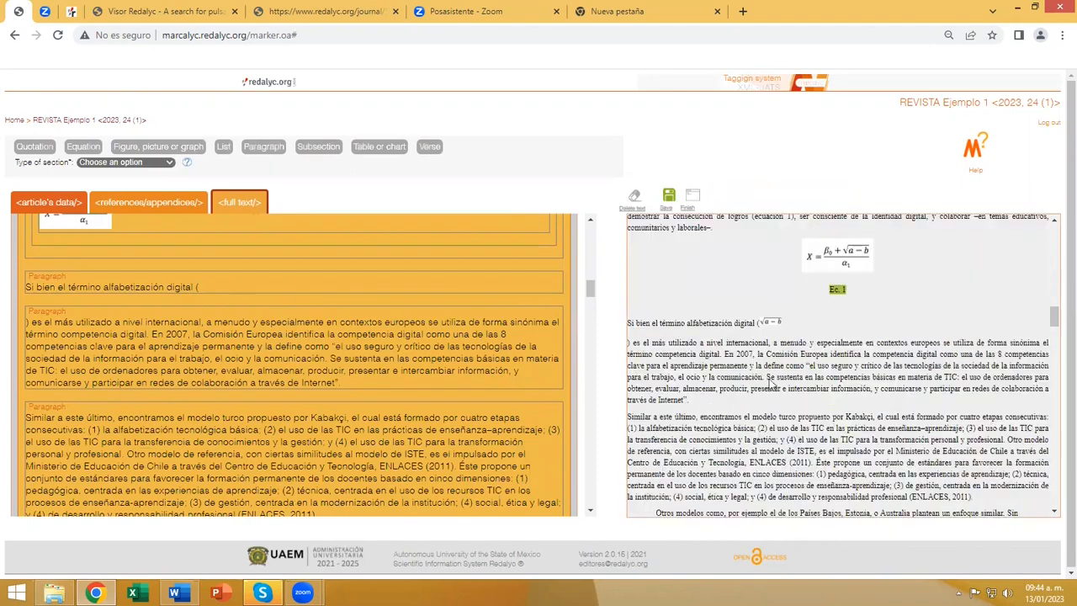
{"action": "scroll", "coordinate": [637, 350], "scroll_direction": "up", "scroll_amount": 1}
{"action": "scroll", "coordinate": [637, 350], "scroll_direction": "up", "scroll_amount": 1}
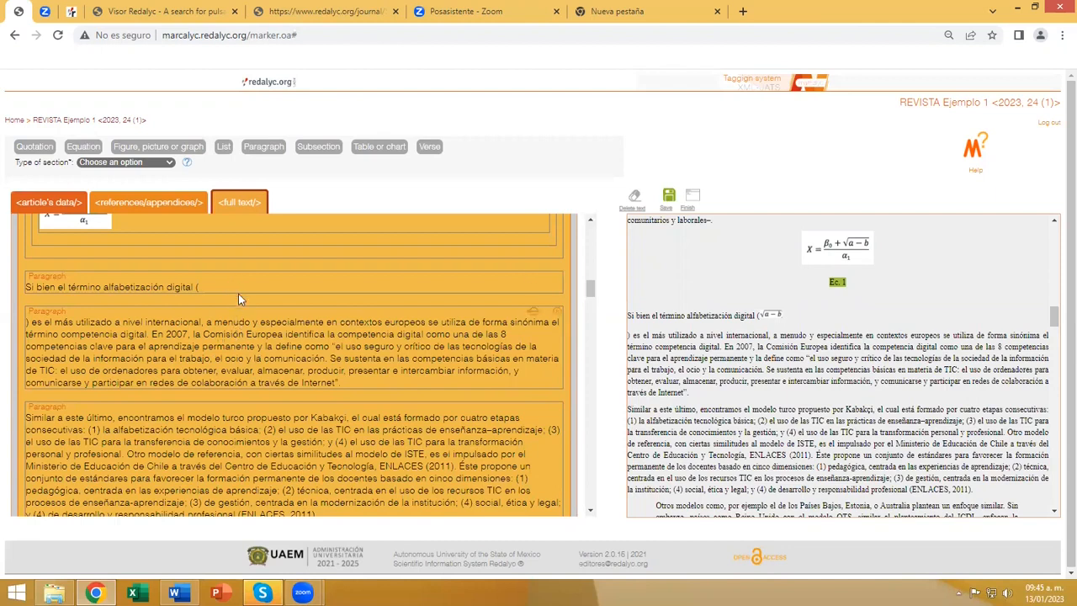
{"action": "left_click", "coordinate": [557, 311]}
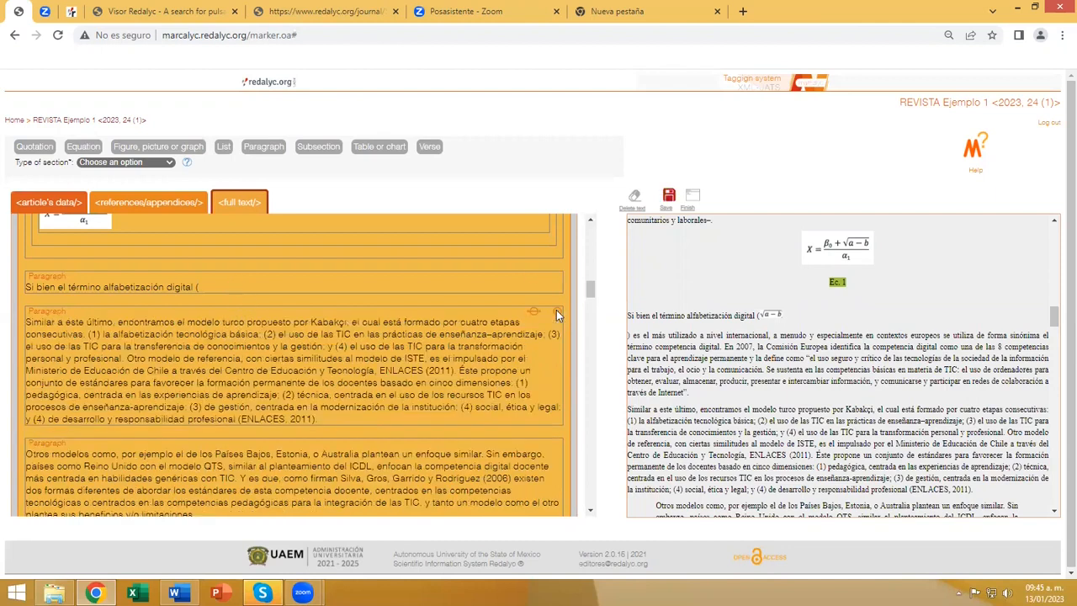
{"action": "left_click", "coordinate": [200, 285]}
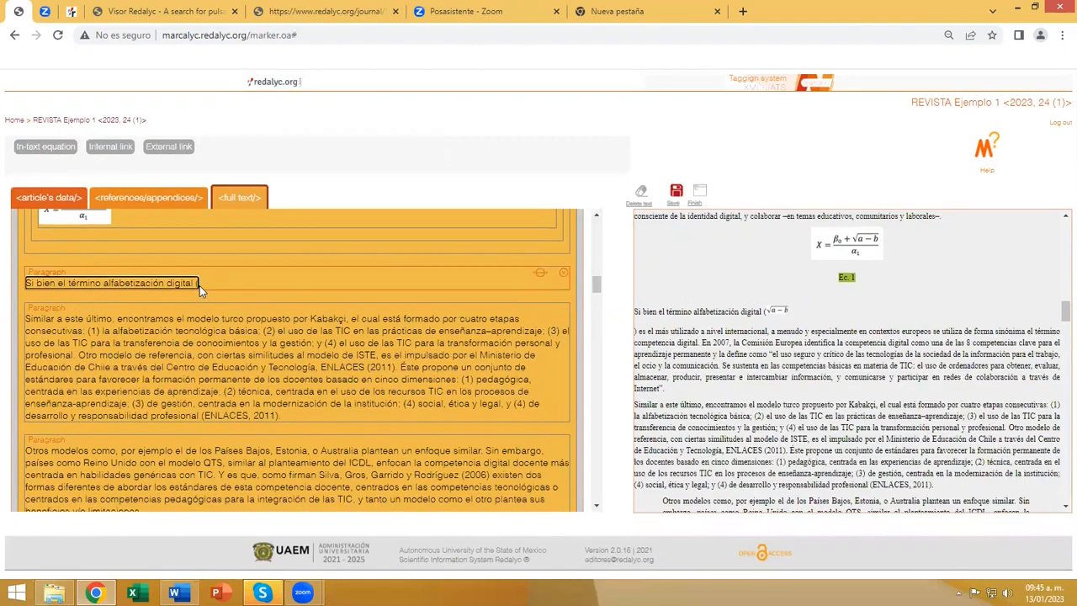
{"action": "left_click", "coordinate": [636, 312]}
{"action": "left_click_drag", "start_coordinate": [644, 325], "coordinate": [667, 391]}
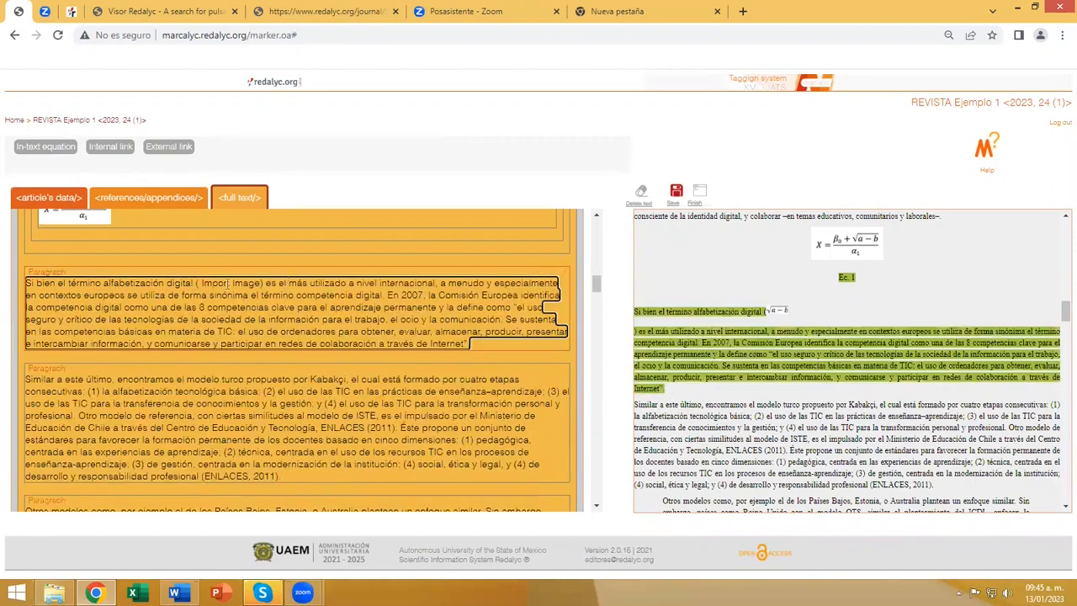
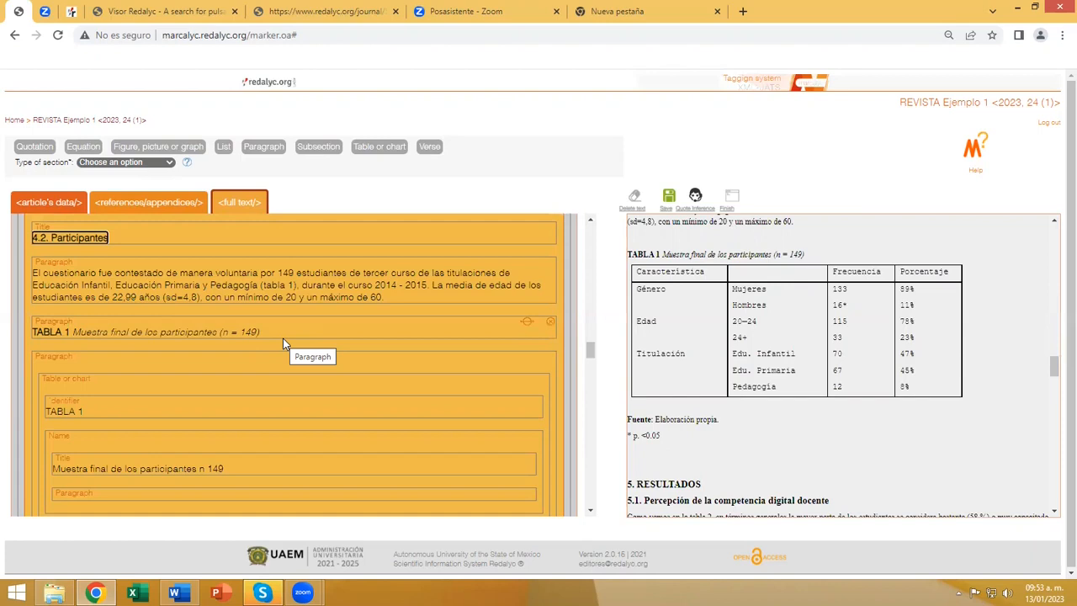
Replace the inferred Table or chart tag under 4.2. Participantes with an empty one and tag "TABLA 1" as its identifier.
{"action": "scroll", "coordinate": [283, 338], "scroll_direction": "down", "scroll_amount": 1}
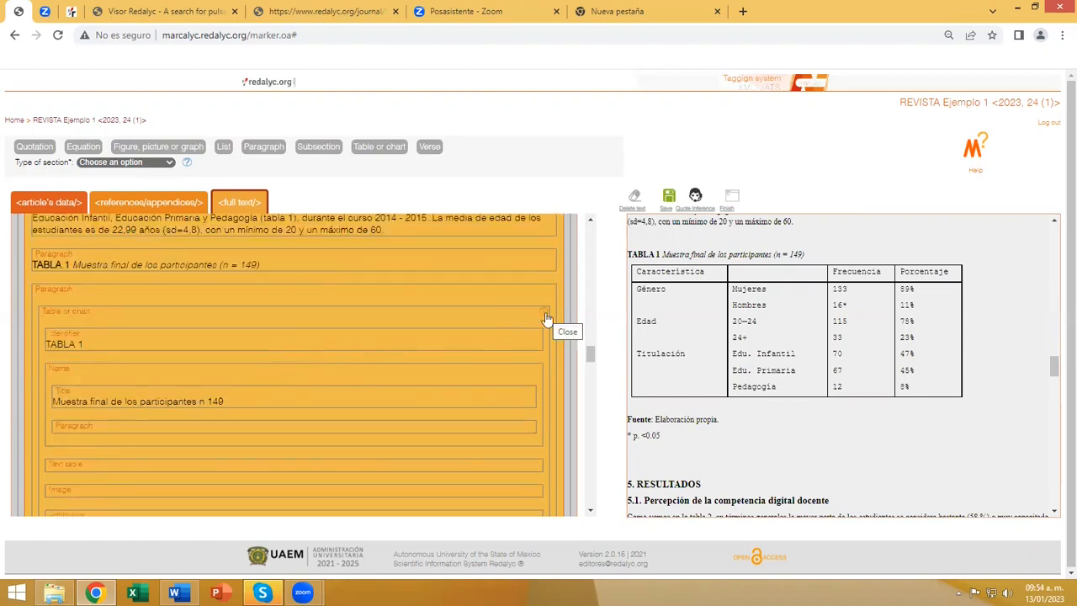
{"action": "left_click", "coordinate": [65, 320]}
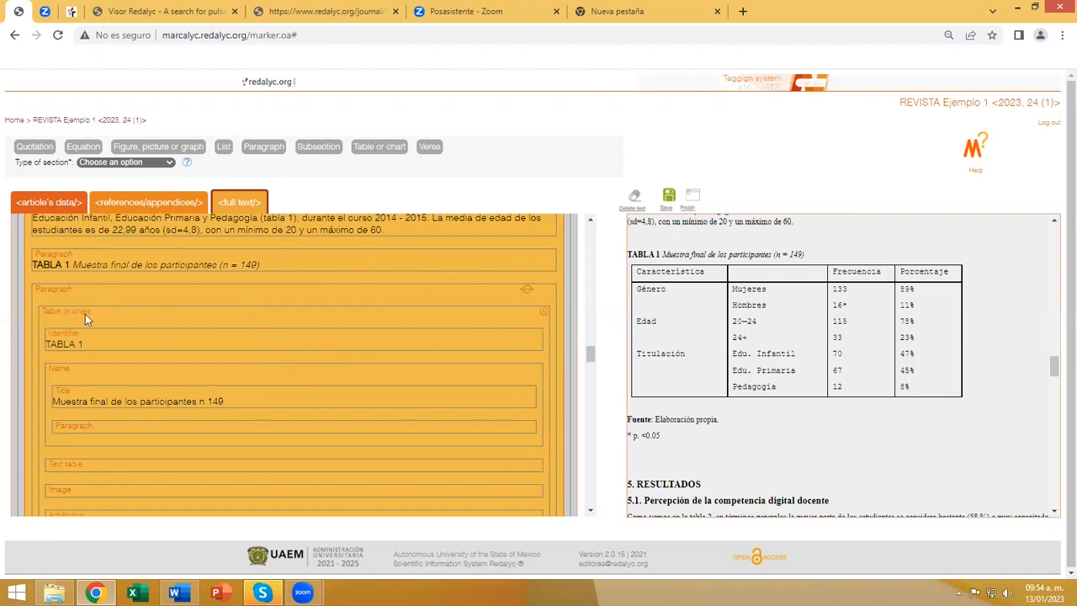
{"action": "left_click", "coordinate": [543, 313]}
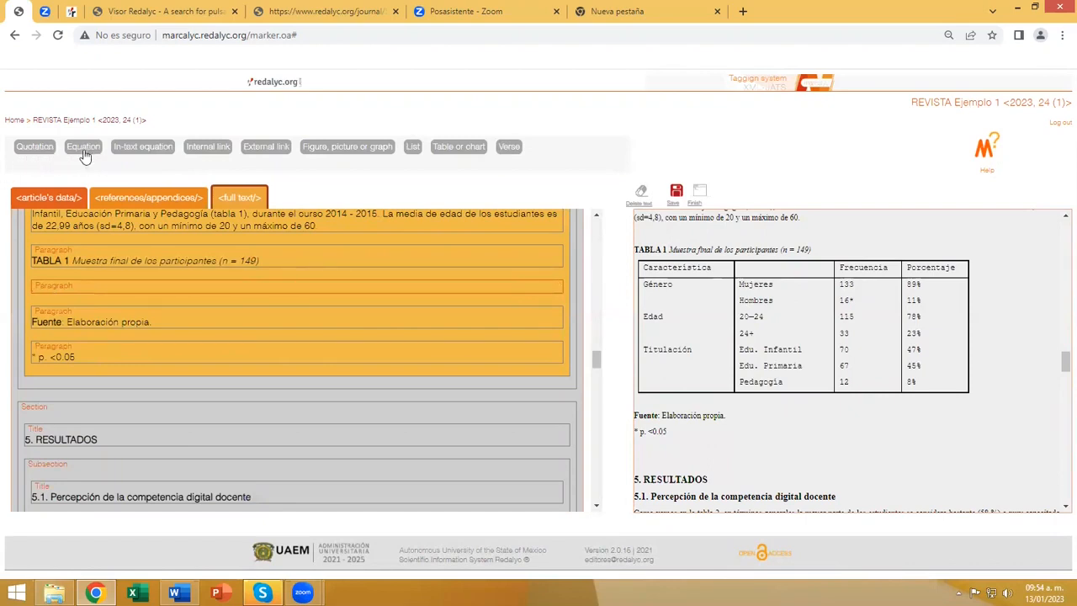
{"action": "left_click", "coordinate": [454, 149]}
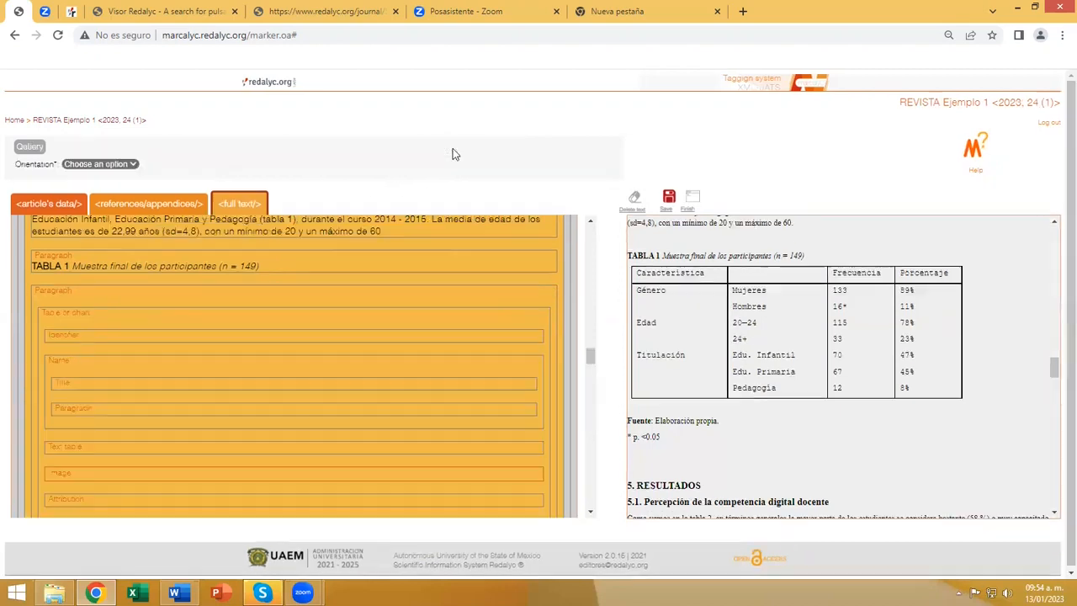
{"action": "left_click", "coordinate": [78, 335]}
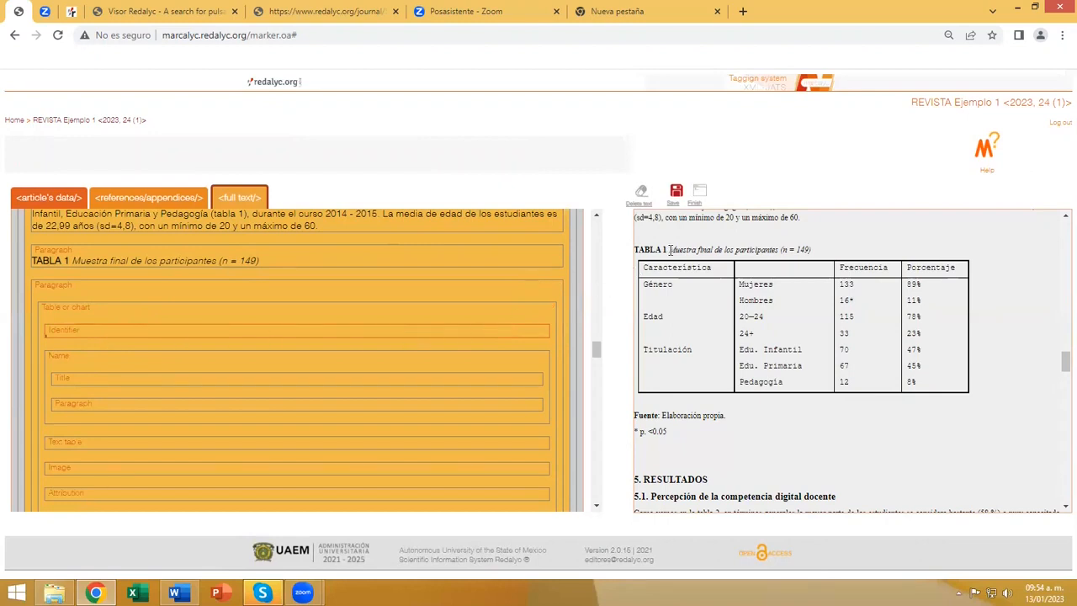
{"action": "left_click_drag", "start_coordinate": [665, 249], "coordinate": [493, 334]}
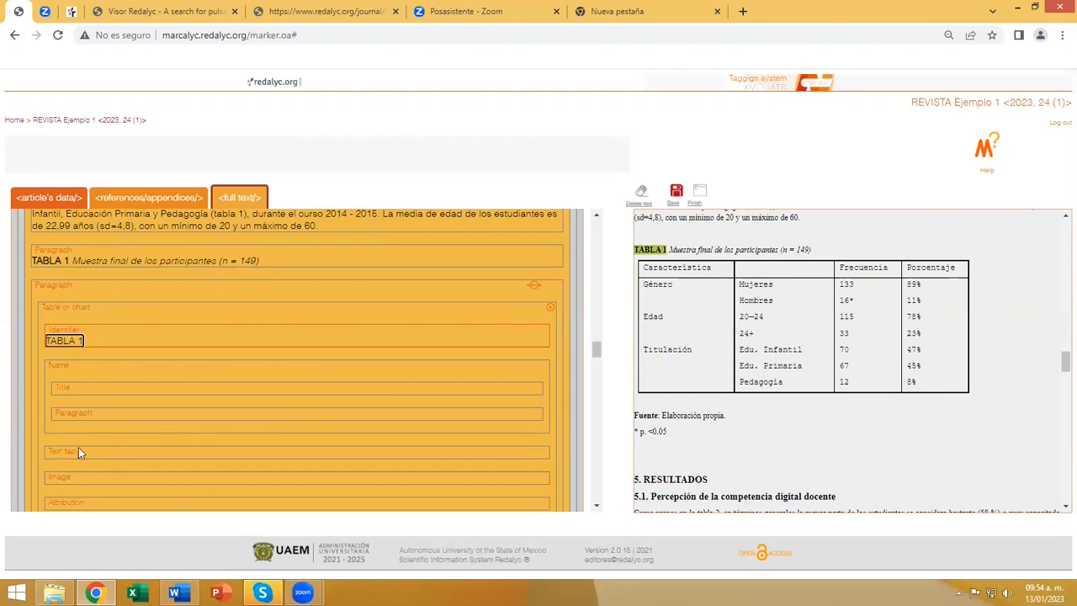
Tag "Muestra final de los participantes (n = 149" as the table's title and delete the empty Paragraph tag below it.
{"action": "left_click", "coordinate": [63, 391]}
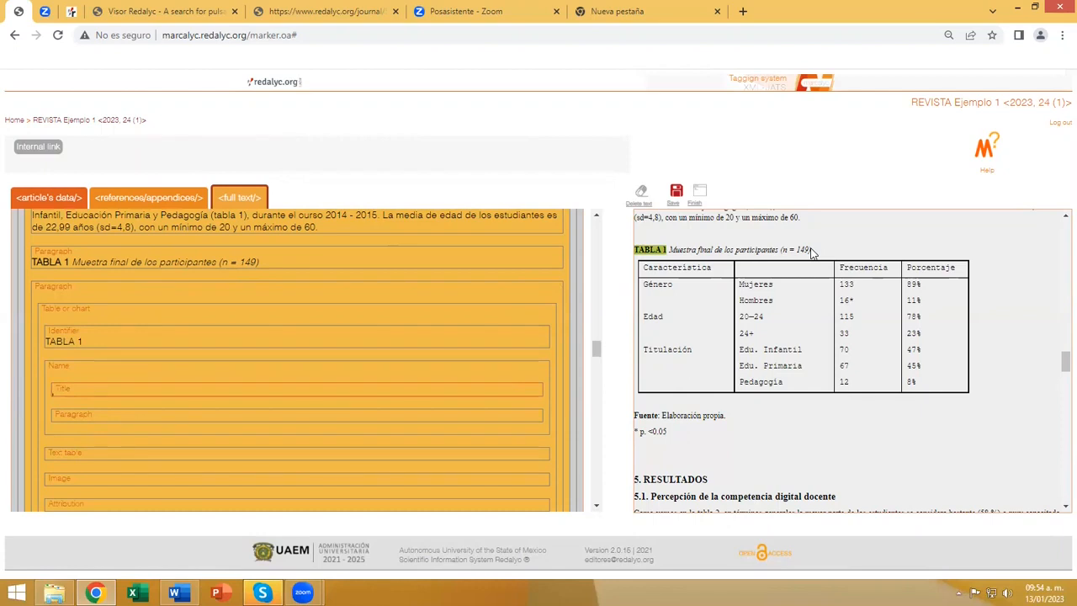
{"action": "left_click_drag", "start_coordinate": [812, 251], "coordinate": [670, 248]}
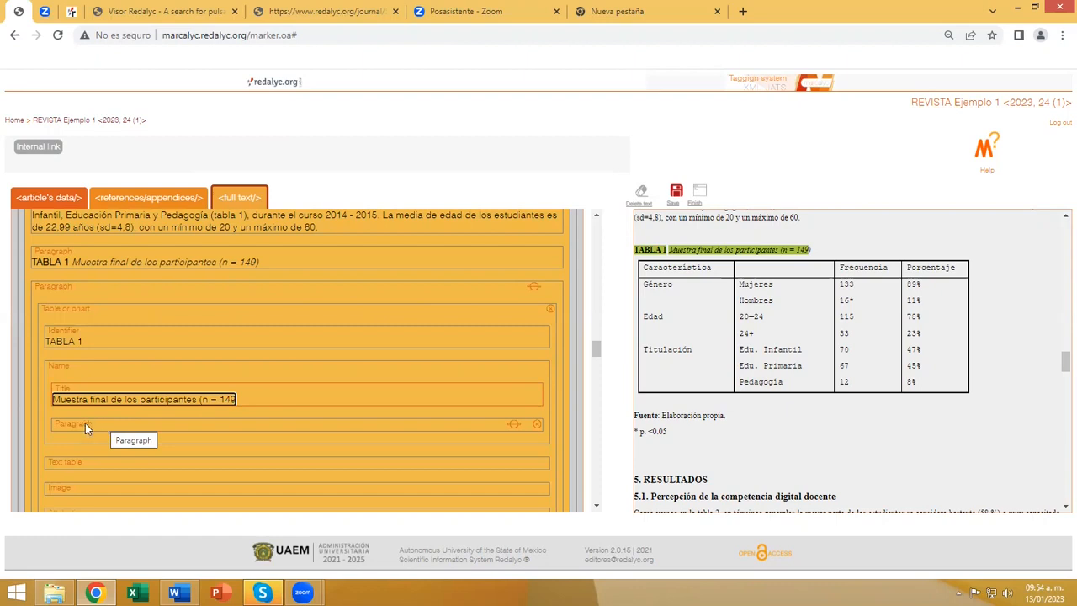
{"action": "left_click", "coordinate": [536, 425]}
Import the participants table from the source document into the Text table tag and save the table.
{"action": "scroll", "coordinate": [201, 421], "scroll_direction": "down", "scroll_amount": 3}
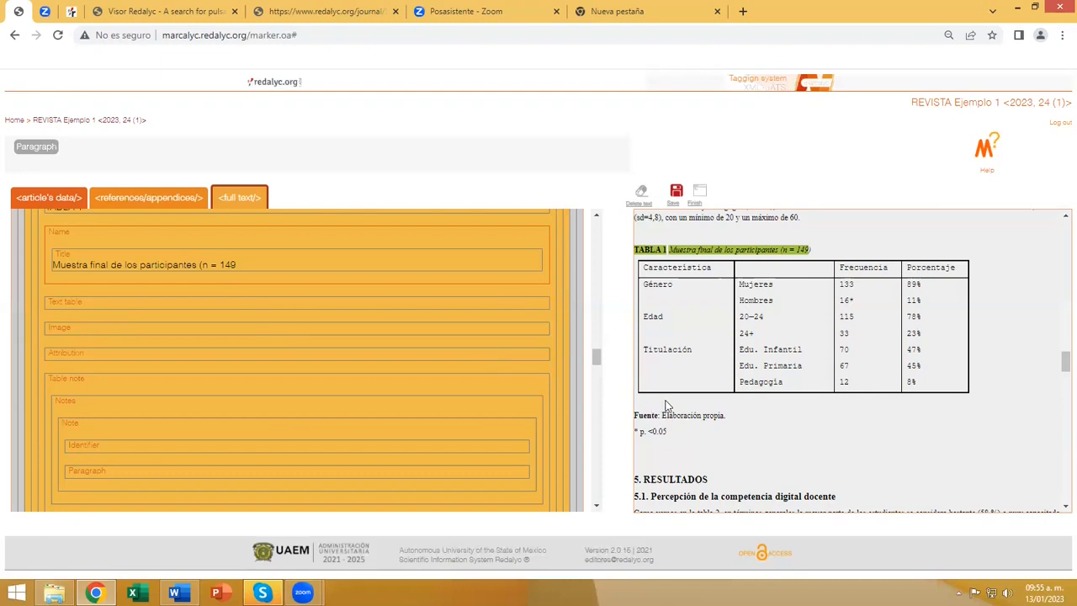
{"action": "left_click", "coordinate": [63, 301]}
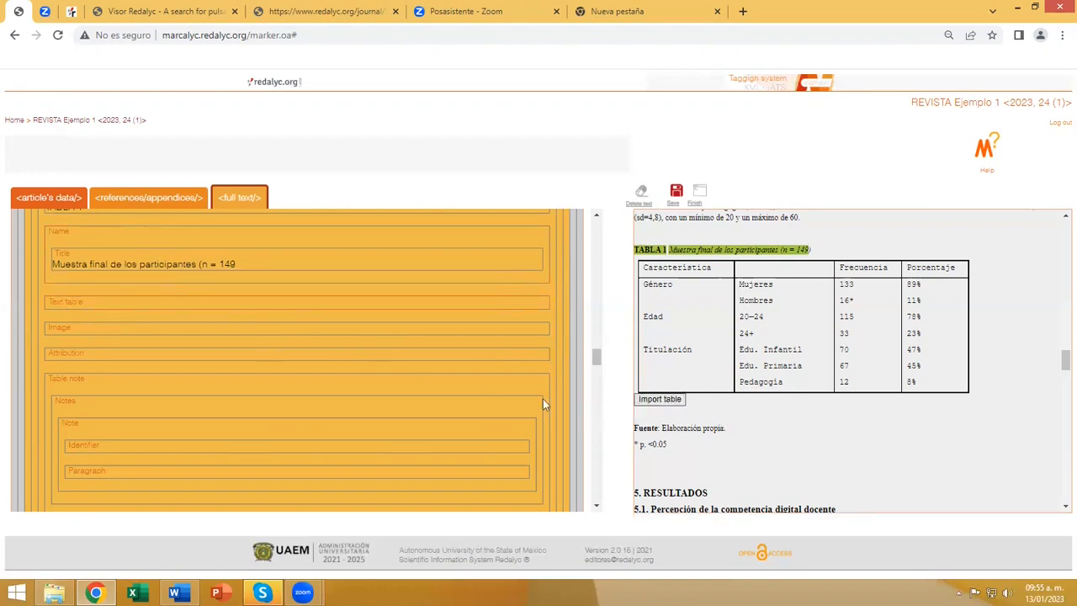
{"action": "left_click", "coordinate": [63, 352]}
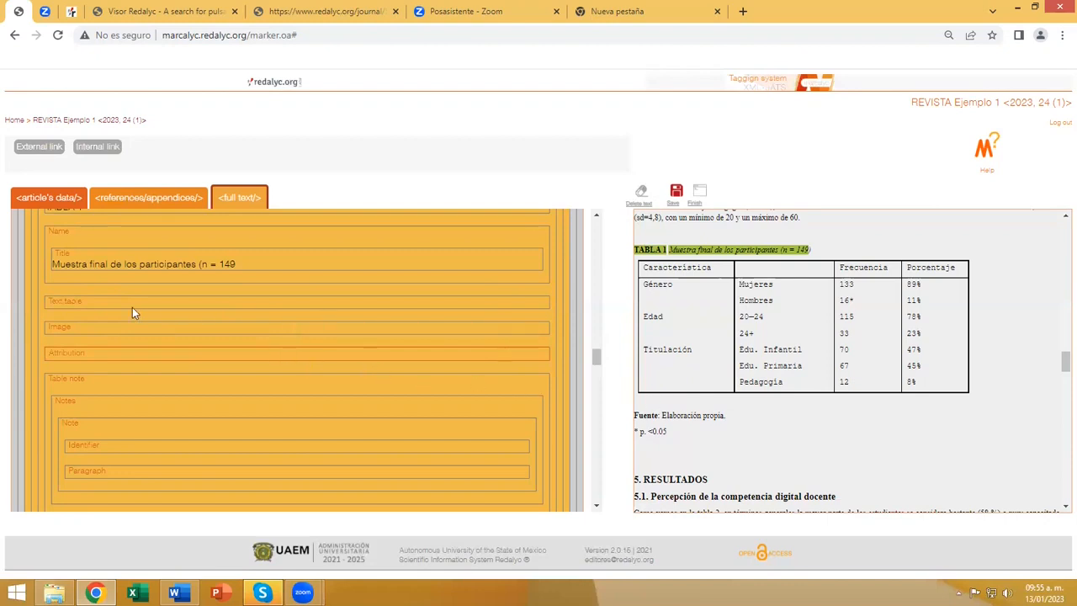
{"action": "left_click", "coordinate": [68, 300]}
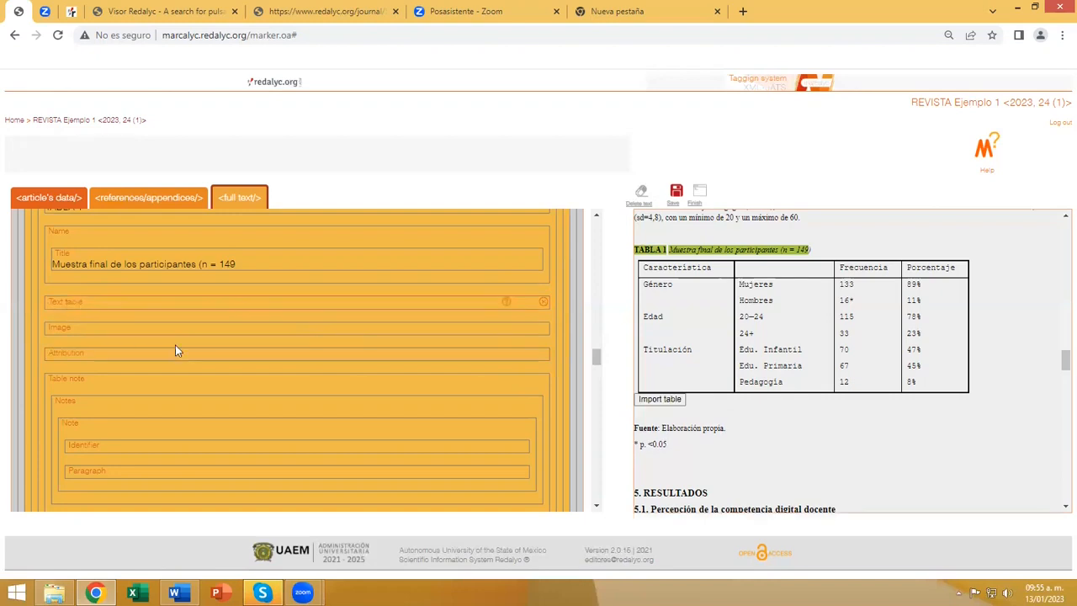
{"action": "left_click", "coordinate": [660, 400]}
{"action": "left_click", "coordinate": [522, 325]}
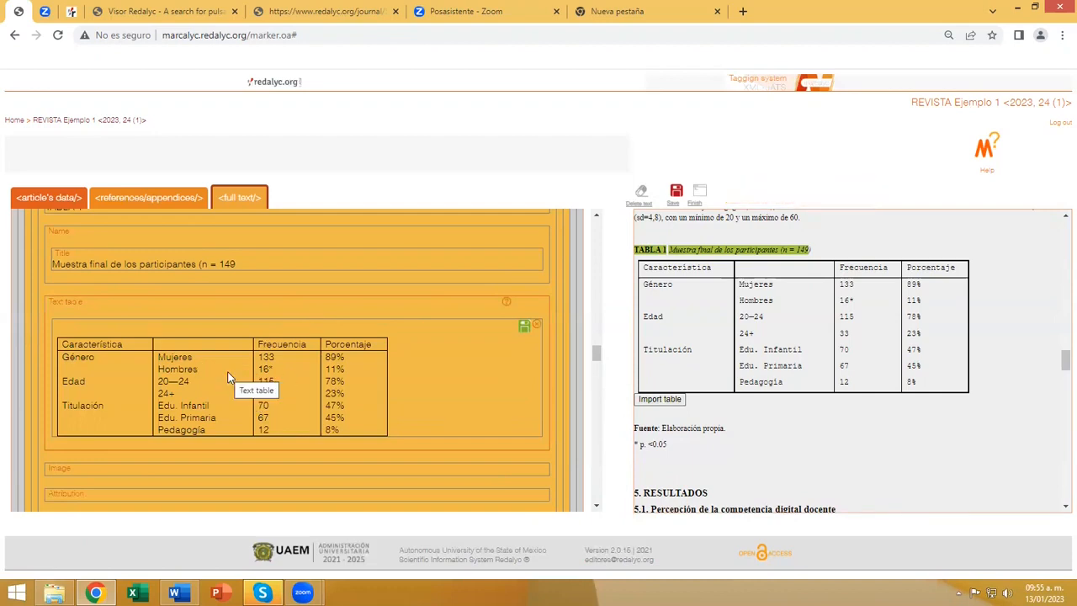
Delete the table's empty Image tag and tag "Elaboración propia." as the table's attribution.
{"action": "scroll", "coordinate": [228, 373], "scroll_direction": "down", "scroll_amount": 3}
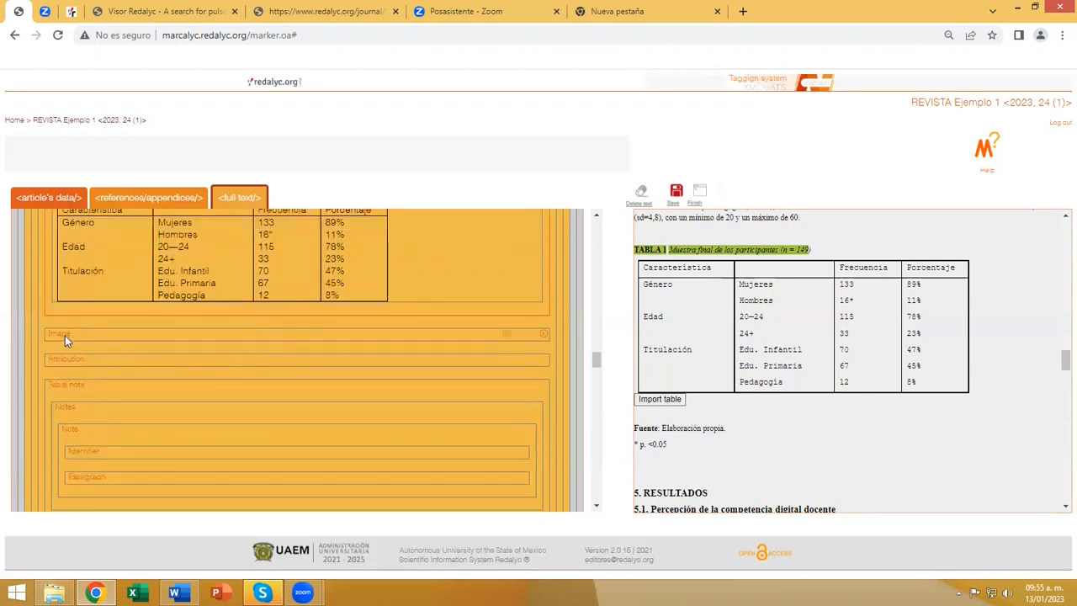
{"action": "left_click", "coordinate": [542, 336]}
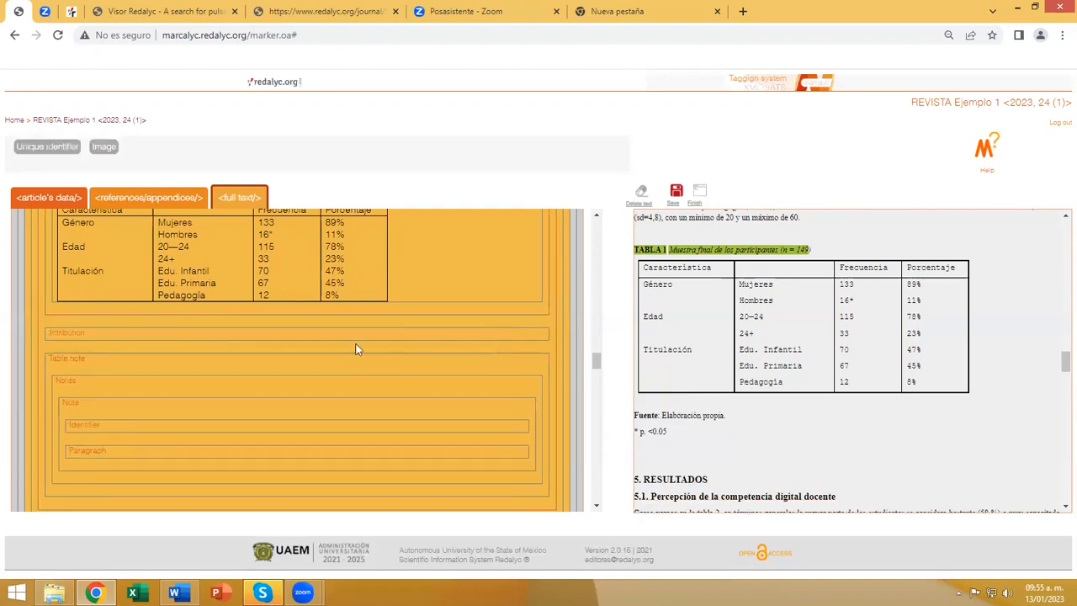
{"action": "left_click", "coordinate": [67, 335]}
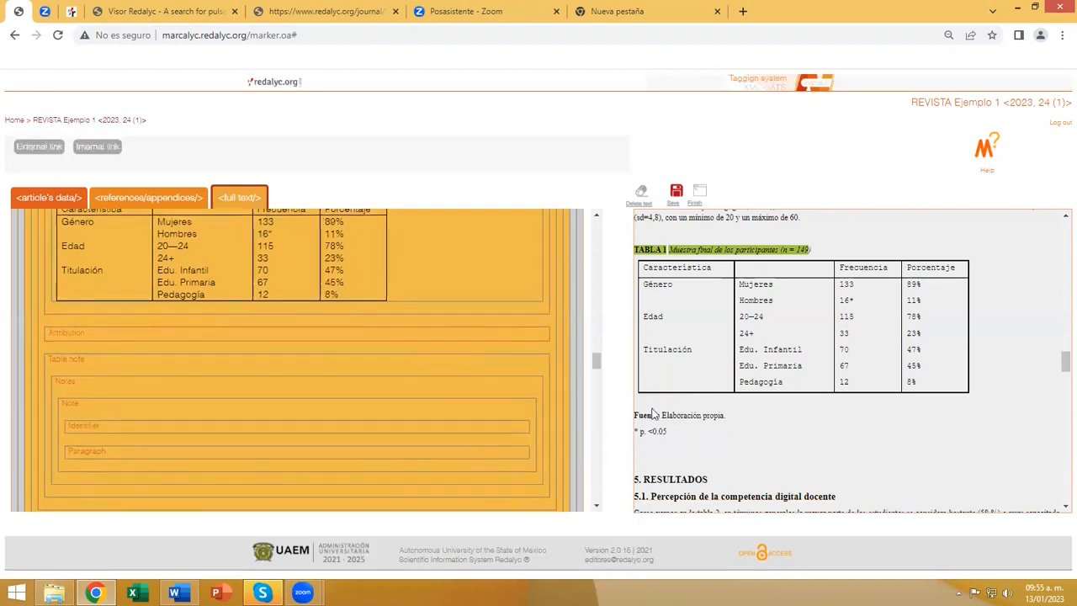
{"action": "left_click_drag", "start_coordinate": [661, 416], "coordinate": [724, 415]}
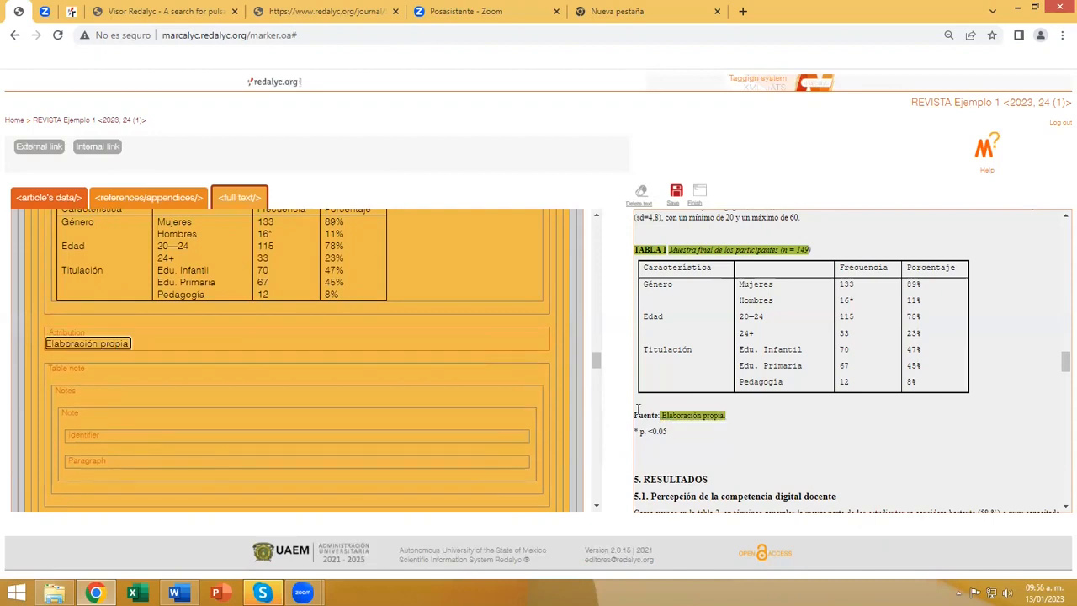
Tag "*" as the table note's identifier and "p. <0.05" as its paragraph.
{"action": "scroll", "coordinate": [299, 371], "scroll_direction": "down", "scroll_amount": 1}
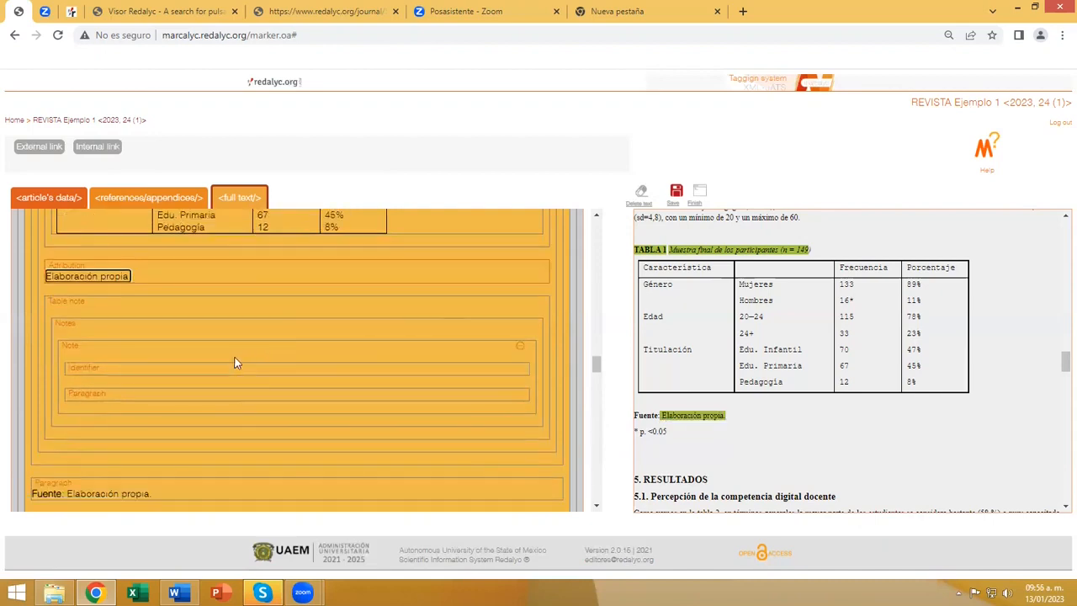
{"action": "left_click", "coordinate": [109, 370]}
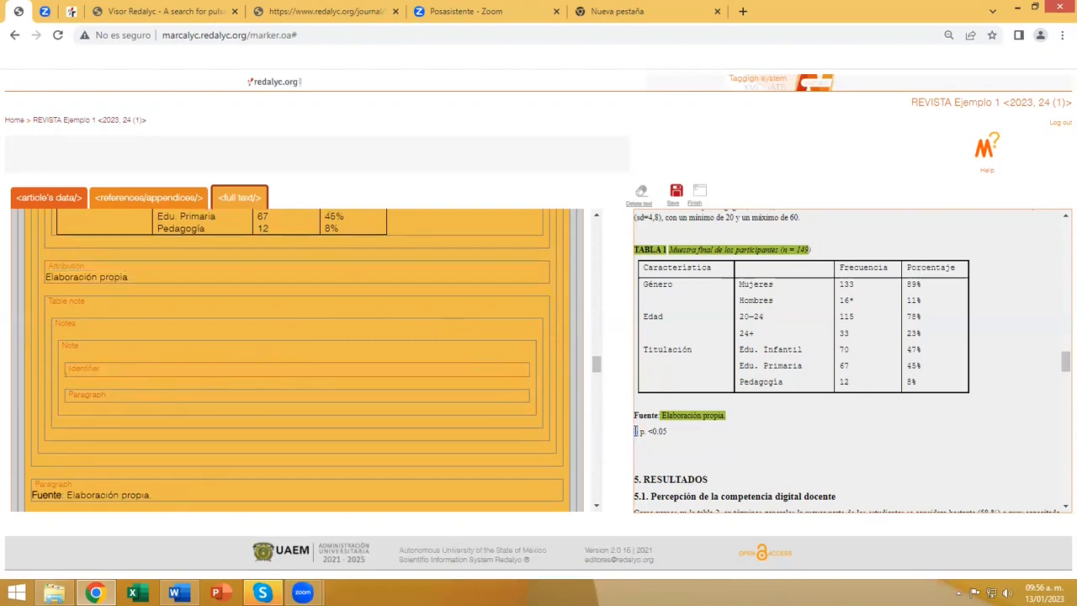
{"action": "left_click_drag", "start_coordinate": [634, 431], "coordinate": [640, 431]}
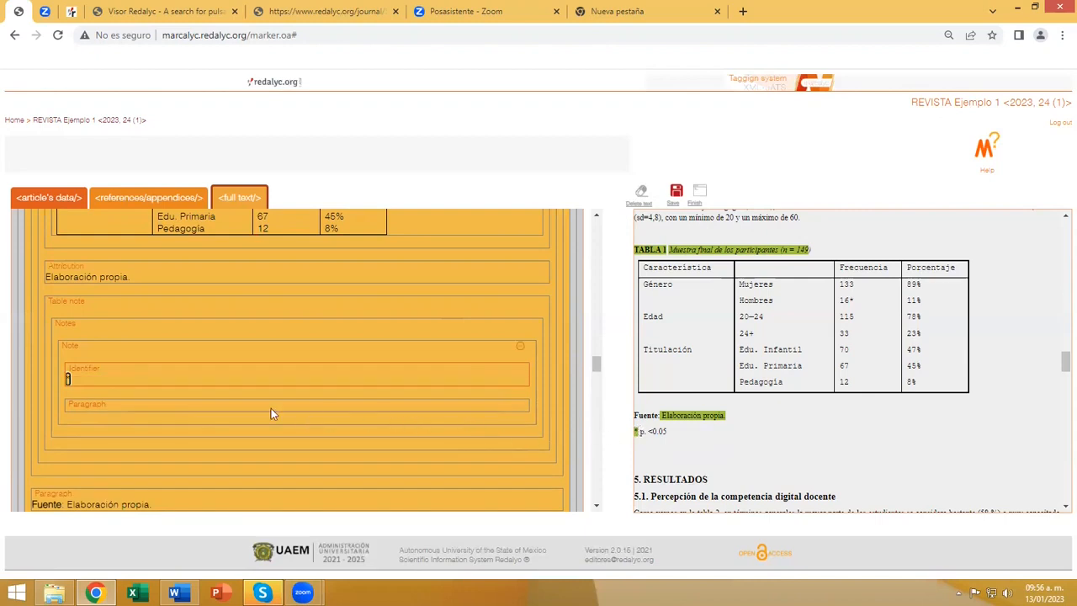
{"action": "left_click", "coordinate": [91, 412]}
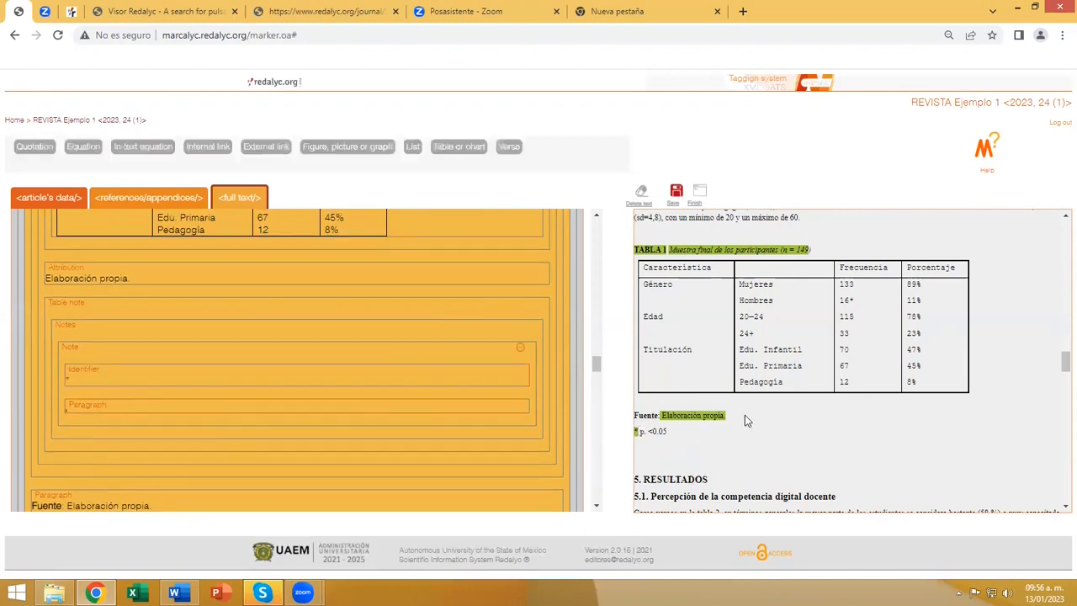
{"action": "left_click_drag", "start_coordinate": [637, 432], "coordinate": [670, 432]}
{"action": "left_click", "coordinate": [341, 414]}
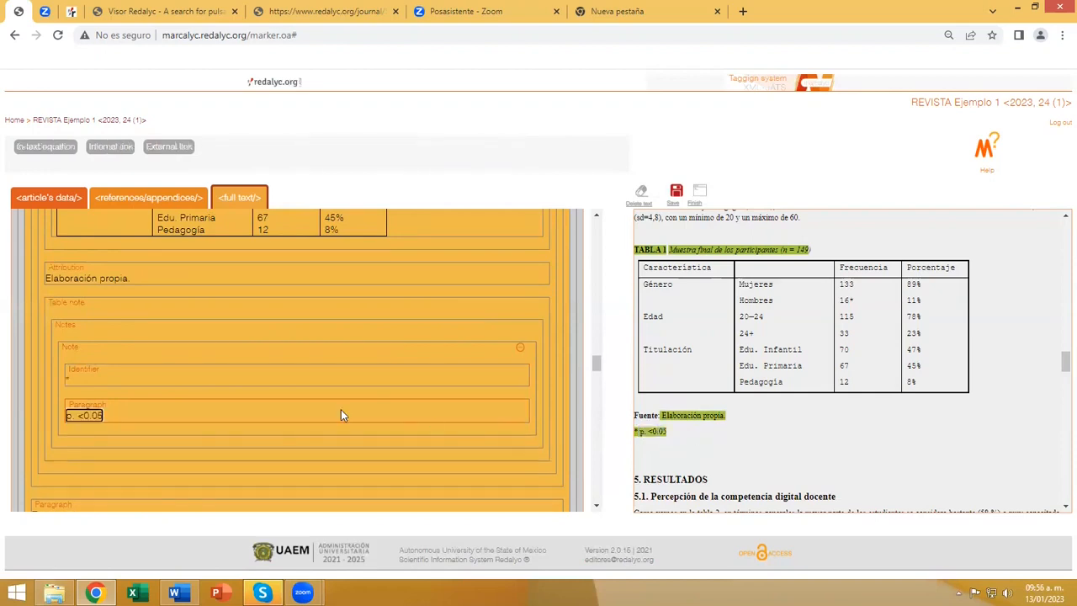
Review the tagged table and delete the duplicate paragraph "TABLA 1 Muestra final de los participantes (n = 149)" above it.
{"action": "scroll", "coordinate": [244, 434], "scroll_direction": "up", "scroll_amount": 3}
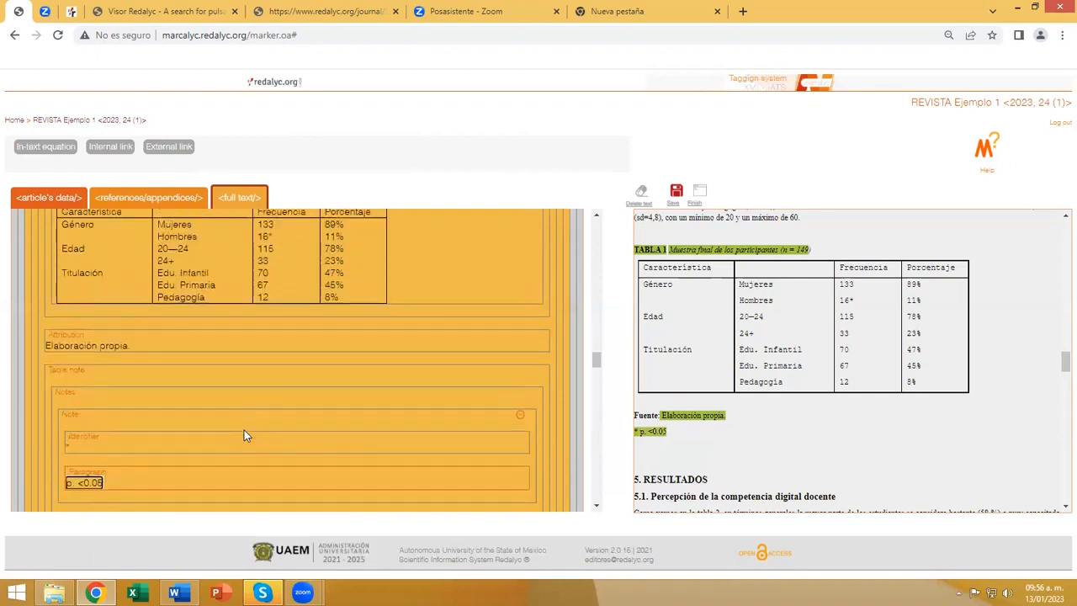
{"action": "scroll", "coordinate": [244, 434], "scroll_direction": "up", "scroll_amount": 1}
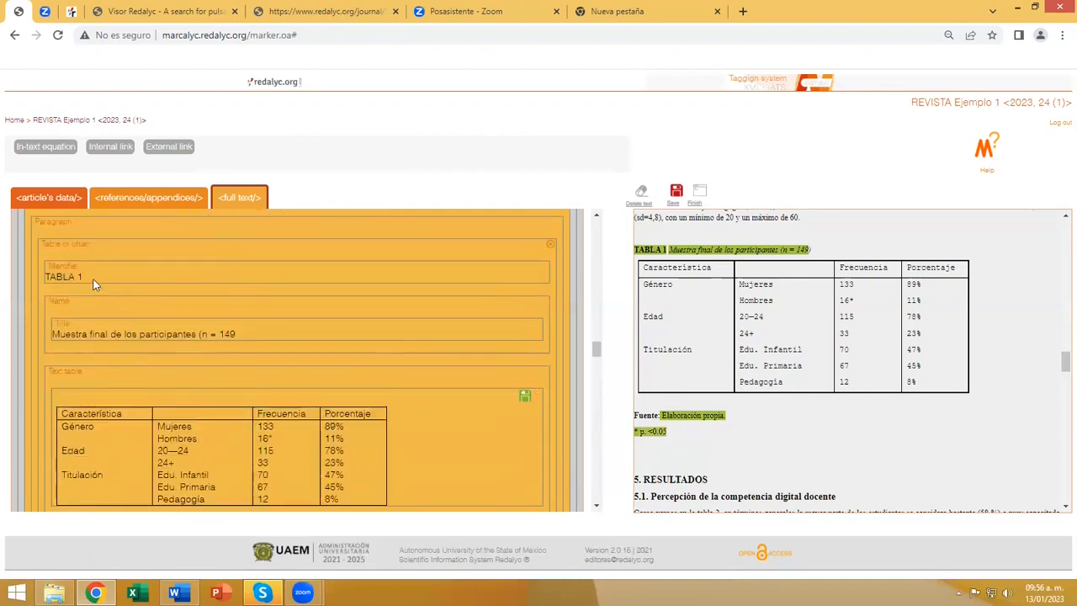
{"action": "scroll", "coordinate": [129, 309], "scroll_direction": "down", "scroll_amount": 2}
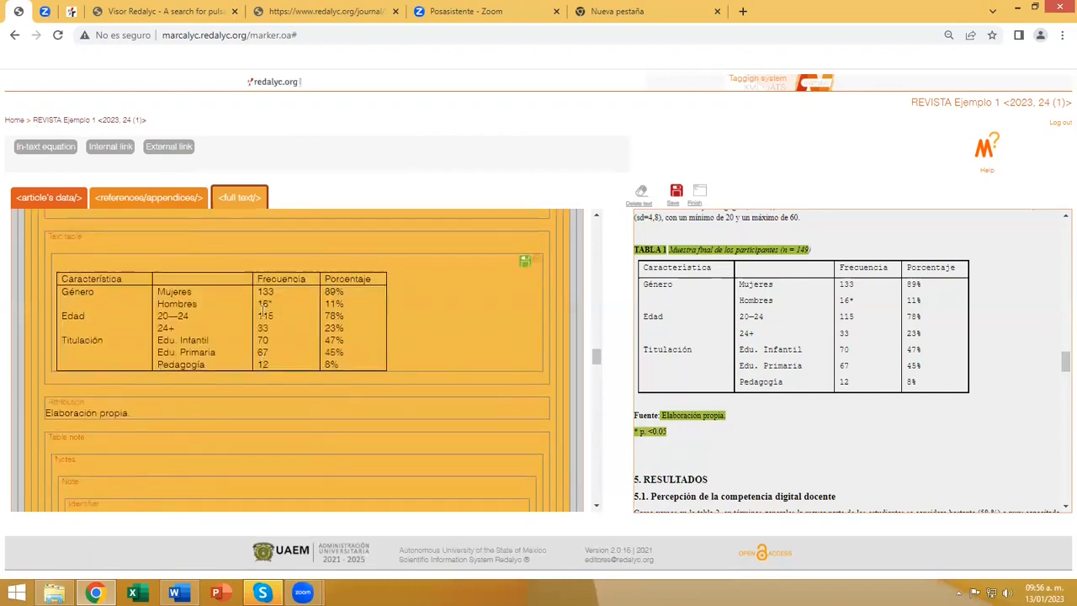
{"action": "scroll", "coordinate": [118, 307], "scroll_direction": "down", "scroll_amount": 2}
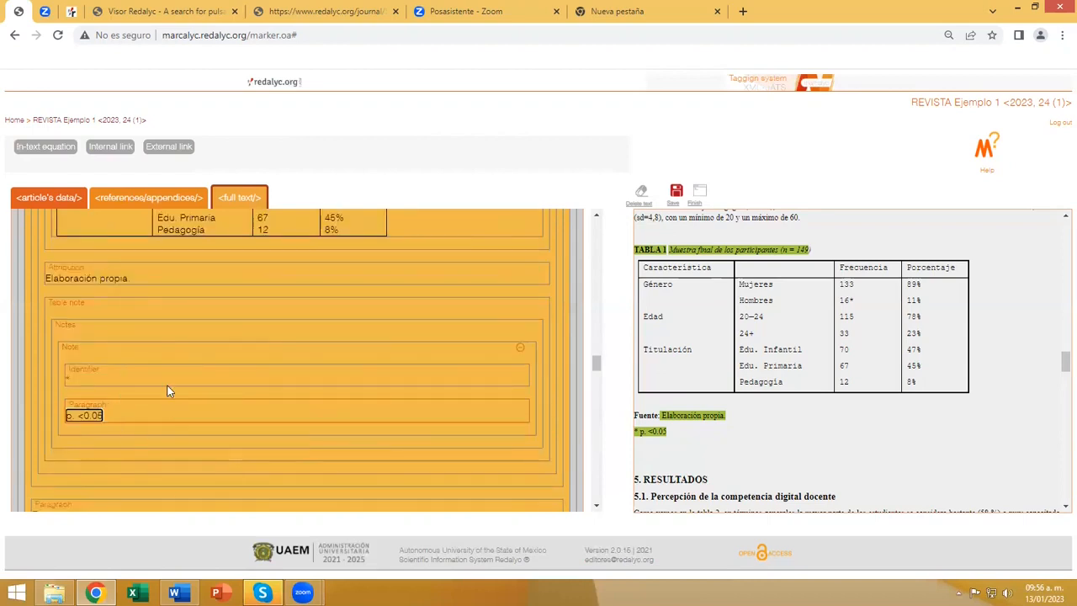
{"action": "scroll", "coordinate": [197, 387], "scroll_direction": "up", "scroll_amount": 4}
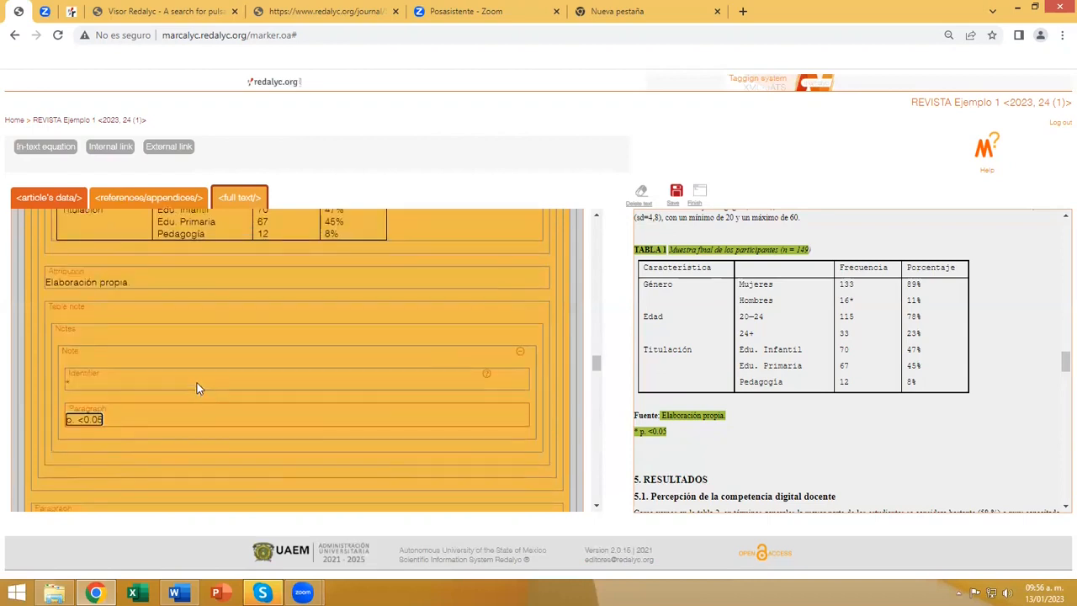
{"action": "scroll", "coordinate": [196, 388], "scroll_direction": "up", "scroll_amount": 1}
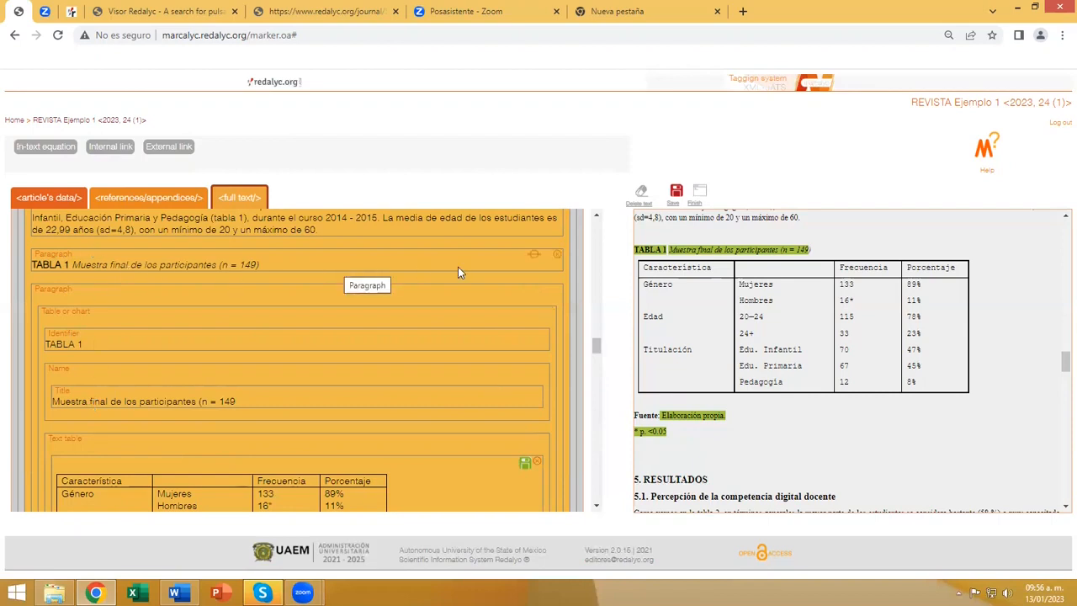
{"action": "left_click", "coordinate": [557, 261]}
Delete the duplicate "Fuente: Elaboración propia." and "* p. <0.05" paragraphs below the table and save the changes.
{"action": "scroll", "coordinate": [424, 321], "scroll_direction": "down", "scroll_amount": 5}
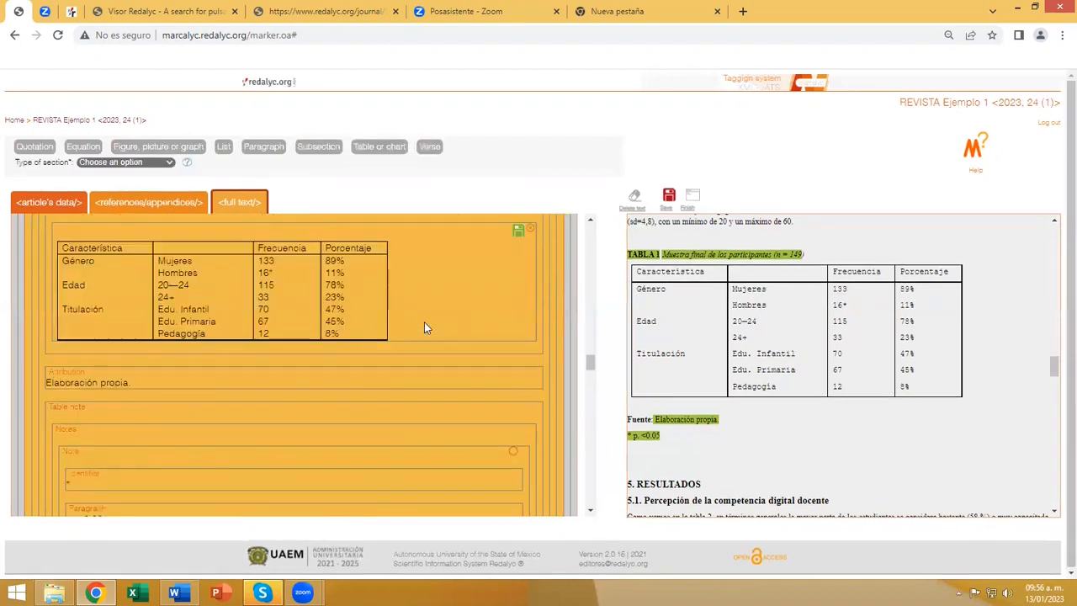
{"action": "scroll", "coordinate": [423, 323], "scroll_direction": "down", "scroll_amount": 1}
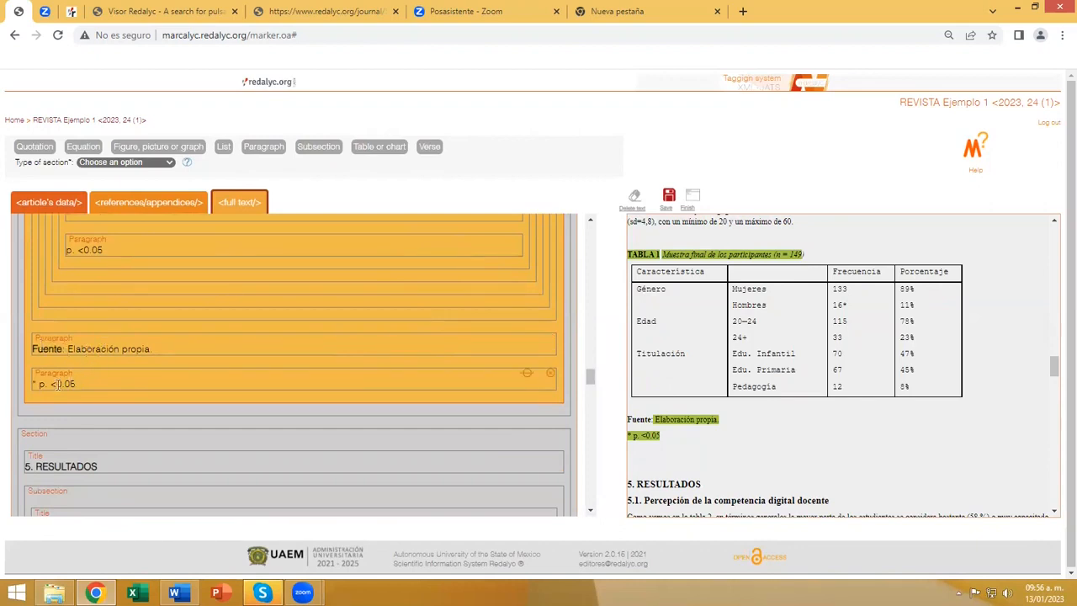
{"action": "scroll", "coordinate": [83, 381], "scroll_direction": "up", "scroll_amount": 3}
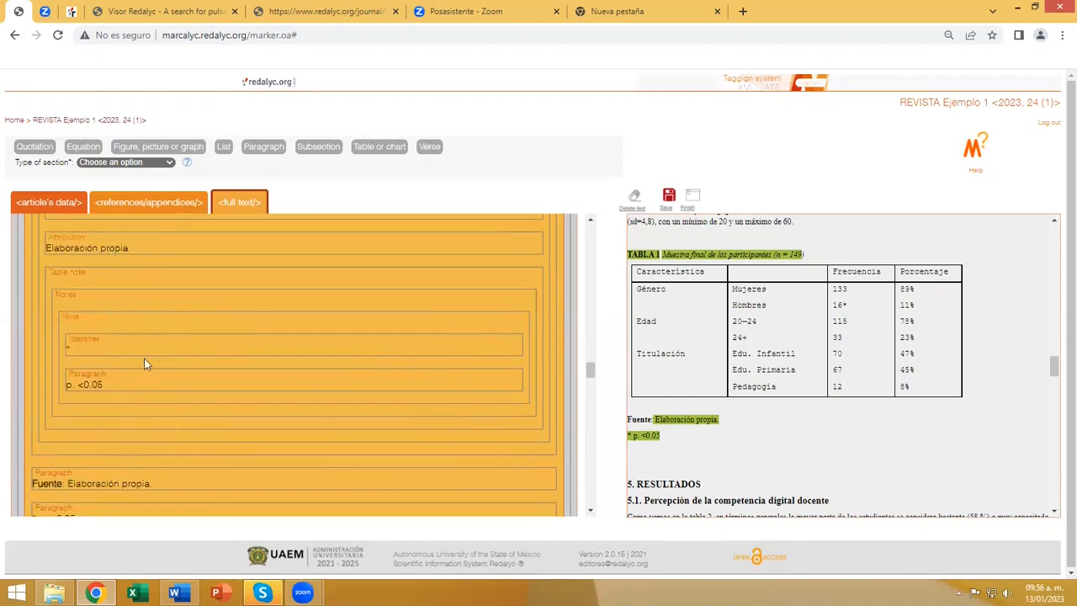
{"action": "scroll", "coordinate": [172, 329], "scroll_direction": "down", "scroll_amount": 3}
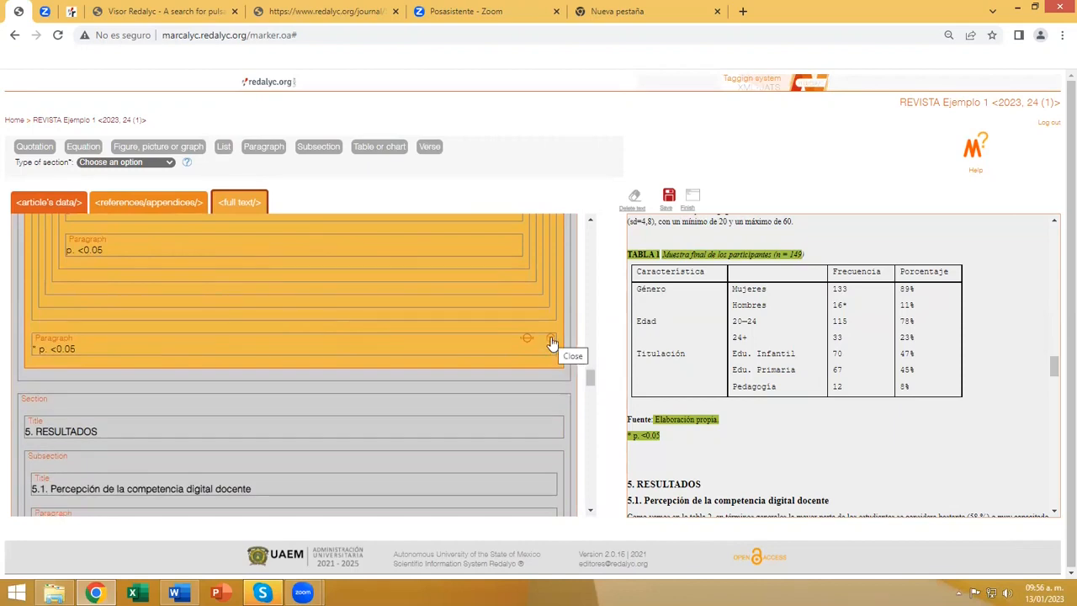
{"action": "left_click", "coordinate": [552, 340]}
{"action": "scroll", "coordinate": [448, 331], "scroll_direction": "up", "scroll_amount": 3}
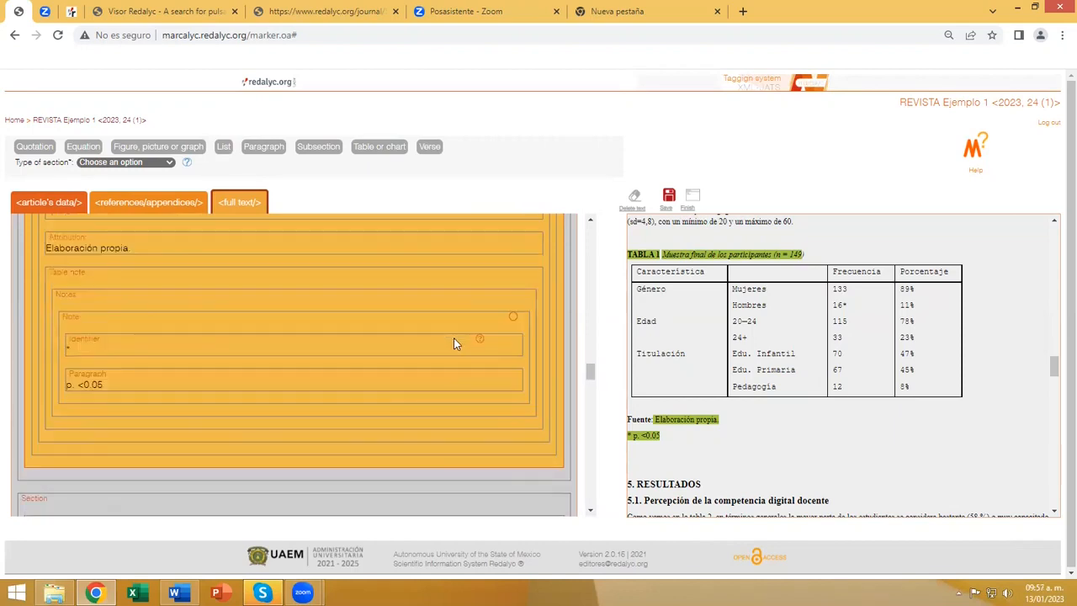
{"action": "scroll", "coordinate": [459, 342], "scroll_direction": "up", "scroll_amount": 4}
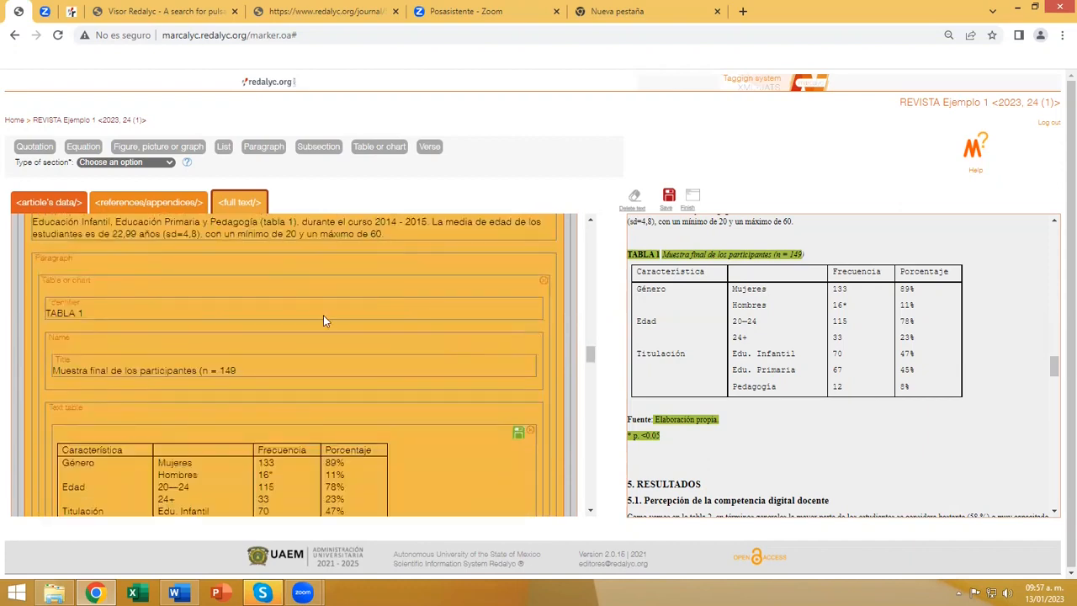
{"action": "scroll", "coordinate": [128, 354], "scroll_direction": "up", "scroll_amount": 2}
{"action": "scroll", "coordinate": [494, 363], "scroll_direction": "down", "scroll_amount": 1}
{"action": "left_click", "coordinate": [668, 197]}
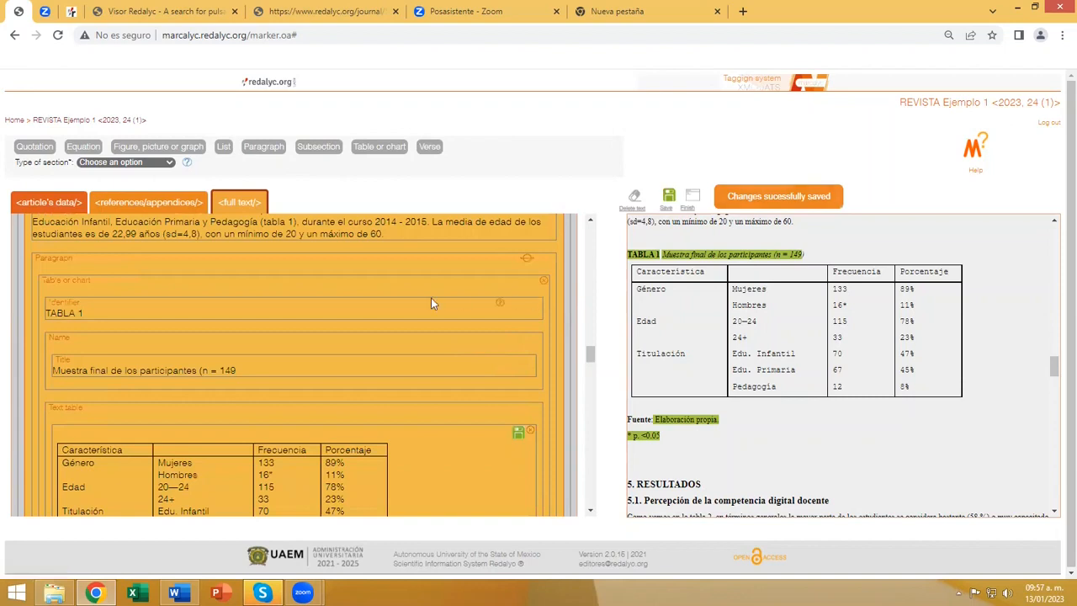
Replace the inferred TABLA 2 table tag in subsection 5.1 with a new empty Table or chart tag in the same paragraph.
{"action": "scroll", "coordinate": [431, 297], "scroll_direction": "down", "scroll_amount": 3}
{"action": "scroll", "coordinate": [430, 304], "scroll_direction": "down", "scroll_amount": 5}
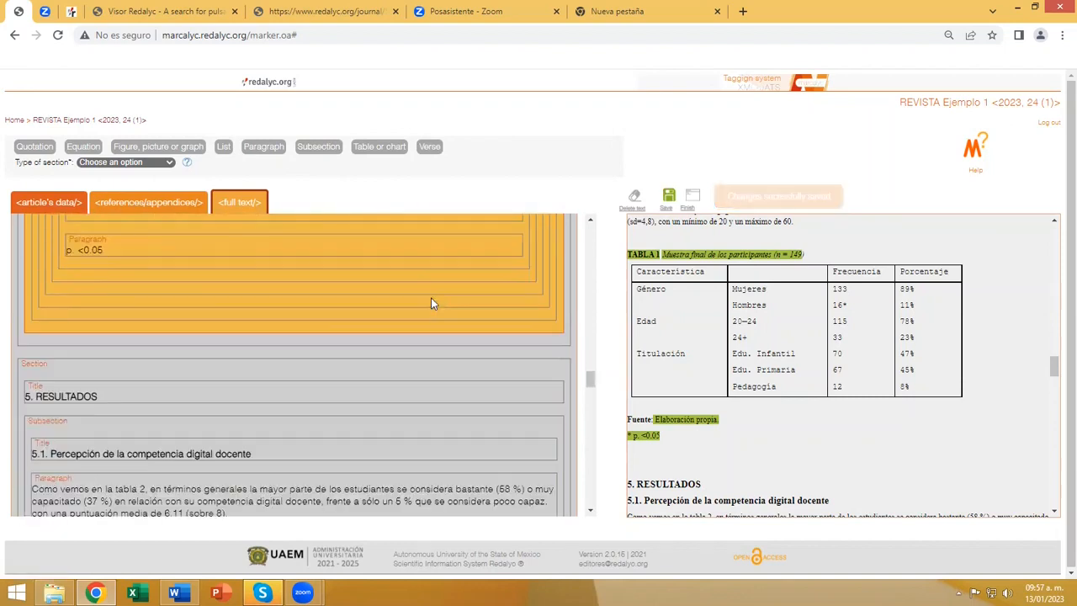
{"action": "left_click", "coordinate": [125, 307]}
{"action": "scroll", "coordinate": [717, 338], "scroll_direction": "down", "scroll_amount": 5}
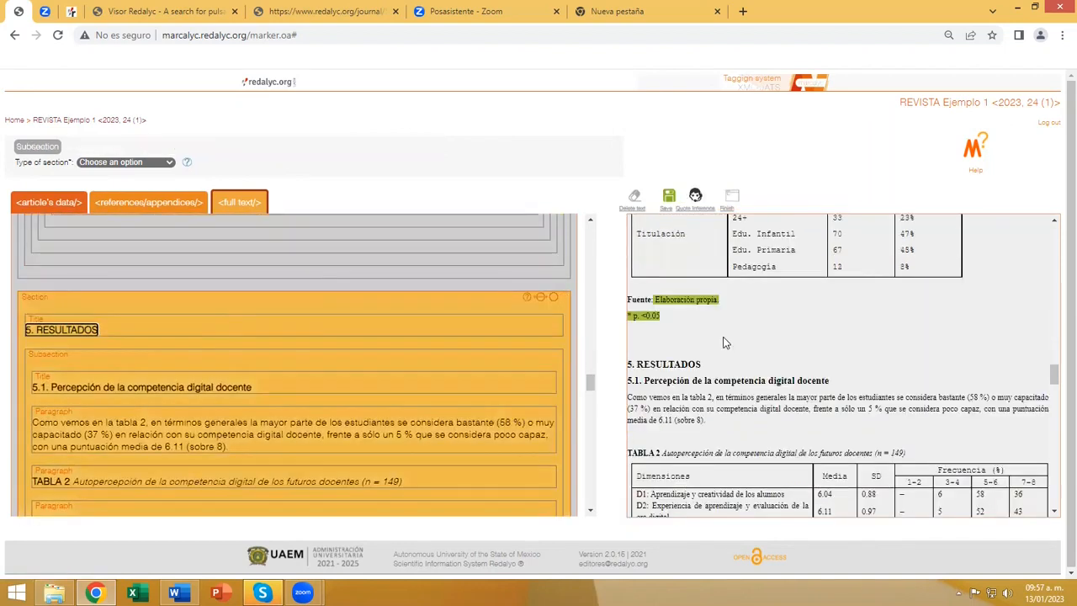
{"action": "scroll", "coordinate": [464, 355], "scroll_direction": "down", "scroll_amount": 1}
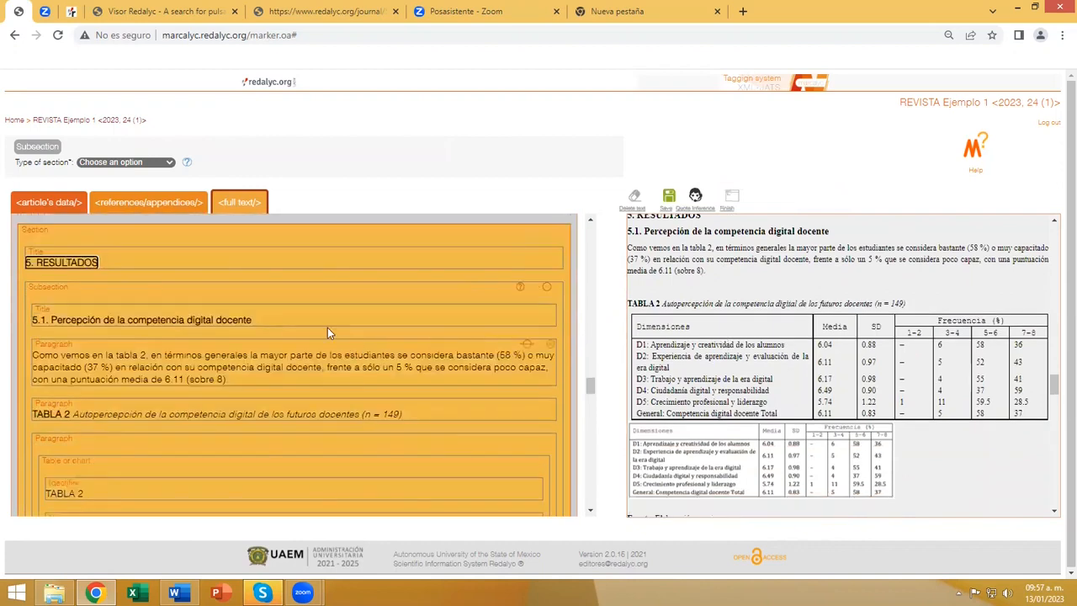
{"action": "left_click", "coordinate": [62, 293]}
{"action": "scroll", "coordinate": [326, 389], "scroll_direction": "down", "scroll_amount": 2}
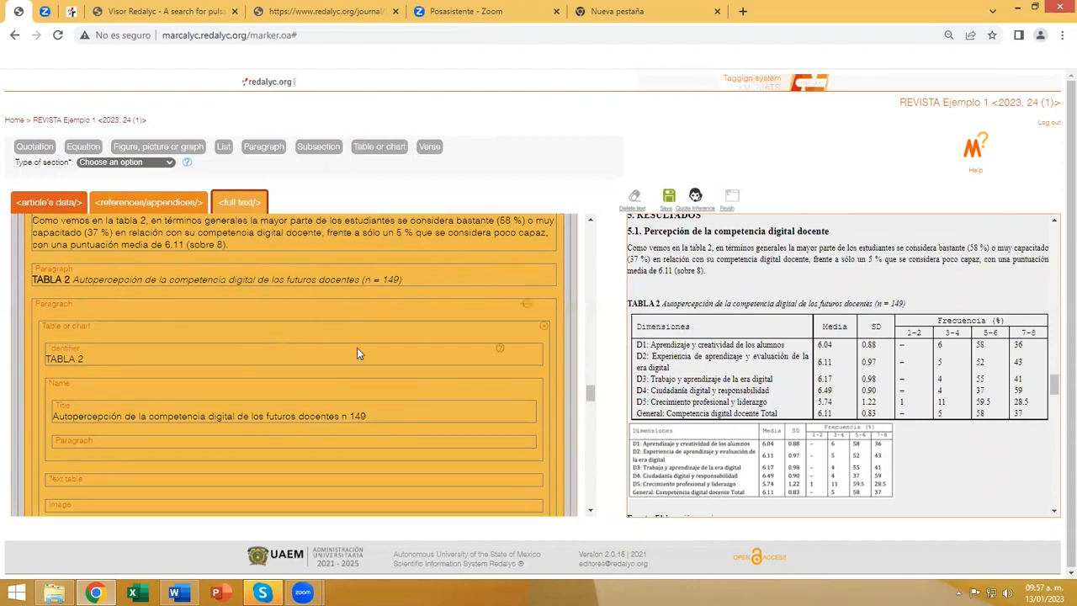
{"action": "left_click", "coordinate": [545, 328]}
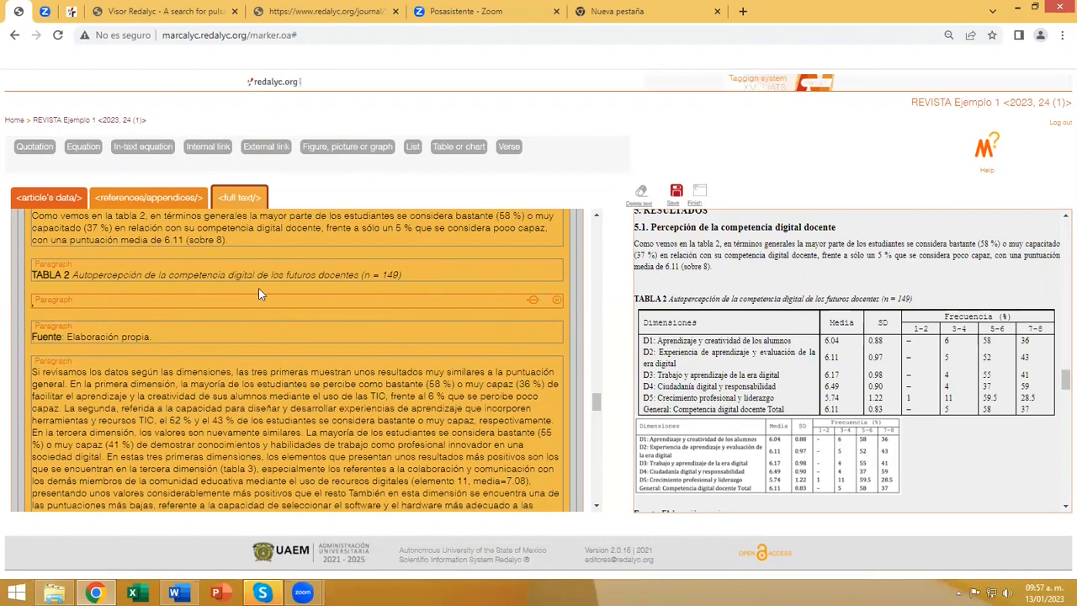
{"action": "left_click", "coordinate": [456, 149]}
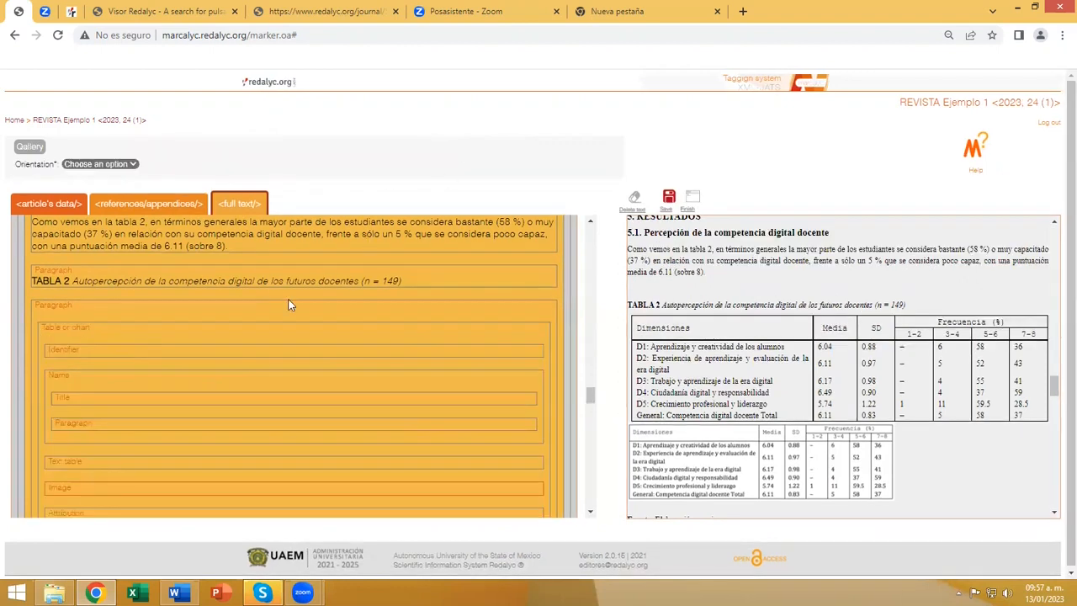
Tag "TABLA 2" from the source text as the new table's identifier.
{"action": "scroll", "coordinate": [106, 290], "scroll_direction": "down", "scroll_amount": 1}
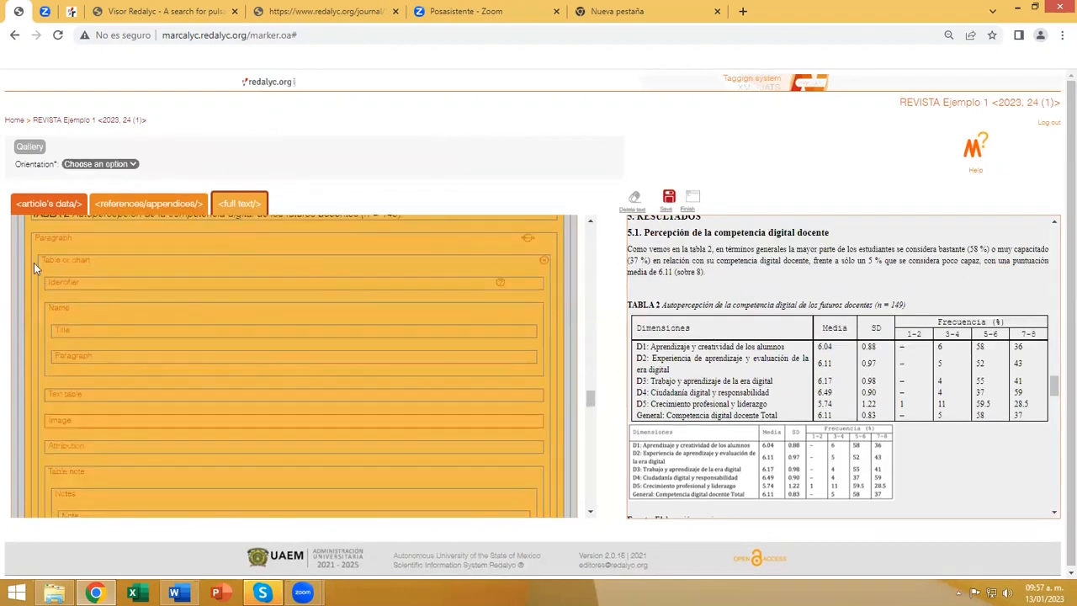
{"action": "left_click", "coordinate": [83, 284]}
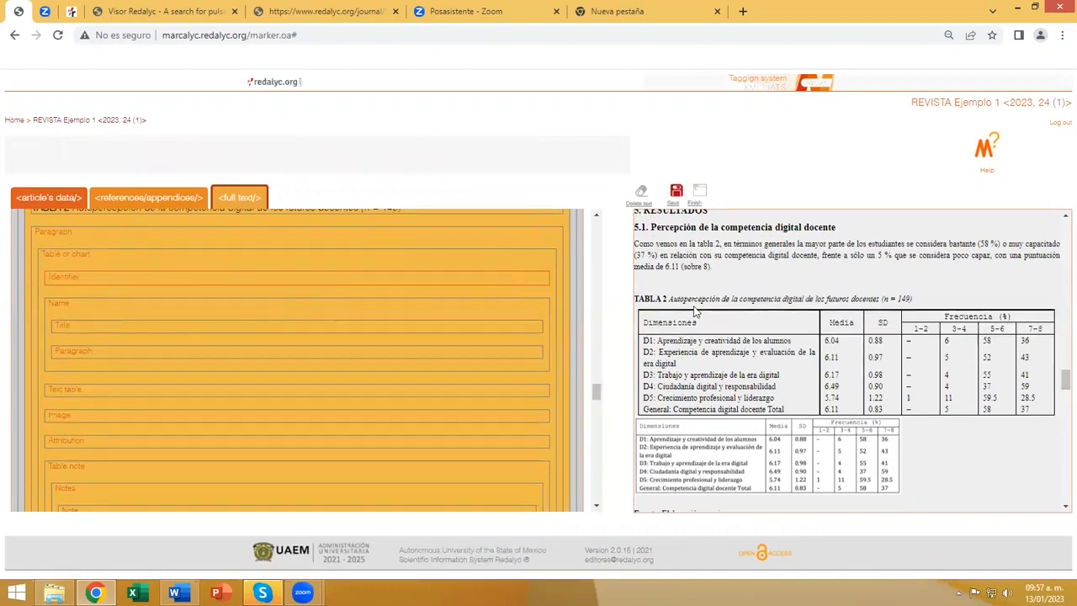
{"action": "left_click_drag", "start_coordinate": [665, 299], "coordinate": [636, 301]}
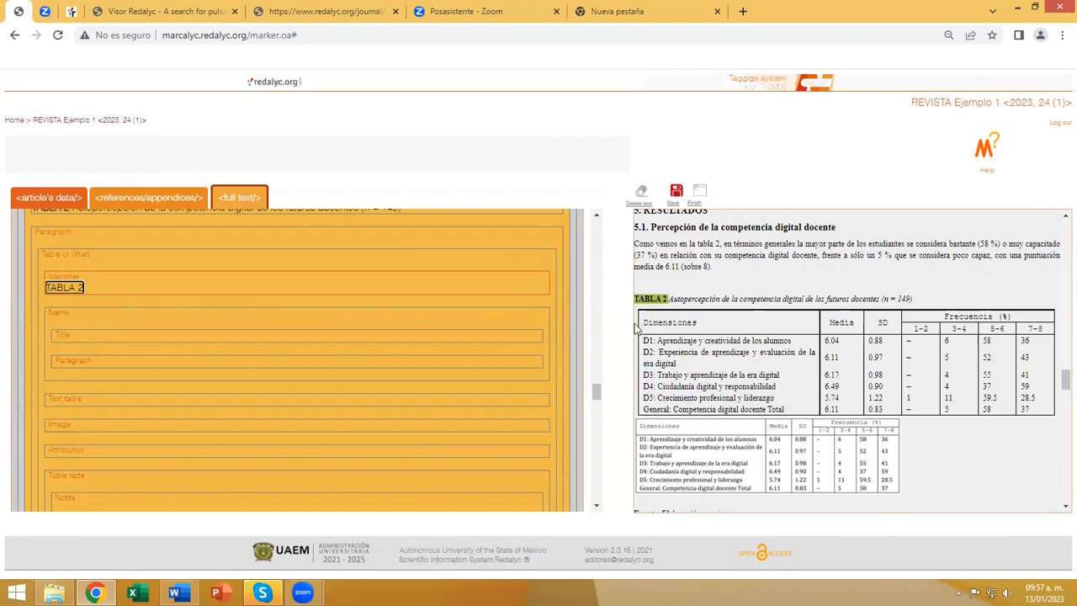
Tag "Autopercepción de la competencia digital de los futuros docentes (n = 149)" as the table's title and delete the empty Paragraph tag below it.
{"action": "left_click", "coordinate": [64, 336]}
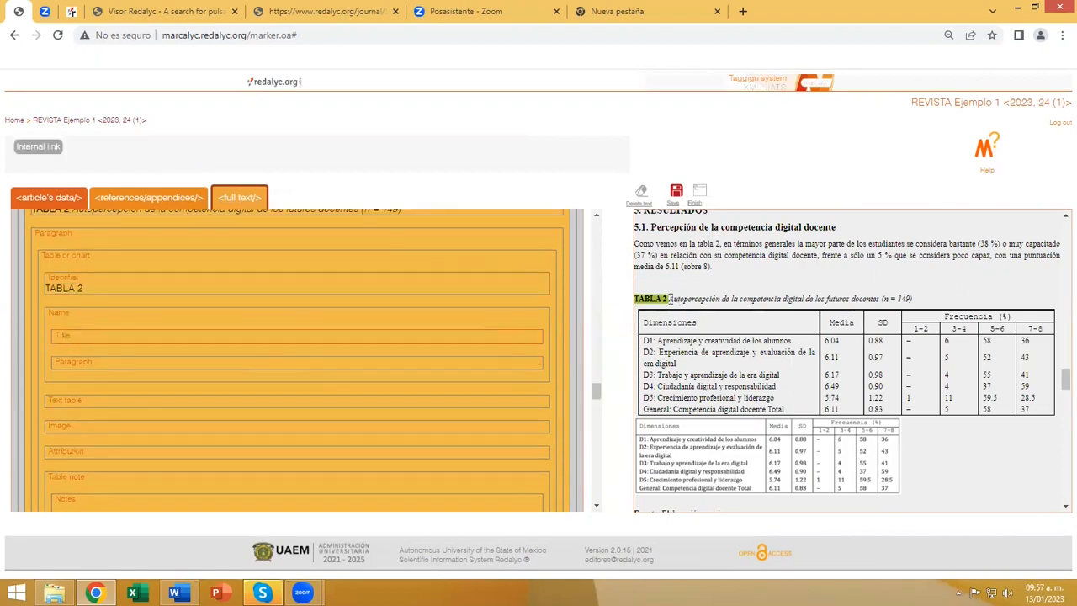
{"action": "left_click_drag", "start_coordinate": [670, 298], "coordinate": [913, 301]}
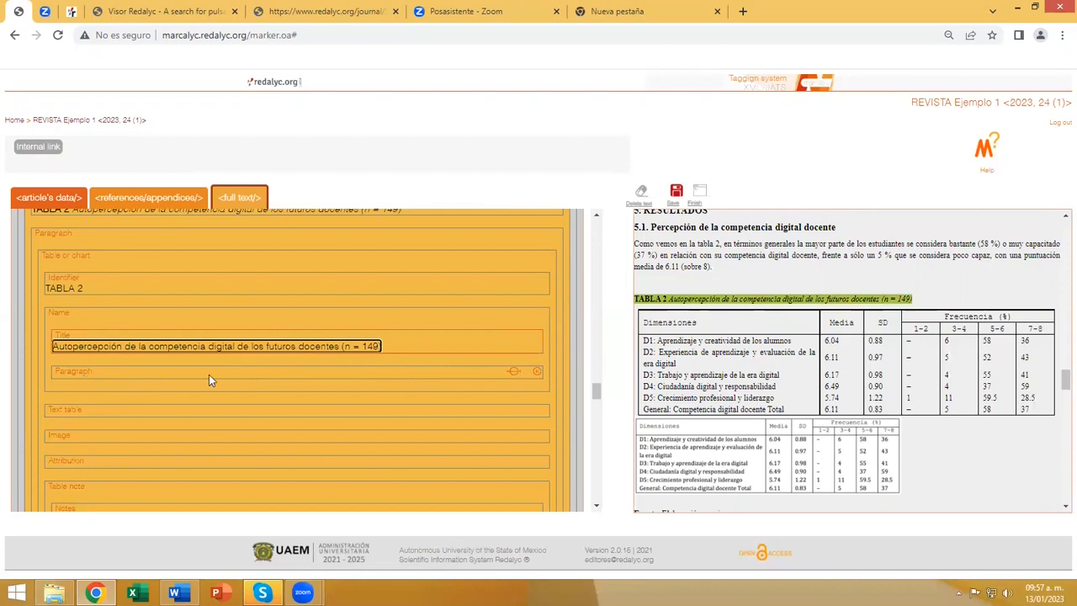
{"action": "left_click", "coordinate": [537, 375]}
{"action": "scroll", "coordinate": [92, 388], "scroll_direction": "down", "scroll_amount": 1}
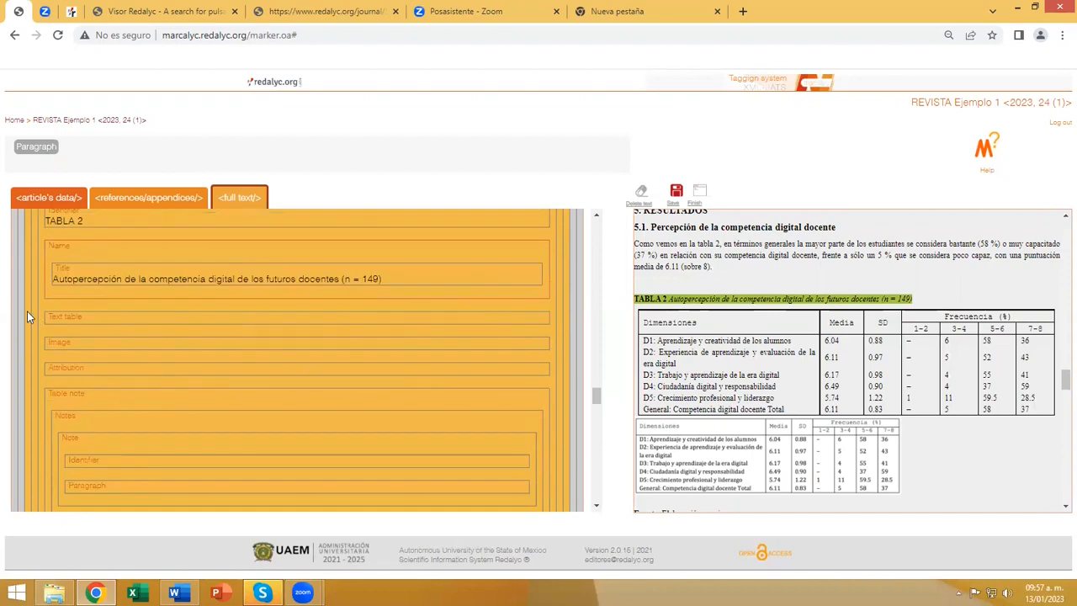
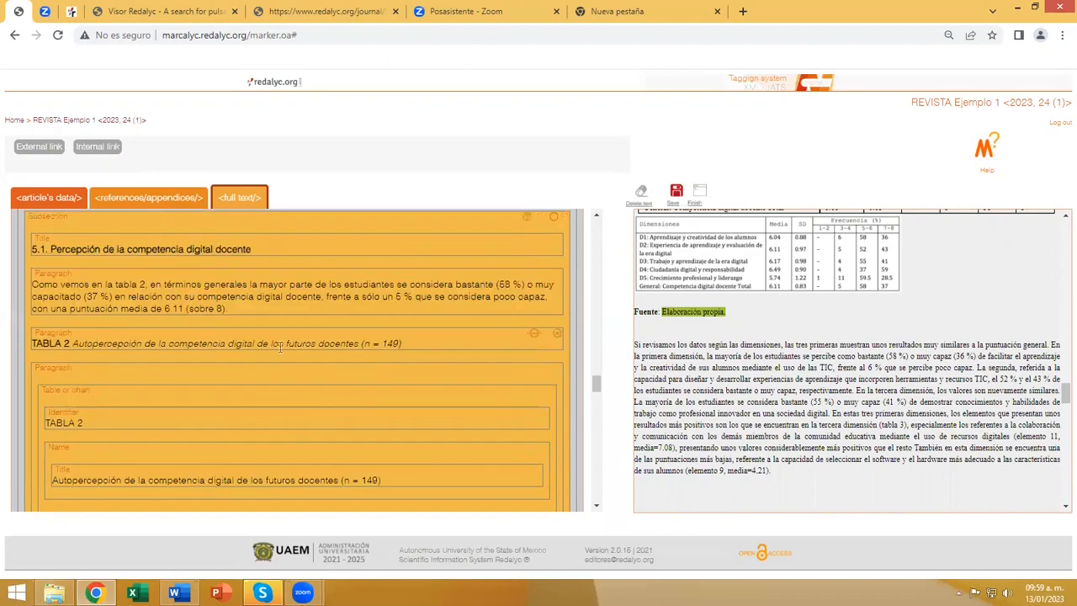
Delete the duplicate "TABLA 2" caption and "Fuente: Elaboración propia." paragraphs around the tagged table and save the changes.
{"action": "left_click", "coordinate": [554, 331]}
{"action": "scroll", "coordinate": [269, 335], "scroll_direction": "down", "scroll_amount": 3}
{"action": "scroll", "coordinate": [260, 335], "scroll_direction": "down", "scroll_amount": 5}
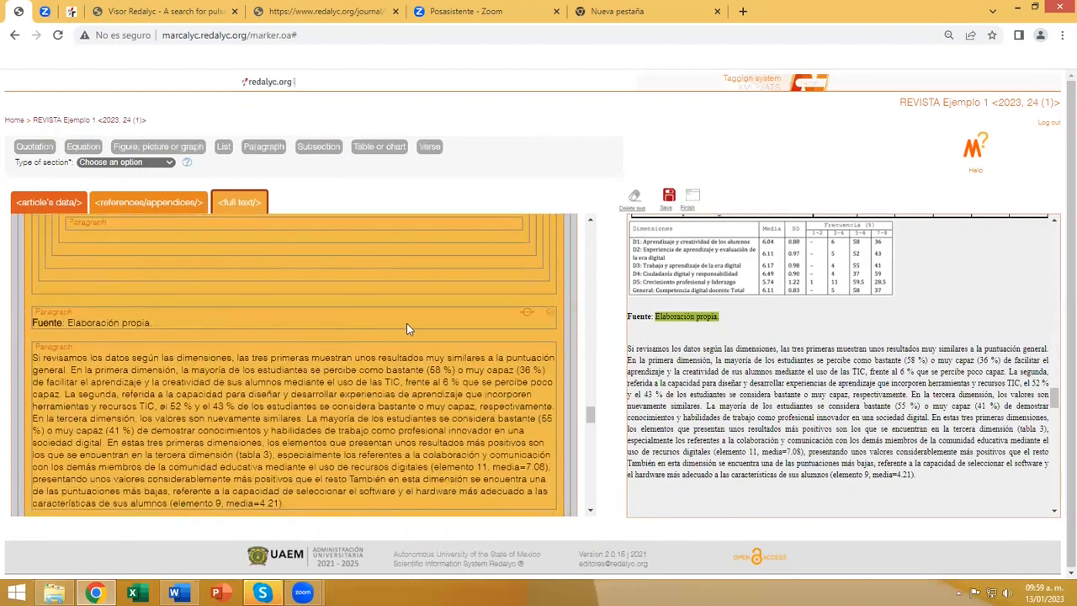
{"action": "scroll", "coordinate": [464, 331], "scroll_direction": "up", "scroll_amount": 3}
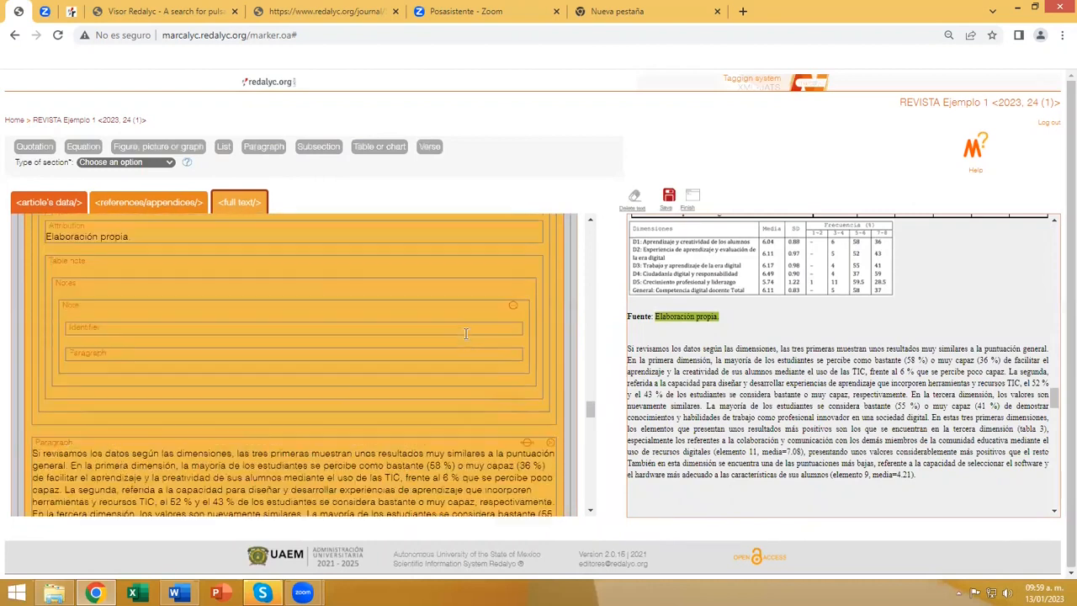
{"action": "scroll", "coordinate": [423, 347], "scroll_direction": "up", "scroll_amount": 2}
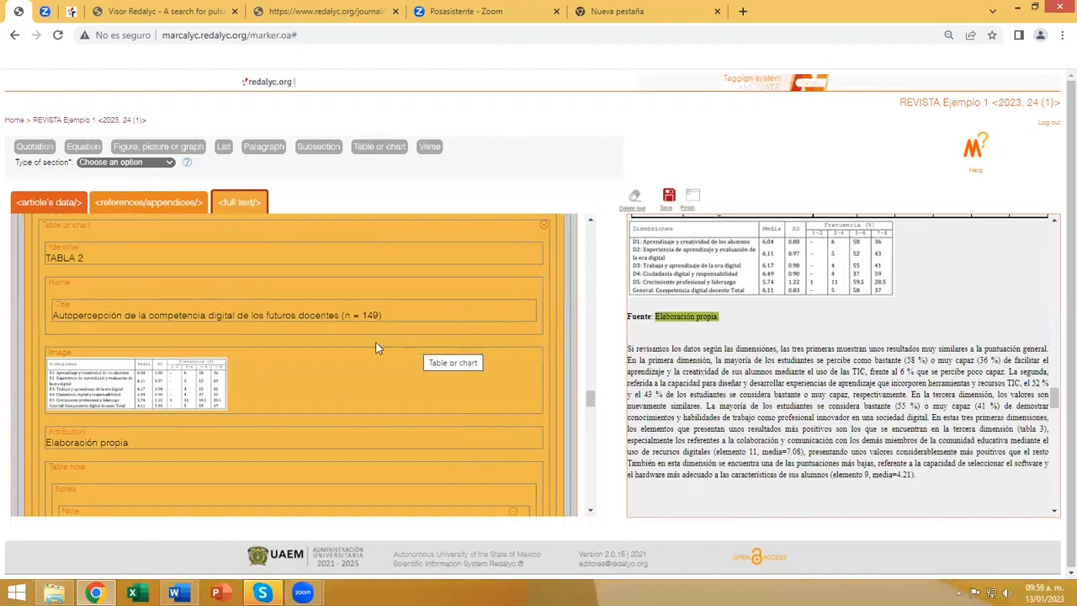
{"action": "scroll", "coordinate": [370, 350], "scroll_direction": "up", "scroll_amount": 2}
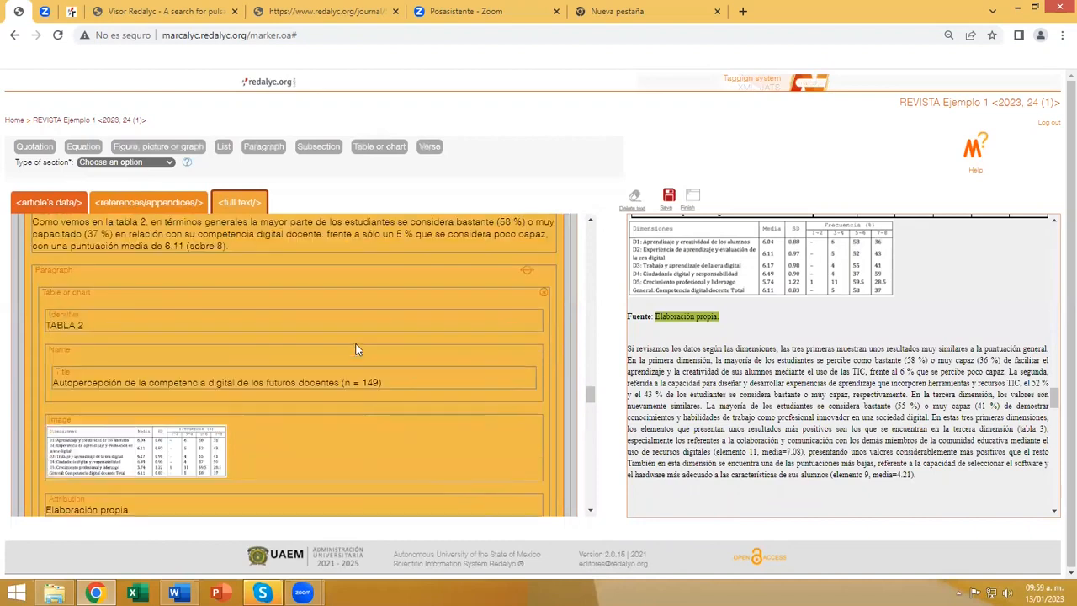
{"action": "left_click", "coordinate": [669, 198]}
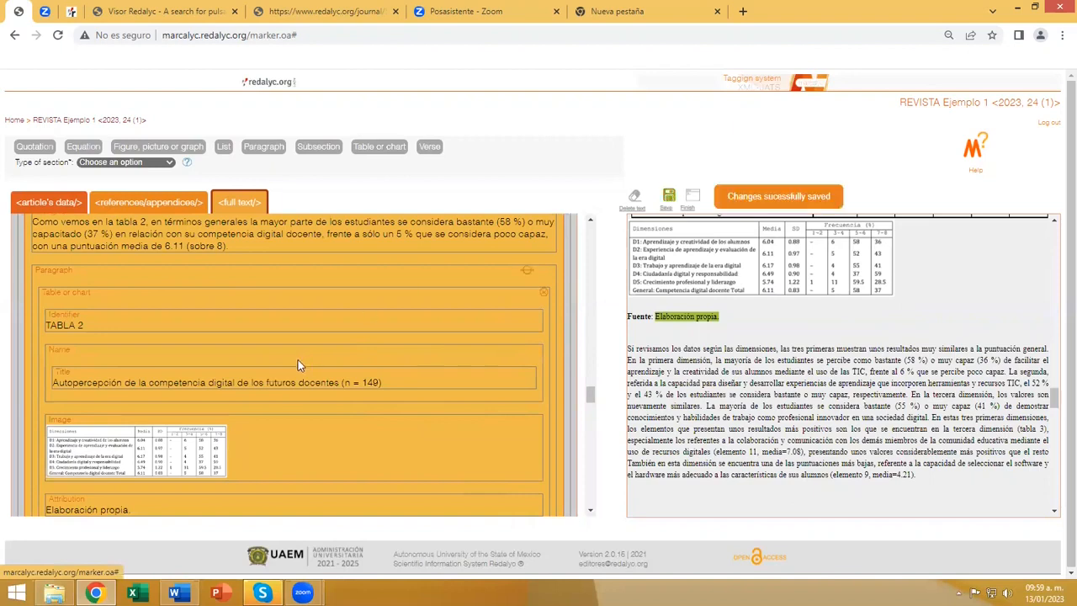
Replace the inferred FIGURA 1 figure tag in subsection 5.2 with a new empty Figure, picture or graph tag in the same paragraph.
{"action": "scroll", "coordinate": [298, 361], "scroll_direction": "down", "scroll_amount": 8}
{"action": "scroll", "coordinate": [298, 359], "scroll_direction": "down", "scroll_amount": 4}
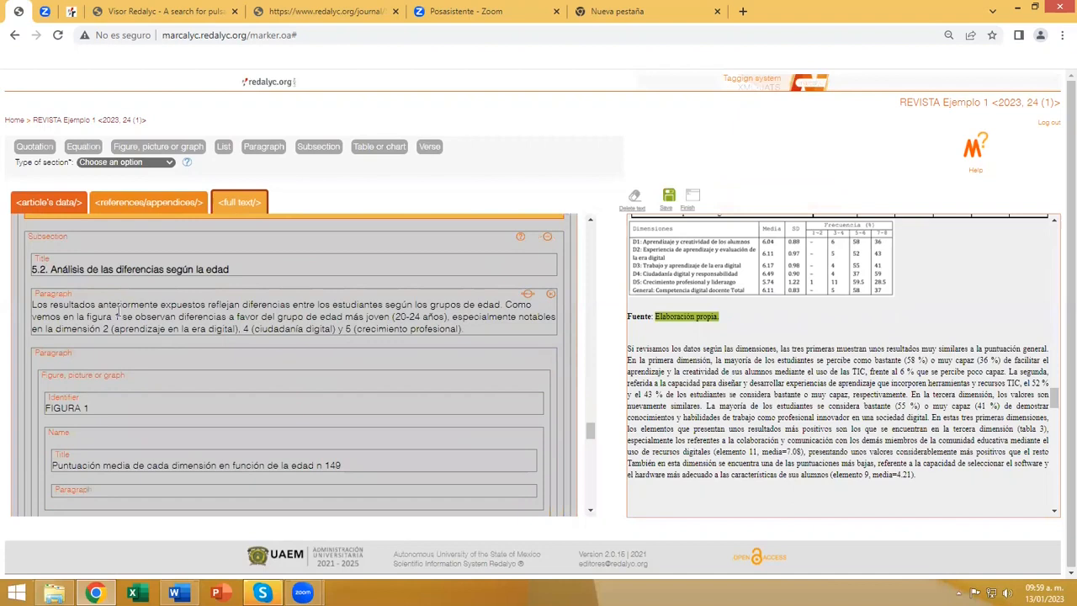
{"action": "left_click", "coordinate": [69, 240]}
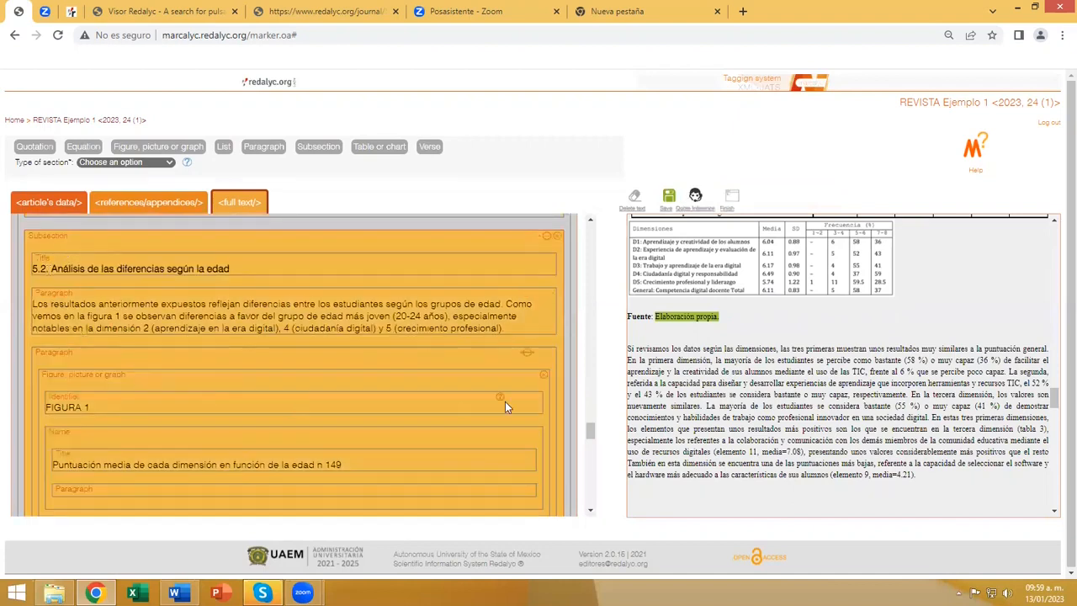
{"action": "scroll", "coordinate": [504, 401], "scroll_direction": "down", "scroll_amount": 3}
{"action": "scroll", "coordinate": [718, 352], "scroll_direction": "down", "scroll_amount": 3}
{"action": "scroll", "coordinate": [720, 357], "scroll_direction": "down", "scroll_amount": 1}
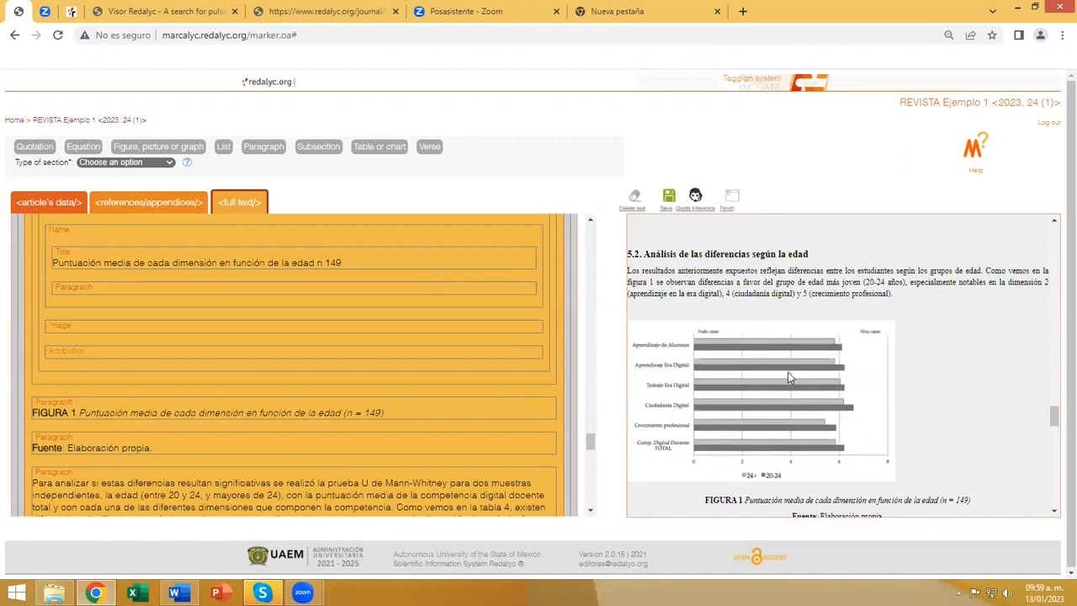
{"action": "scroll", "coordinate": [755, 332], "scroll_direction": "down", "scroll_amount": 1}
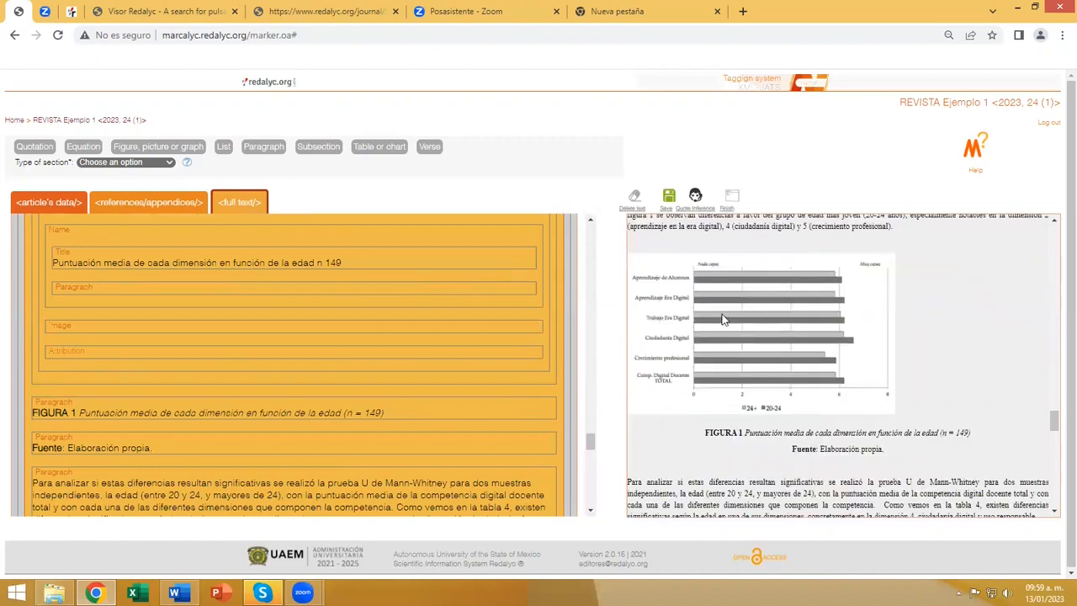
{"action": "scroll", "coordinate": [419, 338], "scroll_direction": "up", "scroll_amount": 2}
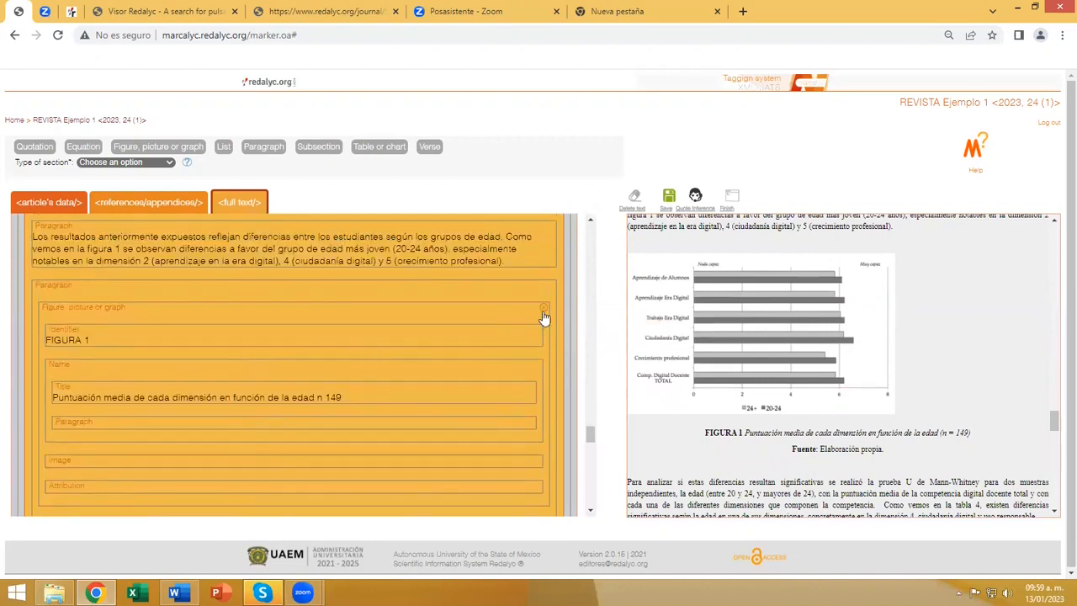
{"action": "left_click", "coordinate": [543, 309]}
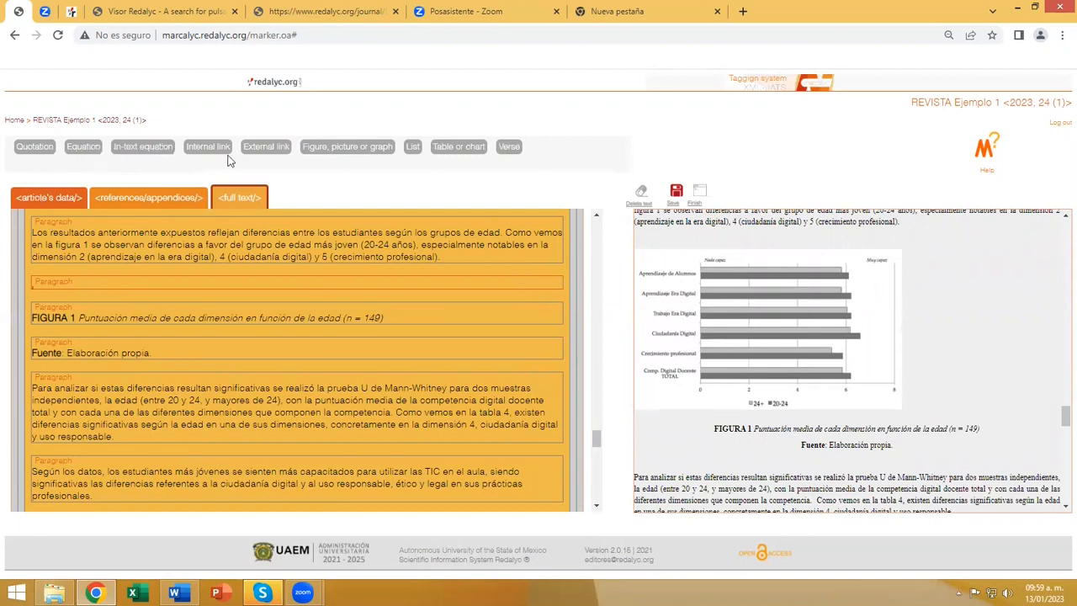
{"action": "left_click", "coordinate": [341, 153]}
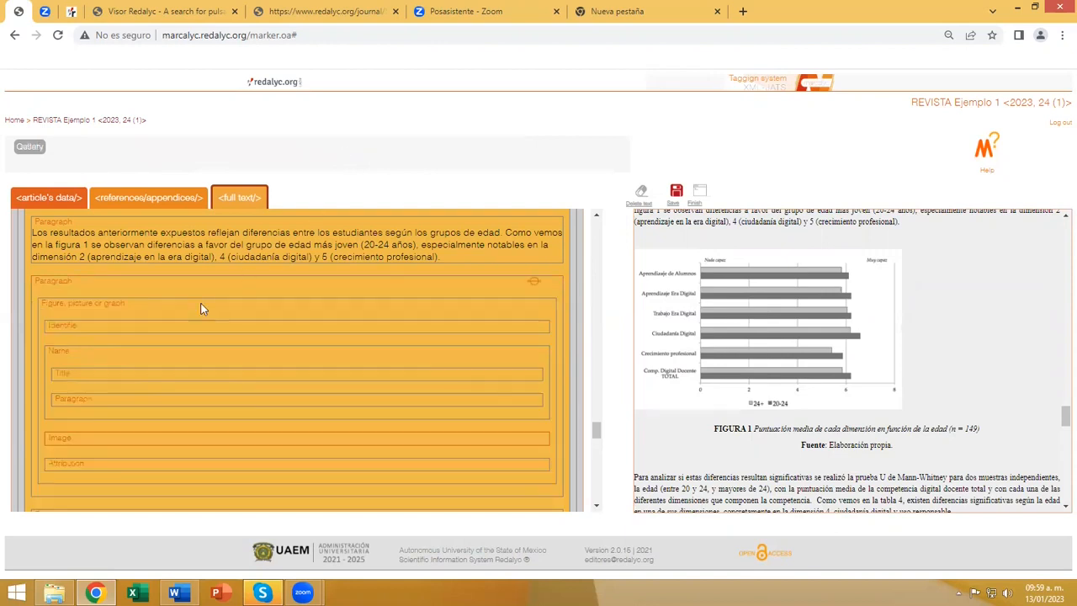
Tag "FIGURA 1" from the source text as the new figure's identifier.
{"action": "left_click", "coordinate": [83, 330]}
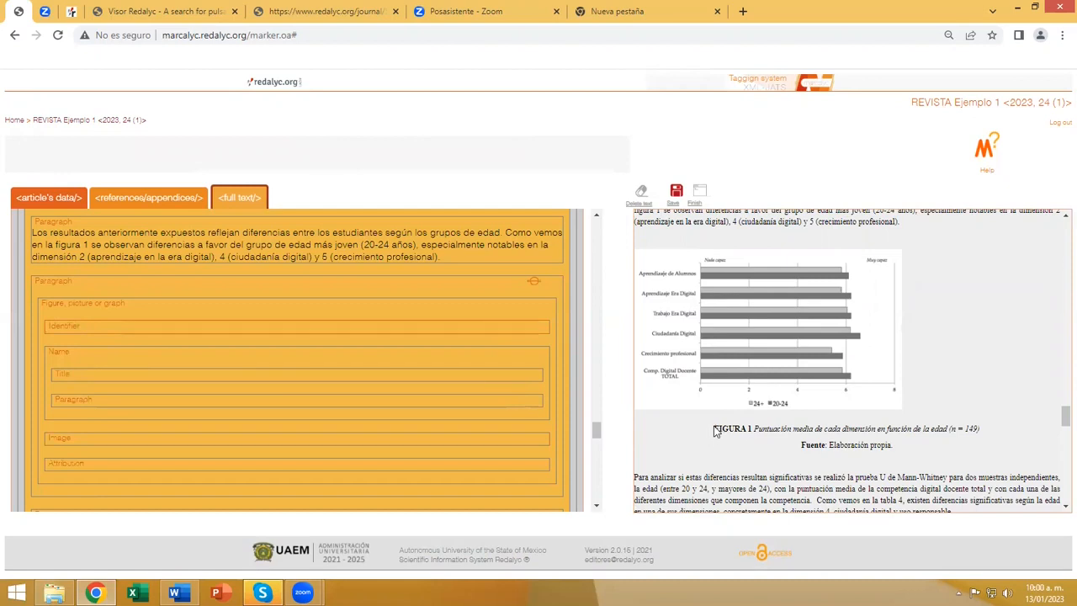
{"action": "left_click_drag", "start_coordinate": [714, 430], "coordinate": [754, 429]}
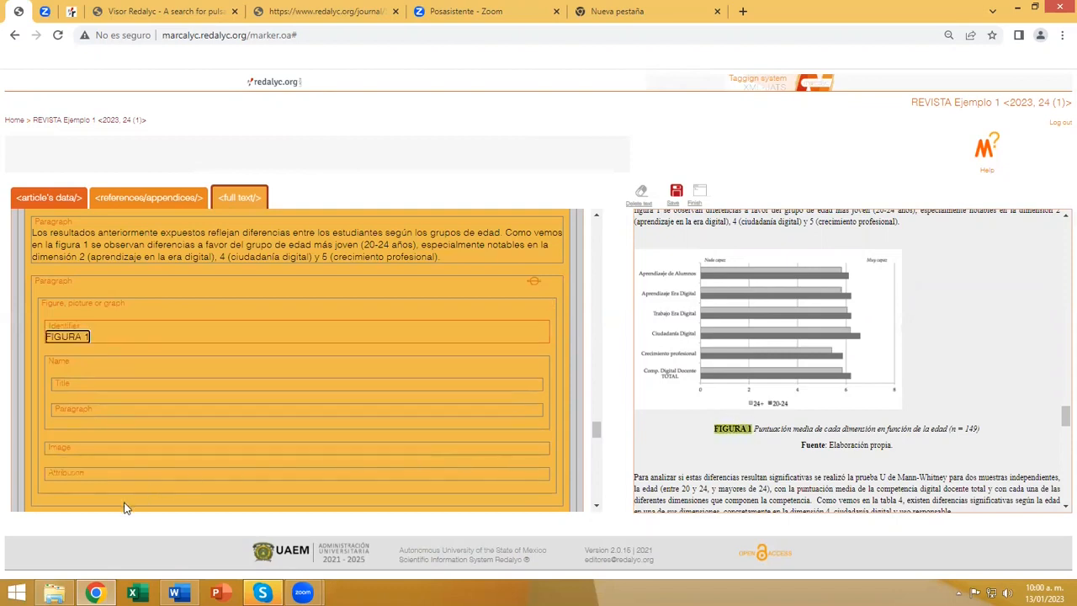
Tag "Puntuación media de cada dimensión en función de la edad (n = 149" as the figure's title and delete the empty Paragraph tag below it.
{"action": "left_click", "coordinate": [93, 388]}
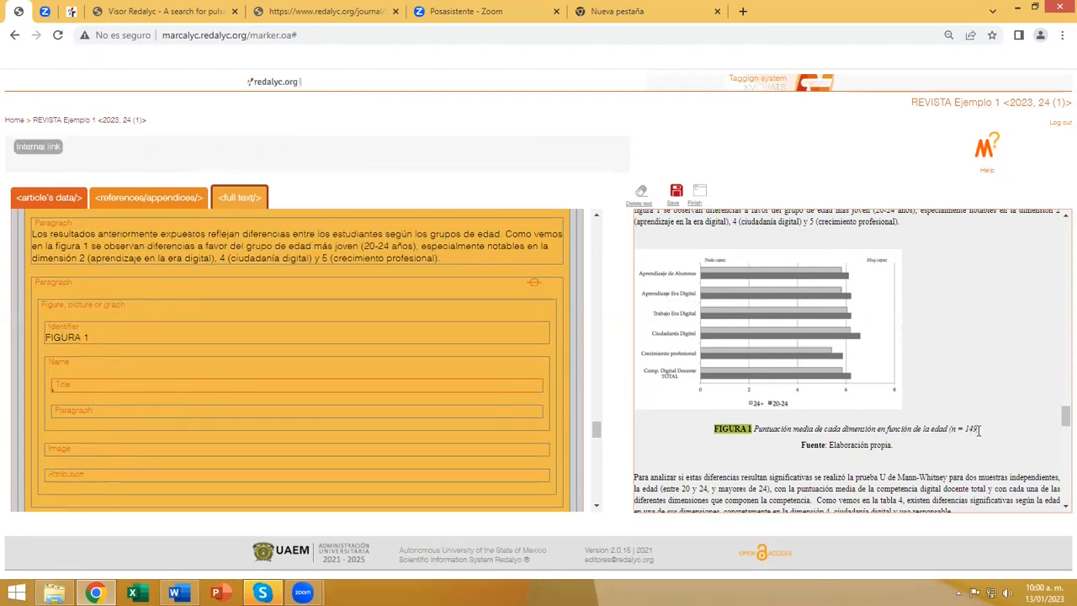
{"action": "left_click_drag", "start_coordinate": [978, 430], "coordinate": [754, 429]}
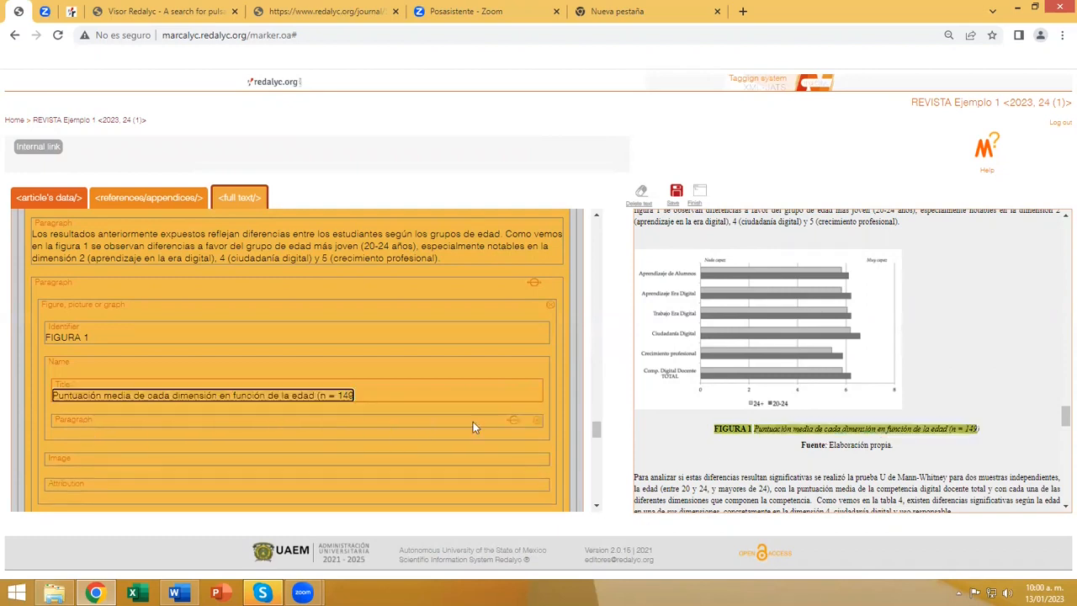
{"action": "left_click", "coordinate": [538, 421]}
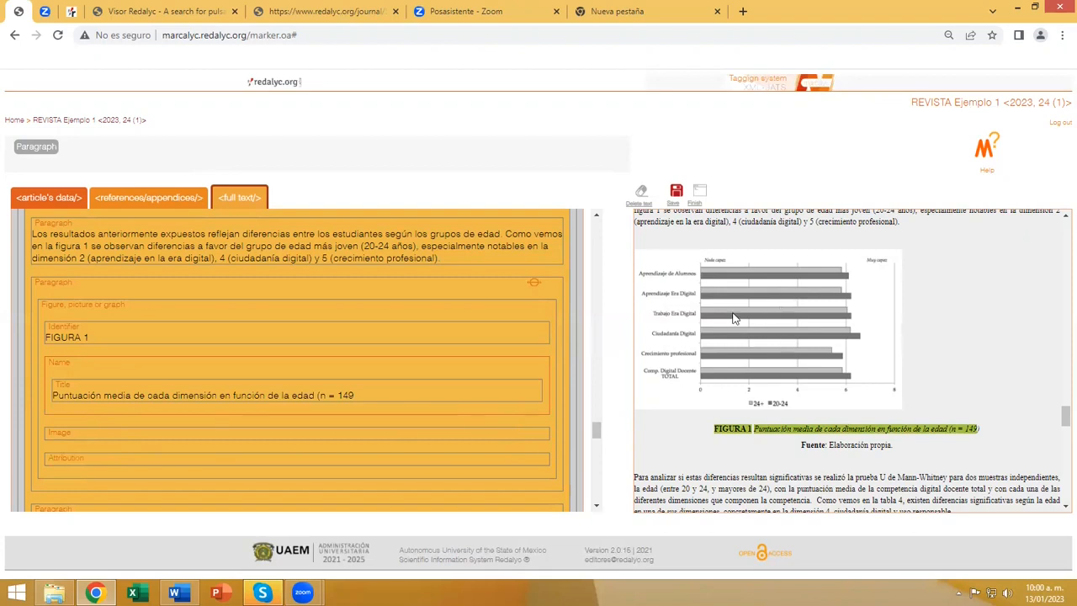
Upload Fig01.png from the Imágenes folder to the gallery for the figure's Image tag.
{"action": "left_click", "coordinate": [63, 434]}
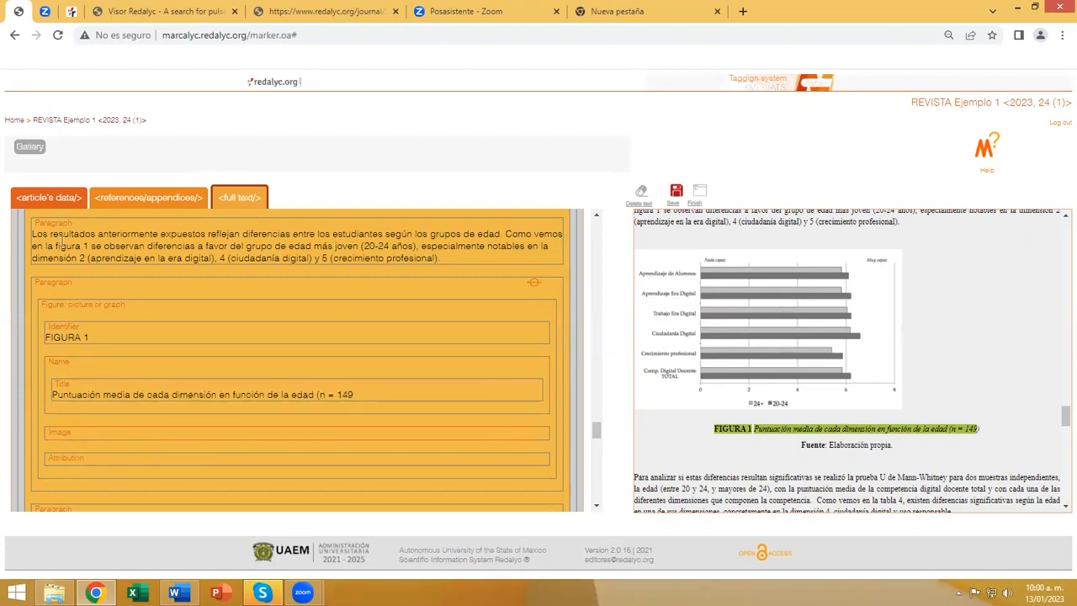
{"action": "left_click", "coordinate": [36, 149]}
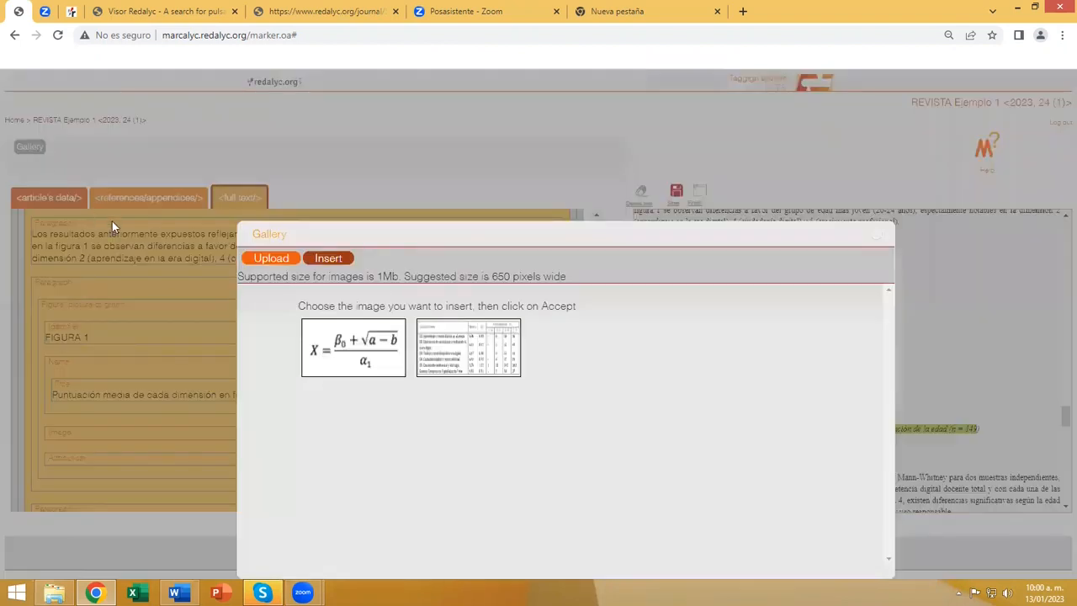
{"action": "left_click", "coordinate": [280, 260]}
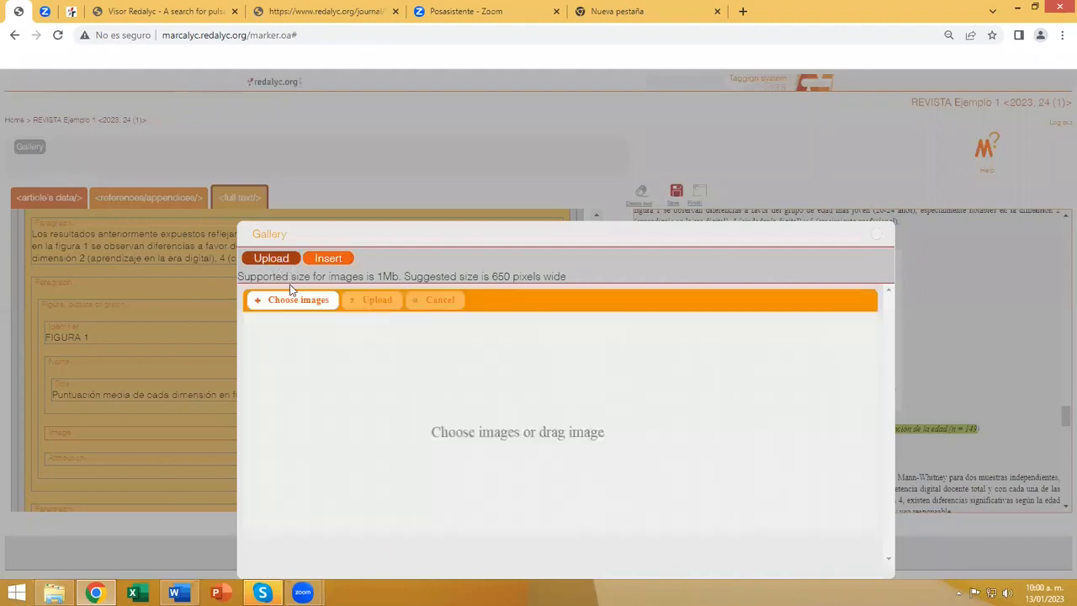
{"action": "left_click", "coordinate": [288, 304]}
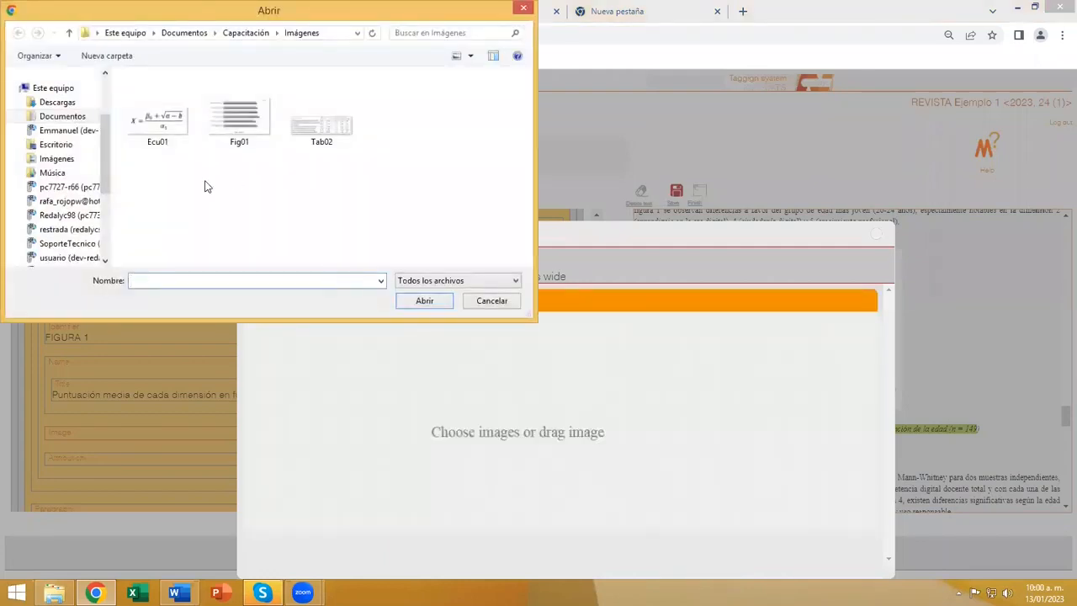
{"action": "left_click", "coordinate": [250, 134]}
{"action": "left_click", "coordinate": [422, 301]}
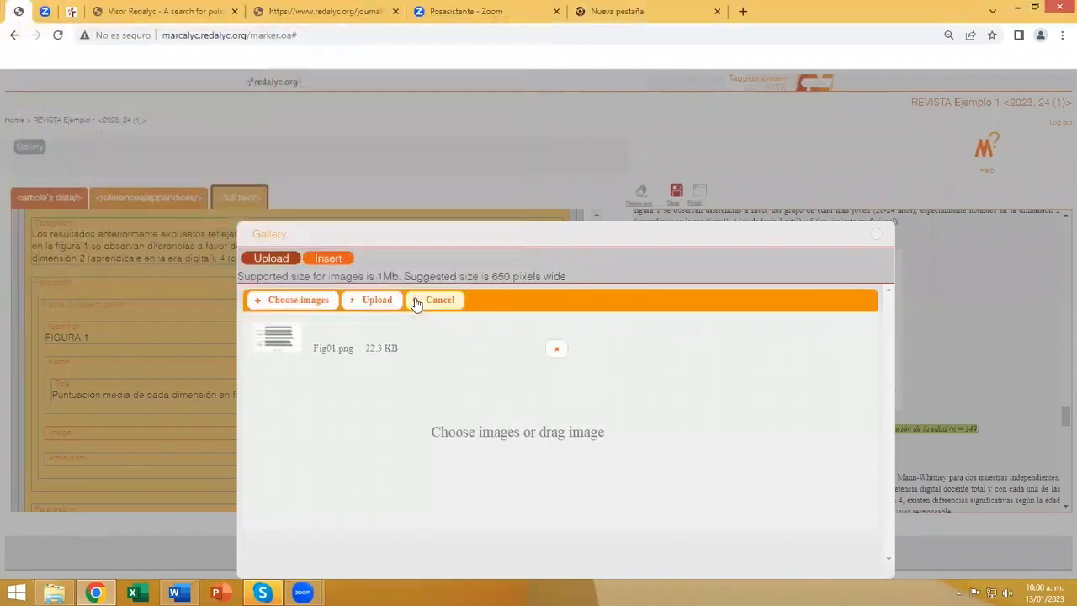
{"action": "left_click", "coordinate": [371, 309]}
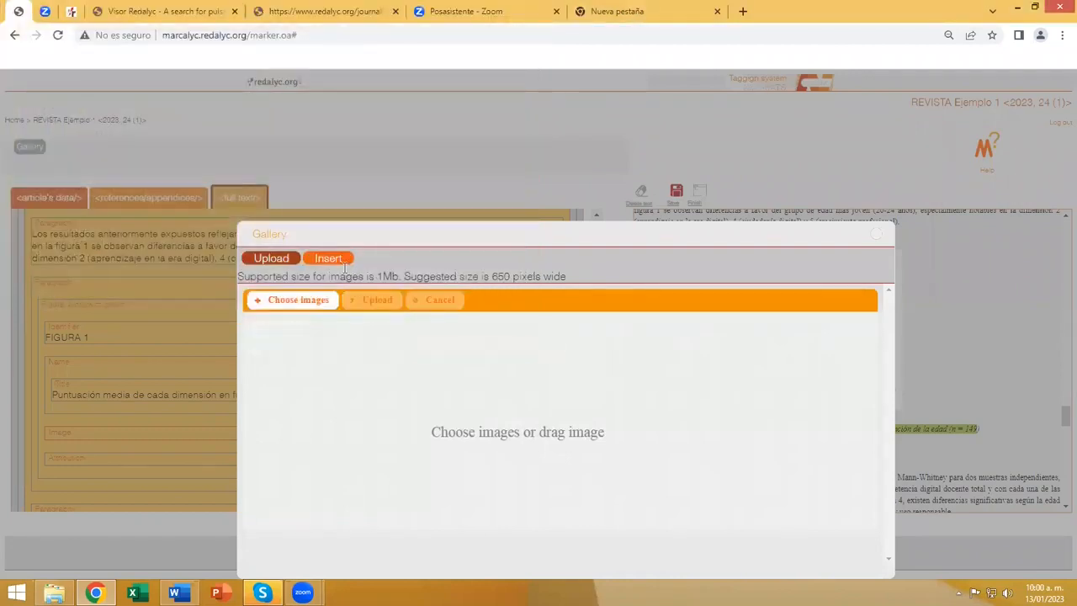
Insert the uploaded bar chart from the gallery into the figure's Image tag.
{"action": "left_click", "coordinate": [335, 262]}
{"action": "left_click", "coordinate": [580, 366]}
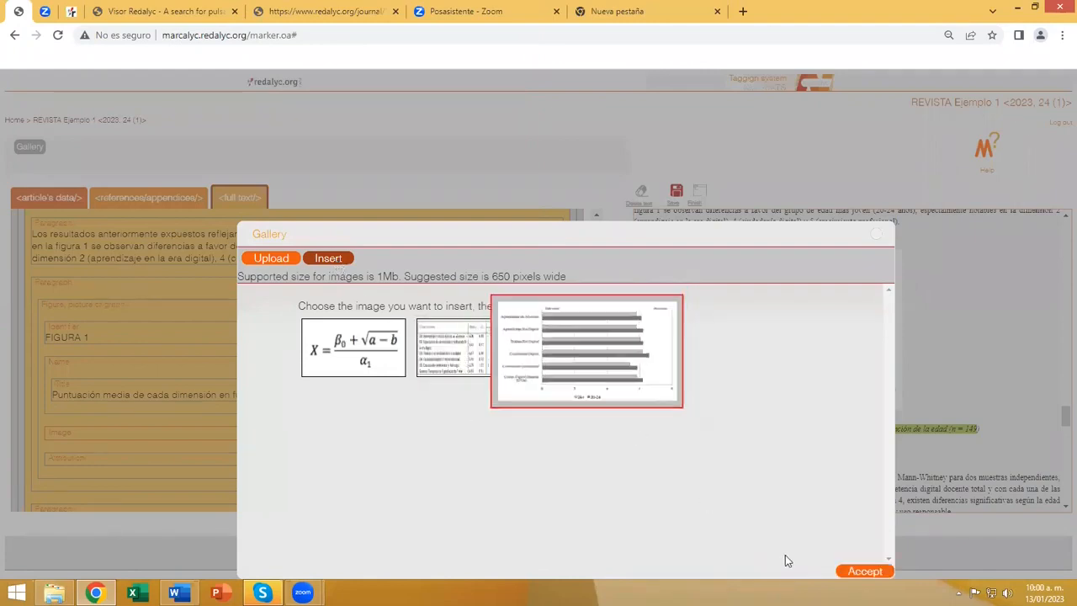
{"action": "left_click", "coordinate": [862, 571]}
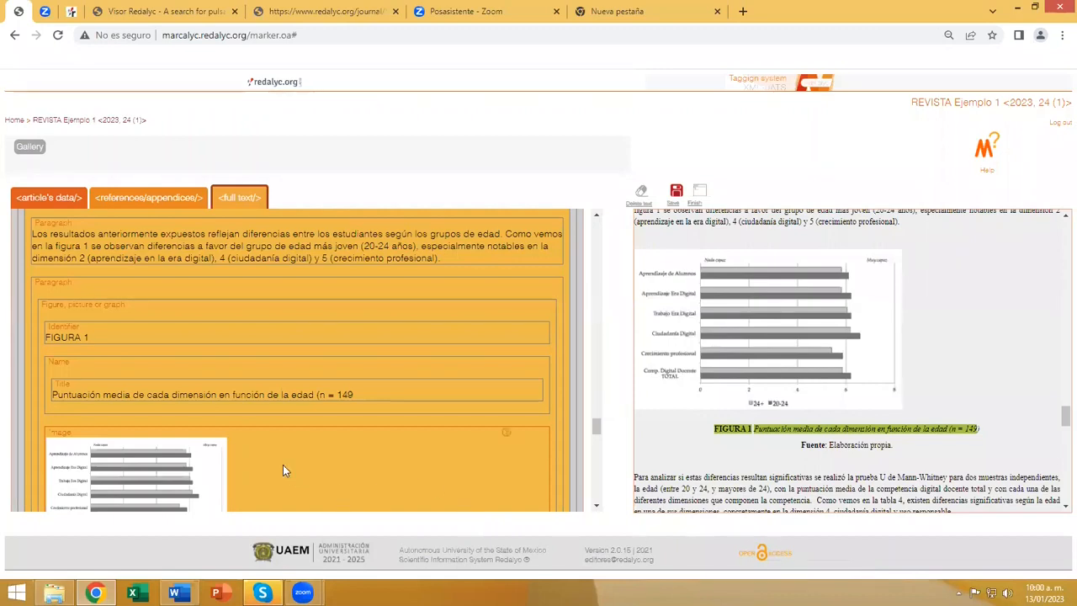
Tag the full source text "Elaboración propia." as the figure's attribution.
{"action": "scroll", "coordinate": [283, 467], "scroll_direction": "down", "scroll_amount": 1}
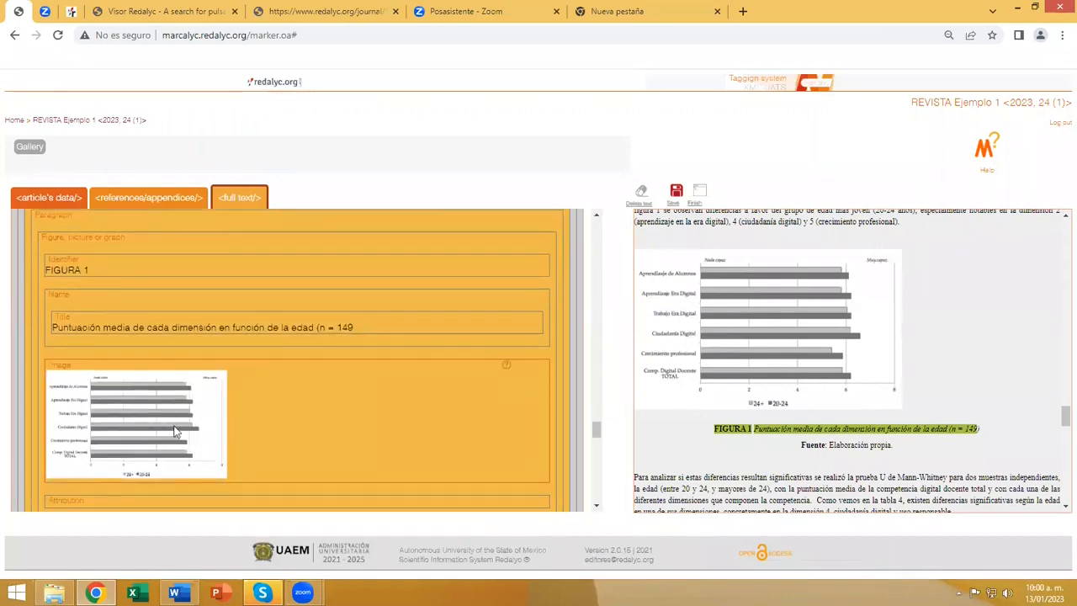
{"action": "scroll", "coordinate": [305, 388], "scroll_direction": "down", "scroll_amount": 2}
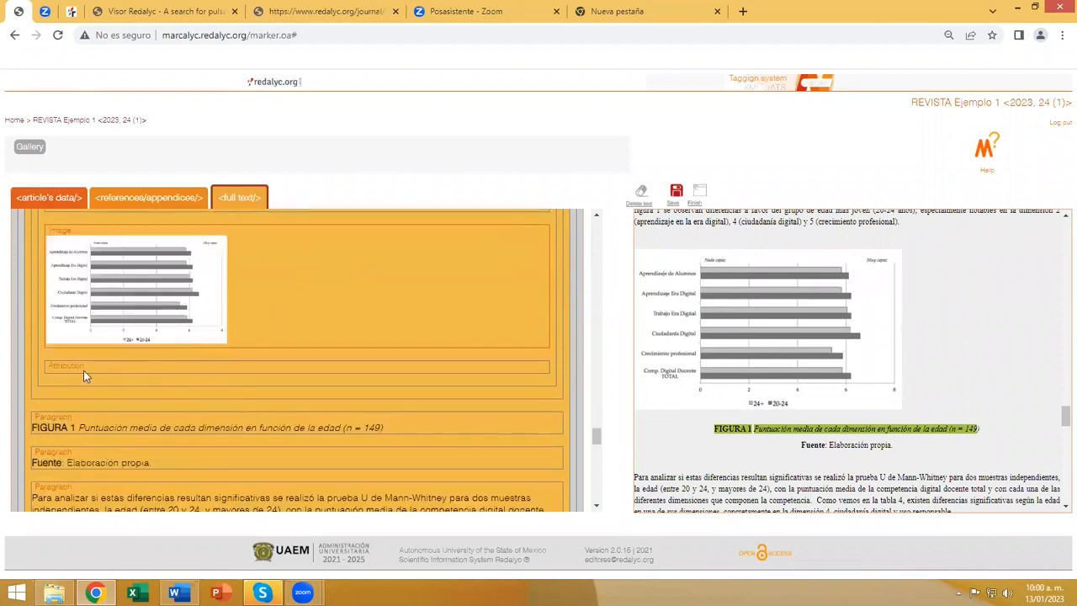
{"action": "left_click_drag", "start_coordinate": [830, 445], "coordinate": [894, 449]}
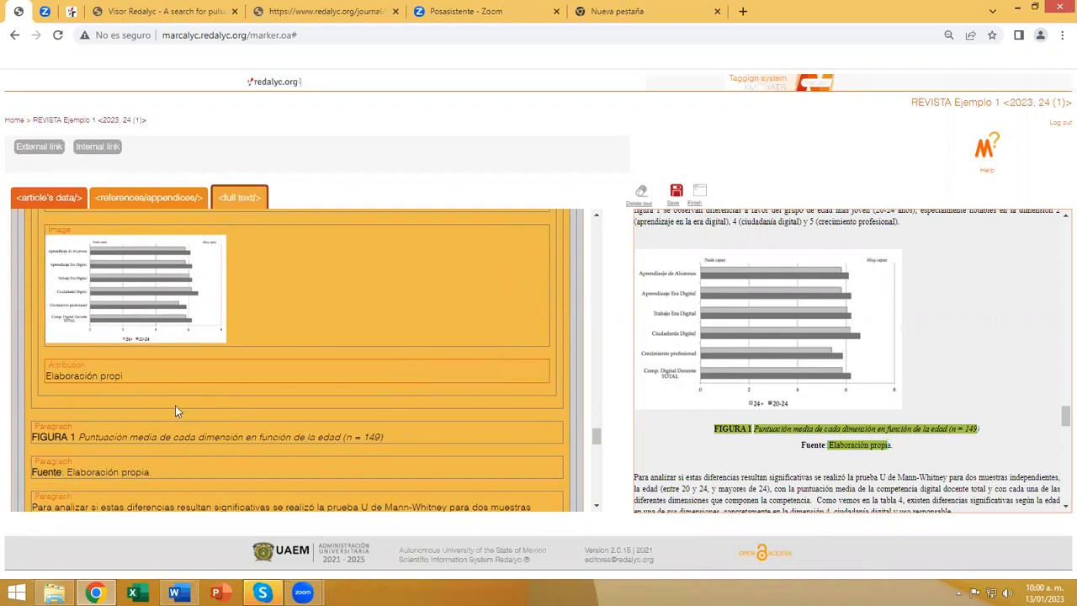
{"action": "left_click", "coordinate": [148, 379]}
{"action": "left_click_drag", "start_coordinate": [892, 446], "coordinate": [828, 450]}
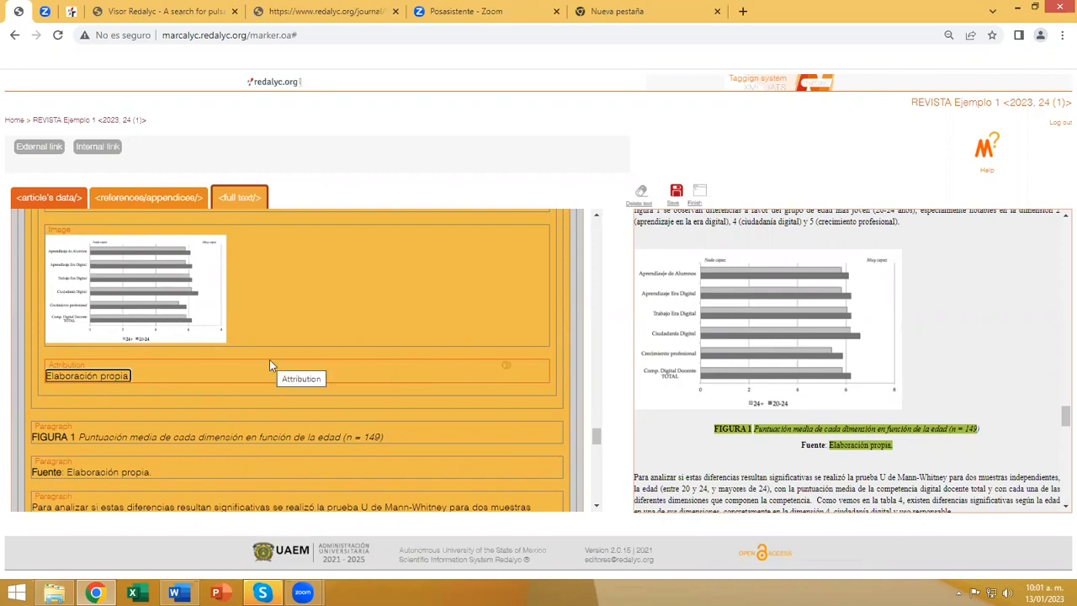
Delete the duplicate "FIGURA 1" caption and "Fuente: Elaboración propia." paragraphs below the figure and save the changes.
{"action": "scroll", "coordinate": [358, 364], "scroll_direction": "down", "scroll_amount": 1}
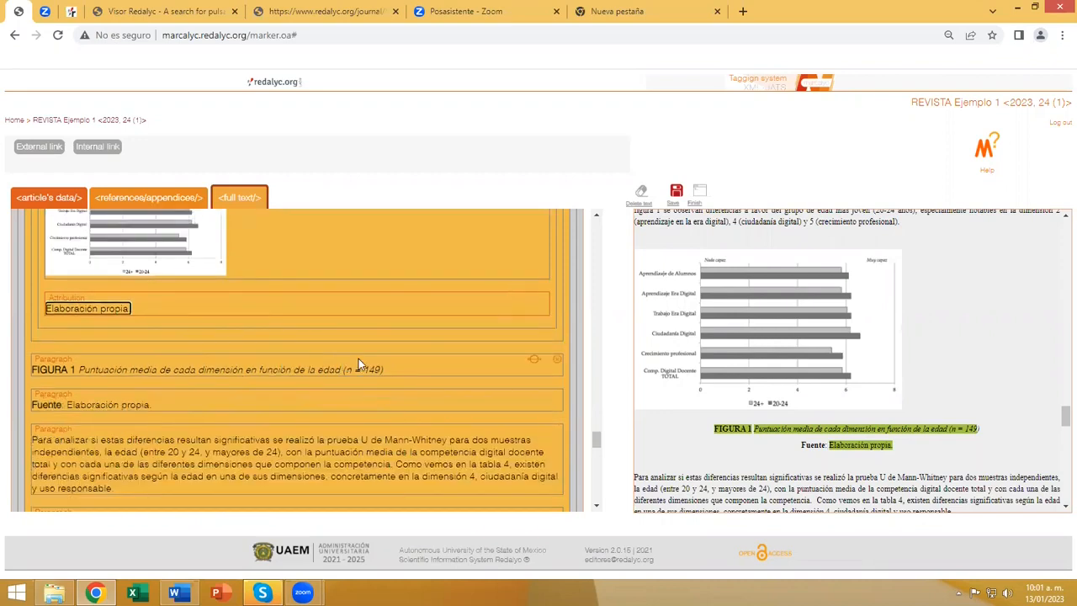
{"action": "left_click", "coordinate": [555, 364]}
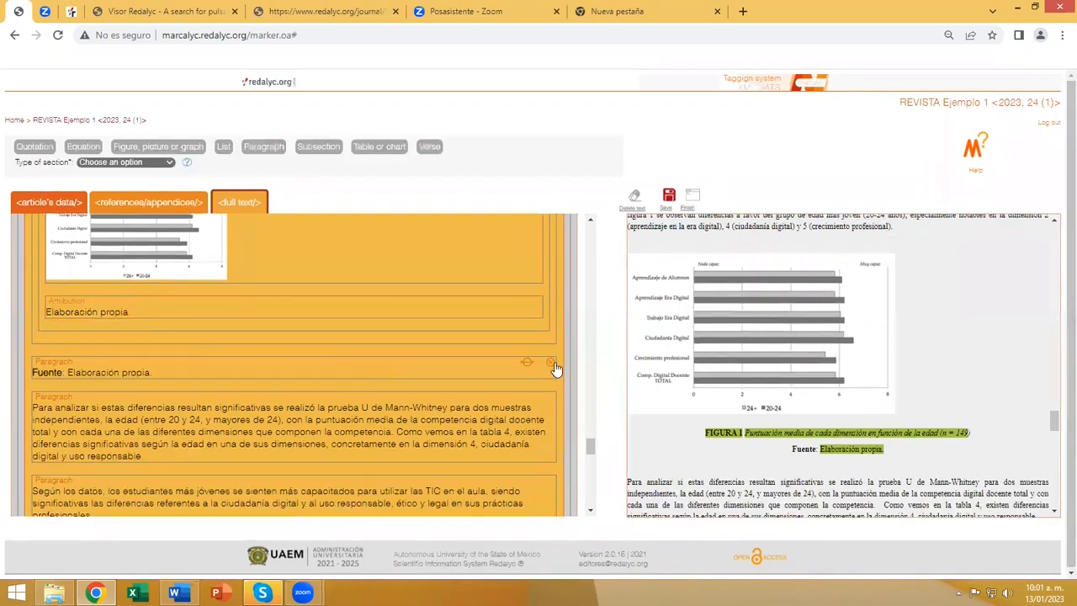
{"action": "left_click", "coordinate": [552, 362]}
{"action": "scroll", "coordinate": [405, 363], "scroll_direction": "up", "scroll_amount": 4}
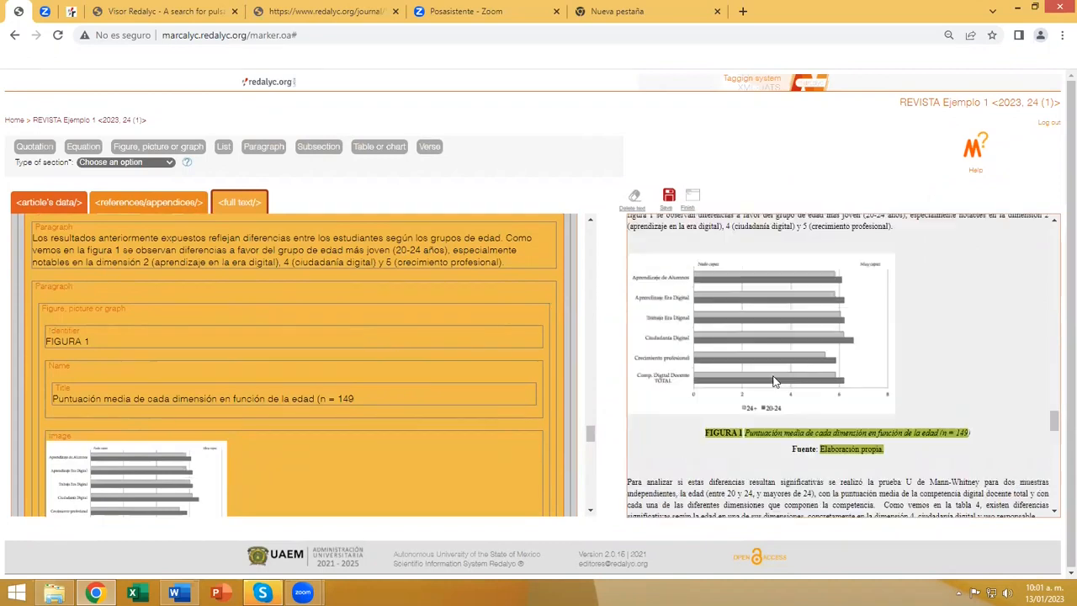
{"action": "scroll", "coordinate": [774, 381], "scroll_direction": "up", "scroll_amount": 1}
{"action": "scroll", "coordinate": [294, 402], "scroll_direction": "down", "scroll_amount": 3}
{"action": "scroll", "coordinate": [315, 412], "scroll_direction": "up", "scroll_amount": 1}
{"action": "left_click", "coordinate": [669, 195]}
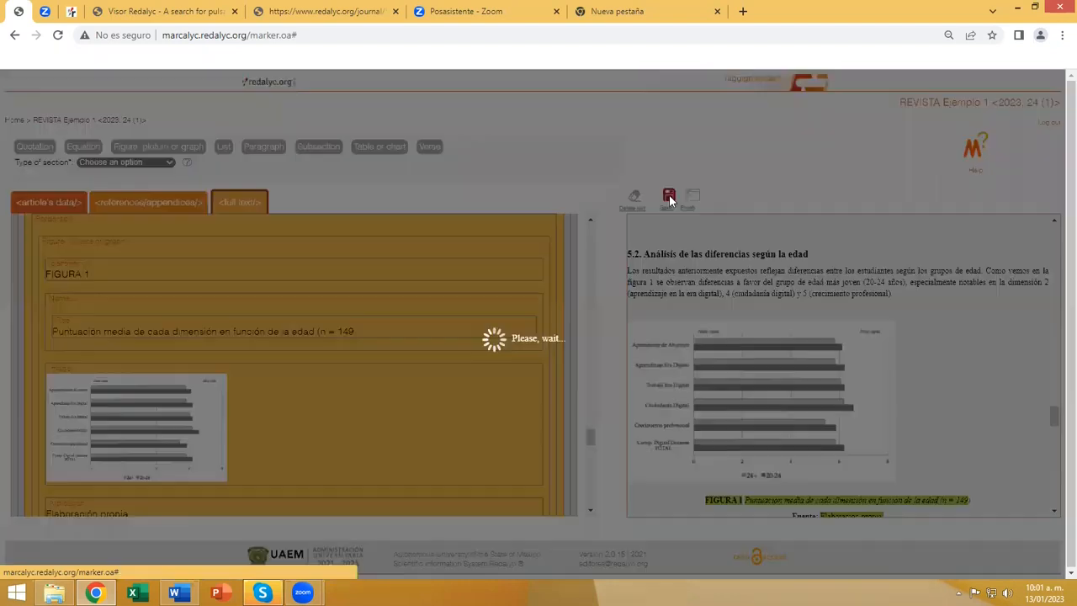
{"action": "scroll", "coordinate": [420, 363], "scroll_direction": "down", "scroll_amount": 3}
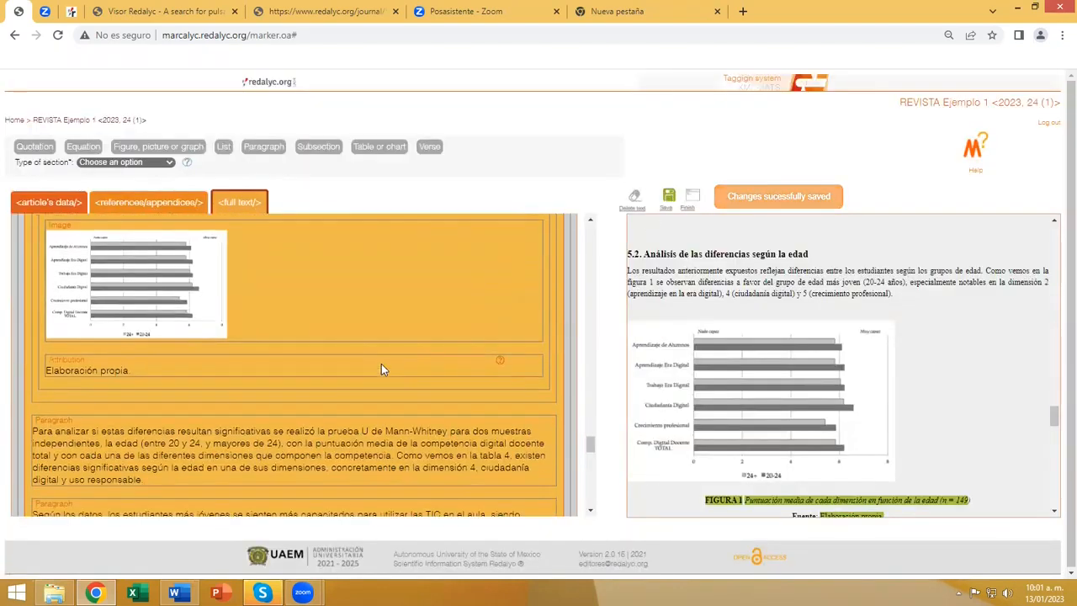
{"action": "scroll", "coordinate": [381, 369], "scroll_direction": "down", "scroll_amount": 5}
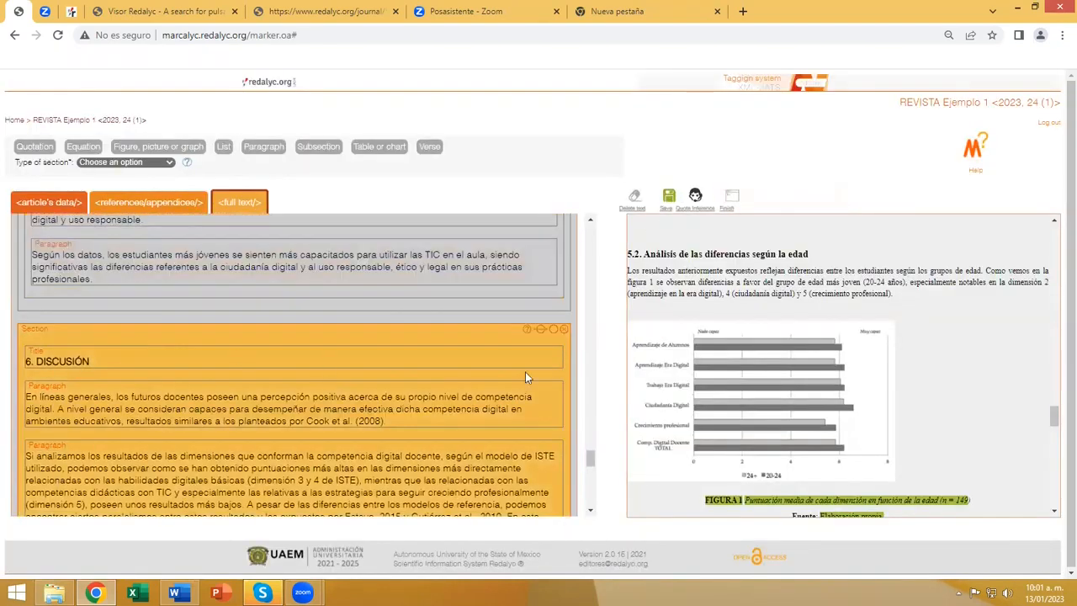
Compare the tagged sections 6. DISCUSIÓN and 7. CONCLUSIONES with the source article, paragraph by paragraph, through the end of the full text.
{"action": "scroll", "coordinate": [807, 383], "scroll_direction": "down", "scroll_amount": 6}
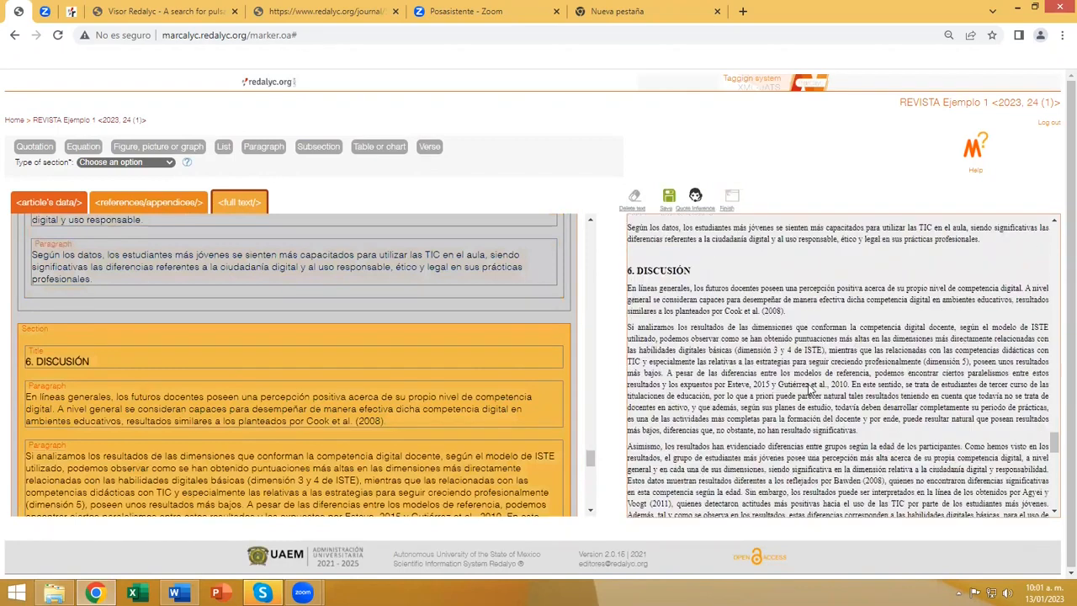
{"action": "scroll", "coordinate": [807, 384], "scroll_direction": "down", "scroll_amount": 1}
{"action": "scroll", "coordinate": [809, 385], "scroll_direction": "down", "scroll_amount": 2}
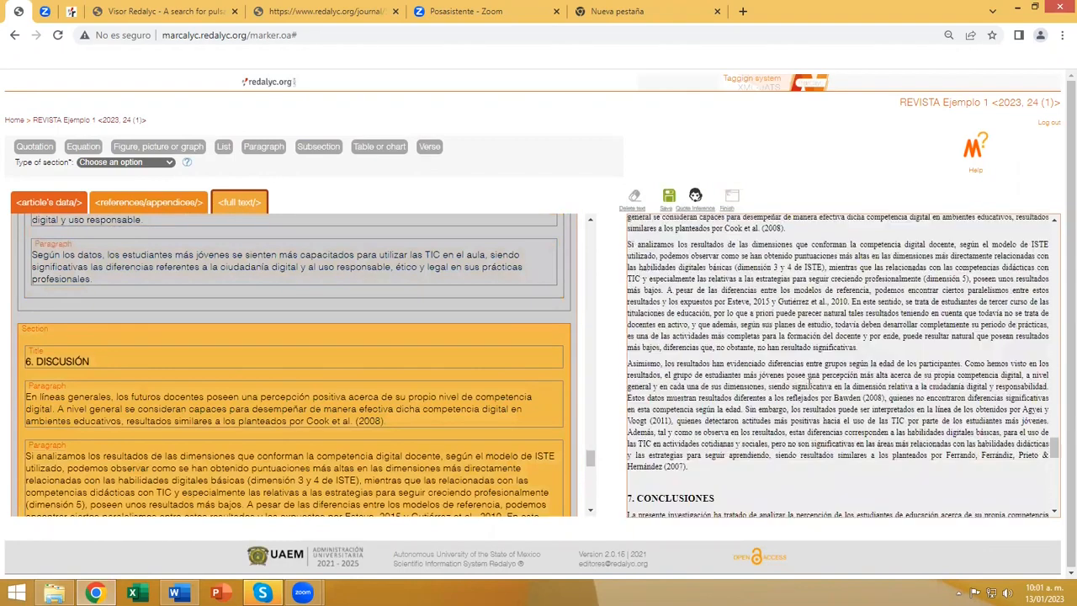
{"action": "scroll", "coordinate": [367, 410], "scroll_direction": "down", "scroll_amount": 5}
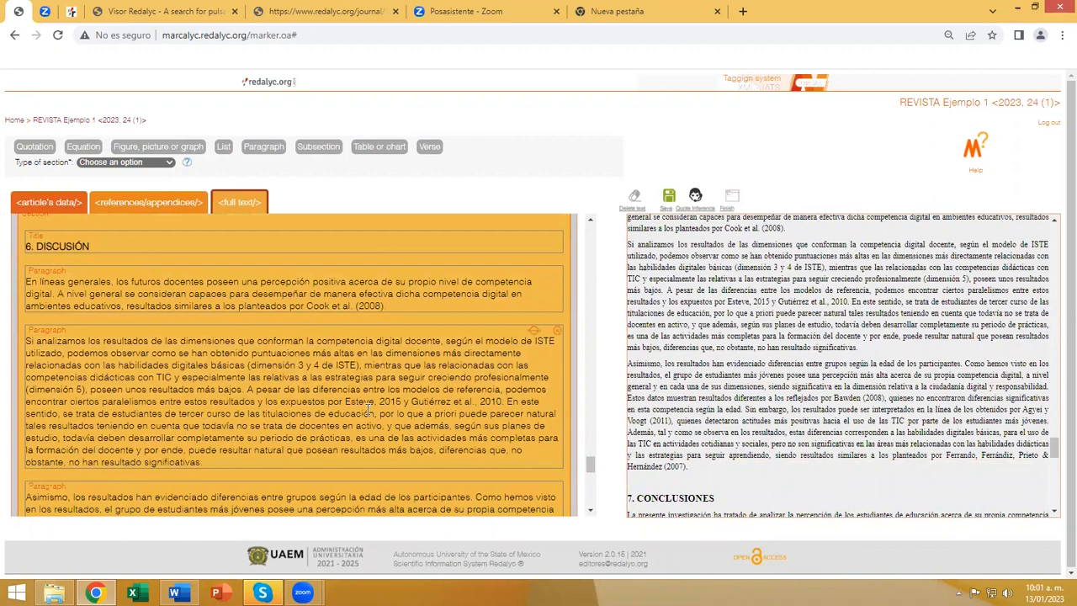
{"action": "scroll", "coordinate": [367, 410], "scroll_direction": "down", "scroll_amount": 6}
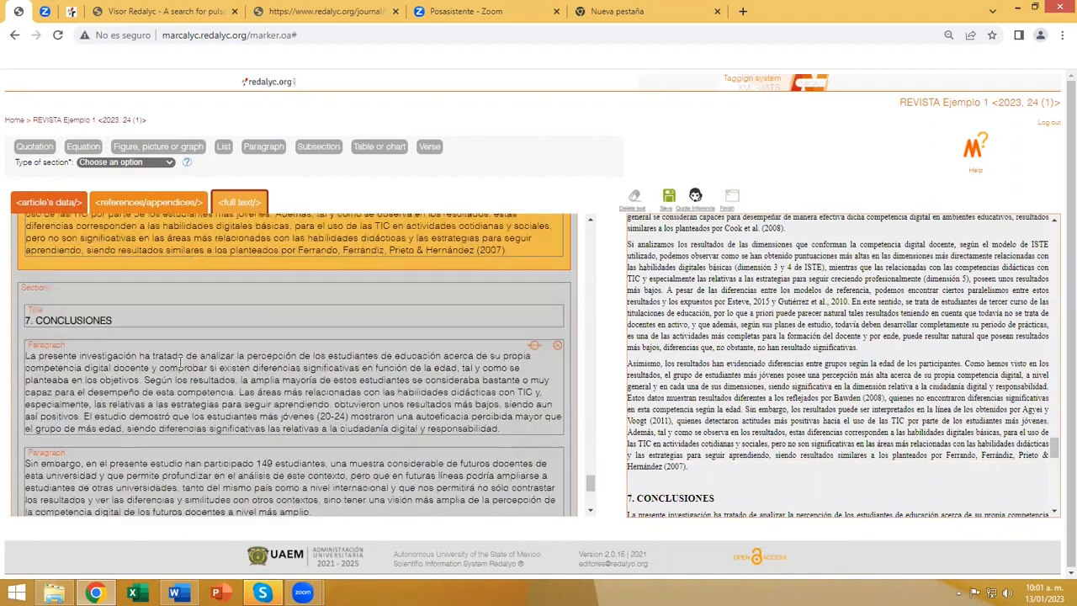
{"action": "left_click", "coordinate": [46, 319]}
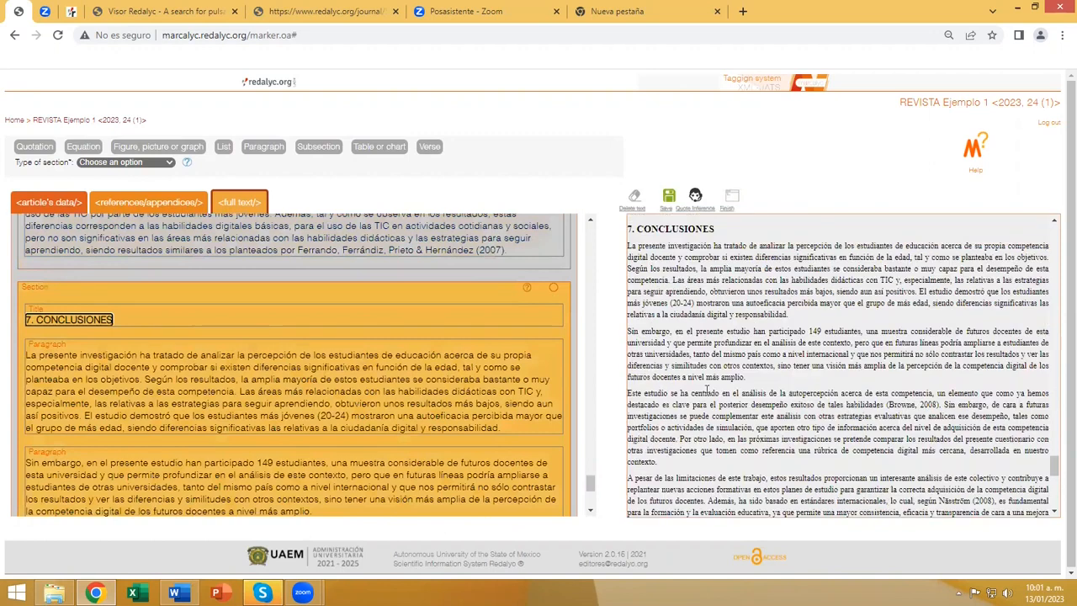
{"action": "scroll", "coordinate": [715, 420], "scroll_direction": "down", "scroll_amount": 1}
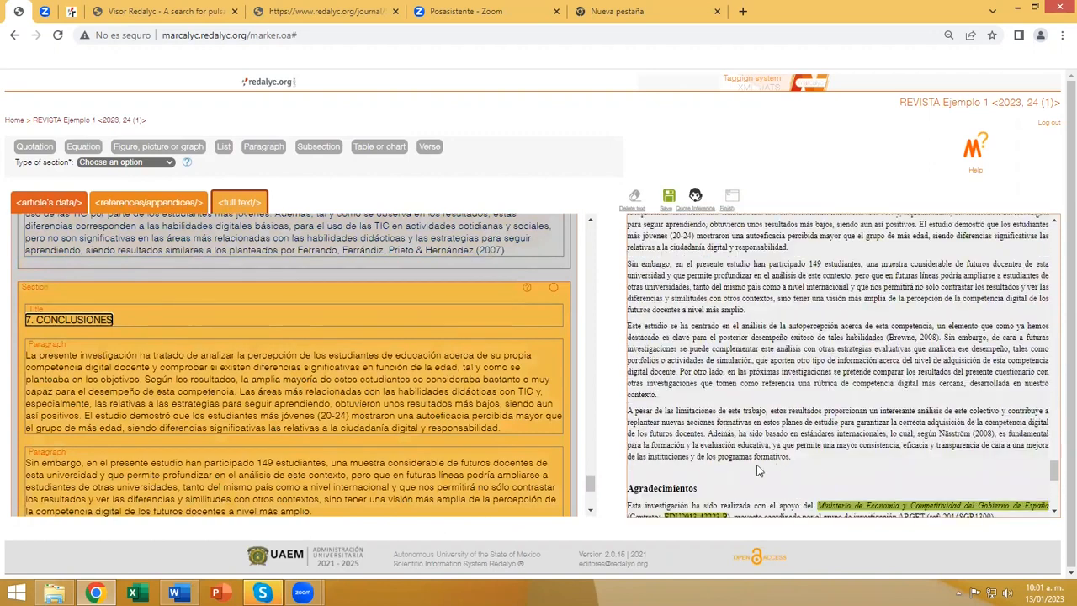
{"action": "scroll", "coordinate": [446, 444], "scroll_direction": "down", "scroll_amount": 3}
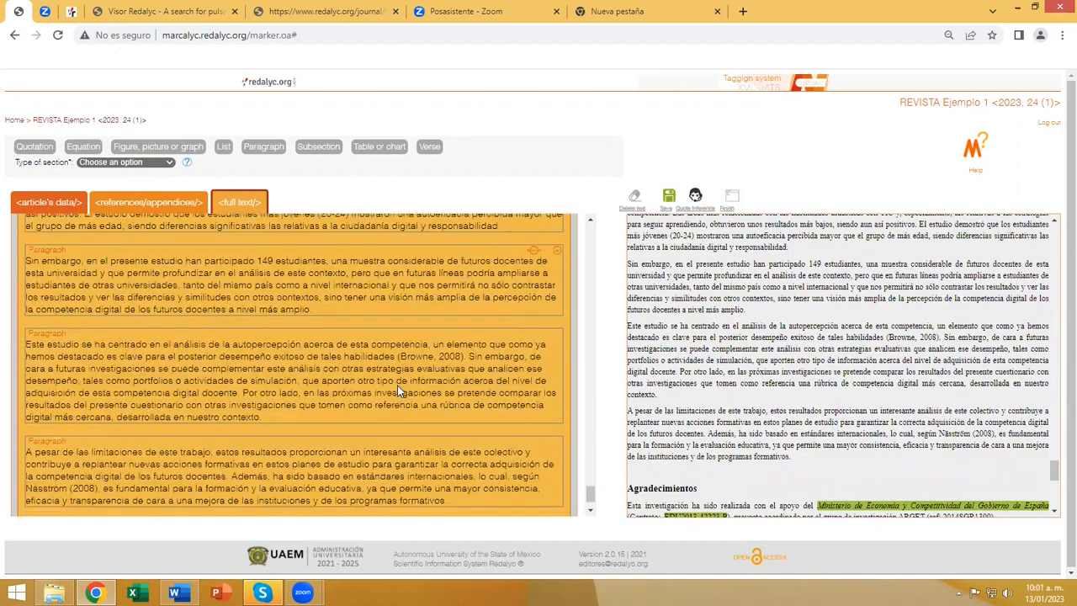
{"action": "scroll", "coordinate": [397, 386], "scroll_direction": "down", "scroll_amount": 1}
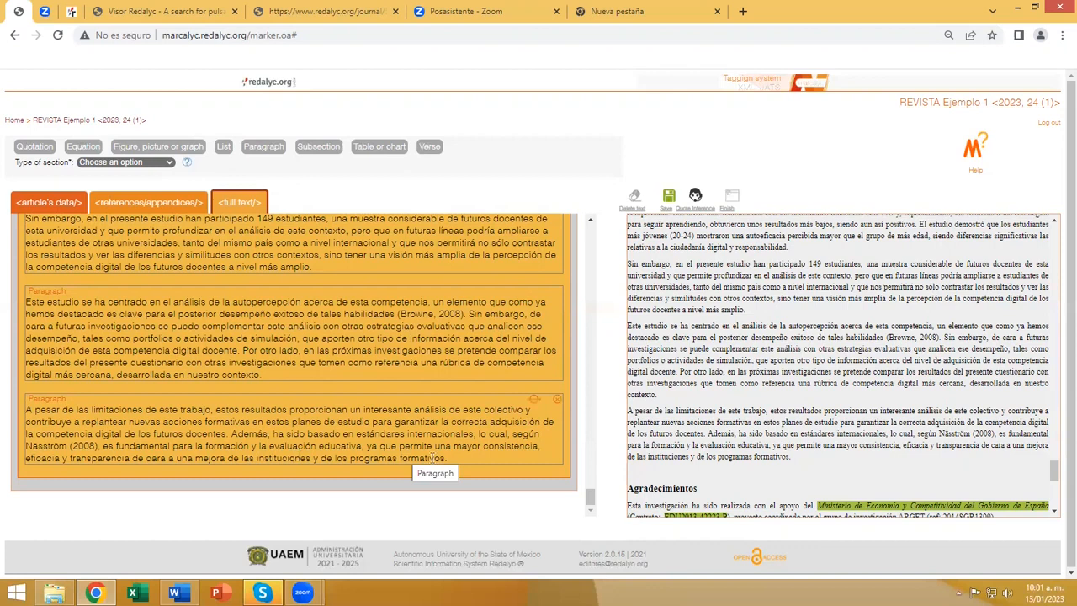
{"action": "scroll", "coordinate": [409, 428], "scroll_direction": "up", "scroll_amount": 3}
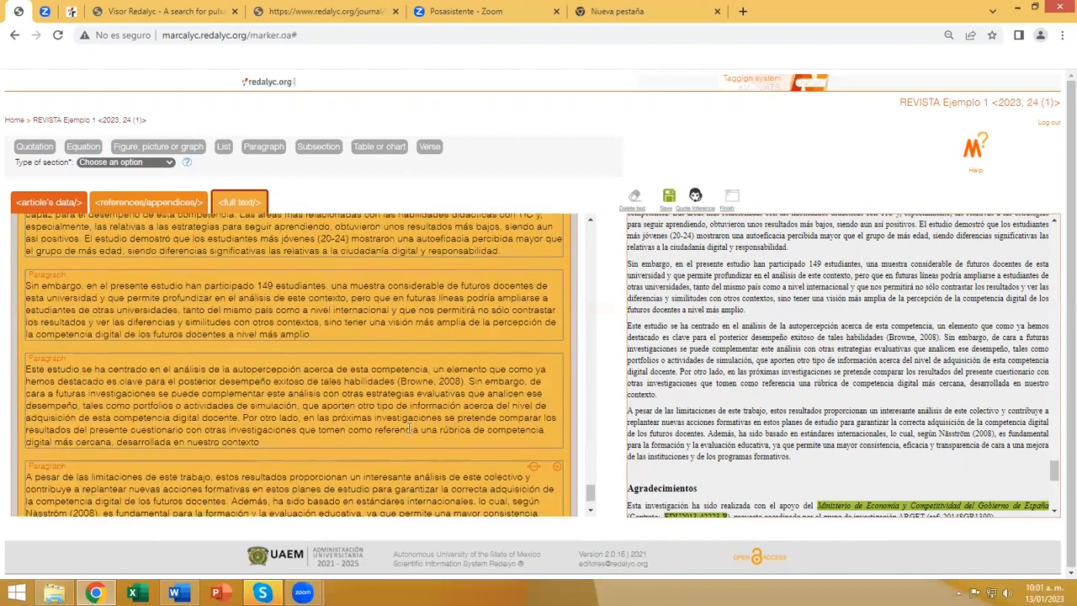
{"action": "scroll", "coordinate": [409, 428], "scroll_direction": "down", "scroll_amount": 3}
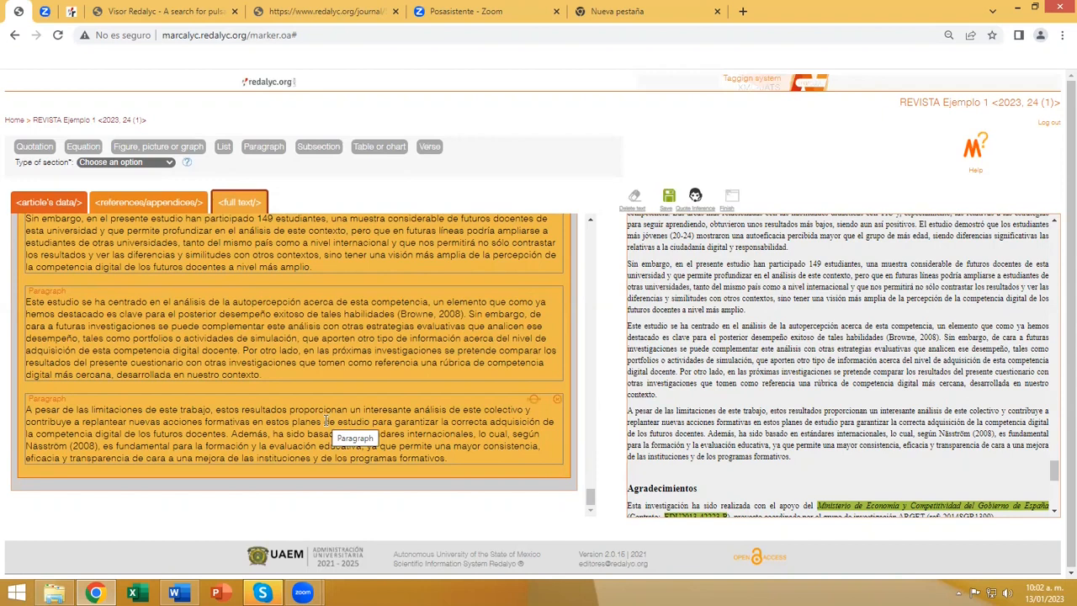
{"action": "scroll", "coordinate": [327, 421], "scroll_direction": "up", "scroll_amount": 1}
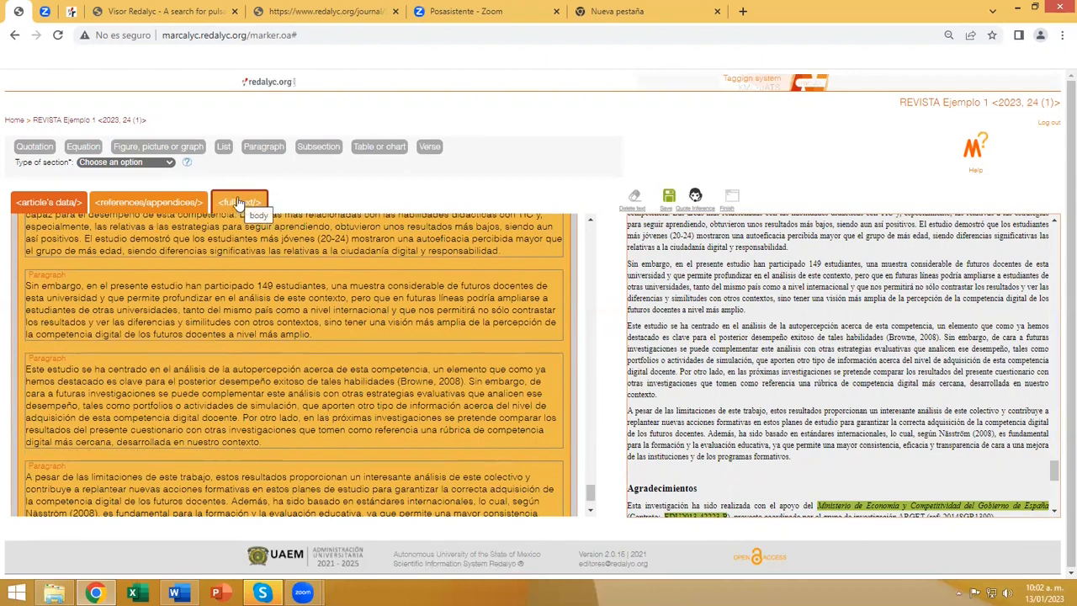
{"action": "scroll", "coordinate": [408, 463], "scroll_direction": "down", "scroll_amount": 2}
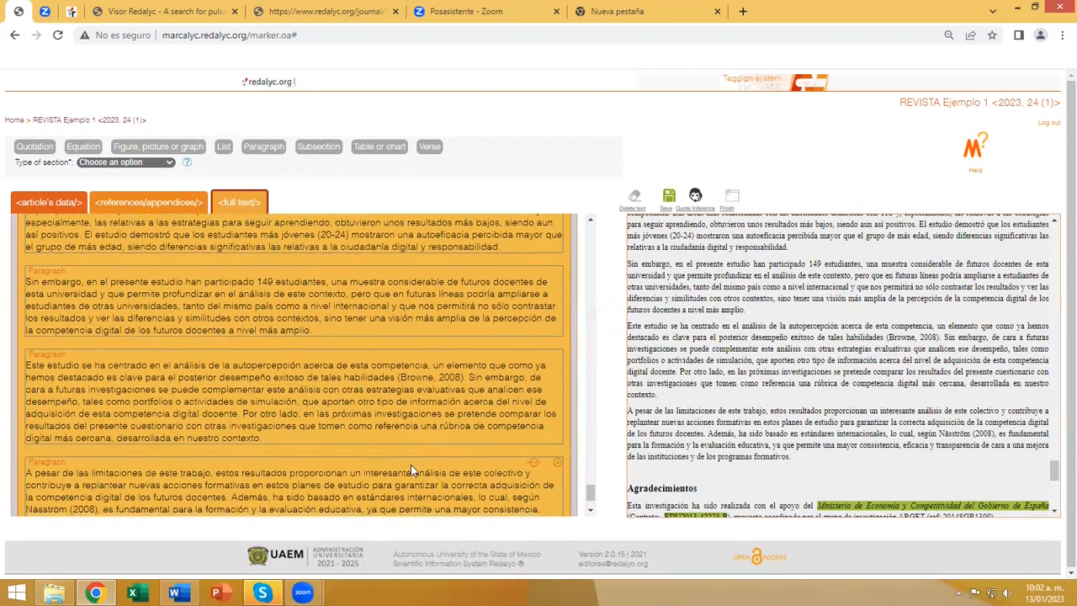
Review the tagged figure, tables, list and equations backwards from 7. CONCLUSIONES to 1. INTRODUCCIÓN and select the Article text element.
{"action": "scroll", "coordinate": [410, 470], "scroll_direction": "up", "scroll_amount": 15}
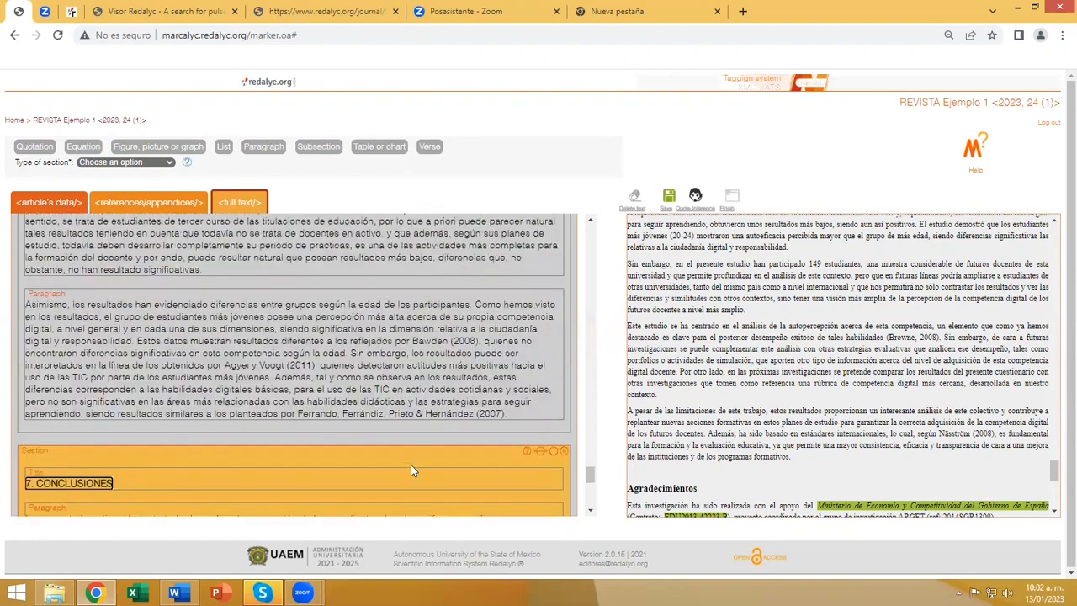
{"action": "scroll", "coordinate": [413, 468], "scroll_direction": "up", "scroll_amount": 10}
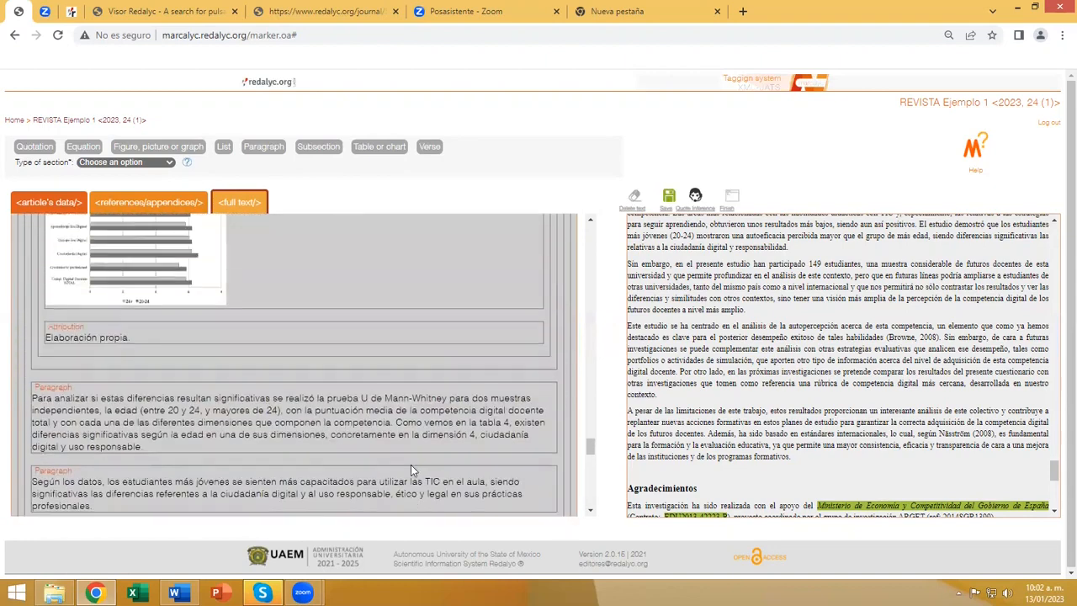
{"action": "scroll", "coordinate": [411, 464], "scroll_direction": "up", "scroll_amount": 3}
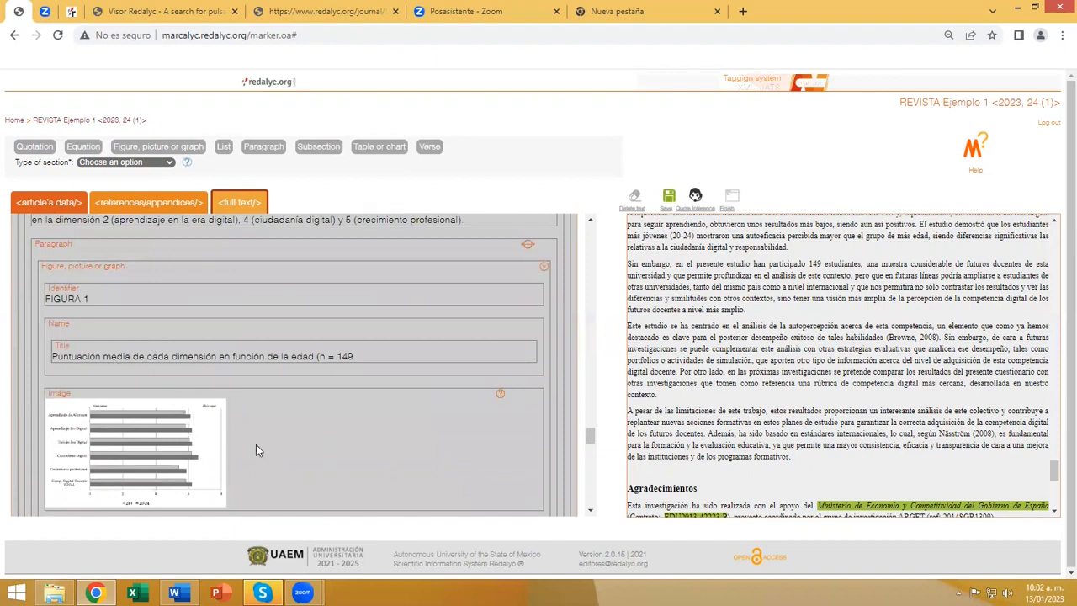
{"action": "scroll", "coordinate": [277, 454], "scroll_direction": "up", "scroll_amount": 8}
{"action": "scroll", "coordinate": [252, 438], "scroll_direction": "up", "scroll_amount": 5}
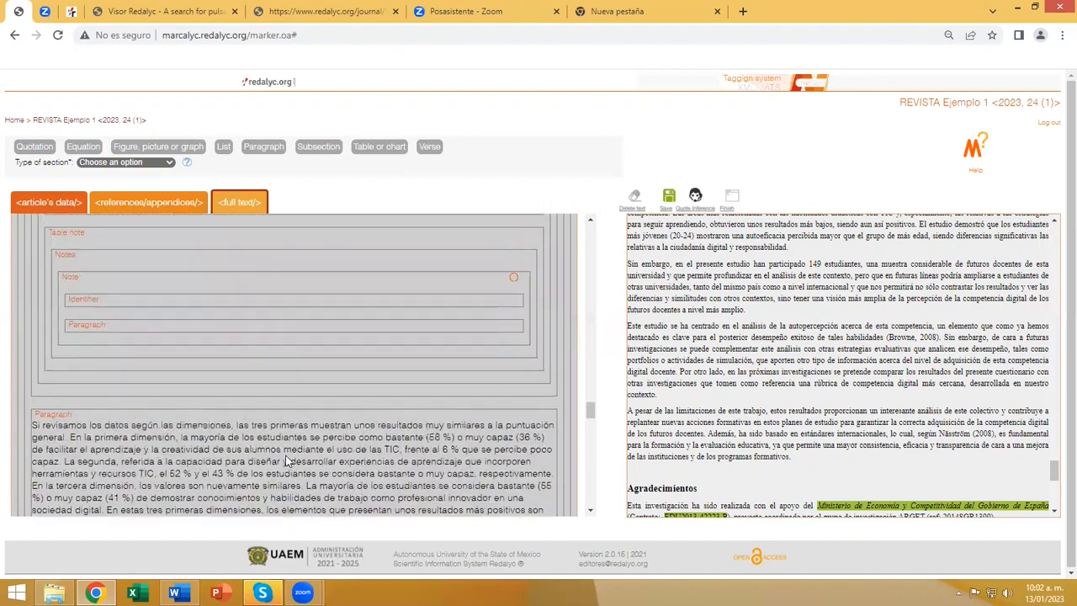
{"action": "scroll", "coordinate": [221, 411], "scroll_direction": "up", "scroll_amount": 1}
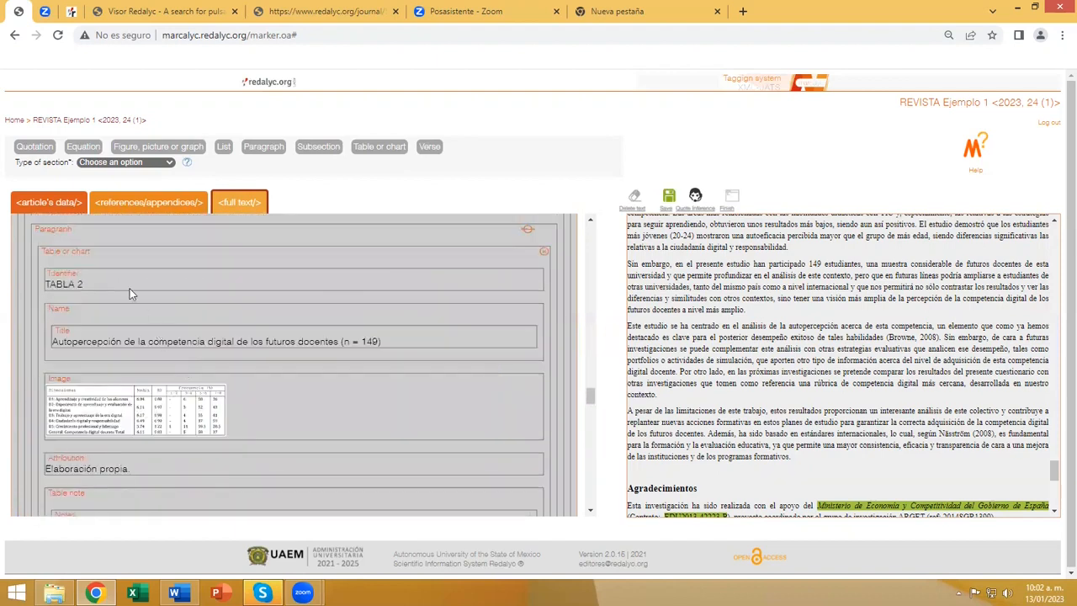
{"action": "left_click", "coordinate": [261, 407]}
{"action": "scroll", "coordinate": [315, 424], "scroll_direction": "up", "scroll_amount": 4}
{"action": "scroll", "coordinate": [316, 423], "scroll_direction": "up", "scroll_amount": 5}
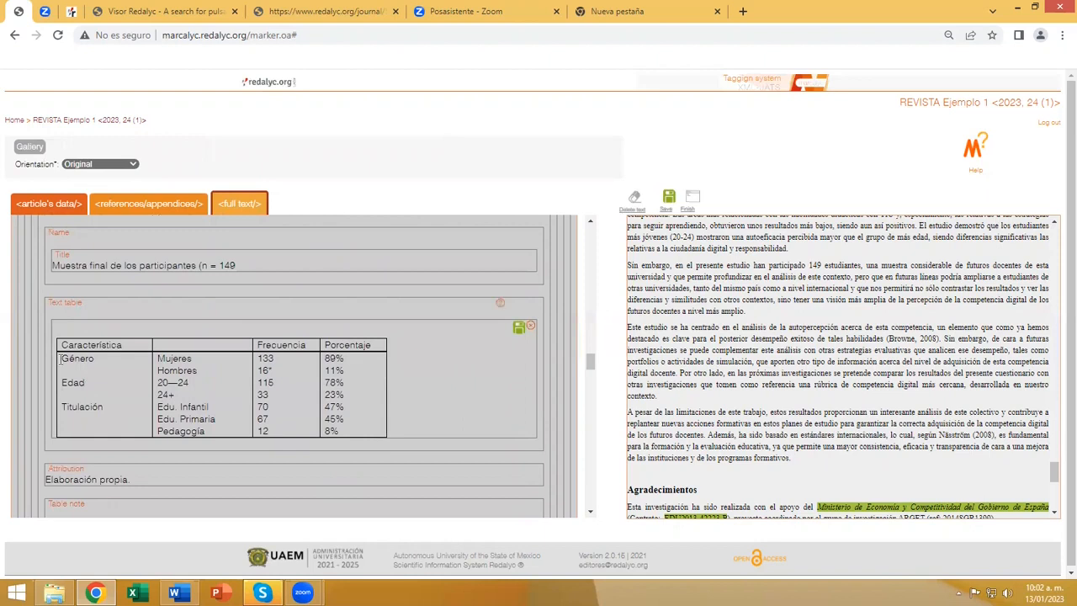
{"action": "left_click", "coordinate": [114, 309]}
{"action": "scroll", "coordinate": [298, 451], "scroll_direction": "up", "scroll_amount": 10}
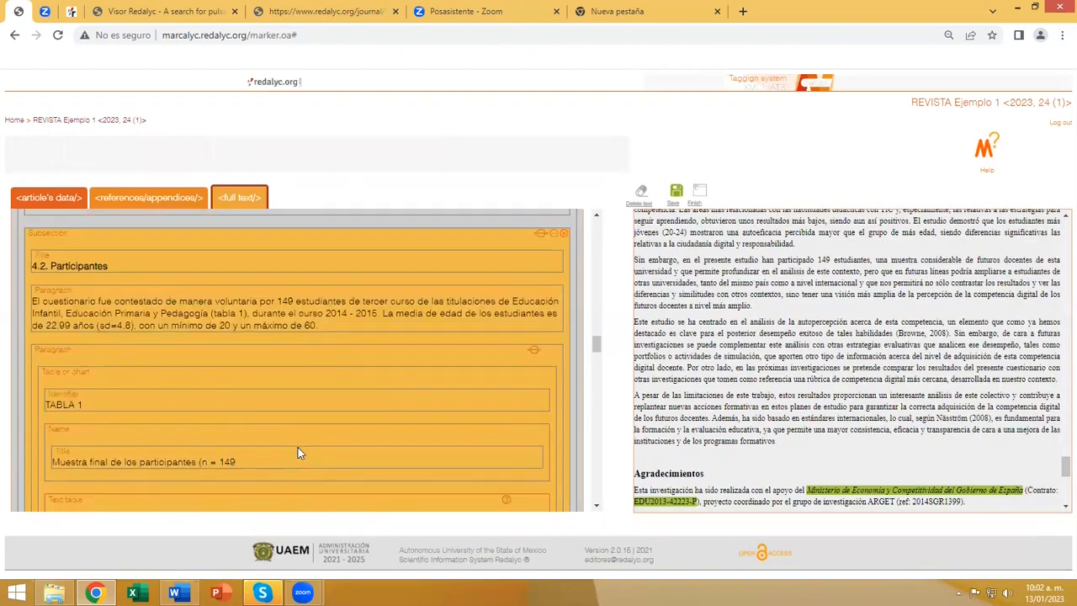
{"action": "scroll", "coordinate": [297, 448], "scroll_direction": "up", "scroll_amount": 2}
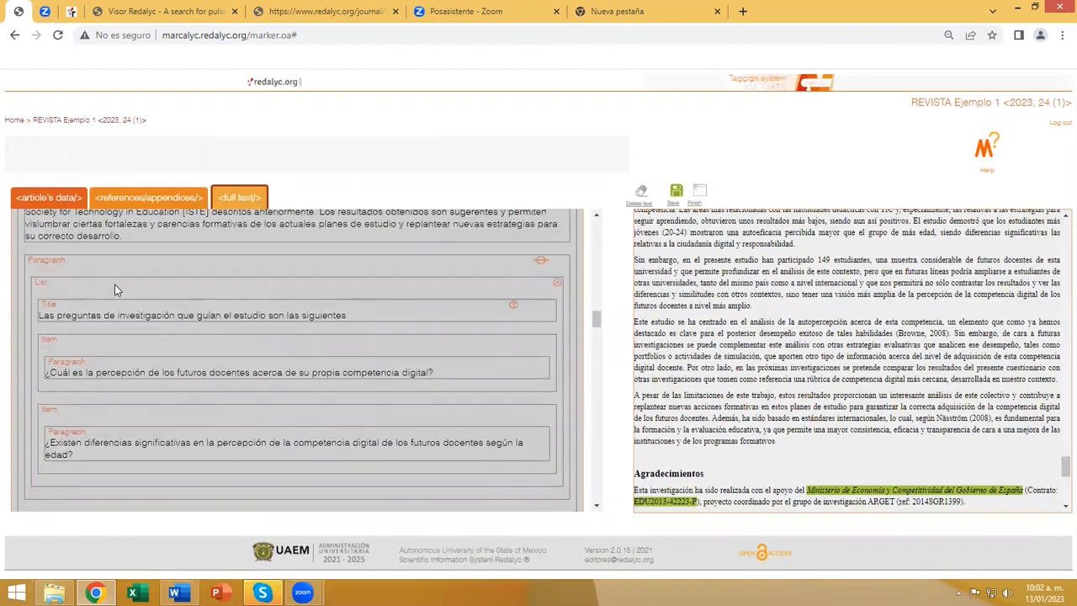
{"action": "left_click", "coordinate": [114, 286]}
{"action": "scroll", "coordinate": [186, 391], "scroll_direction": "up", "scroll_amount": 3}
{"action": "scroll", "coordinate": [186, 391], "scroll_direction": "up", "scroll_amount": 5}
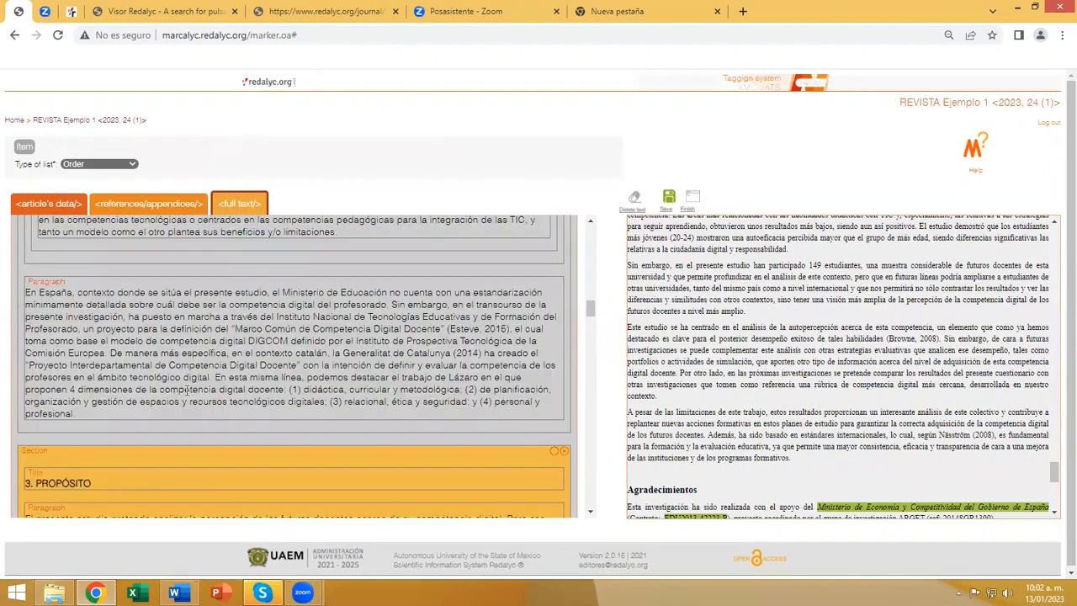
{"action": "left_click", "coordinate": [185, 389]}
{"action": "scroll", "coordinate": [187, 391], "scroll_direction": "up", "scroll_amount": 6}
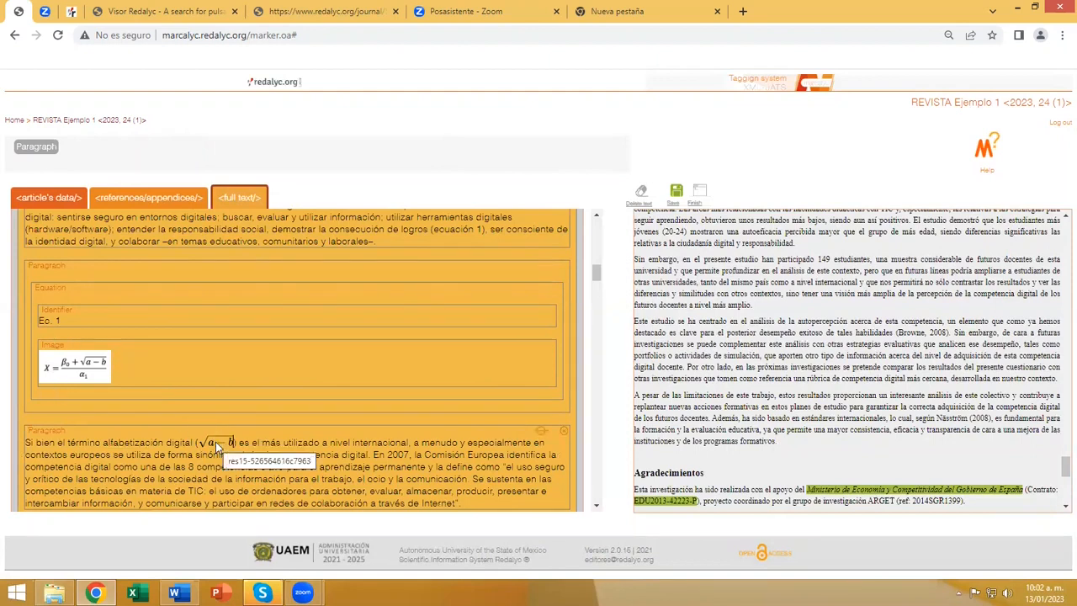
{"action": "scroll", "coordinate": [275, 446], "scroll_direction": "up", "scroll_amount": 5}
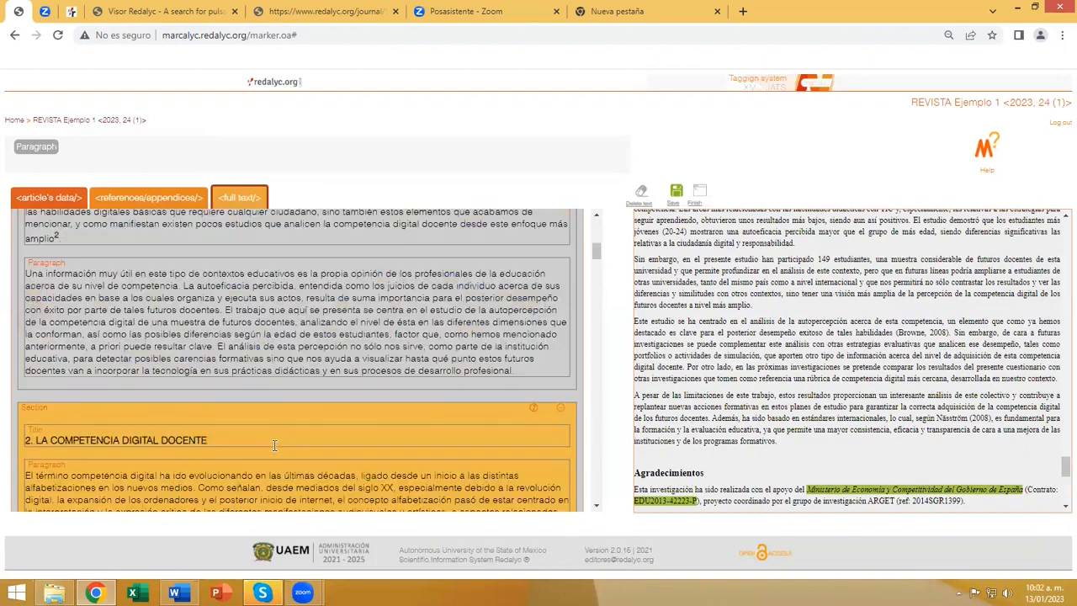
{"action": "scroll", "coordinate": [275, 446], "scroll_direction": "up", "scroll_amount": 5}
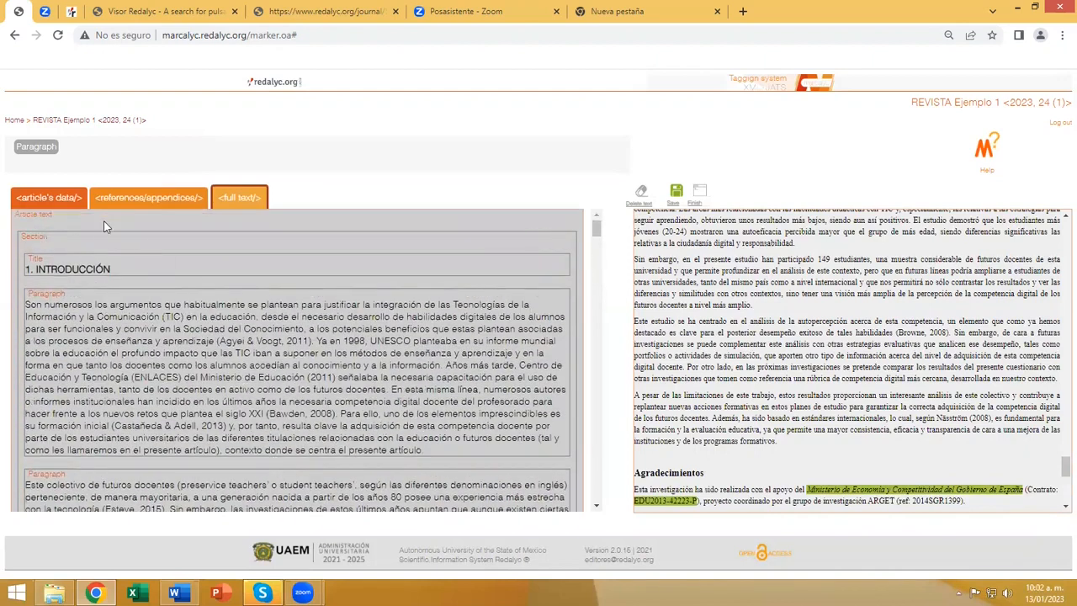
{"action": "left_click", "coordinate": [77, 223]}
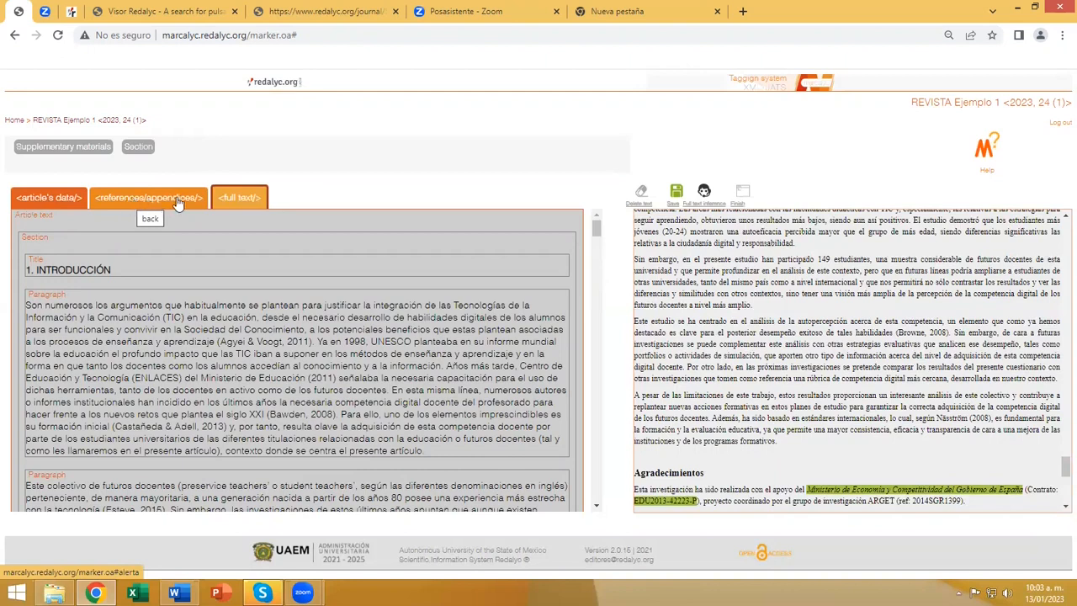
Start the inference wizard for the article's references and accept the first reference with source Computers & Education and type Journal.
{"action": "left_click", "coordinate": [132, 199]}
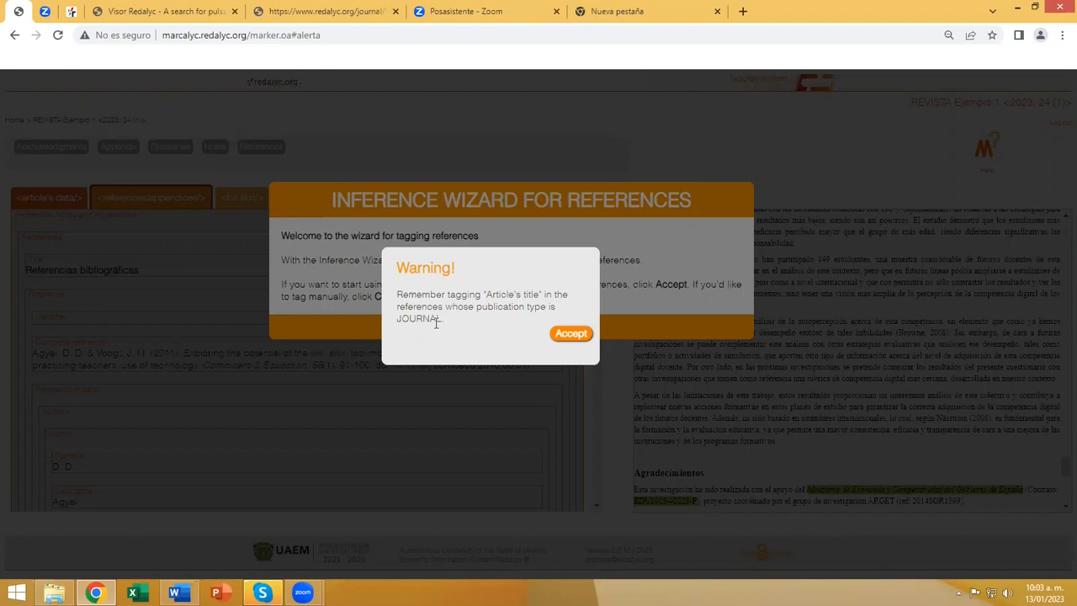
{"action": "left_click", "coordinate": [561, 337]}
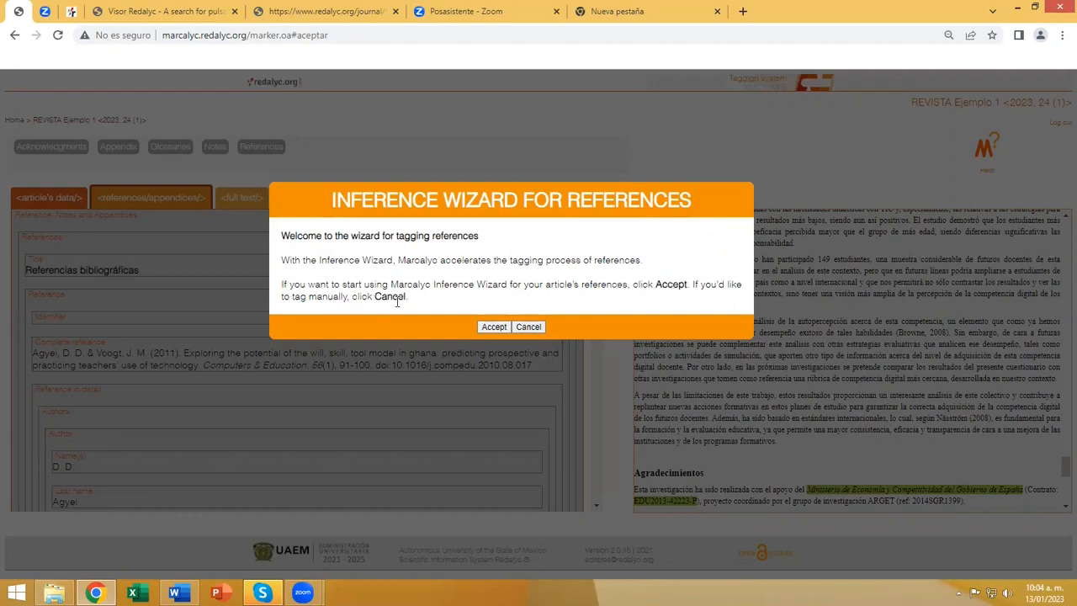
{"action": "left_click", "coordinate": [495, 330]}
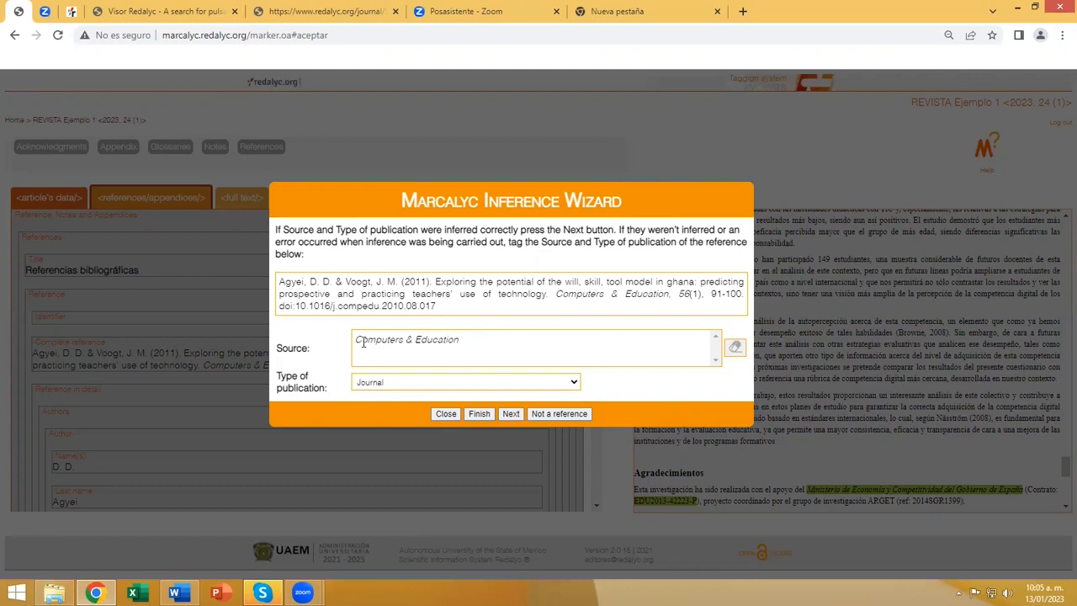
{"action": "left_click", "coordinate": [510, 414]}
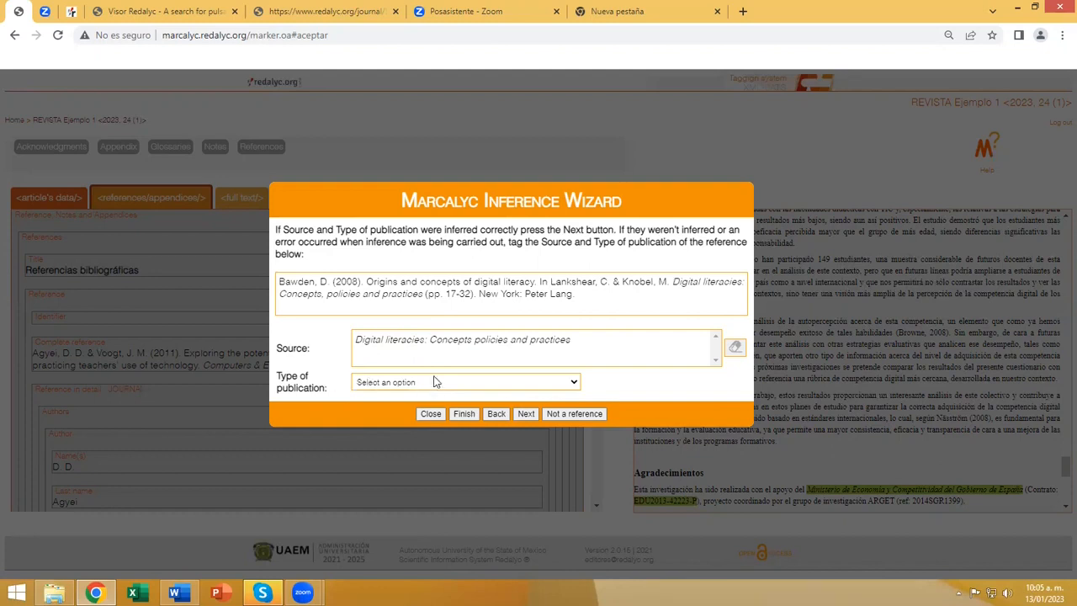
Set the publication type of the "Digital literacies: Concepts policies and practices" reference to Book|Book chapter and advance to the following reference.
{"action": "left_click", "coordinate": [569, 383]}
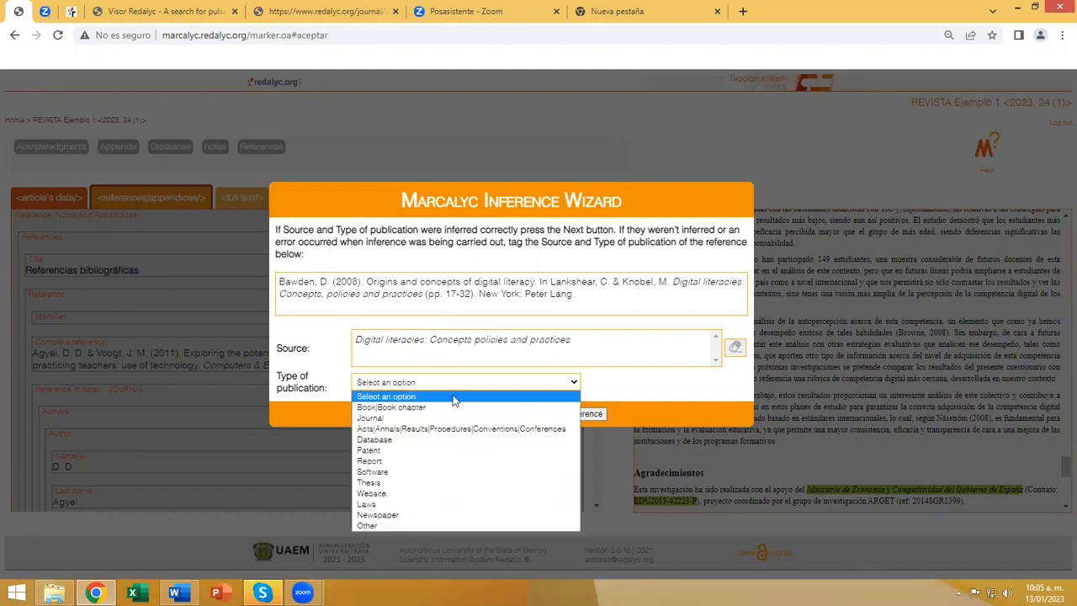
{"action": "left_click", "coordinate": [392, 408]}
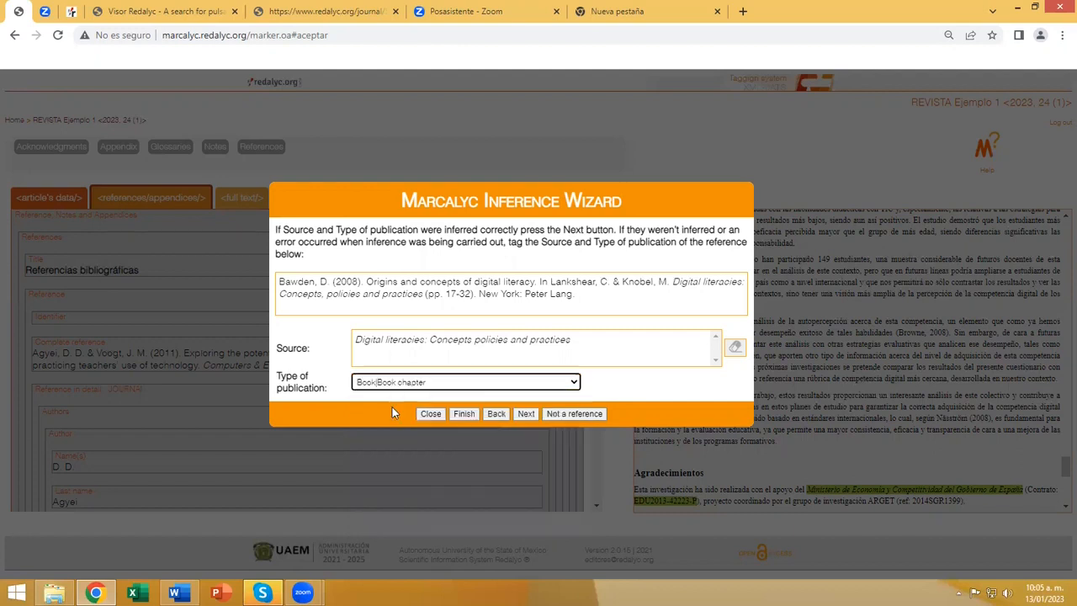
{"action": "left_click", "coordinate": [526, 414]}
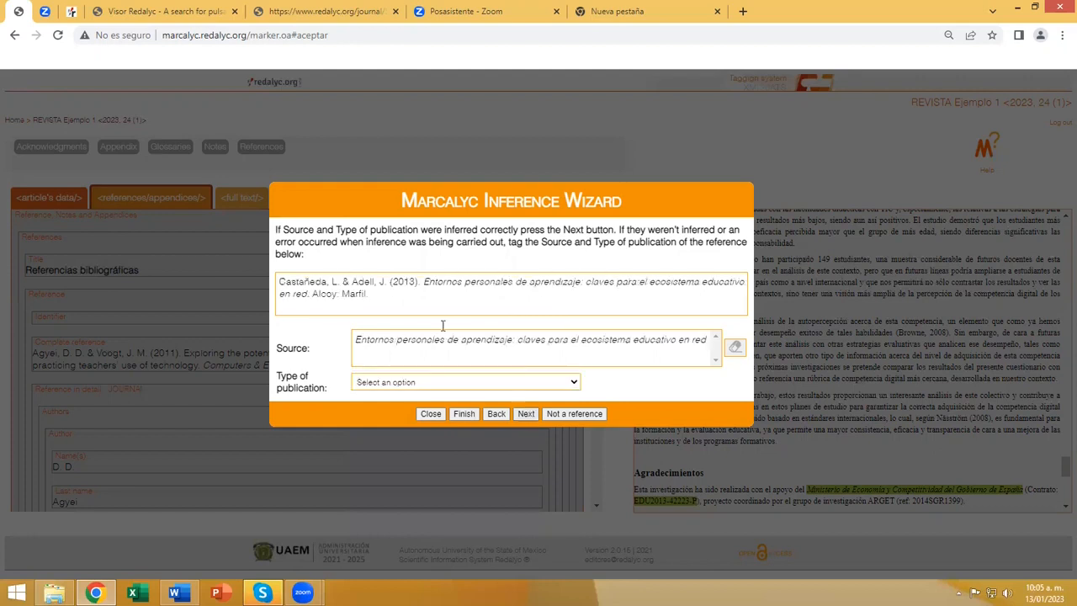
Set the "Entornos personales de aprendizaje: claves para el ecosistema educativo en red" reference's publication type to Book|Book chapter and continue.
{"action": "left_click", "coordinate": [502, 385]}
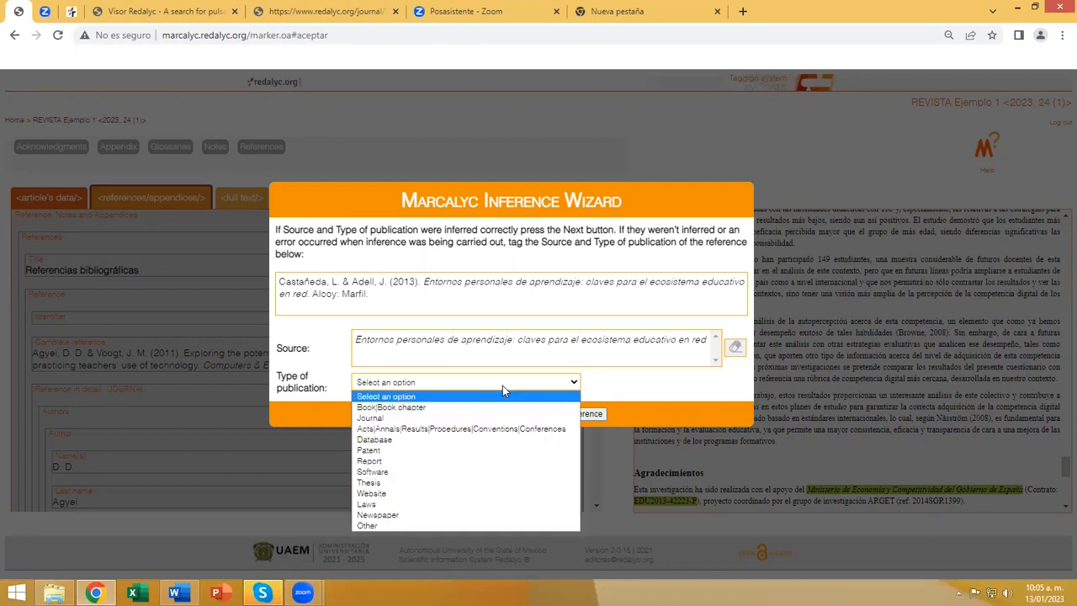
{"action": "left_click", "coordinate": [398, 408]}
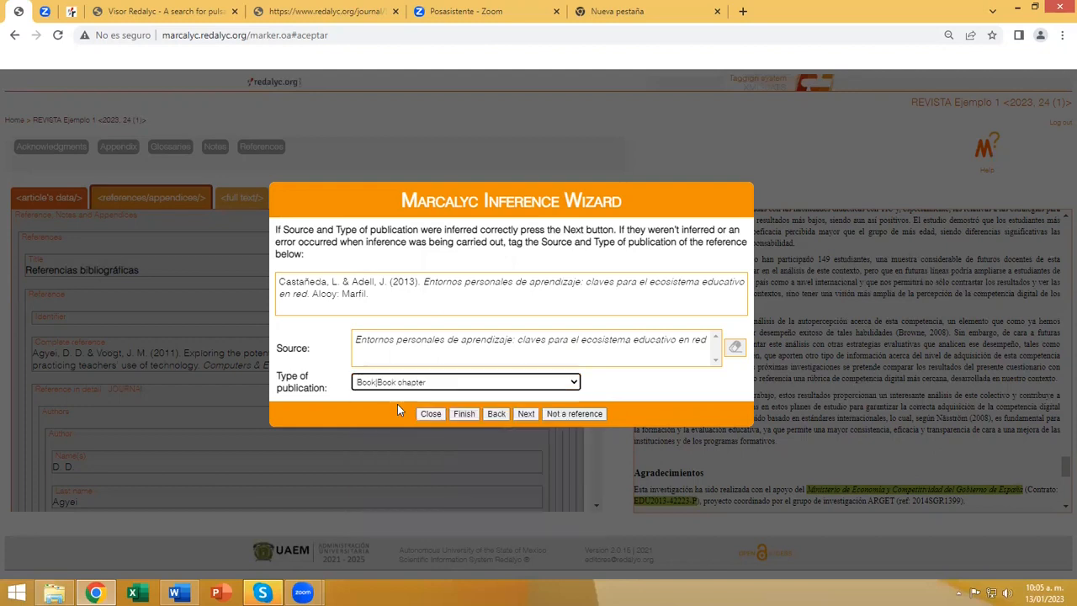
{"action": "left_click", "coordinate": [526, 414]}
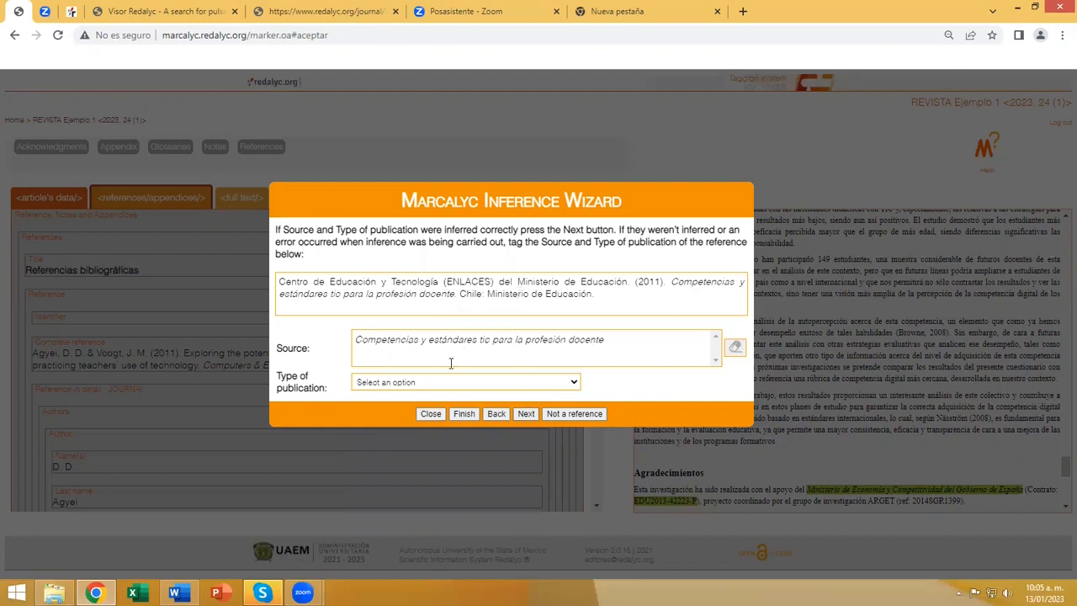
Set the publication type of the "Competencias y estándares tic para la profesión docente" reference to Book|Book chapter and continue.
{"action": "left_click", "coordinate": [431, 384]}
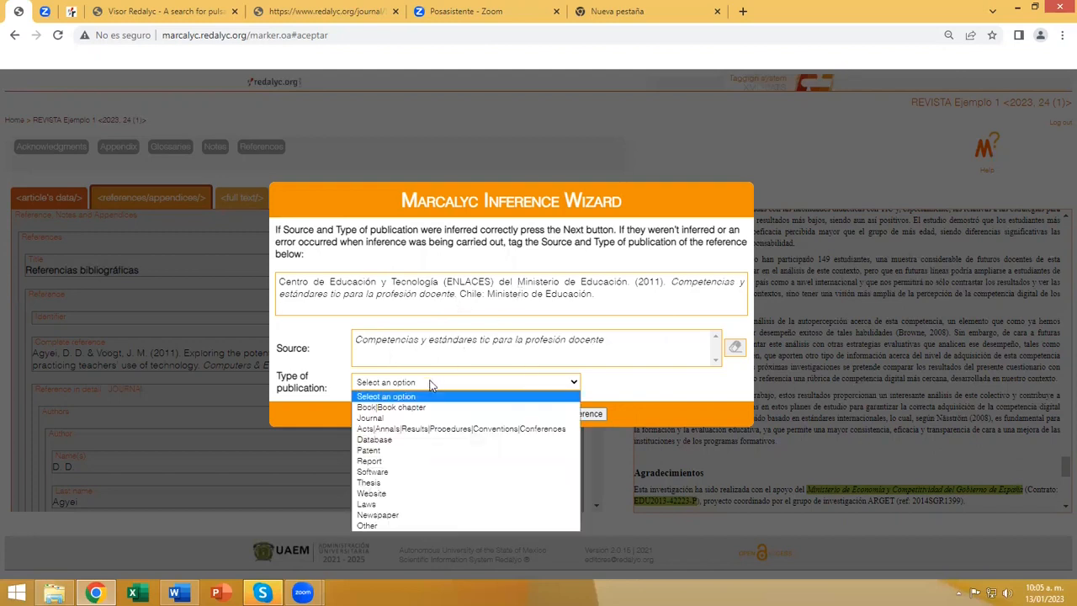
{"action": "left_click", "coordinate": [371, 407]}
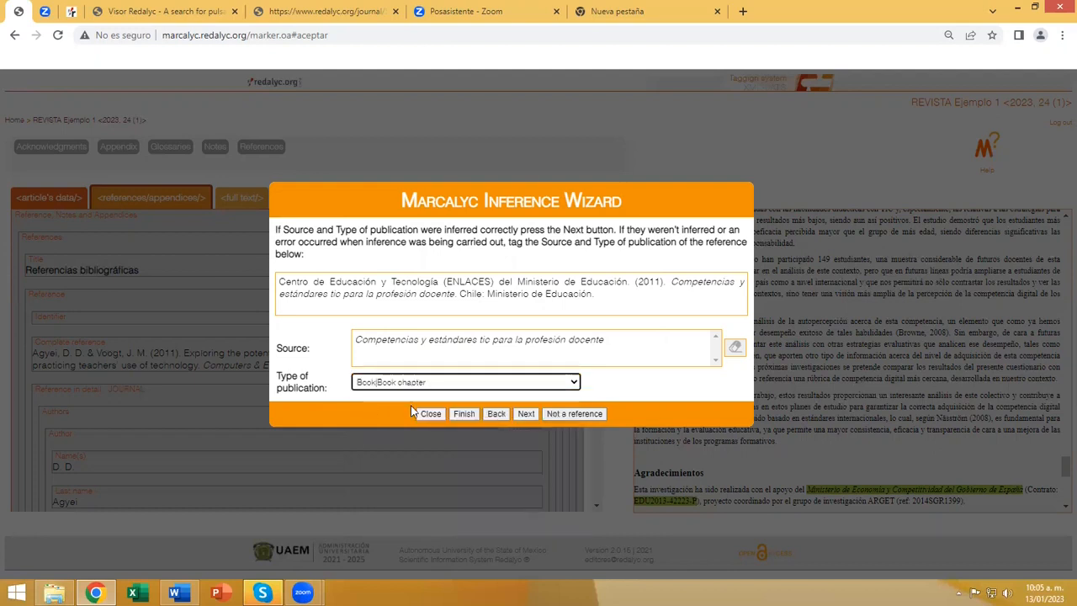
{"action": "left_click", "coordinate": [526, 414]}
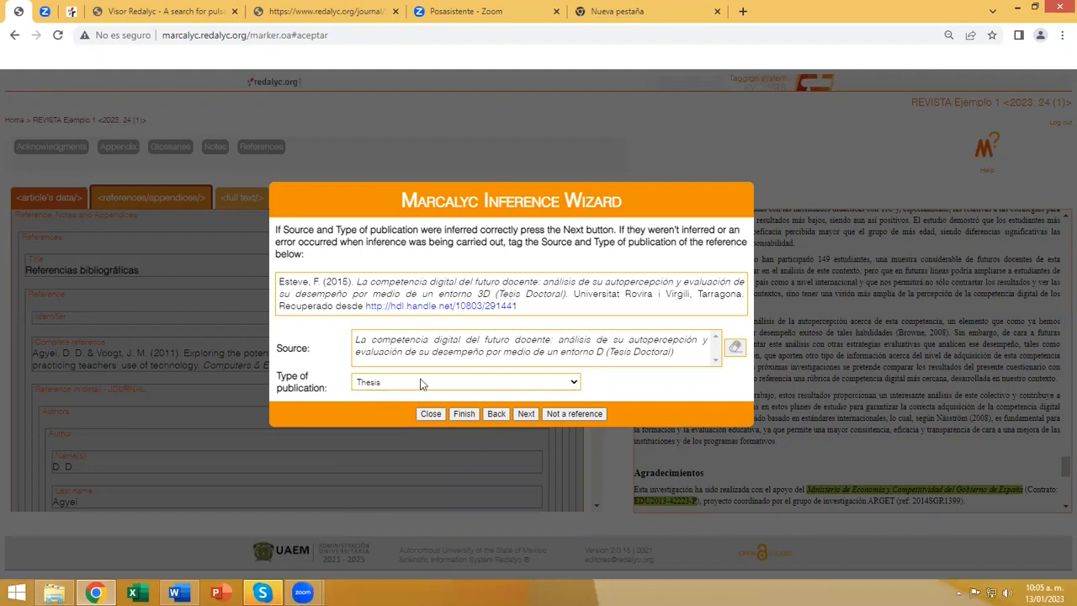
Accept the inferred Thesis, Book|Book chapter and Website types for the doctoral thesis, congress abstracts and Generalitat de Catalunya references, and finish the inference wizard.
{"action": "left_click", "coordinate": [525, 414]}
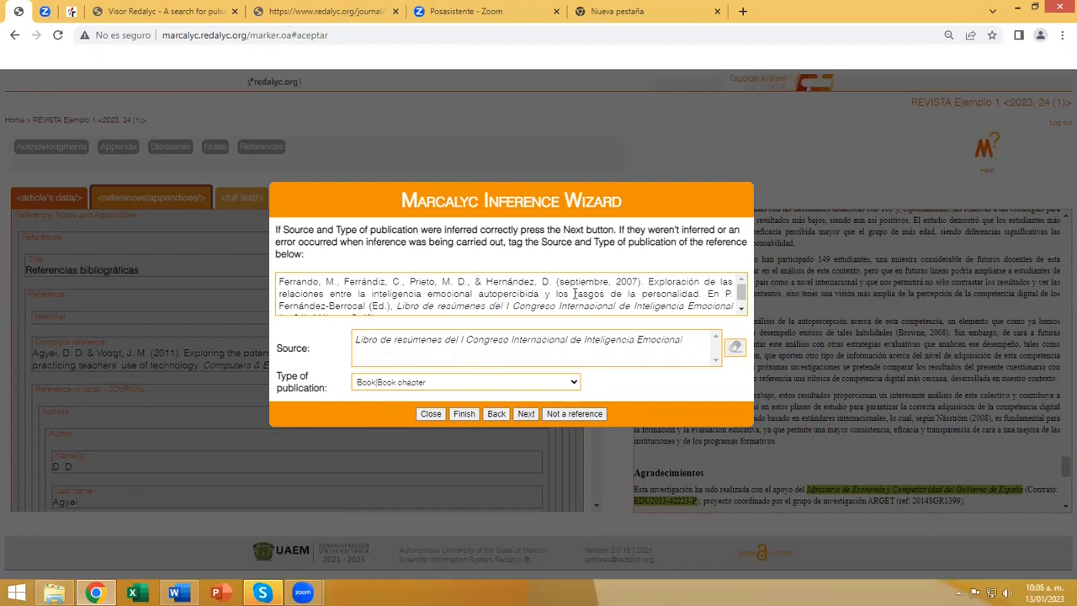
{"action": "scroll", "coordinate": [627, 291], "scroll_direction": "down", "scroll_amount": 1}
{"action": "scroll", "coordinate": [627, 291], "scroll_direction": "up", "scroll_amount": 1}
{"action": "scroll", "coordinate": [626, 291], "scroll_direction": "down", "scroll_amount": 1}
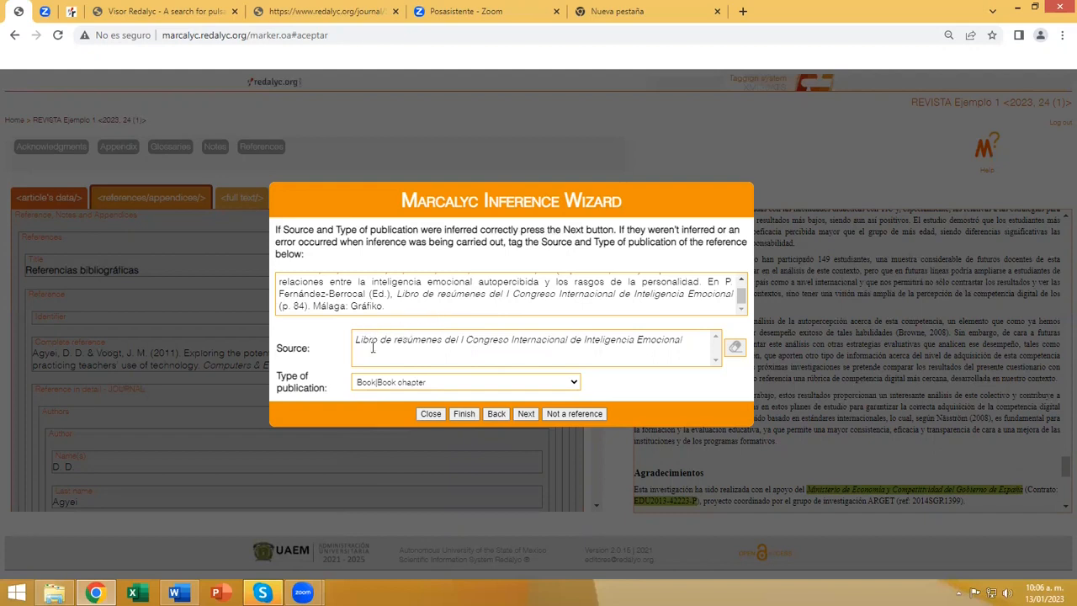
{"action": "left_click", "coordinate": [524, 414]}
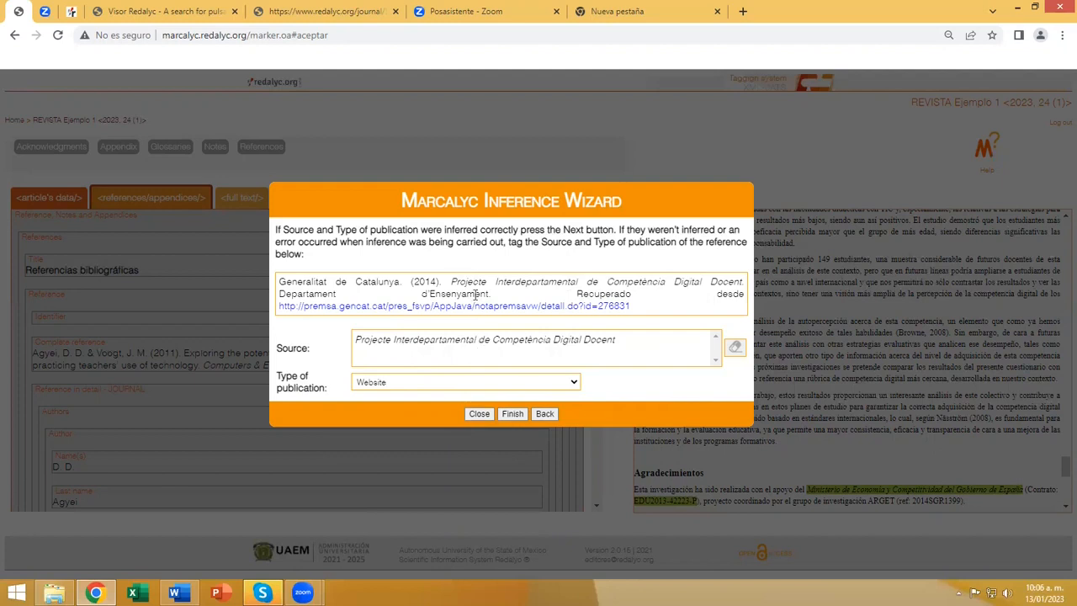
{"action": "left_click", "coordinate": [511, 413]}
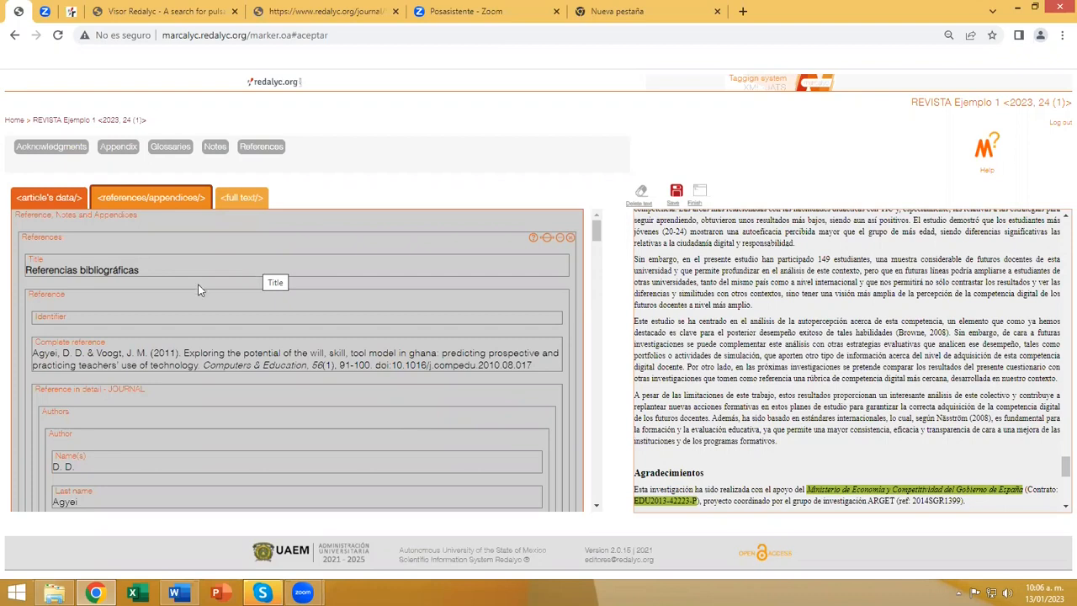
Select the References element and examine the first reference's detailed tags for authors, year and attribution.
{"action": "left_click", "coordinate": [48, 249]}
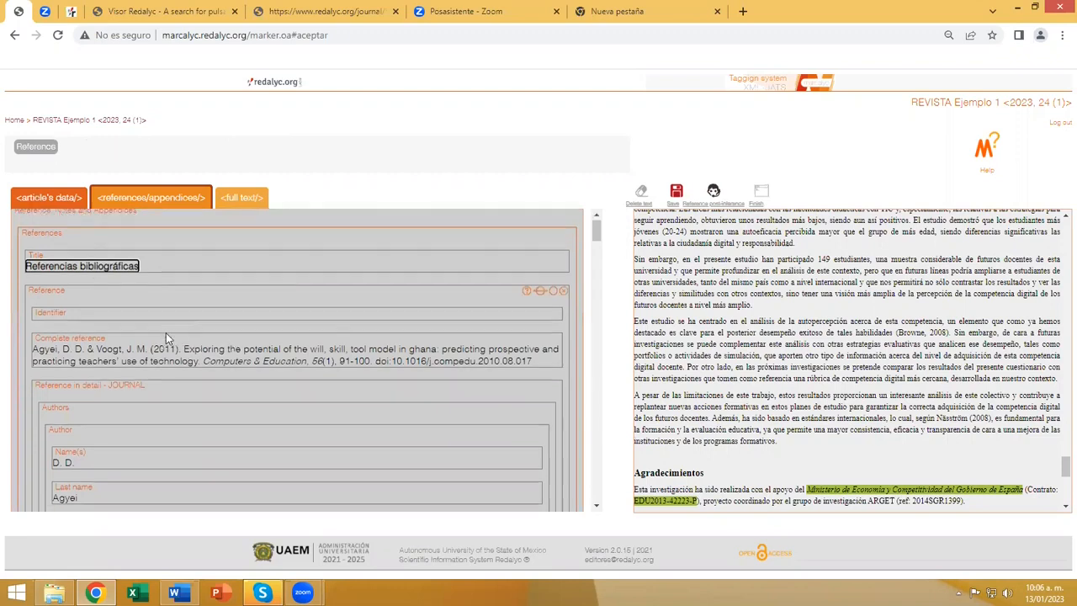
{"action": "scroll", "coordinate": [166, 333], "scroll_direction": "down", "scroll_amount": 1}
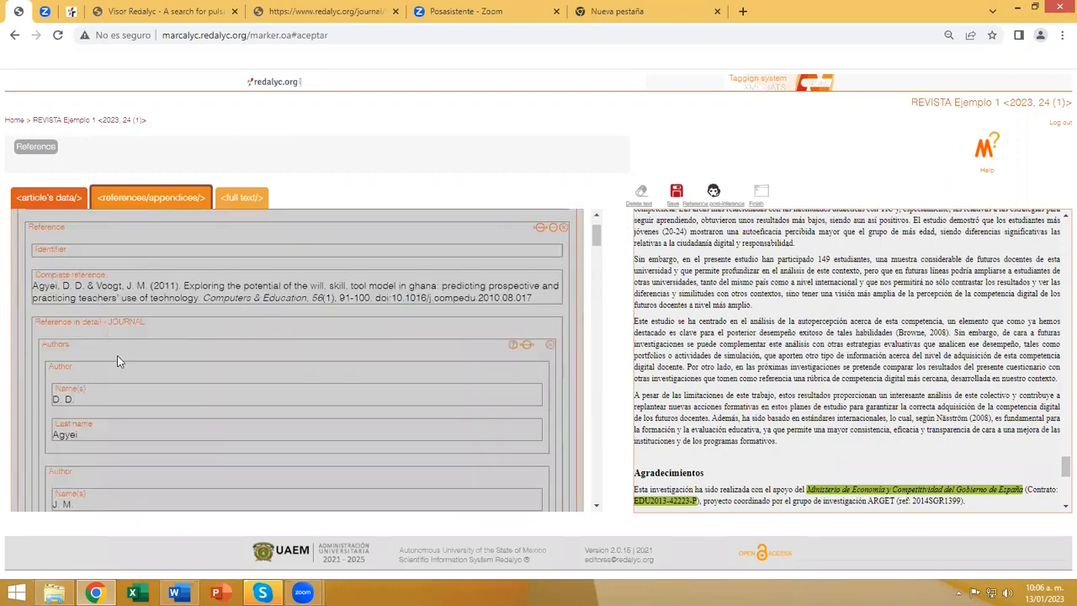
{"action": "scroll", "coordinate": [180, 310], "scroll_direction": "down", "scroll_amount": 1}
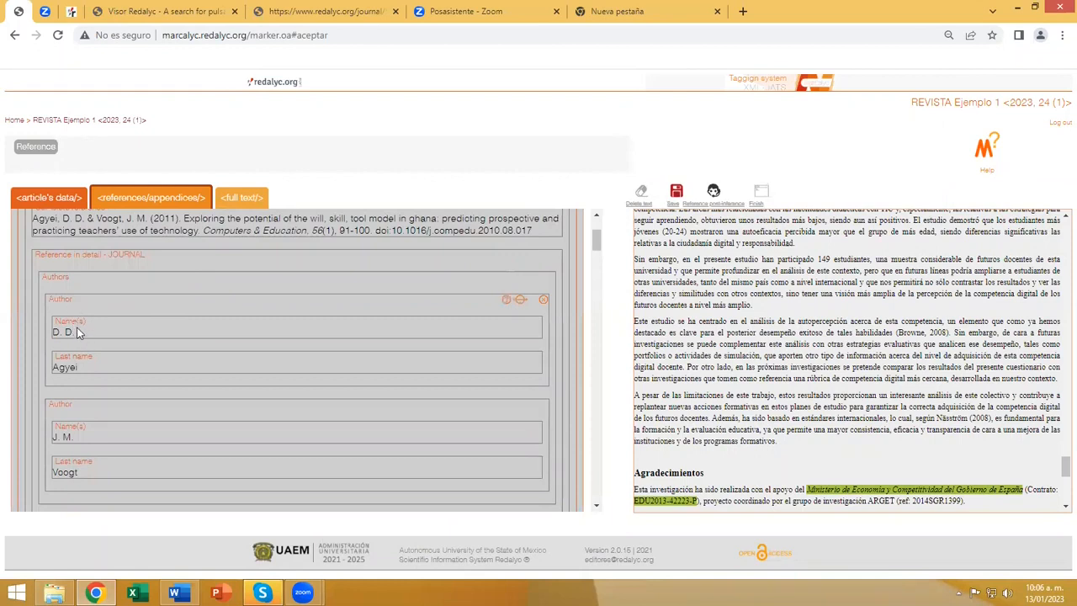
{"action": "scroll", "coordinate": [85, 365], "scroll_direction": "down", "scroll_amount": 2}
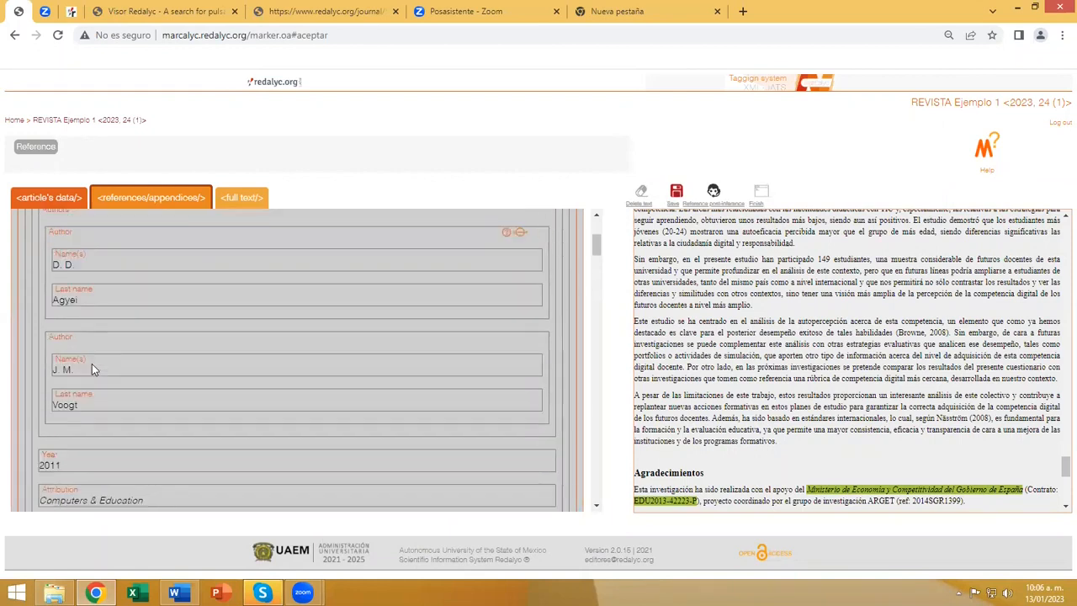
{"action": "scroll", "coordinate": [159, 378], "scroll_direction": "down", "scroll_amount": 1}
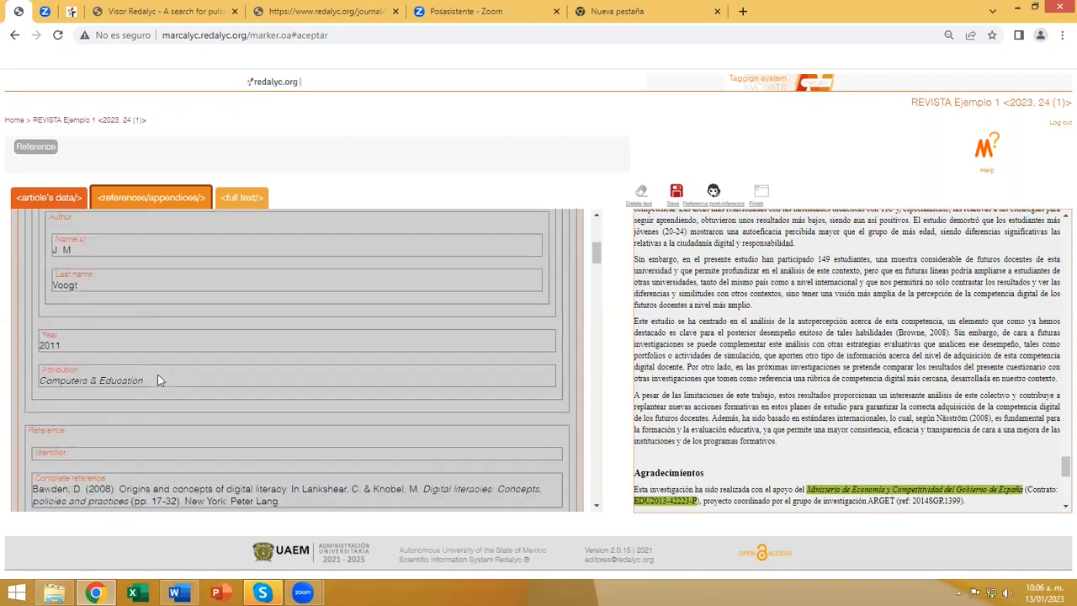
{"action": "scroll", "coordinate": [193, 375], "scroll_direction": "down", "scroll_amount": 2}
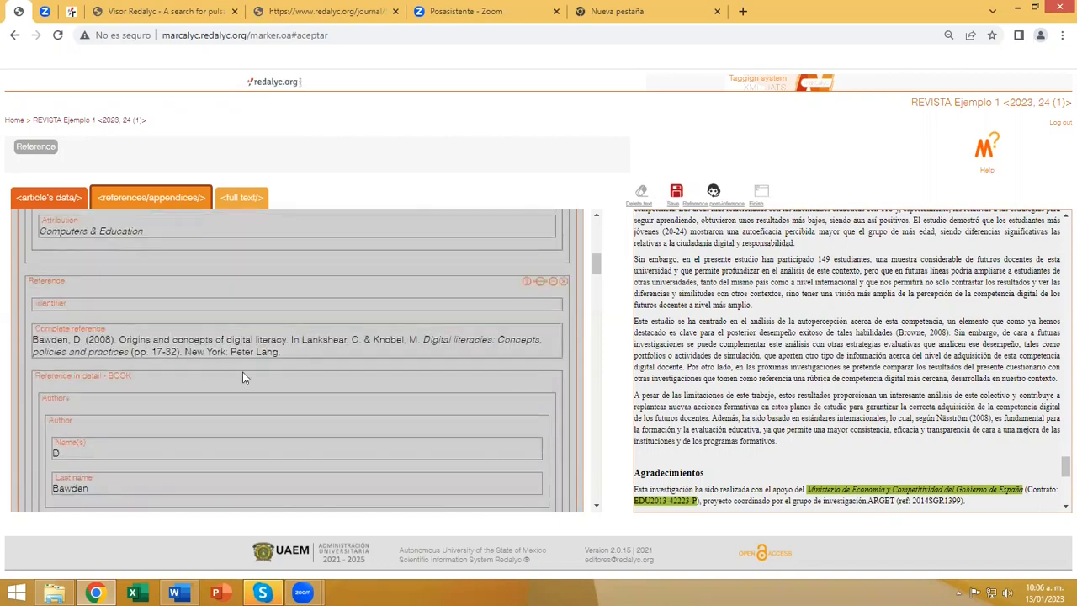
{"action": "scroll", "coordinate": [280, 392], "scroll_direction": "up", "scroll_amount": 5}
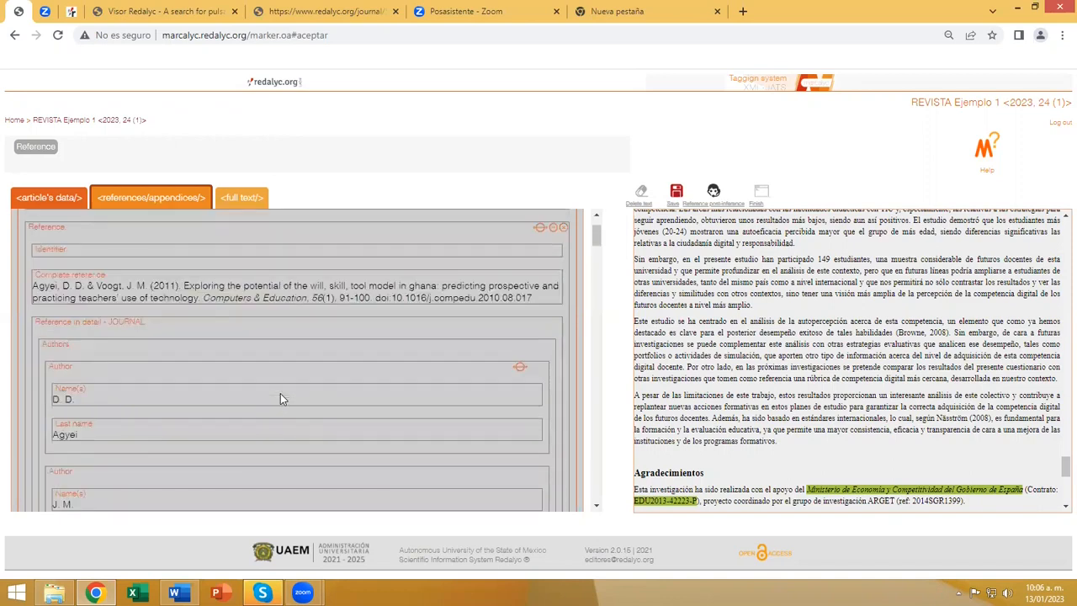
{"action": "scroll", "coordinate": [188, 421], "scroll_direction": "down", "scroll_amount": 1}
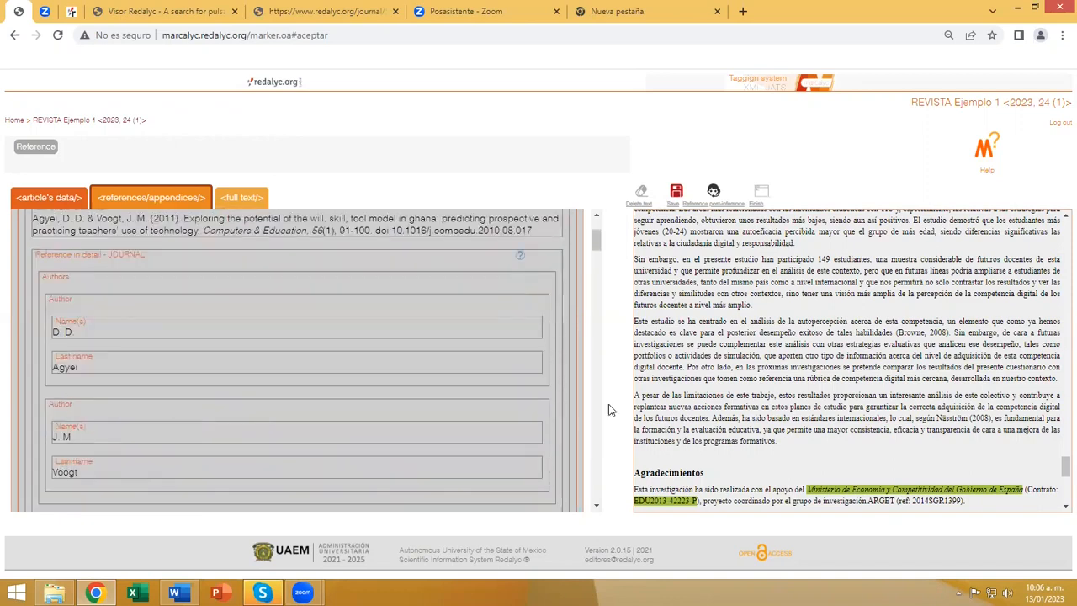
Compare the tagged references with the source bibliography, reviewing every entry from the first journal article through the last webpage.
{"action": "scroll", "coordinate": [688, 404], "scroll_direction": "down", "scroll_amount": 4}
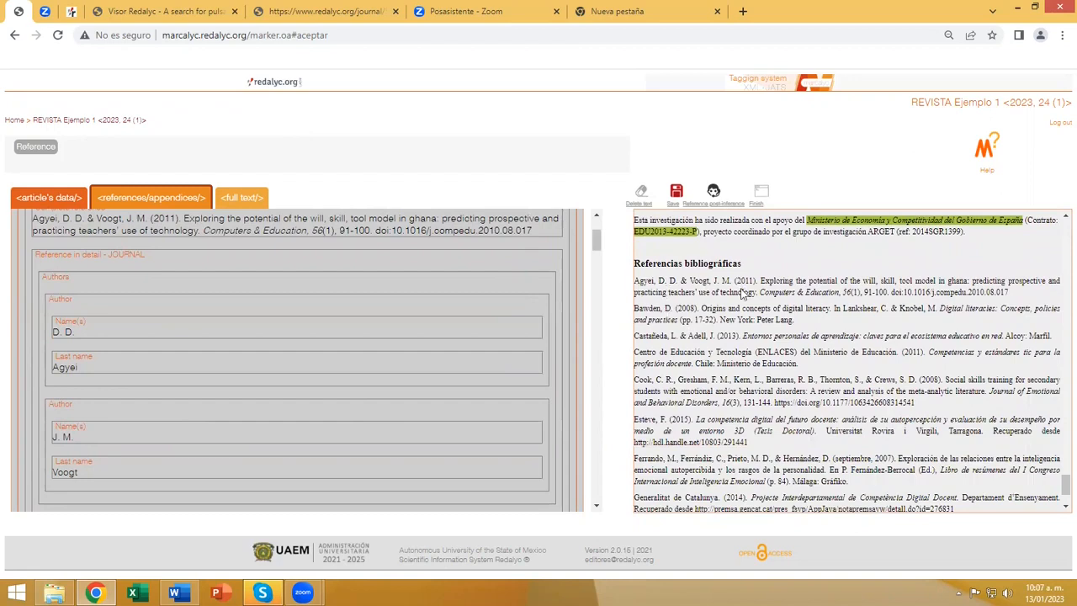
{"action": "scroll", "coordinate": [177, 354], "scroll_direction": "down", "scroll_amount": 1}
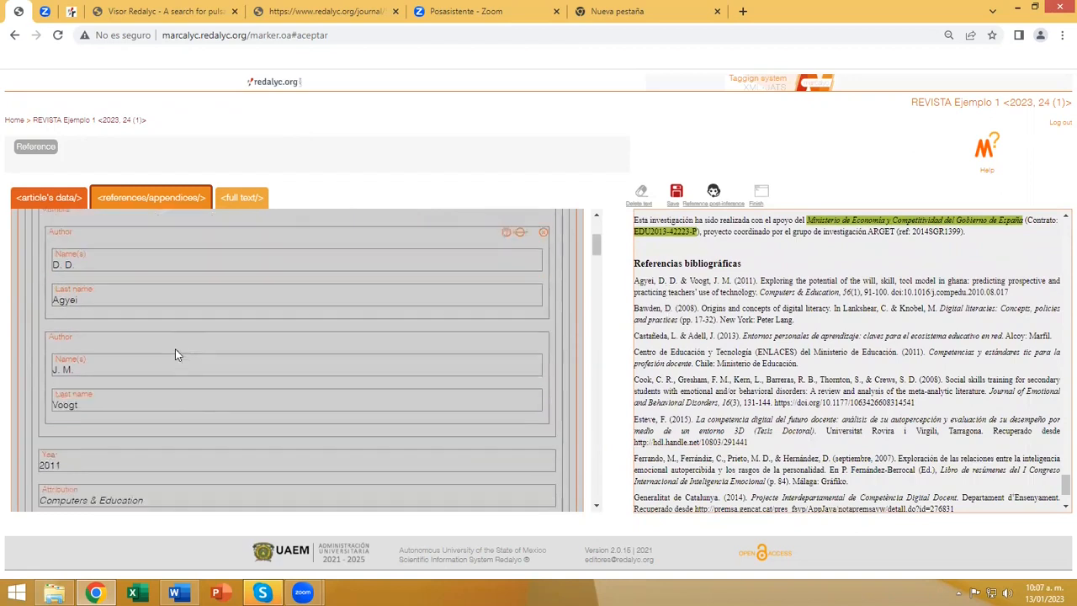
{"action": "scroll", "coordinate": [175, 354], "scroll_direction": "down", "scroll_amount": 2}
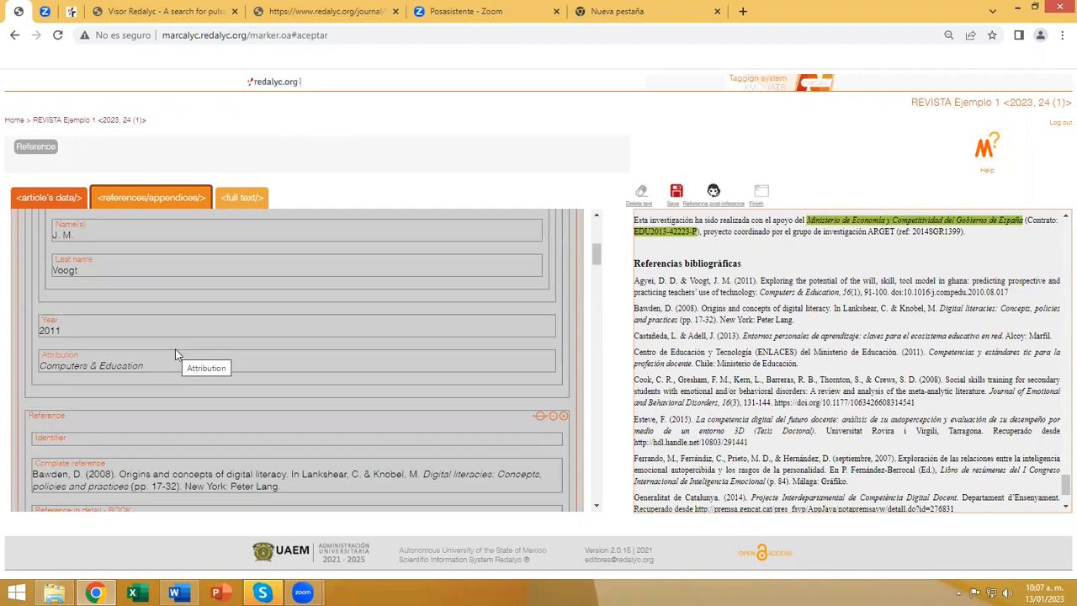
{"action": "scroll", "coordinate": [206, 363], "scroll_direction": "down", "scroll_amount": 1}
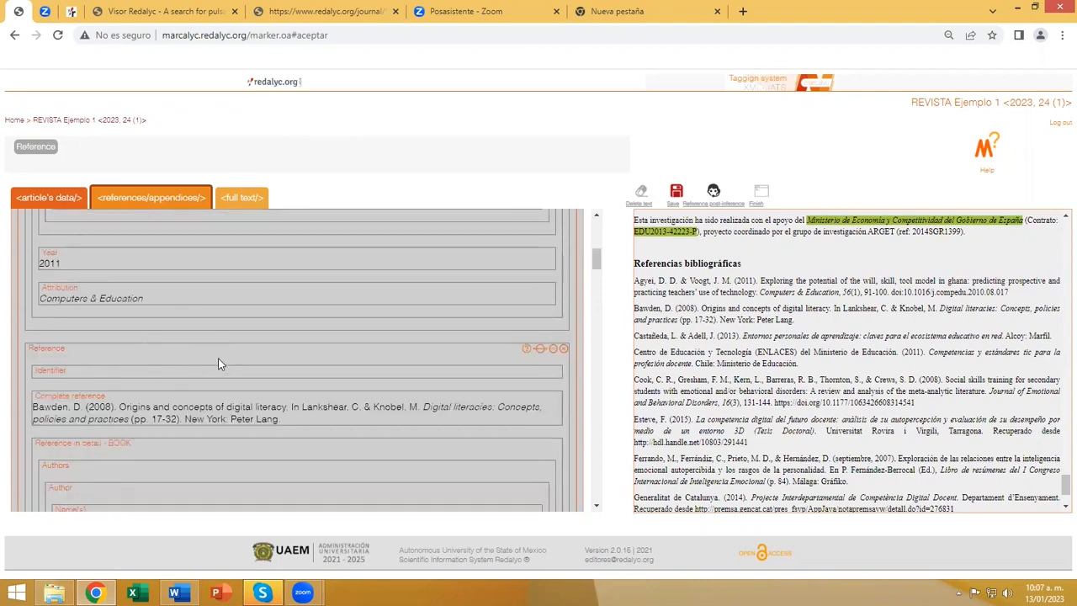
{"action": "scroll", "coordinate": [265, 347], "scroll_direction": "down", "scroll_amount": 5}
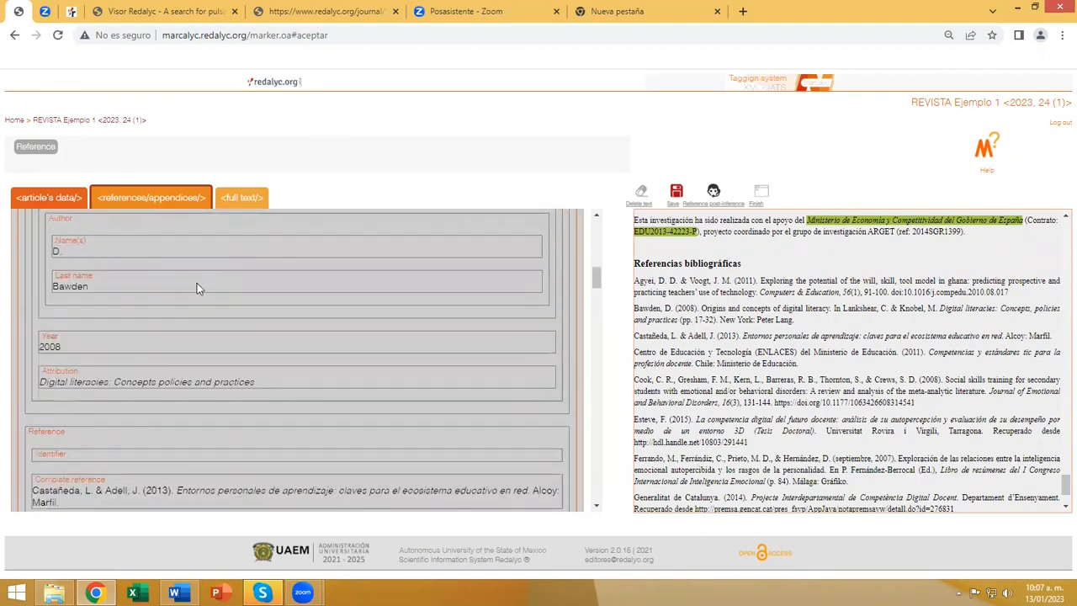
{"action": "scroll", "coordinate": [197, 284], "scroll_direction": "down", "scroll_amount": 5}
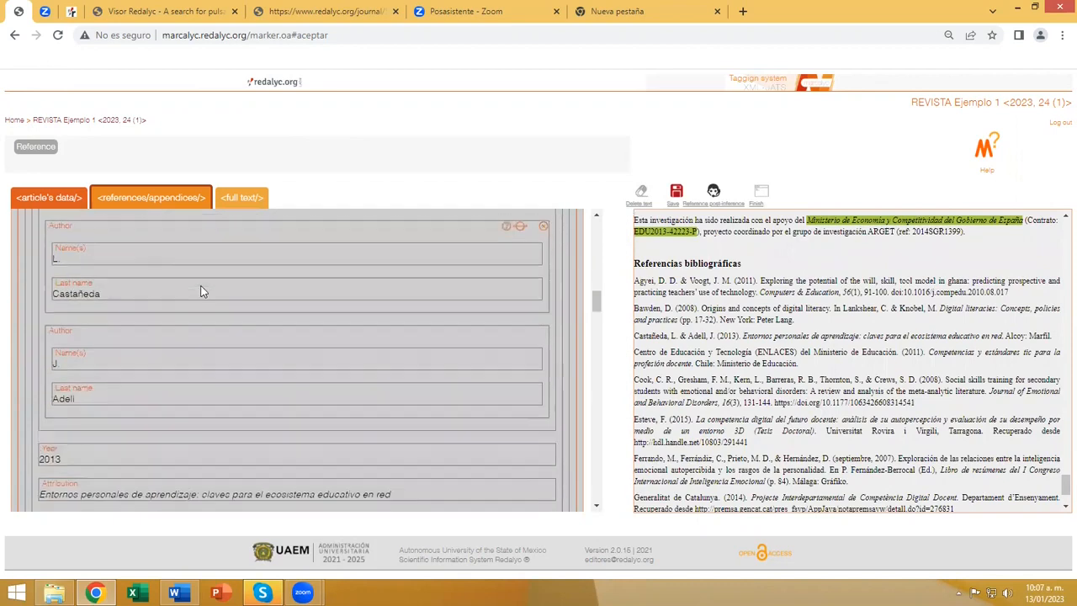
{"action": "scroll", "coordinate": [200, 291], "scroll_direction": "down", "scroll_amount": 5}
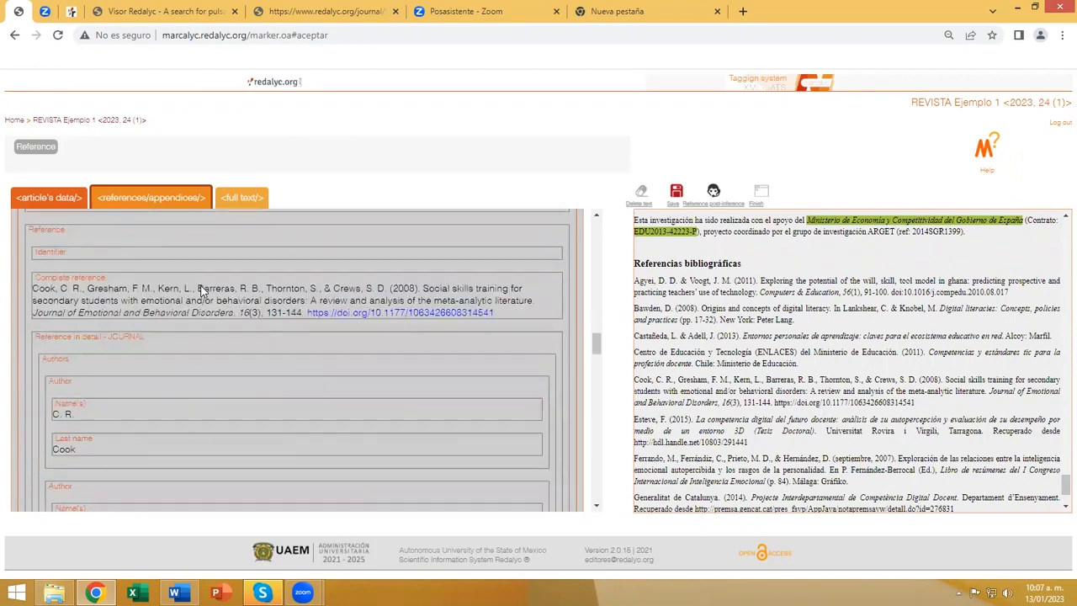
{"action": "scroll", "coordinate": [200, 291], "scroll_direction": "down", "scroll_amount": 5}
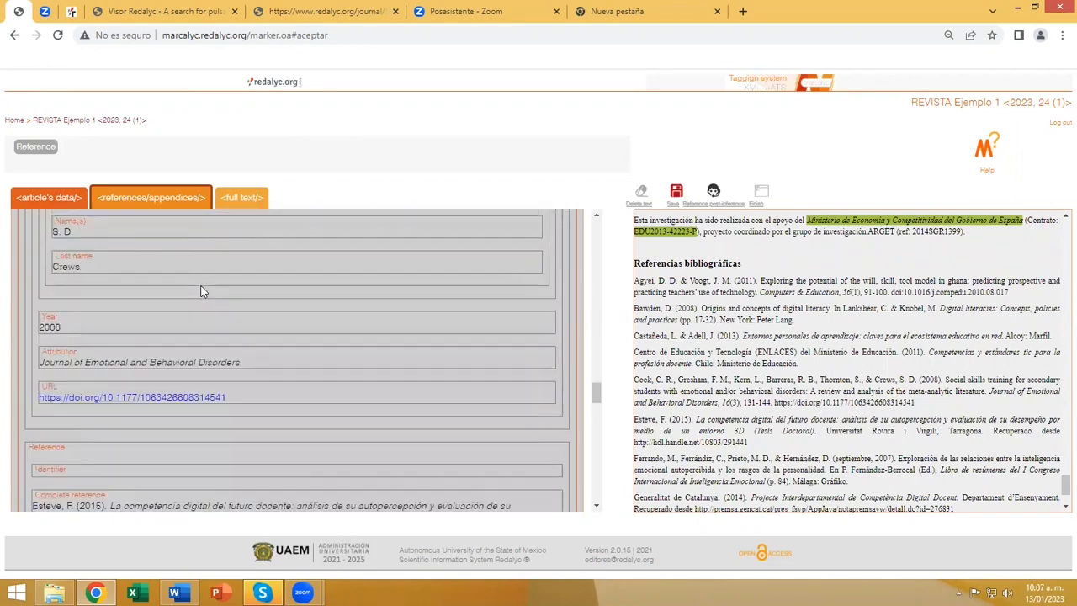
{"action": "scroll", "coordinate": [200, 291], "scroll_direction": "down", "scroll_amount": 5}
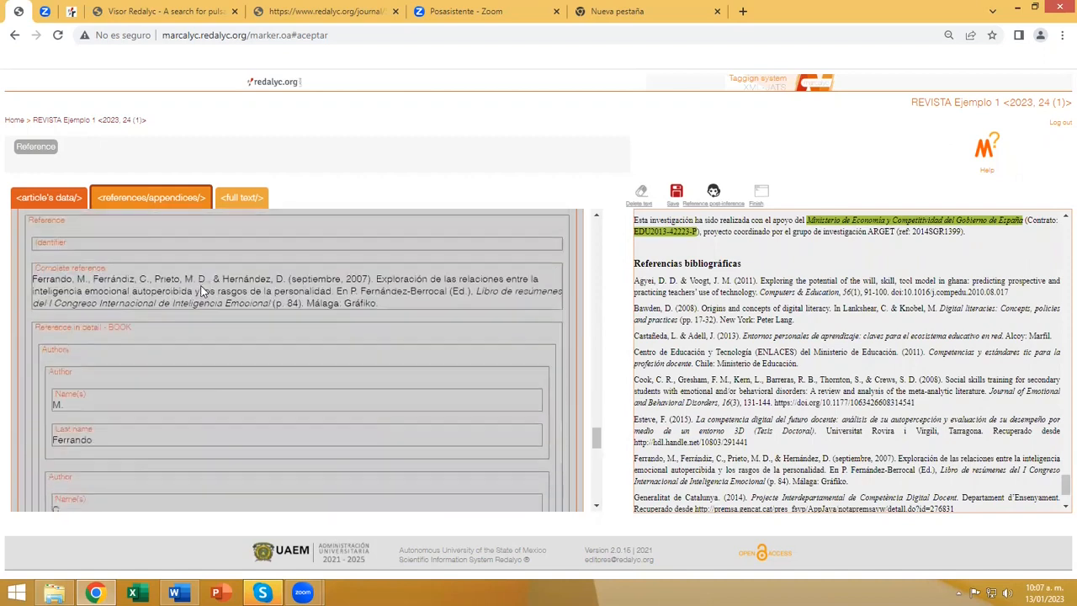
{"action": "scroll", "coordinate": [201, 288], "scroll_direction": "down", "scroll_amount": 5}
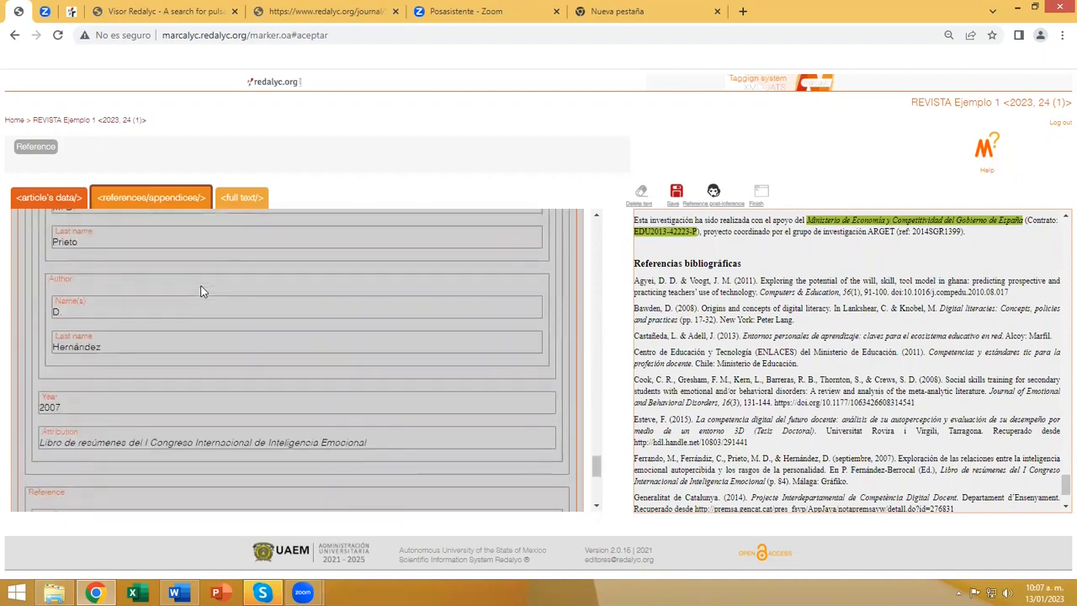
{"action": "scroll", "coordinate": [200, 291], "scroll_direction": "down", "scroll_amount": 2}
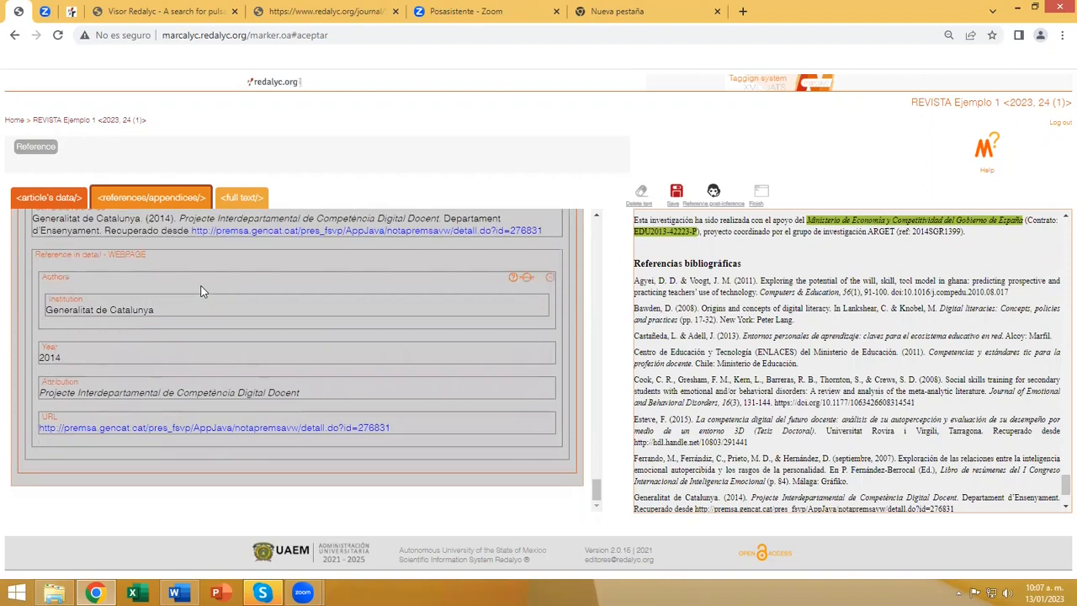
{"action": "scroll", "coordinate": [200, 291], "scroll_direction": "up", "scroll_amount": 12}
{"action": "scroll", "coordinate": [201, 291], "scroll_direction": "up", "scroll_amount": 15}
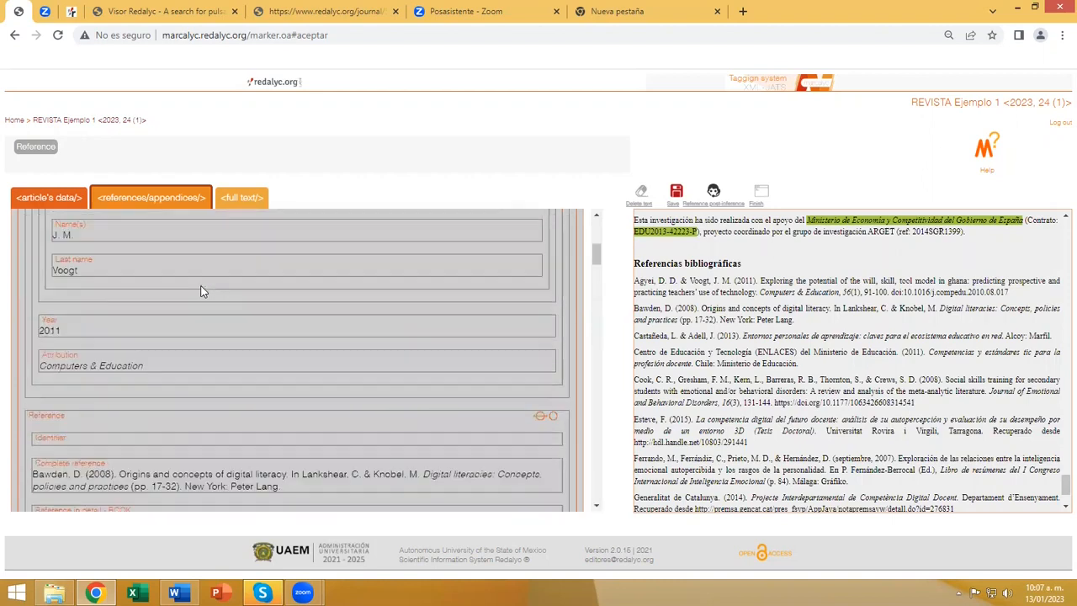
{"action": "scroll", "coordinate": [200, 291], "scroll_direction": "up", "scroll_amount": 4}
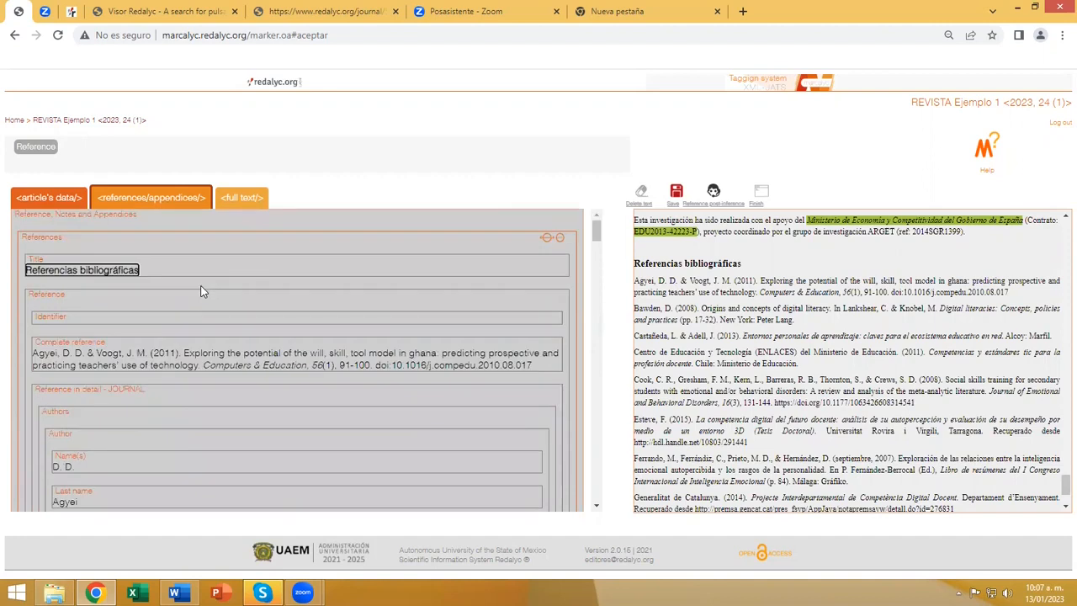
Add a Notes element under Reference, Notes and Appendices and tag the first source note's number 1 as its identifier.
{"action": "left_click", "coordinate": [63, 220]}
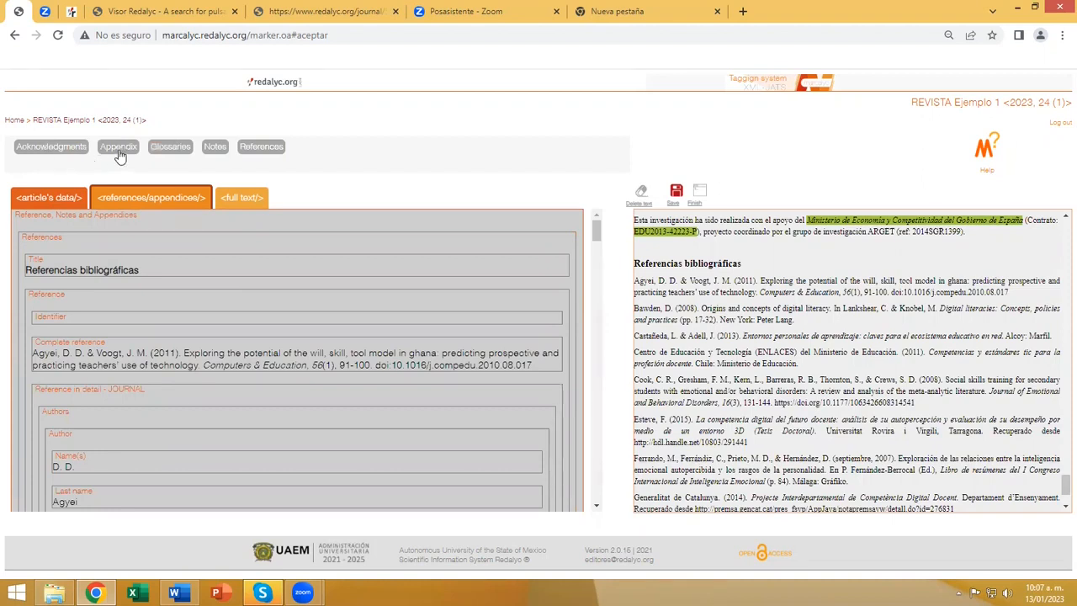
{"action": "left_click", "coordinate": [215, 148]}
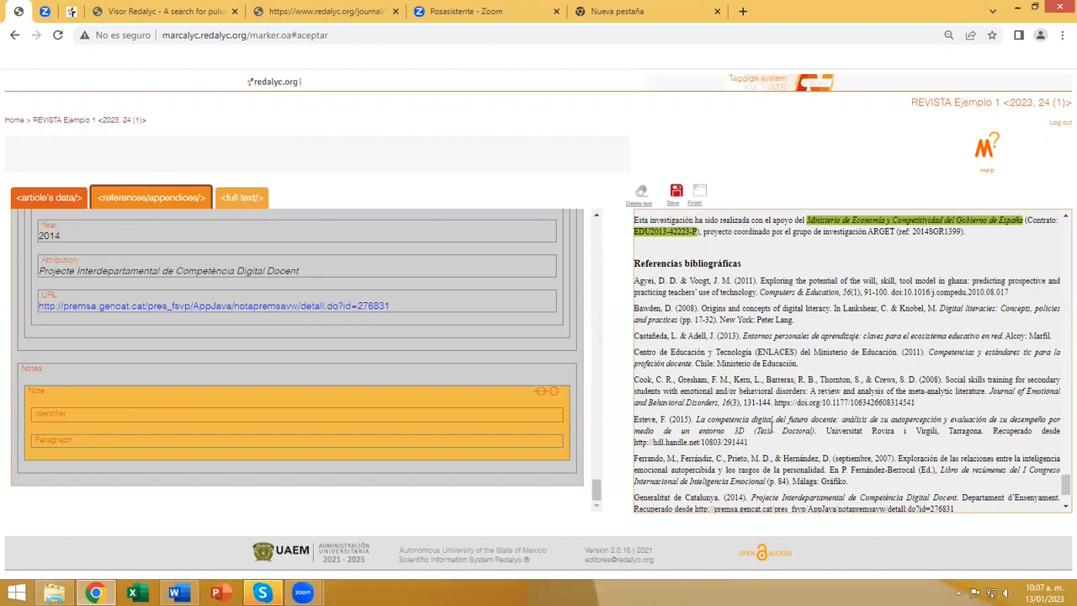
{"action": "scroll", "coordinate": [769, 425], "scroll_direction": "down", "scroll_amount": 2}
{"action": "left_click_drag", "start_coordinate": [640, 470], "coordinate": [636, 471]}
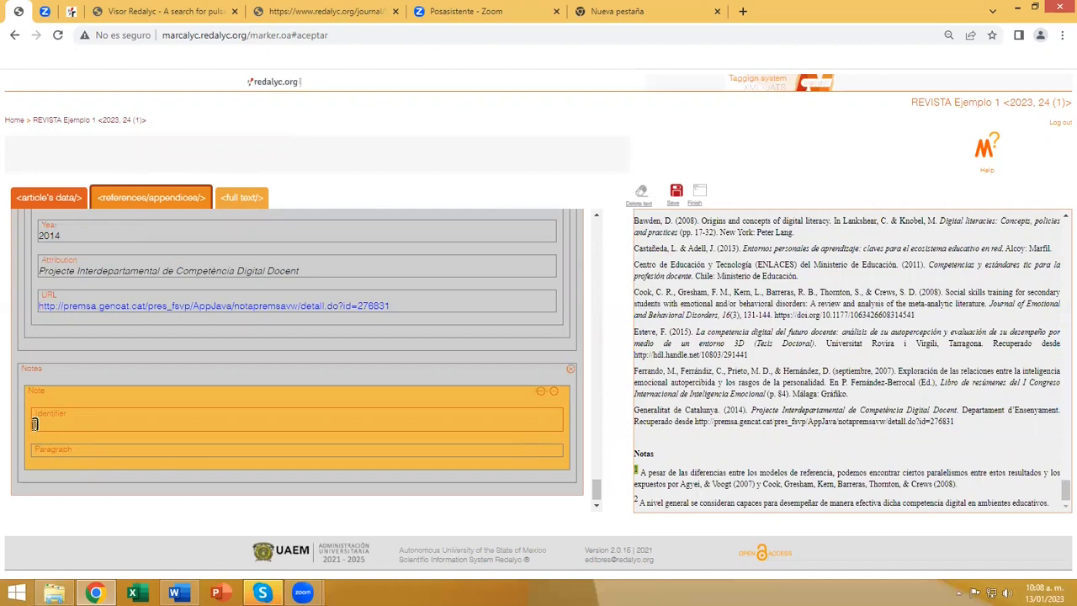
Format the note identifier 1 as superscript and tag the text starting "A pesar de las diferencias entre los modelos de referencia" as its paragraph.
{"action": "double_click", "coordinate": [34, 423]}
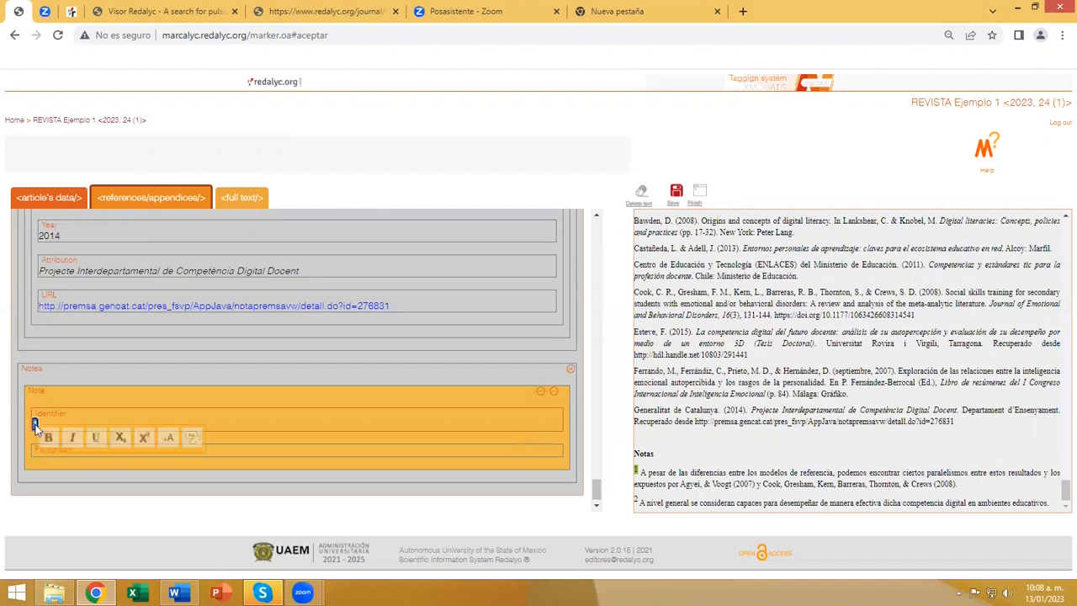
{"action": "left_click", "coordinate": [143, 442]}
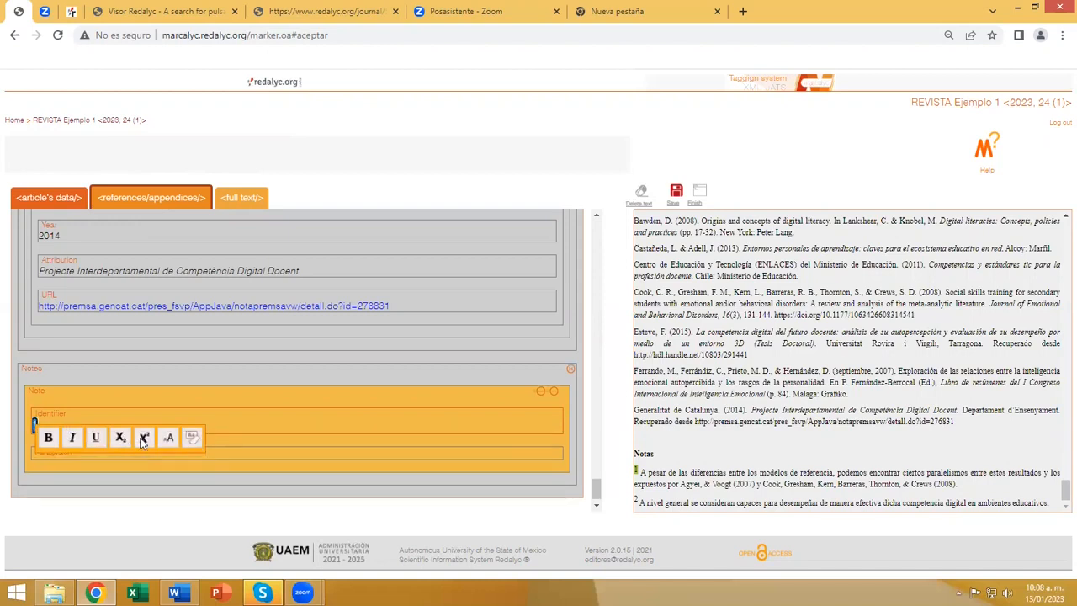
{"action": "left_click", "coordinate": [235, 453]}
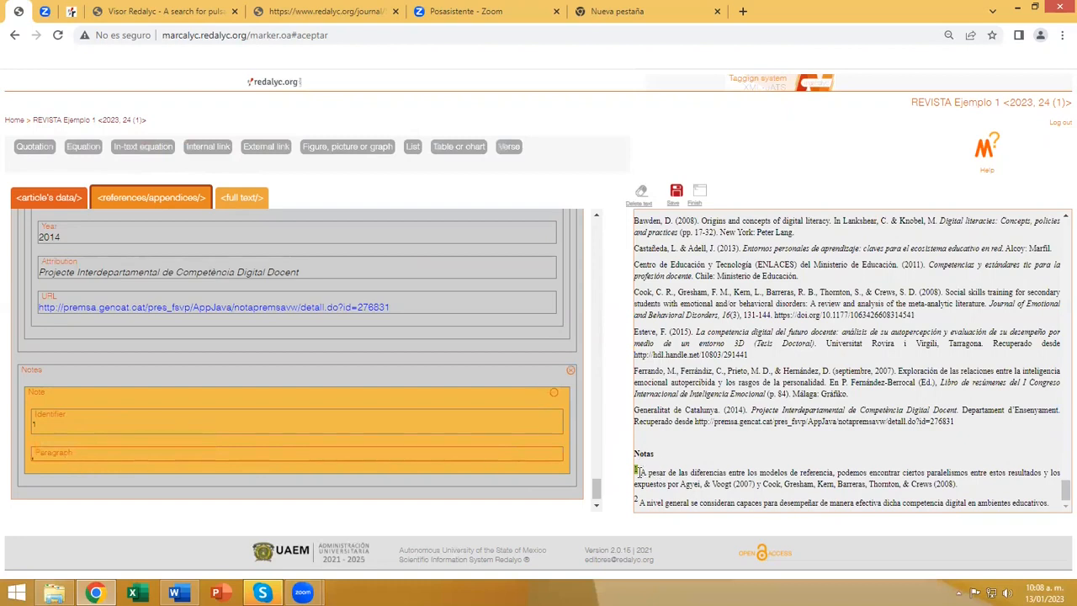
{"action": "left_click_drag", "start_coordinate": [637, 471], "coordinate": [957, 482]}
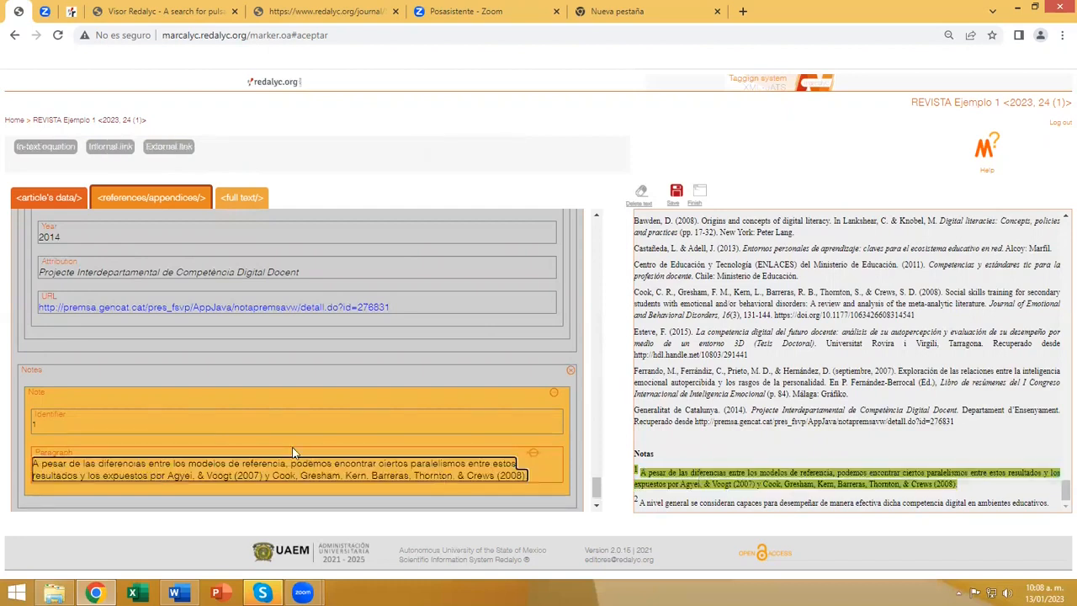
Add a second Note under Notes and tag the source note's number 2 as its identifier, formatted as superscript.
{"action": "scroll", "coordinate": [292, 448], "scroll_direction": "down", "scroll_amount": 1}
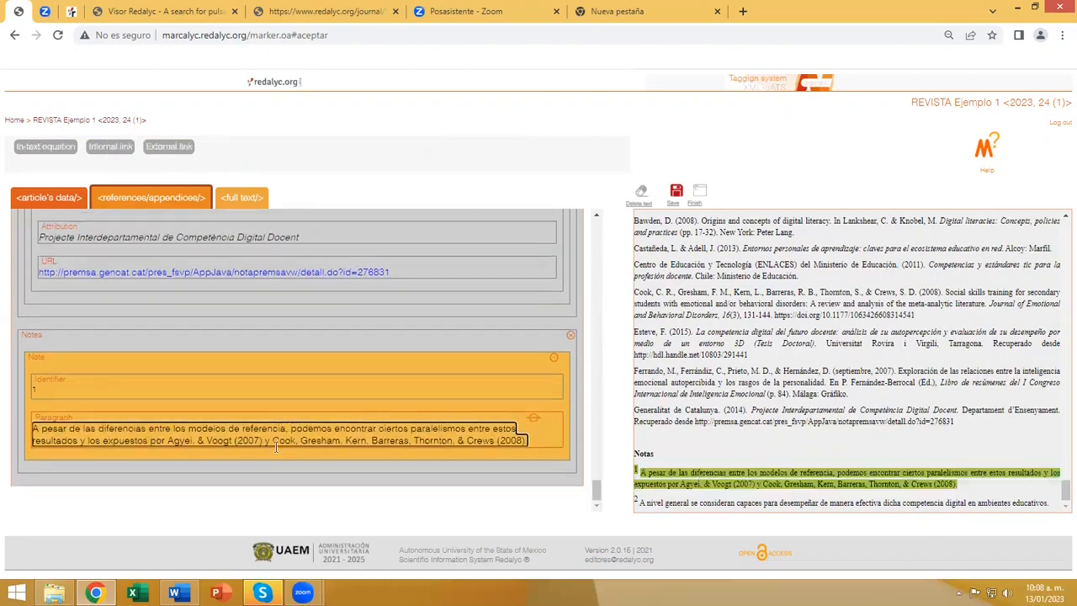
{"action": "left_click", "coordinate": [36, 343]}
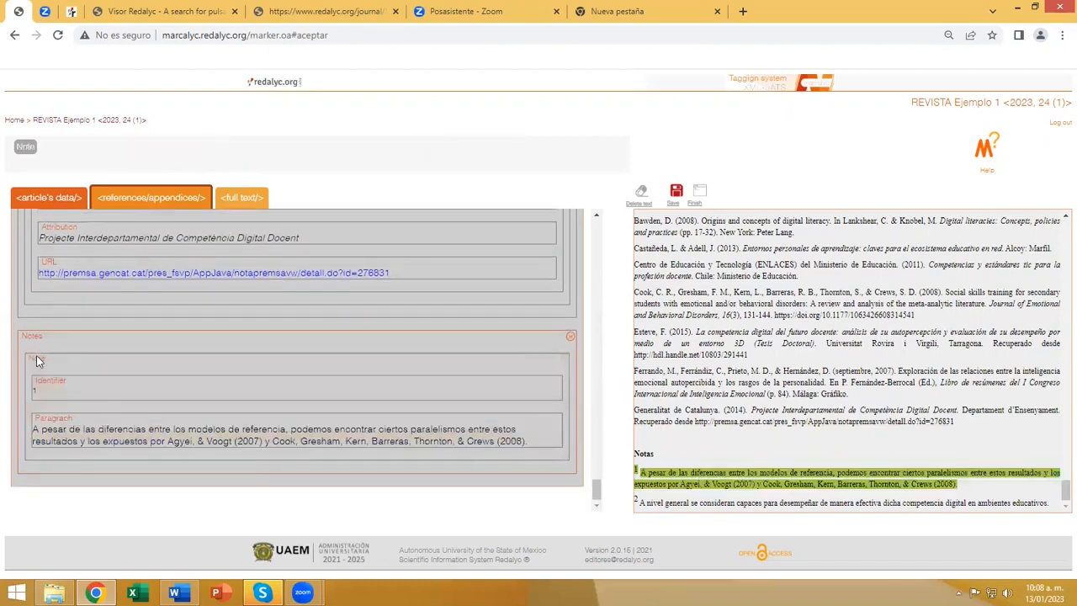
{"action": "left_click", "coordinate": [26, 148]}
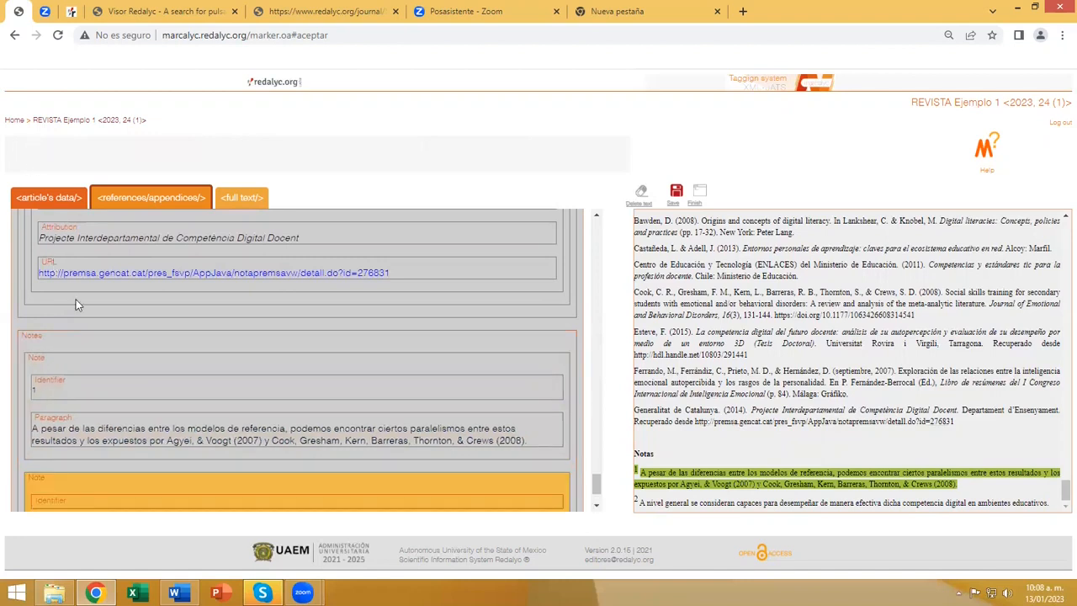
{"action": "scroll", "coordinate": [76, 299], "scroll_direction": "down", "scroll_amount": 2}
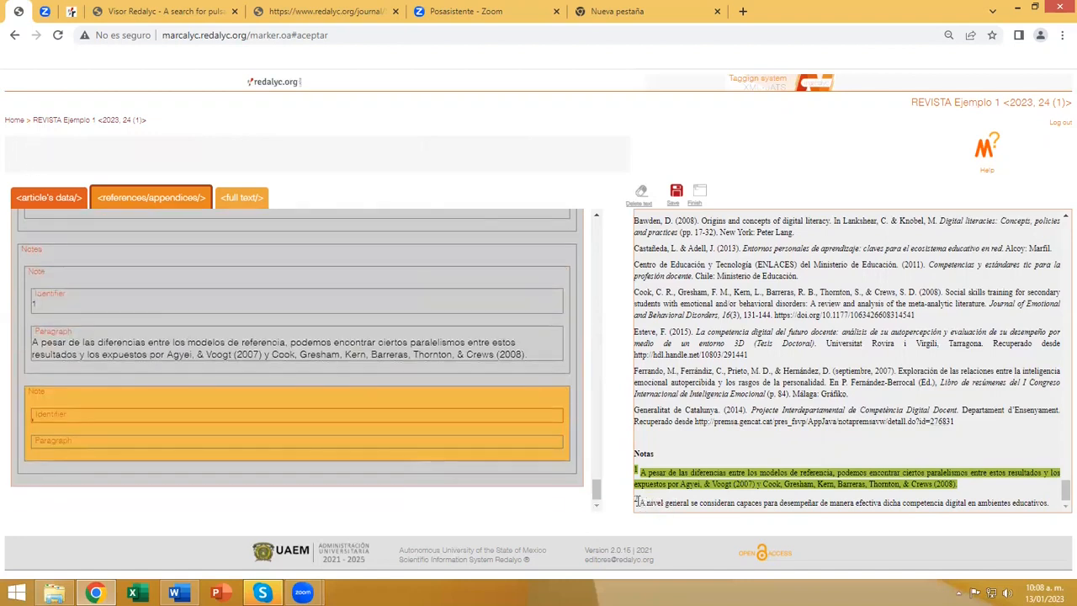
{"action": "left_click", "coordinate": [637, 501]}
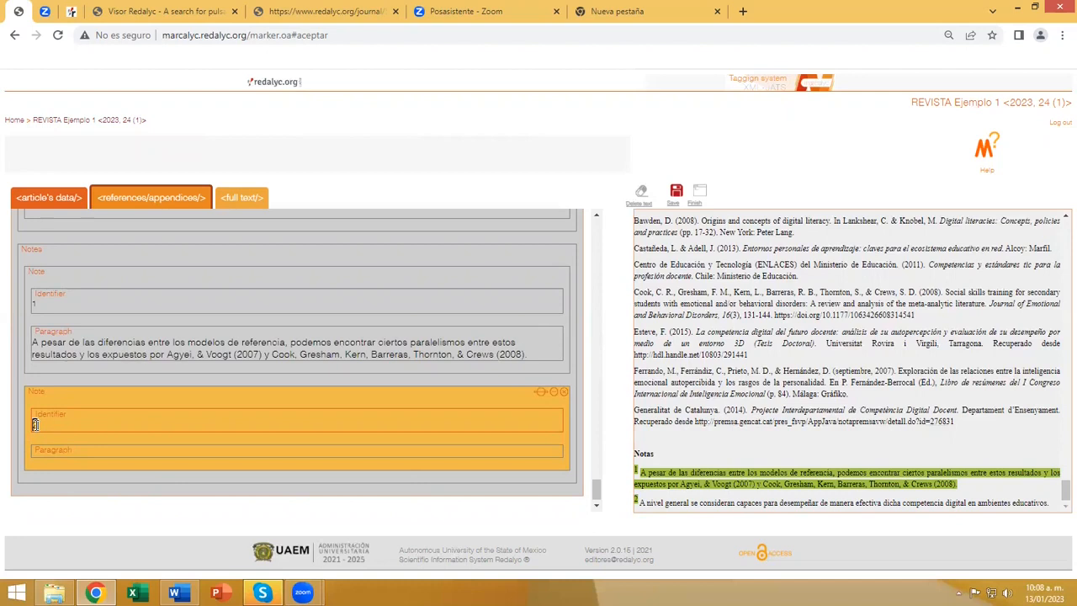
{"action": "double_click", "coordinate": [35, 424]}
{"action": "left_click", "coordinate": [147, 441]}
Tag the source text starting "A nivel general se consideran capaces" as the second note's paragraph and save the tagging.
{"action": "left_click", "coordinate": [246, 453]}
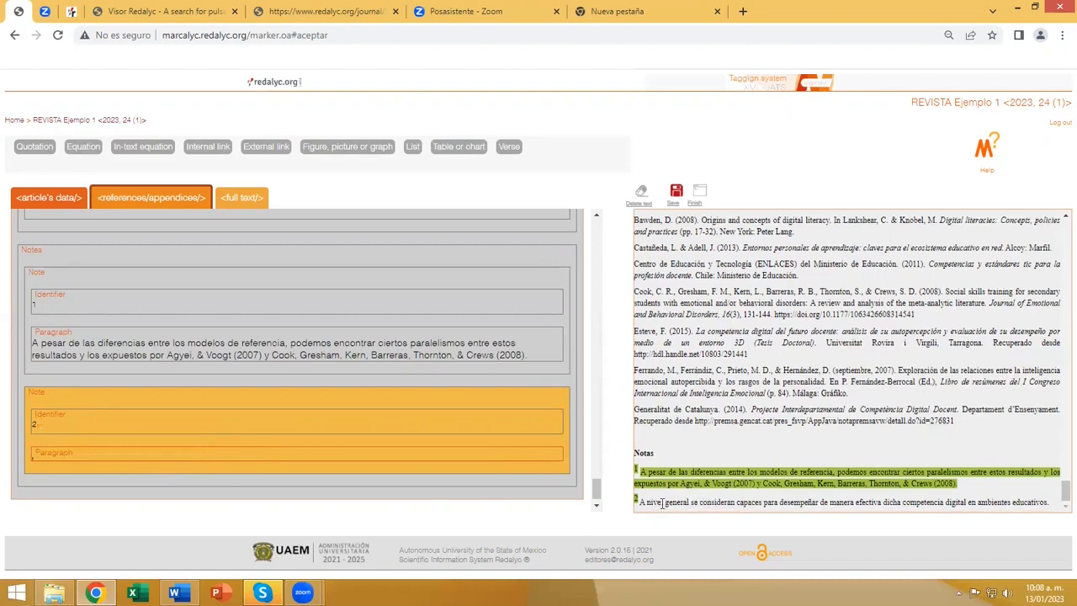
{"action": "left_click_drag", "start_coordinate": [640, 502], "coordinate": [1052, 517]}
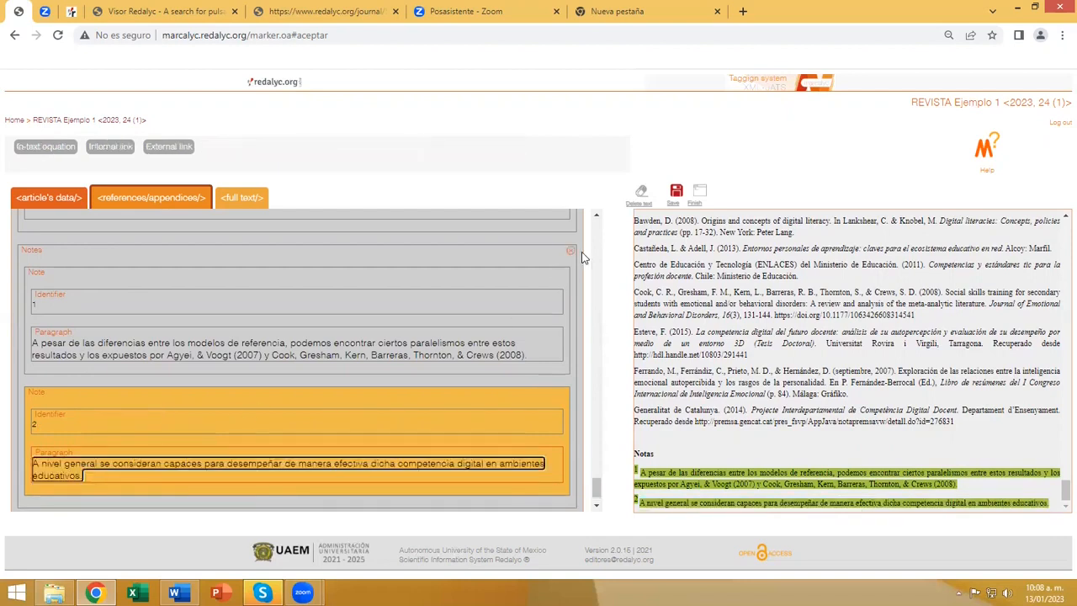
{"action": "left_click", "coordinate": [676, 193]}
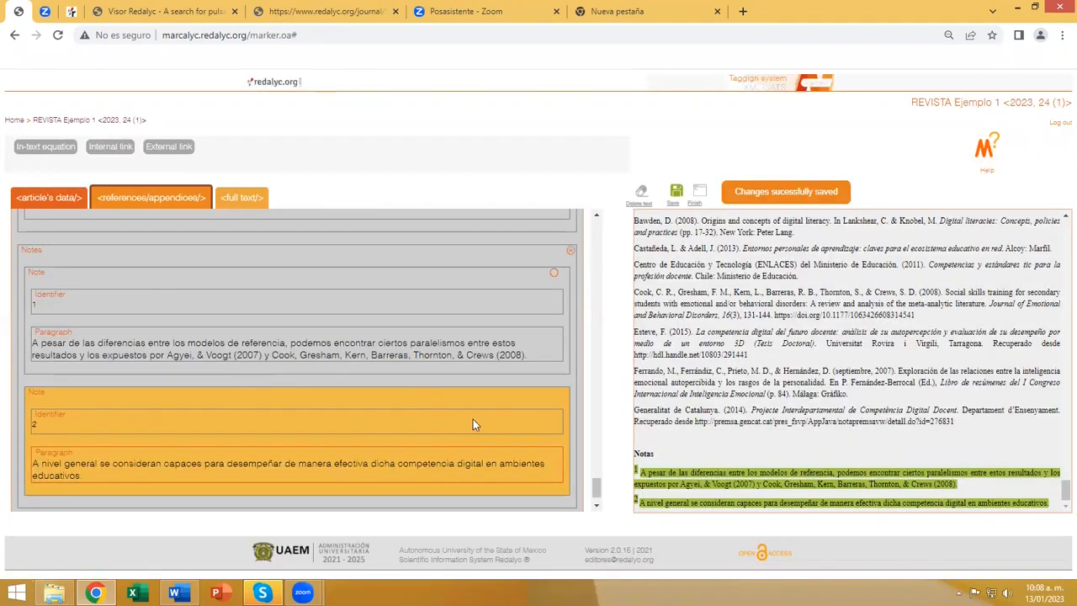
Add an Acknowledgments element under Reference, Notes and Appendices.
{"action": "scroll", "coordinate": [354, 416], "scroll_direction": "up", "scroll_amount": 5}
{"action": "left_click_drag", "start_coordinate": [596, 455], "coordinate": [517, 220]}
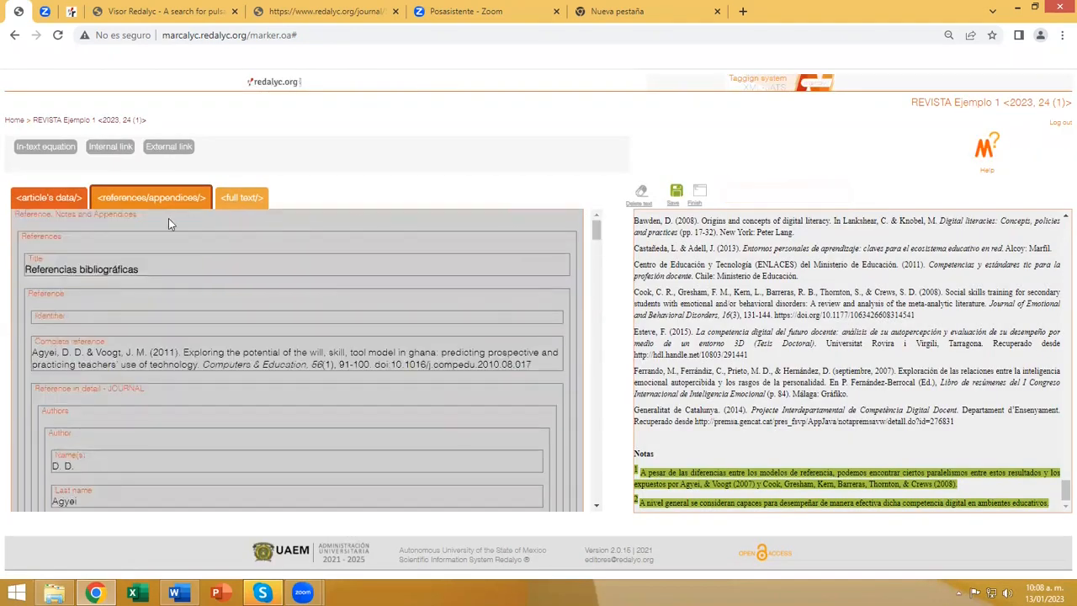
{"action": "left_click", "coordinate": [106, 221]}
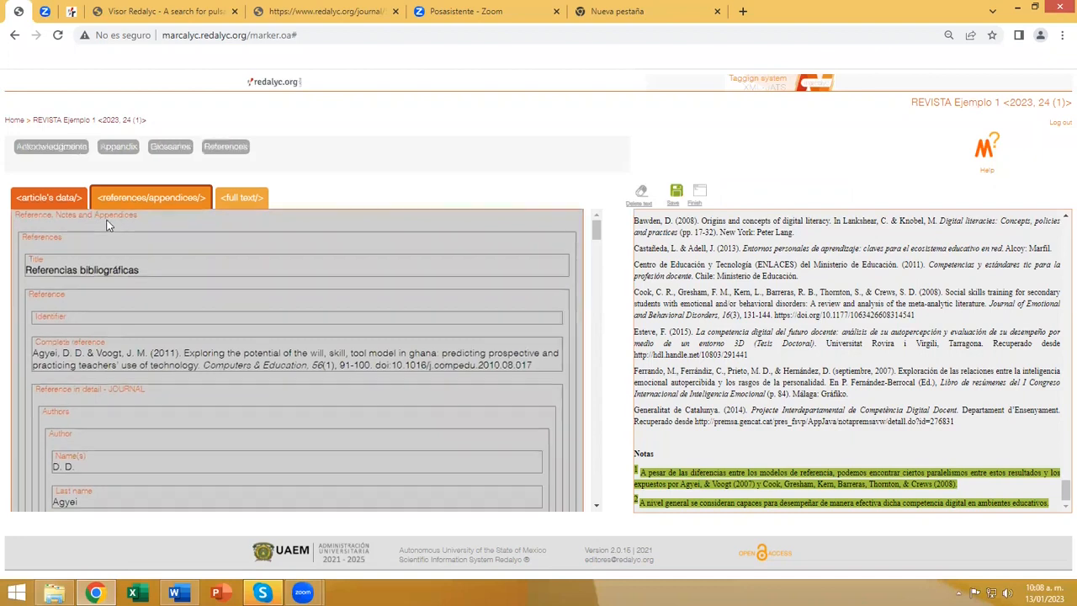
{"action": "left_click", "coordinate": [44, 152]}
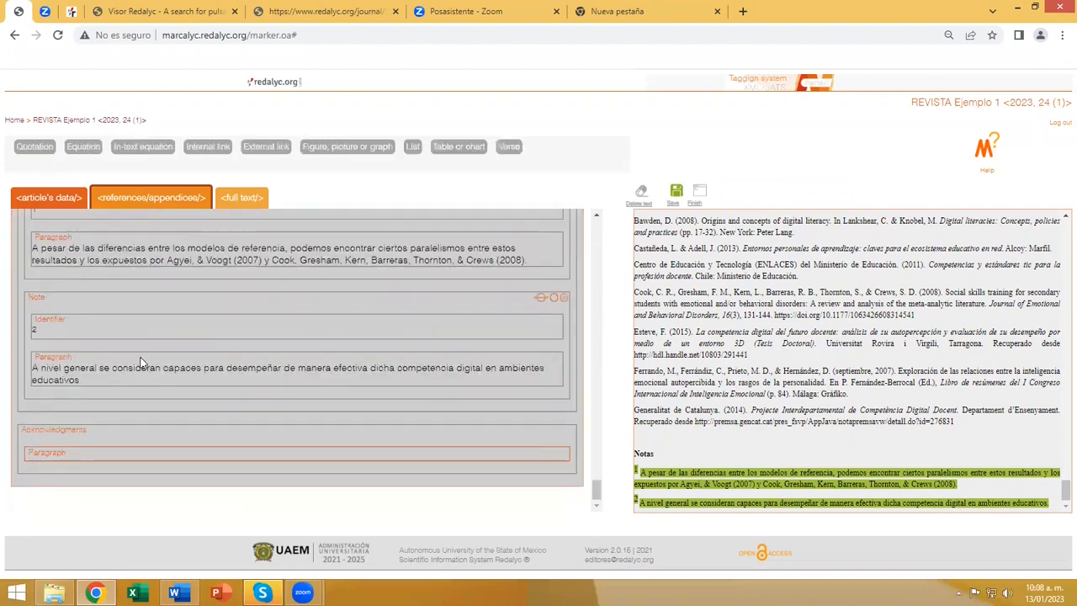
Tag the Agradecimientos text starting "Esta investigación ha sido realizada" as the acknowledgments paragraph and save the tagging.
{"action": "scroll", "coordinate": [728, 431], "scroll_direction": "up", "scroll_amount": 5}
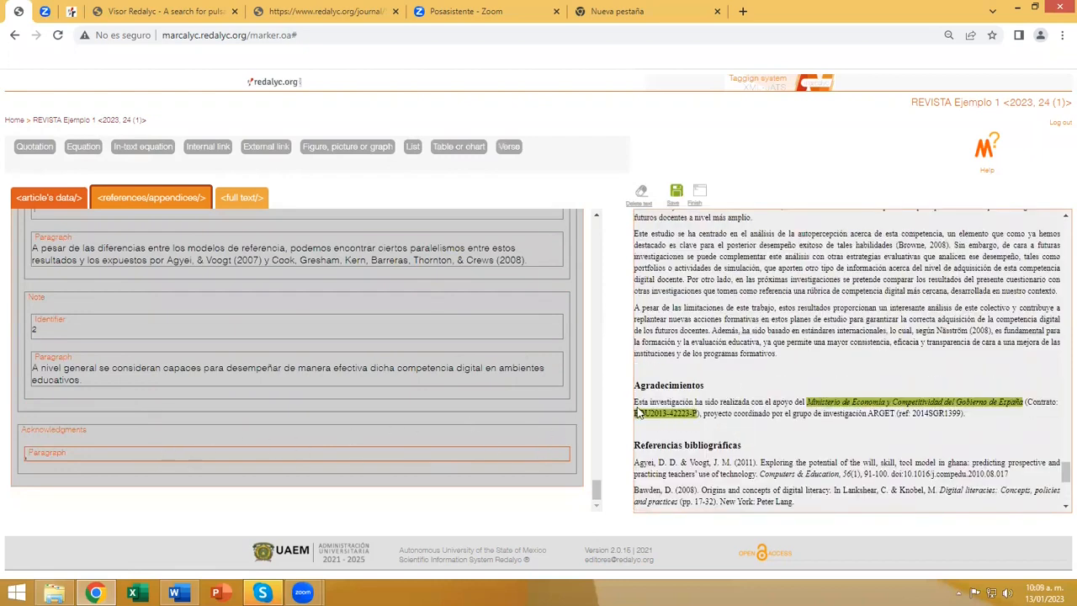
{"action": "left_click_drag", "start_coordinate": [635, 402], "coordinate": [965, 413]}
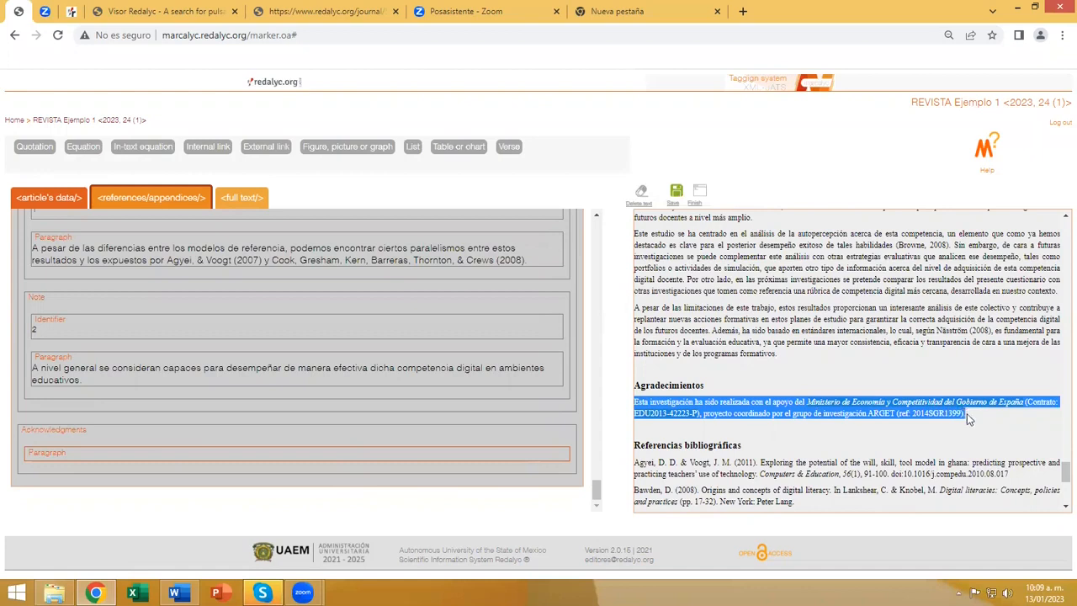
{"action": "left_click", "coordinate": [162, 453]}
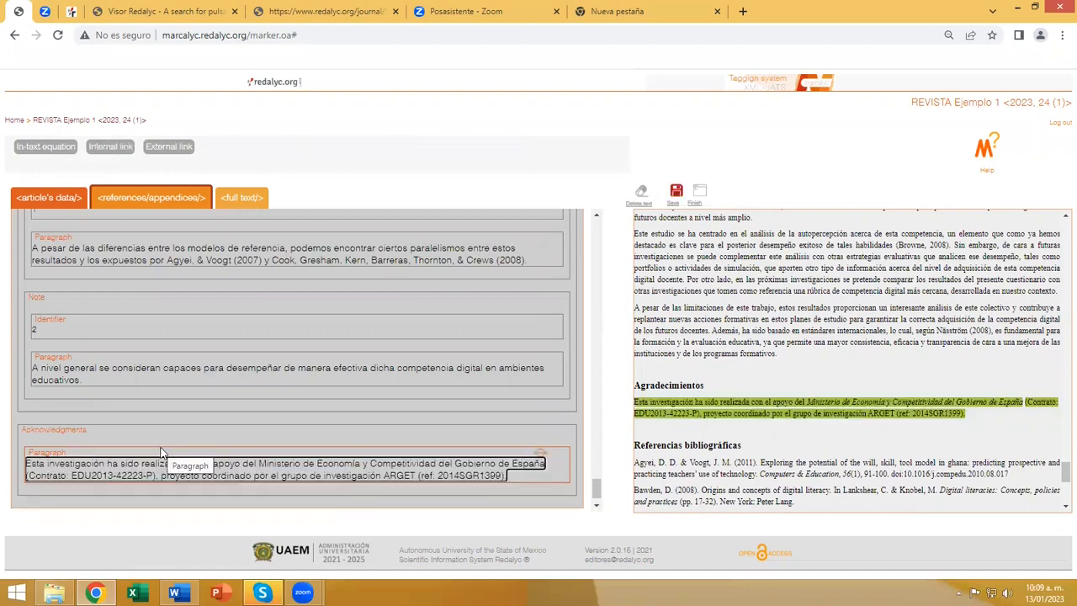
{"action": "scroll", "coordinate": [251, 435], "scroll_direction": "up", "scroll_amount": 15}
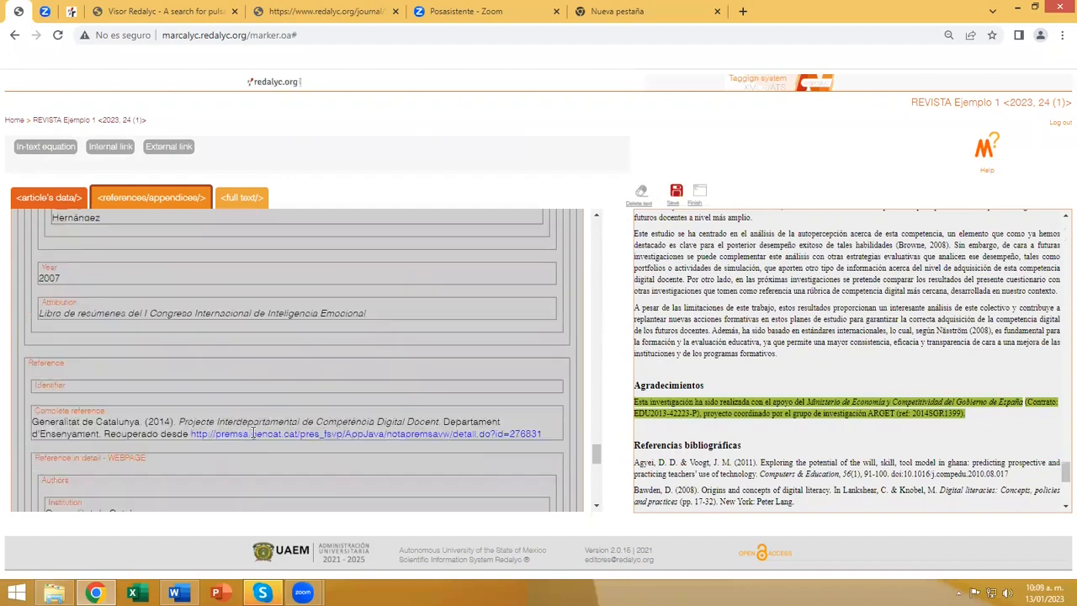
{"action": "scroll", "coordinate": [252, 432], "scroll_direction": "up", "scroll_amount": 15}
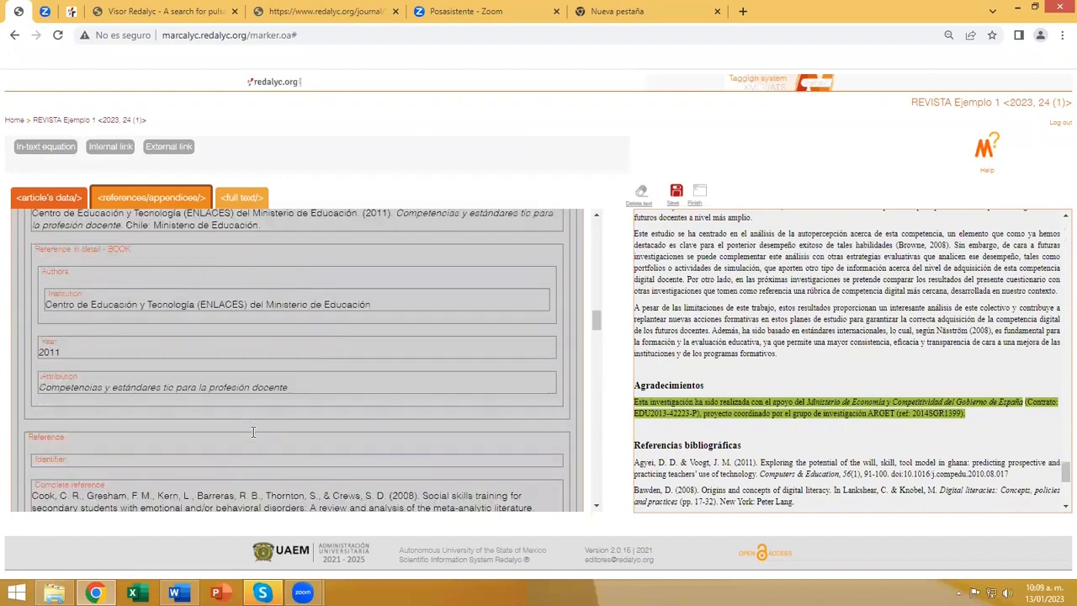
{"action": "scroll", "coordinate": [253, 432], "scroll_direction": "up", "scroll_amount": 5}
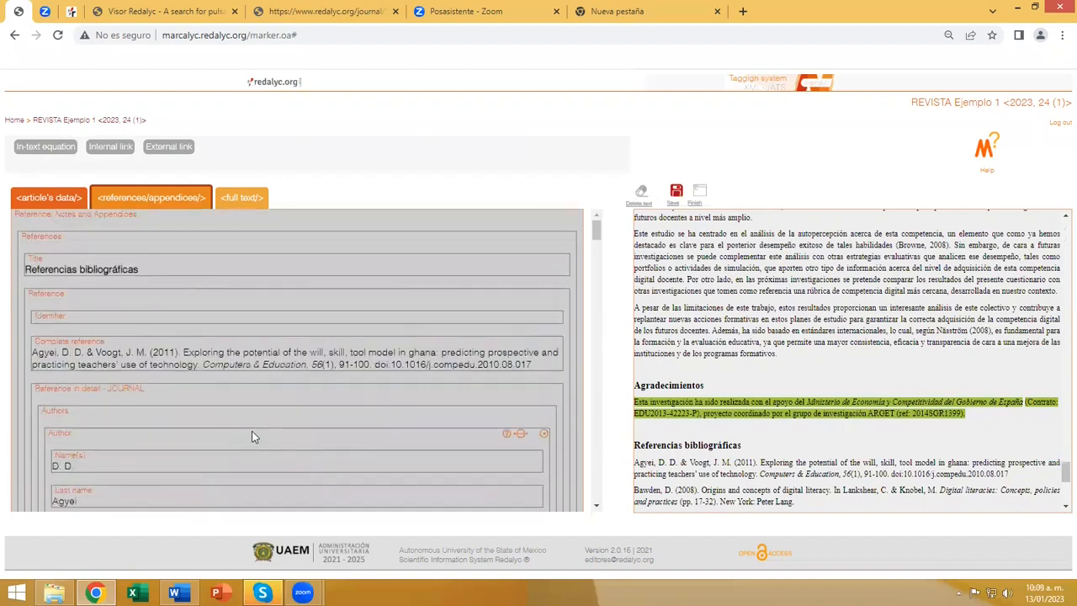
{"action": "left_click", "coordinate": [675, 191]}
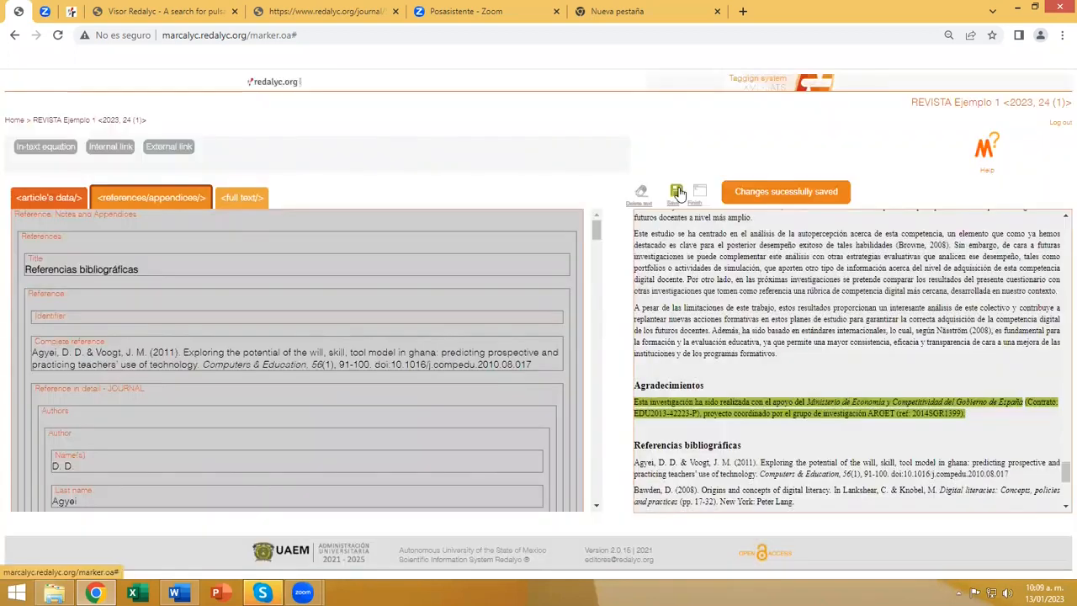
Look over the article's data and the references and appendices, then open the full text and select the "1. INTRODUCCIÓN" title.
{"action": "left_click", "coordinate": [44, 198]}
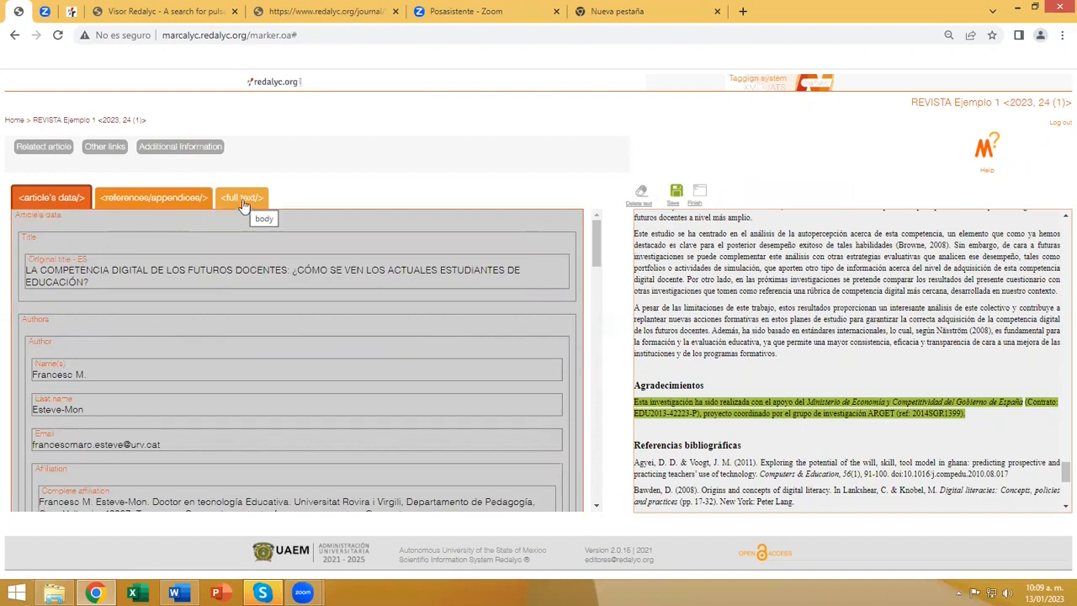
{"action": "left_click", "coordinate": [140, 205]}
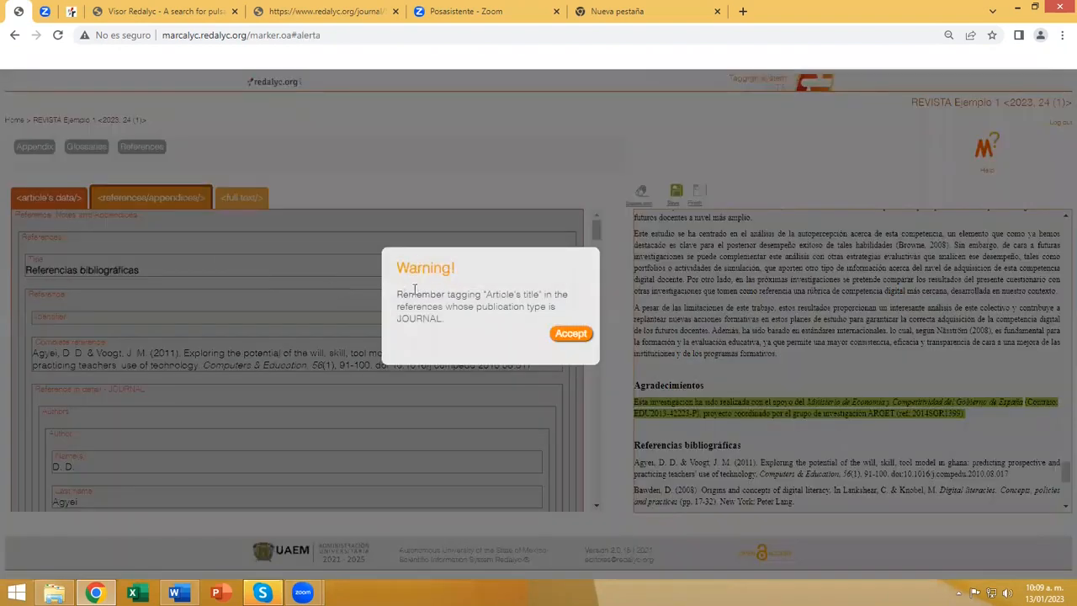
{"action": "left_click", "coordinate": [570, 334]}
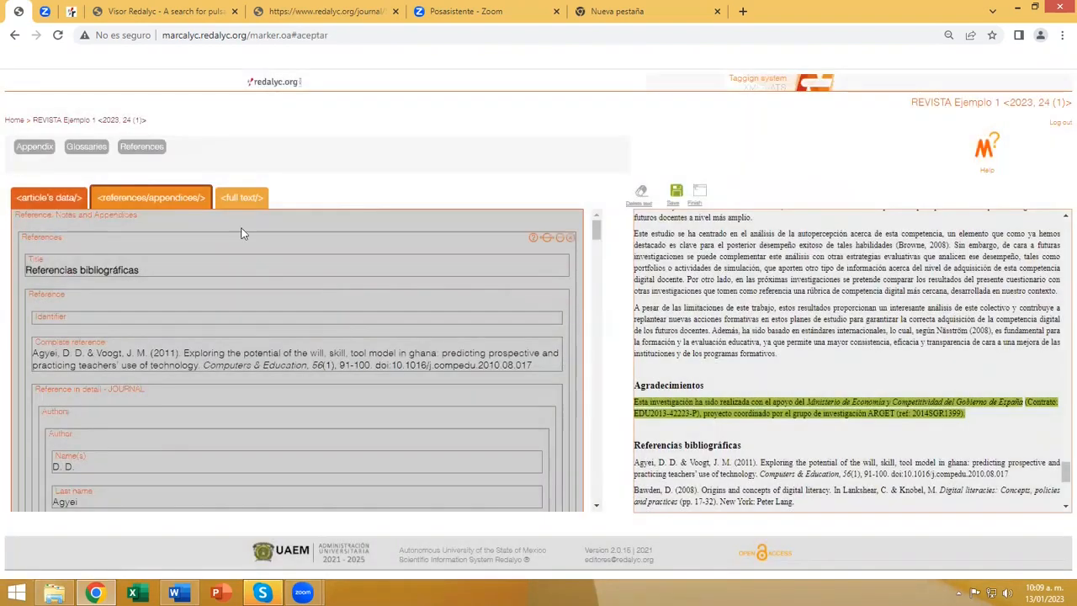
{"action": "left_click", "coordinate": [236, 205]}
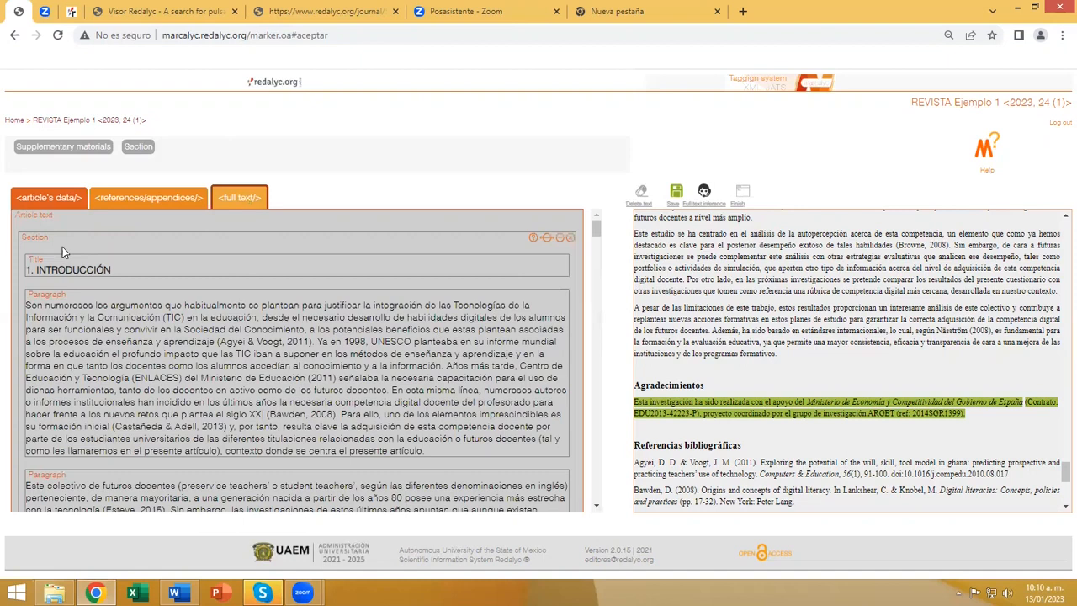
{"action": "left_click", "coordinate": [67, 269]}
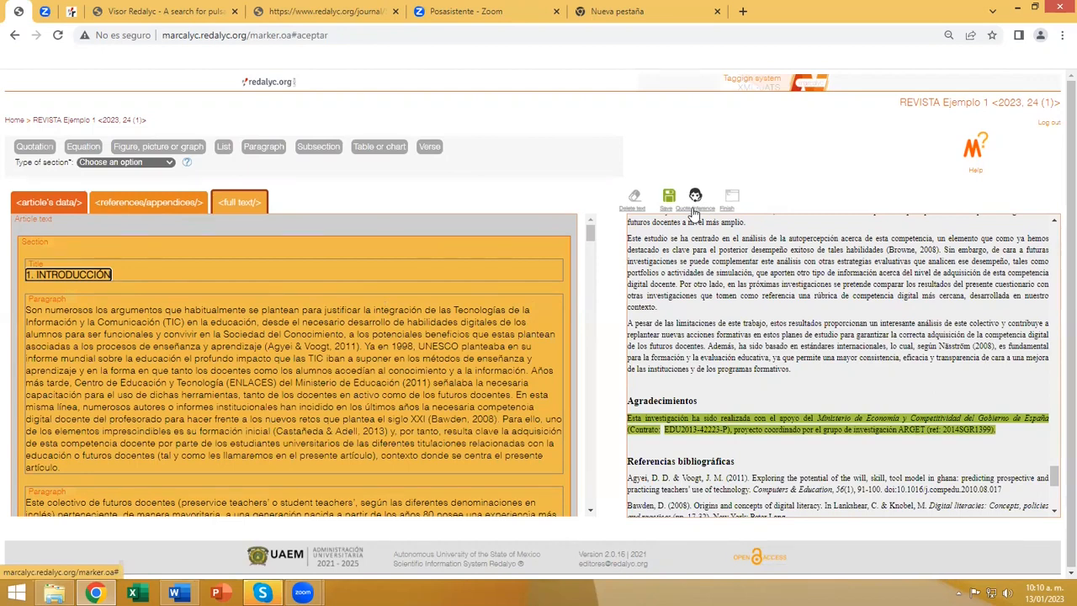
Open the full text inference wizard at article text level, view its sections form, and cancel it.
{"action": "left_click", "coordinate": [242, 209]}
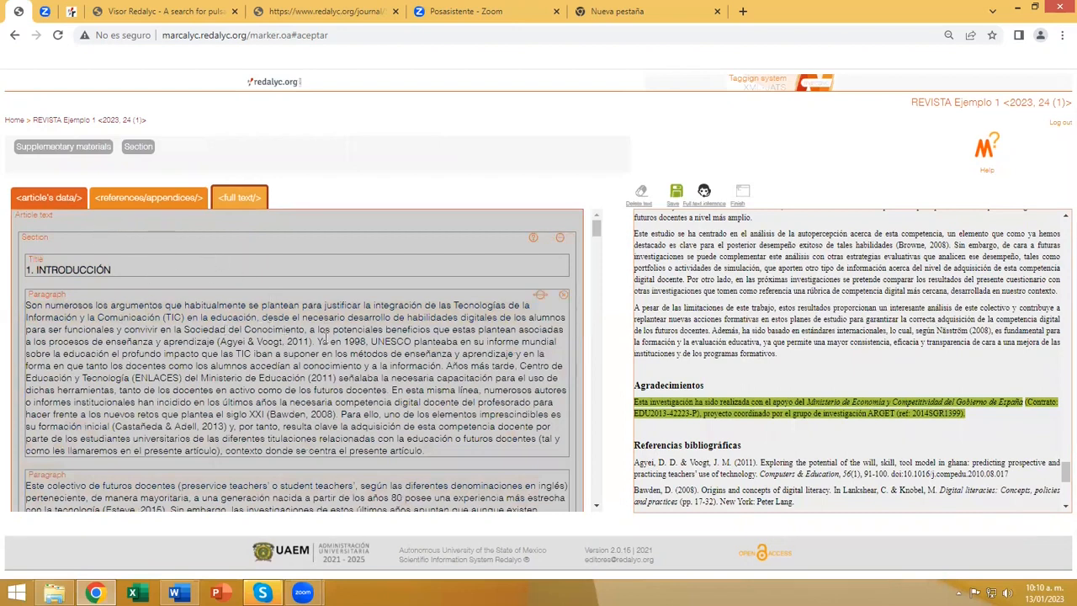
{"action": "left_click", "coordinate": [704, 193]}
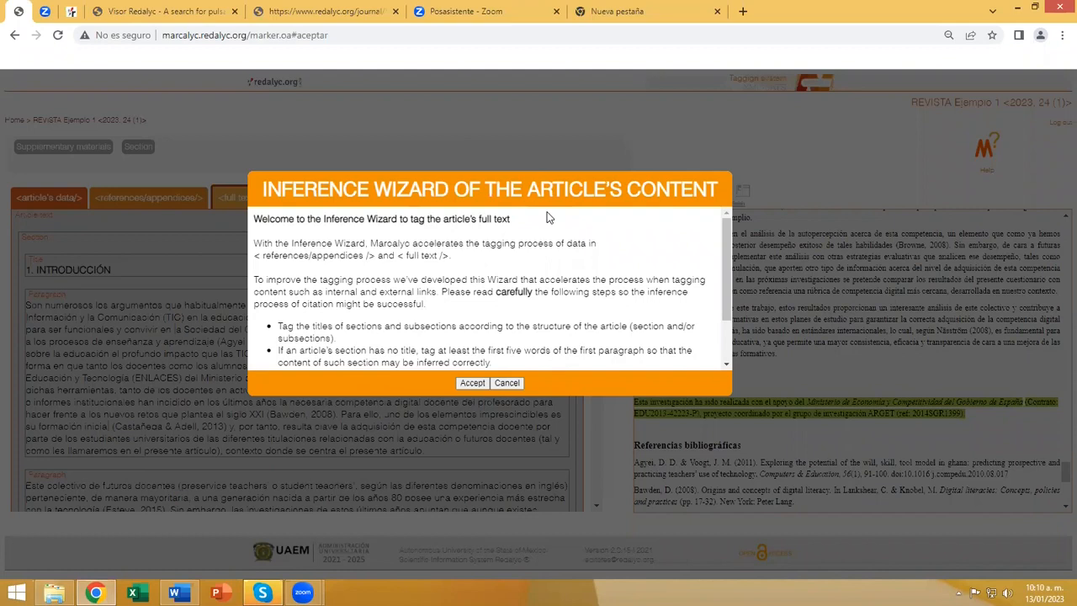
{"action": "left_click", "coordinate": [473, 383]}
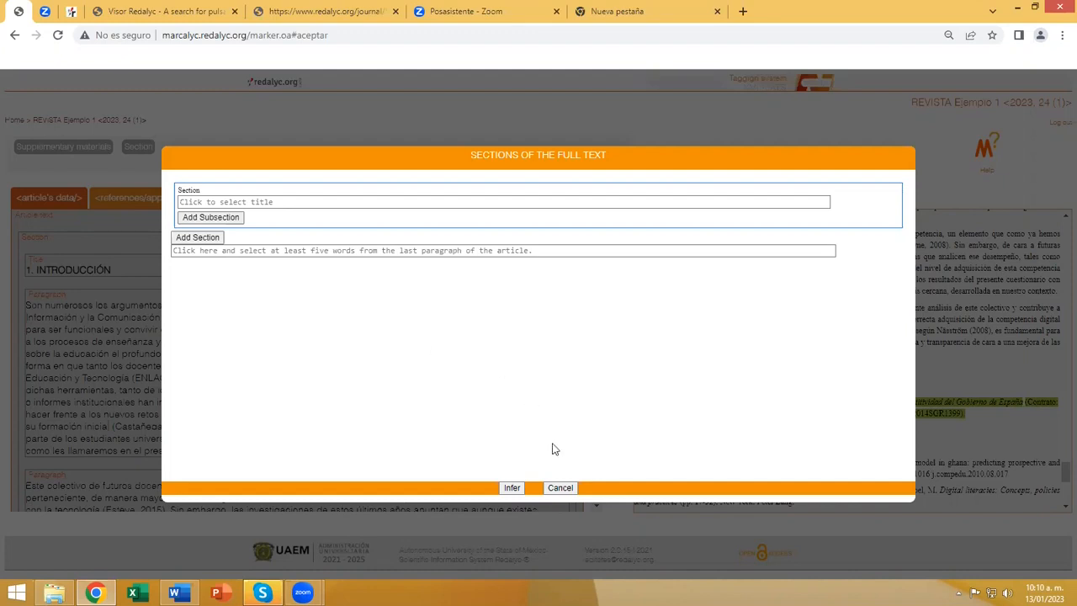
{"action": "left_click", "coordinate": [560, 487]}
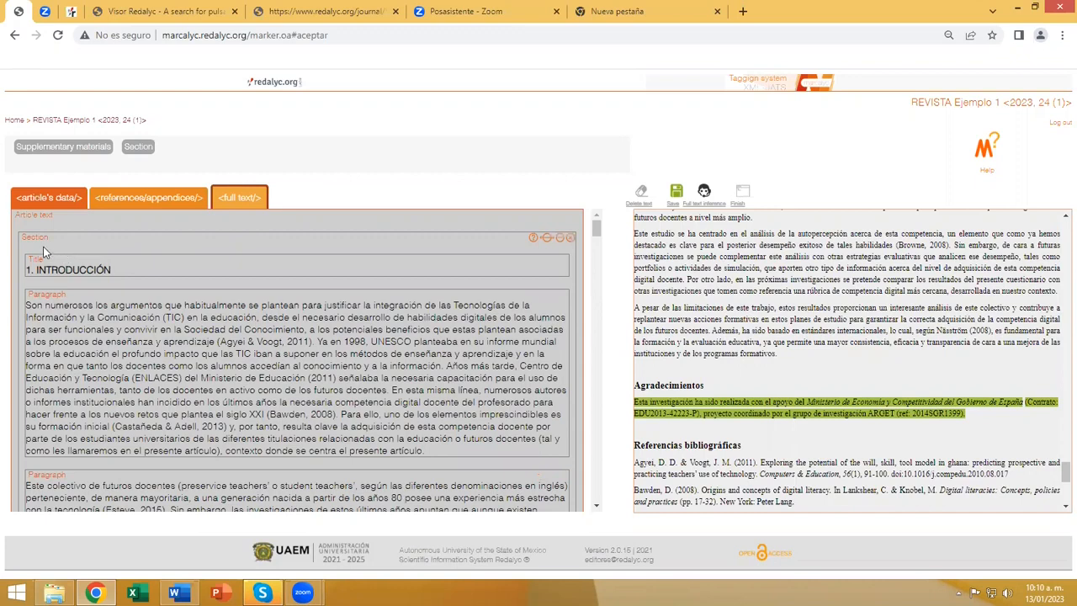
Open the inference wizard for in-text citations from the Introduction section and read through its instructions.
{"action": "left_click", "coordinate": [54, 266]}
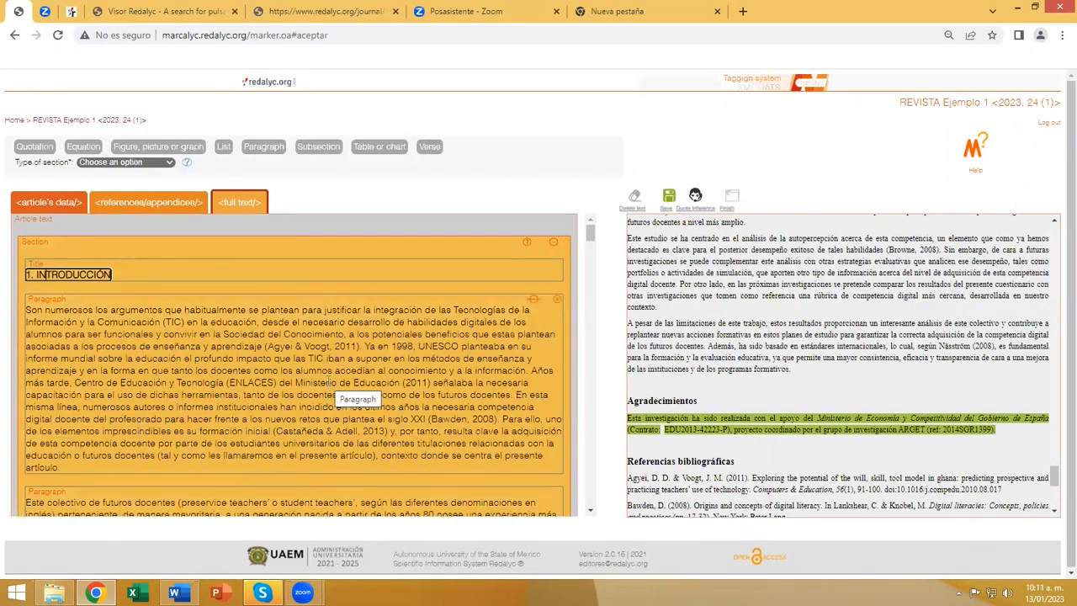
{"action": "left_click", "coordinate": [697, 202]}
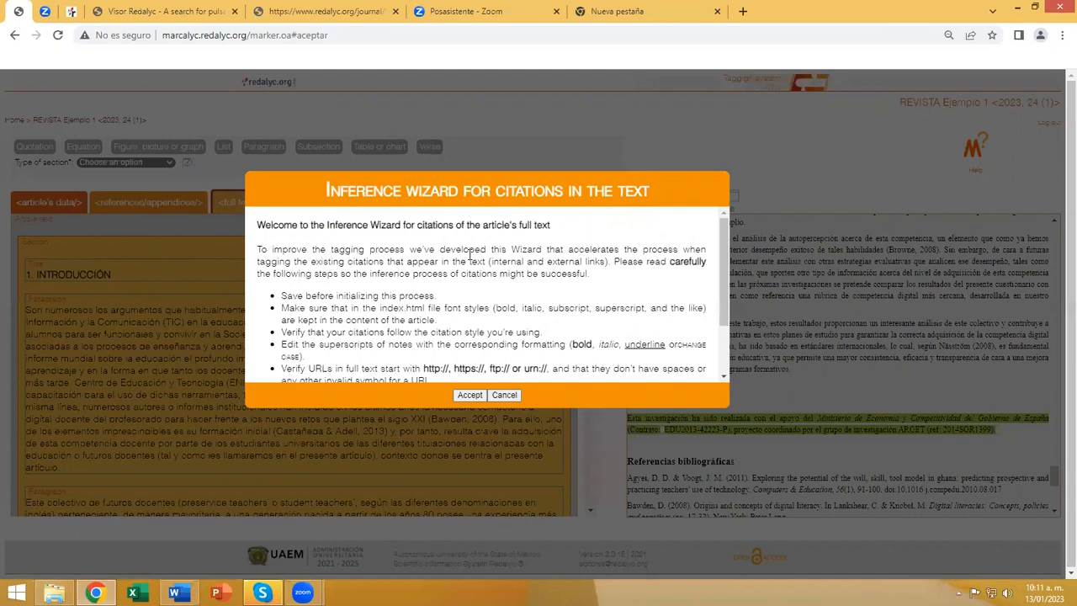
{"action": "scroll", "coordinate": [471, 256], "scroll_direction": "down", "scroll_amount": 2}
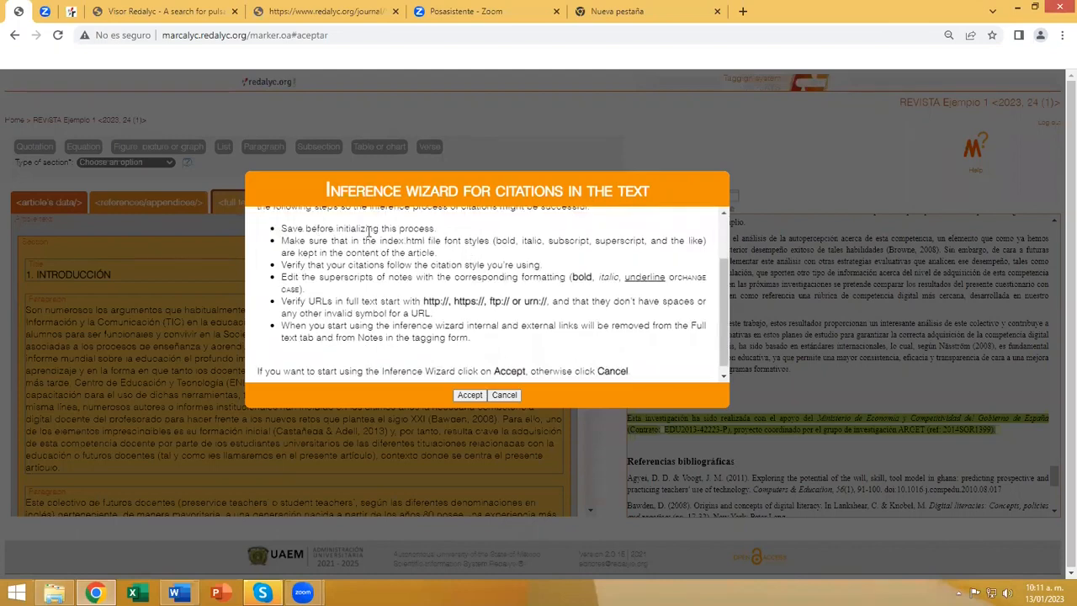
{"action": "scroll", "coordinate": [370, 265], "scroll_direction": "down", "scroll_amount": 1}
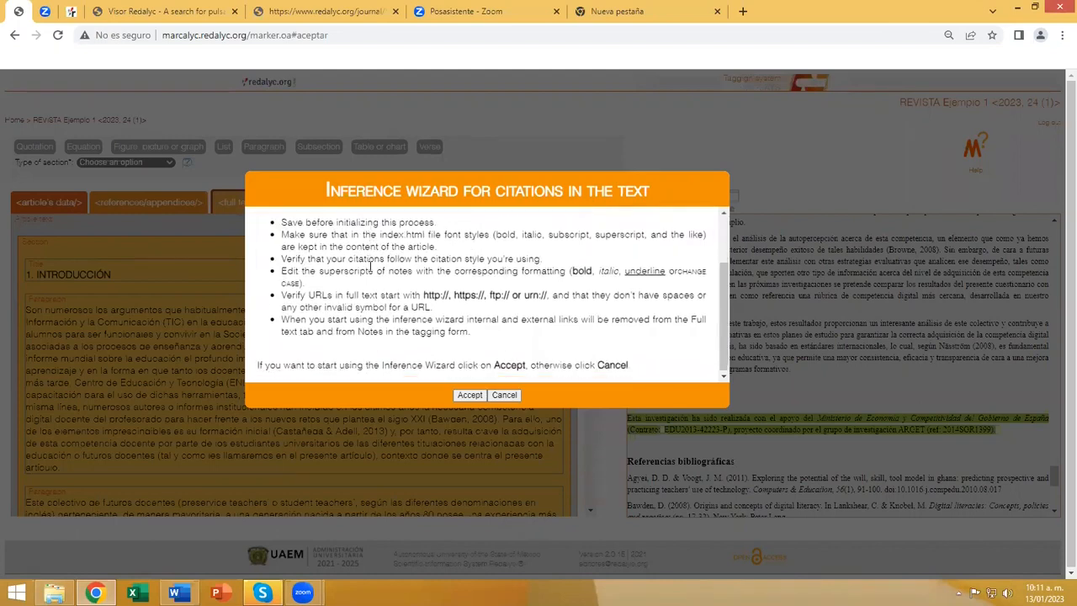
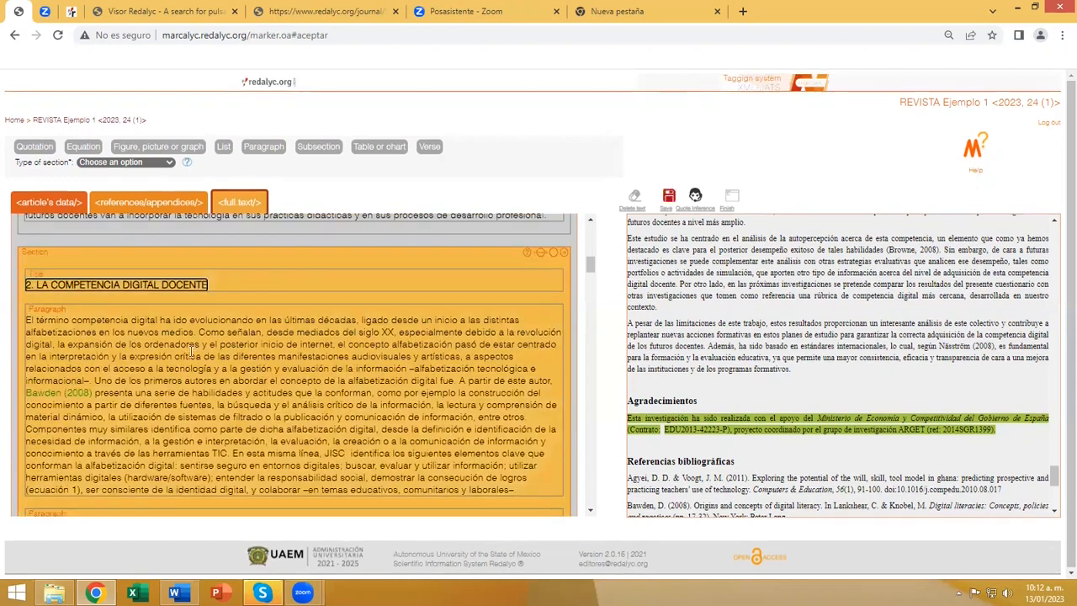
Link the text "ecuación 1" in the "2. LA COMPETENCIA DIGITAL DOCENTE" section internally to the article's equation image.
{"action": "scroll", "coordinate": [67, 332], "scroll_direction": "down", "scroll_amount": 2}
{"action": "mouse_move", "coordinate": [66, 332]}
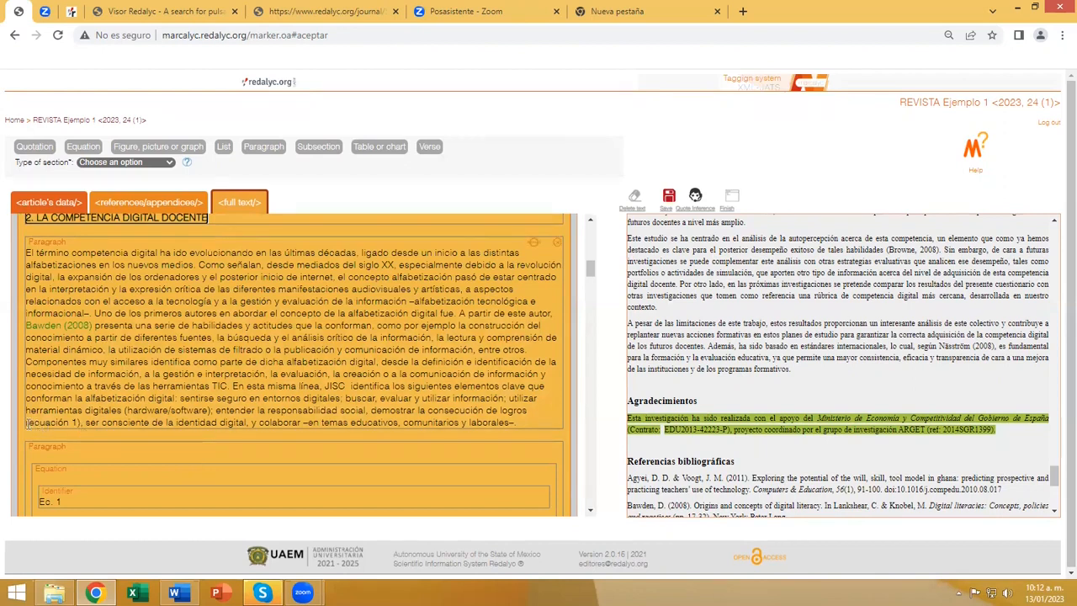
{"action": "left_click_drag", "start_coordinate": [28, 423], "coordinate": [77, 422]}
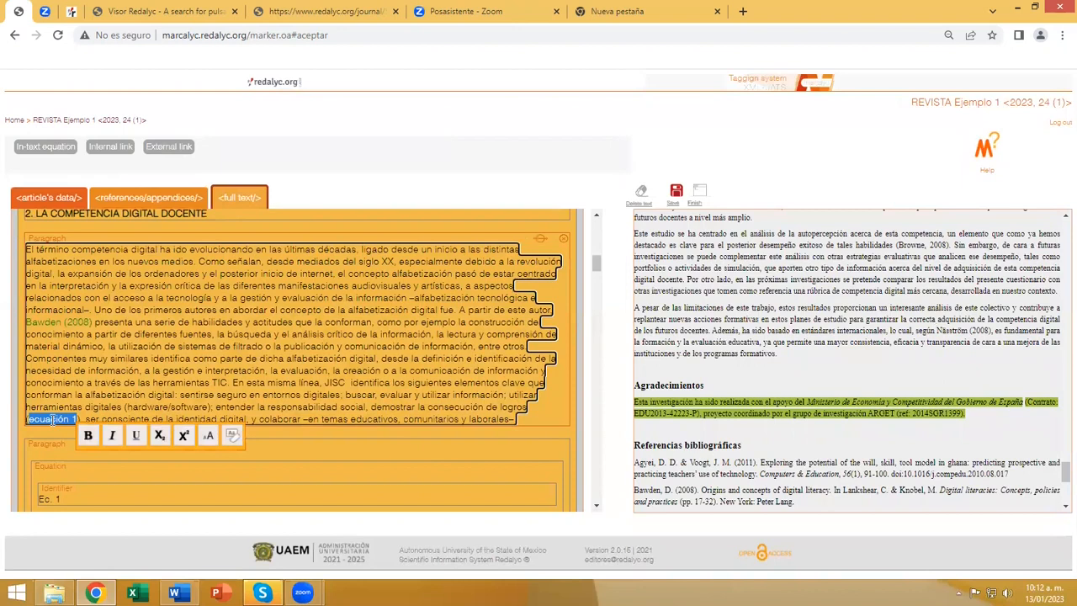
{"action": "left_click", "coordinate": [108, 146]}
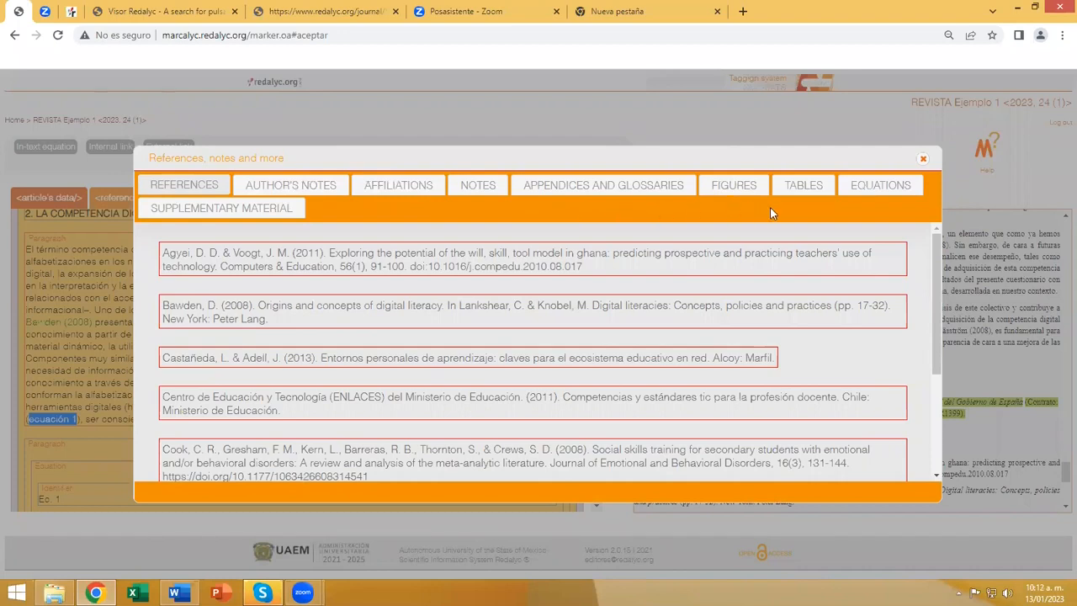
{"action": "left_click", "coordinate": [877, 186]}
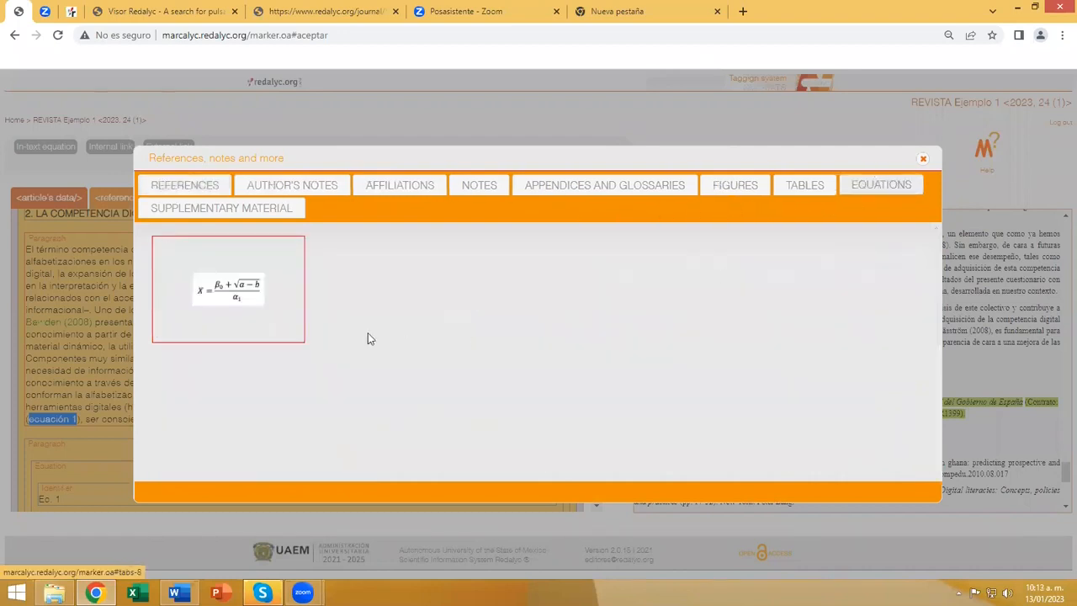
{"action": "left_click", "coordinate": [243, 290]}
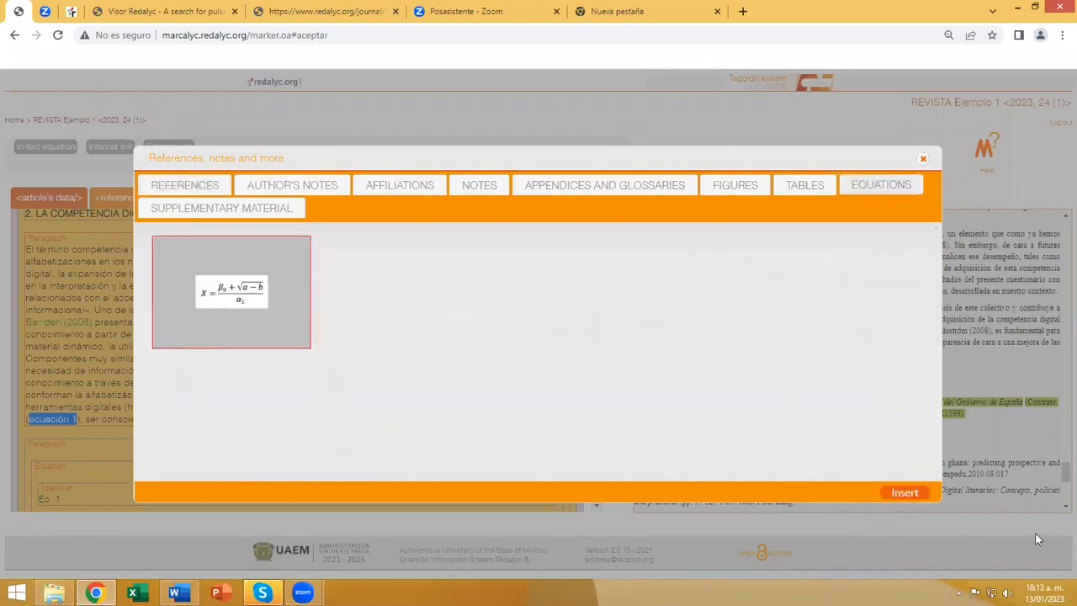
{"action": "left_click", "coordinate": [886, 496]}
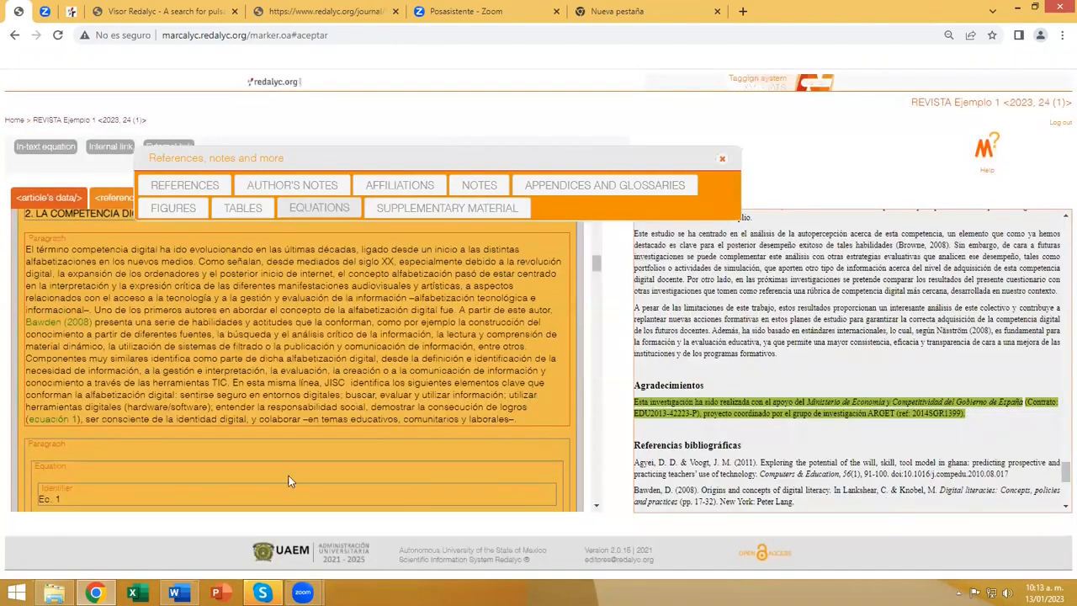
{"action": "mouse_move", "coordinate": [40, 428]}
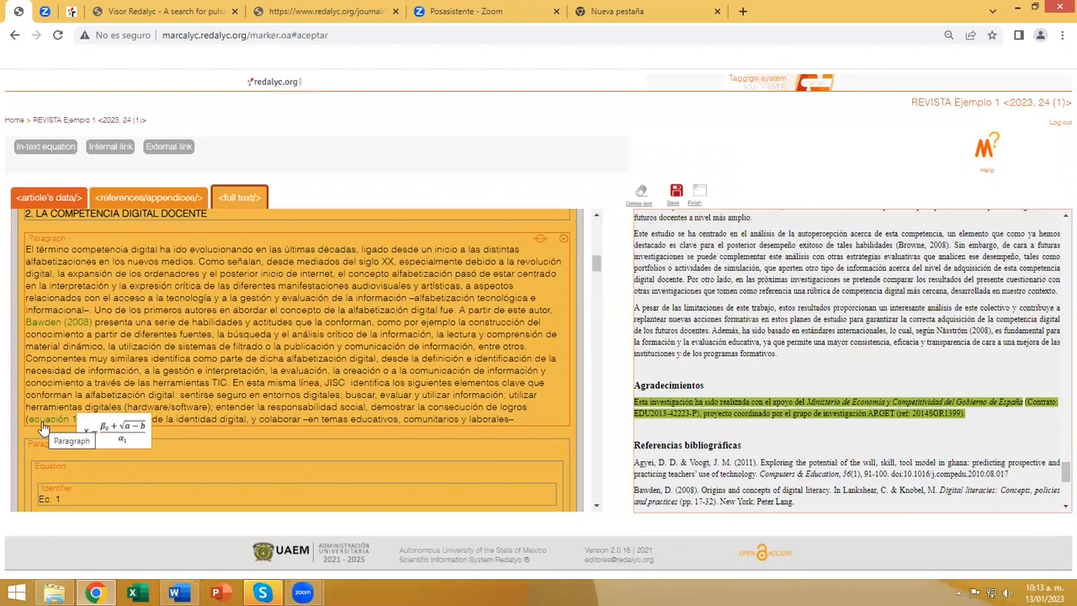
Look through the full text's in-text links, previewing those for tabla 1, tabla 2 and figura 1, and return to the Introduction.
{"action": "scroll", "coordinate": [354, 357], "scroll_direction": "down", "scroll_amount": 5}
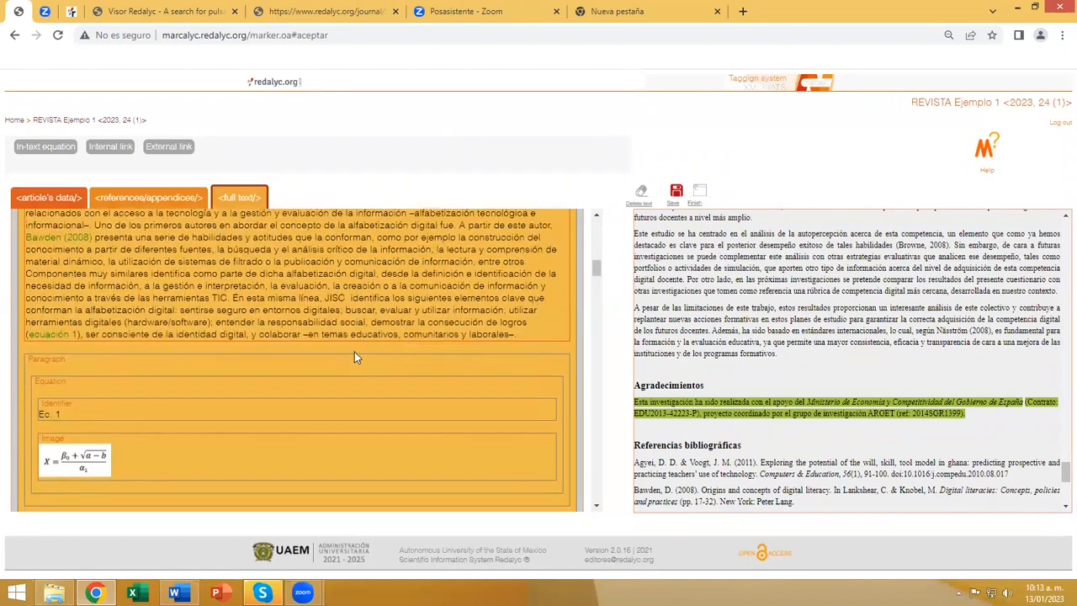
{"action": "scroll", "coordinate": [354, 352], "scroll_direction": "down", "scroll_amount": 5}
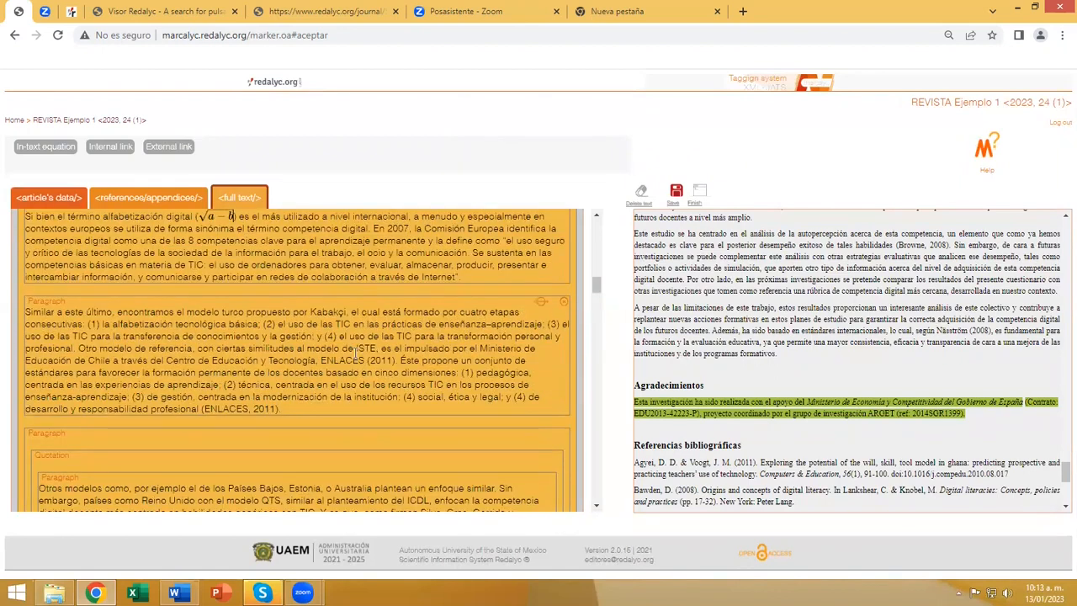
{"action": "scroll", "coordinate": [354, 352], "scroll_direction": "down", "scroll_amount": 3}
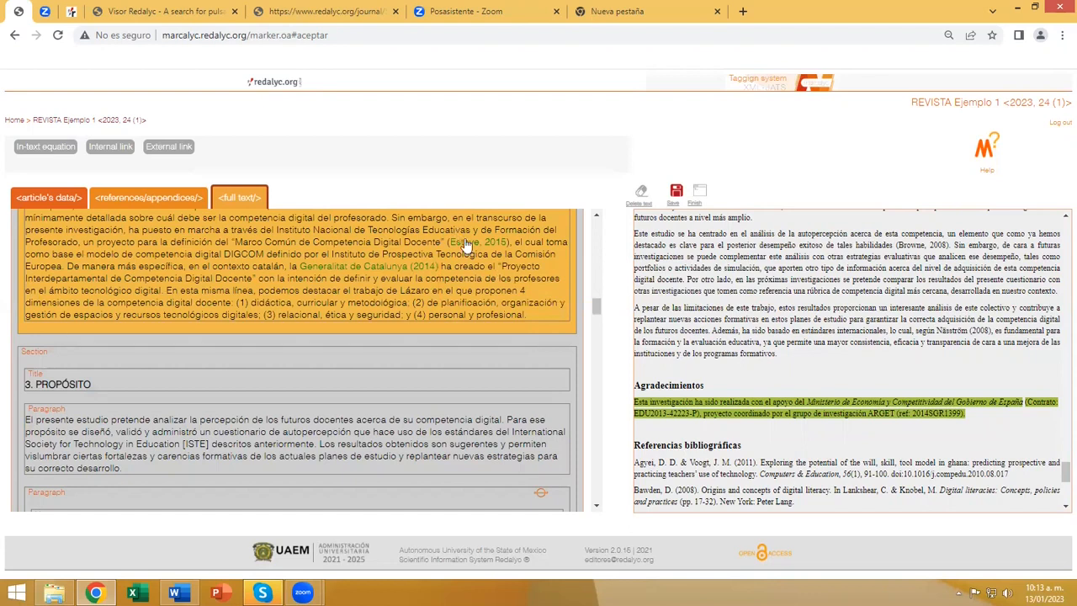
{"action": "mouse_move", "coordinate": [465, 243]}
{"action": "scroll", "coordinate": [318, 317], "scroll_direction": "down", "scroll_amount": 2}
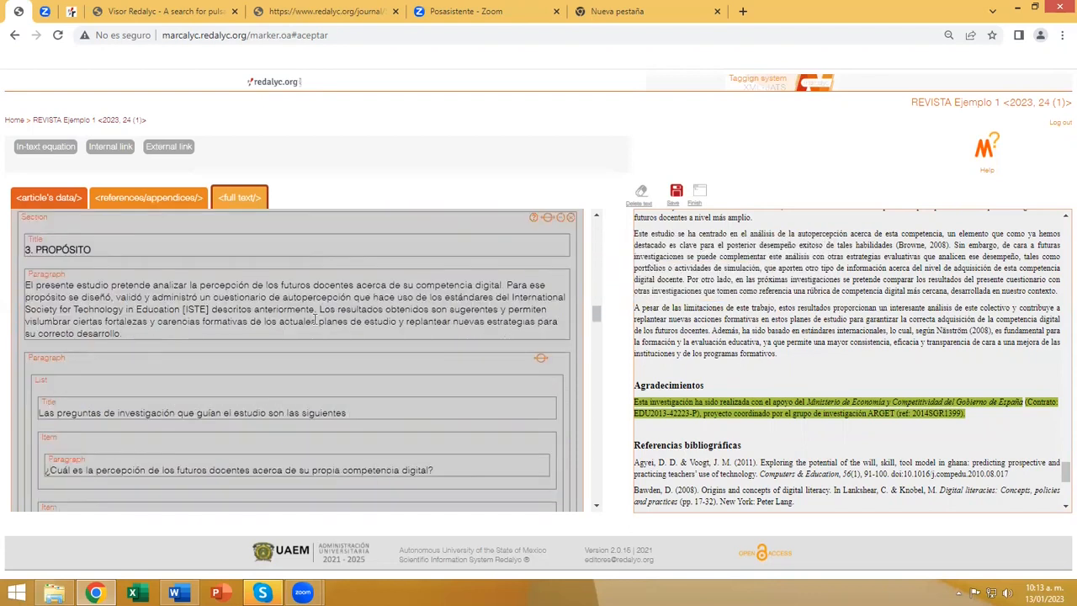
{"action": "scroll", "coordinate": [315, 319], "scroll_direction": "down", "scroll_amount": 6}
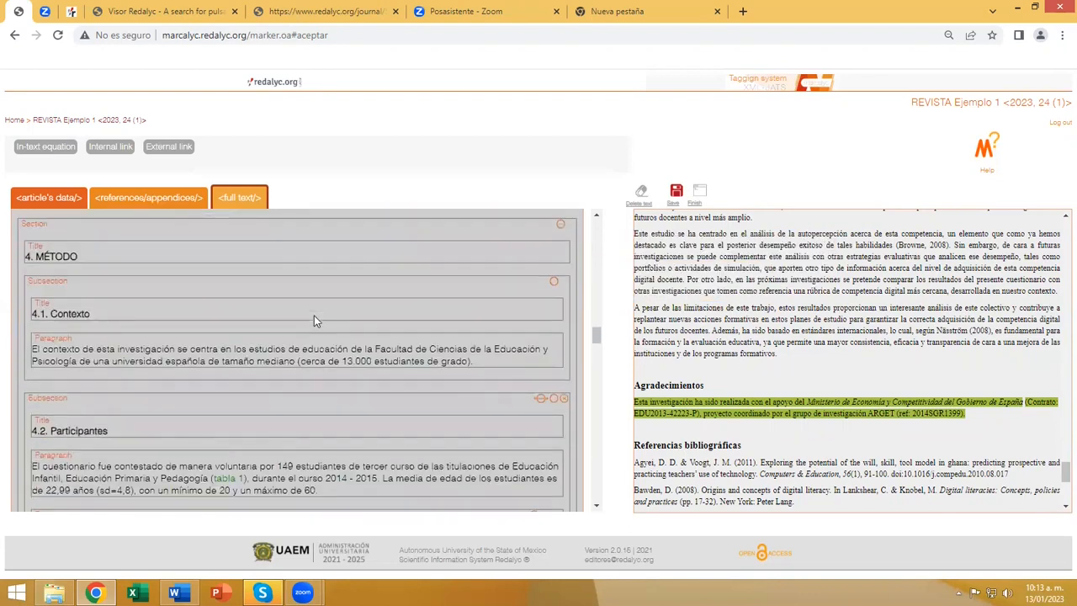
{"action": "mouse_move", "coordinate": [225, 351]}
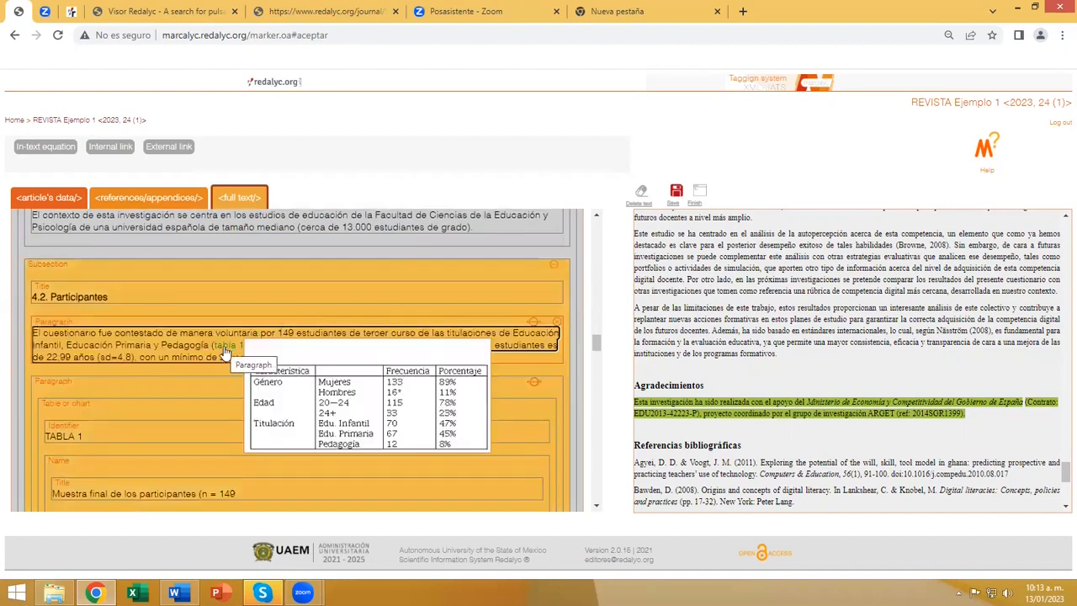
{"action": "scroll", "coordinate": [285, 345], "scroll_direction": "down", "scroll_amount": 5}
{"action": "scroll", "coordinate": [381, 349], "scroll_direction": "down", "scroll_amount": 8}
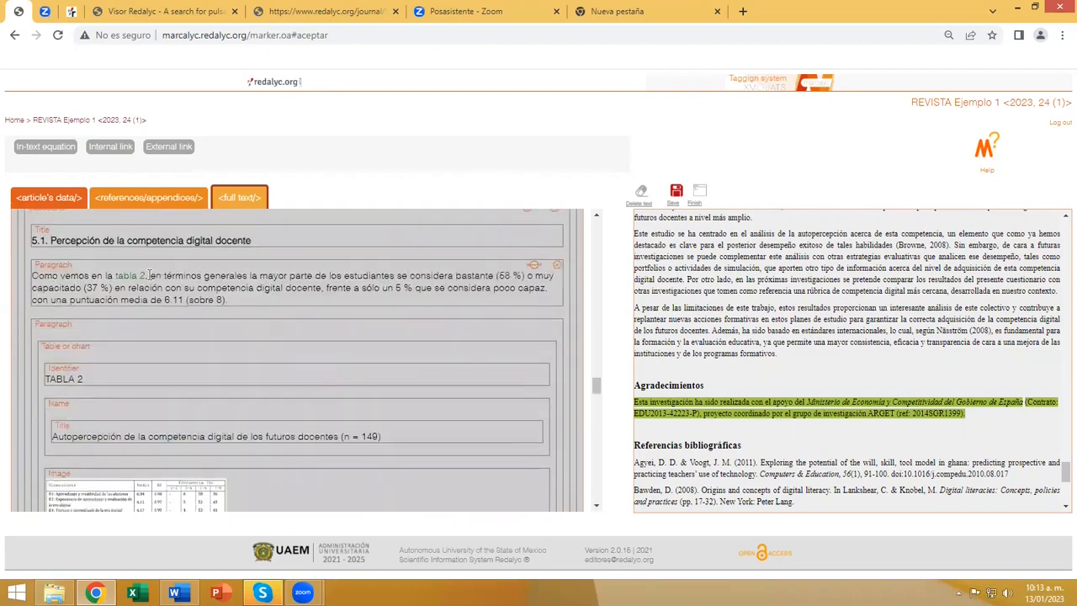
{"action": "mouse_move", "coordinate": [141, 280]}
{"action": "scroll", "coordinate": [424, 337], "scroll_direction": "down", "scroll_amount": 8}
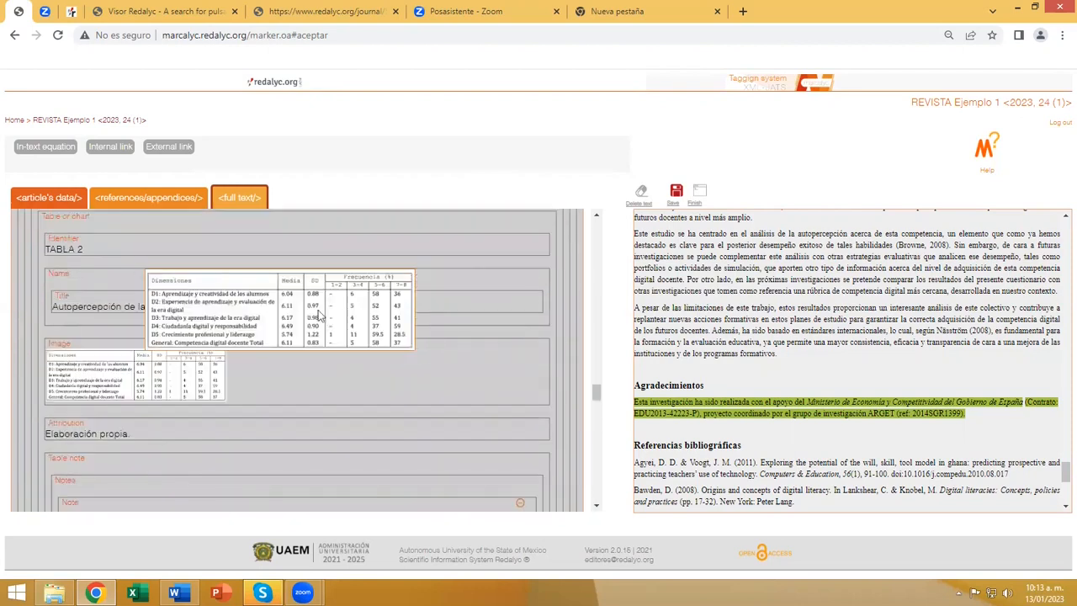
{"action": "scroll", "coordinate": [424, 337], "scroll_direction": "down", "scroll_amount": 6}
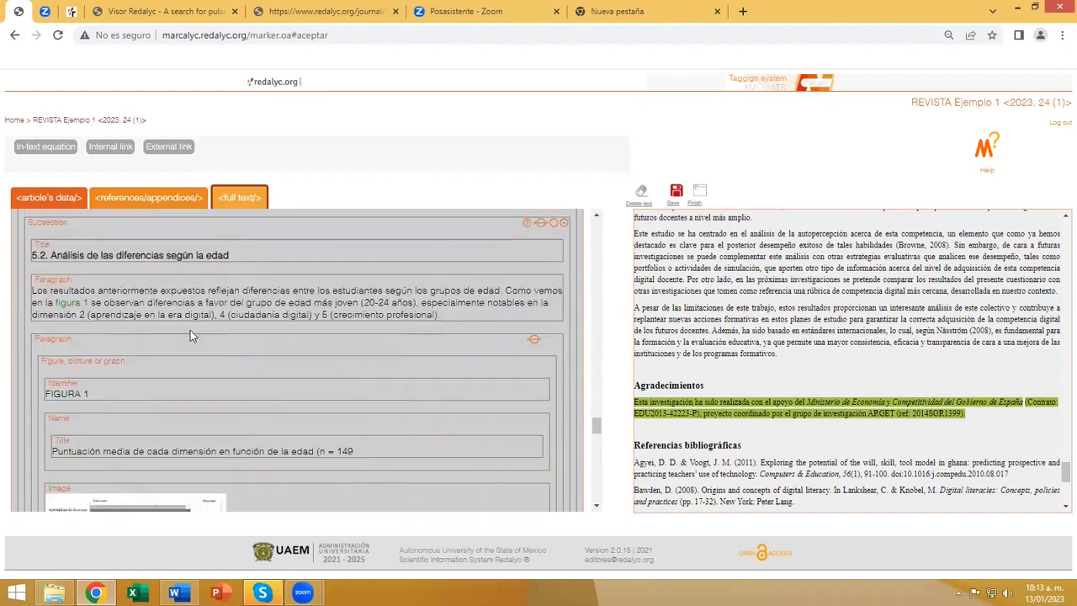
{"action": "mouse_move", "coordinate": [75, 307]}
{"action": "scroll", "coordinate": [454, 336], "scroll_direction": "down", "scroll_amount": 8}
{"action": "scroll", "coordinate": [459, 338], "scroll_direction": "up", "scroll_amount": 10}
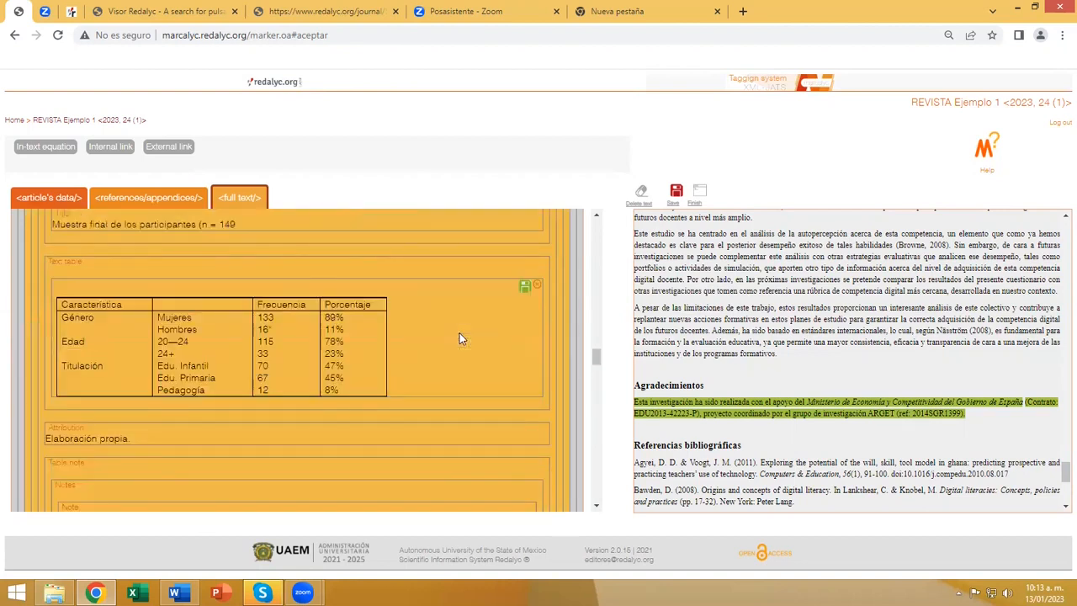
{"action": "scroll", "coordinate": [459, 338], "scroll_direction": "up", "scroll_amount": 10}
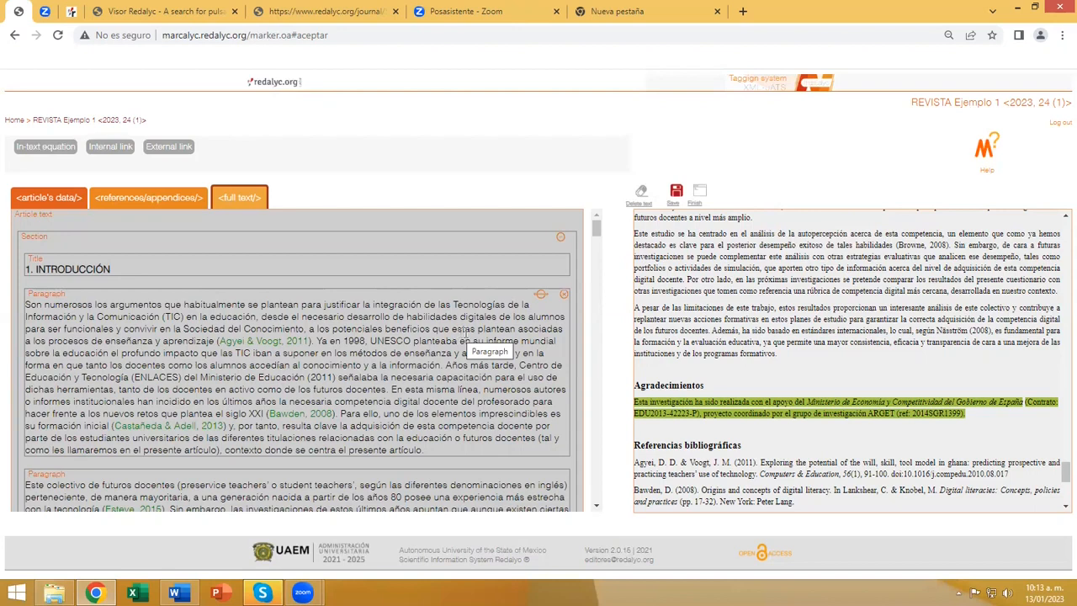
Save the tagging, finish the article to run its validation, and dismiss the resulting dialog.
{"action": "left_click", "coordinate": [676, 193]}
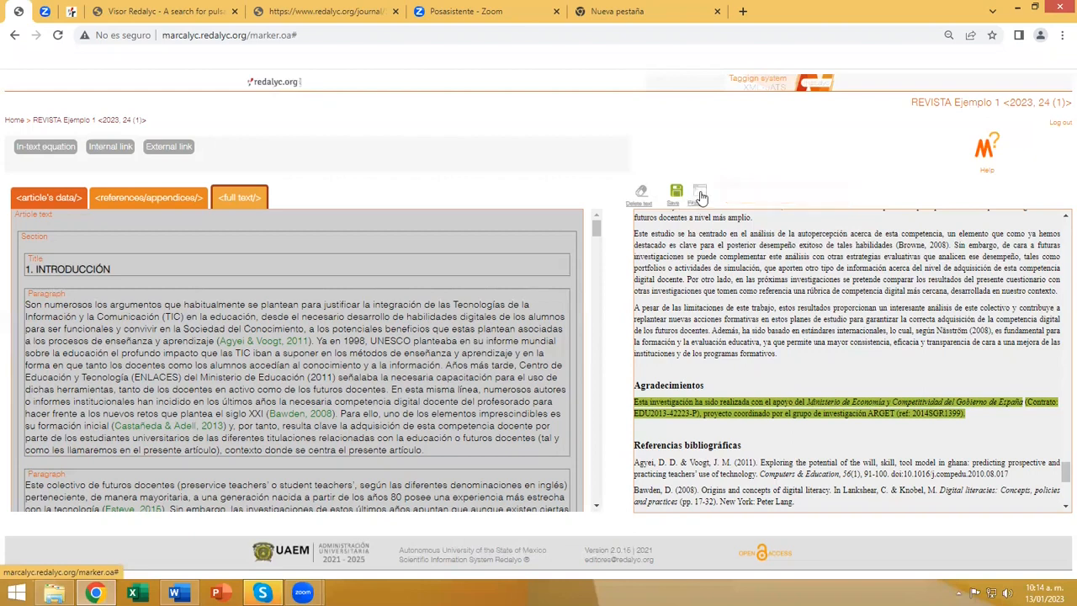
{"action": "left_click", "coordinate": [700, 192]}
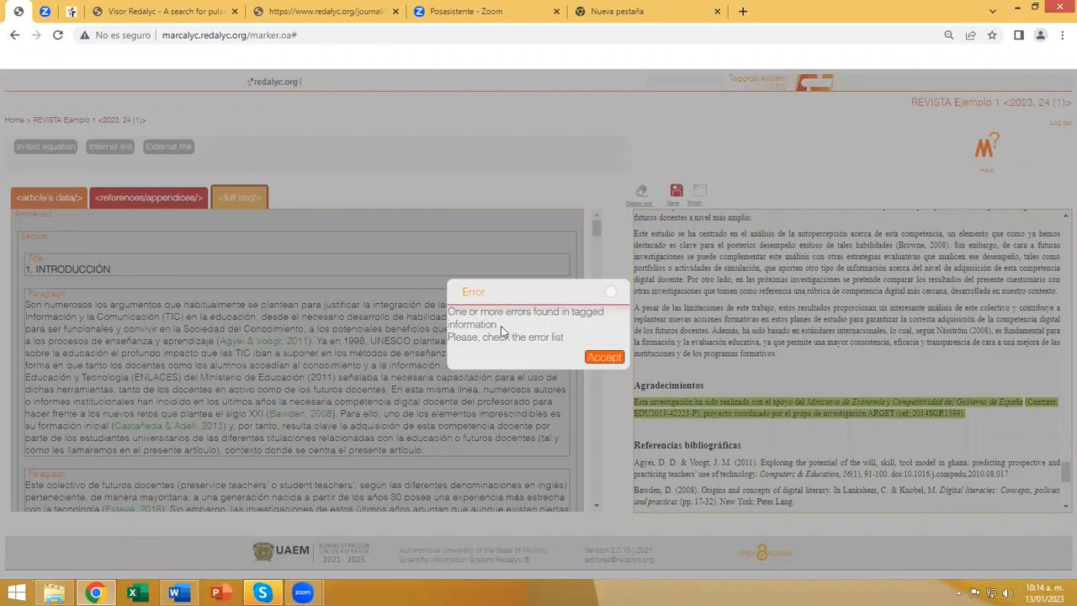
{"action": "left_click", "coordinate": [599, 360]}
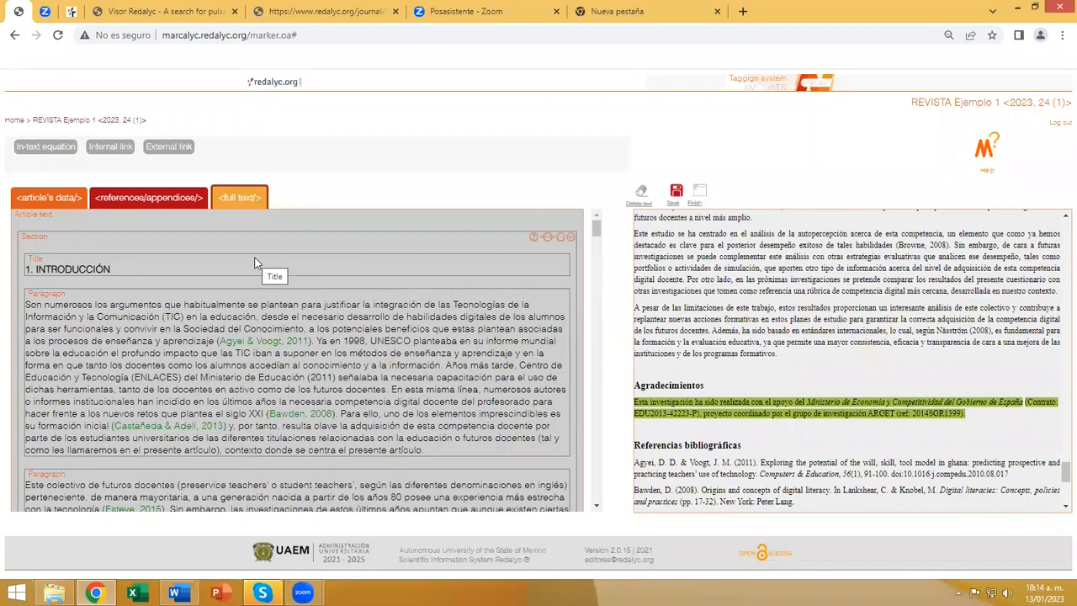
Open the references and appendices, accept the reminder, and examine the first journal reference's detailed tags down to its error note.
{"action": "left_click", "coordinate": [137, 207]}
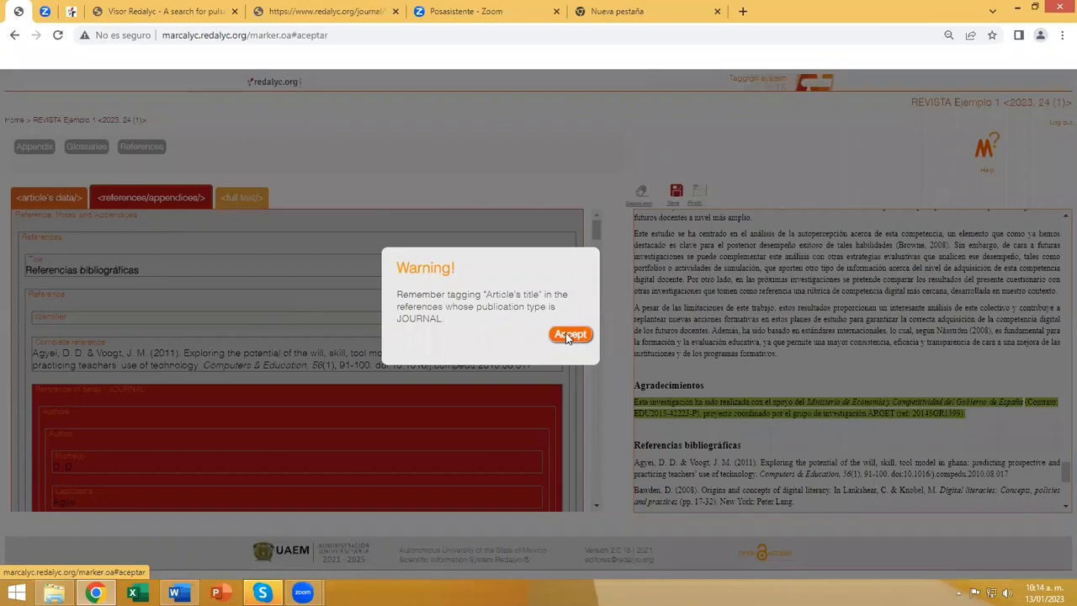
{"action": "left_click", "coordinate": [568, 334]}
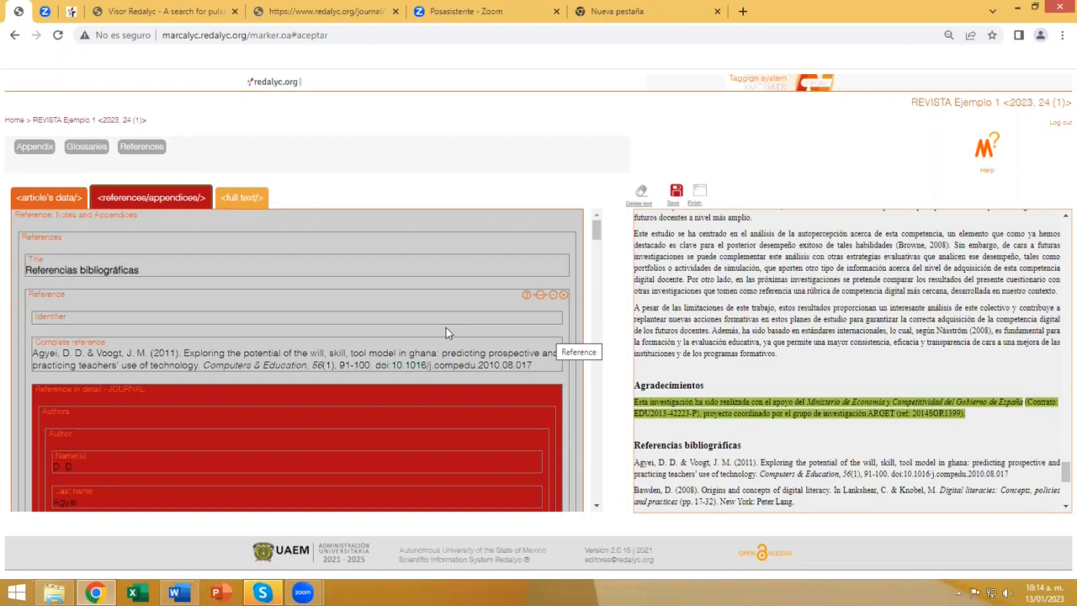
{"action": "scroll", "coordinate": [446, 327], "scroll_direction": "down", "scroll_amount": 2}
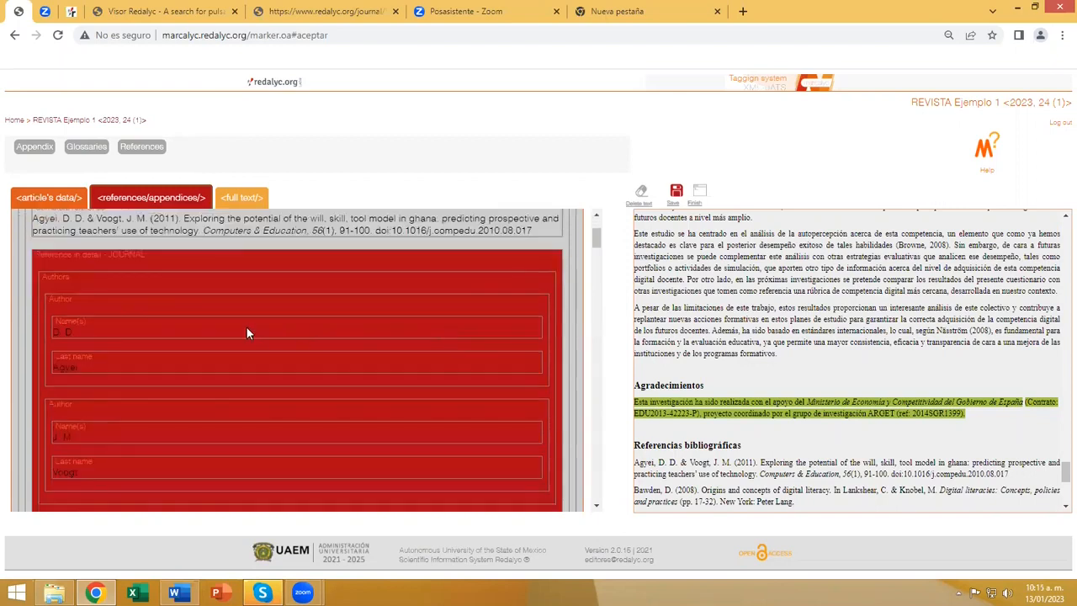
{"action": "scroll", "coordinate": [247, 333], "scroll_direction": "down", "scroll_amount": 2}
{"action": "scroll", "coordinate": [228, 328], "scroll_direction": "up", "scroll_amount": 3}
{"action": "scroll", "coordinate": [135, 328], "scroll_direction": "down", "scroll_amount": 2}
{"action": "scroll", "coordinate": [209, 354], "scroll_direction": "down", "scroll_amount": 1}
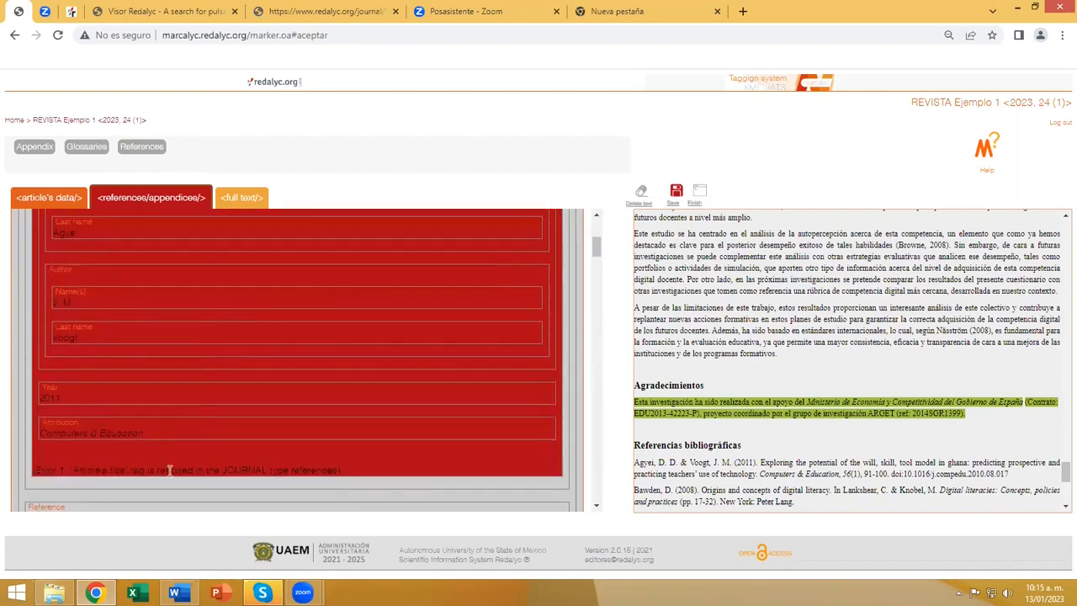
{"action": "scroll", "coordinate": [260, 446], "scroll_direction": "up", "scroll_amount": 1}
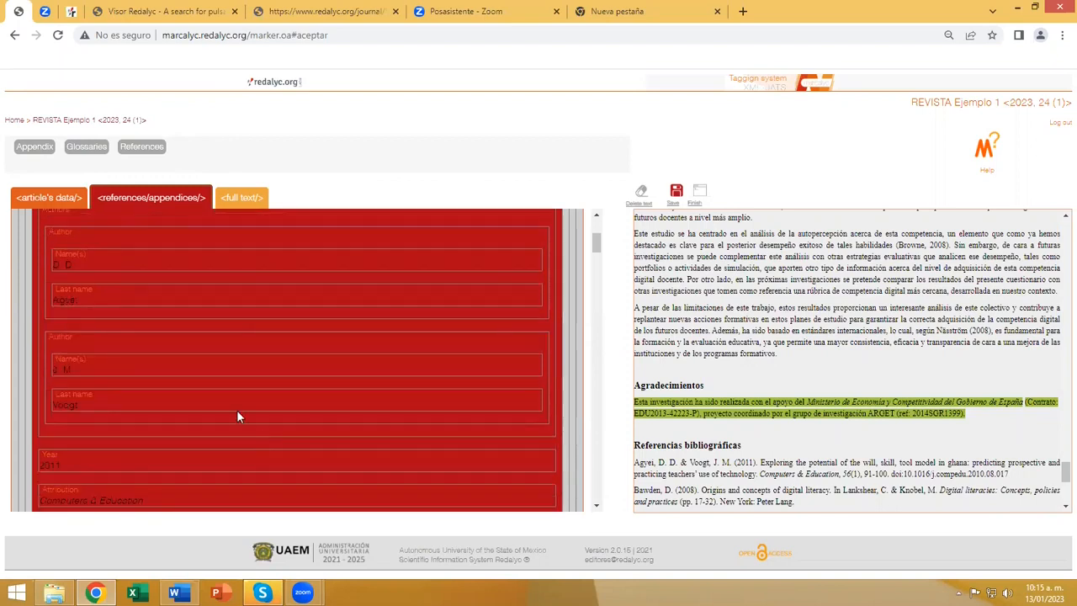
Check the full text, return to the references and appendices, and compare the first reference's tags with the source bibliography.
{"action": "left_click", "coordinate": [240, 201]}
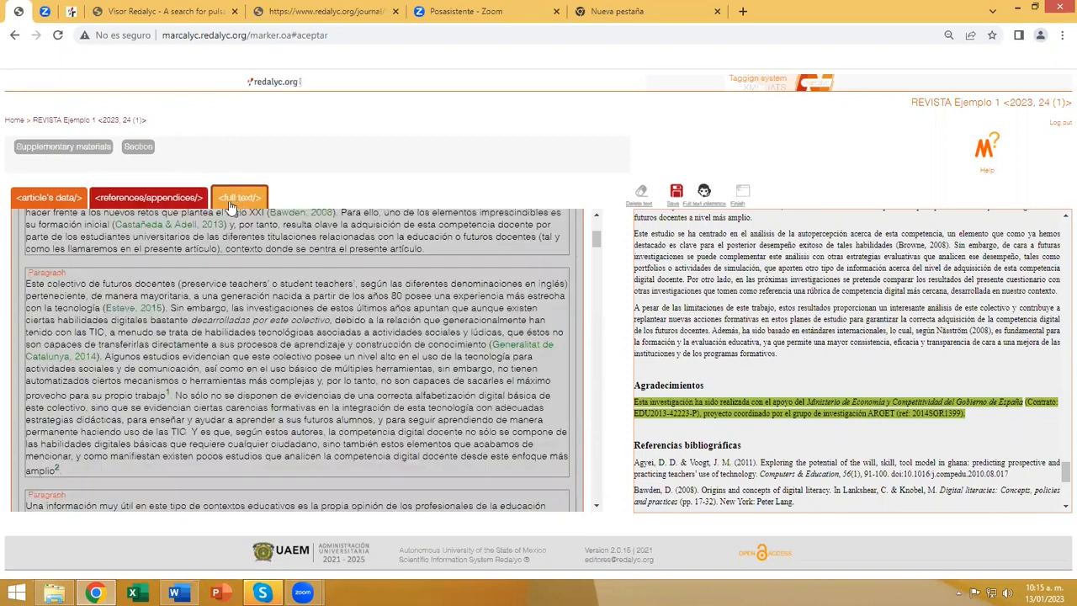
{"action": "left_click", "coordinate": [168, 202]}
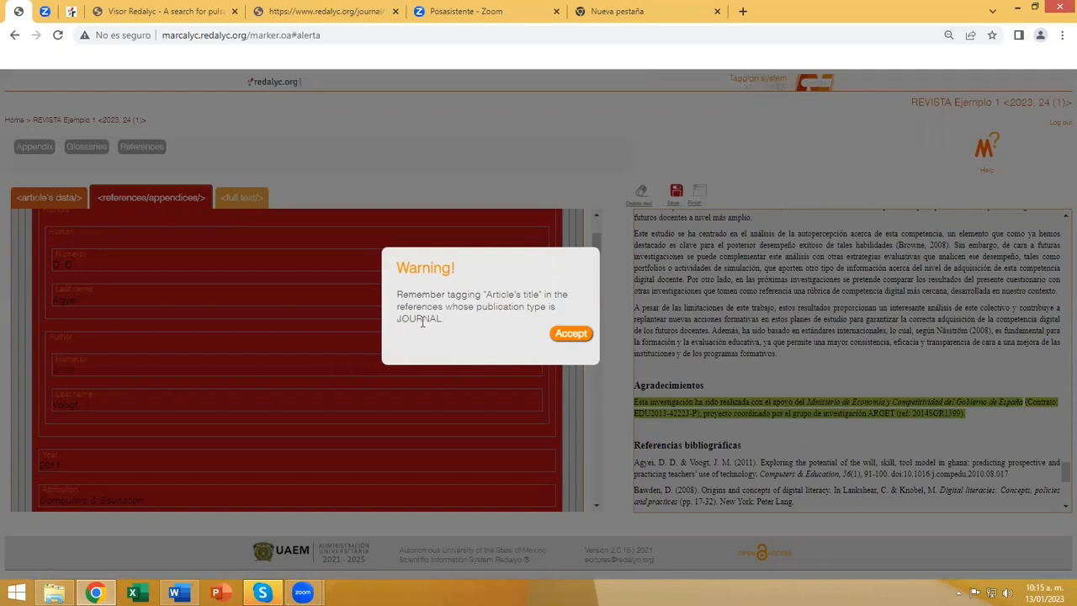
{"action": "left_click", "coordinate": [568, 334]}
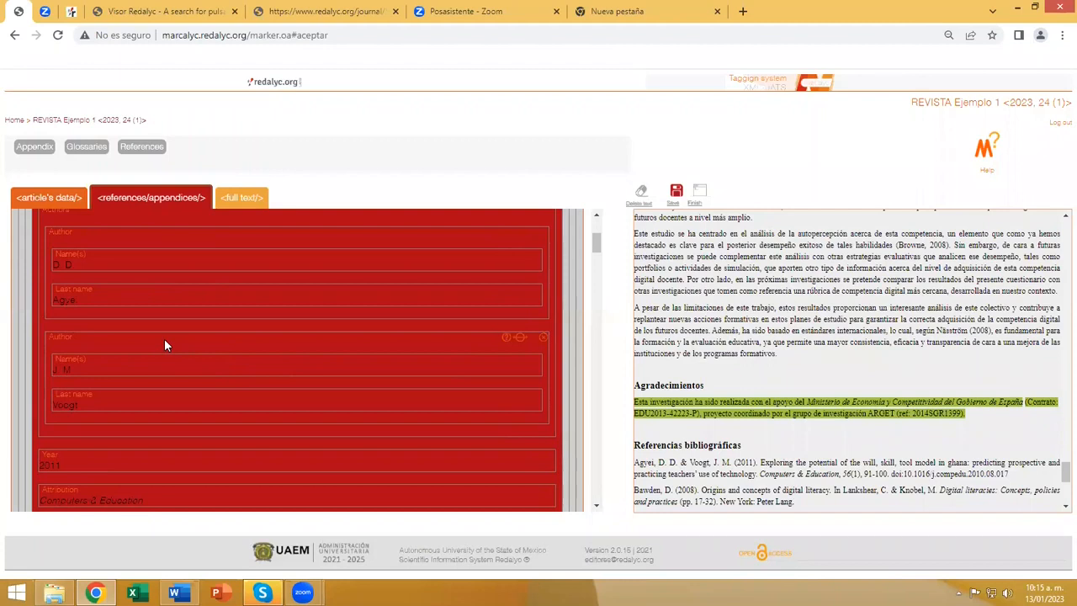
{"action": "scroll", "coordinate": [164, 345], "scroll_direction": "down", "scroll_amount": 1}
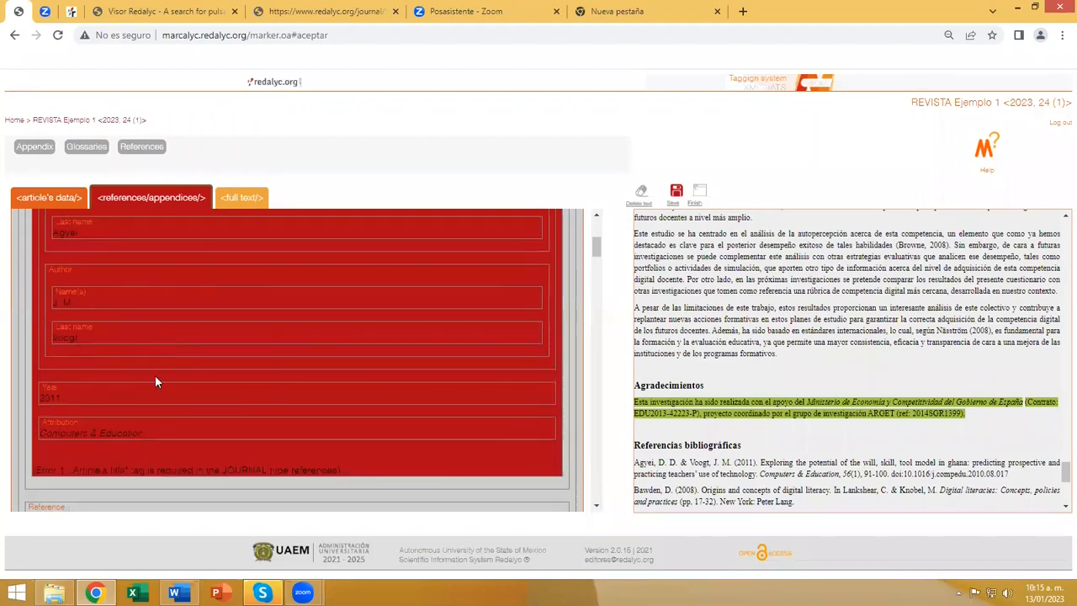
{"action": "scroll", "coordinate": [744, 364], "scroll_direction": "down", "scroll_amount": 1}
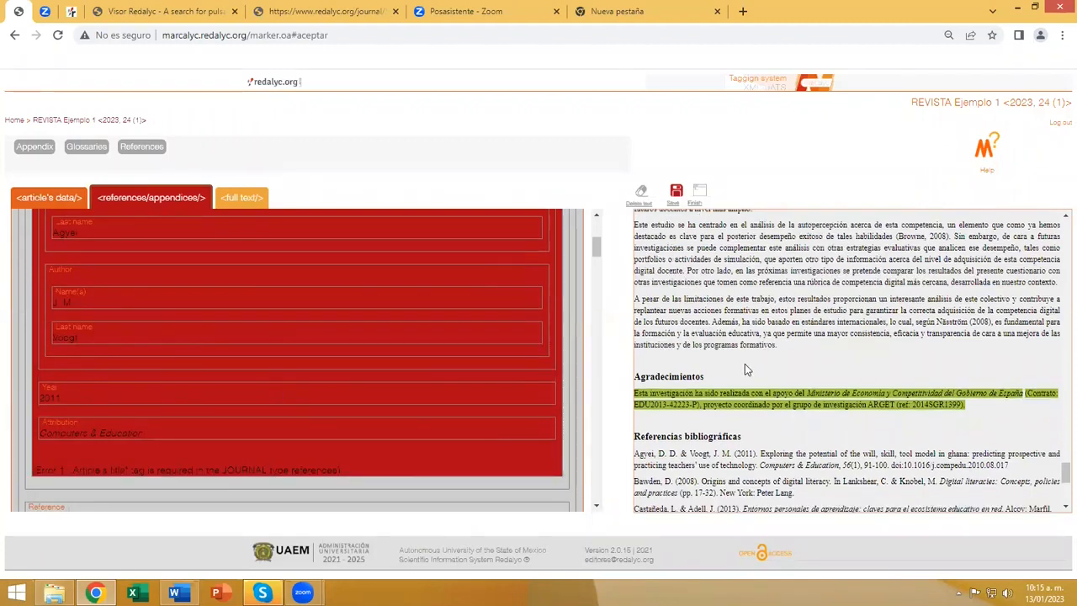
{"action": "scroll", "coordinate": [220, 369], "scroll_direction": "up", "scroll_amount": 2}
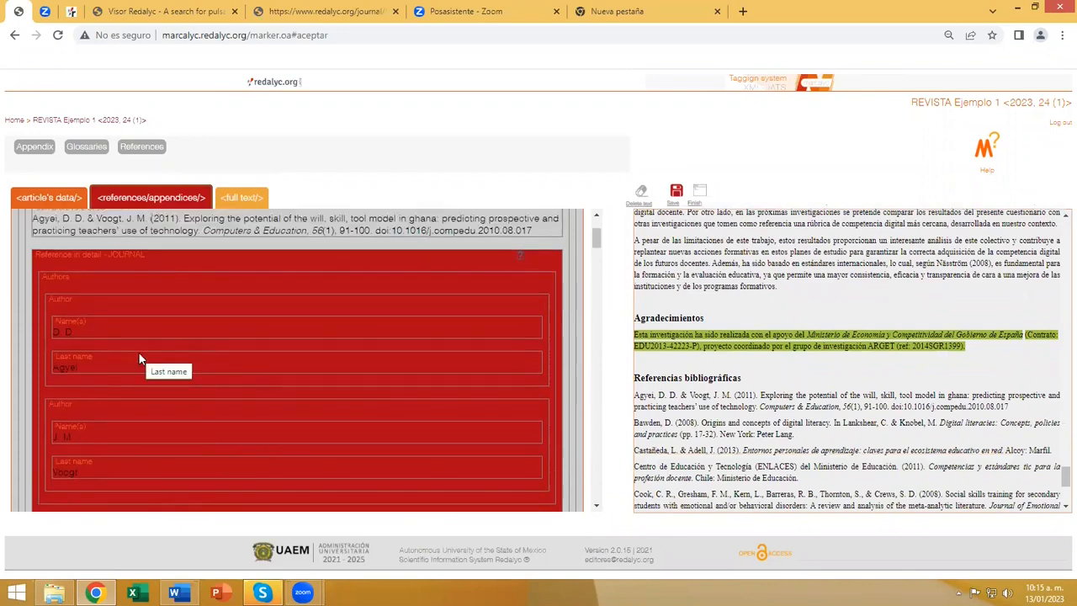
Add an Article's title tag to the first journal reference and fill it with "Exploring the potential of the will, skill, tool model in ghana...".
{"action": "left_click", "coordinate": [63, 261]}
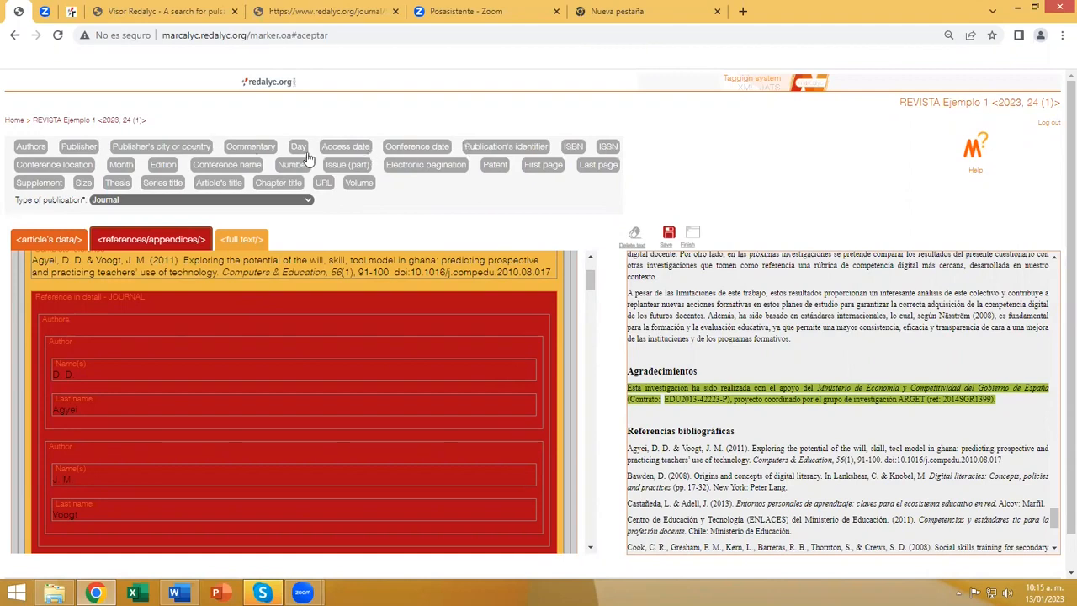
{"action": "left_click", "coordinate": [219, 184]}
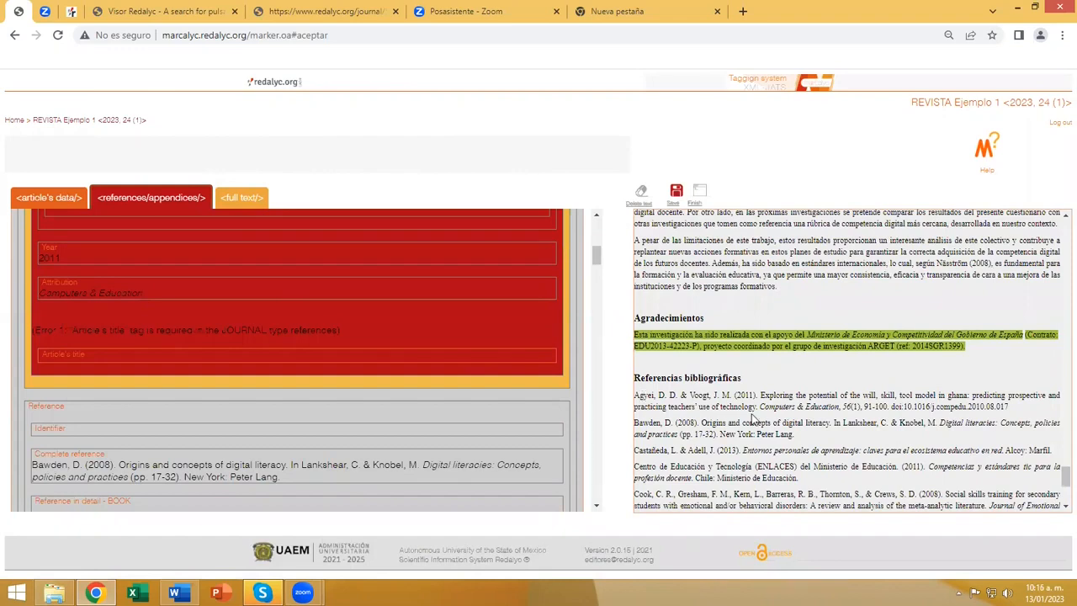
{"action": "left_click_drag", "start_coordinate": [761, 395], "coordinate": [760, 406]}
{"action": "left_click", "coordinate": [336, 356]}
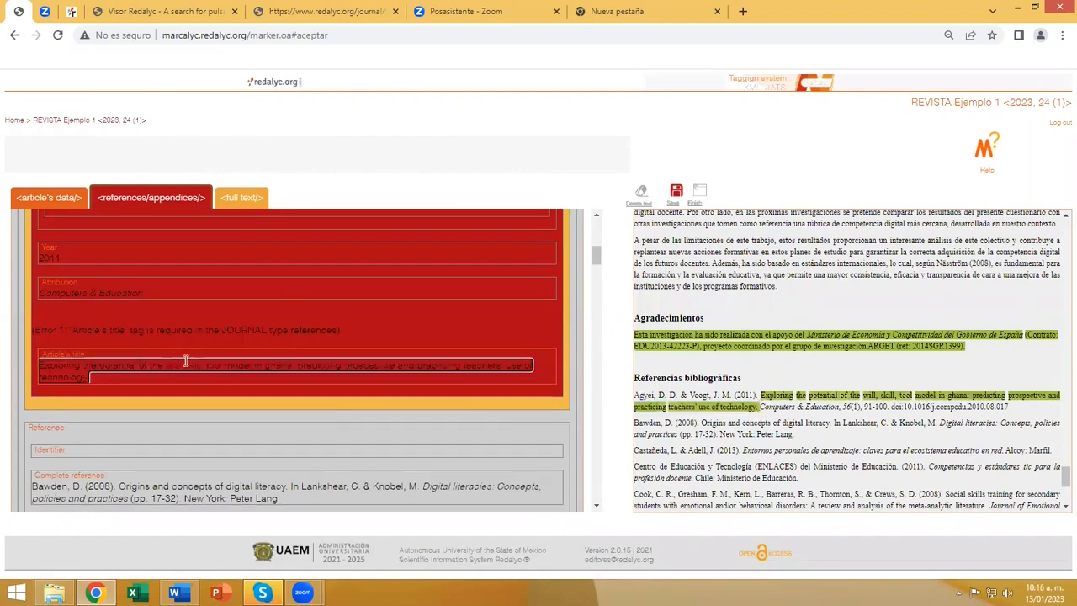
Save the tagging and check the following references down to the next journal reference's error note.
{"action": "left_click", "coordinate": [675, 191]}
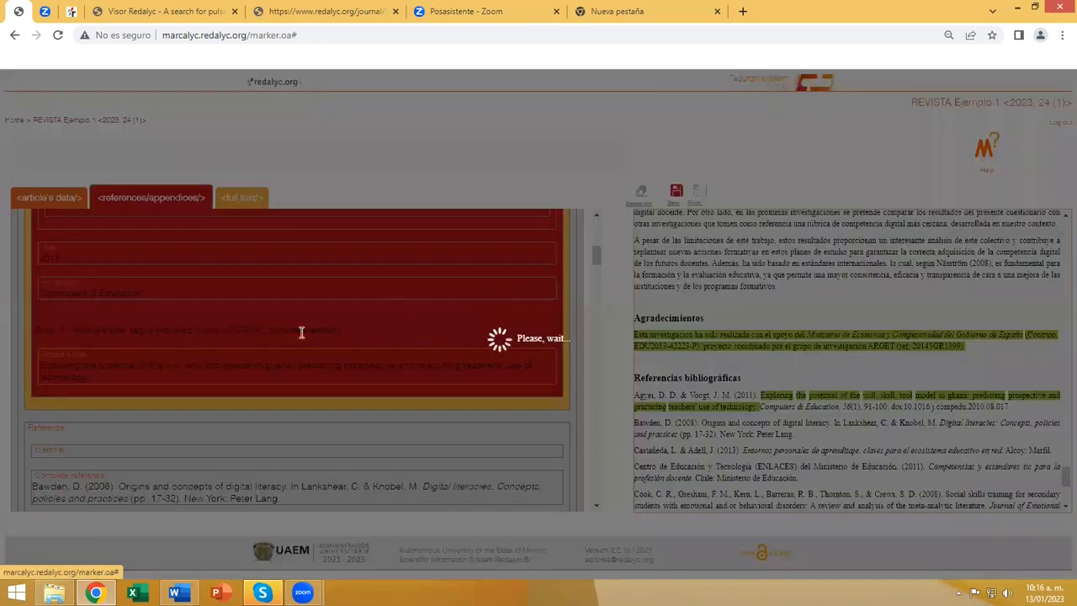
{"action": "scroll", "coordinate": [303, 333], "scroll_direction": "down", "scroll_amount": 3}
{"action": "scroll", "coordinate": [302, 332], "scroll_direction": "down", "scroll_amount": 10}
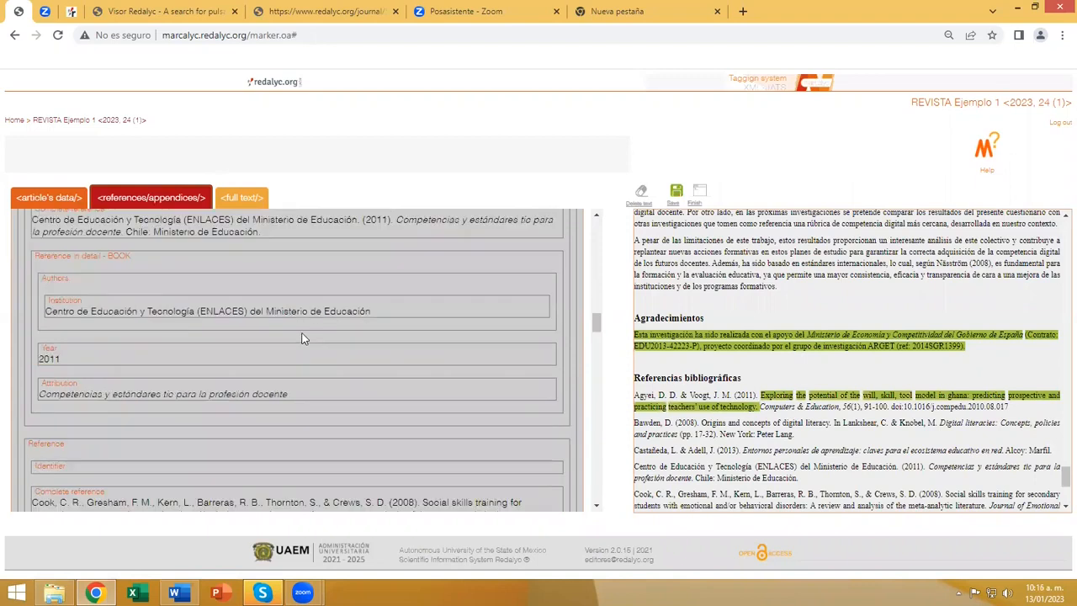
{"action": "scroll", "coordinate": [303, 332], "scroll_direction": "down", "scroll_amount": 5}
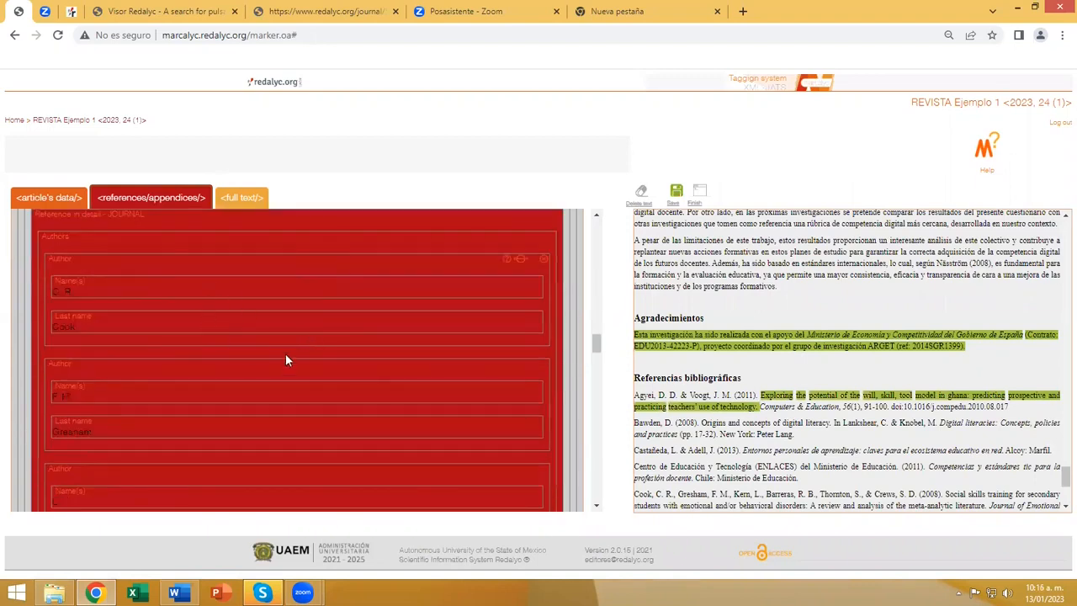
{"action": "scroll", "coordinate": [240, 361], "scroll_direction": "down", "scroll_amount": 4}
{"action": "scroll", "coordinate": [228, 363], "scroll_direction": "down", "scroll_amount": 6}
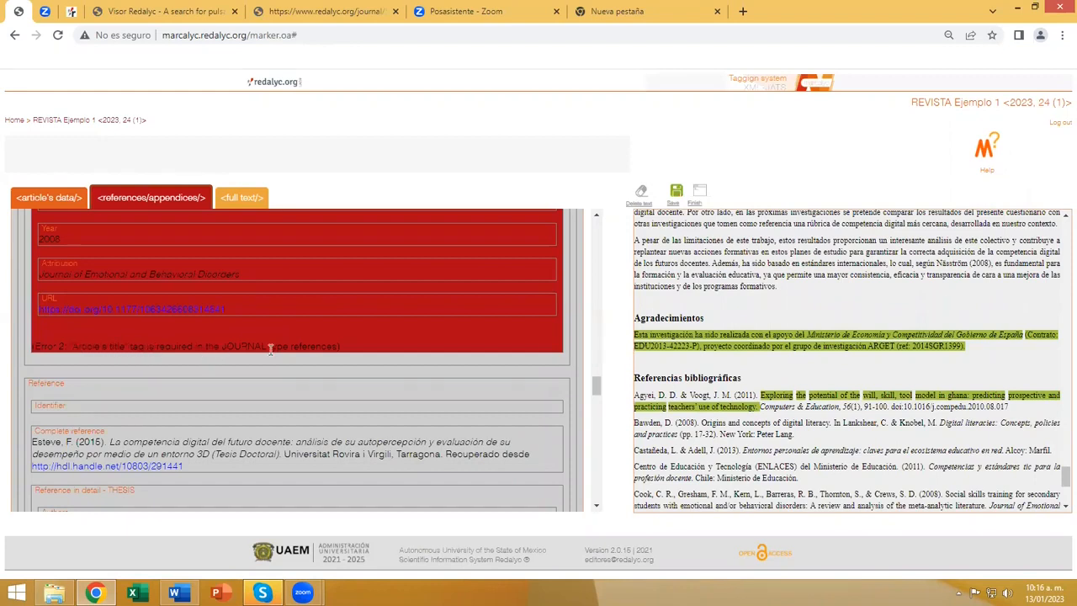
Add an Article's title tag to the Journal of Emotional and Behavioral Disorders reference, fill it with "Social skills training for secondary students...", and save.
{"action": "scroll", "coordinate": [770, 383], "scroll_direction": "down", "scroll_amount": 3}
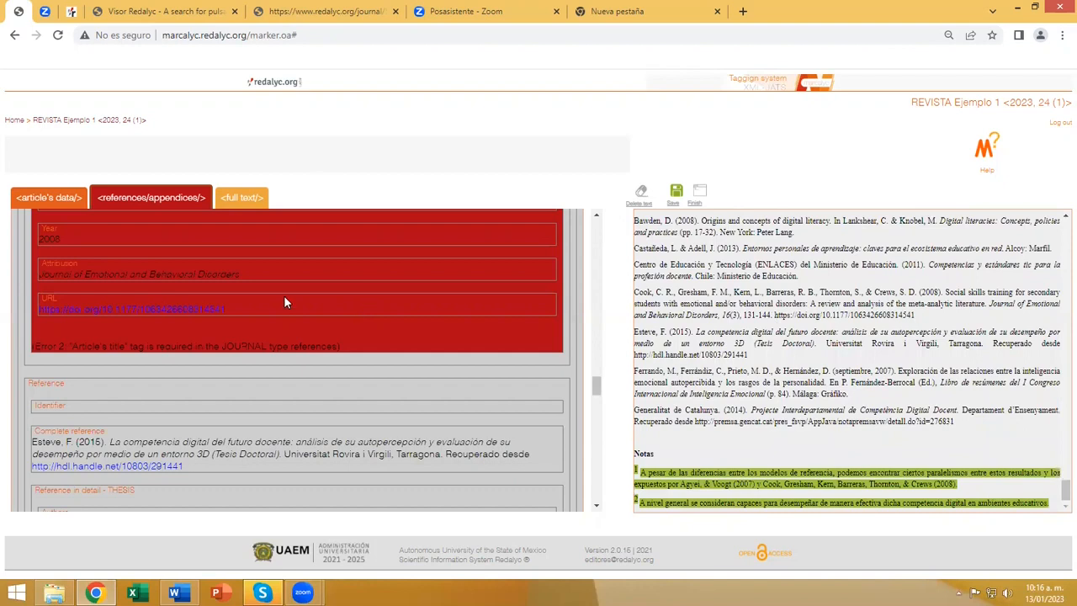
{"action": "scroll", "coordinate": [256, 292], "scroll_direction": "up", "scroll_amount": 5}
{"action": "scroll", "coordinate": [135, 313], "scroll_direction": "up", "scroll_amount": 5}
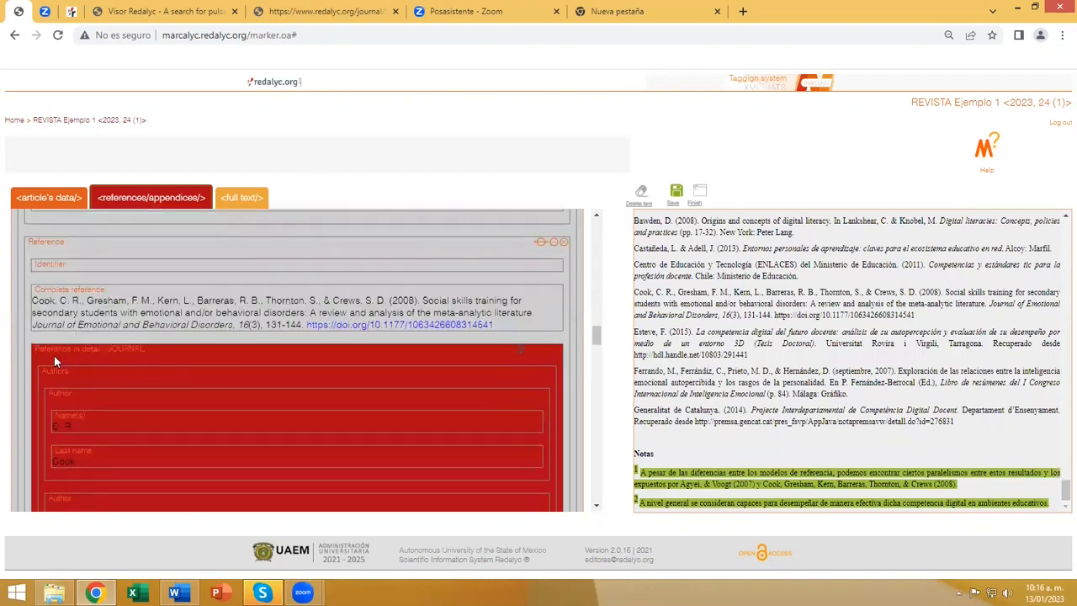
{"action": "left_click", "coordinate": [54, 355]}
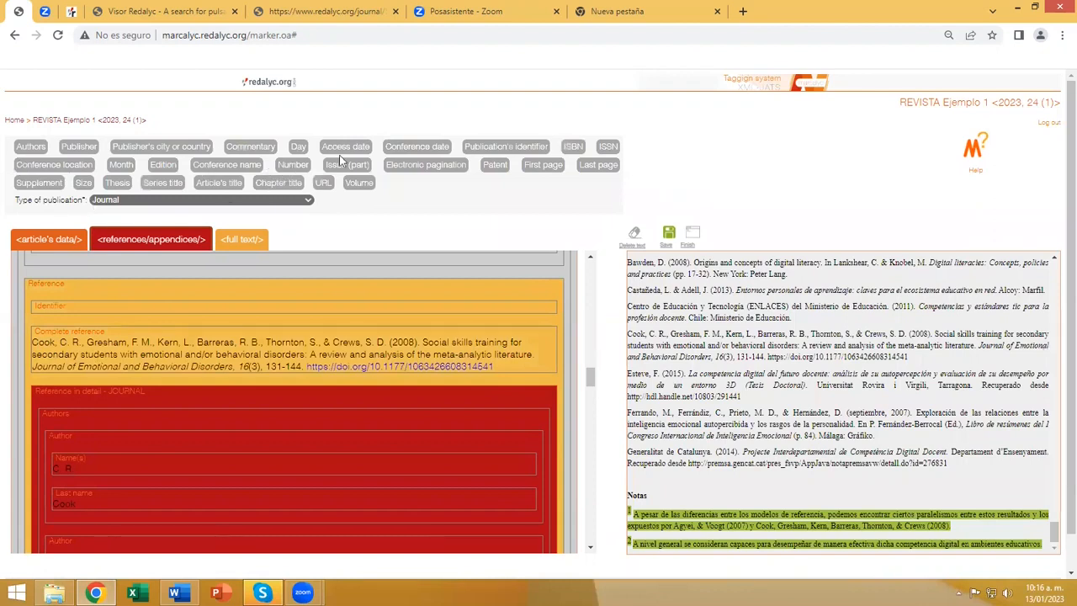
{"action": "left_click", "coordinate": [220, 183]}
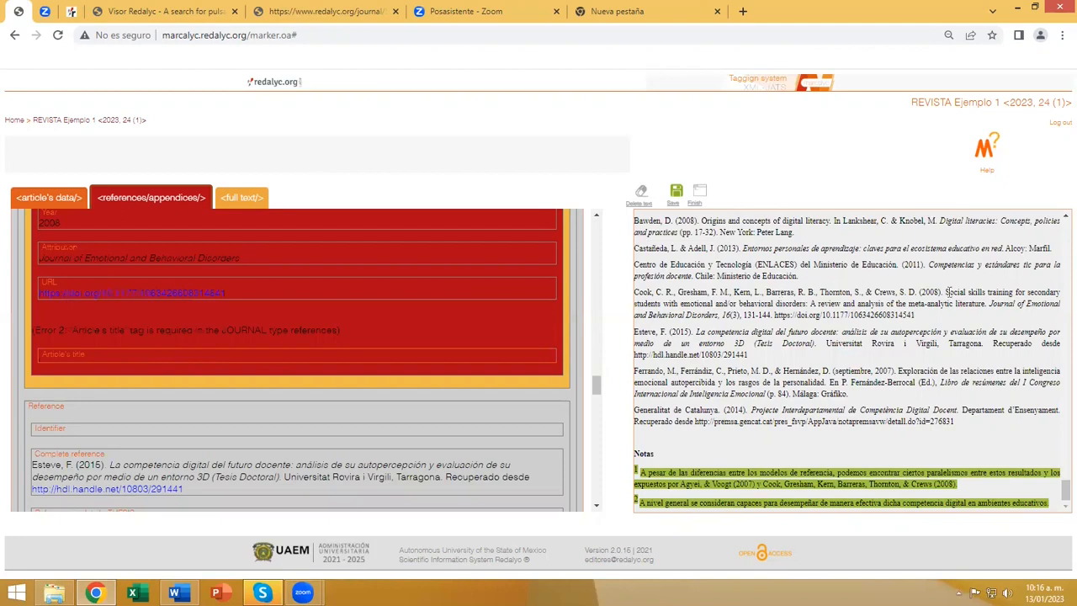
{"action": "left_click_drag", "start_coordinate": [944, 291], "coordinate": [984, 304]}
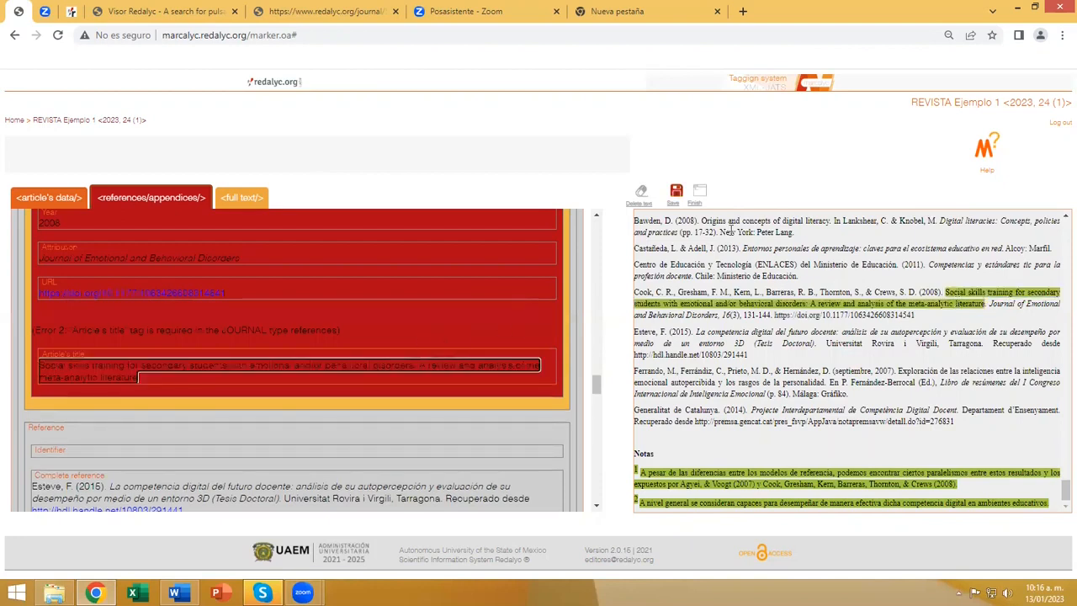
{"action": "left_click", "coordinate": [675, 192]}
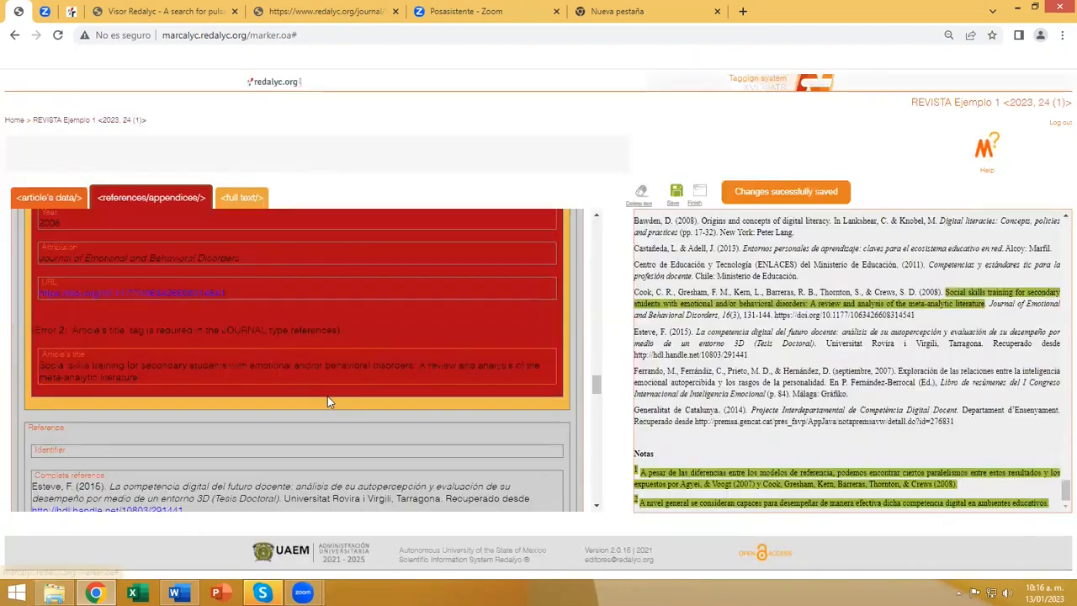
Check the remaining references and notes for errors, finish the article to rerun its validation, and choose to review the inconsistencies.
{"action": "scroll", "coordinate": [327, 396], "scroll_direction": "down", "scroll_amount": 10}
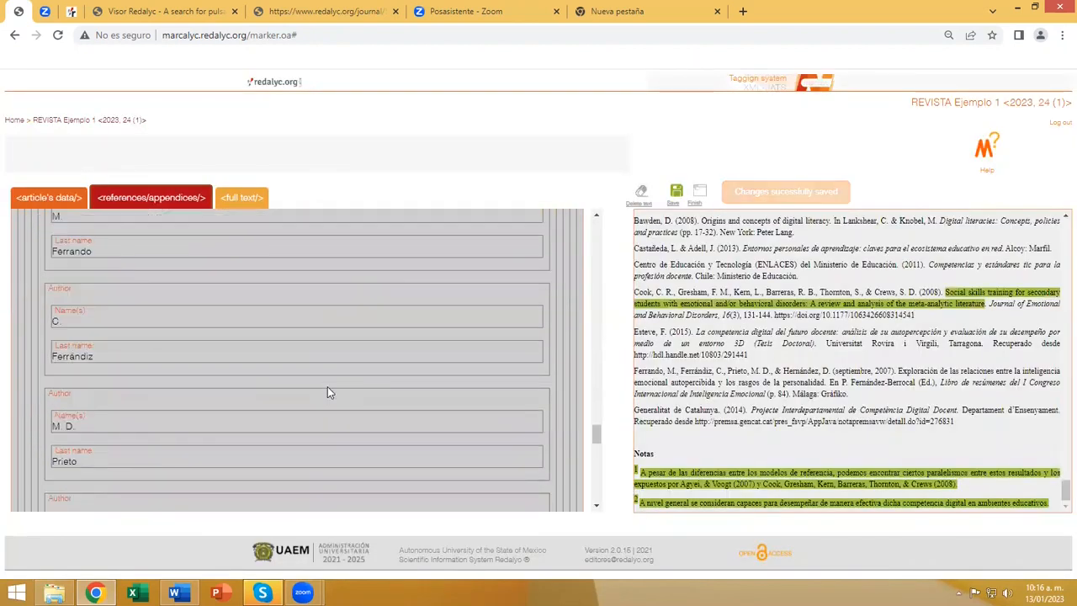
{"action": "scroll", "coordinate": [328, 383], "scroll_direction": "down", "scroll_amount": 8}
{"action": "scroll", "coordinate": [329, 381], "scroll_direction": "down", "scroll_amount": 8}
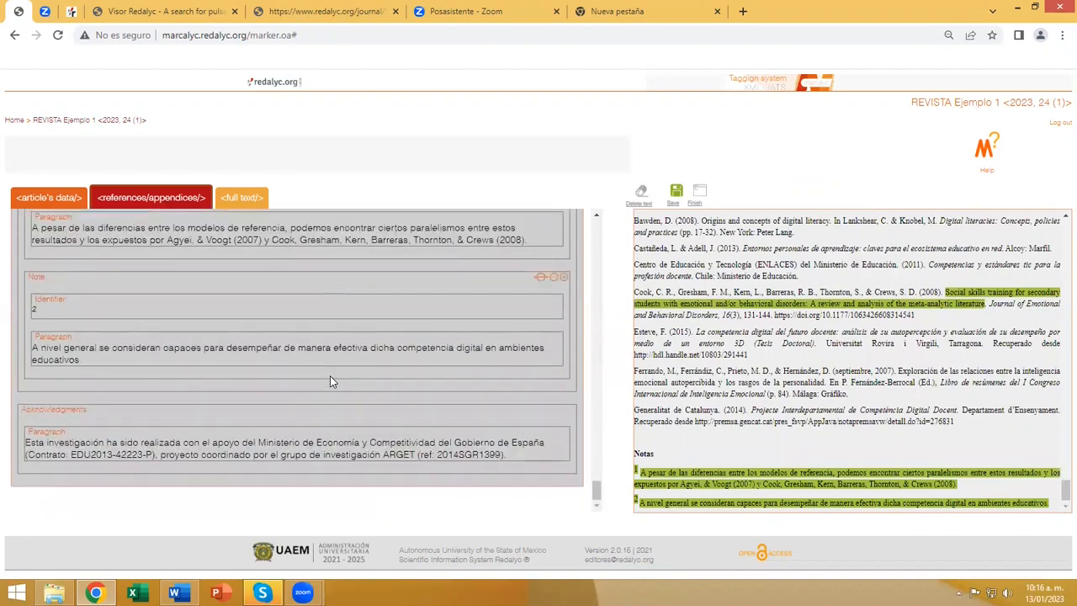
{"action": "scroll", "coordinate": [331, 381], "scroll_direction": "up", "scroll_amount": 20}
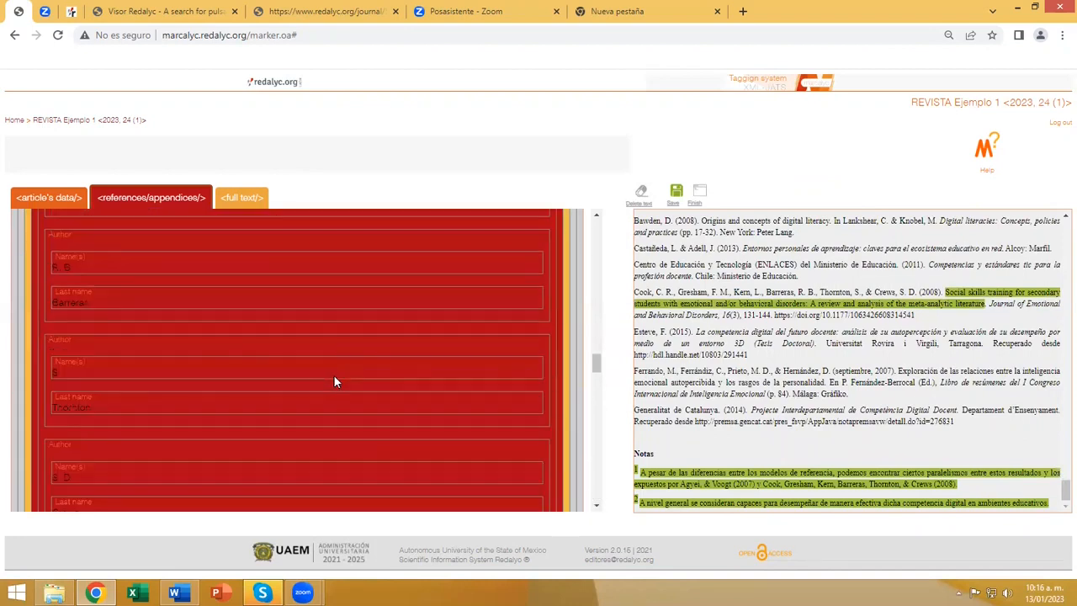
{"action": "scroll", "coordinate": [333, 382], "scroll_direction": "up", "scroll_amount": 20}
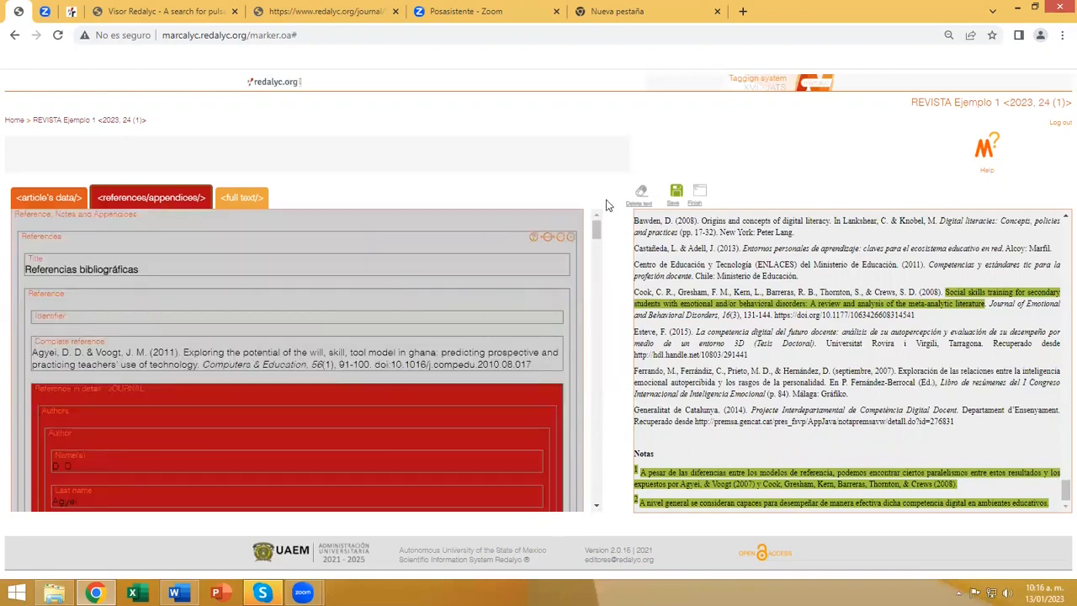
{"action": "left_click", "coordinate": [701, 195]}
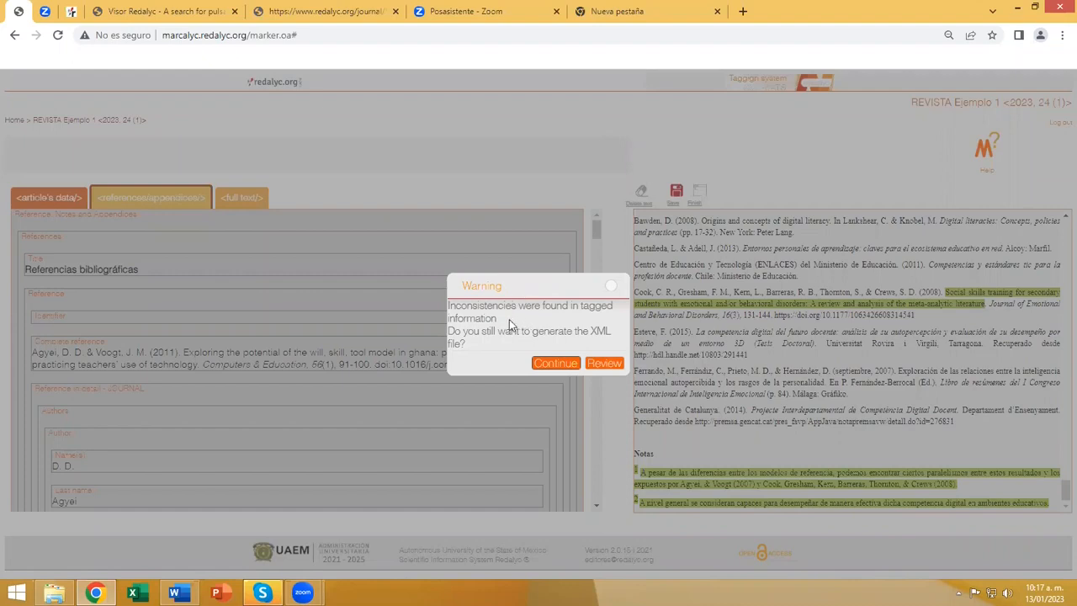
{"action": "left_click", "coordinate": [604, 363]}
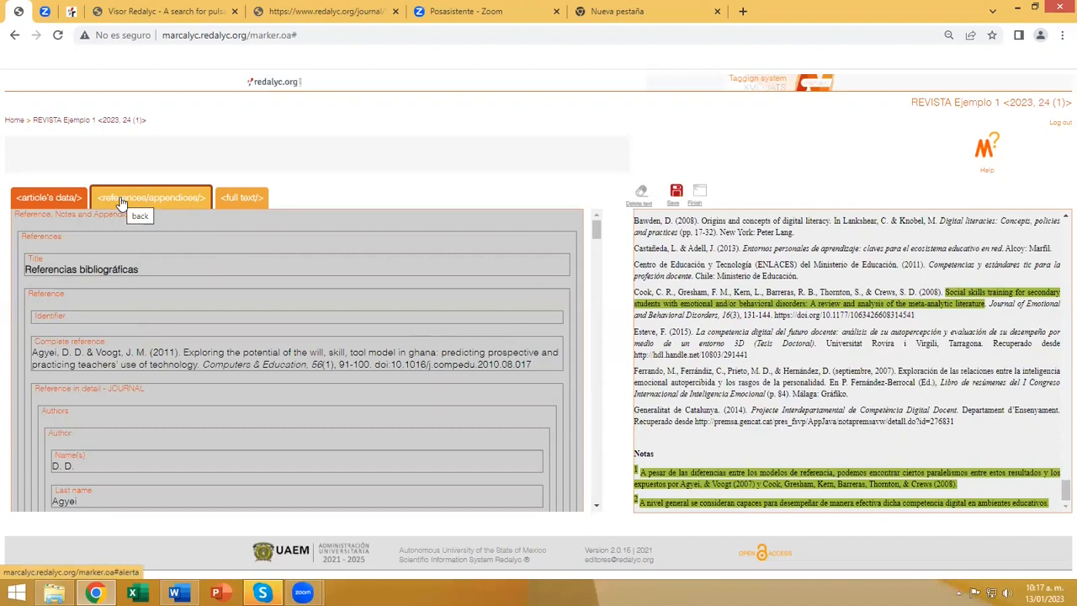
Examine the validation notes across the references, including the ENLACES book reference and the corrected Journal of Emotional and Behavioral Disorders entry.
{"action": "scroll", "coordinate": [341, 284], "scroll_direction": "down", "scroll_amount": 5}
{"action": "scroll", "coordinate": [340, 284], "scroll_direction": "down", "scroll_amount": 10}
{"action": "scroll", "coordinate": [284, 301], "scroll_direction": "down", "scroll_amount": 4}
{"action": "scroll", "coordinate": [131, 328], "scroll_direction": "up", "scroll_amount": 5}
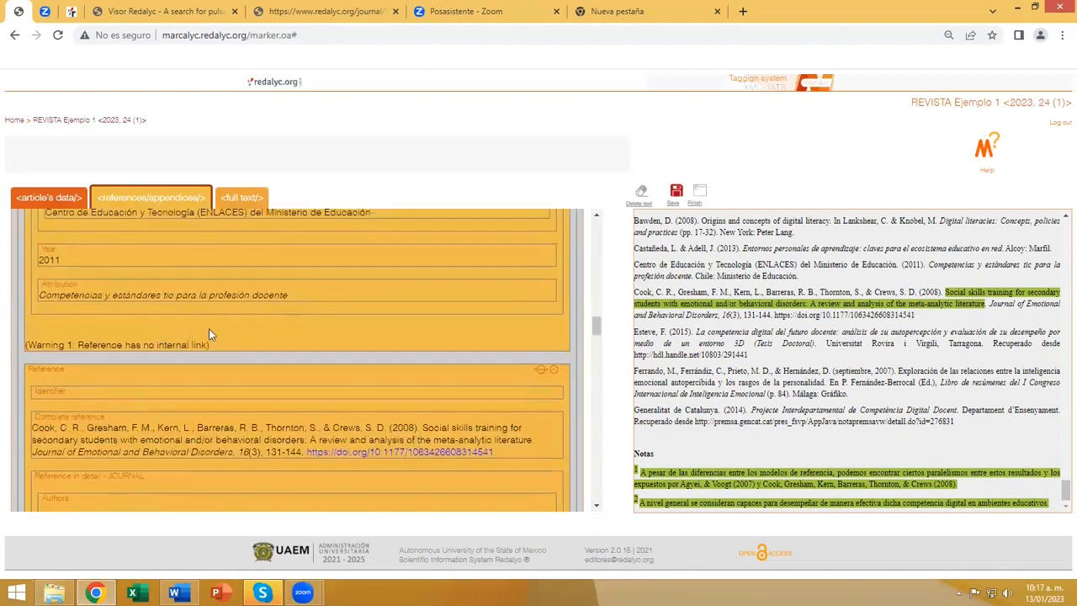
{"action": "scroll", "coordinate": [243, 331], "scroll_direction": "down", "scroll_amount": 5}
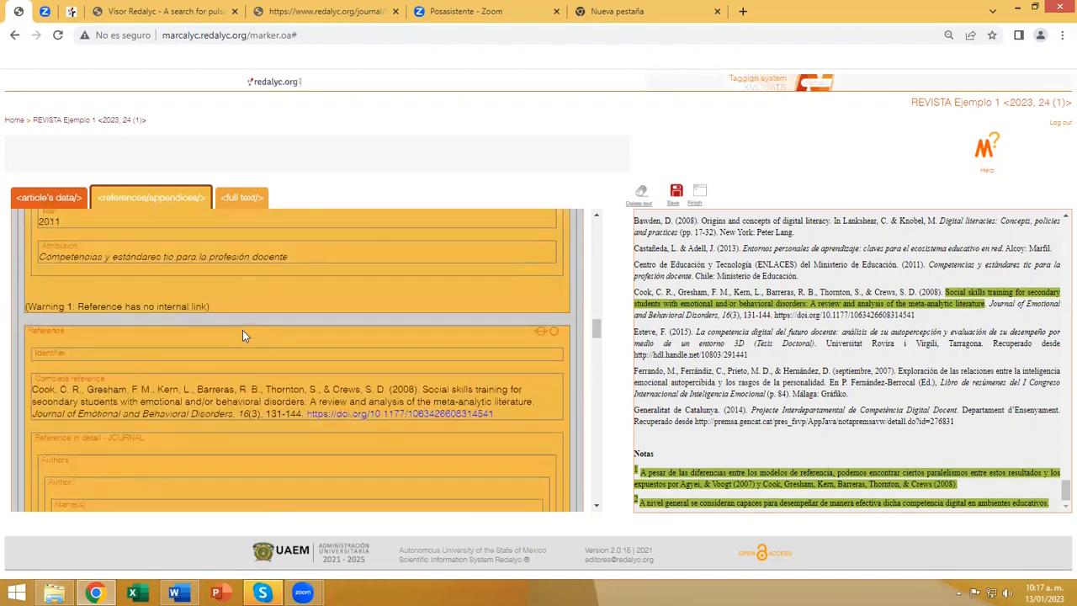
{"action": "scroll", "coordinate": [243, 334], "scroll_direction": "down", "scroll_amount": 5}
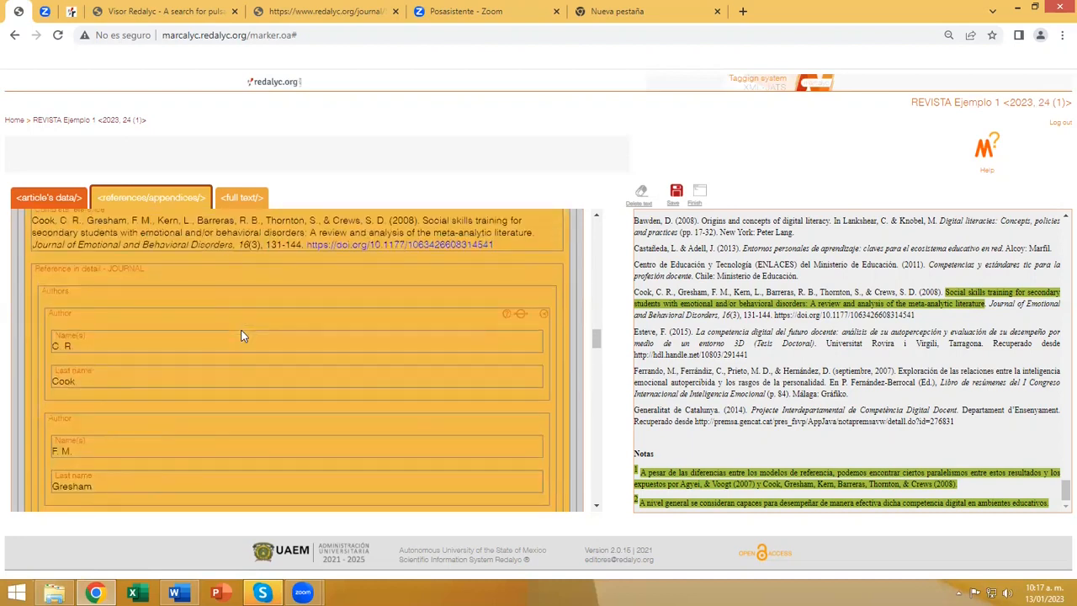
{"action": "scroll", "coordinate": [242, 334], "scroll_direction": "down", "scroll_amount": 5}
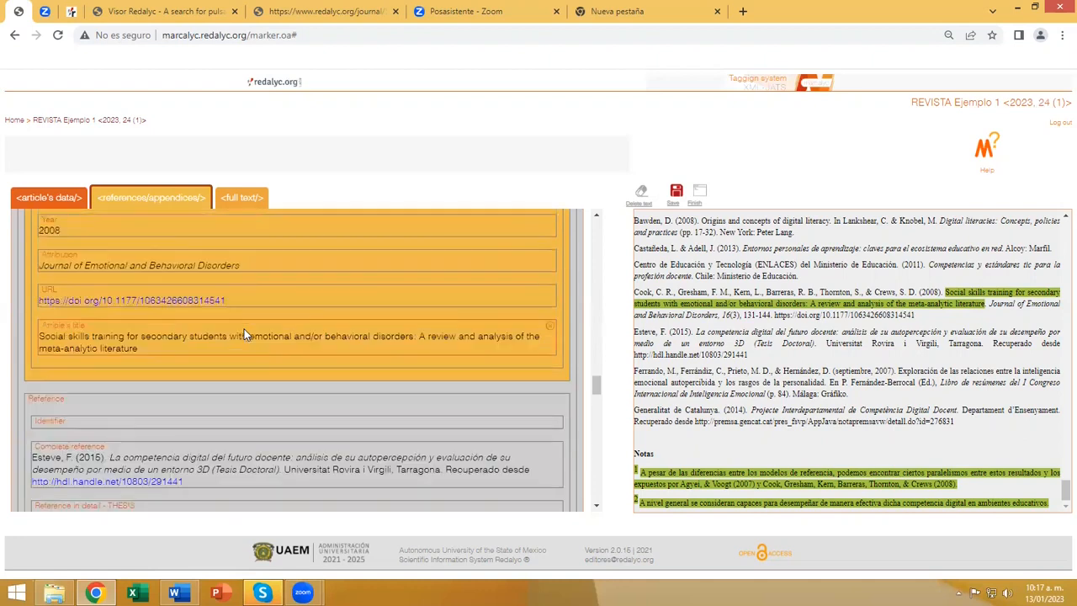
{"action": "scroll", "coordinate": [243, 334], "scroll_direction": "up", "scroll_amount": 1}
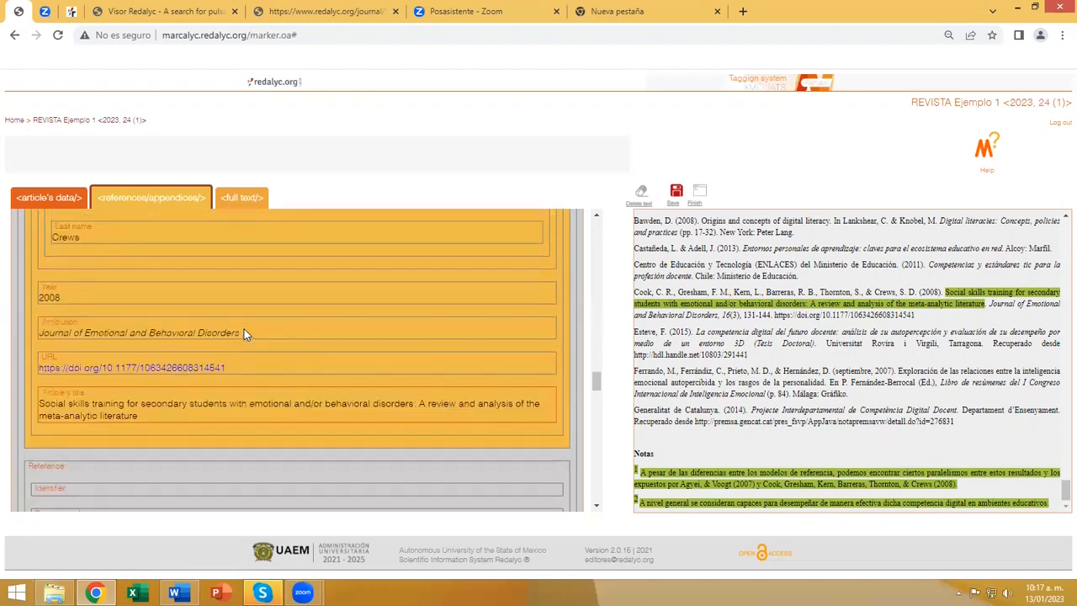
{"action": "scroll", "coordinate": [244, 334], "scroll_direction": "up", "scroll_amount": 2}
{"action": "scroll", "coordinate": [244, 334], "scroll_direction": "up", "scroll_amount": 3}
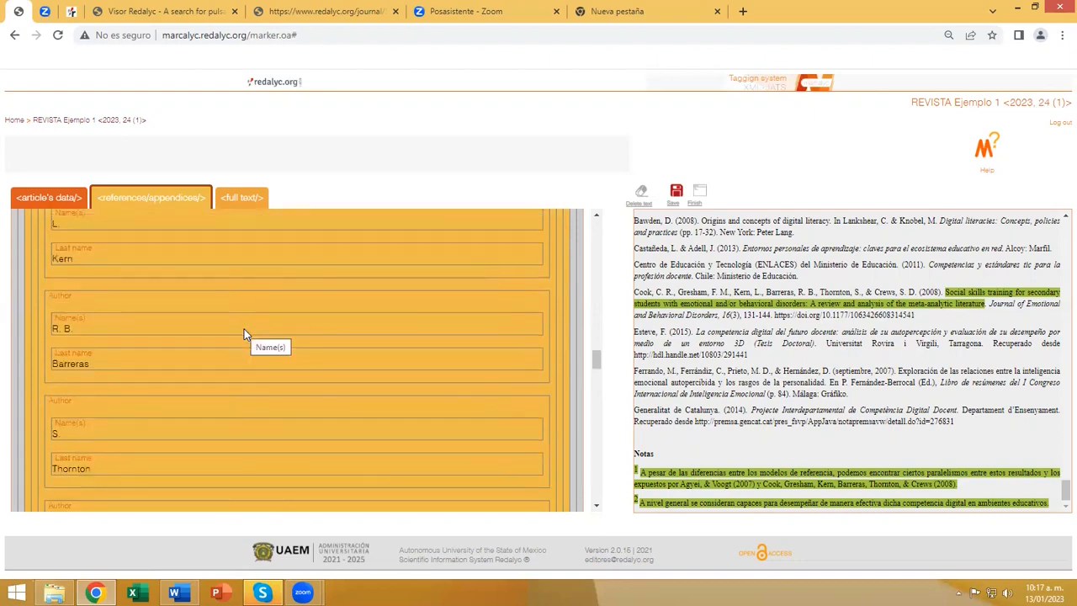
{"action": "scroll", "coordinate": [244, 334], "scroll_direction": "up", "scroll_amount": 5}
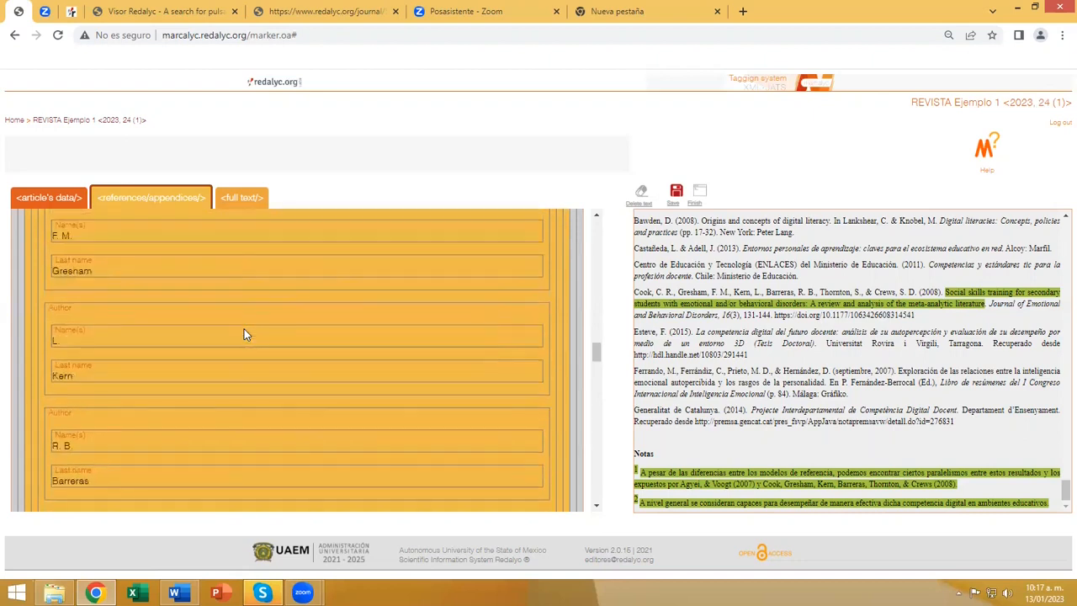
{"action": "scroll", "coordinate": [244, 334], "scroll_direction": "up", "scroll_amount": 2}
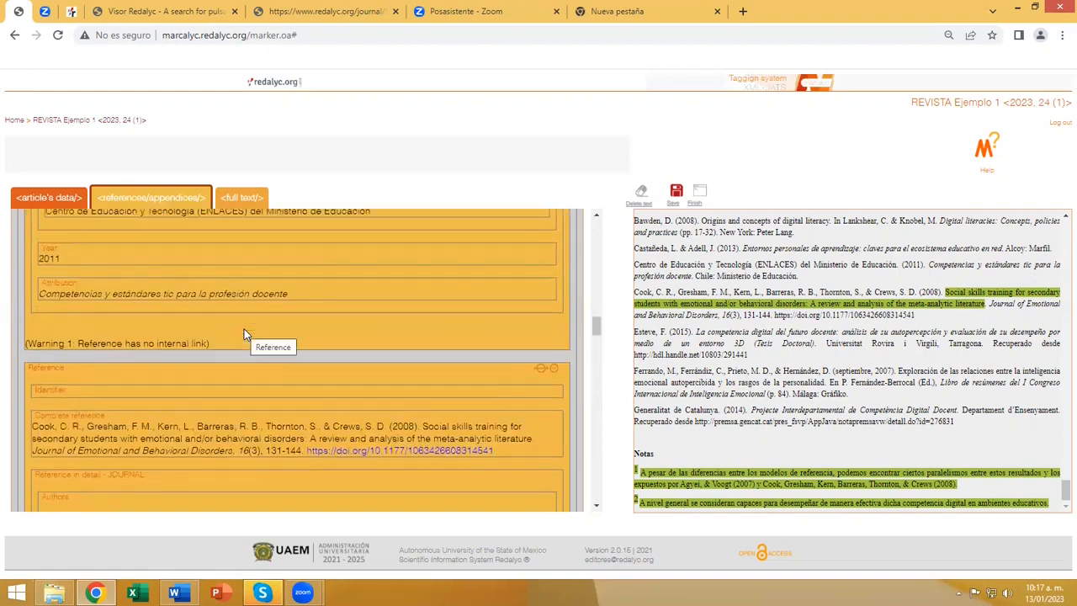
{"action": "scroll", "coordinate": [243, 333], "scroll_direction": "up", "scroll_amount": 3}
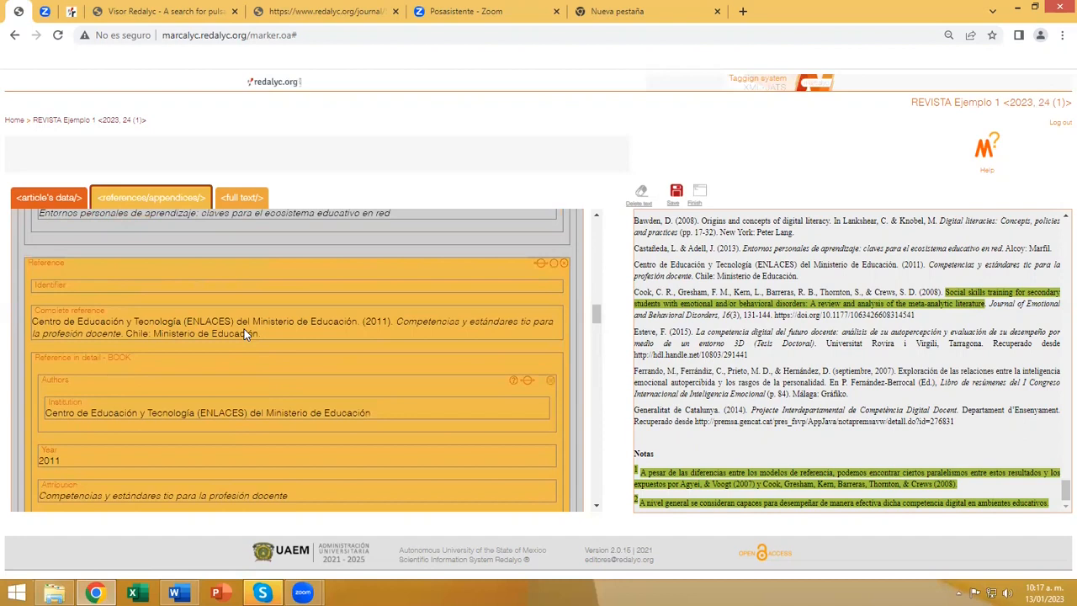
{"action": "scroll", "coordinate": [244, 333], "scroll_direction": "up", "scroll_amount": 8}
{"action": "scroll", "coordinate": [244, 333], "scroll_direction": "up", "scroll_amount": 8}
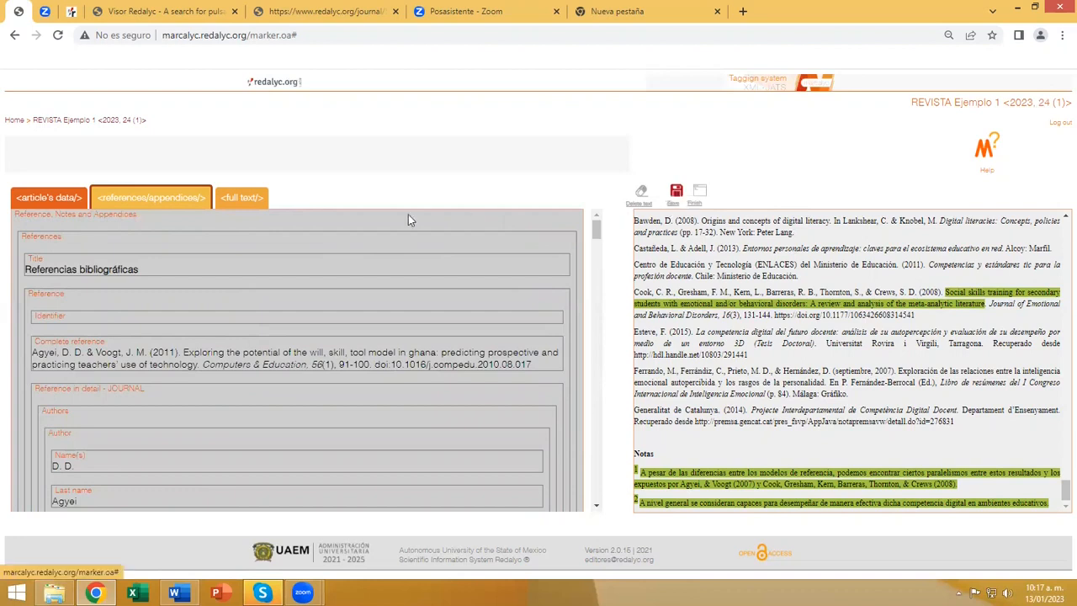
Check the full text and article's data, save the tagging, and finish the article, continuing with XML generation despite the inconsistencies.
{"action": "left_click", "coordinate": [240, 201]}
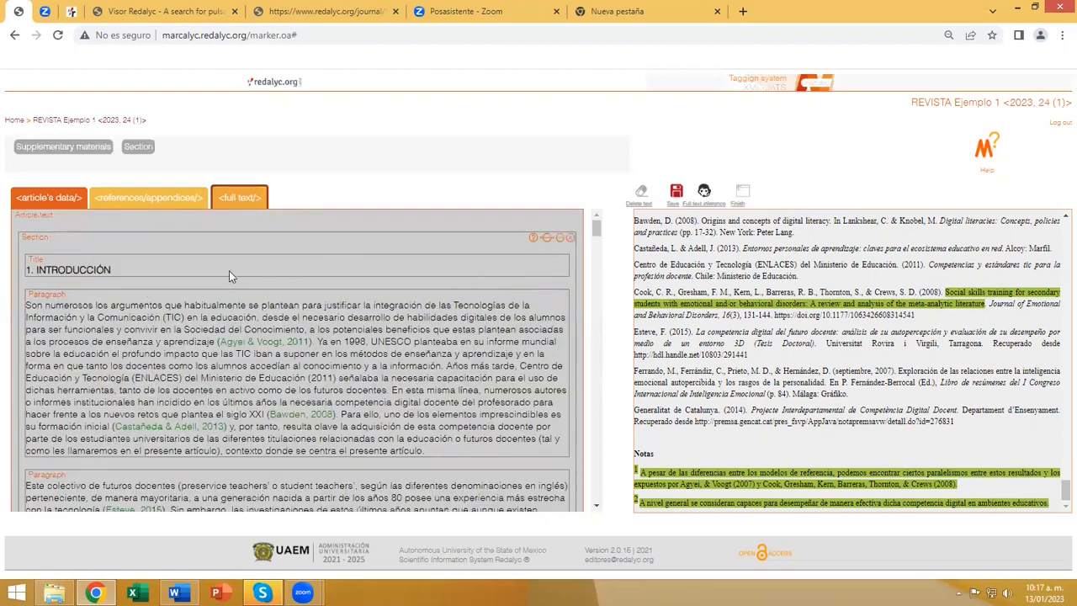
{"action": "left_click", "coordinate": [43, 199]}
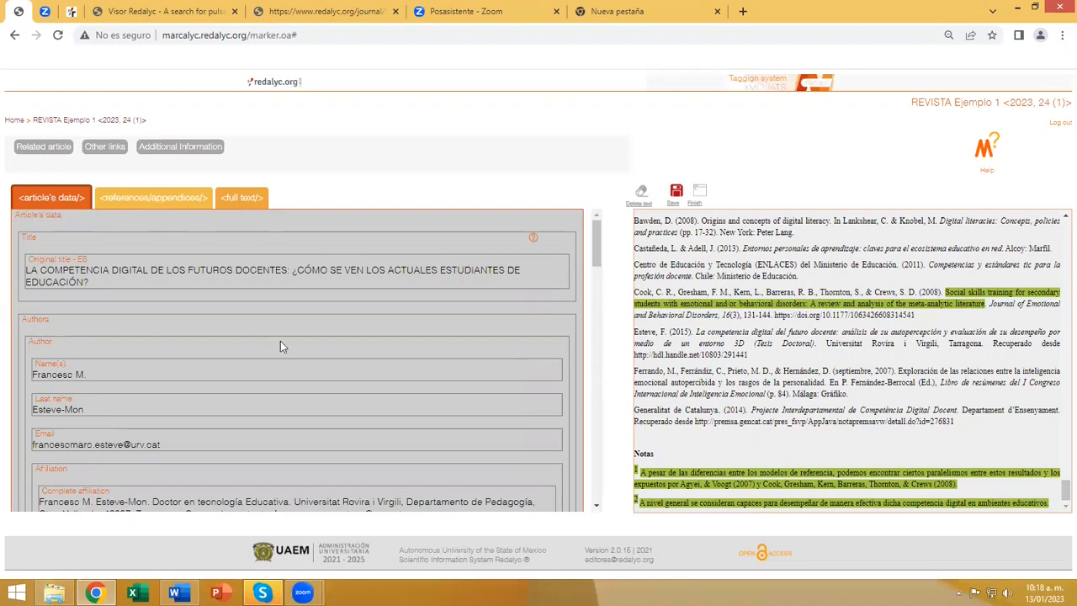
{"action": "left_click", "coordinate": [678, 193]}
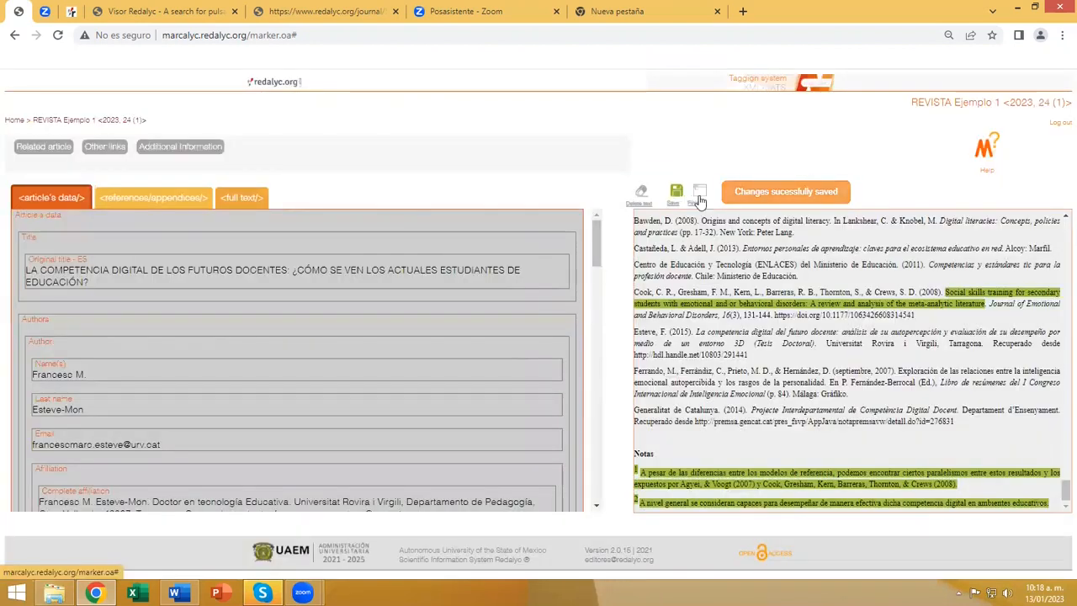
{"action": "left_click", "coordinate": [700, 195]}
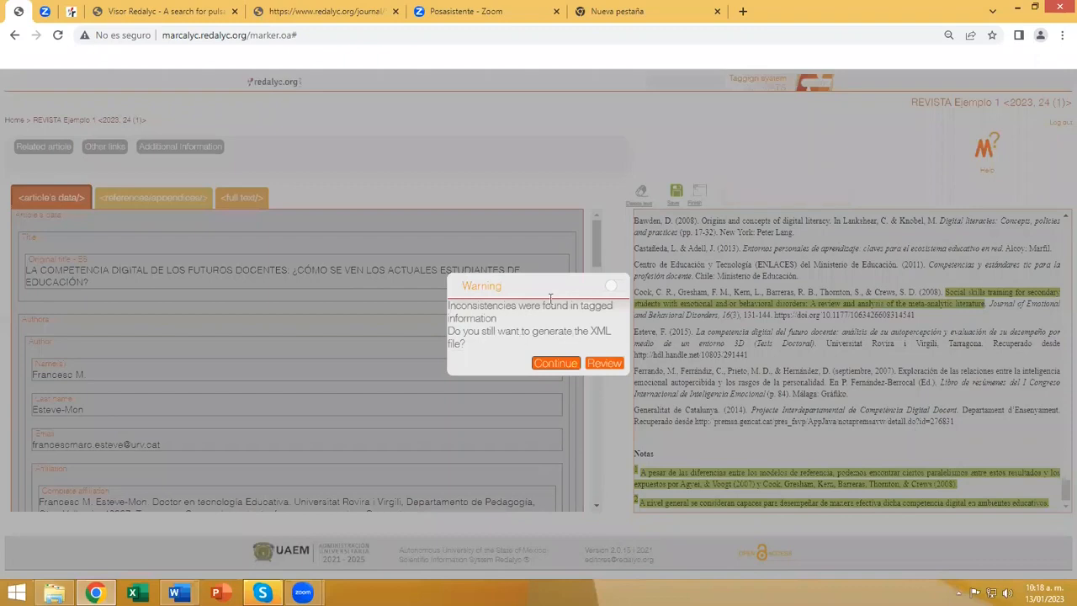
{"action": "left_click", "coordinate": [554, 364]}
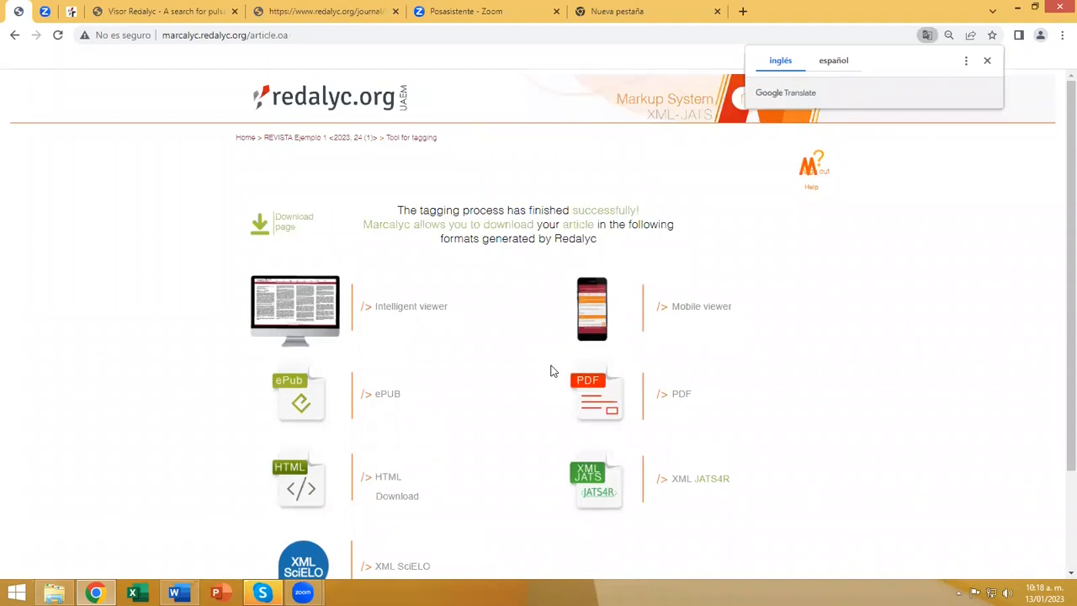
Dismiss the translation prompt, open the article in the Intelligent viewer, and preview two linked citations in the introduction.
{"action": "left_click", "coordinate": [988, 65]}
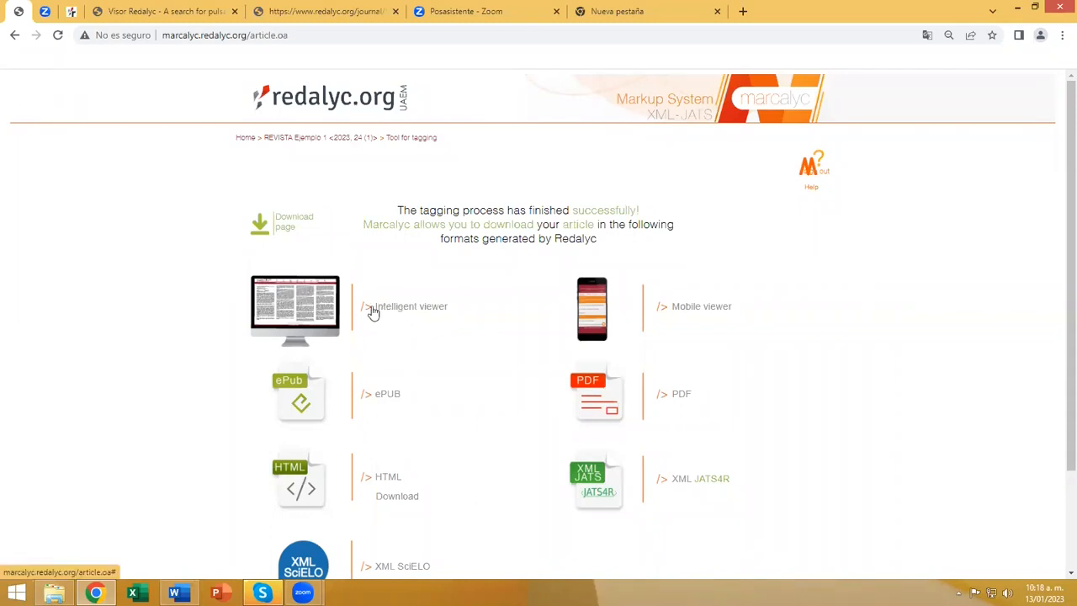
{"action": "left_click", "coordinate": [310, 314]}
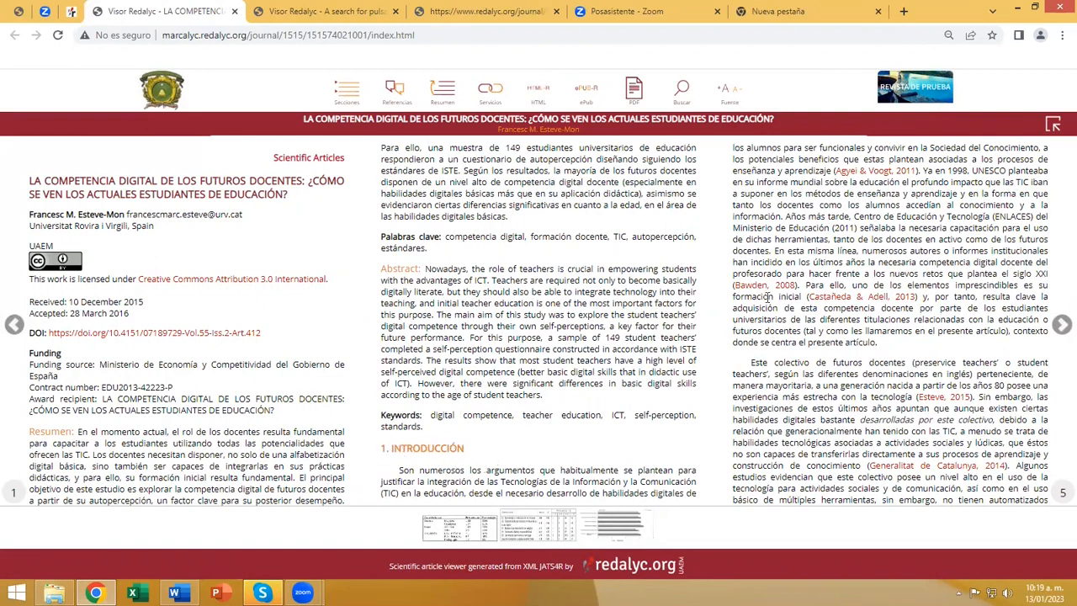
{"action": "mouse_move", "coordinate": [764, 292]}
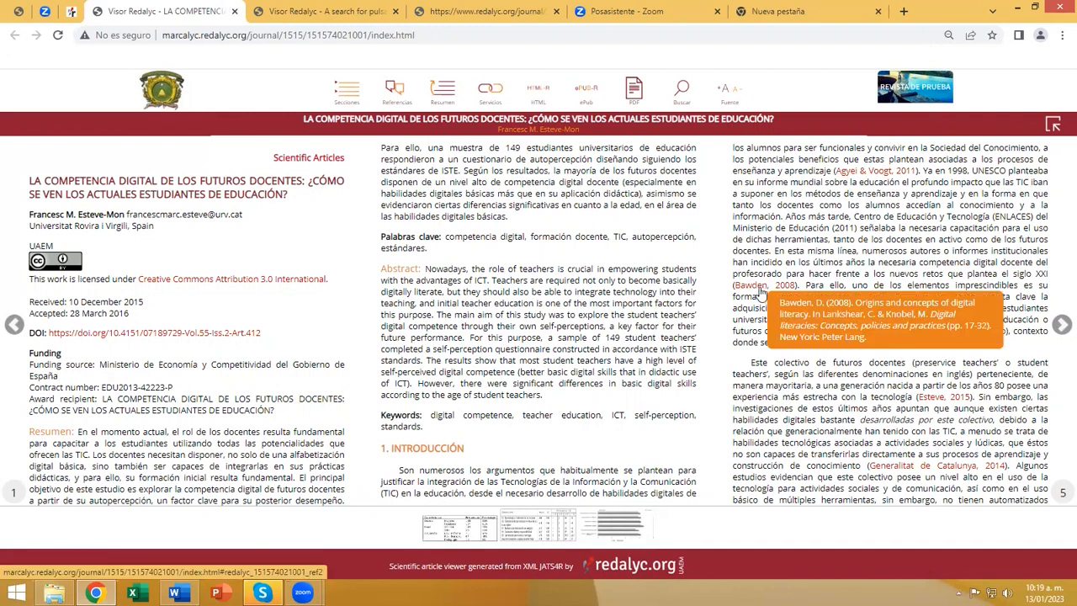
{"action": "mouse_move", "coordinate": [849, 296]}
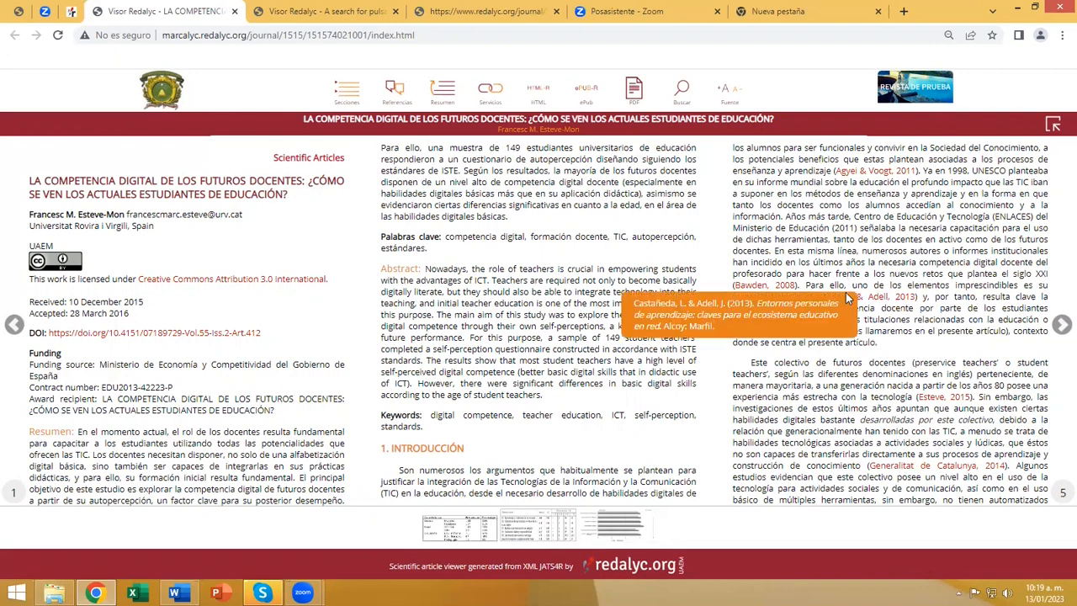